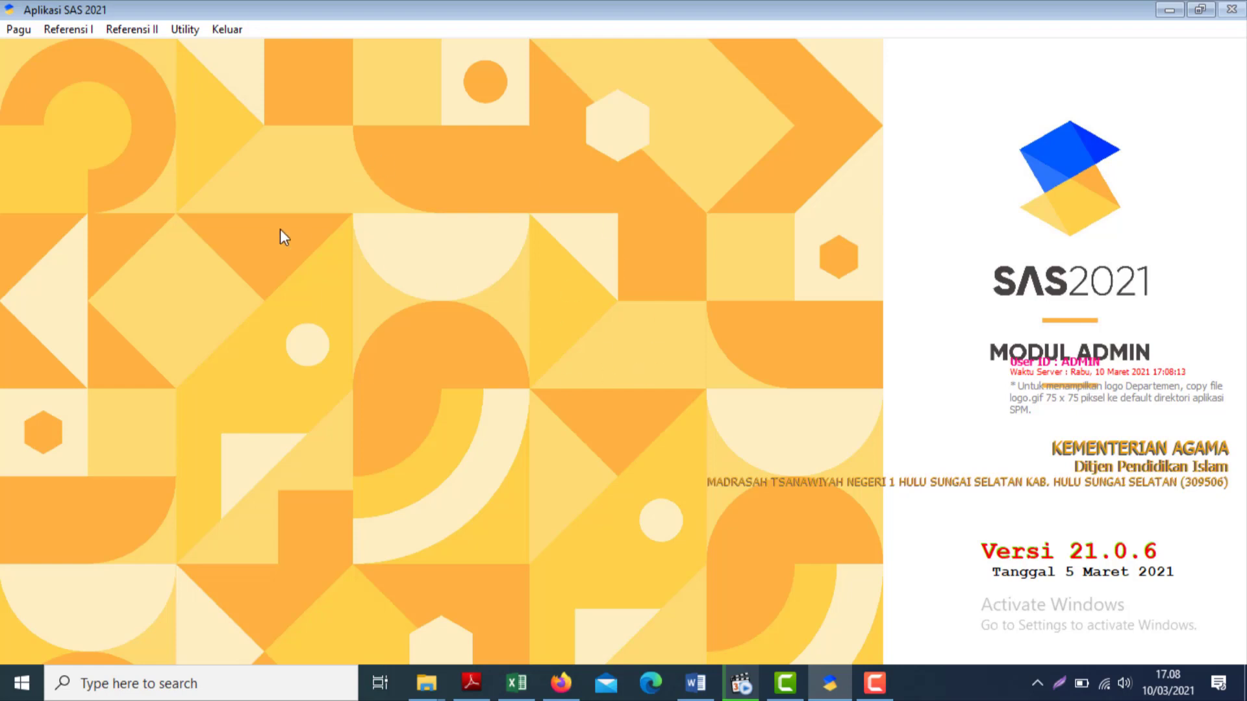
- Check the registered PPK codes in the Kode PPK reference list and close it
{"action": "left_click", "coordinate": [64, 30]}
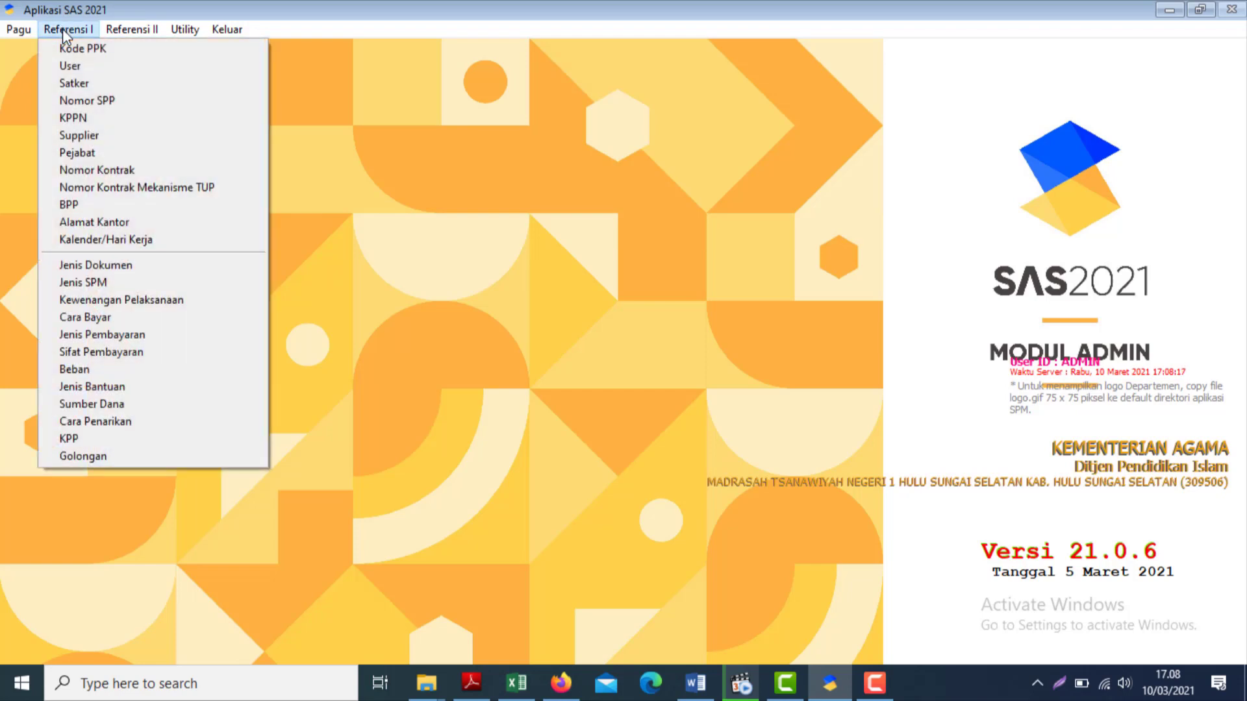
{"action": "left_click", "coordinate": [82, 48]}
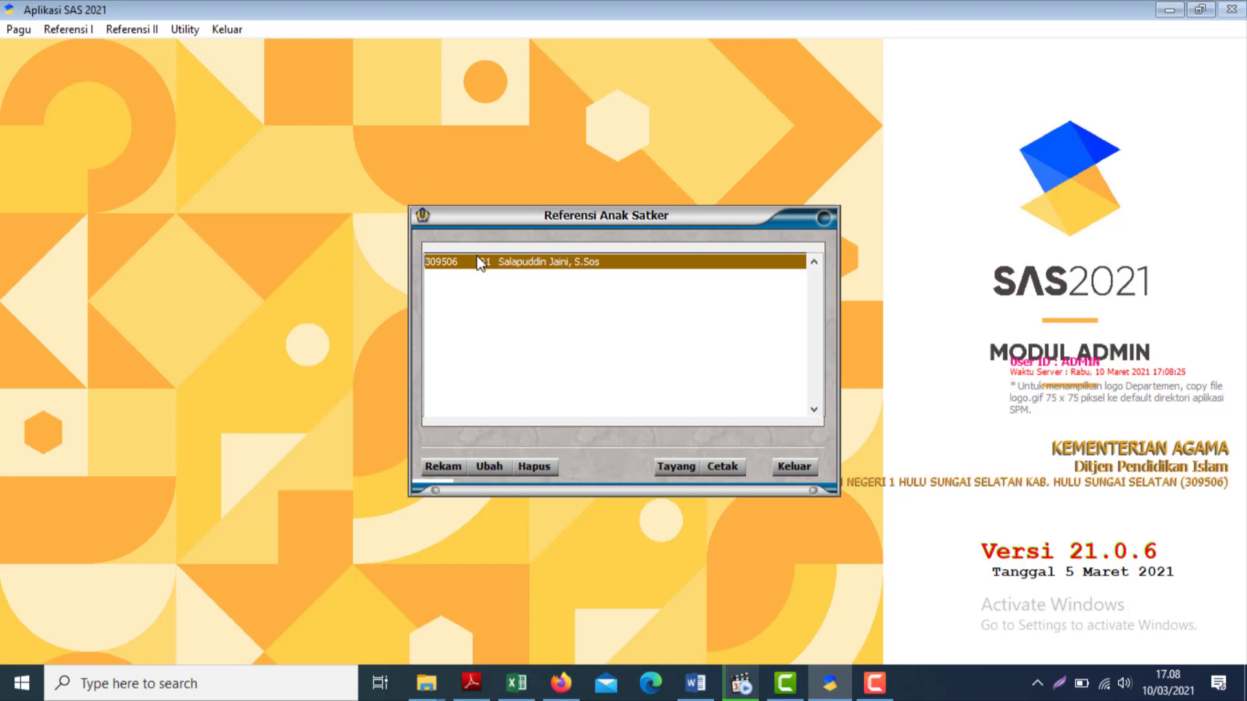
{"action": "left_click", "coordinate": [782, 471]}
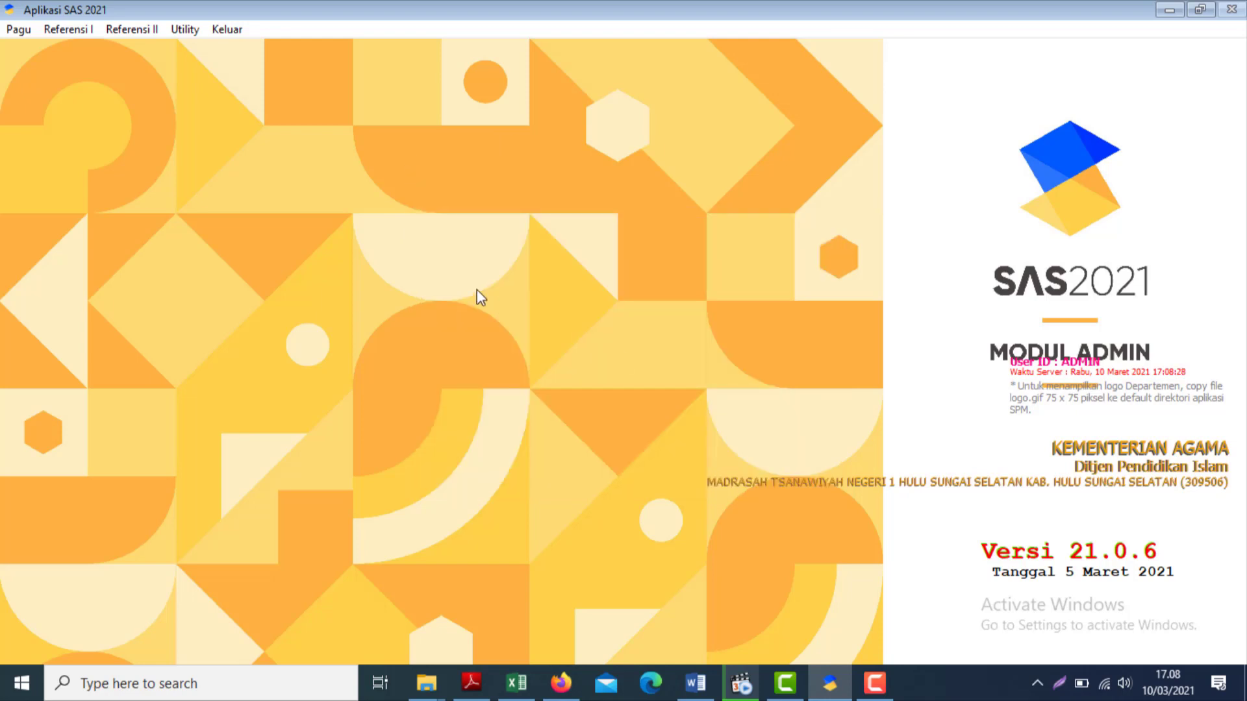
- Assign PPK code 01 to the top-level satker row in Pembagian Pagu, save the budget split and close it
{"action": "left_click", "coordinate": [18, 30]}
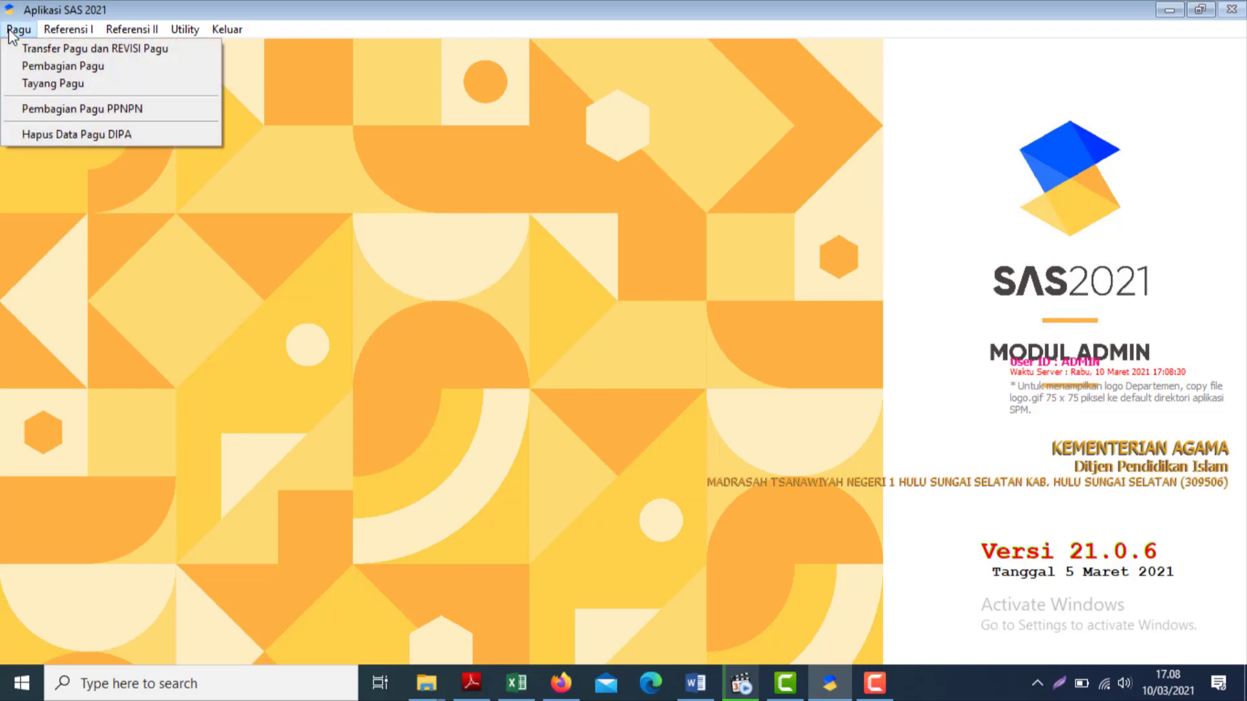
{"action": "left_click", "coordinate": [80, 67]}
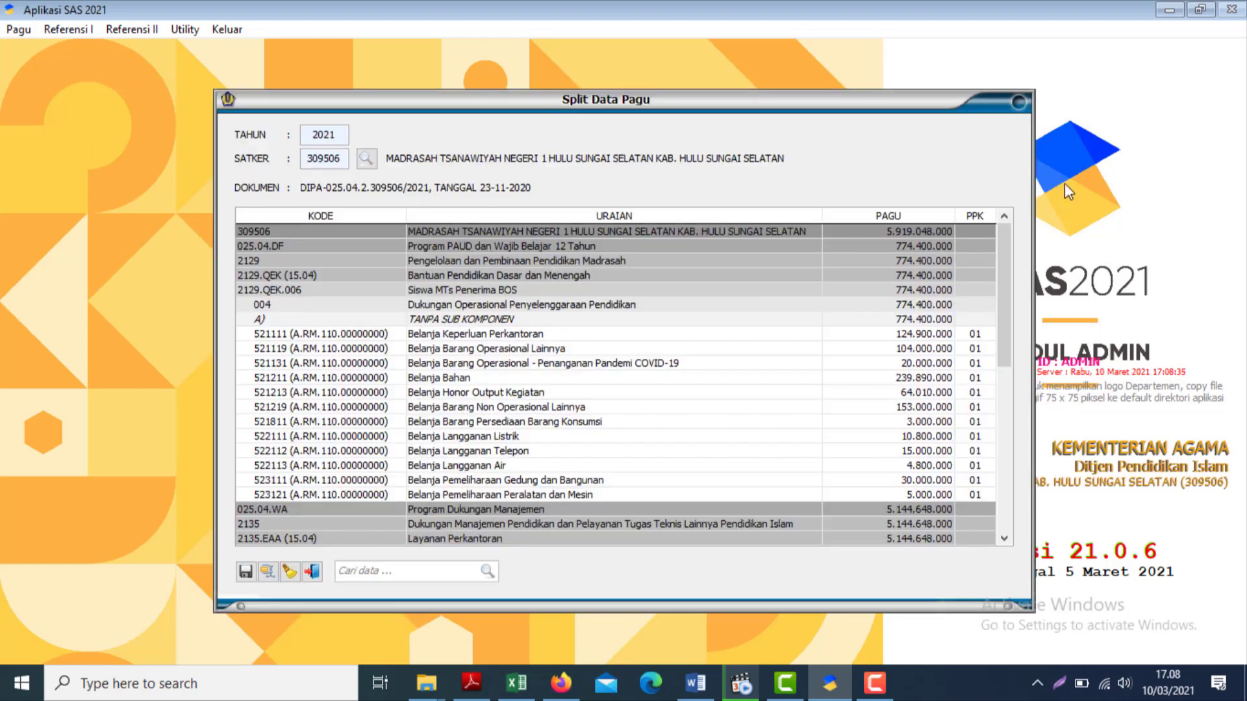
{"action": "left_click", "coordinate": [970, 231]}
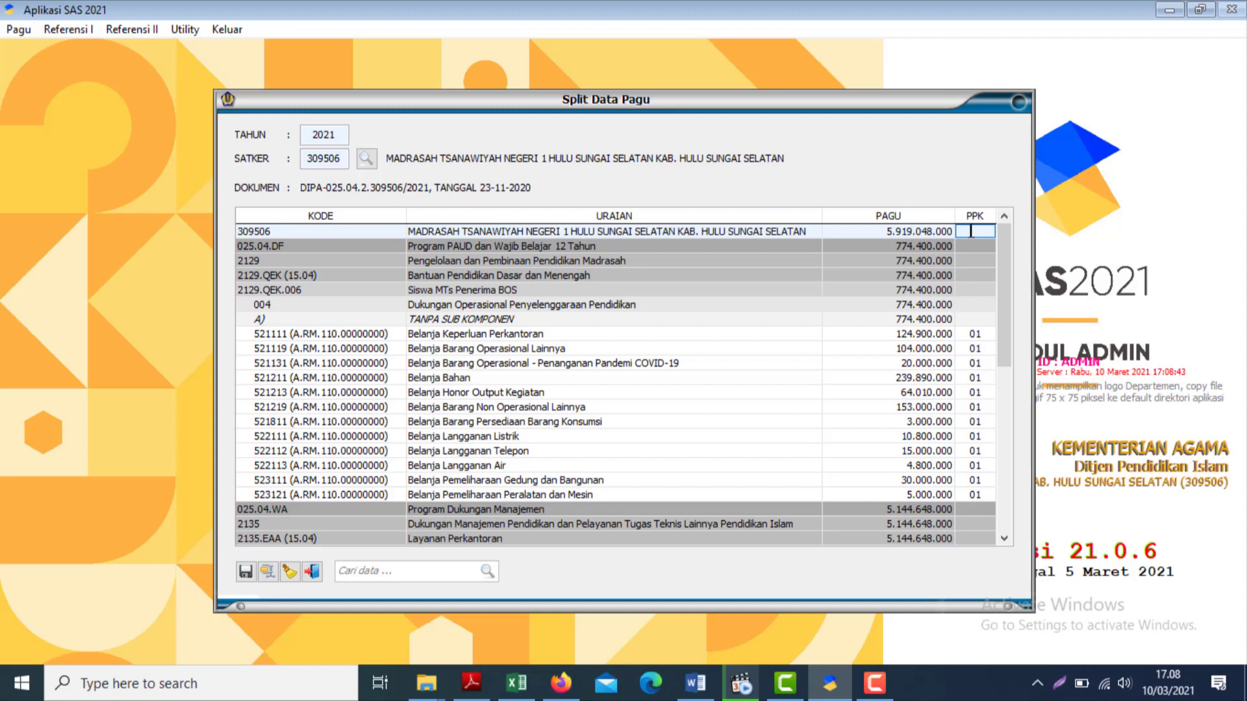
{"action": "type", "text": "01"}
{"action": "key", "text": "Return"}
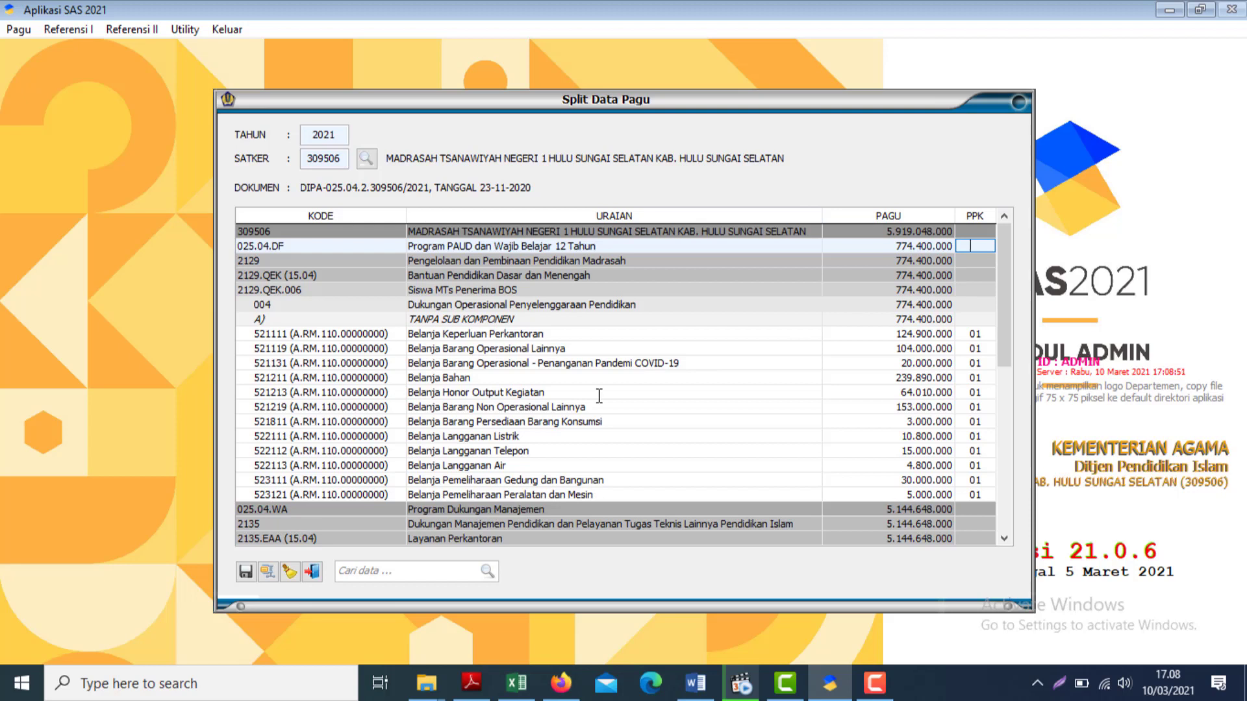
{"action": "left_click", "coordinate": [246, 576]}
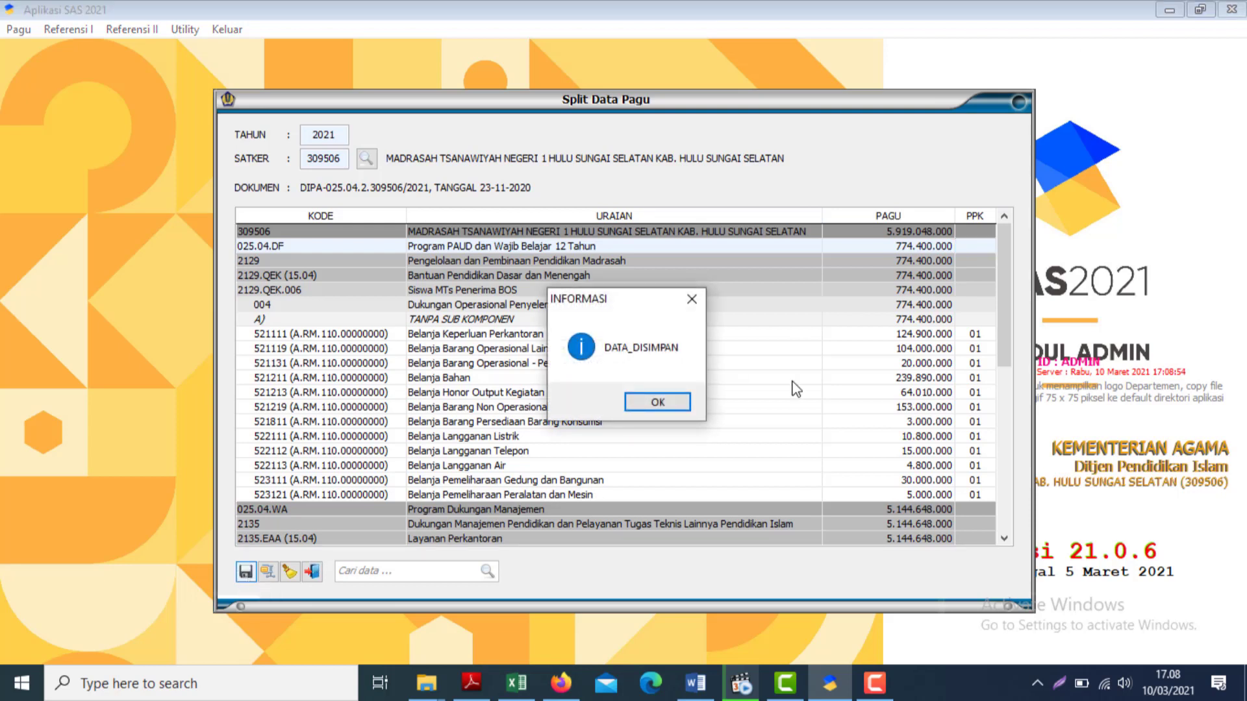
{"action": "left_click", "coordinate": [661, 402]}
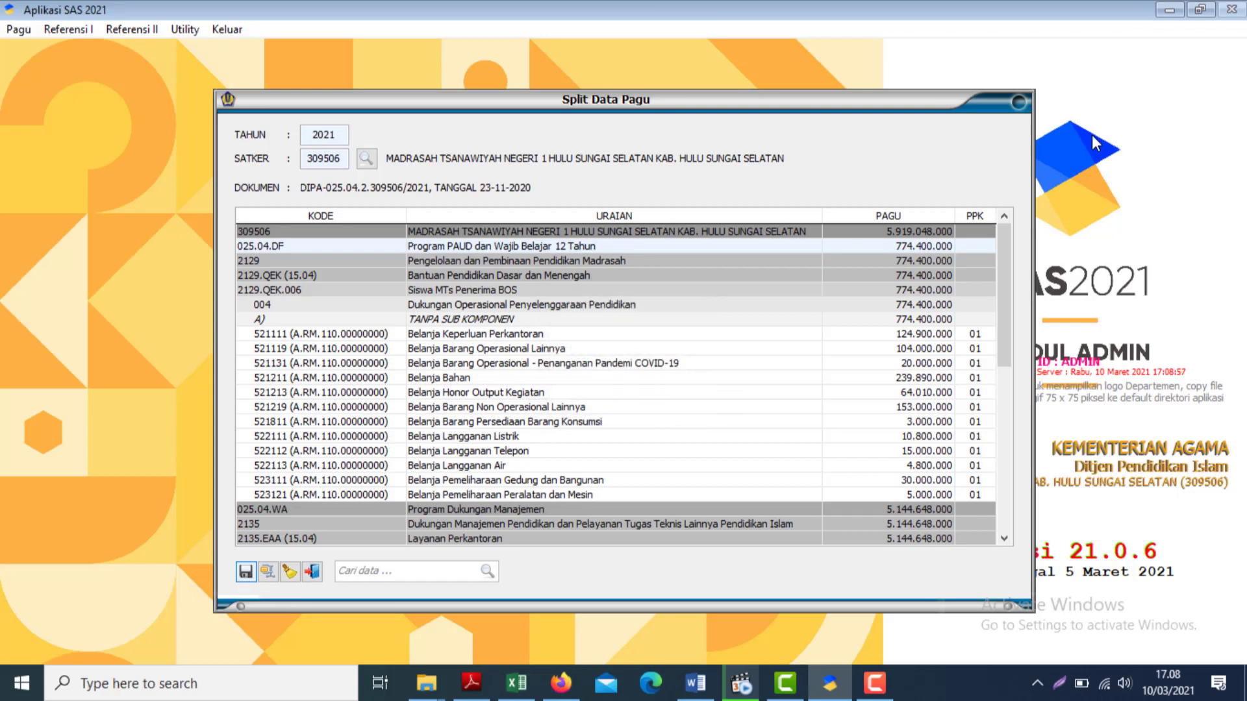
{"action": "left_click", "coordinate": [312, 572]}
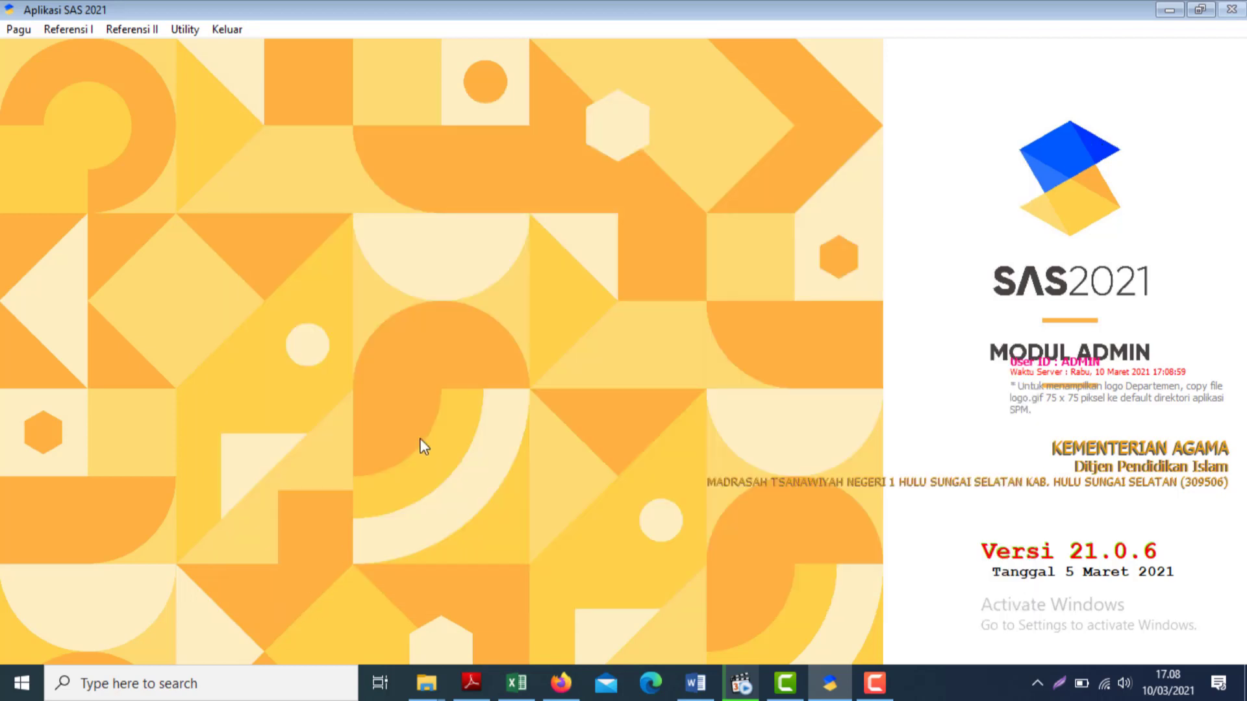
- Check in Setting Database whether the PPK and PPSPM databases are combined or separate, and close the dialog
{"action": "left_click", "coordinate": [183, 30]}
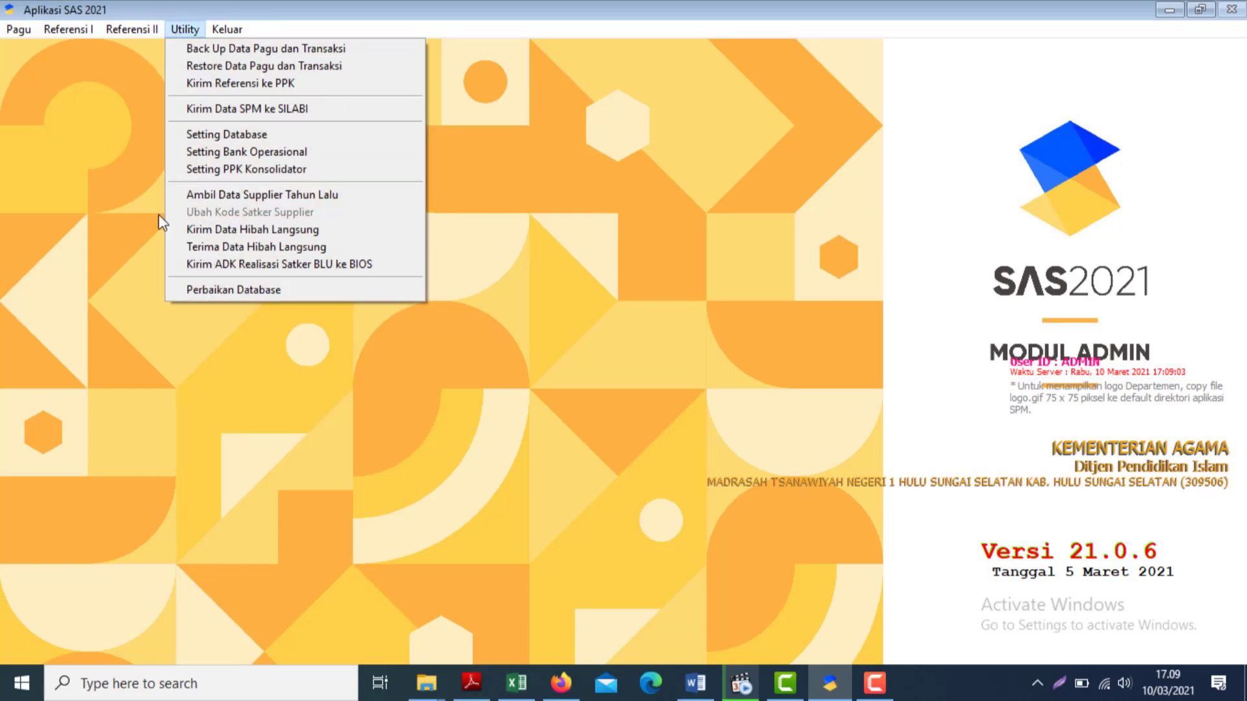
{"action": "left_click", "coordinate": [217, 134]}
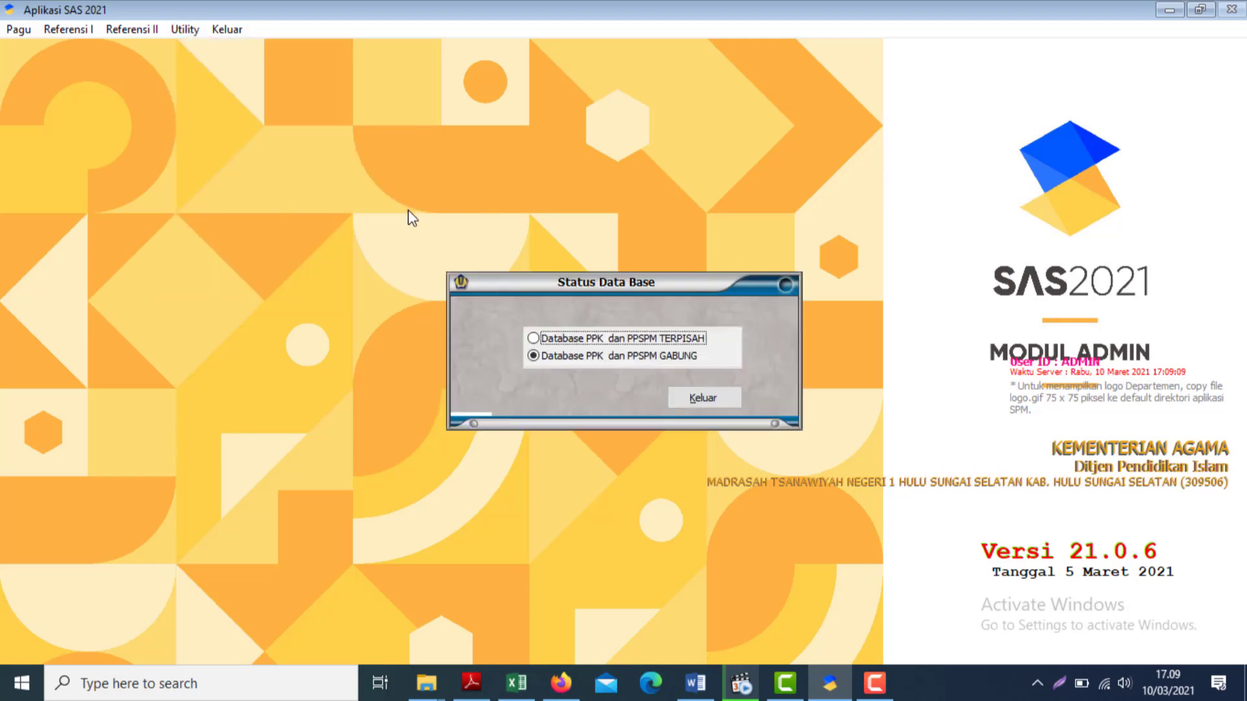
{"action": "left_click", "coordinate": [705, 404]}
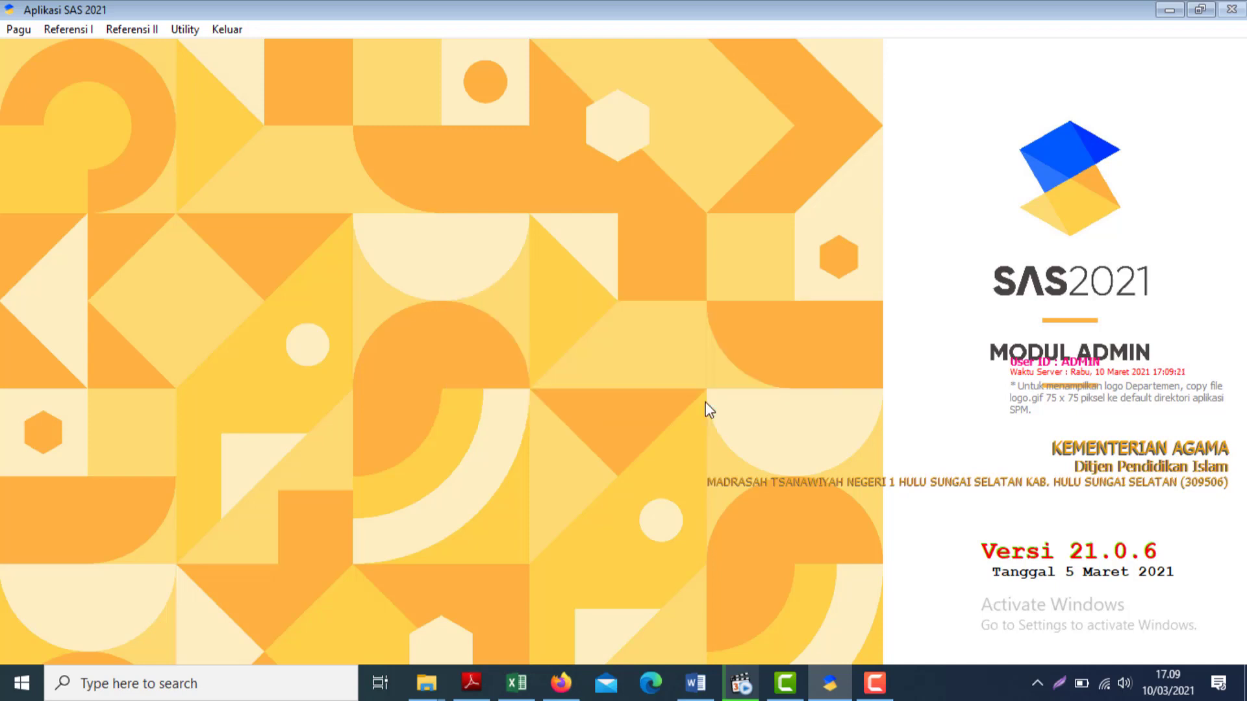
- Mark PPK 01 as the default PPK Konsolidator, save the setting and close the dialog
{"action": "left_click", "coordinate": [192, 31]}
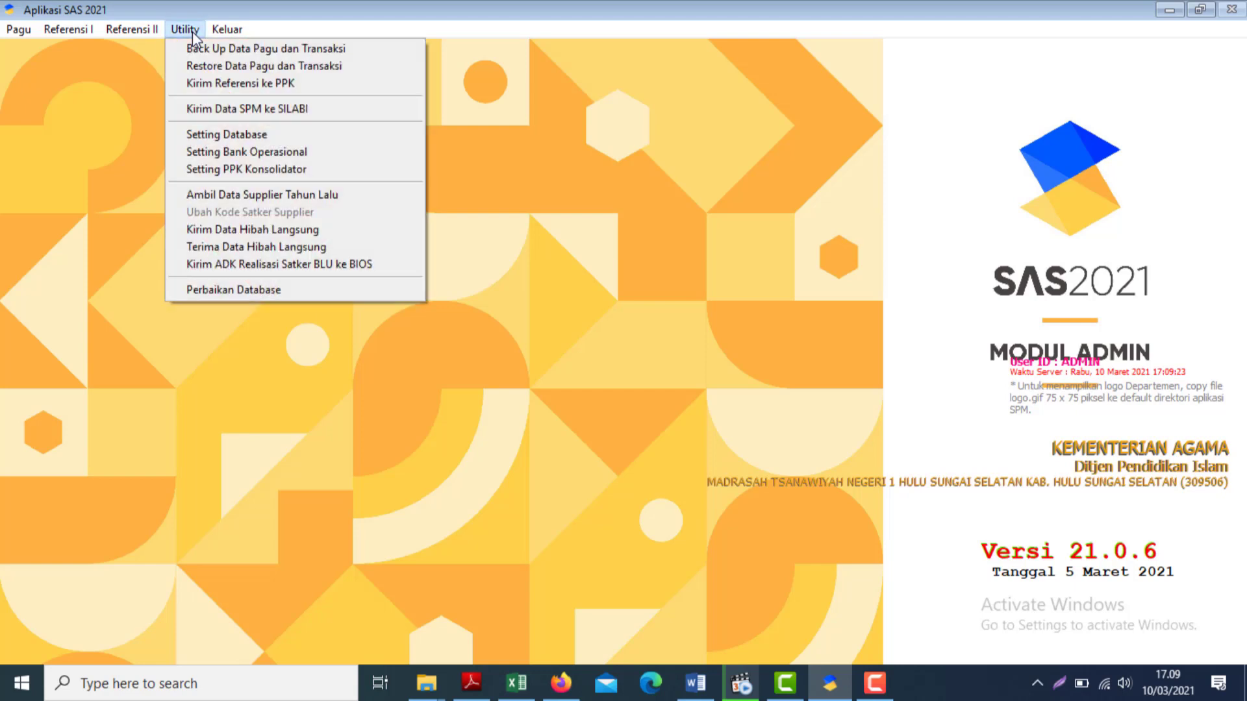
{"action": "left_click", "coordinate": [214, 170]}
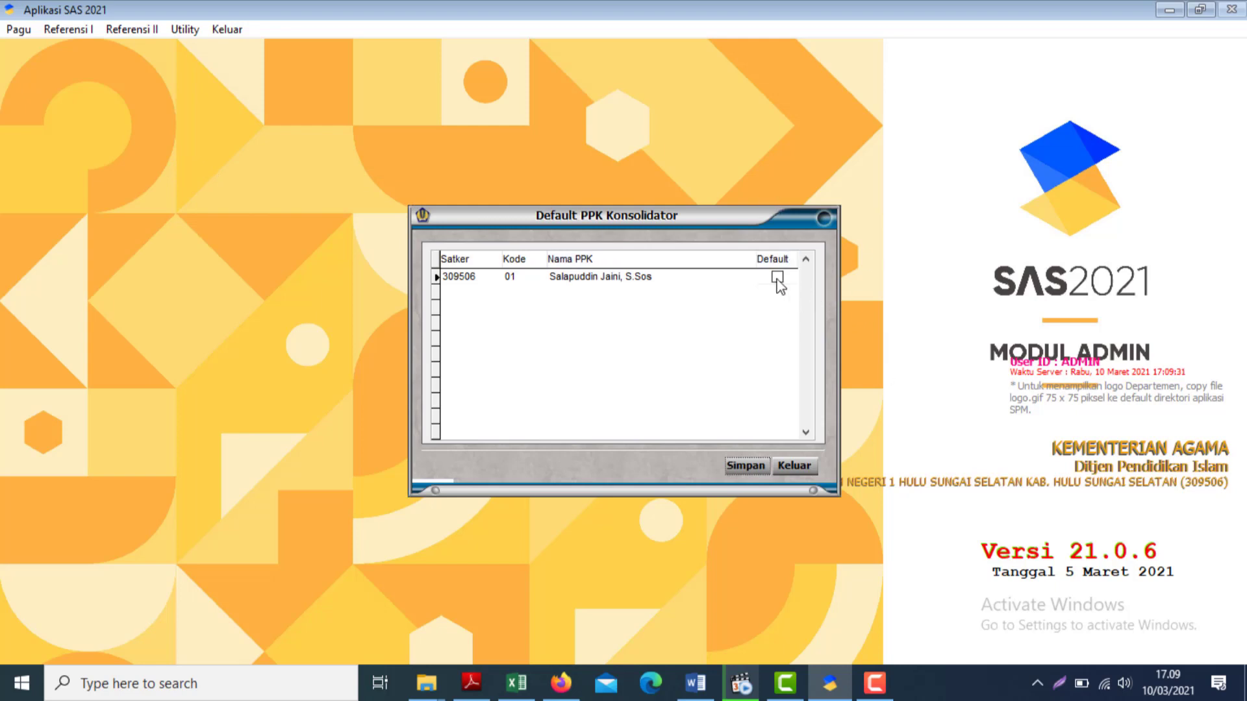
{"action": "left_click", "coordinate": [777, 278]}
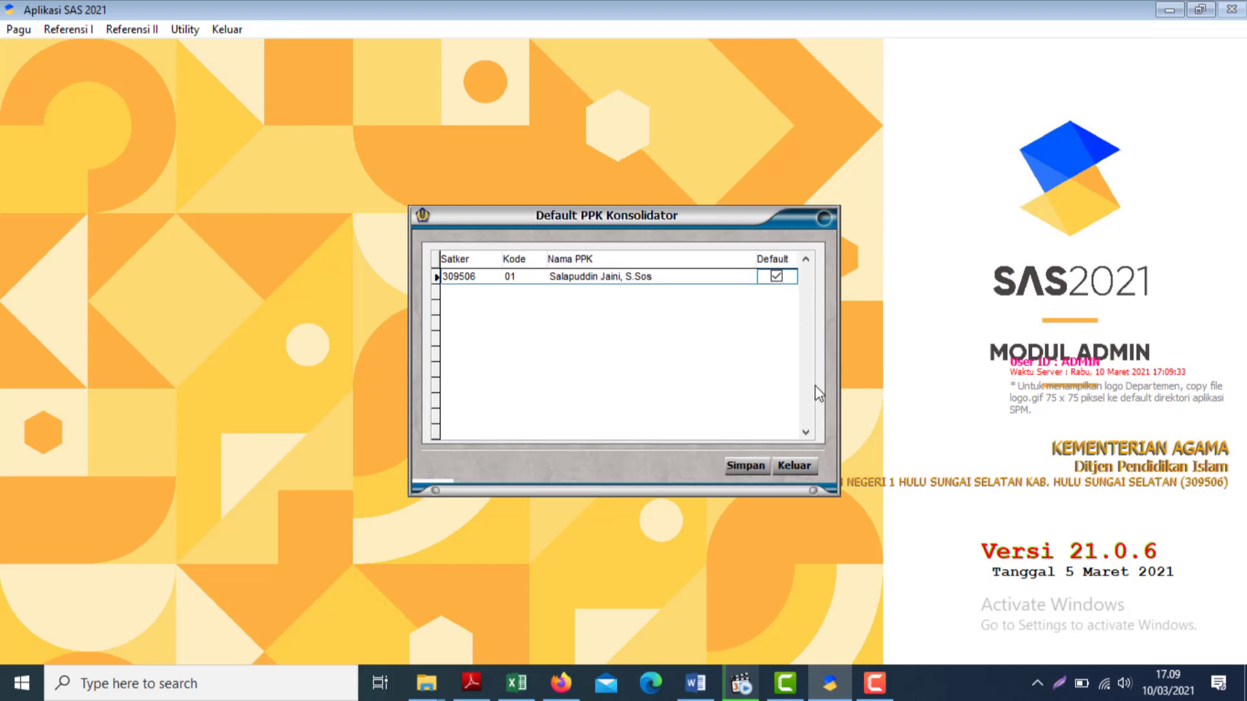
{"action": "left_click", "coordinate": [752, 466]}
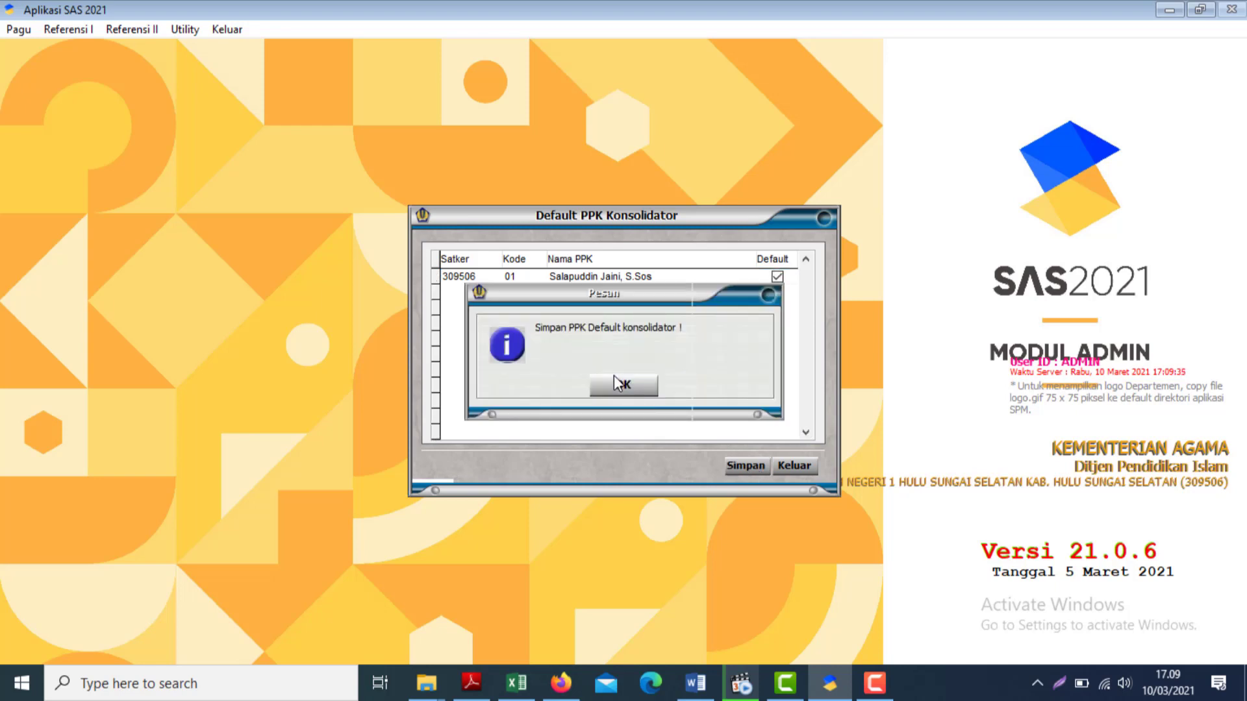
{"action": "left_click", "coordinate": [618, 384]}
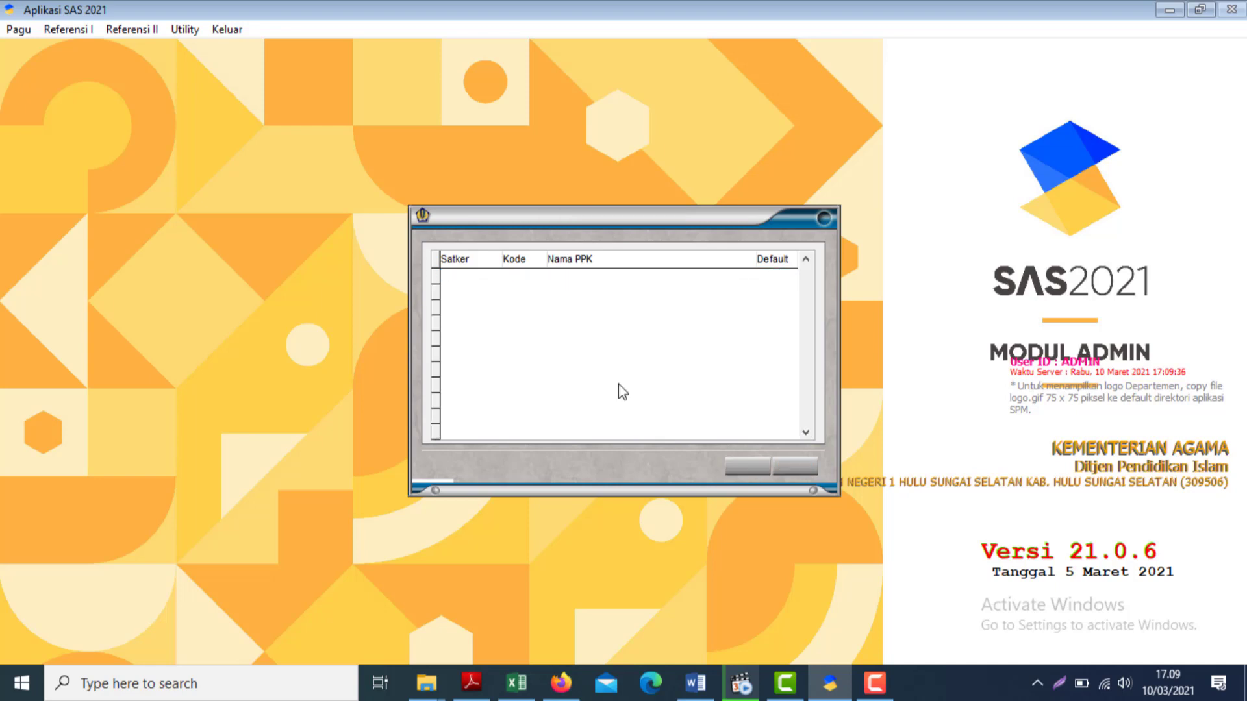
{"action": "left_click", "coordinate": [795, 465]}
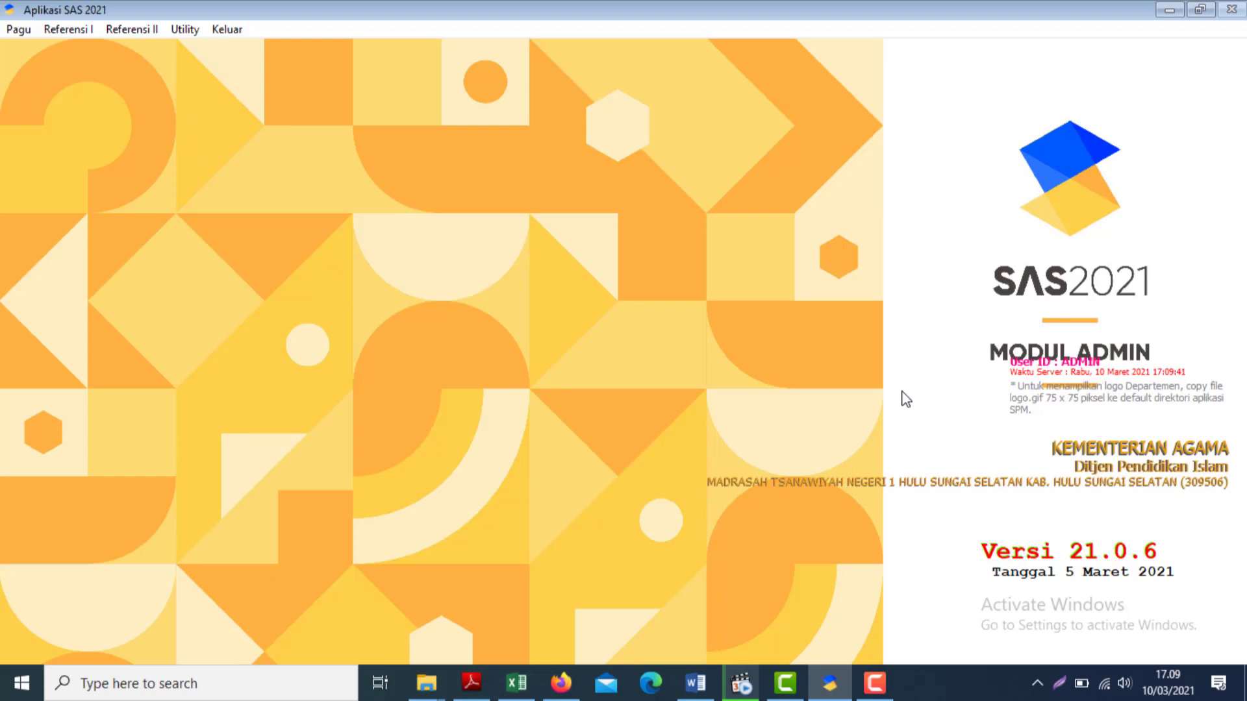
- Start another Aplikasi SAS 2021 window and log in as user ppk with the account password
{"action": "right_click", "coordinate": [841, 687]}
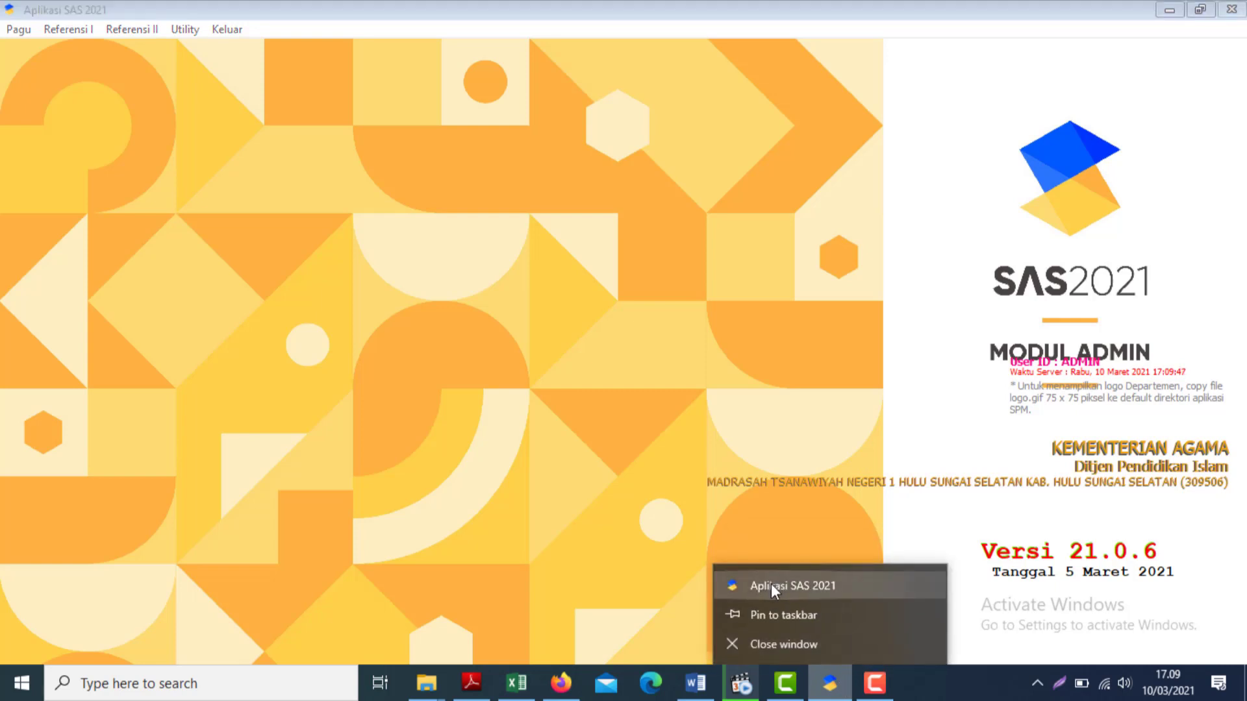
{"action": "left_click", "coordinate": [771, 584]}
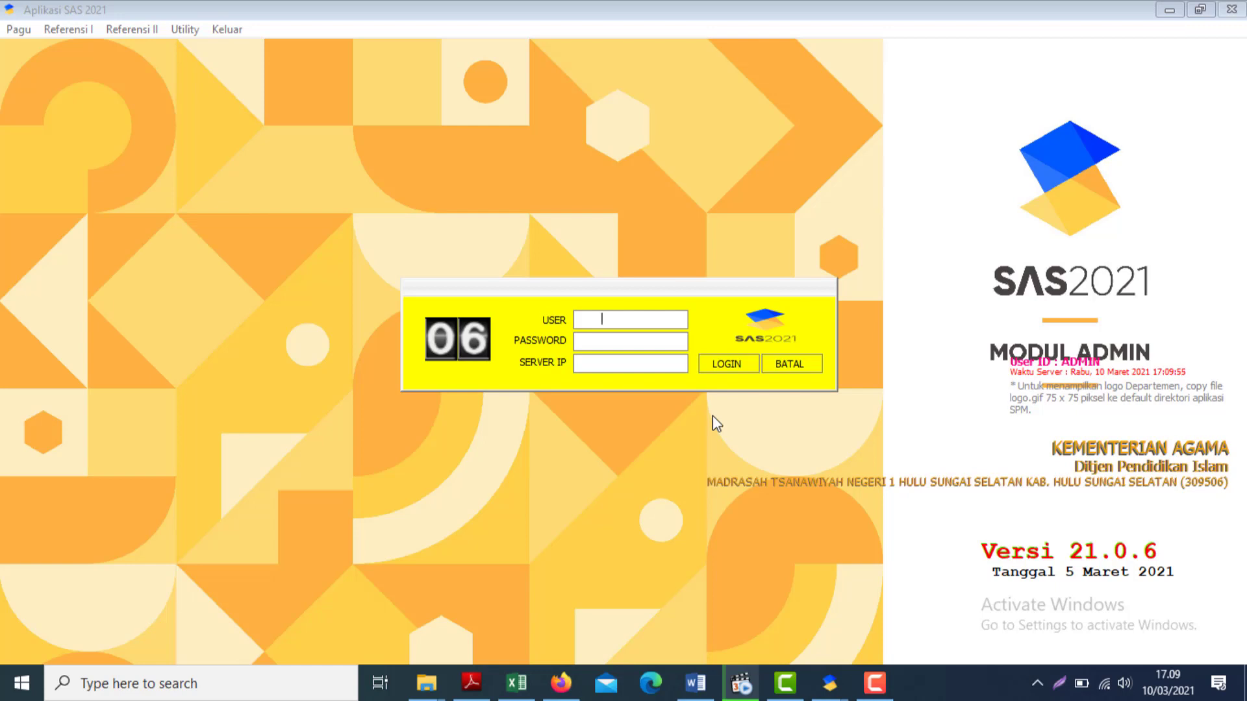
{"action": "type", "text": "ppk"}
{"action": "key", "text": "Tab"}
{"action": "type", "text": "***"}
{"action": "key", "text": "Tab"}
{"action": "key", "text": "Return"}
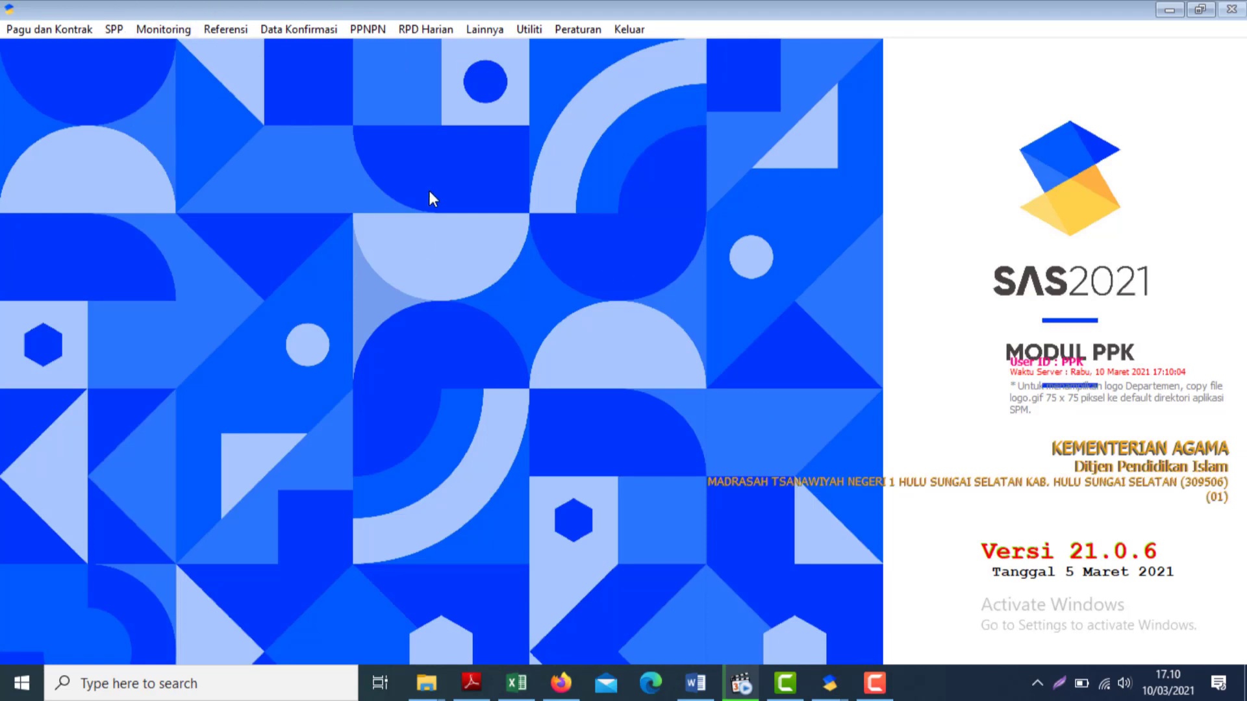
- Display the Capaian Output list for month Januari and satker 309506
{"action": "left_click", "coordinate": [20, 31]}
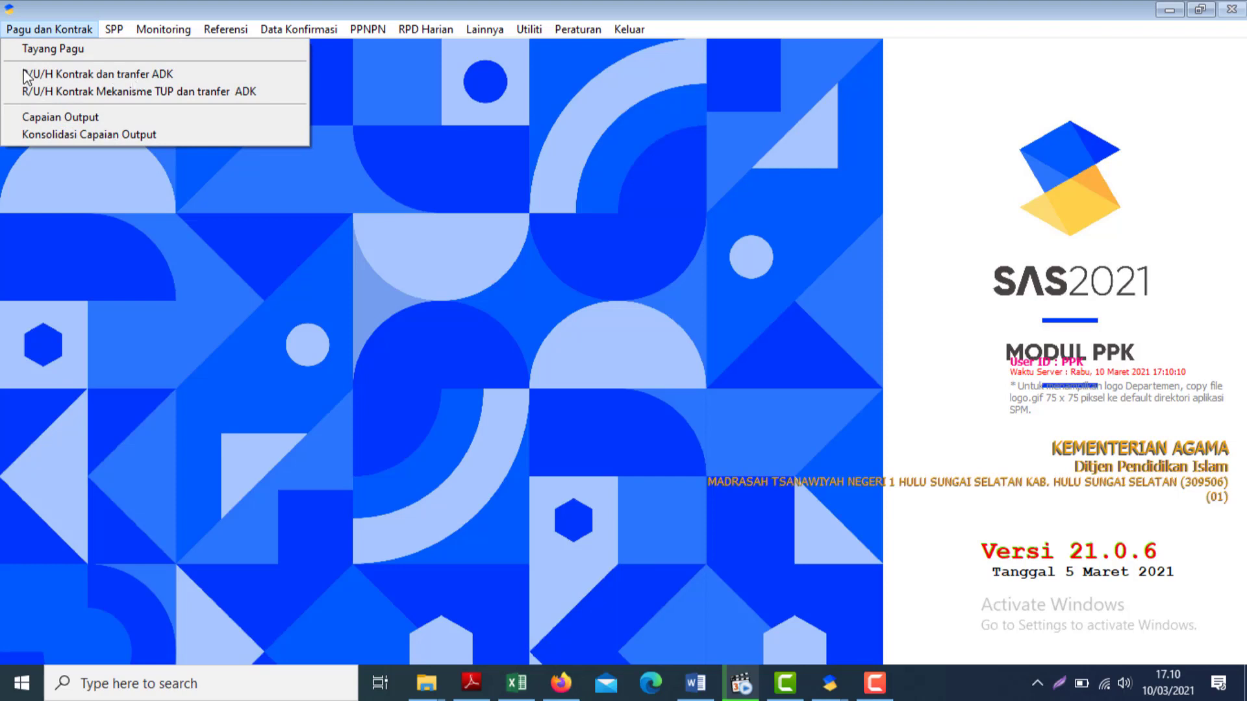
{"action": "left_click", "coordinate": [61, 117]}
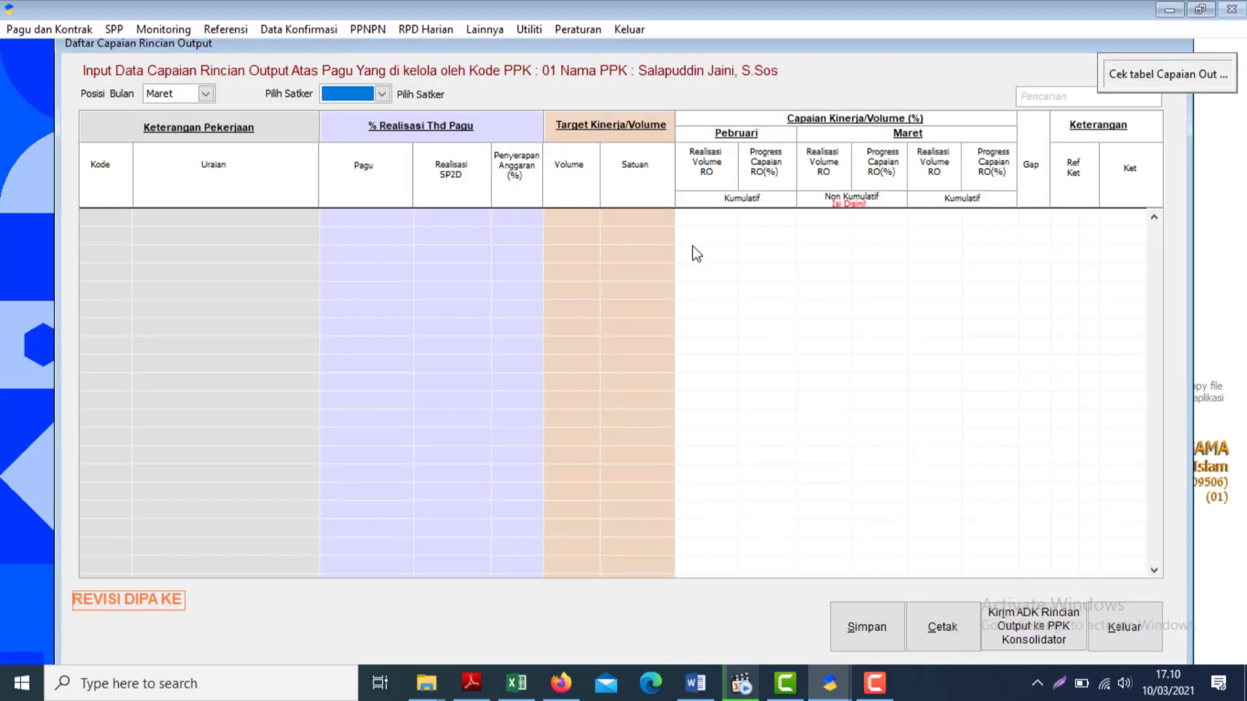
{"action": "left_click", "coordinate": [206, 95]}
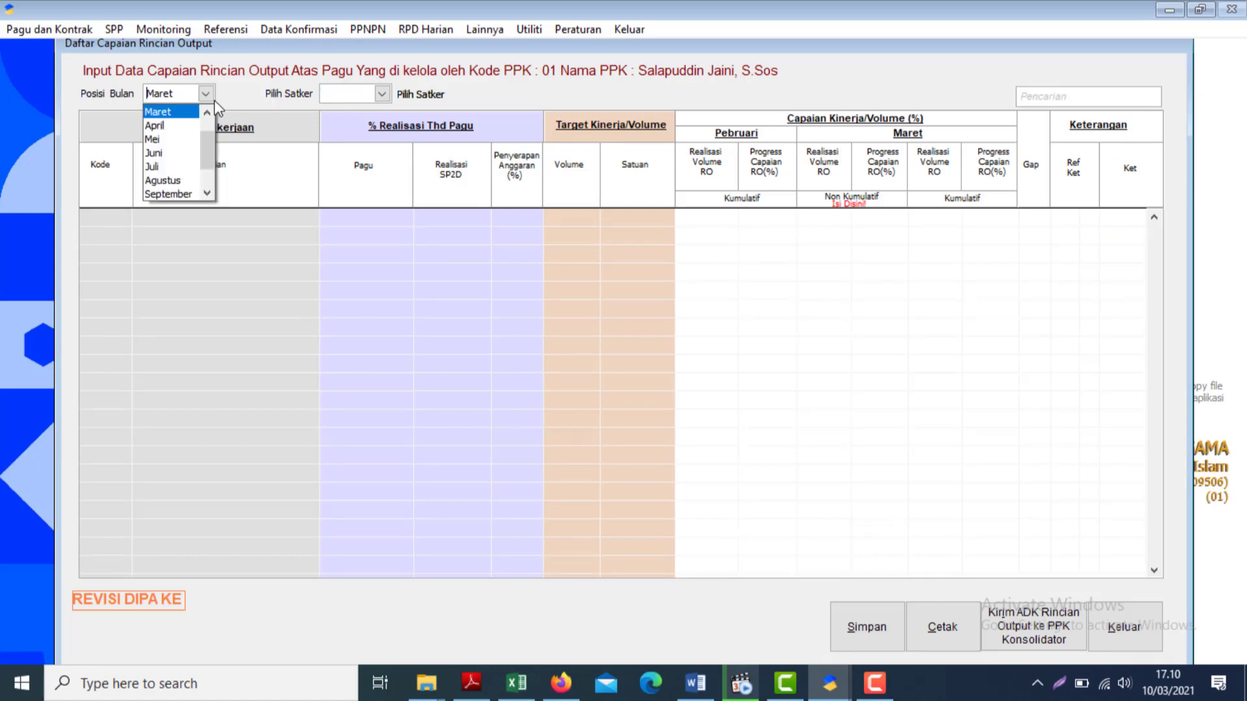
{"action": "scroll", "coordinate": [194, 136], "scroll_direction": "up", "scroll_amount": 1}
{"action": "left_click", "coordinate": [159, 111]}
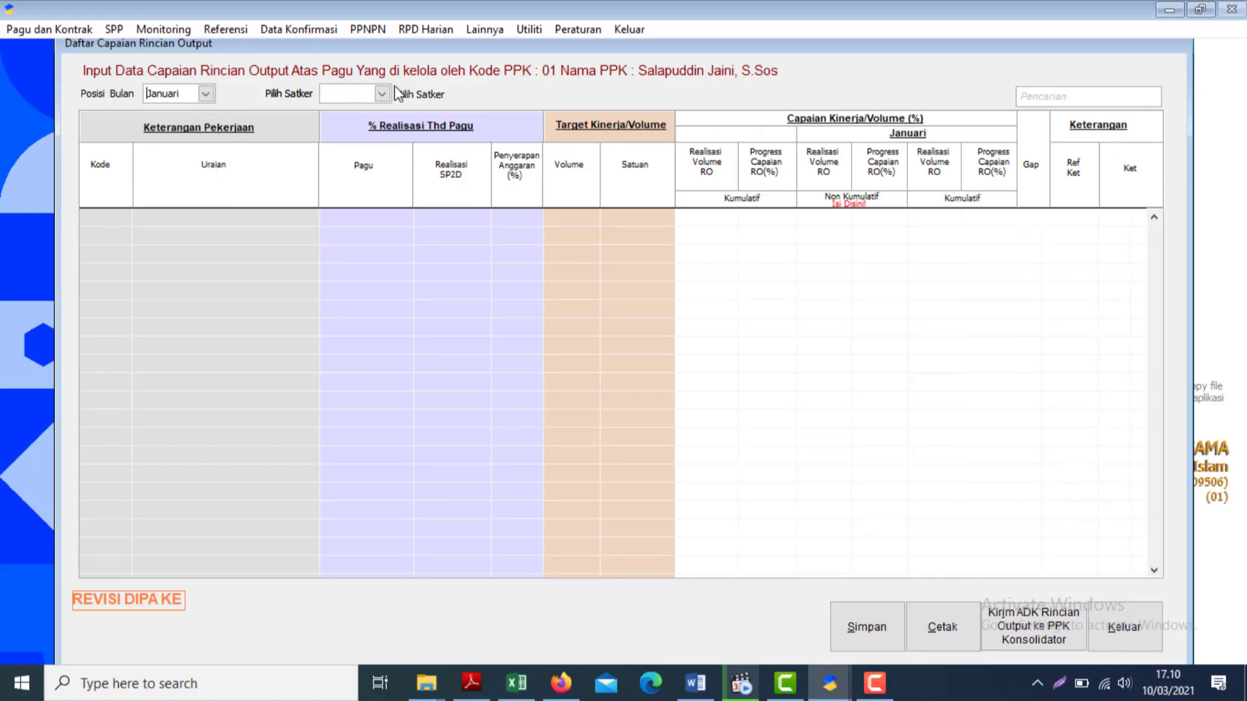
{"action": "left_click", "coordinate": [382, 94]}
{"action": "left_click", "coordinate": [380, 112]}
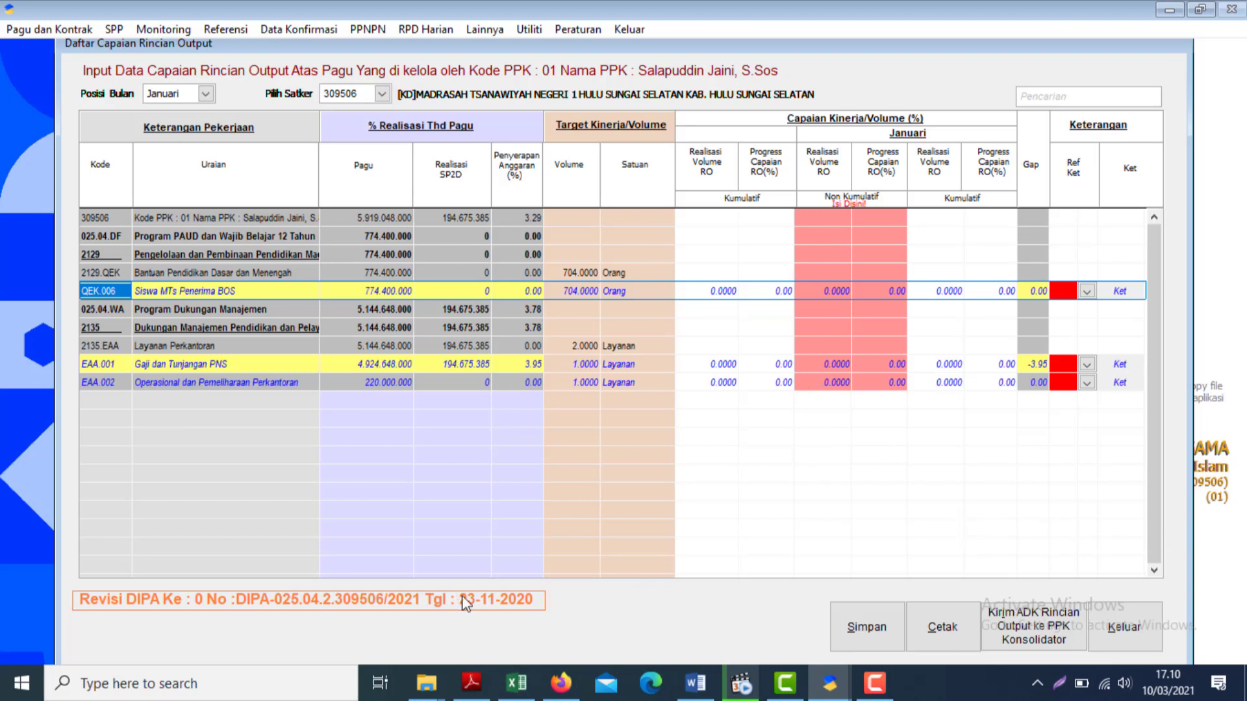
- Review the recording workflow in the Word document output2021, return to Aplikasi SAS 2021 and close the Capaian Output form
{"action": "left_click", "coordinate": [696, 683]}
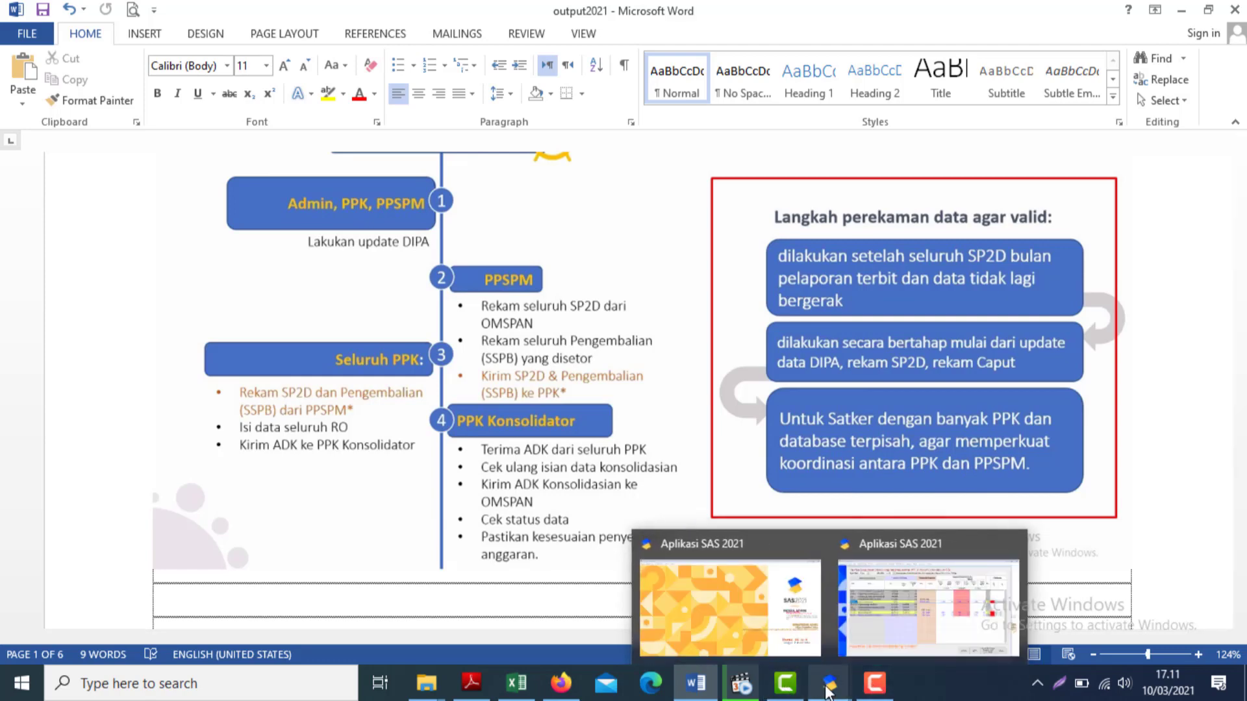
{"action": "left_click", "coordinate": [858, 643]}
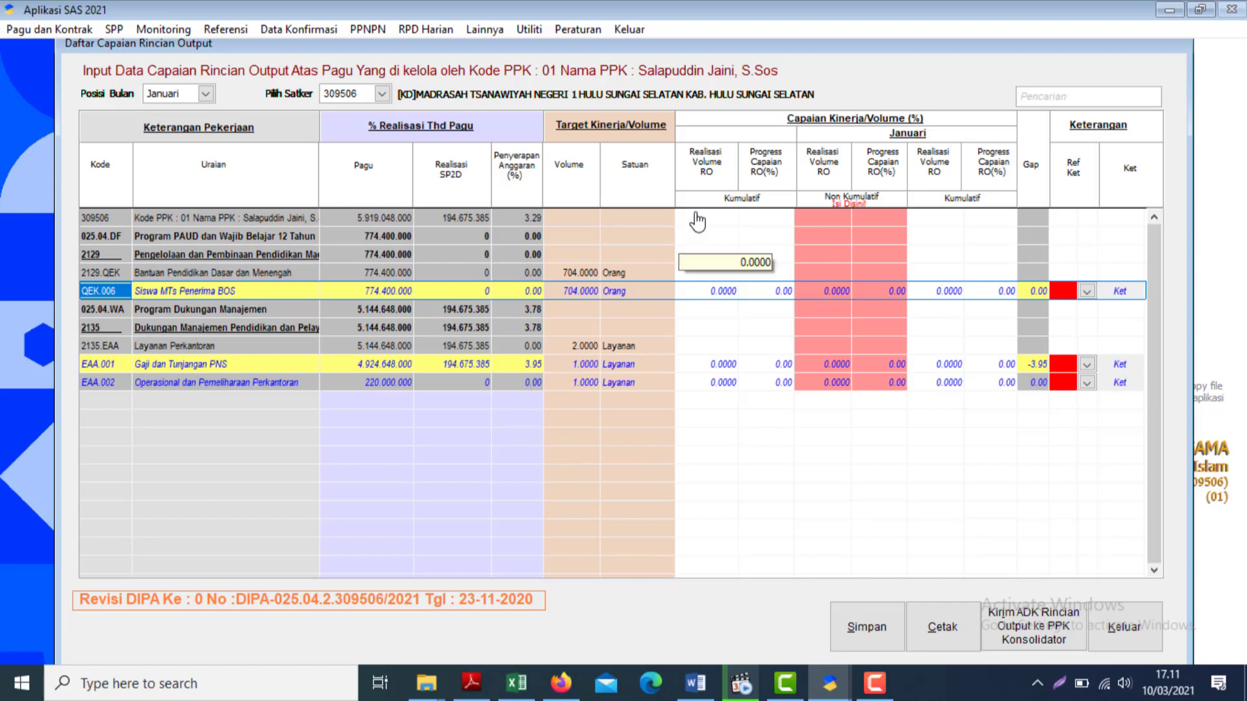
{"action": "left_click", "coordinate": [1122, 627]}
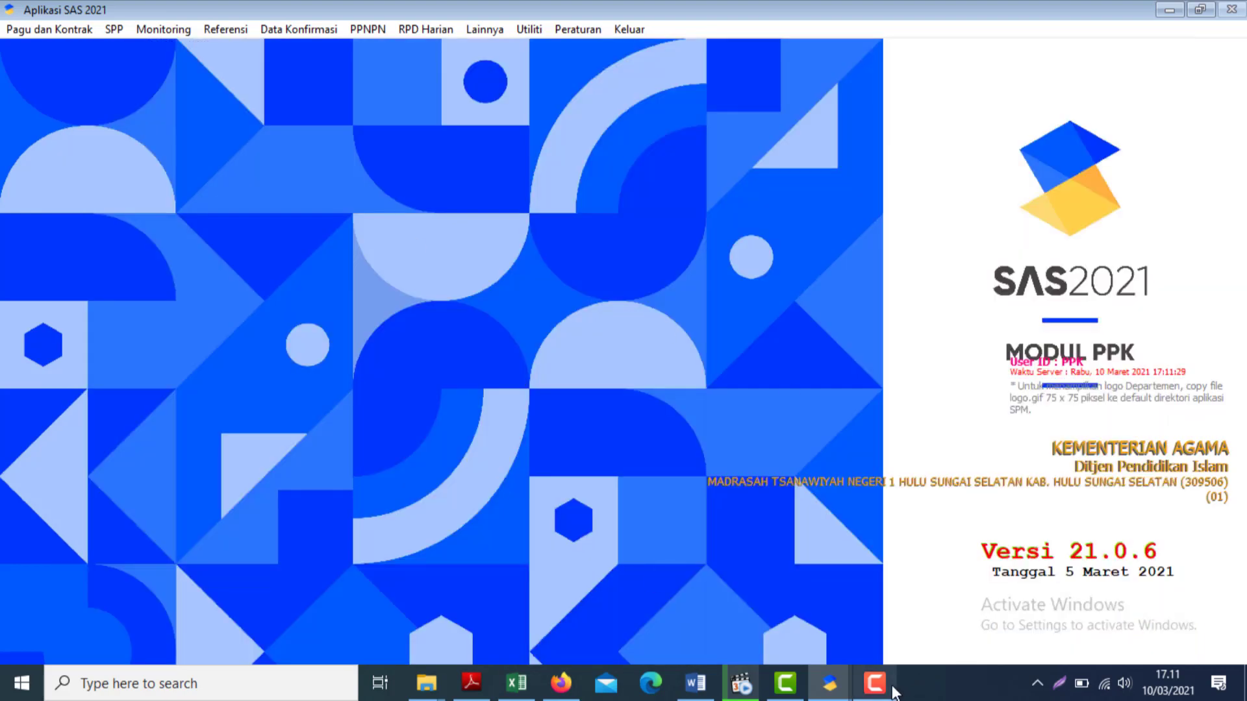
- Start another Aplikasi SAS 2021 window, log in as user ppspm with the account password and dismiss the leftover login box
{"action": "mouse_move", "coordinate": [823, 693]}
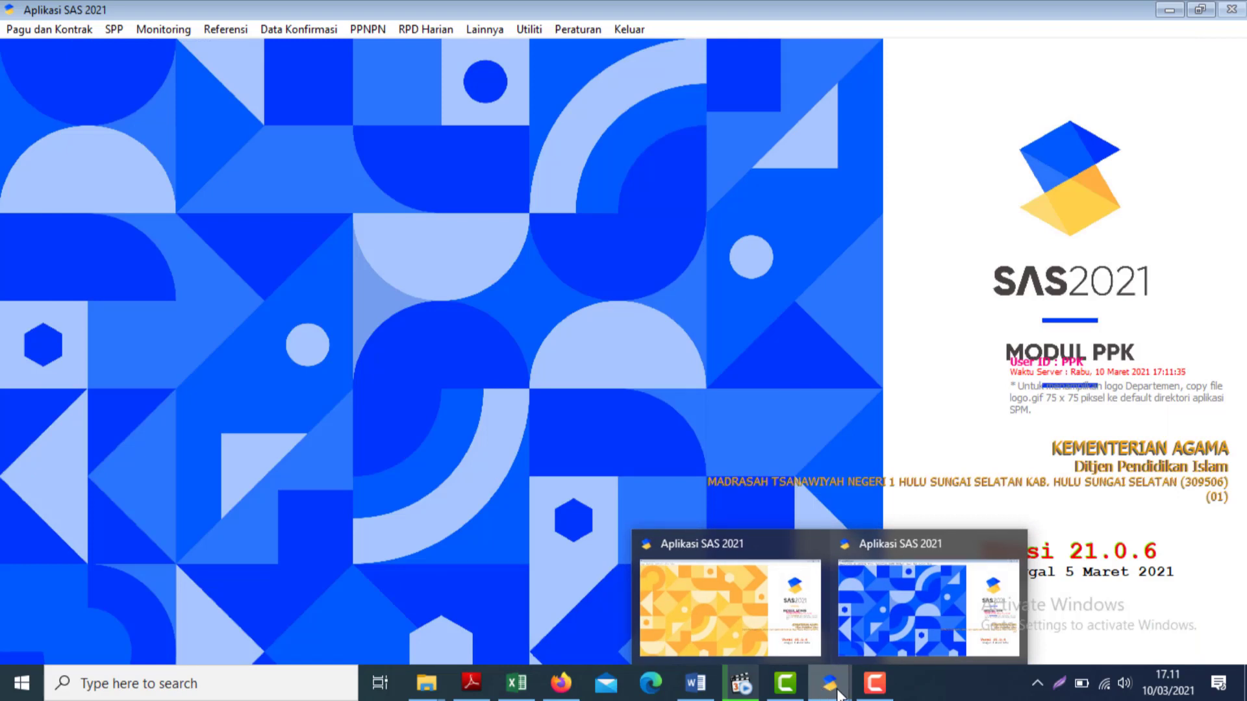
{"action": "right_click", "coordinate": [838, 694]}
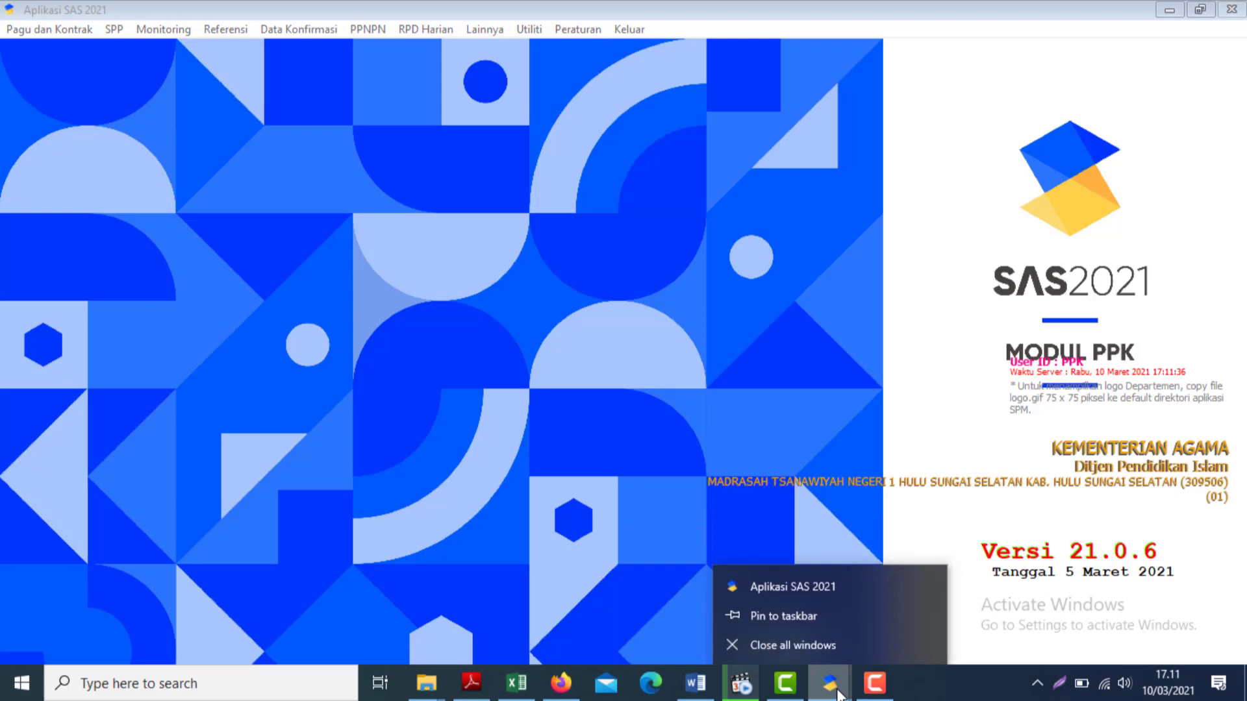
{"action": "left_click", "coordinate": [772, 585]}
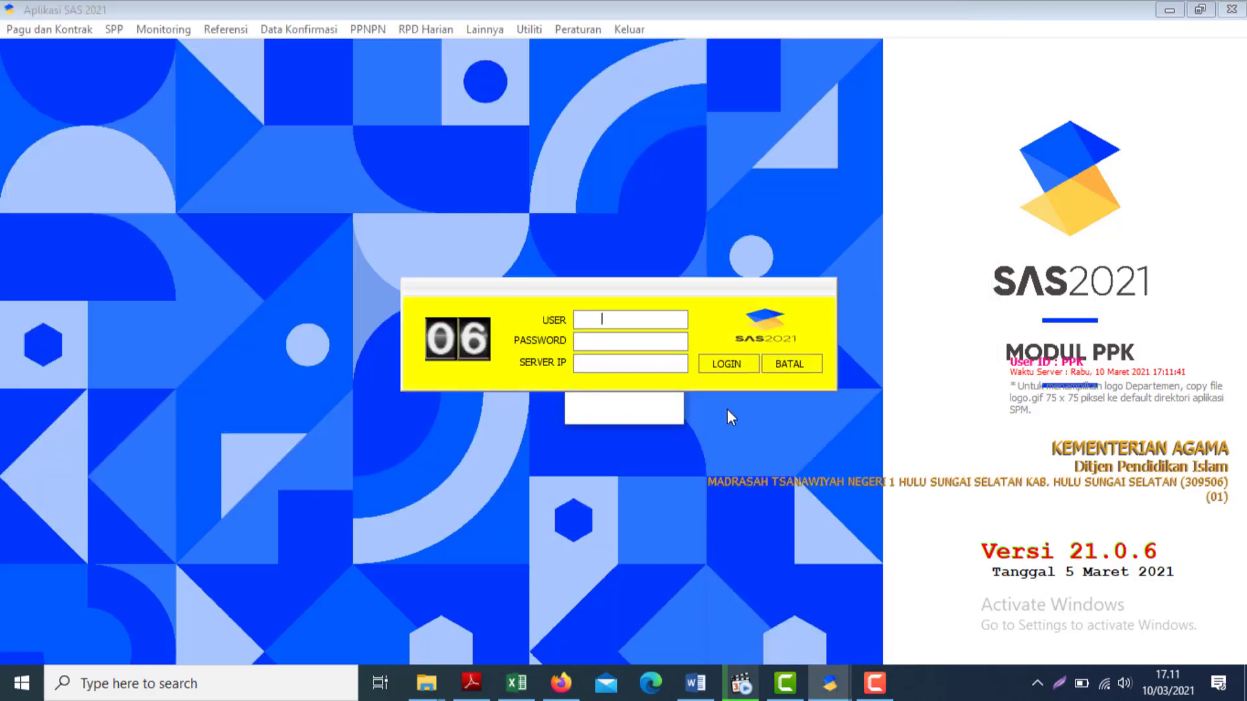
{"action": "left_click", "coordinate": [624, 319]}
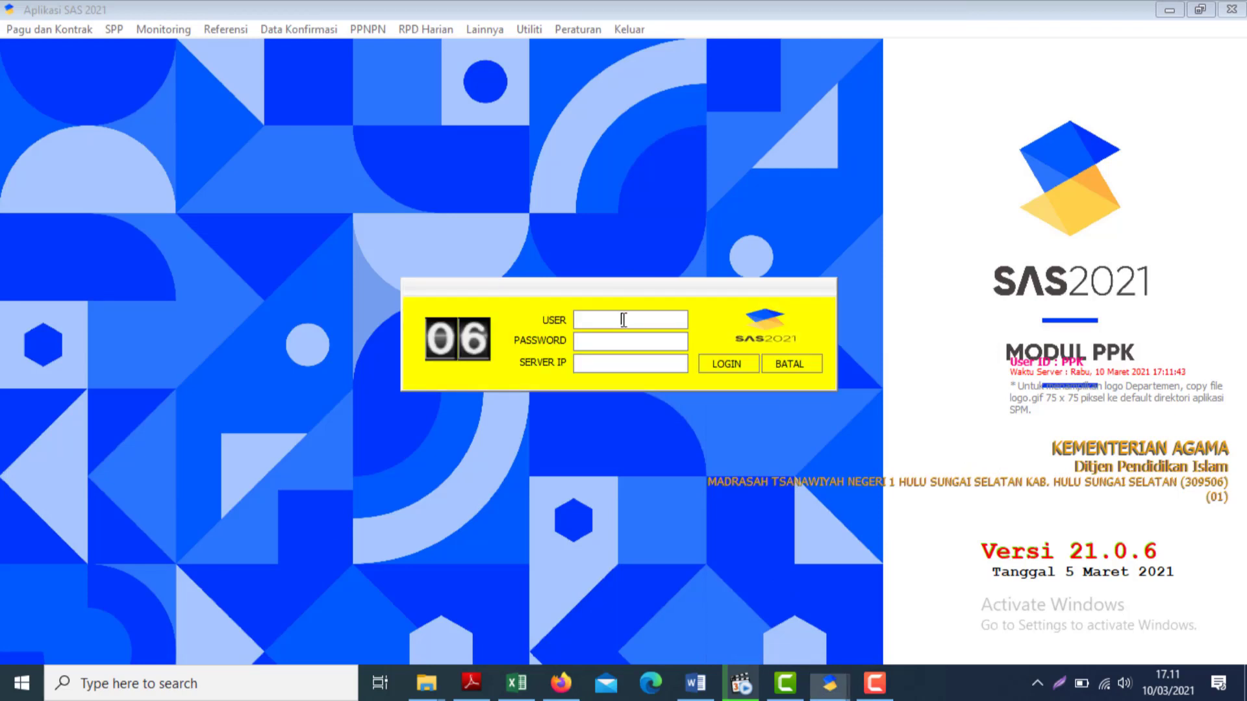
{"action": "type", "text": "ppspm"}
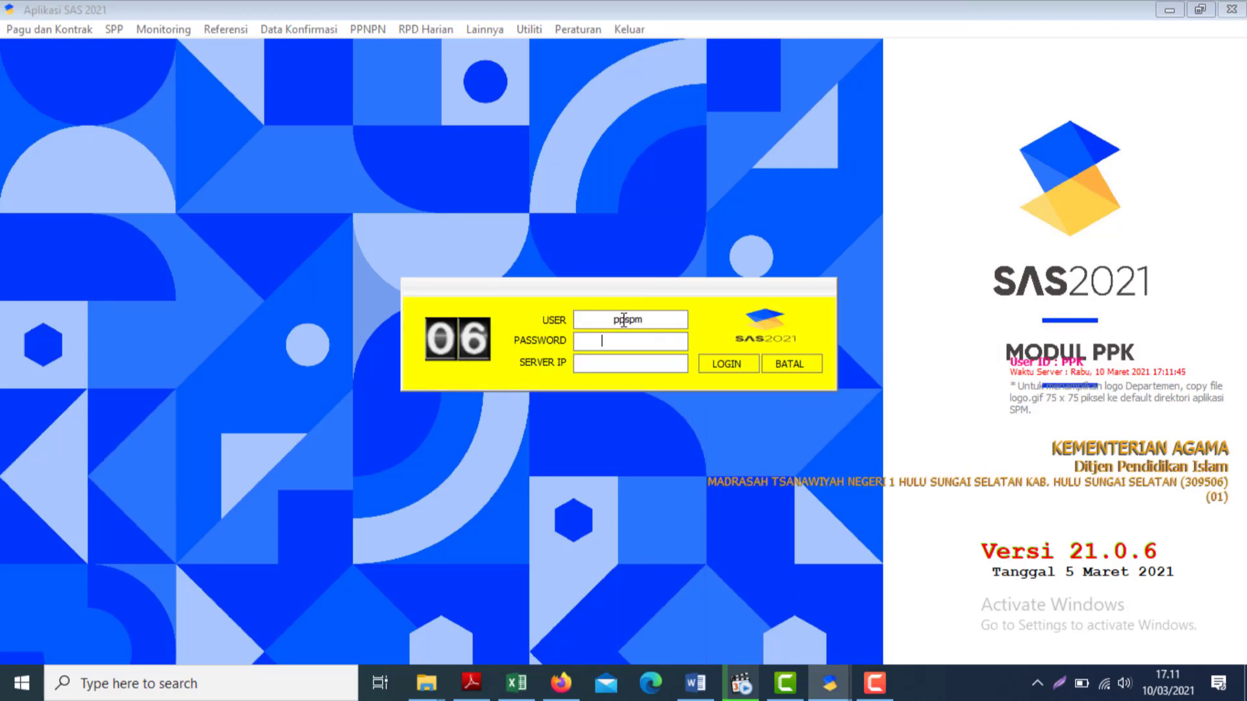
{"action": "double_click", "coordinate": [623, 319]}
{"action": "key", "text": "Tab"}
{"action": "type", "text": "*****"}
{"action": "key", "text": "Tab"}
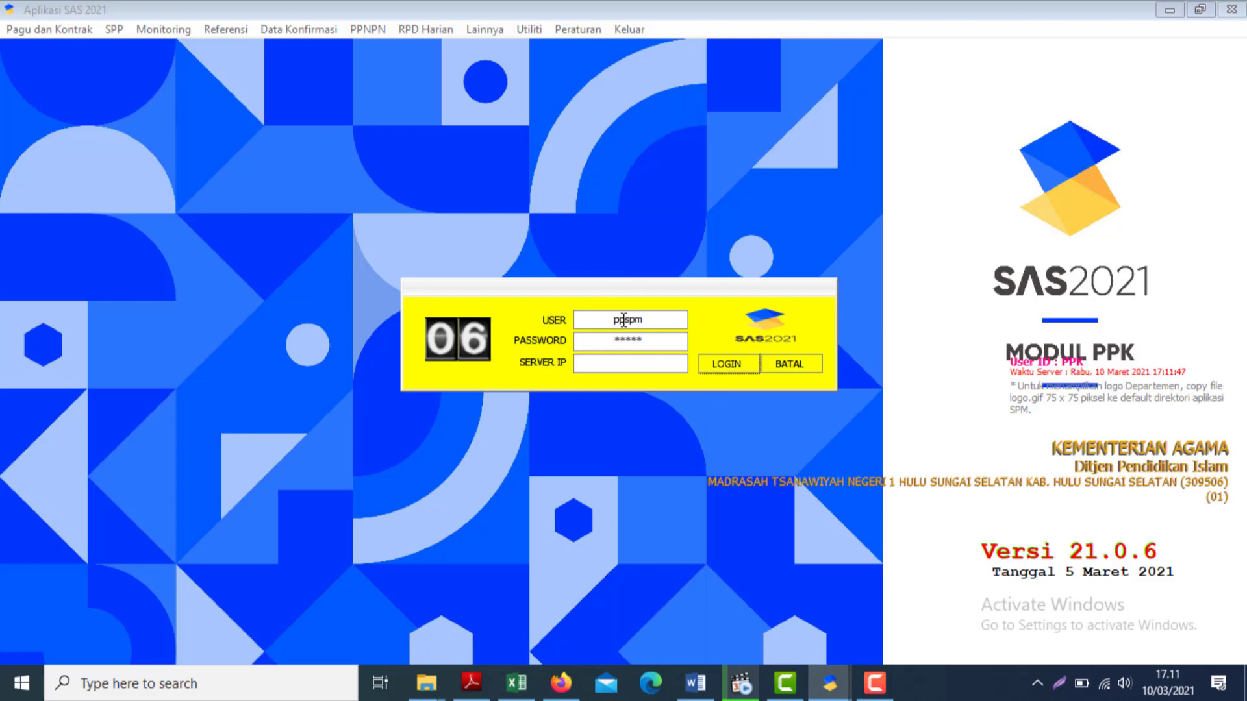
{"action": "key", "text": "Return"}
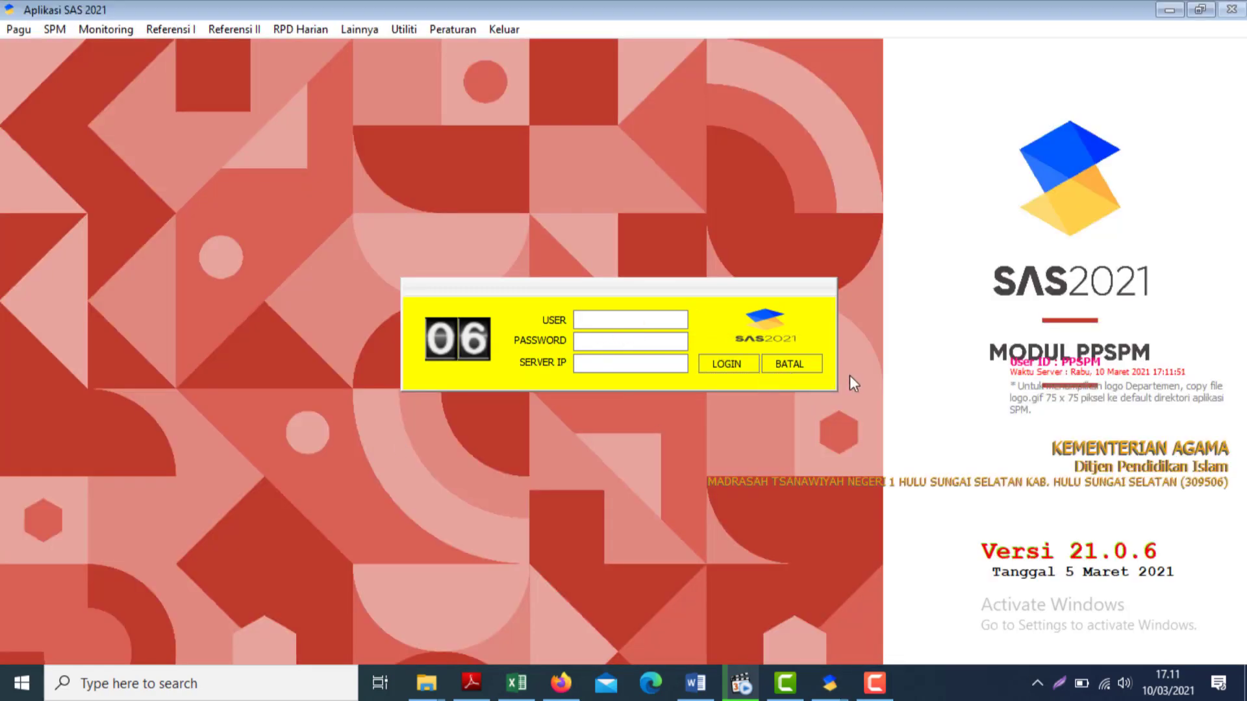
{"action": "left_click", "coordinate": [787, 367]}
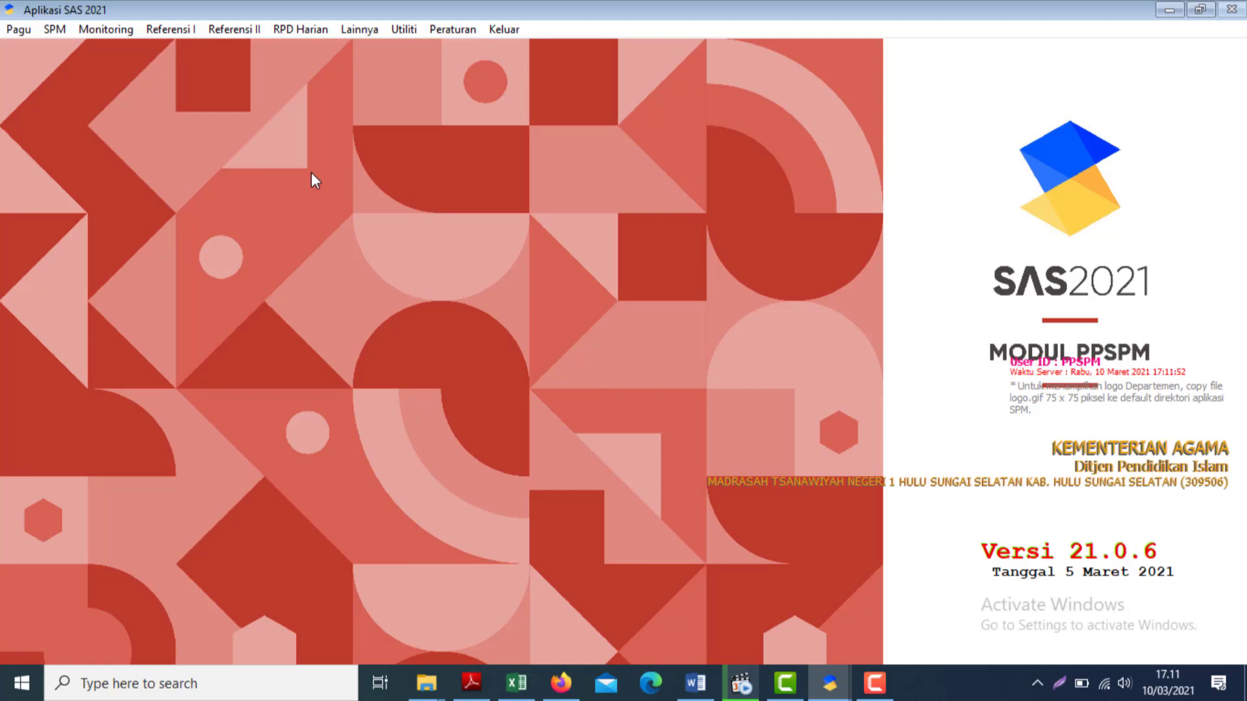
- Open the Catat Nomor SP2D form in the PPSPM module
{"action": "left_click", "coordinate": [53, 31]}
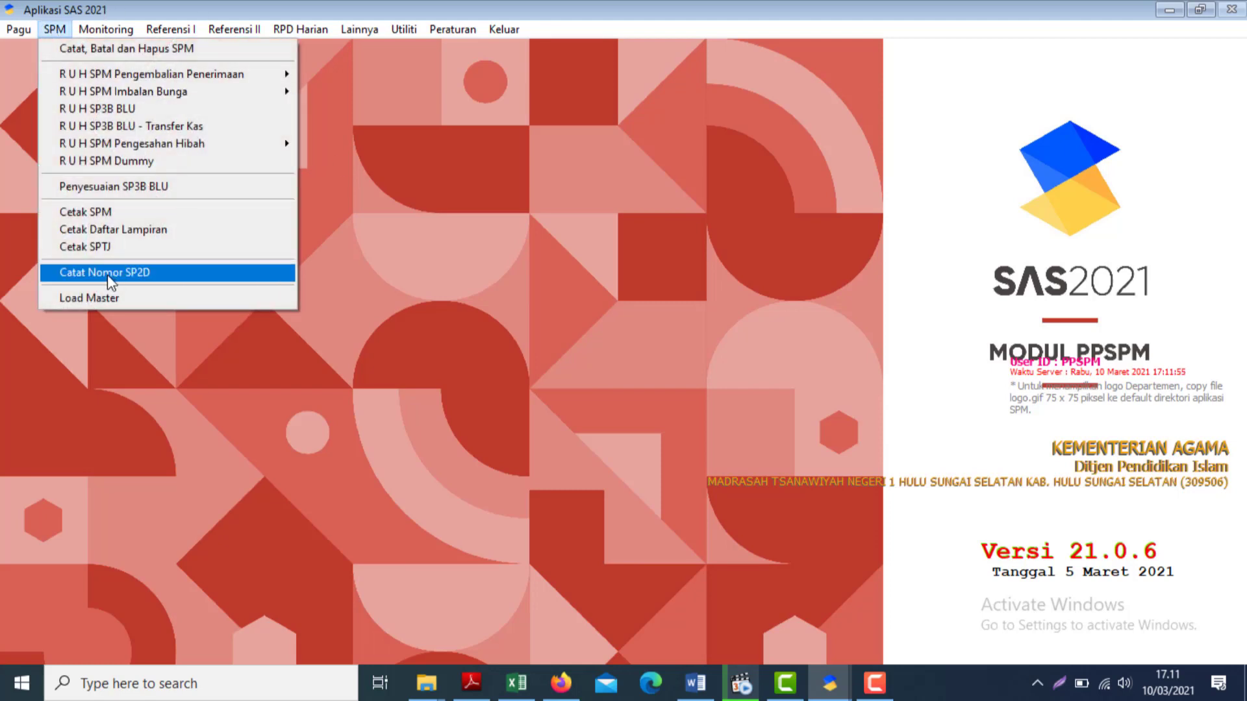
{"action": "left_click", "coordinate": [107, 274]}
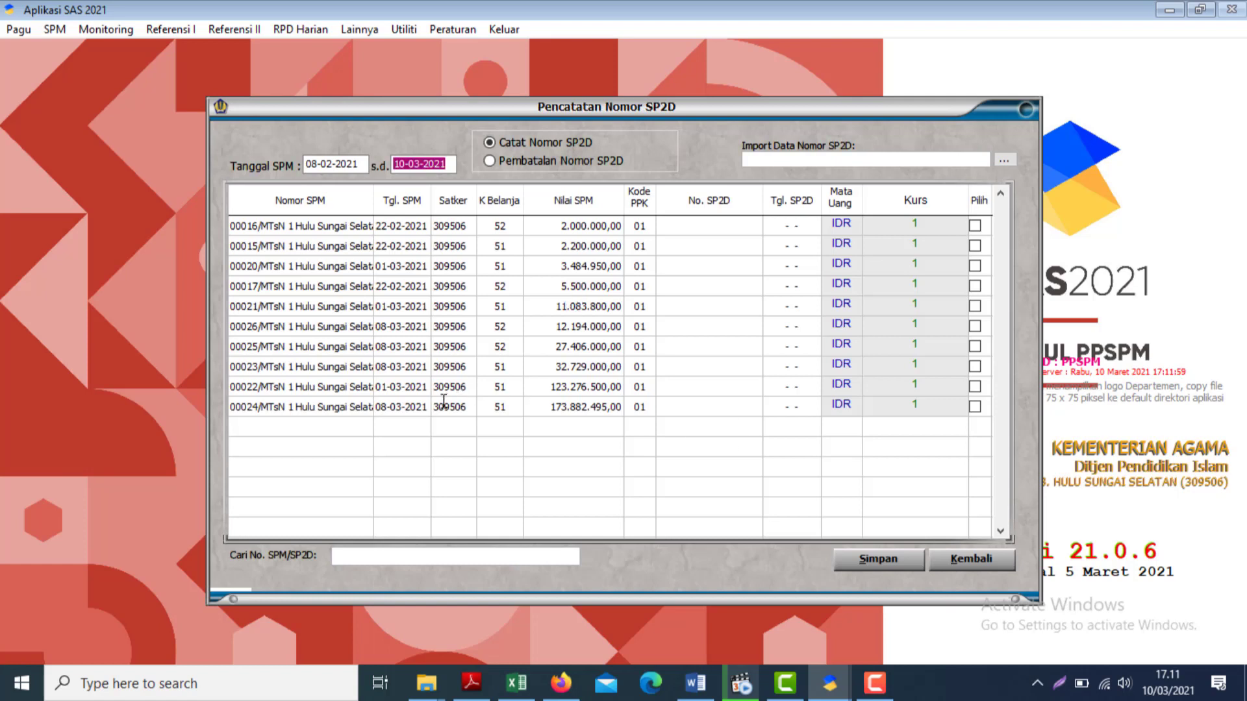
{"action": "left_click", "coordinate": [443, 401]}
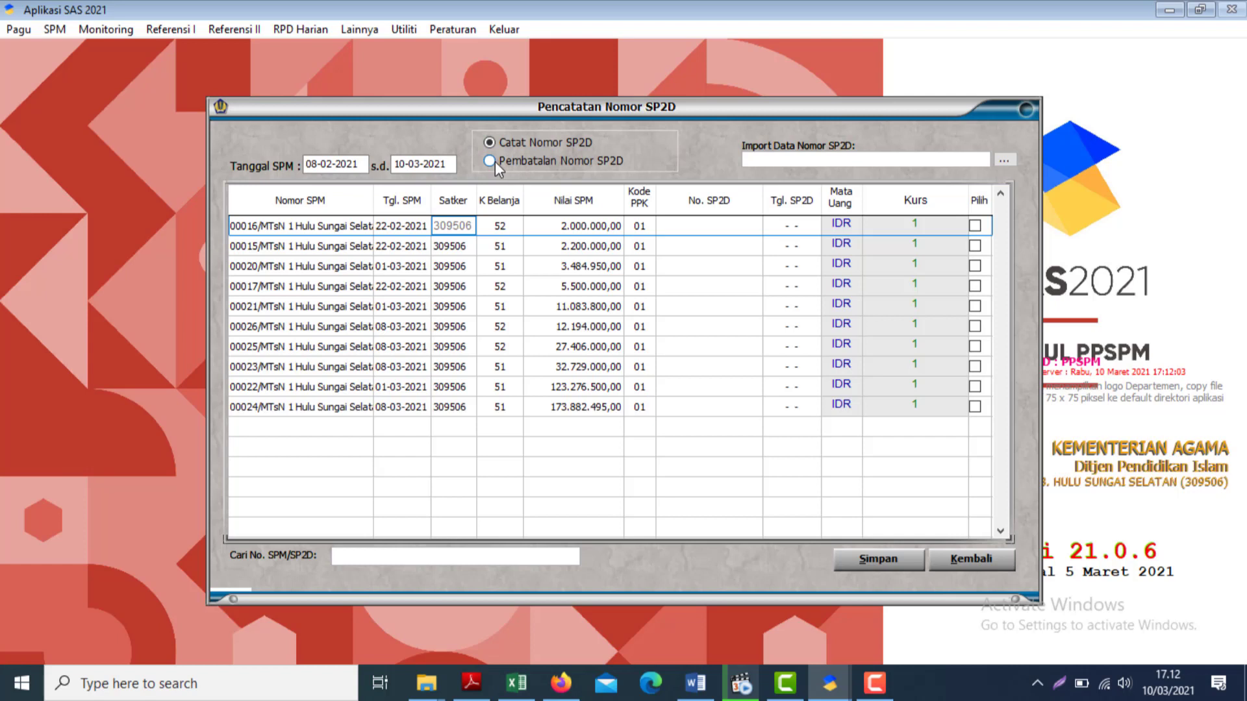
- Set the start of the Tanggal SPM range to 01-01-2021 and refresh the SPM list
{"action": "left_click", "coordinate": [308, 163]}
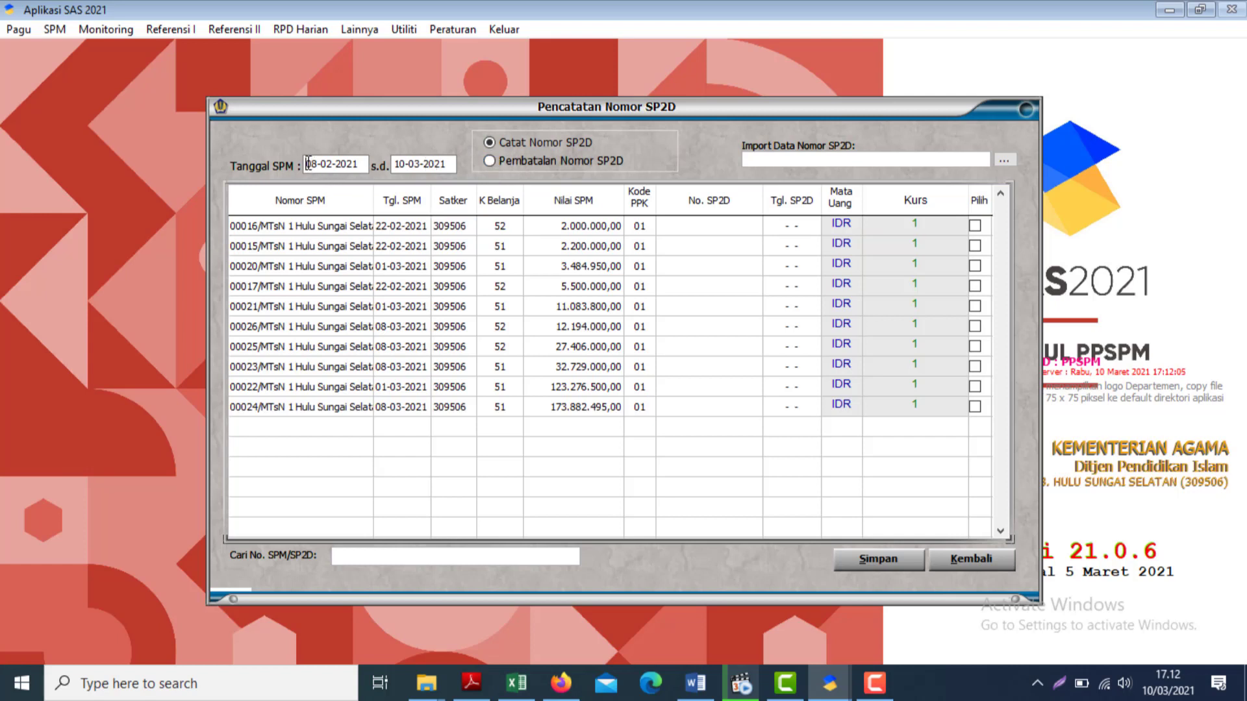
{"action": "type", "text": "01-10"}
{"action": "key", "text": "BackSpace"}
{"action": "type", "text": "01"}
{"action": "key", "text": "Return"}
{"action": "key", "text": "Return"}
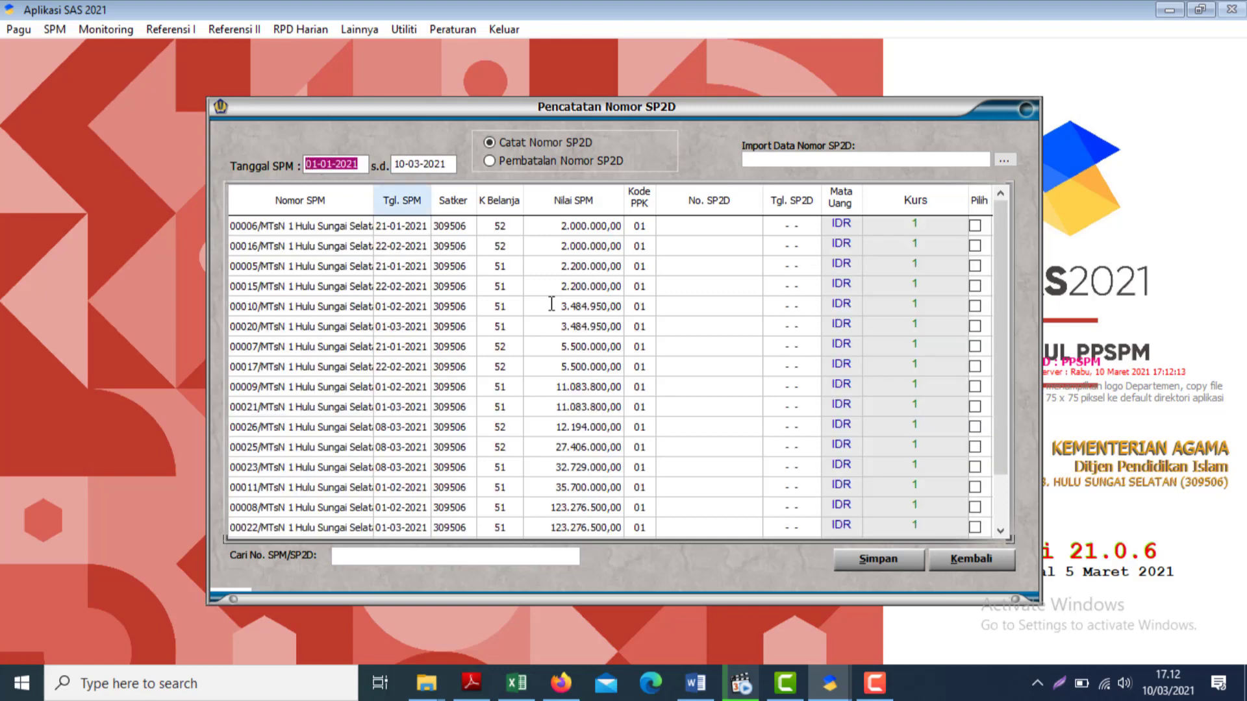
{"action": "key", "text": "Return"}
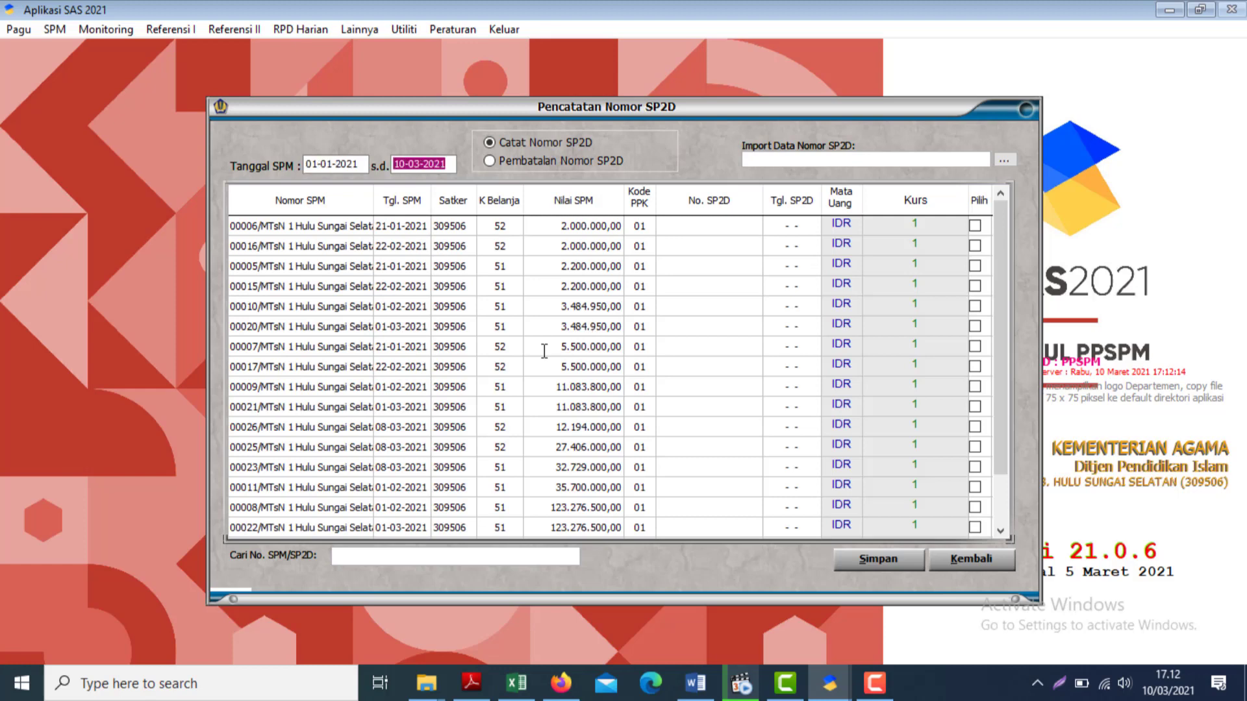
- Look through the SPM list to examine which entries have an SP2D number and date recorded
{"action": "left_click", "coordinate": [683, 328]}
{"action": "key", "text": "Down"}
{"action": "key", "text": "Down"}
{"action": "key", "text": "Down"}
{"action": "key", "text": "Down"}
{"action": "key", "text": "Down"}
{"action": "key", "text": "Down"}
{"action": "key", "text": "Down"}
{"action": "key", "text": "Down"}
{"action": "key", "text": "Down"}
{"action": "key", "text": "Down"}
{"action": "key", "text": "Down"}
{"action": "key", "text": "Down"}
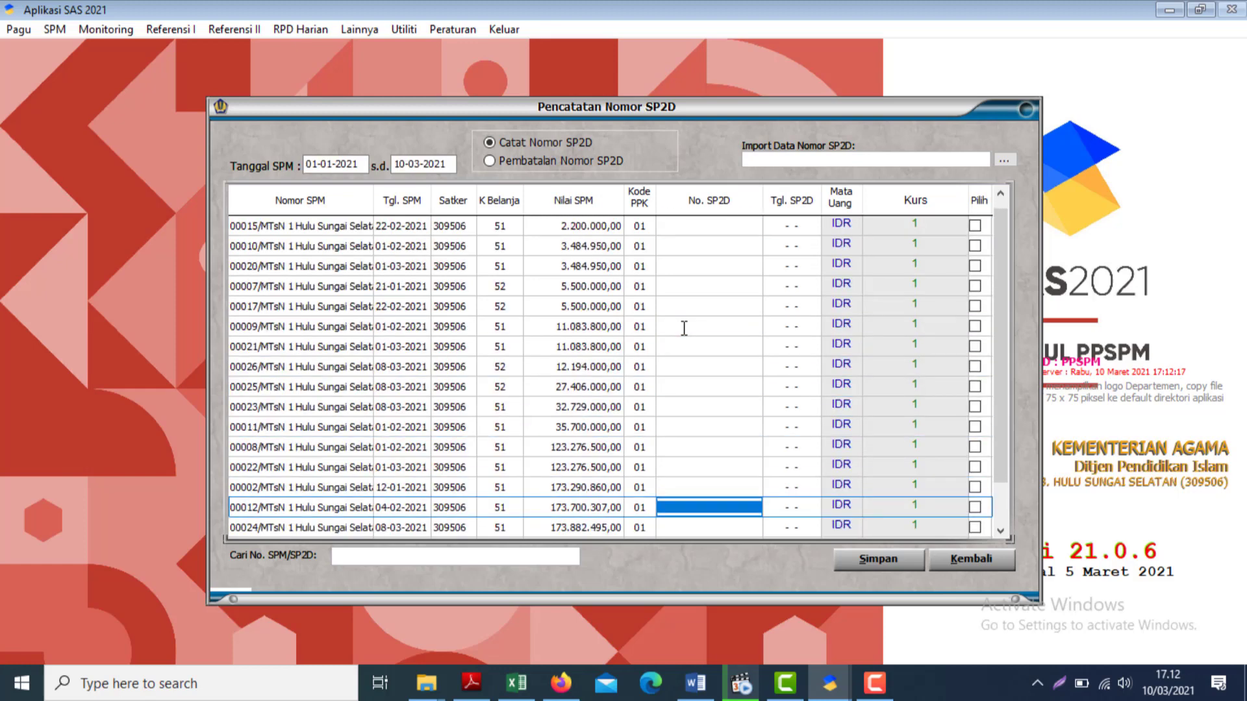
{"action": "key", "text": "Up"}
{"action": "key", "text": "Up"}
{"action": "key", "text": "Up"}
{"action": "key", "text": "Up"}
{"action": "key", "text": "Up"}
{"action": "key", "text": "Up"}
{"action": "key", "text": "Up"}
{"action": "key", "text": "Up"}
{"action": "key", "text": "Up"}
{"action": "key", "text": "Up"}
{"action": "key", "text": "Up"}
{"action": "key", "text": "Up"}
{"action": "key", "text": "Up"}
{"action": "key", "text": "Up"}
{"action": "key", "text": "Up"}
{"action": "key", "text": "Up"}
{"action": "key", "text": "Up"}
{"action": "key", "text": "Up"}
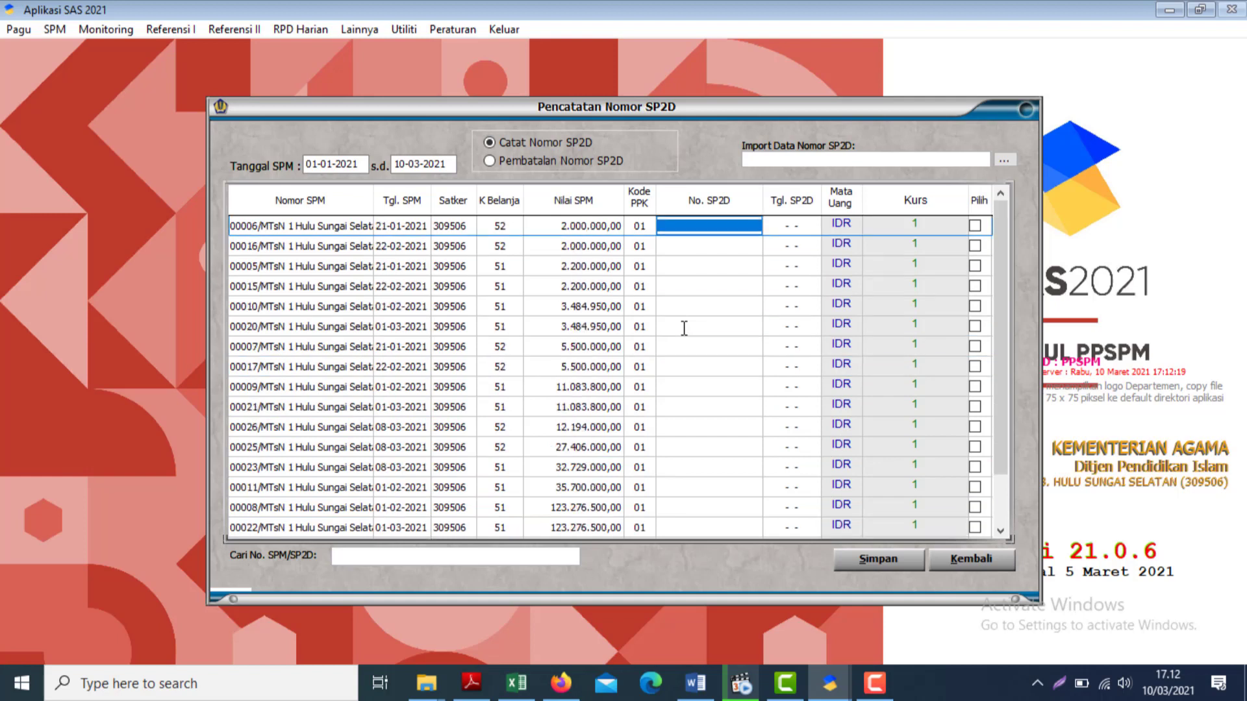
{"action": "key", "text": "Down"}
{"action": "key", "text": "Down"}
{"action": "key", "text": "Down"}
{"action": "key", "text": "Down"}
{"action": "key", "text": "Down"}
{"action": "key", "text": "Down"}
{"action": "key", "text": "Down"}
{"action": "key", "text": "Down"}
{"action": "key", "text": "Down"}
{"action": "key", "text": "Down"}
{"action": "key", "text": "Down"}
{"action": "key", "text": "Down"}
{"action": "key", "text": "Down"}
{"action": "key", "text": "Down"}
{"action": "key", "text": "Down"}
{"action": "key", "text": "Down"}
{"action": "key", "text": "Down"}
{"action": "key", "text": "Down"}
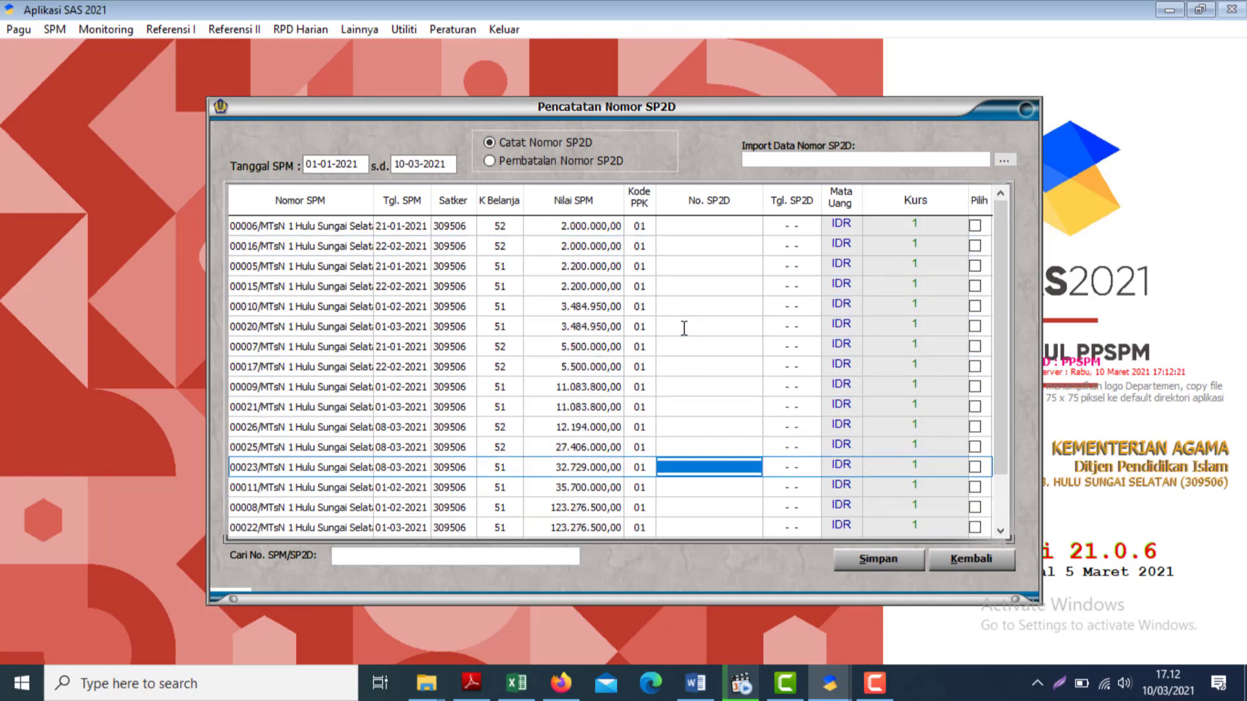
{"action": "key", "text": "Up"}
{"action": "key", "text": "Up"}
{"action": "key", "text": "Up"}
{"action": "key", "text": "Up"}
{"action": "key", "text": "Up"}
{"action": "key", "text": "Up"}
{"action": "key", "text": "Up"}
{"action": "key", "text": "Up"}
{"action": "key", "text": "Up"}
{"action": "key", "text": "Up"}
{"action": "key", "text": "Up"}
{"action": "key", "text": "Up"}
{"action": "key", "text": "Up"}
{"action": "key", "text": "Up"}
{"action": "key", "text": "Up"}
{"action": "key", "text": "Up"}
{"action": "key", "text": "Up"}
{"action": "key", "text": "Up"}
{"action": "key", "text": "Up"}
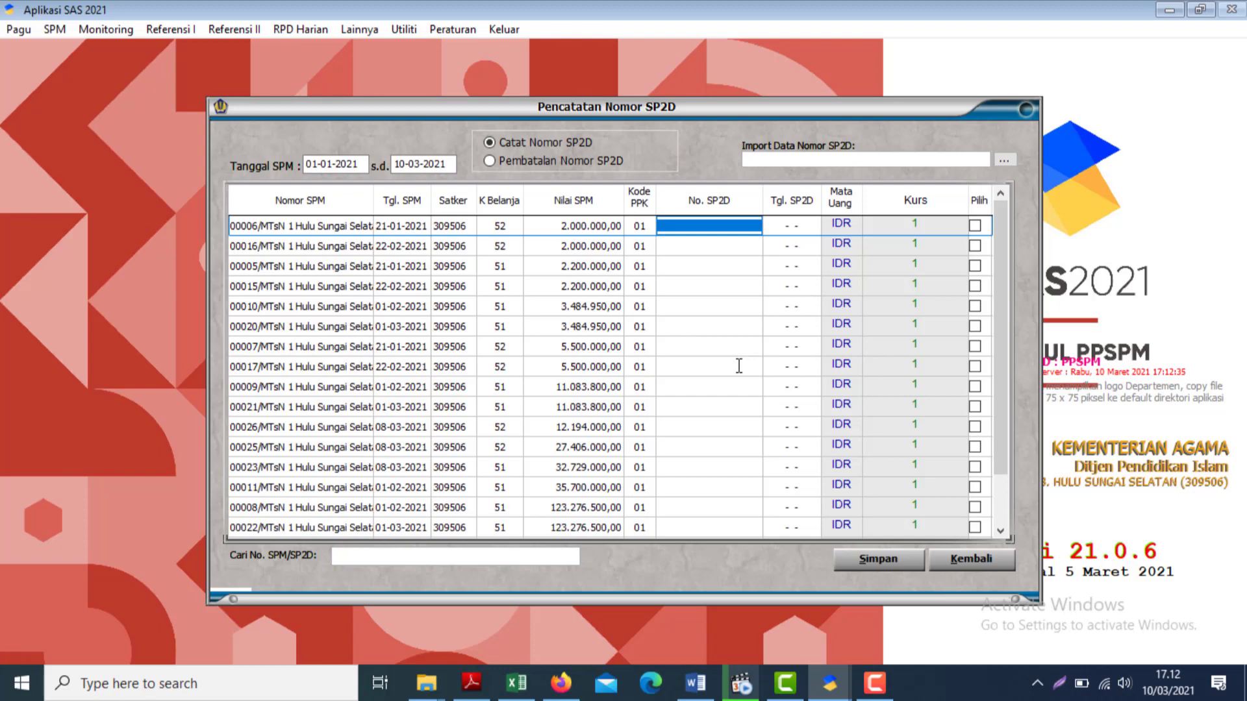
- Switch to Firefox and try to log in to OM-SPAN with the saved satker account, its password and the captcha code
{"action": "left_click", "coordinate": [559, 694]}
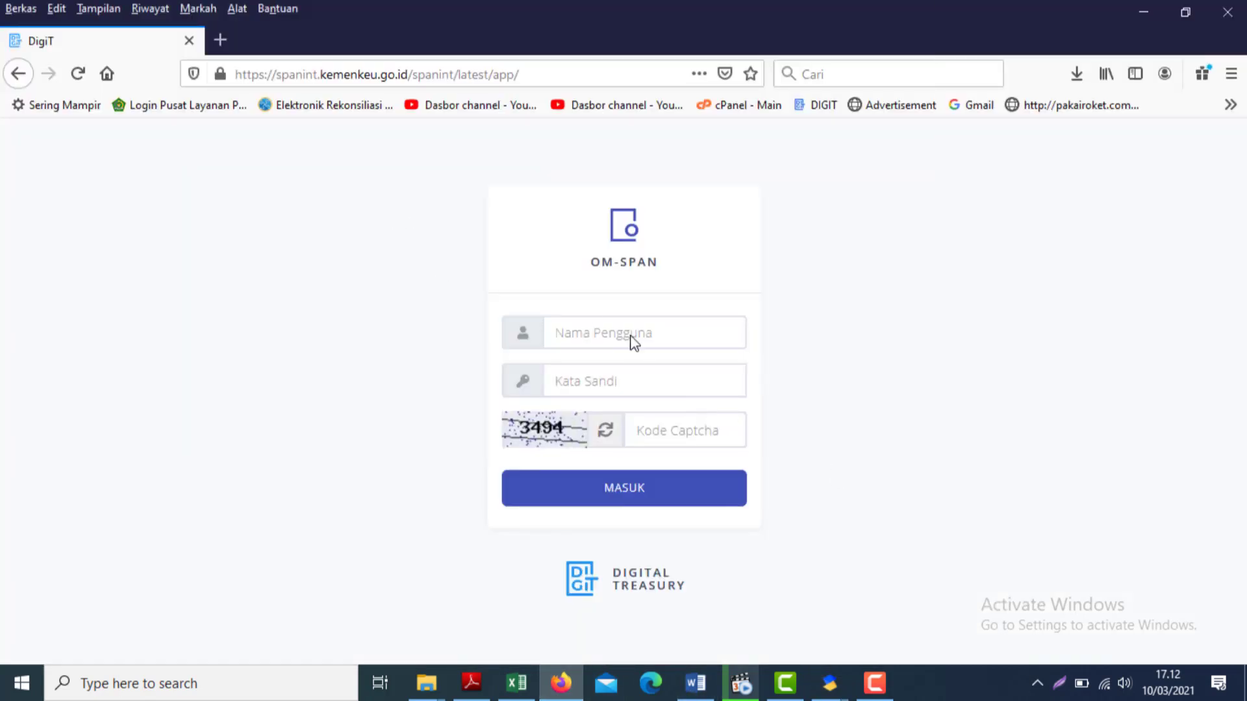
{"action": "left_click", "coordinate": [578, 332]}
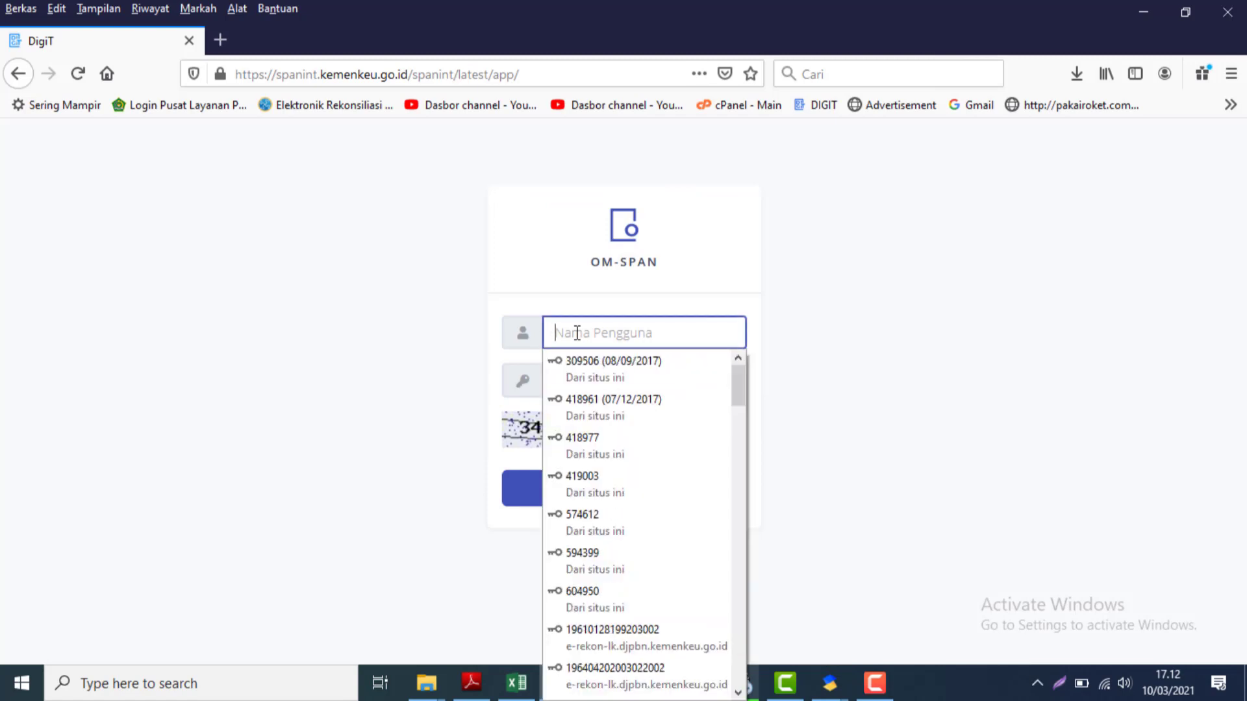
{"action": "type", "text": "3"}
{"action": "left_click", "coordinate": [596, 371]}
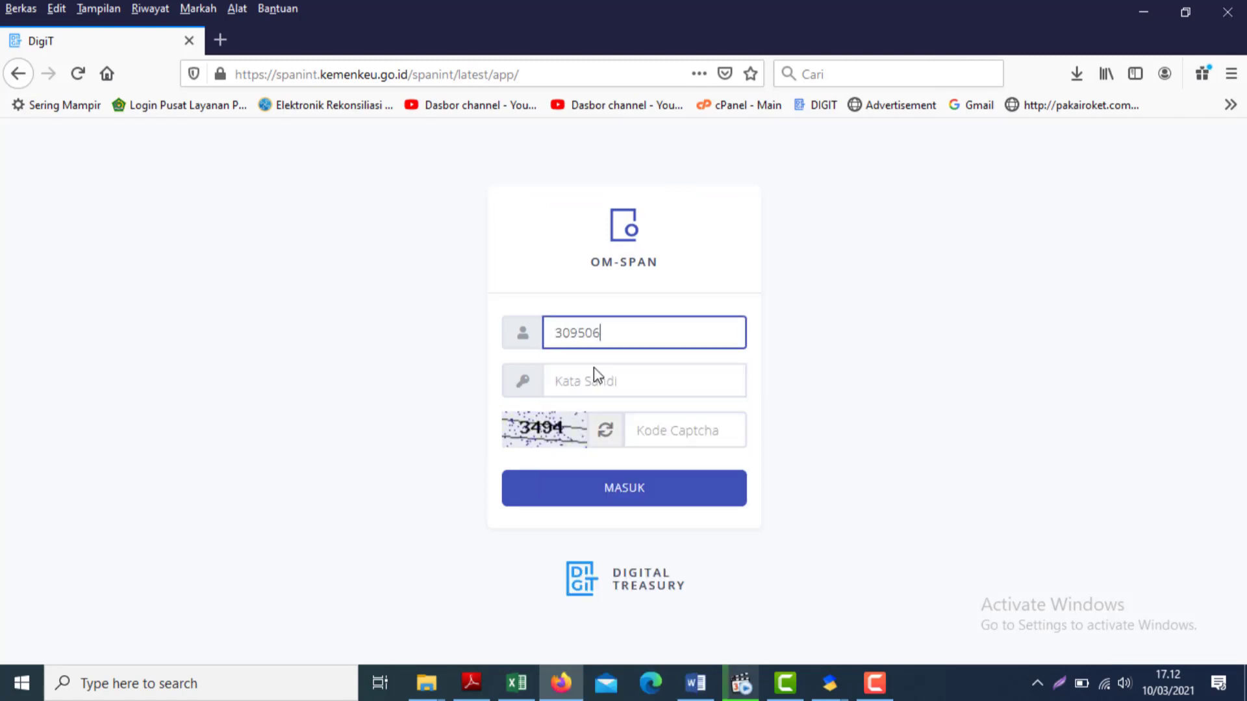
{"action": "left_click", "coordinate": [660, 433]}
{"action": "type", "text": "3"}
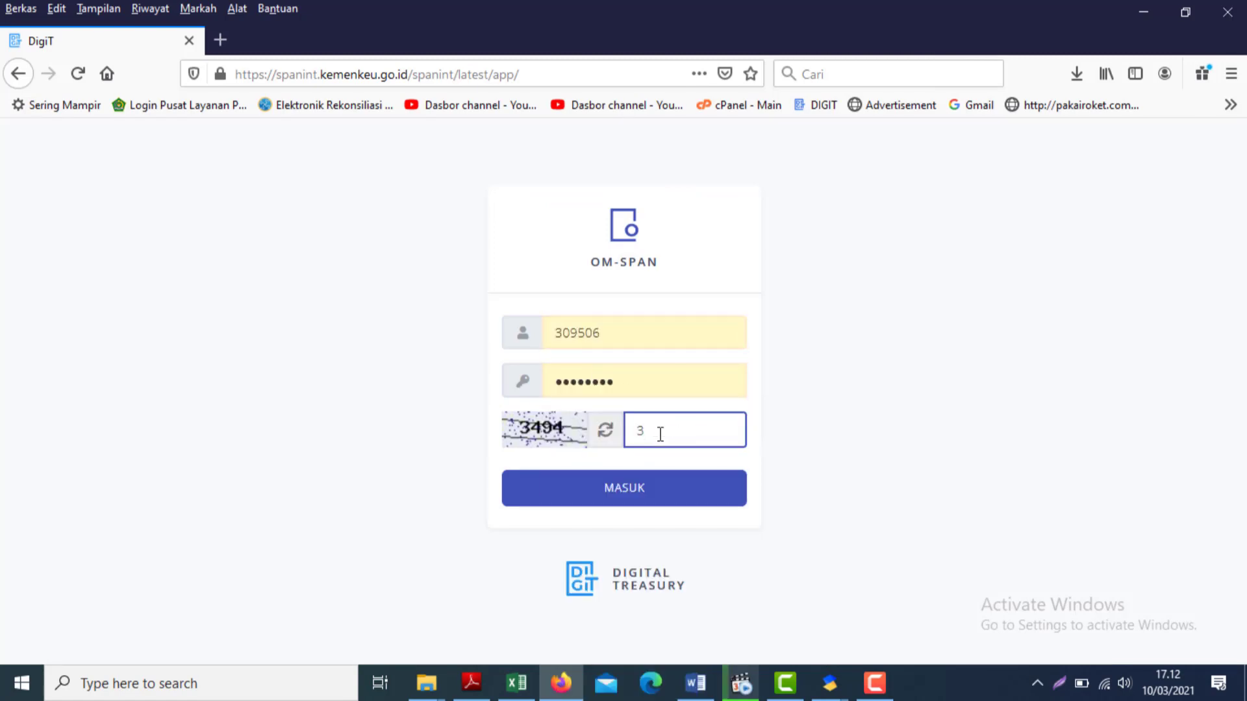
{"action": "type", "text": "494"}
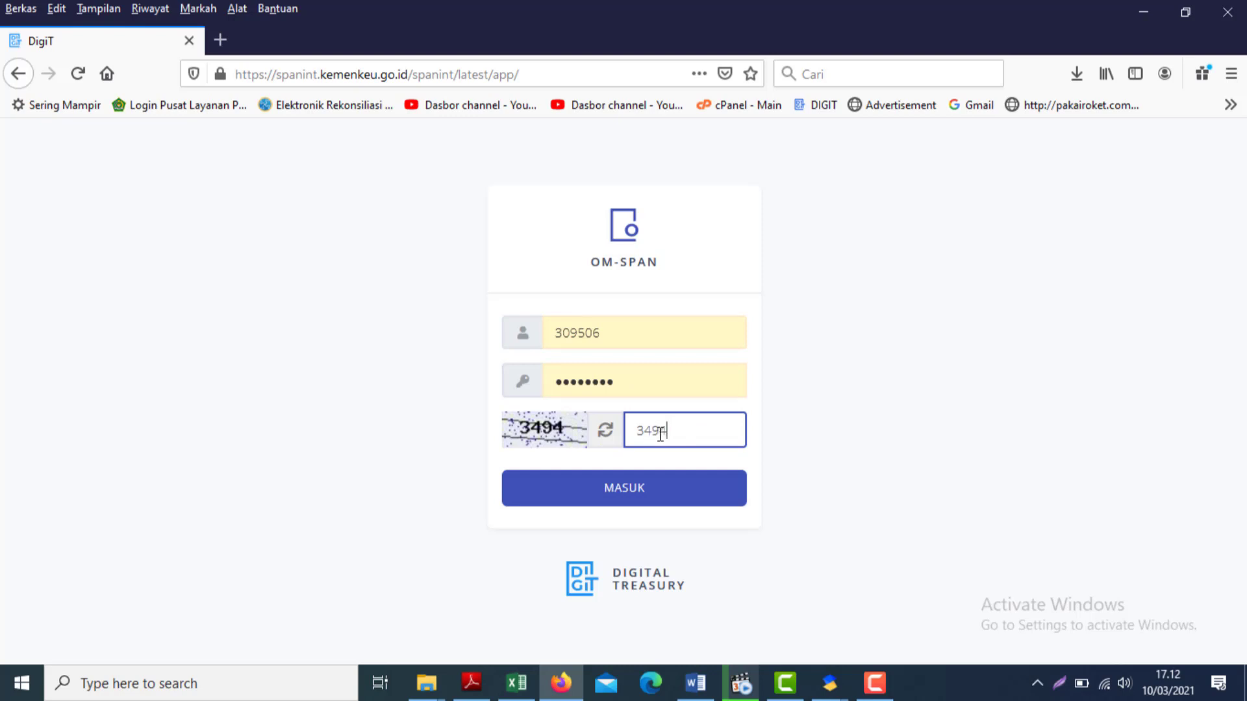
{"action": "left_click", "coordinate": [620, 495]}
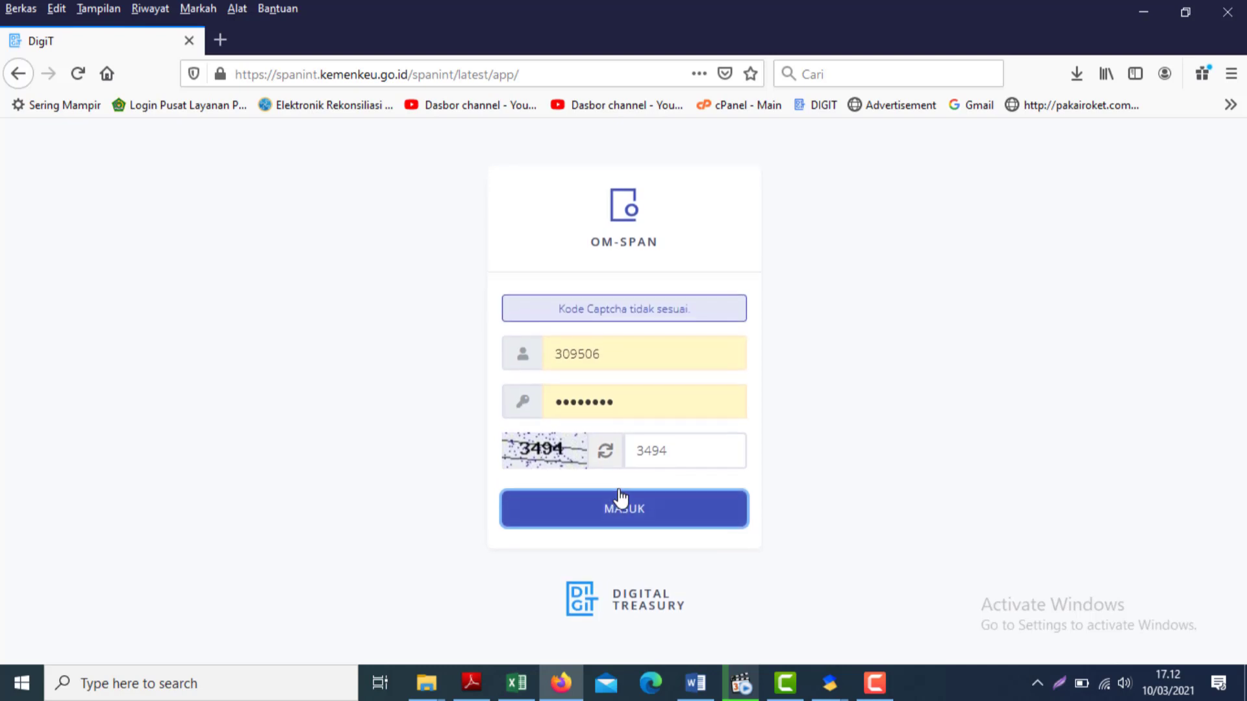
- Search the web for "om span" and open the Om-Span - Online Monitoring SPAN - Kemenkeu site
{"action": "left_click", "coordinate": [284, 65]}
{"action": "type", "text": "om span"}
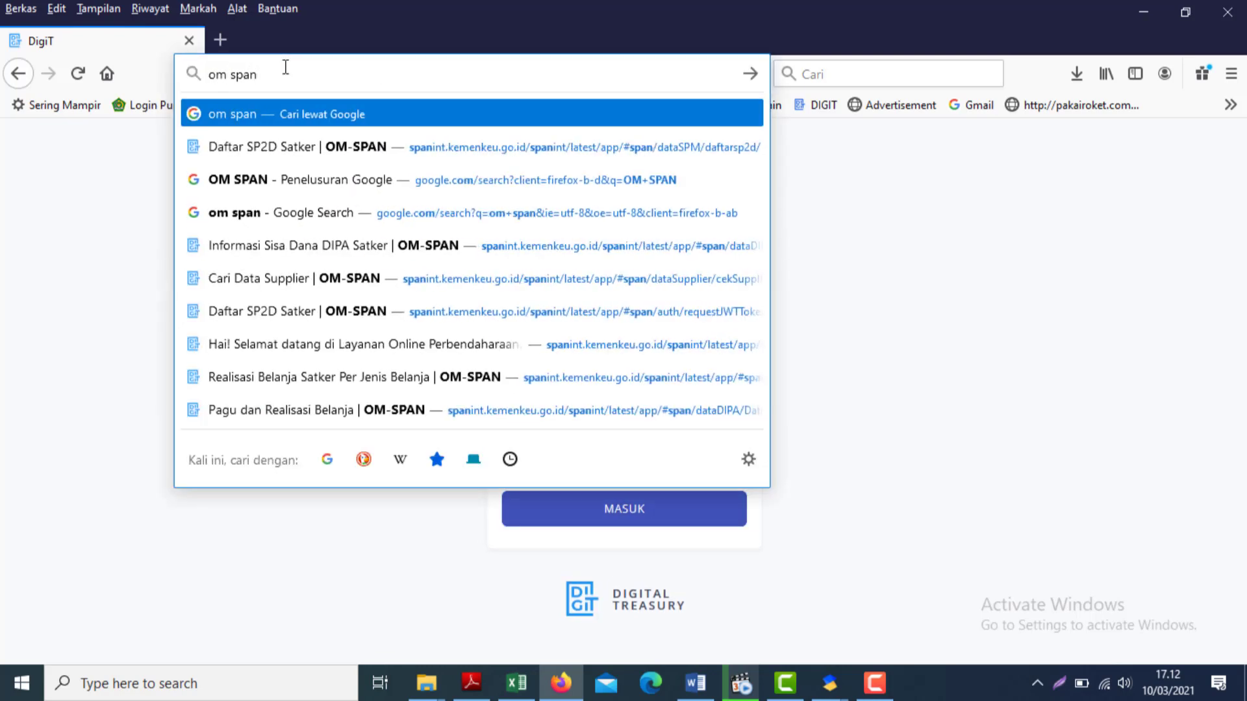
{"action": "key", "text": "Return"}
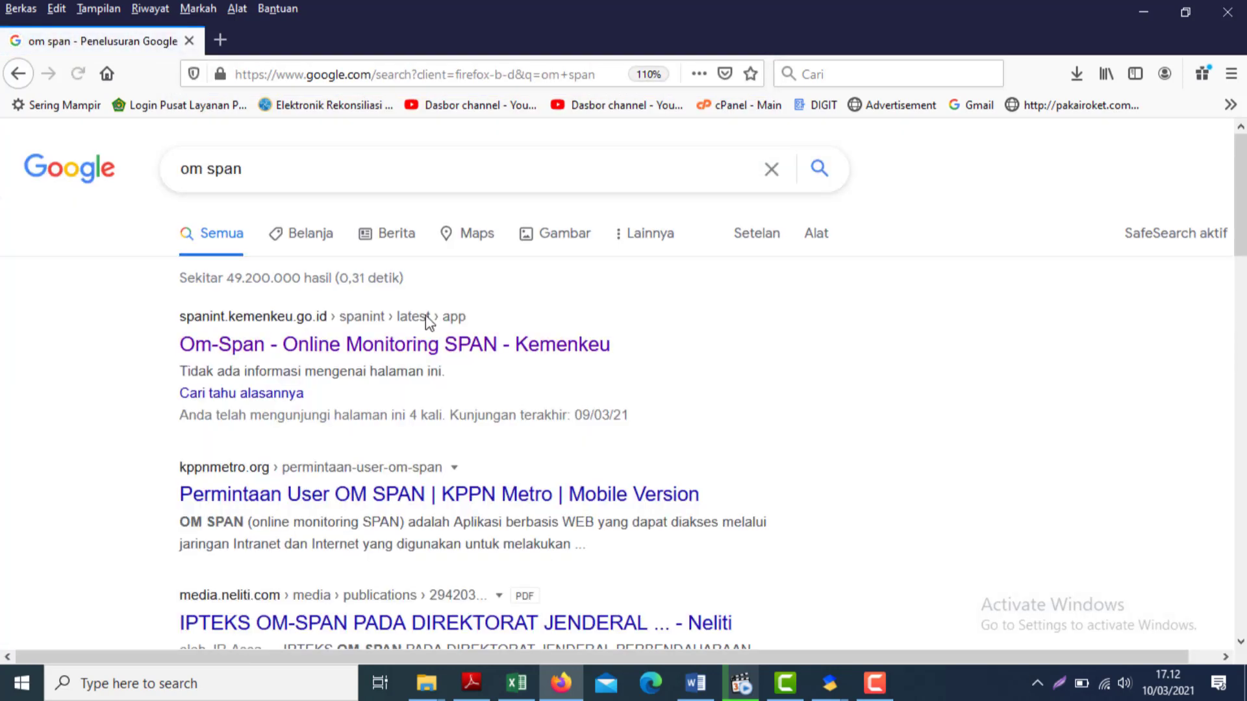
{"action": "left_click", "coordinate": [267, 348]}
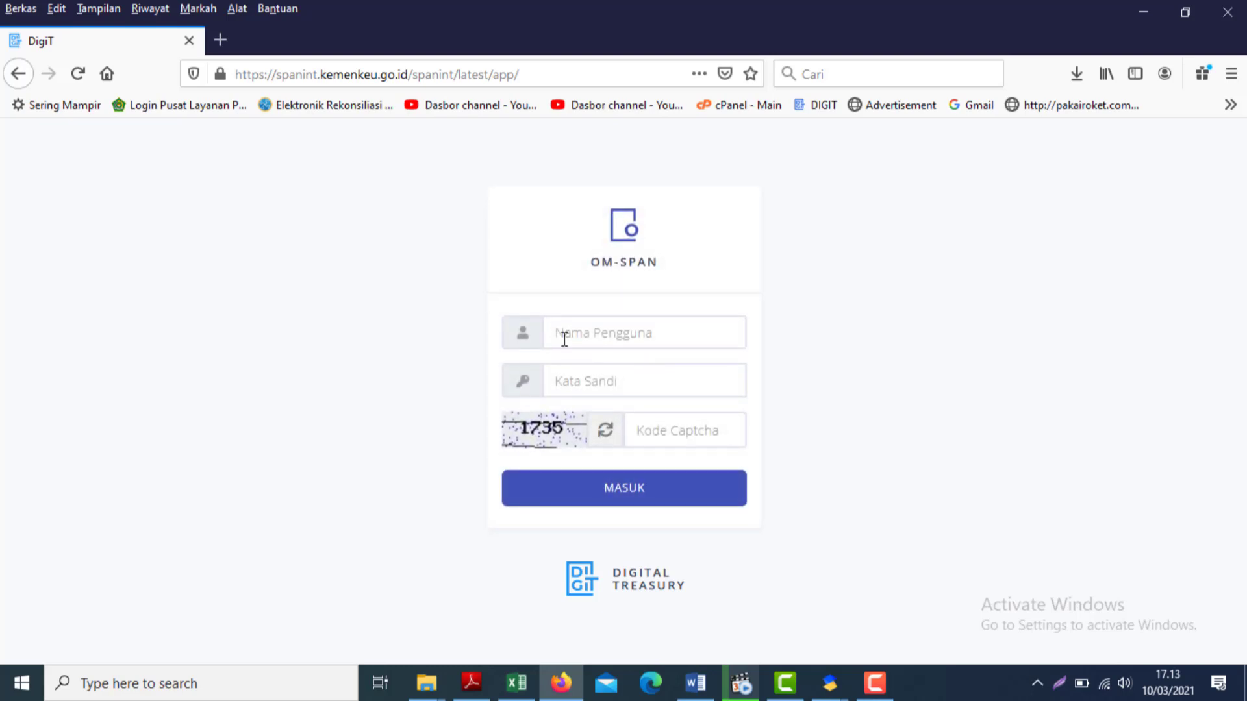
- Log in to OM-SPAN with the saved satker account and password, entering the captcha code
{"action": "left_click", "coordinate": [565, 337]}
{"action": "type", "text": "3"}
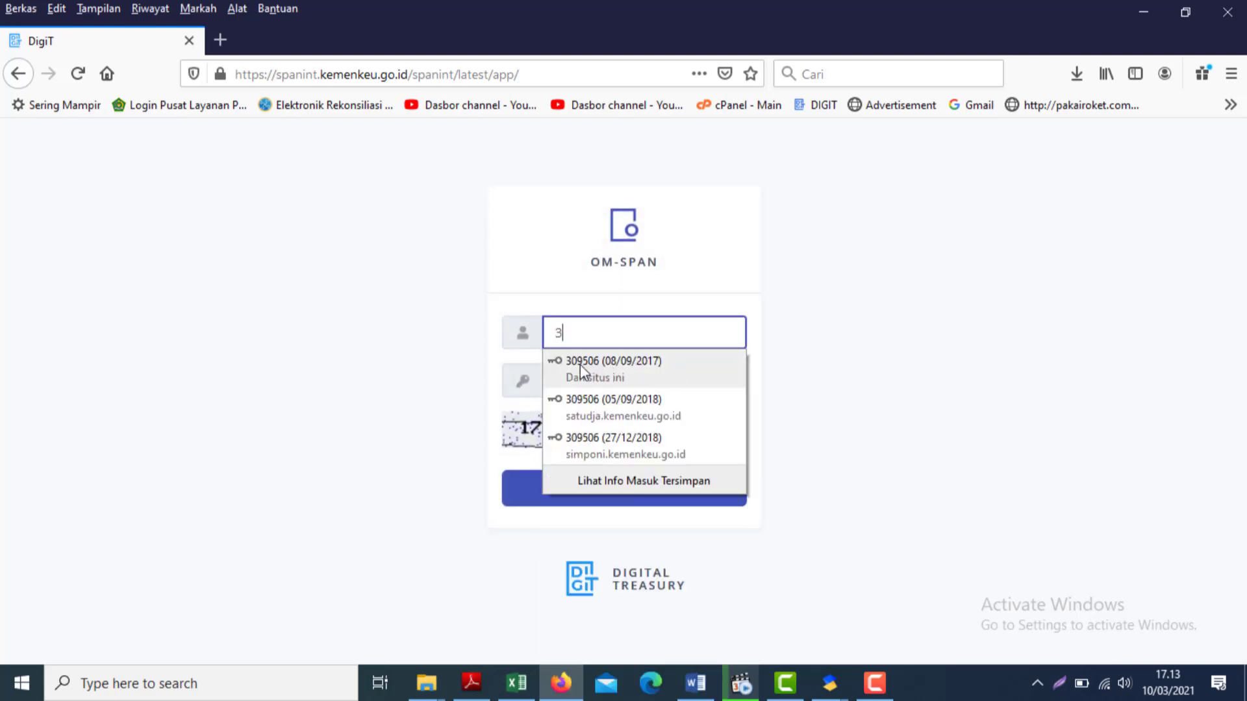
{"action": "left_click", "coordinate": [563, 365]}
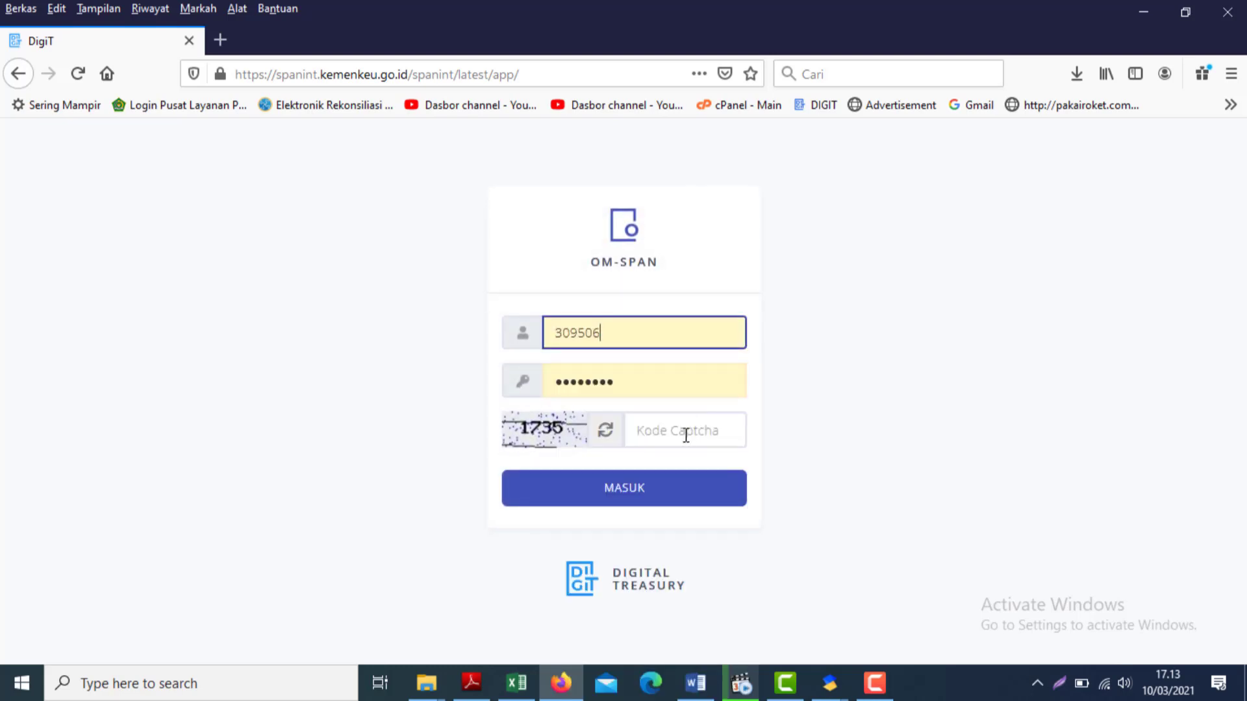
{"action": "left_click", "coordinate": [686, 435]}
{"action": "type", "text": "1735"}
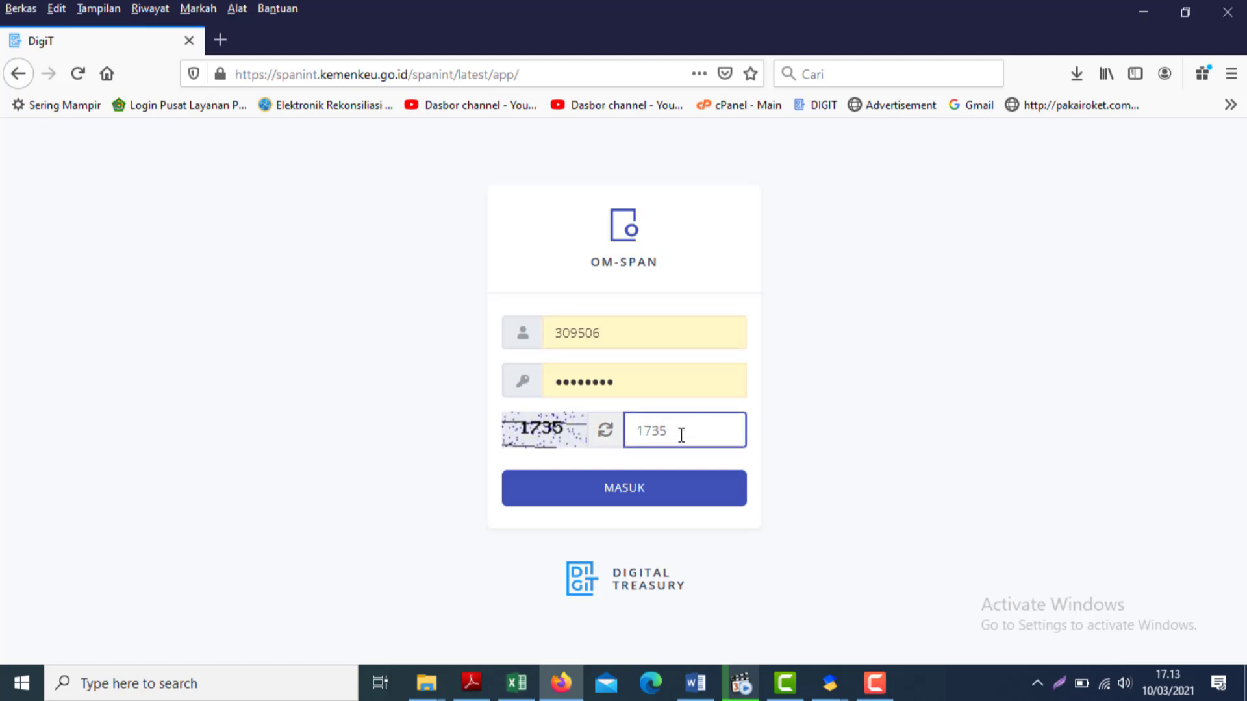
{"action": "left_click", "coordinate": [615, 493]}
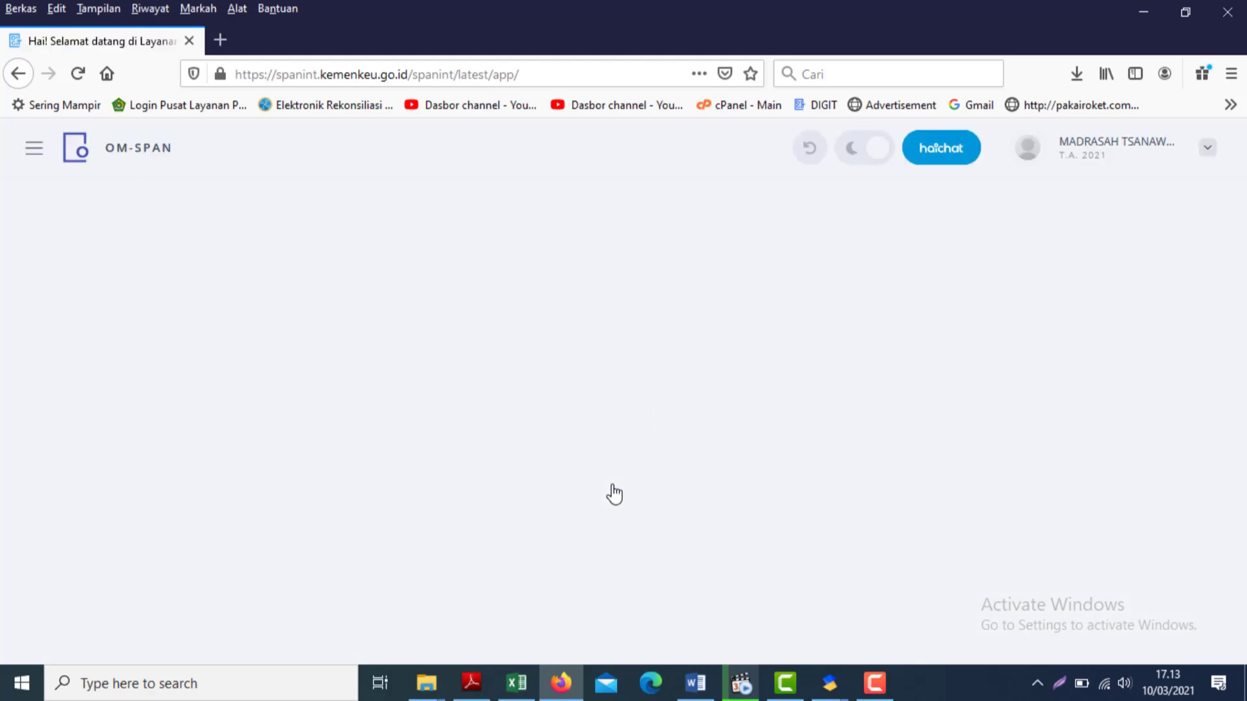
- Open Daftar SP2D under Modul Pembayaran and select all listed SP2D entries
{"action": "left_click", "coordinate": [33, 155]}
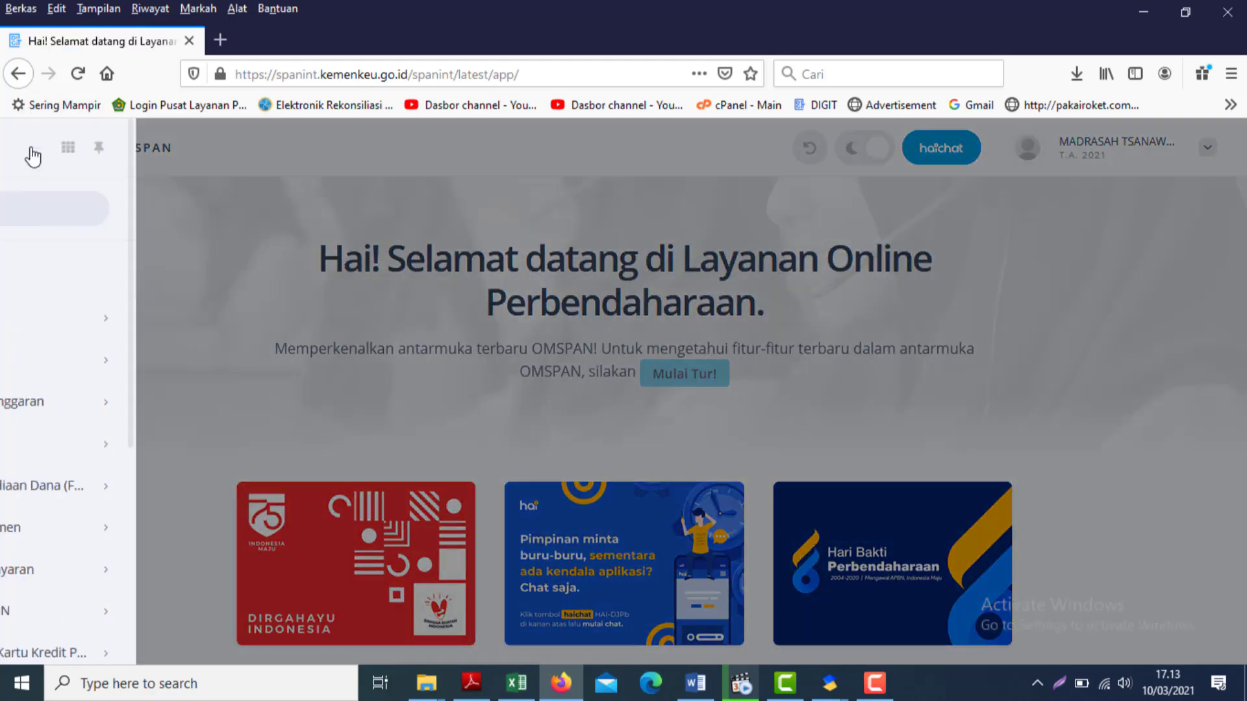
{"action": "mouse_move", "coordinate": [134, 576]}
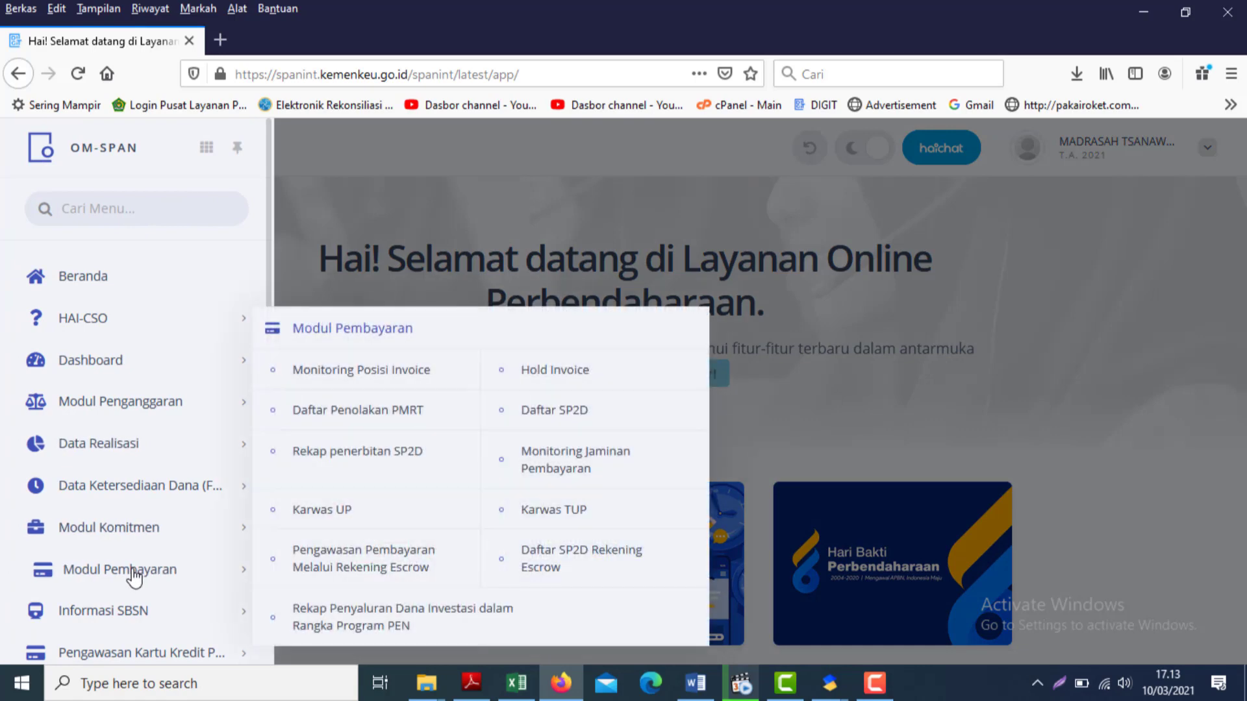
{"action": "left_click", "coordinate": [549, 420]}
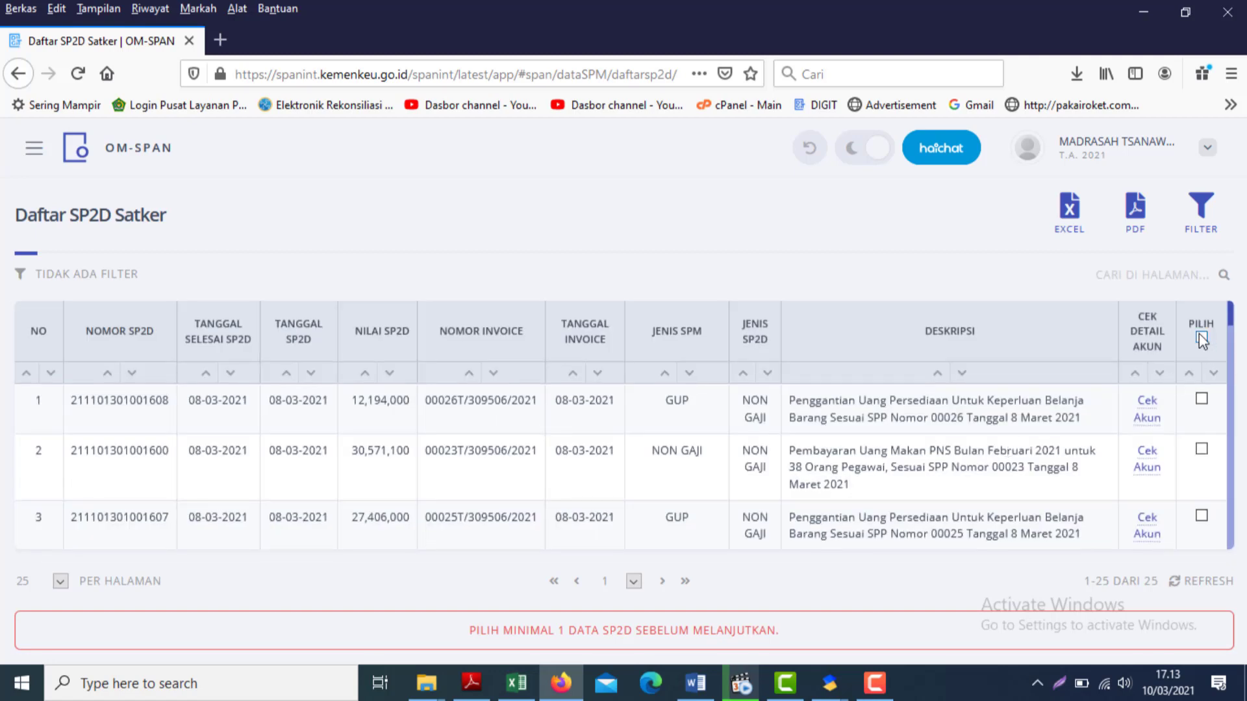
{"action": "left_click", "coordinate": [1201, 337]}
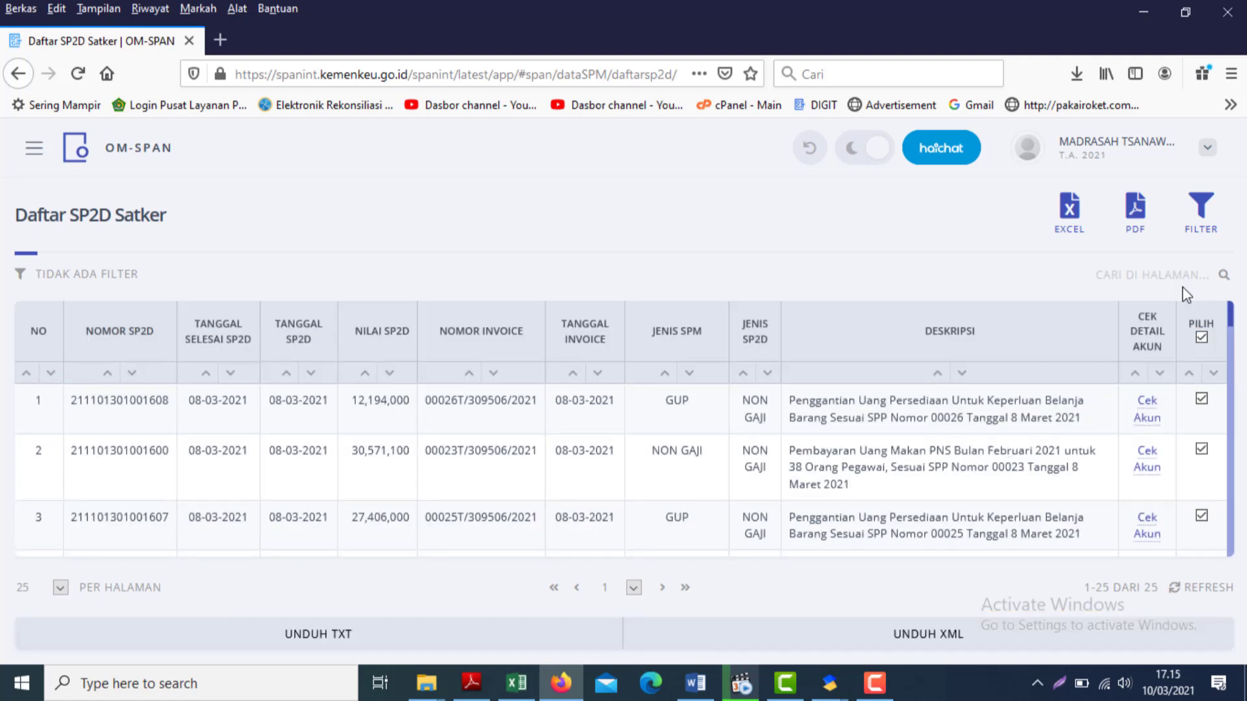
- Reselect all listed SP2D entries and download them as a TXT file saved to disk
{"action": "left_click", "coordinate": [1201, 337]}
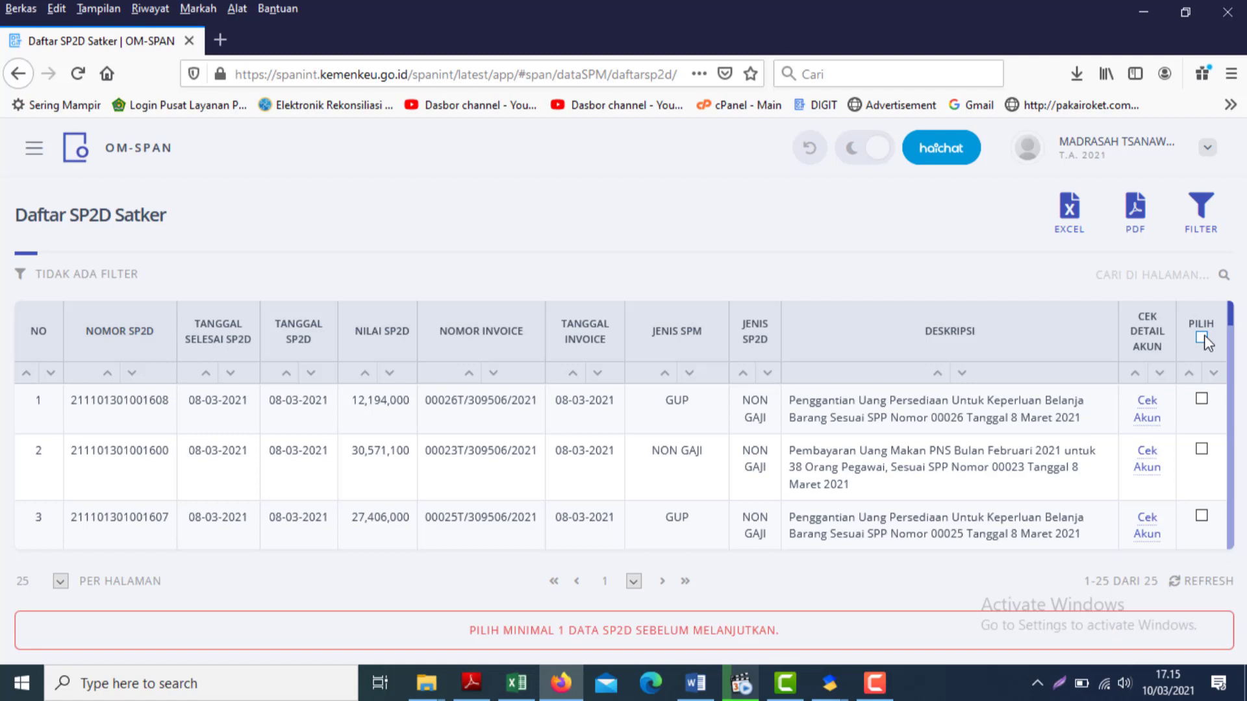
{"action": "left_click", "coordinate": [1201, 337]}
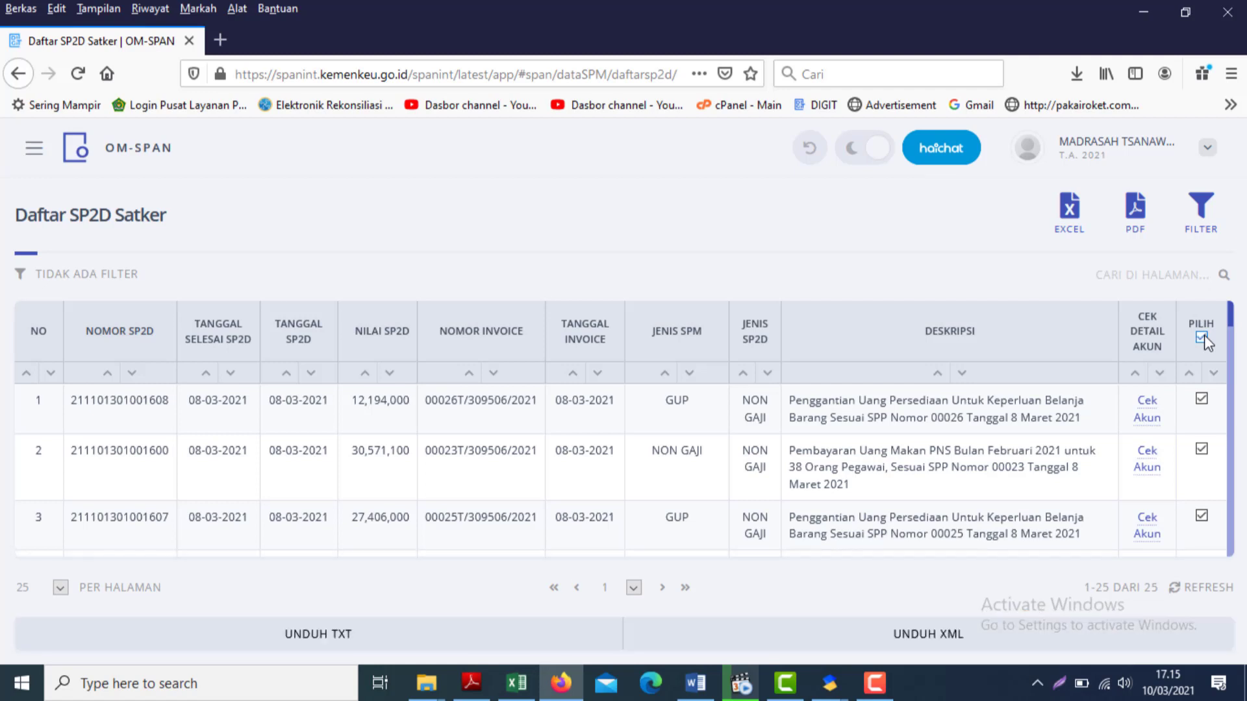
{"action": "left_click", "coordinate": [331, 643]}
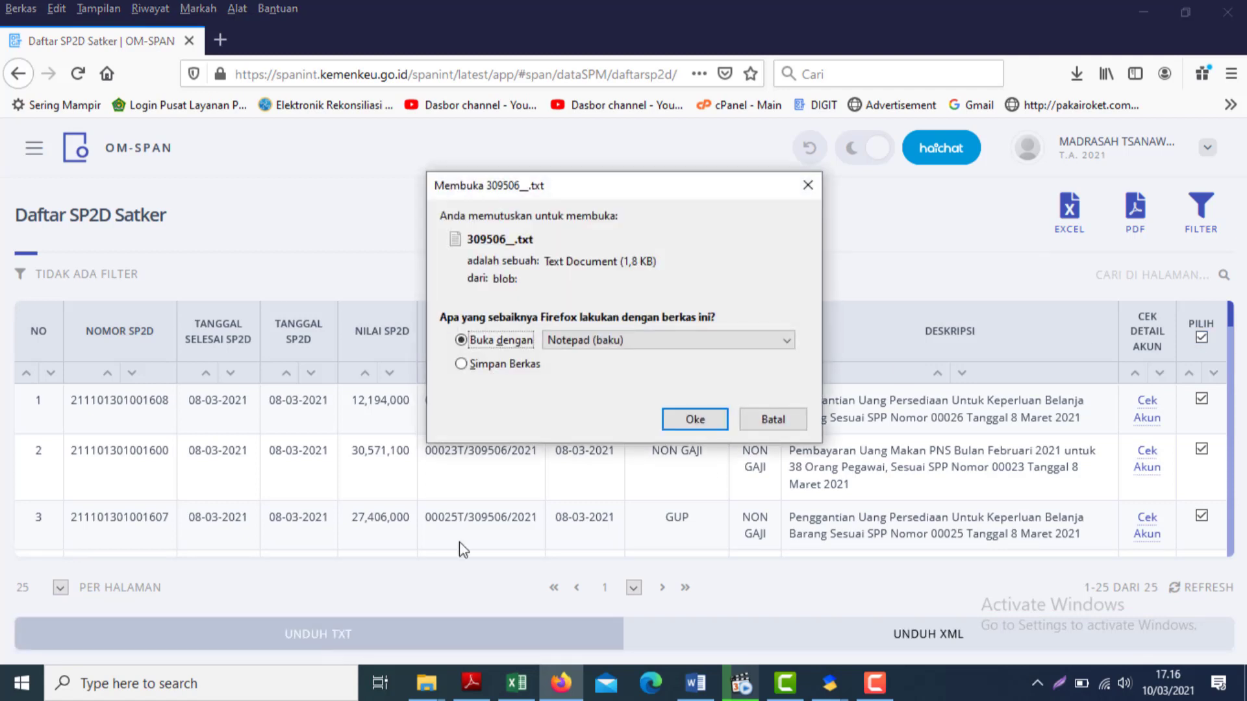
{"action": "left_click", "coordinate": [461, 363]}
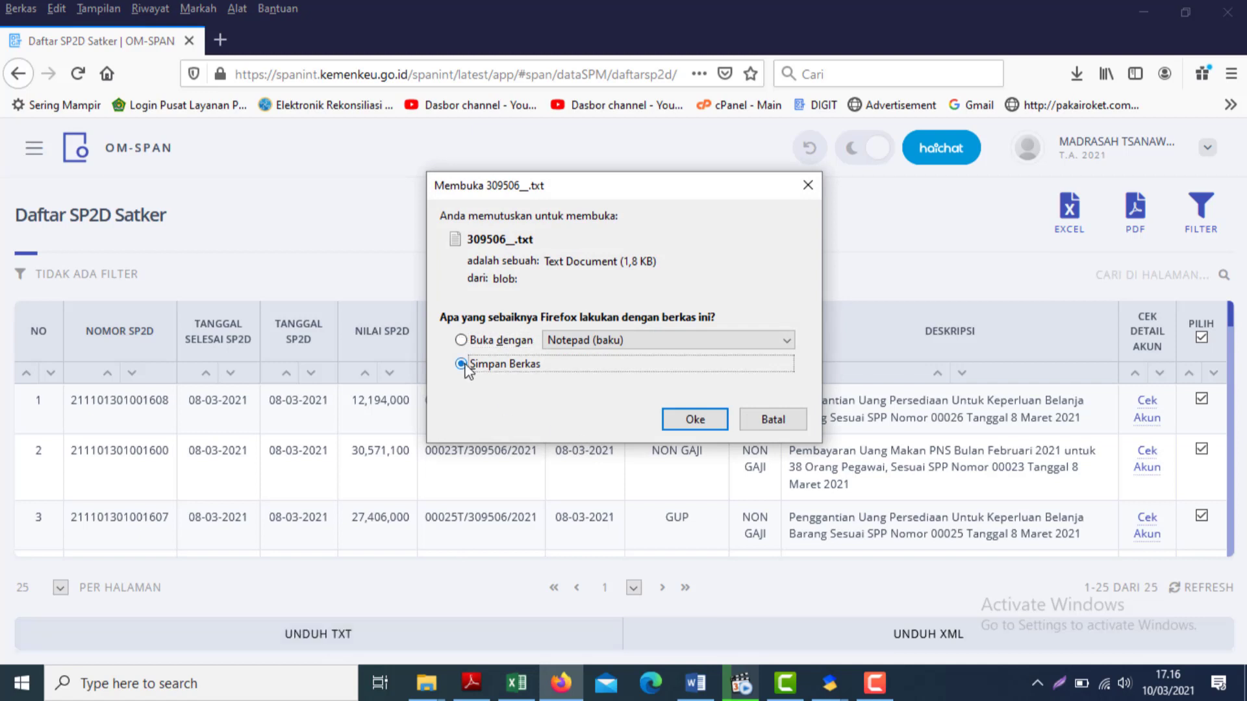
{"action": "left_click", "coordinate": [695, 420]}
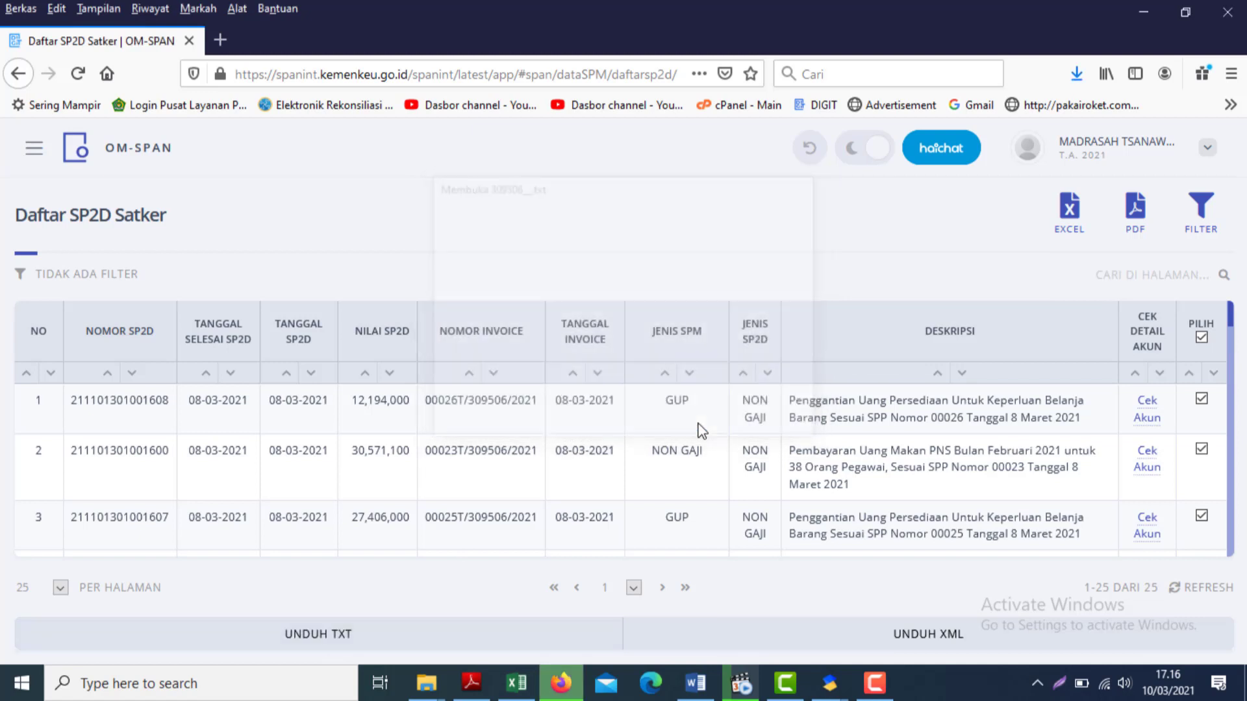
- Show the downloaded SP2D text file in its folder and rename it 309506__ouput-2021
{"action": "left_click", "coordinate": [1076, 76]}
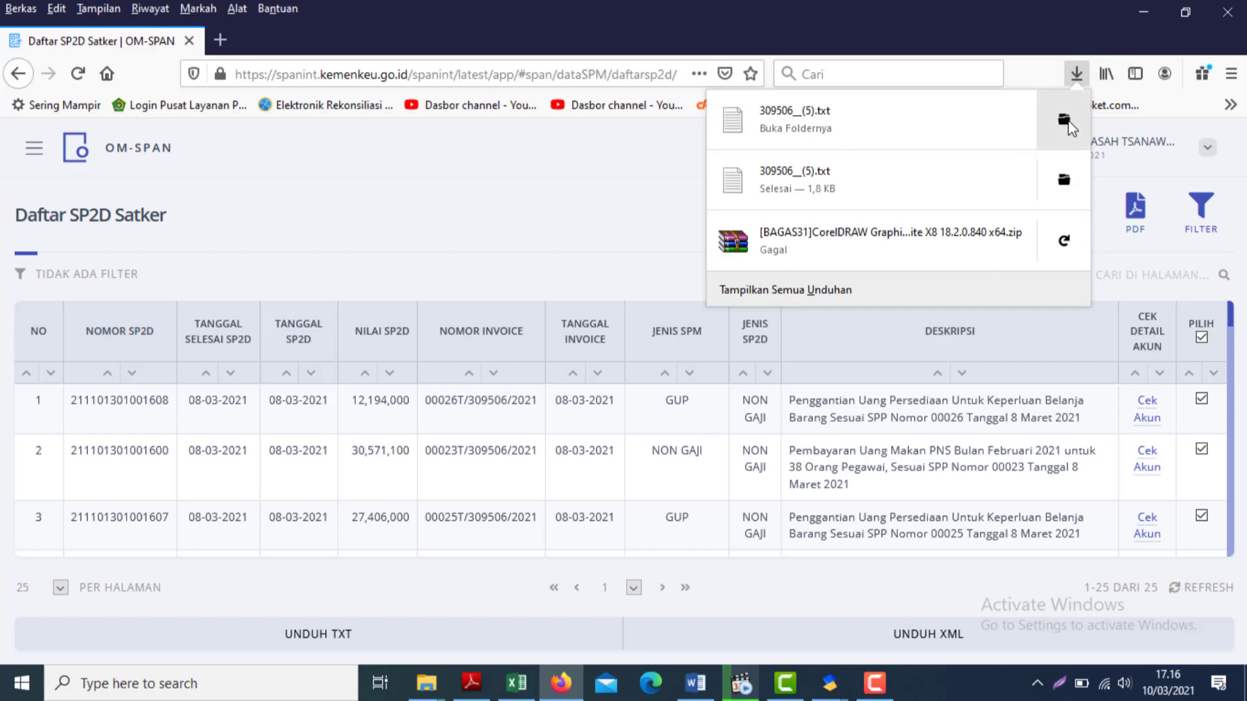
{"action": "left_click", "coordinate": [1065, 121]}
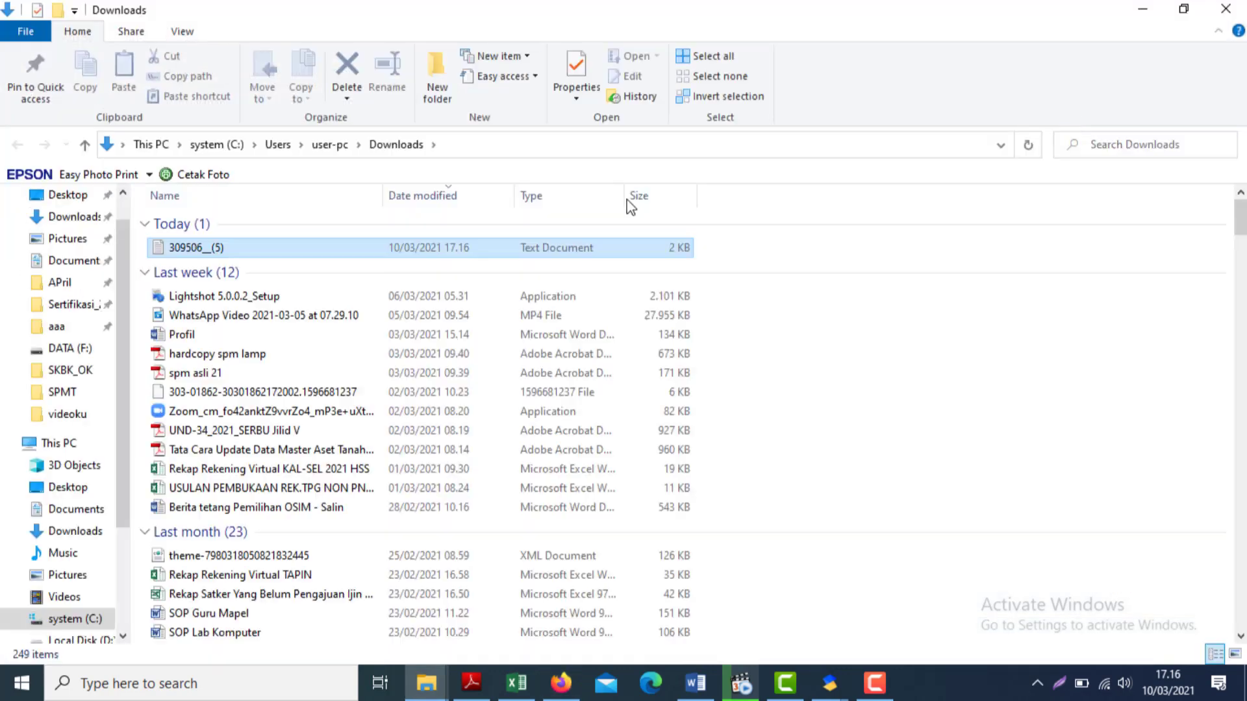
{"action": "right_click", "coordinate": [206, 252]}
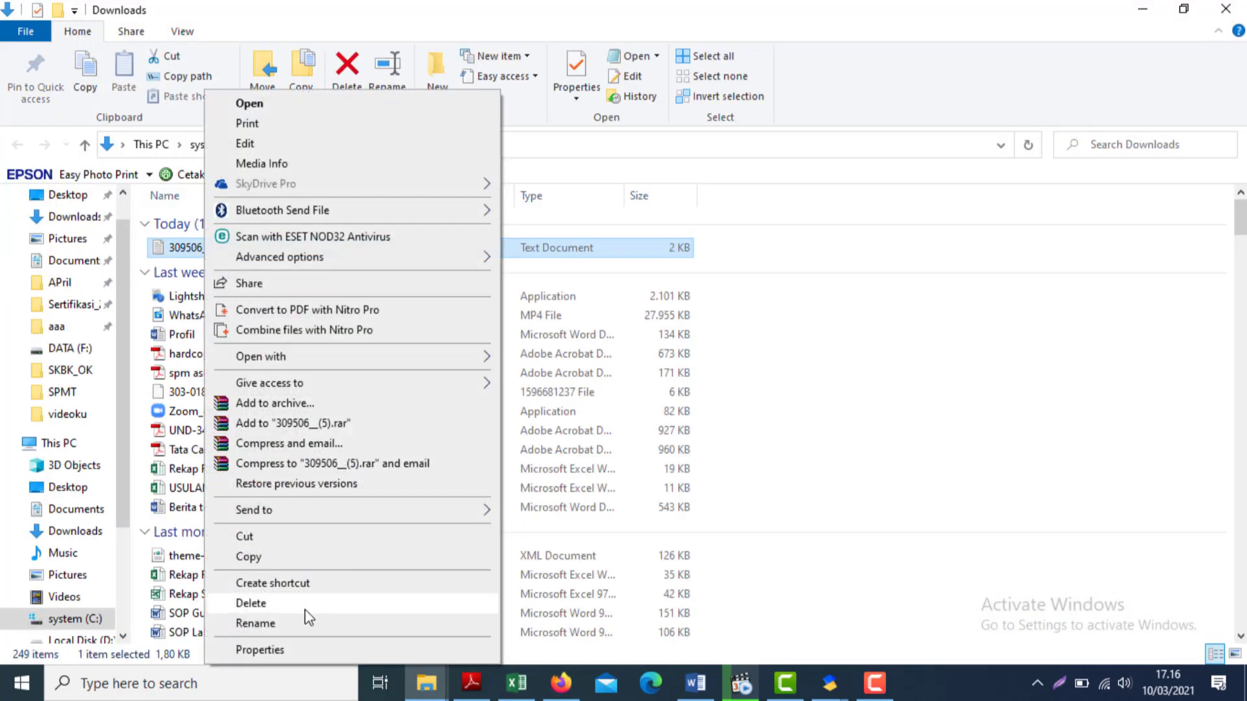
{"action": "left_click", "coordinate": [260, 623]}
{"action": "left_click", "coordinate": [228, 248]}
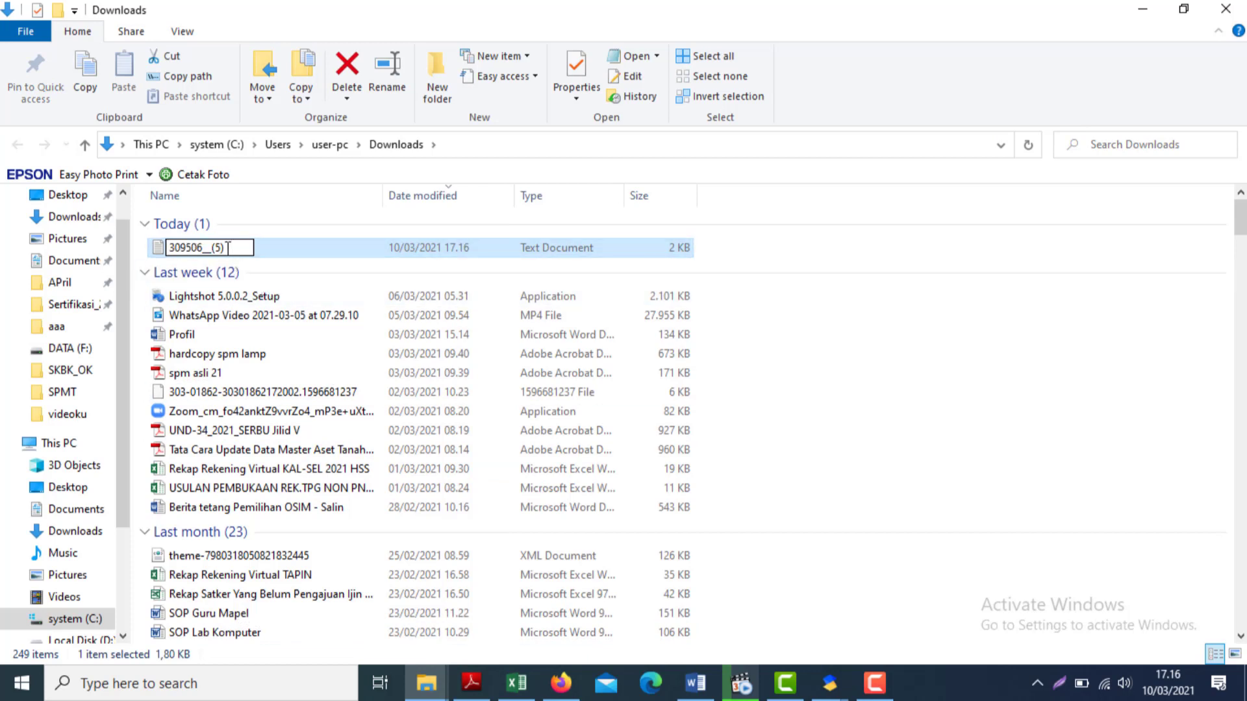
{"action": "key", "text": "BackSpace"}
{"action": "key", "text": "BackSpace"}
{"action": "key", "text": "BackSpace"}
{"action": "type", "text": "ouput-20"}
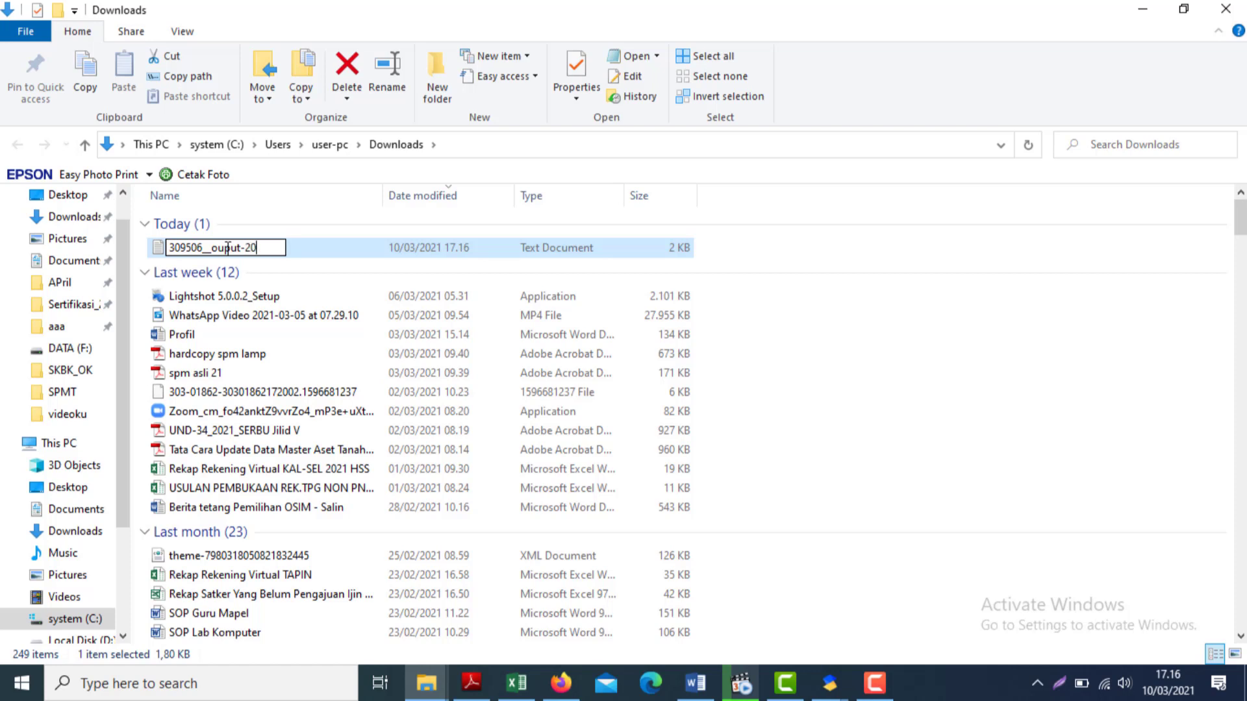
{"action": "type", "text": "21"}
{"action": "left_click", "coordinate": [166, 253]}
- Copy the renamed 309506__ouput-2021 file to Local Disk (D:)
{"action": "right_click", "coordinate": [166, 251]}
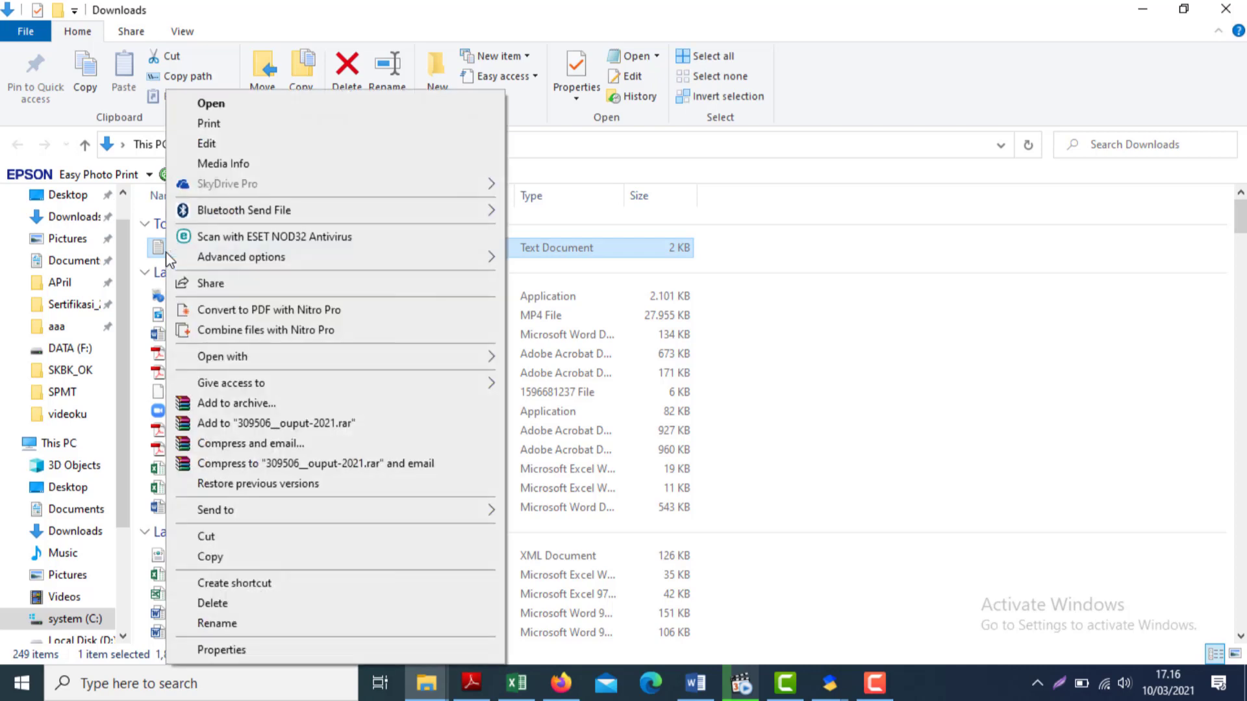
{"action": "left_click", "coordinate": [214, 554]}
{"action": "left_click", "coordinate": [105, 640]}
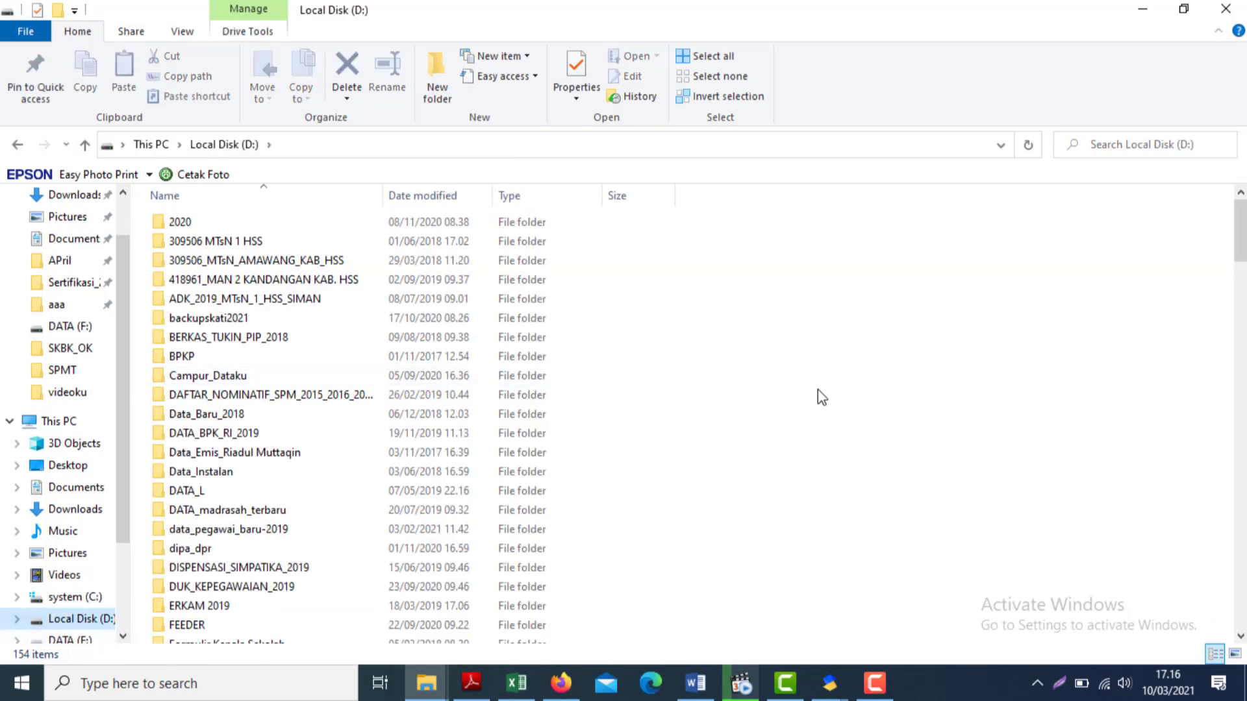
{"action": "key", "text": "ctrl+v"}
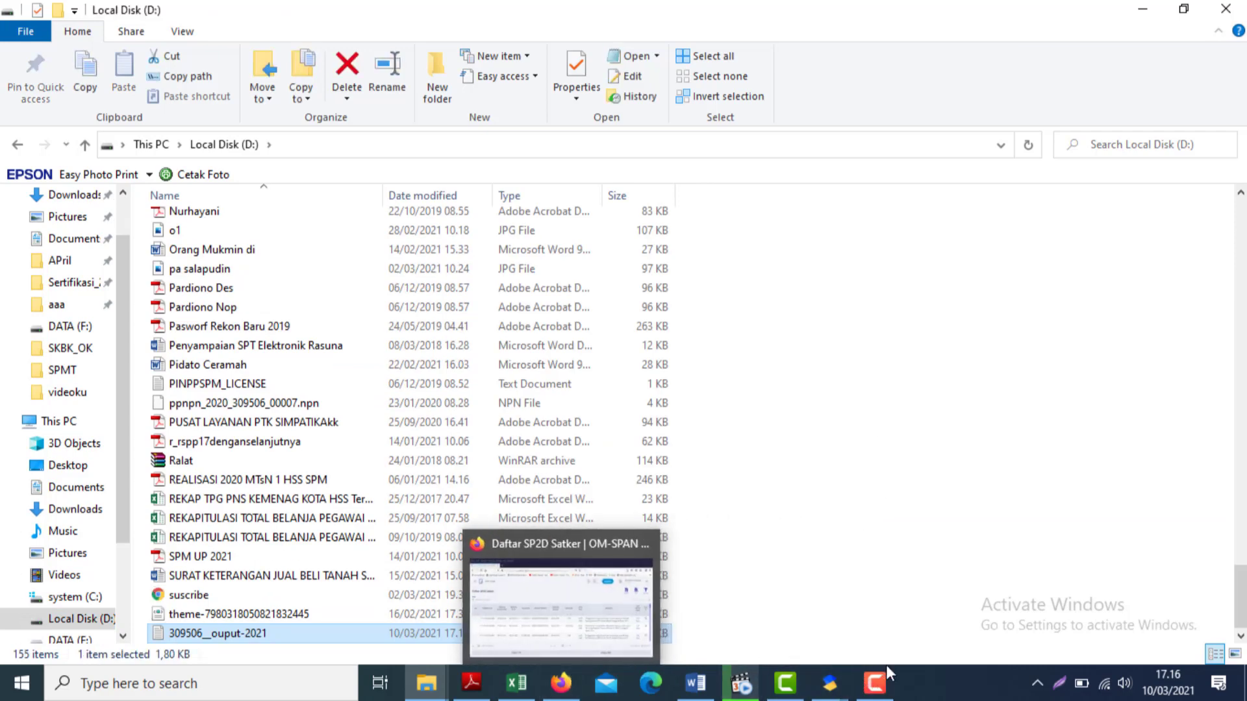
- Switch to SAS 2021 and import the SP2D number data from 309506__ouput-2021 on Local Disk (D:), filtering the file list by modification date
{"action": "mouse_move", "coordinate": [829, 688]}
{"action": "left_click", "coordinate": [1010, 608]}
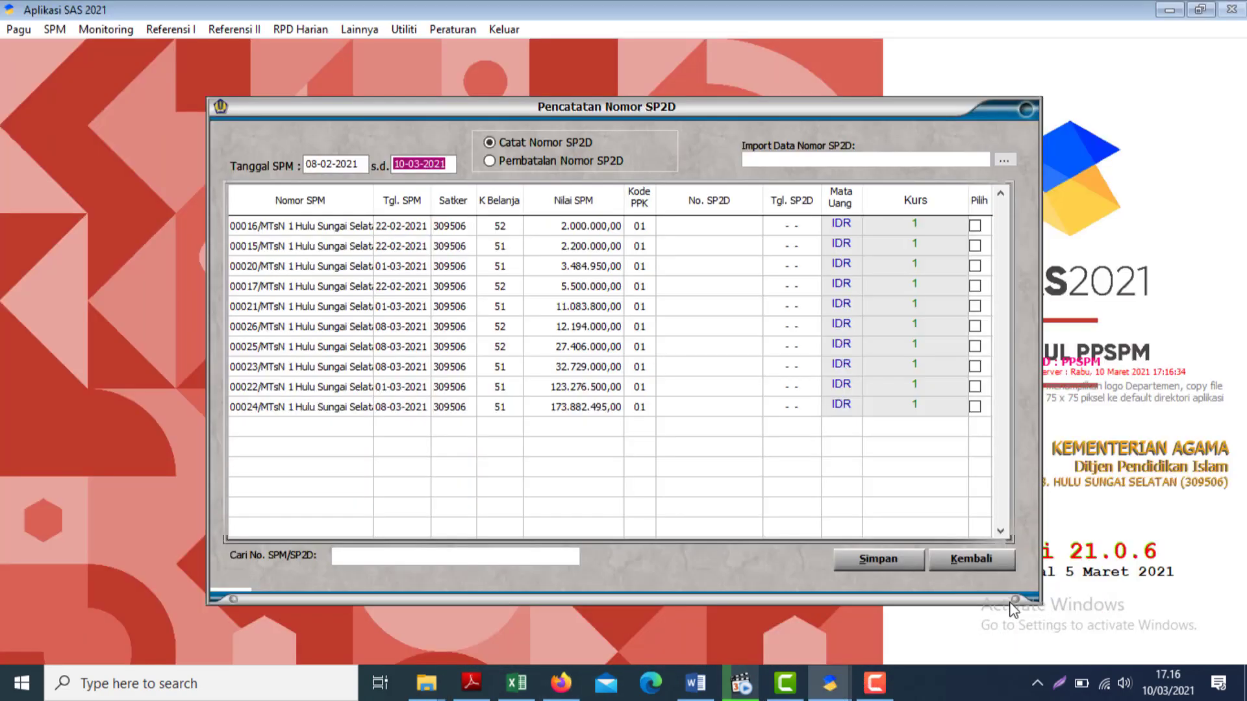
{"action": "left_click", "coordinate": [1005, 160]}
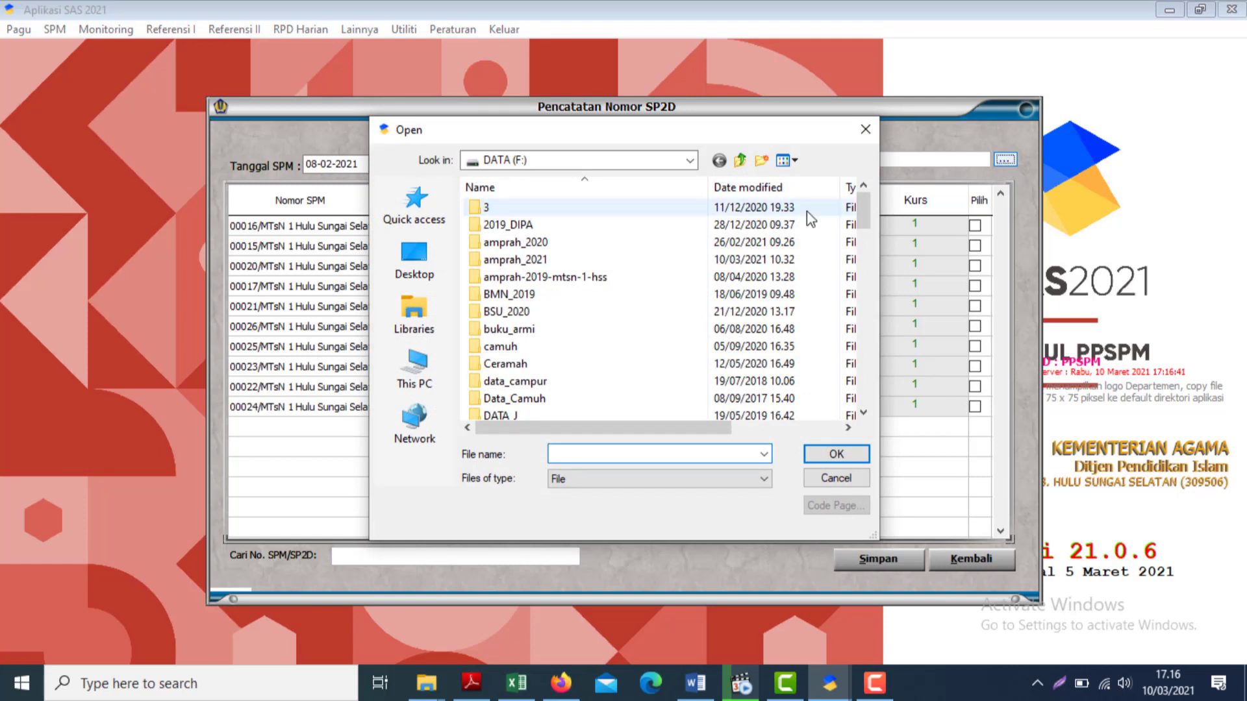
{"action": "left_click", "coordinate": [688, 160]}
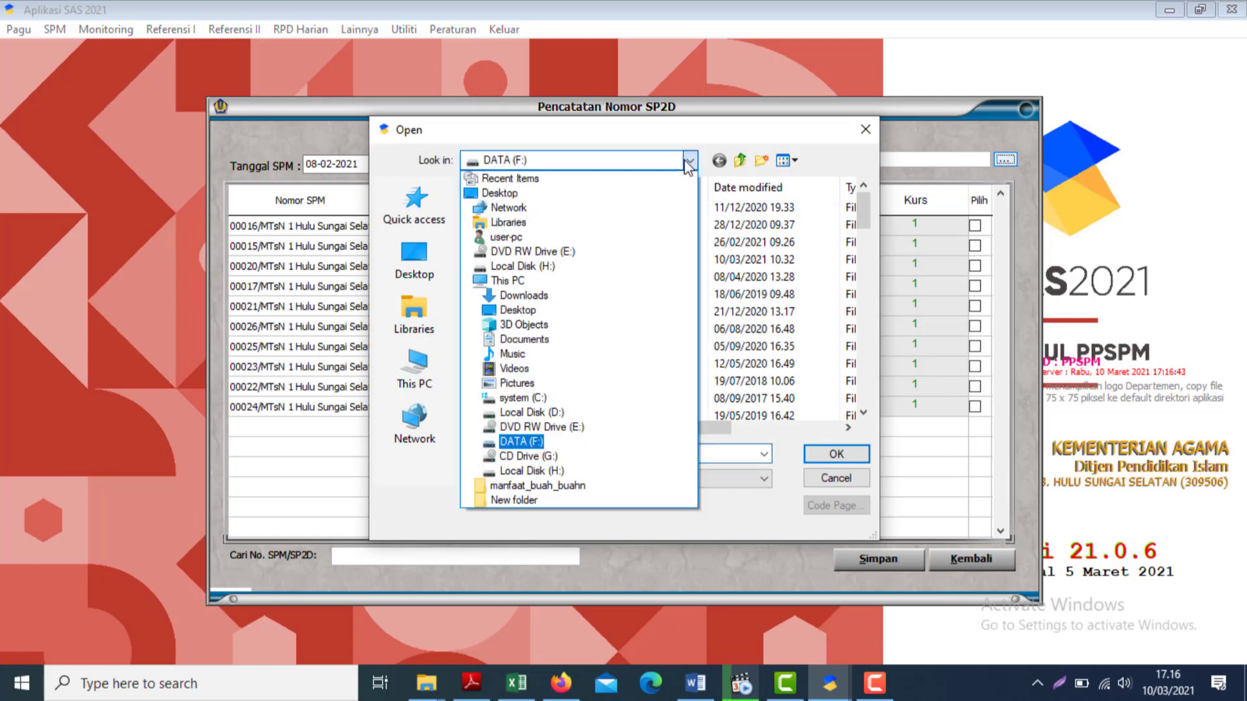
{"action": "left_click", "coordinate": [531, 412]}
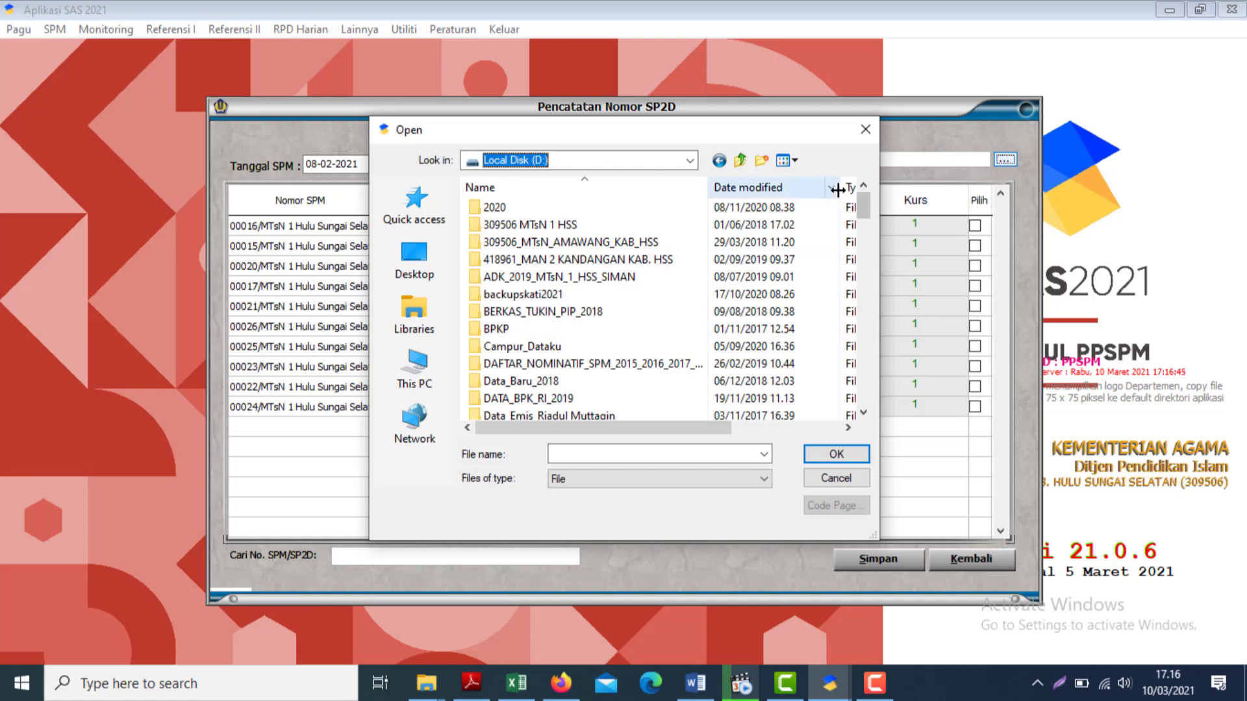
{"action": "left_click", "coordinate": [831, 188]}
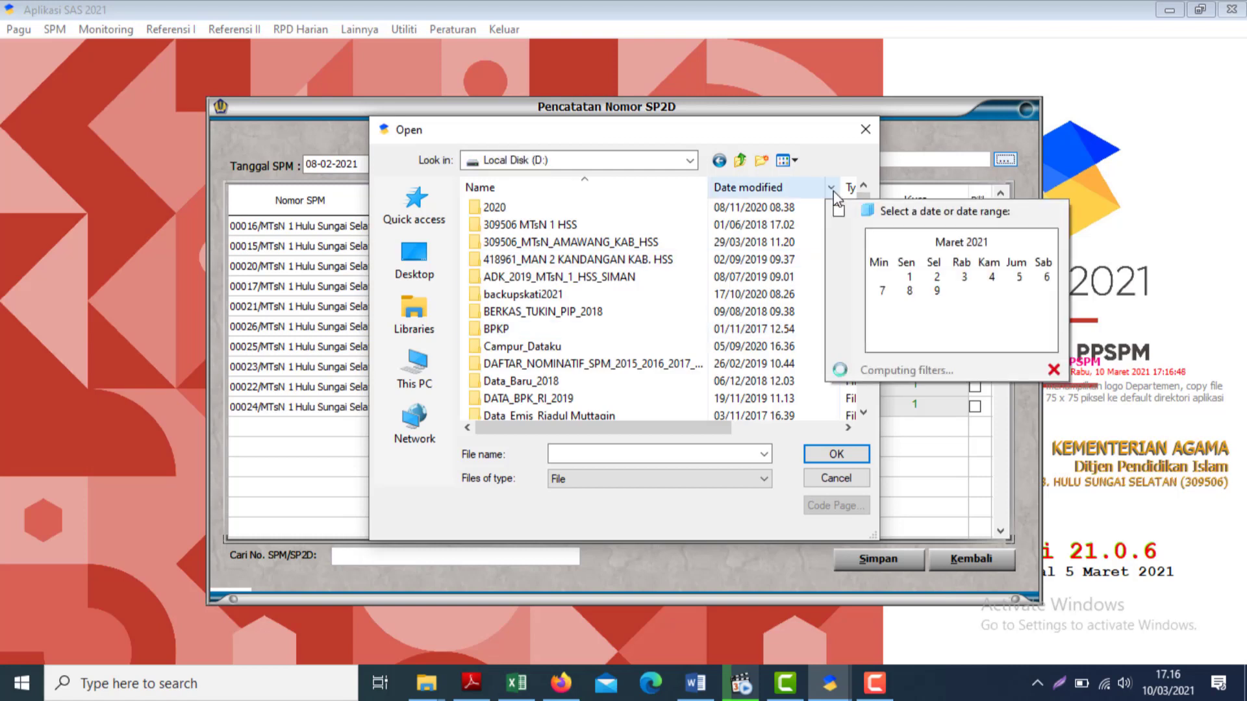
{"action": "left_click", "coordinate": [893, 447]}
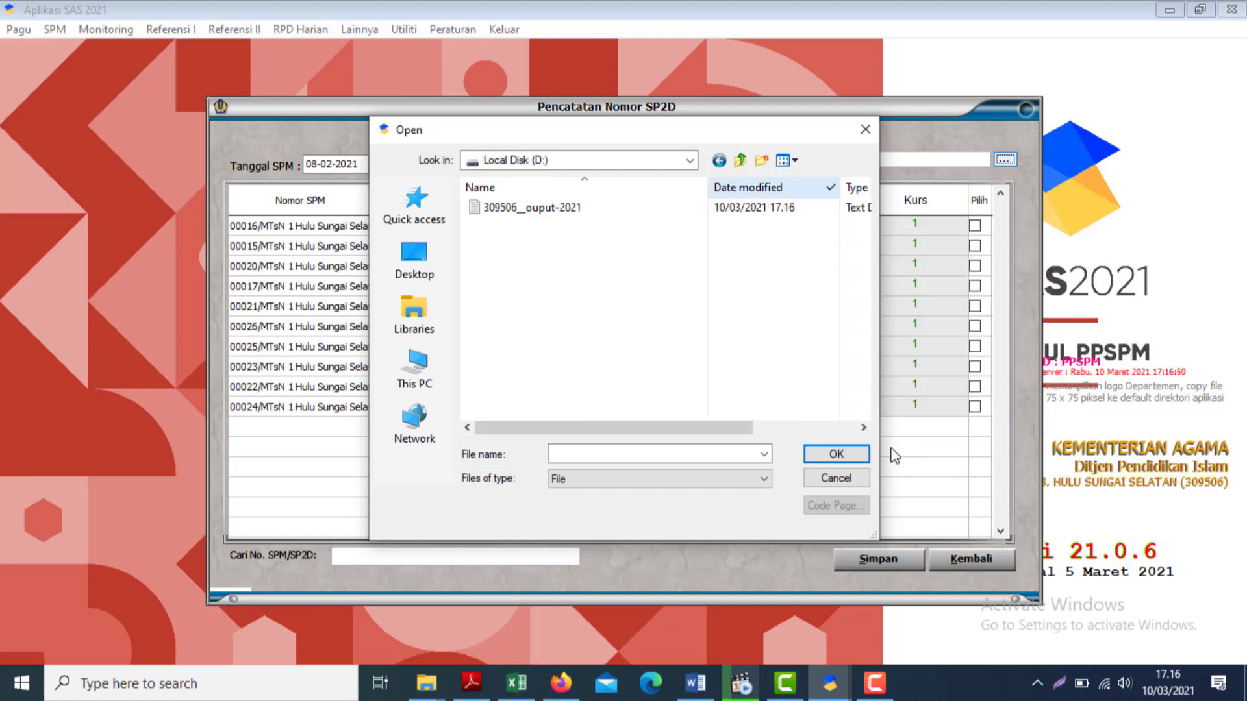
{"action": "left_click", "coordinate": [522, 209]}
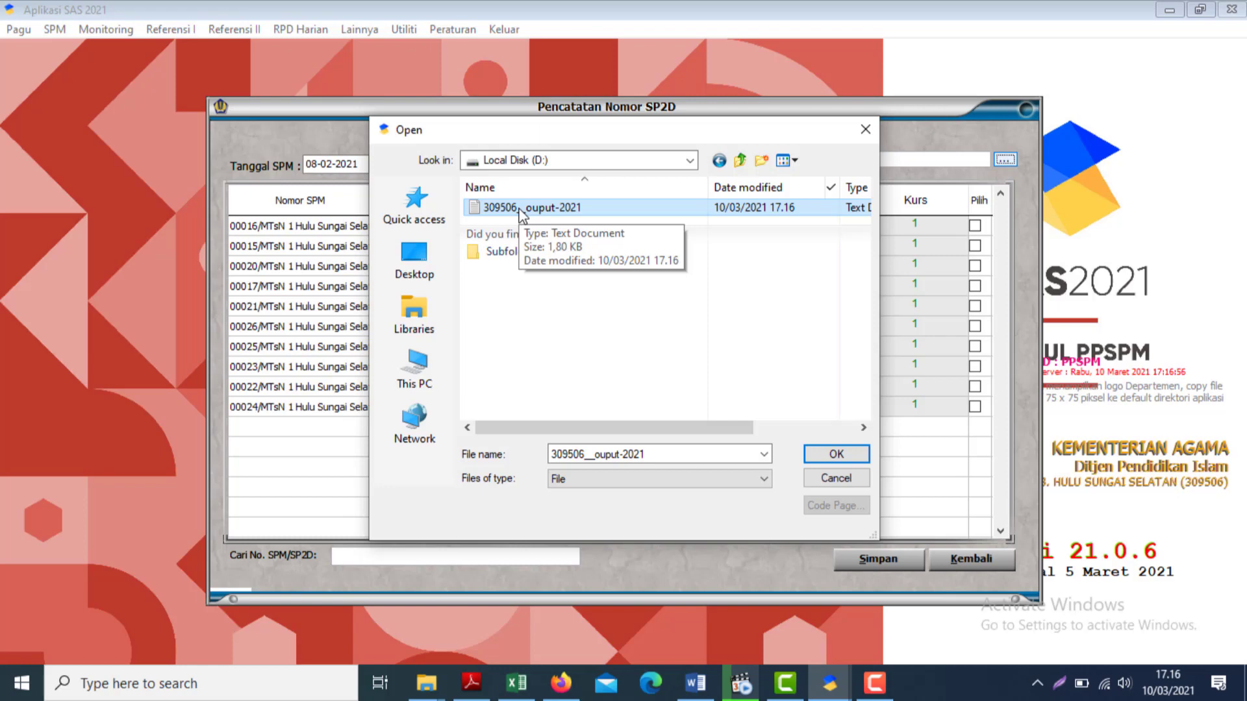
{"action": "double_click", "coordinate": [520, 211]}
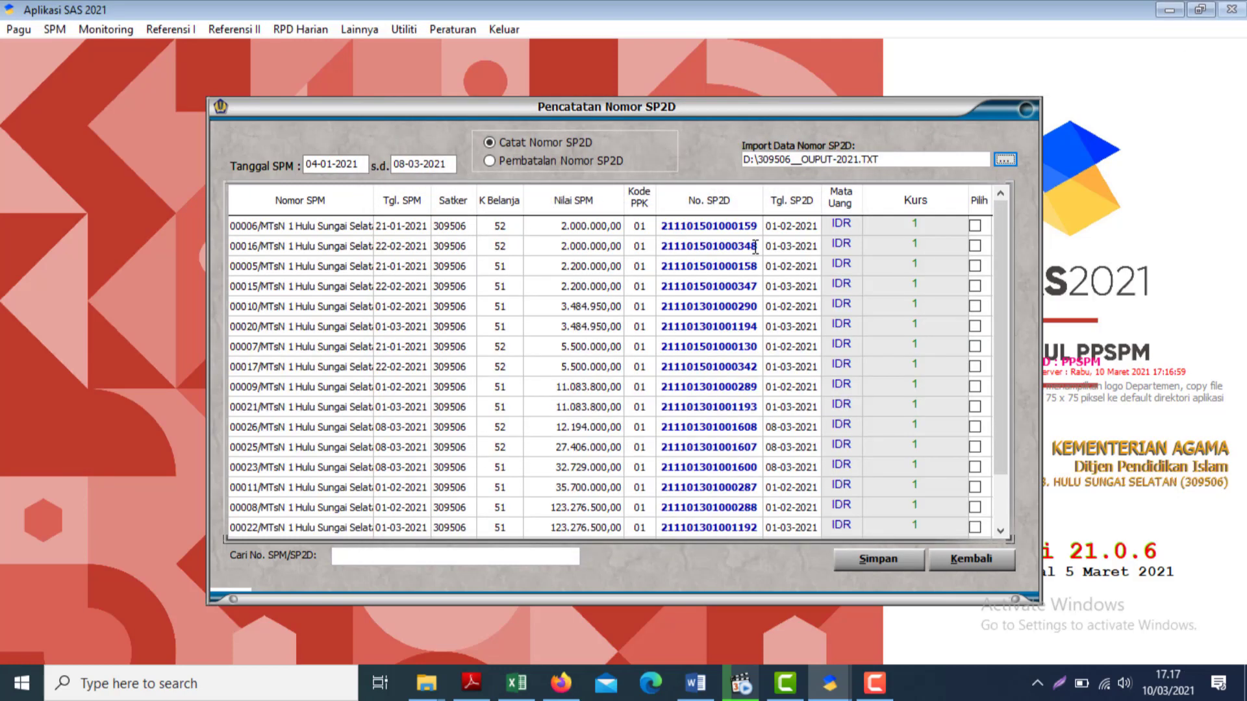
- Mark all SPM rows in Pencatatan Nomor SP2D and save their imported SP2D numbers
{"action": "left_click_drag", "start_coordinate": [1003, 334], "coordinate": [1013, 517]}
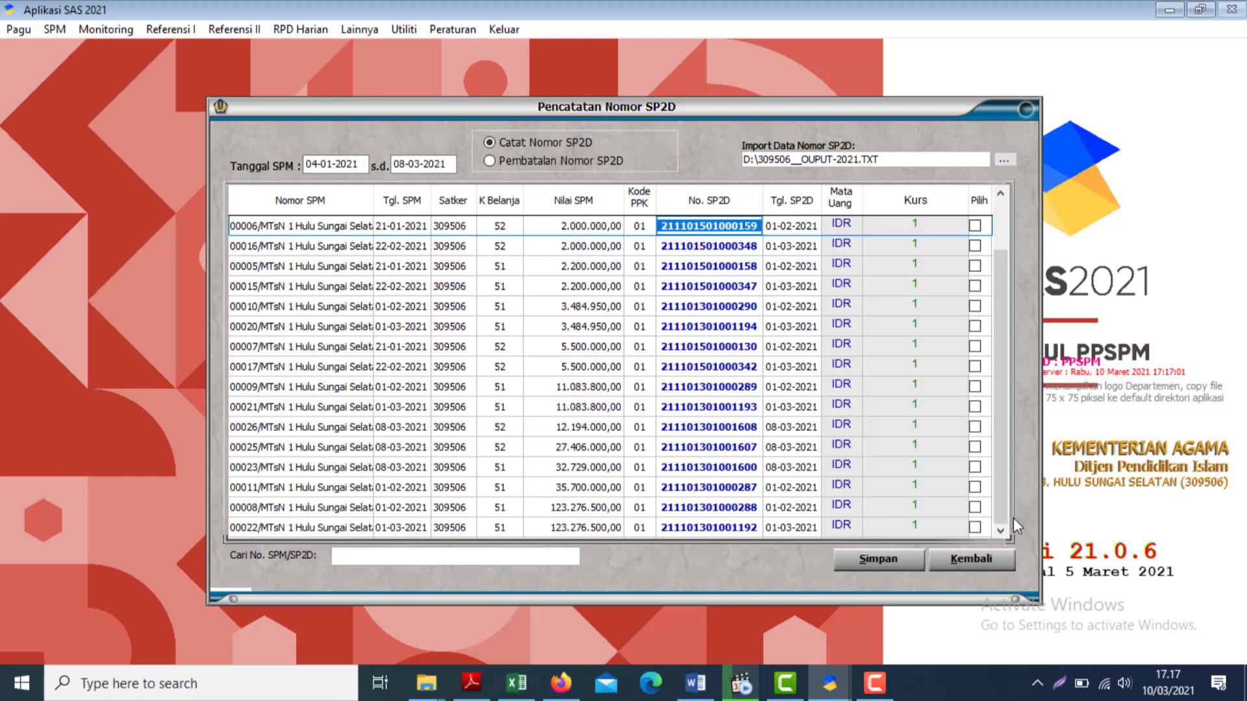
{"action": "left_click", "coordinate": [977, 201]}
{"action": "left_click_drag", "start_coordinate": [1008, 399], "coordinate": [992, 258]}
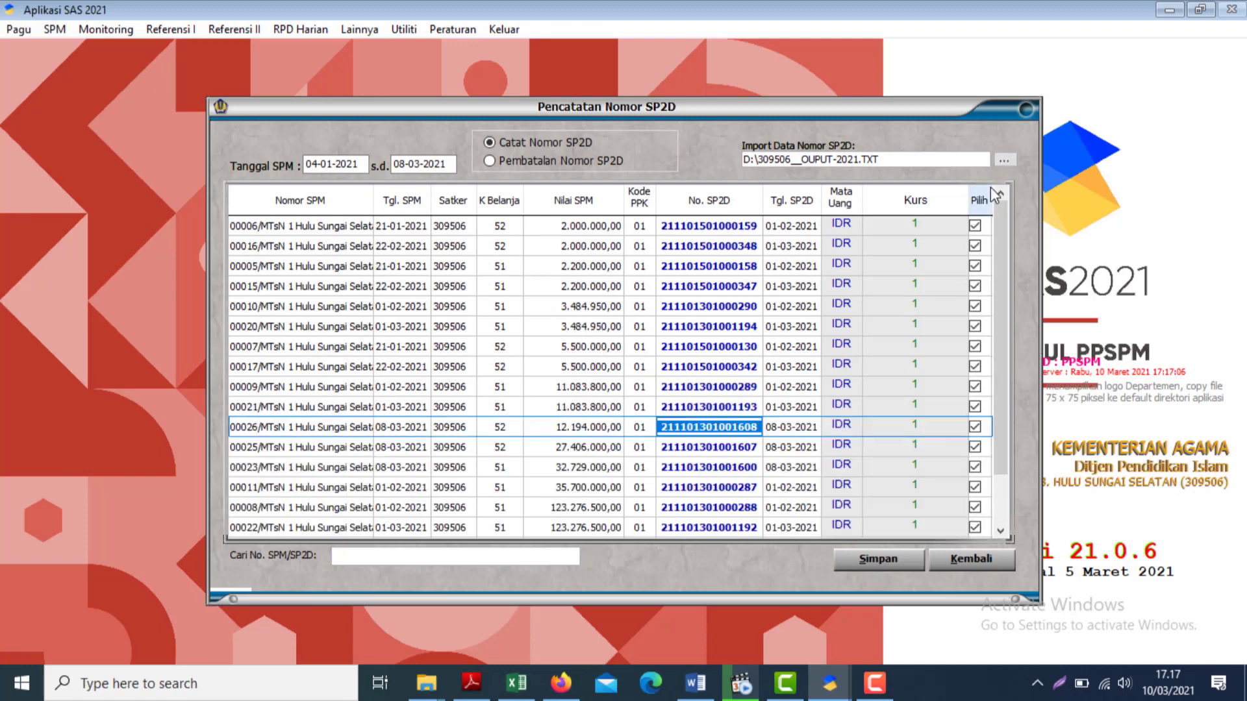
{"action": "left_click", "coordinate": [878, 559]}
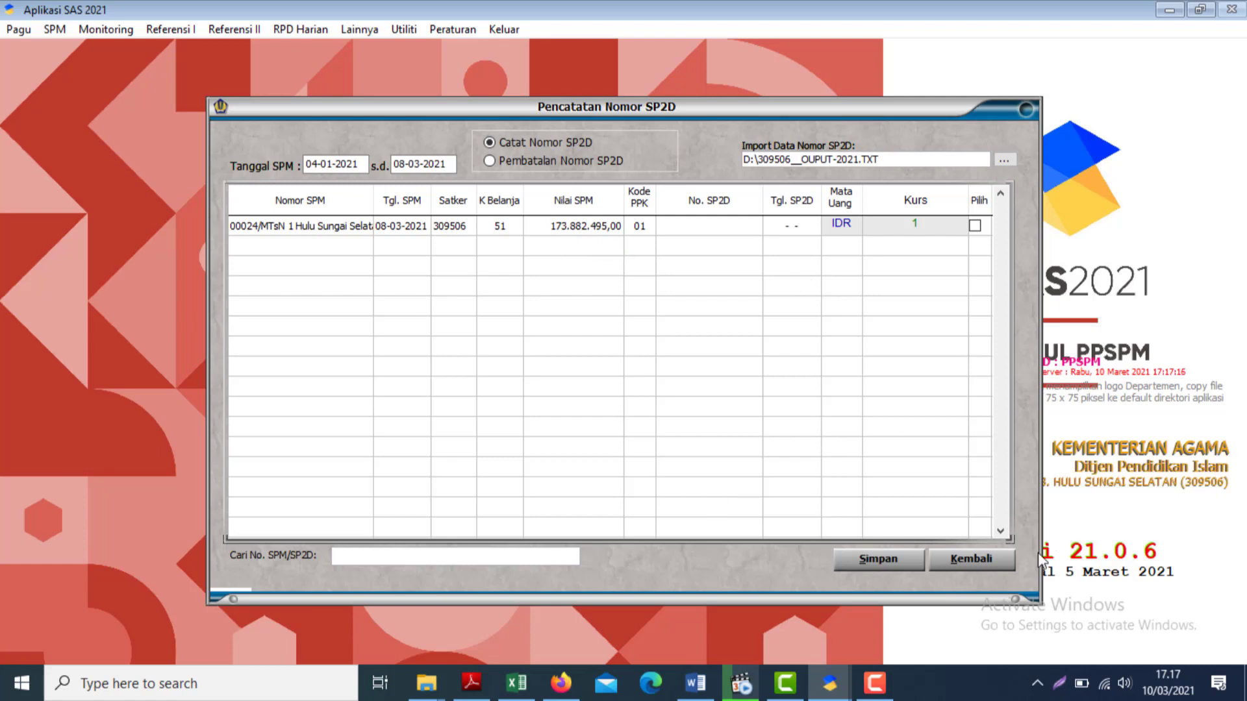
- Close the Pencatatan Nomor SP2D form and exit the PPSPM module
{"action": "left_click", "coordinate": [965, 557]}
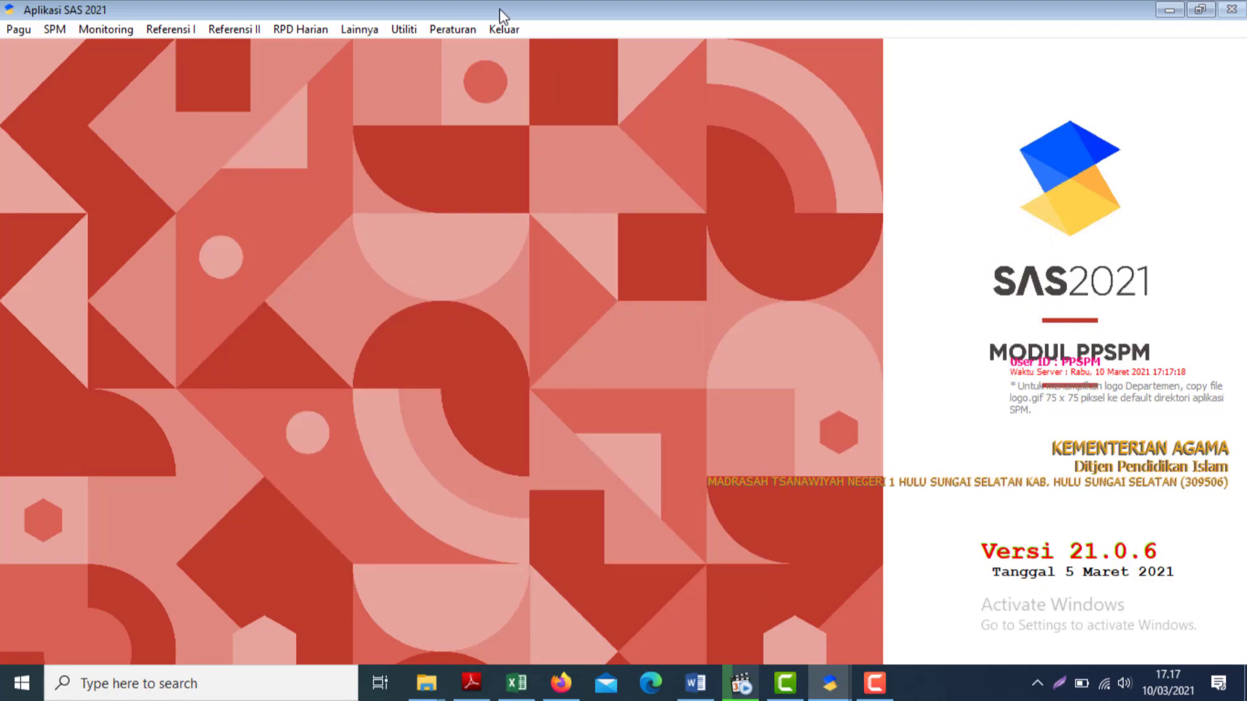
{"action": "left_click", "coordinate": [501, 29]}
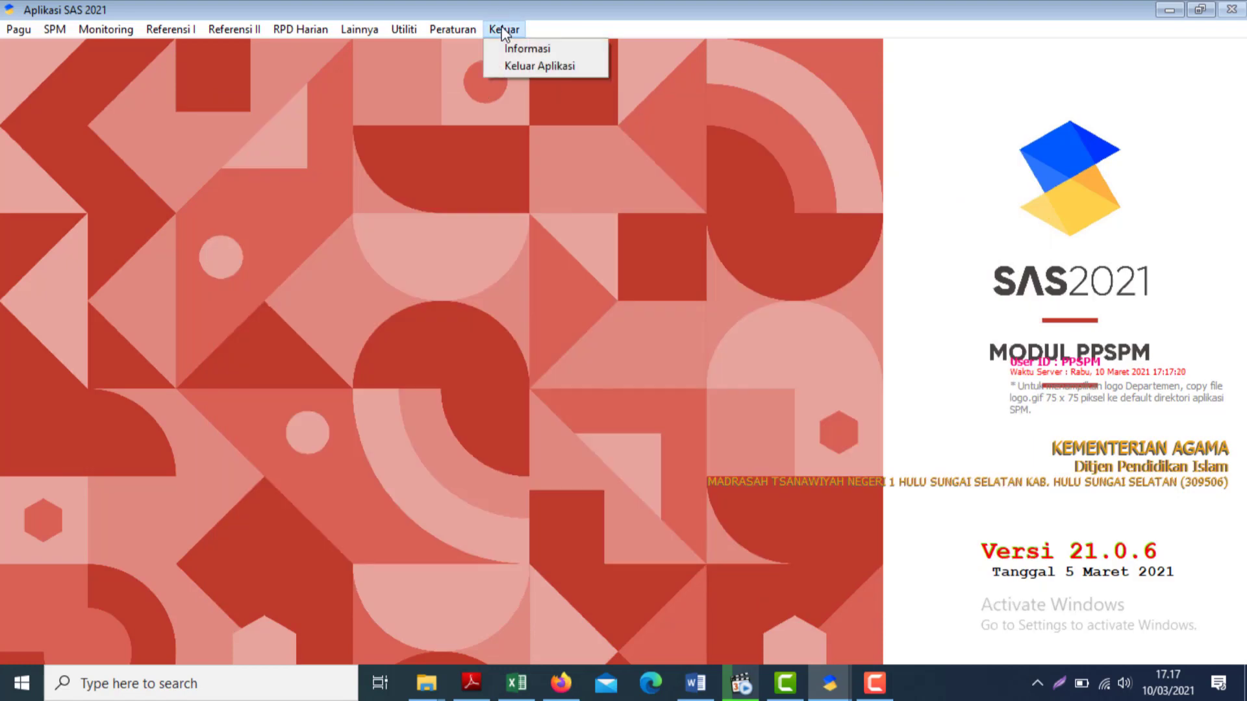
{"action": "left_click", "coordinate": [564, 69]}
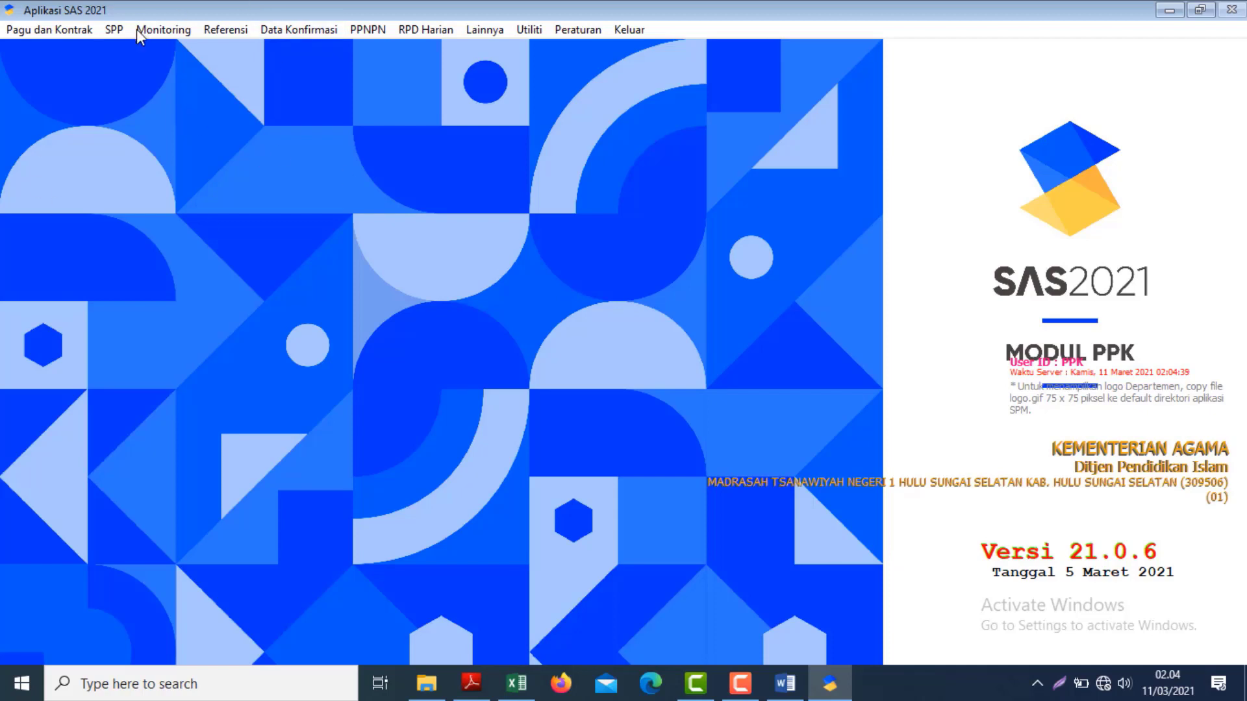
- Open Capaian Output in the PPK module and load the data for month Januari and satker 309506
{"action": "left_click", "coordinate": [35, 32]}
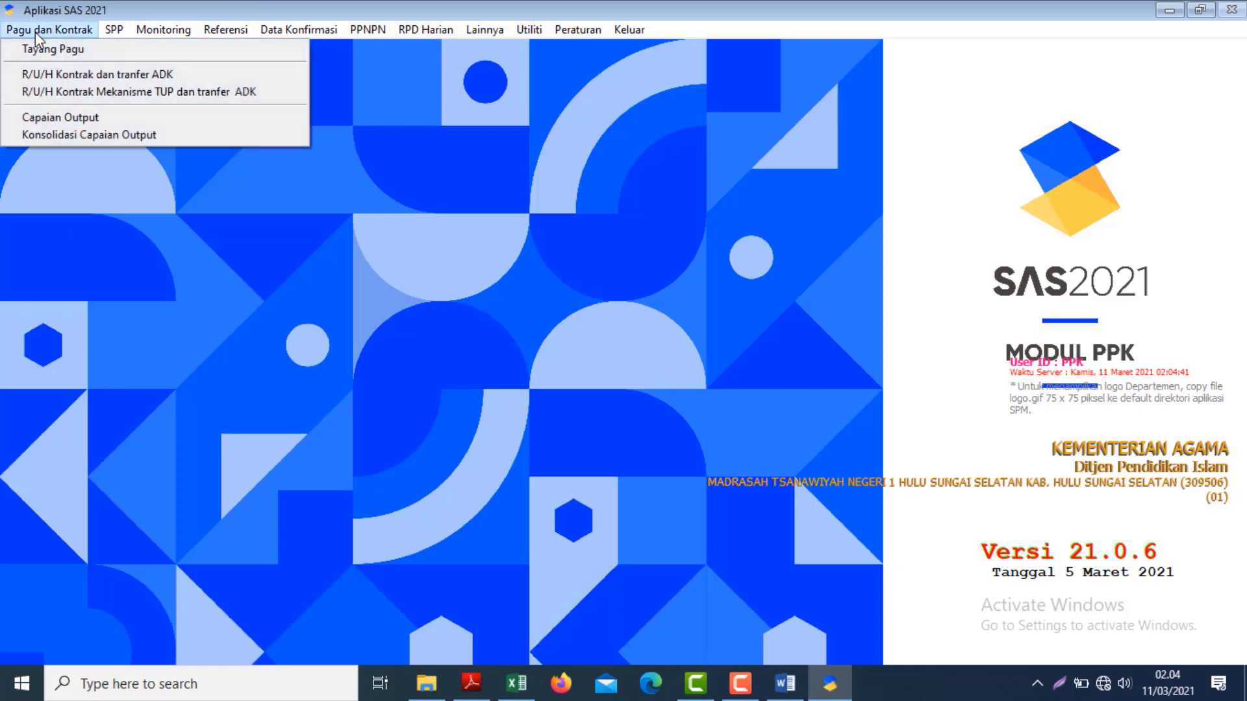
{"action": "left_click", "coordinate": [59, 122]}
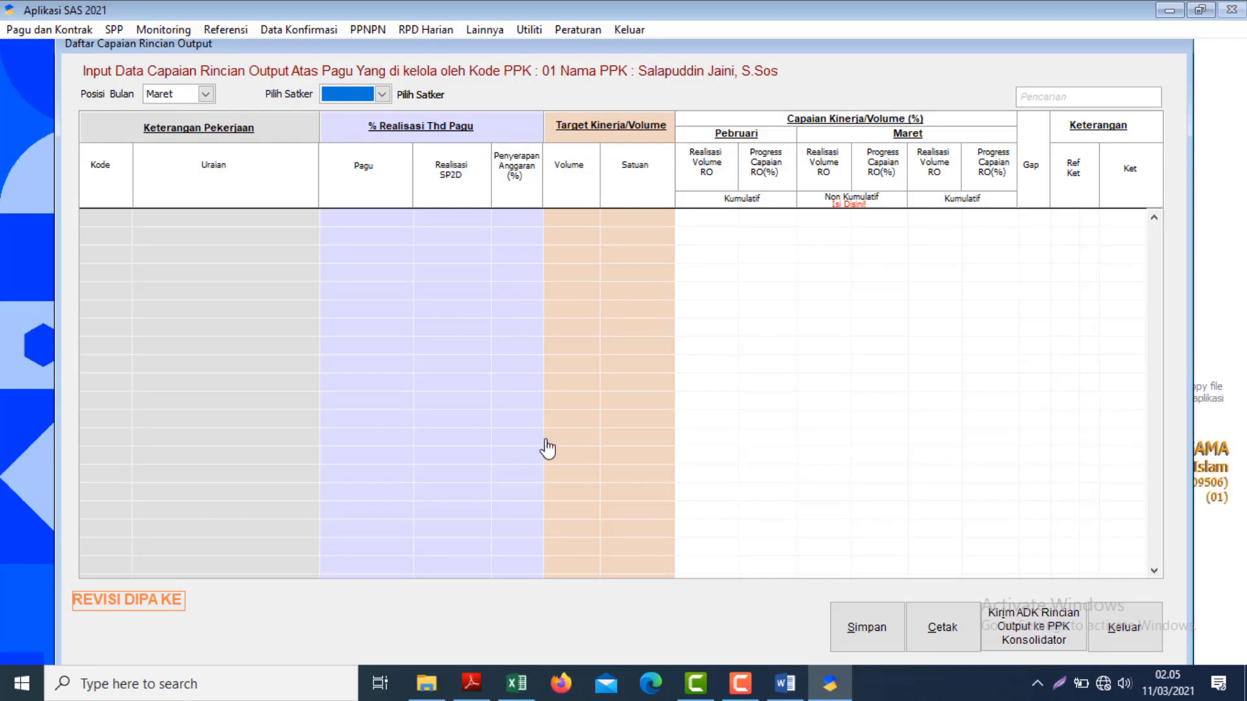
{"action": "left_click", "coordinate": [205, 95]}
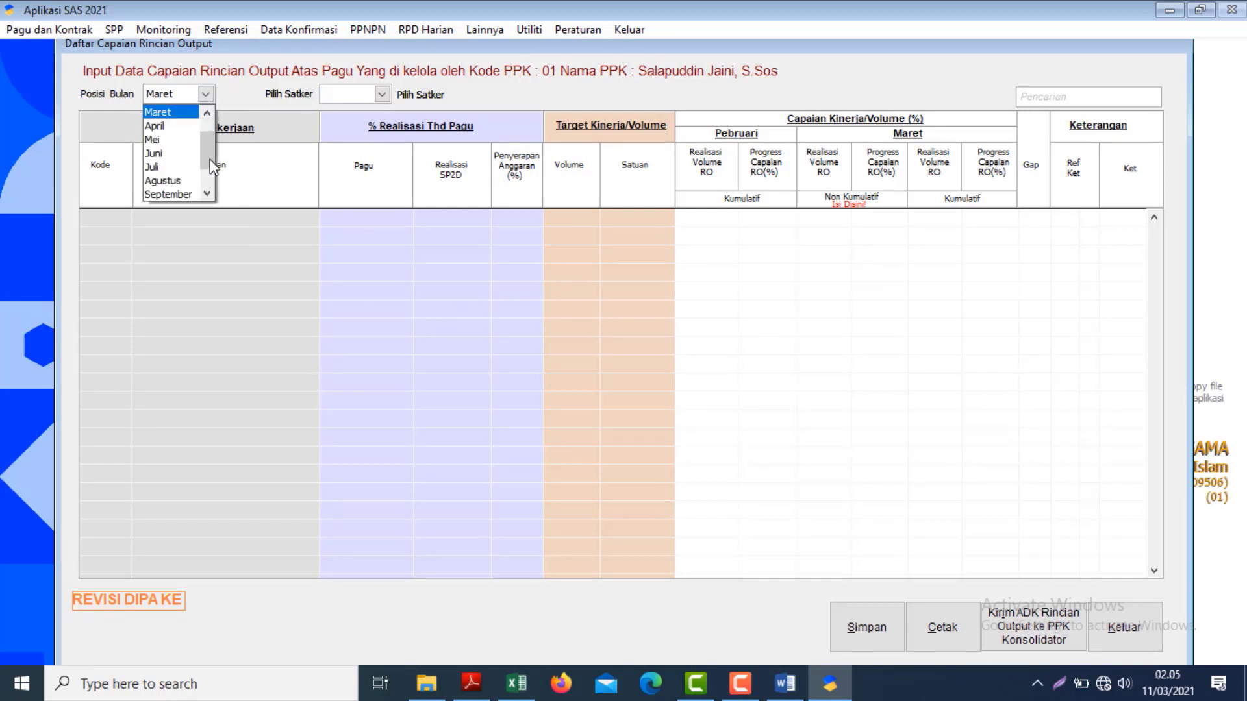
{"action": "left_click_drag", "start_coordinate": [207, 159], "coordinate": [207, 138]}
{"action": "left_click", "coordinate": [171, 115]}
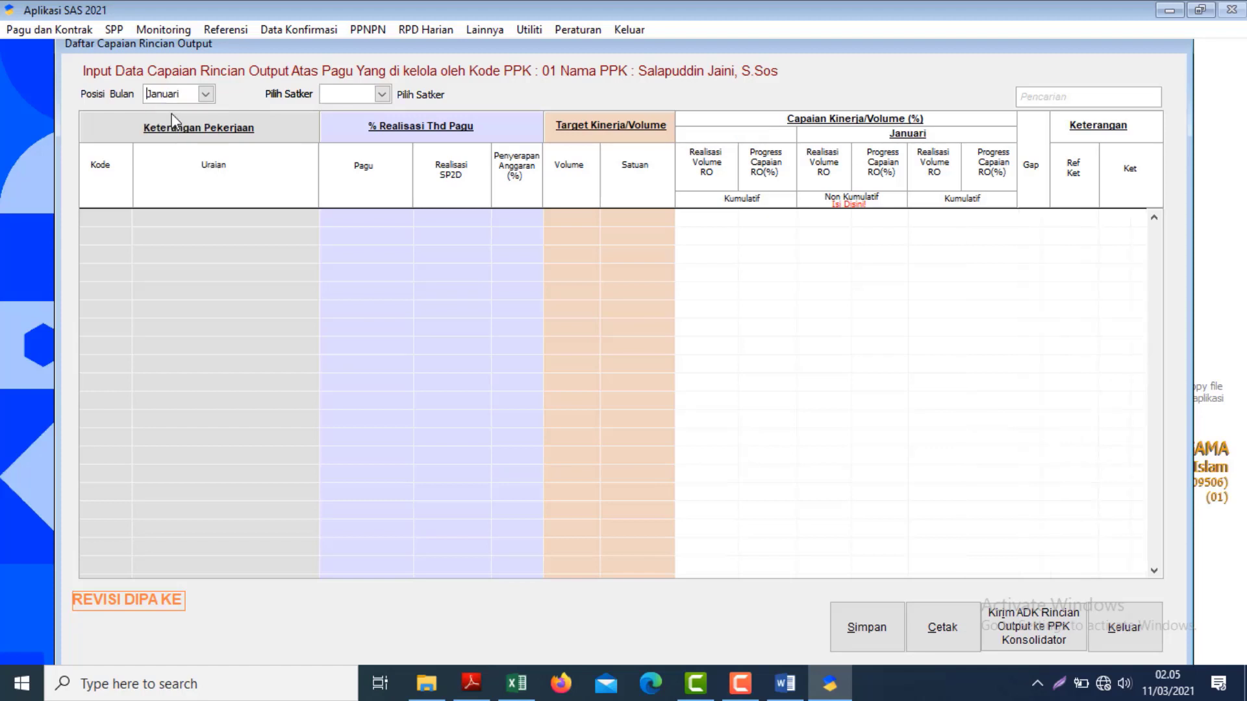
{"action": "left_click", "coordinate": [382, 95]}
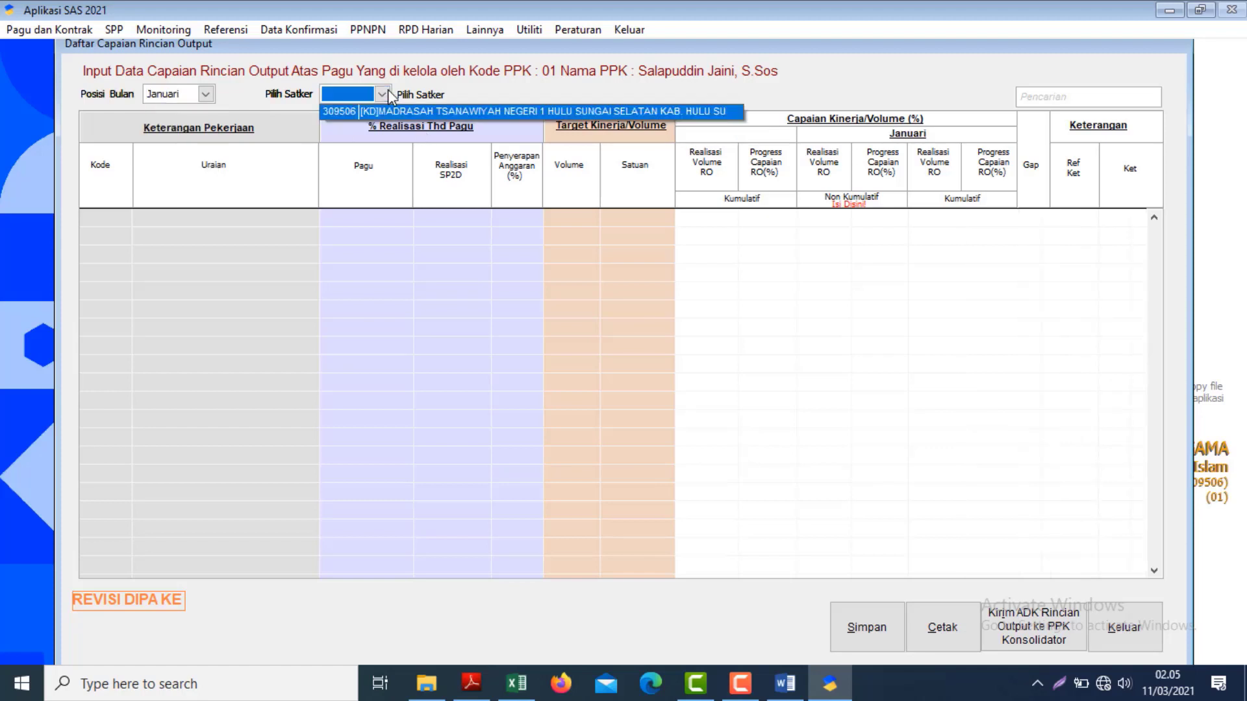
{"action": "left_click", "coordinate": [430, 111]}
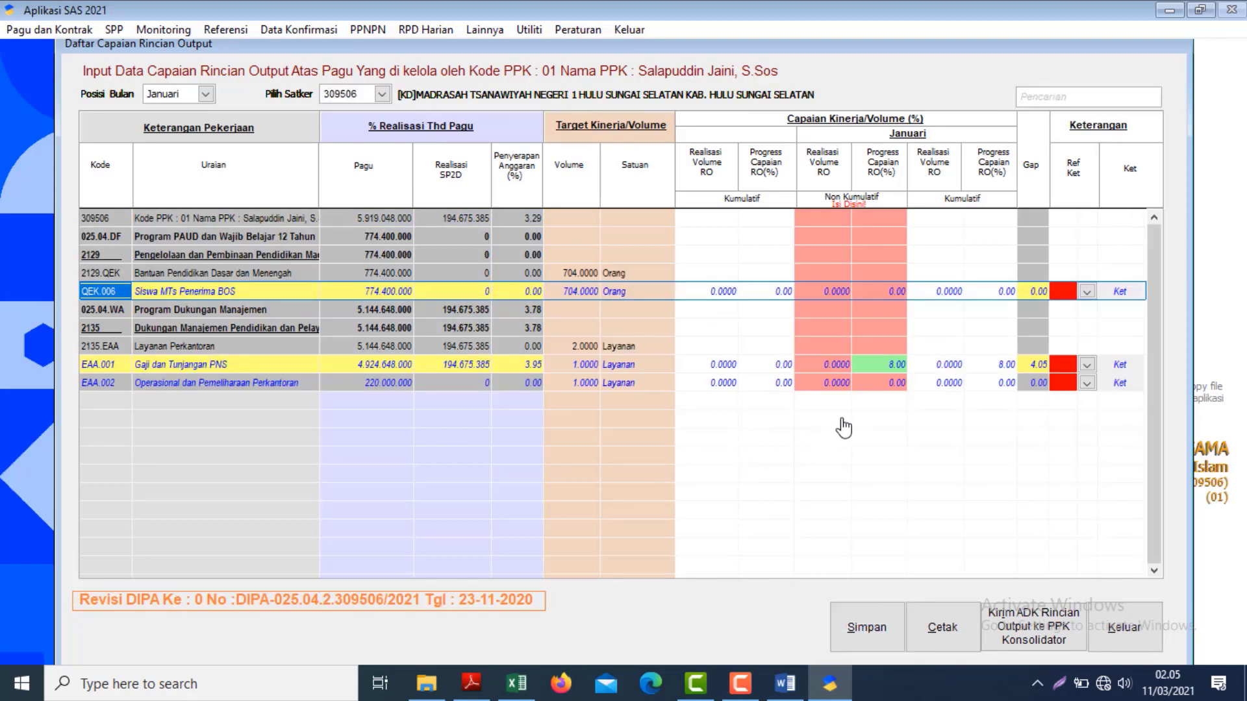
- Examine the January non-cumulative Realisasi Volume RO column across the output rows
{"action": "left_click", "coordinate": [847, 272]}
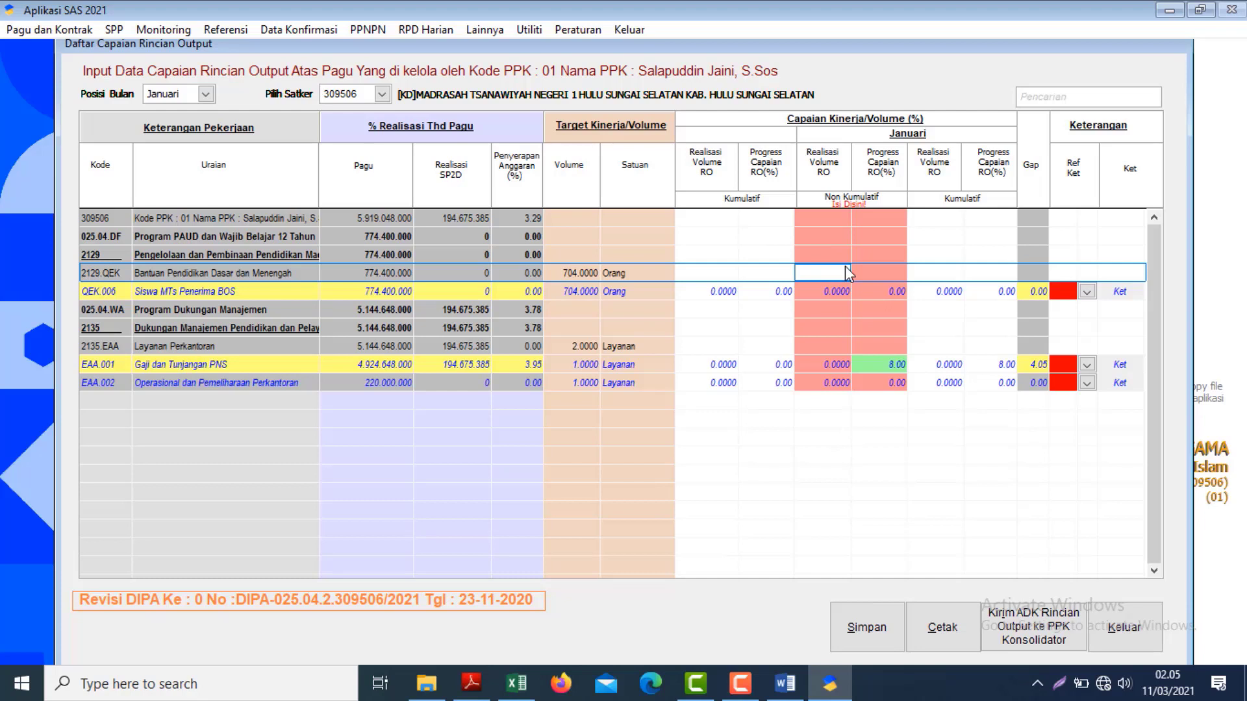
{"action": "key", "text": "Down"}
{"action": "key", "text": "Down"}
{"action": "key", "text": "Down"}
{"action": "key", "text": "Down"}
{"action": "key", "text": "Down"}
{"action": "key", "text": "Down"}
{"action": "key", "text": "Up"}
{"action": "key", "text": "Up"}
{"action": "key", "text": "Up"}
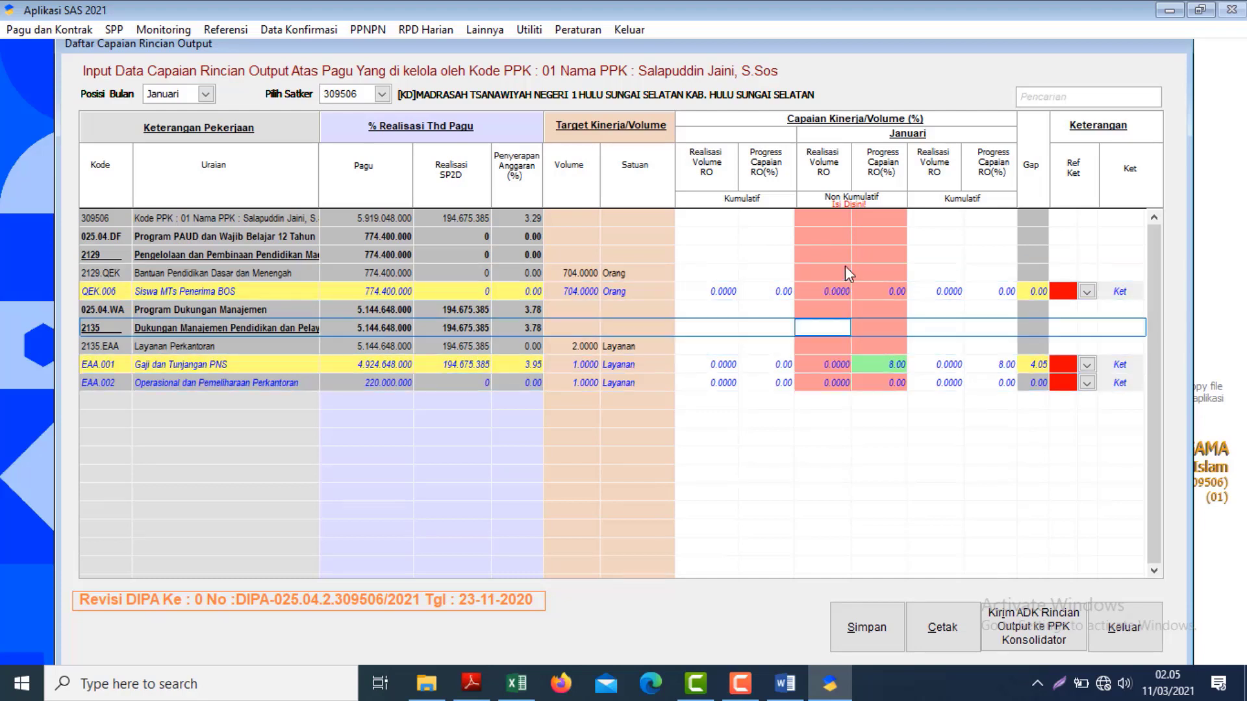
{"action": "key", "text": "Up"}
{"action": "key", "text": "Up"}
{"action": "key", "text": "Up"}
{"action": "key", "text": "Up"}
{"action": "key", "text": "Up"}
{"action": "key", "text": "Down"}
{"action": "key", "text": "Down"}
{"action": "key", "text": "Down"}
{"action": "key", "text": "Down"}
{"action": "key", "text": "Down"}
{"action": "key", "text": "Down"}
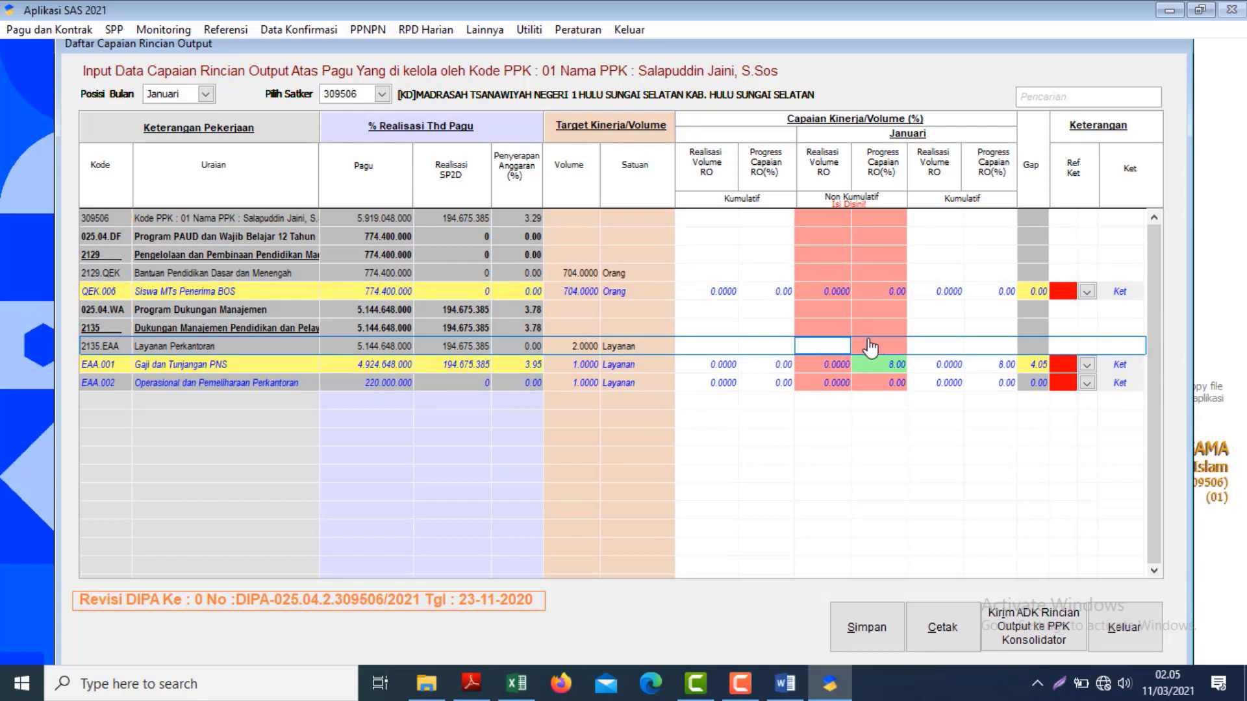
- Examine the January non-cumulative Realisasi Volume RO and Progress Capaian RO fields of QEK.006 Siswa MTs Penerima BOS
{"action": "left_click", "coordinate": [822, 295]}
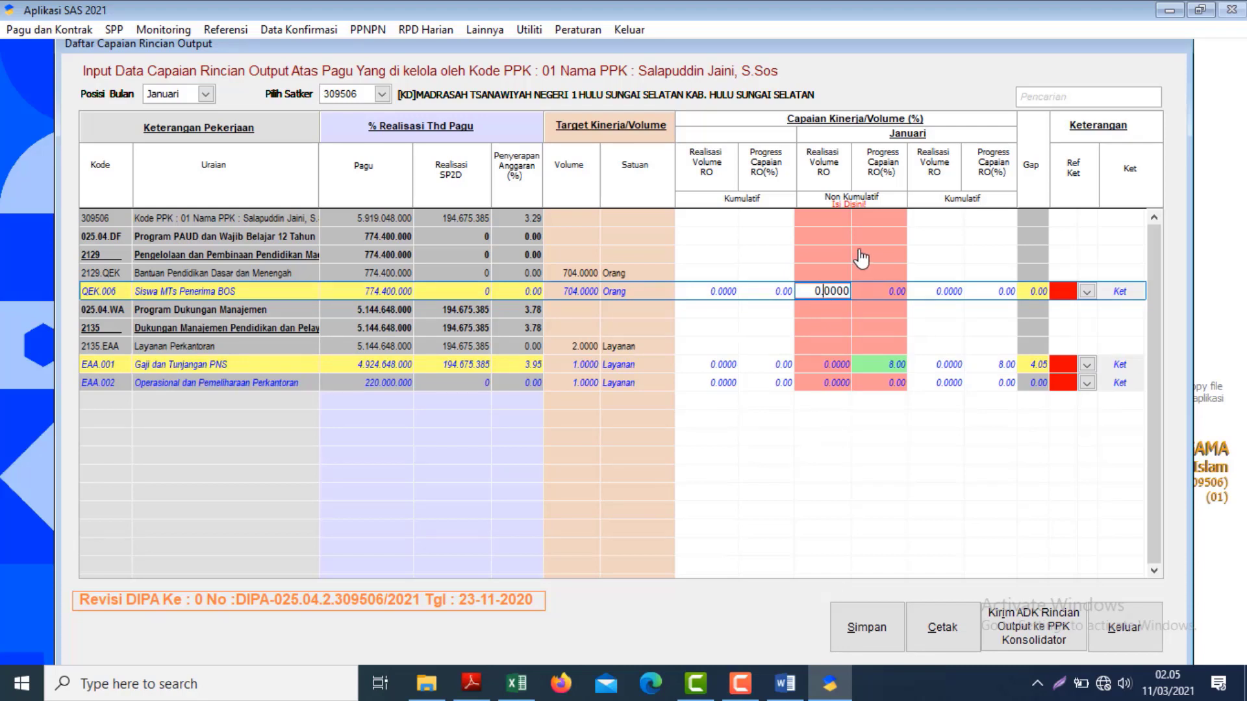
{"action": "left_click", "coordinate": [882, 292]}
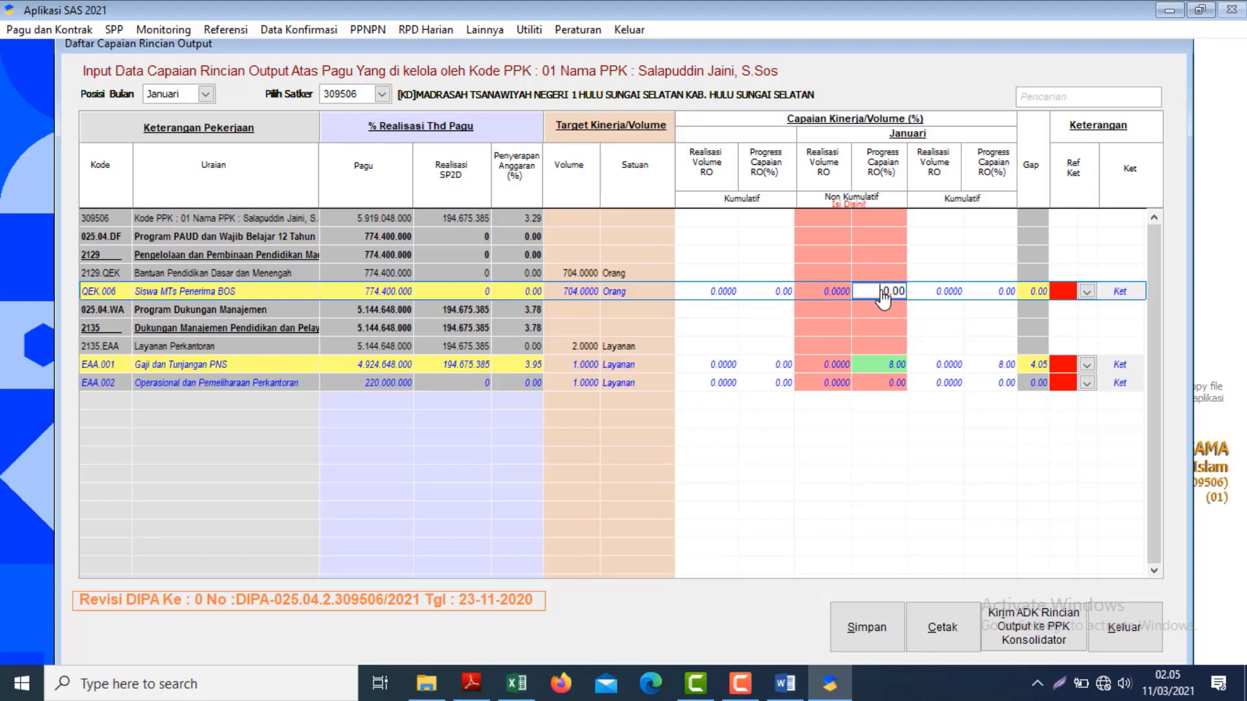
{"action": "left_click", "coordinate": [823, 295]}
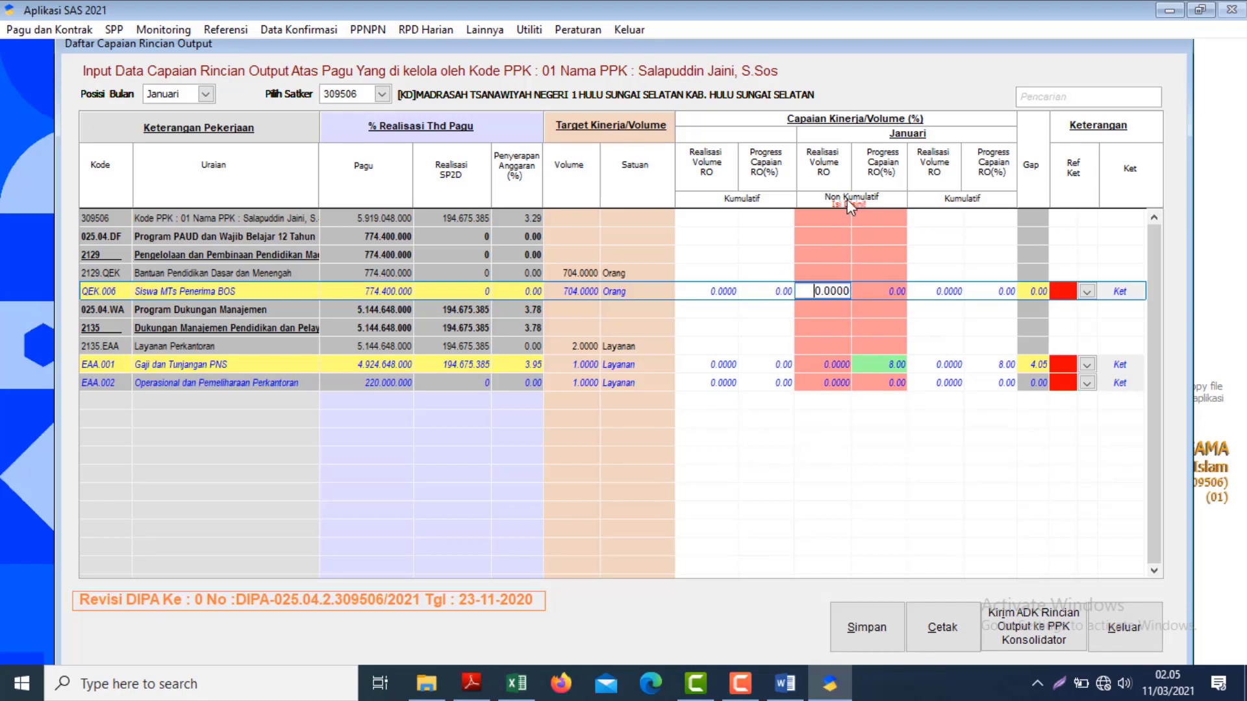
{"action": "left_click", "coordinate": [879, 293]}
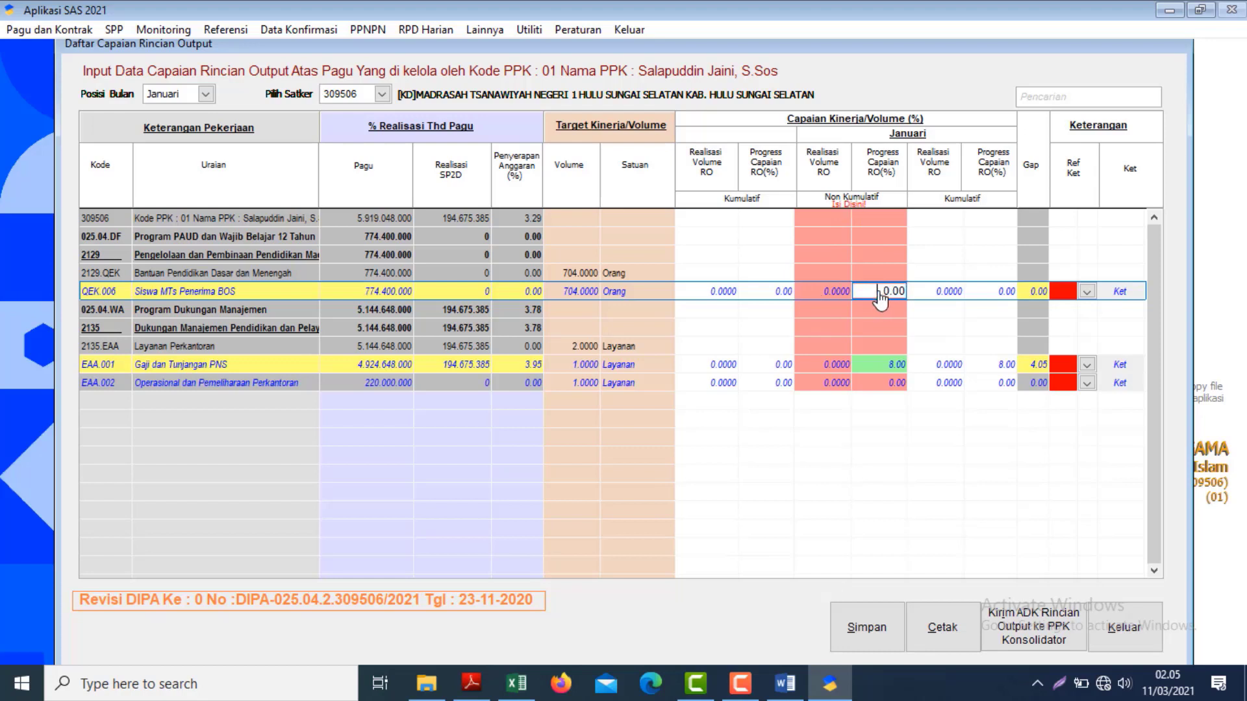
{"action": "left_click", "coordinate": [835, 295]}
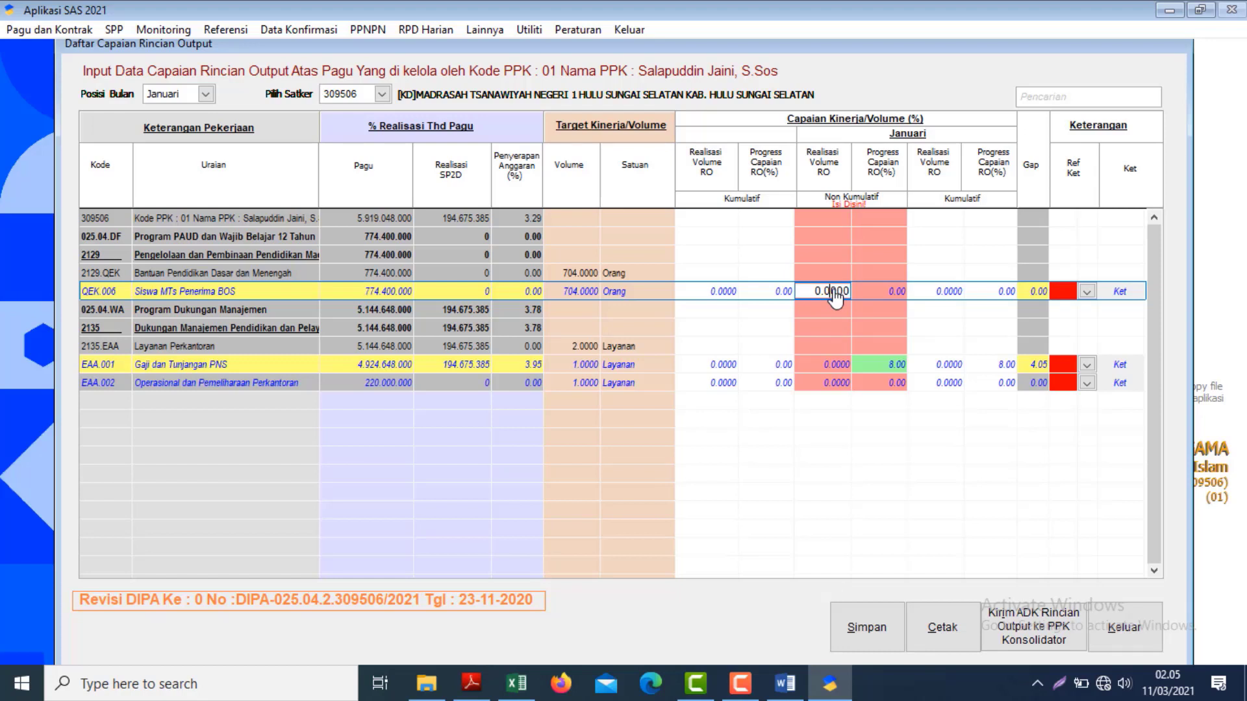
{"action": "left_click", "coordinate": [879, 300]}
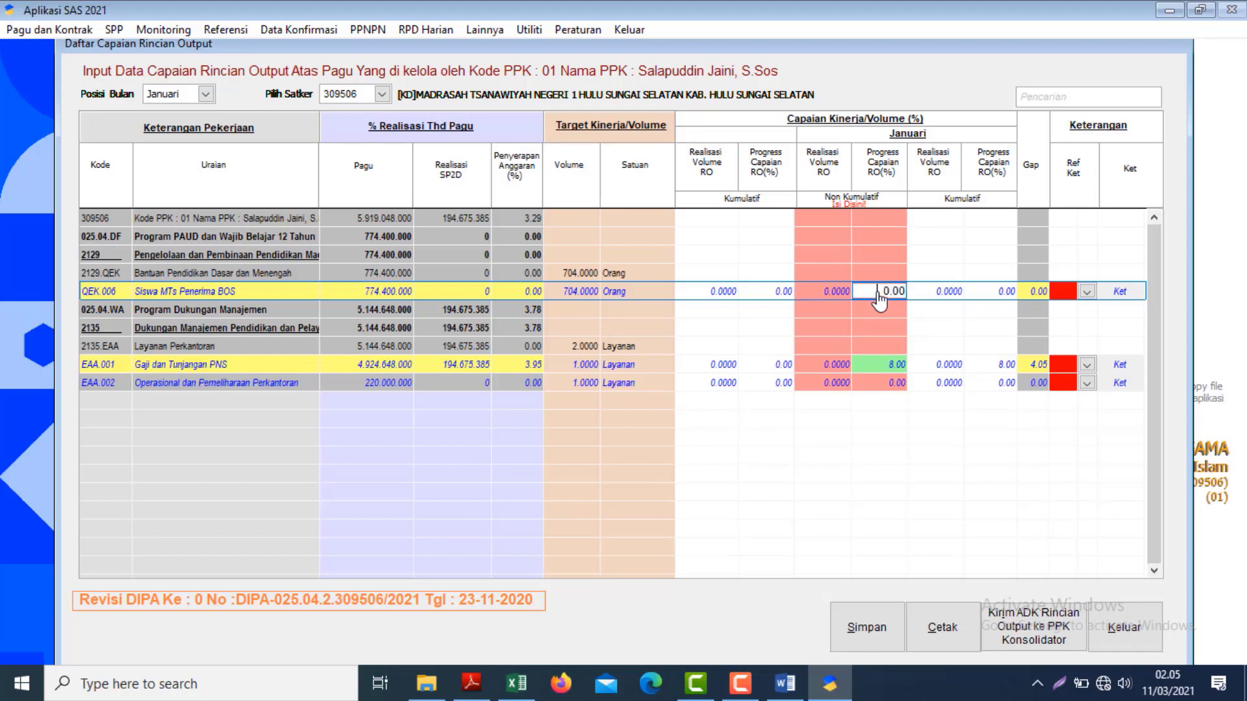
{"action": "left_click", "coordinate": [824, 293]}
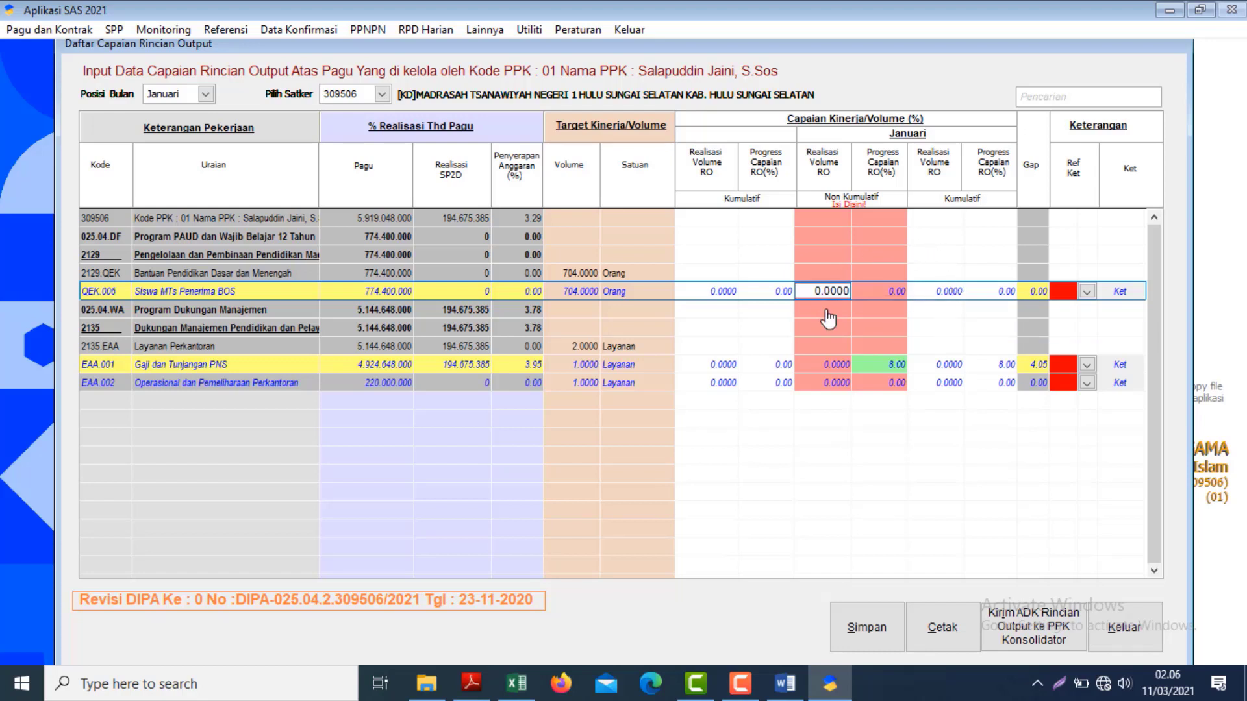
{"action": "left_click", "coordinate": [883, 293]}
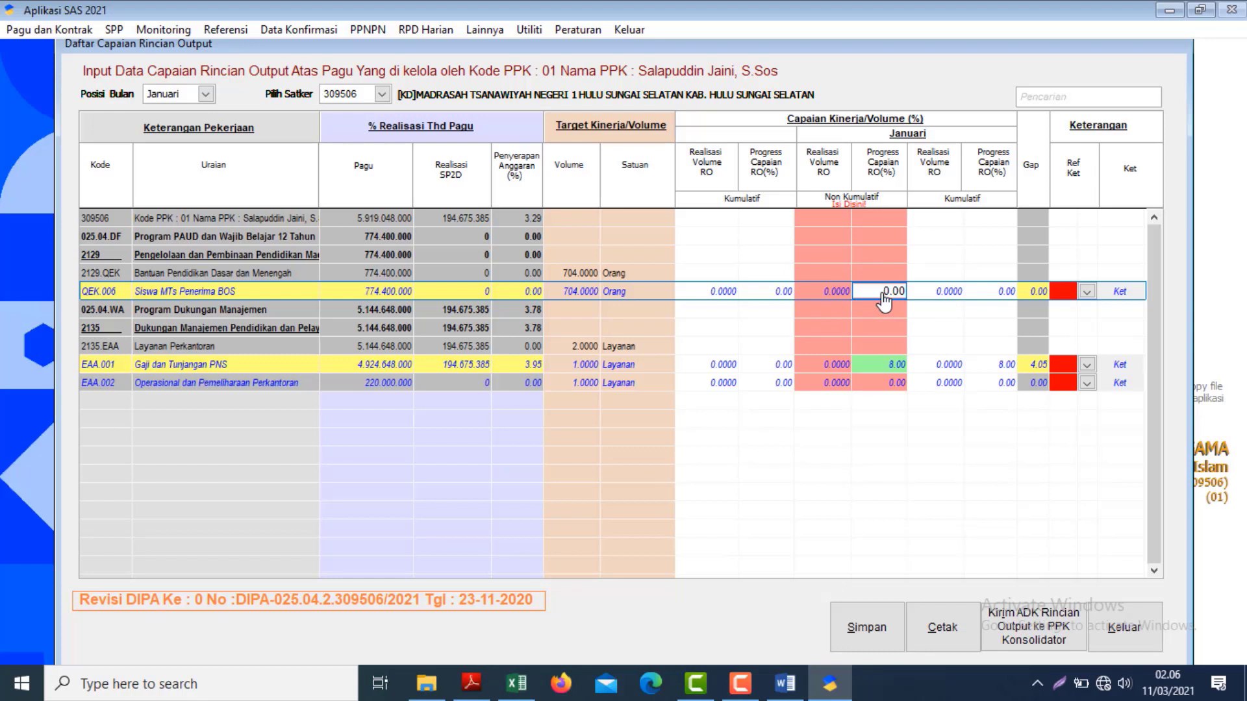
{"action": "left_click", "coordinate": [829, 293]}
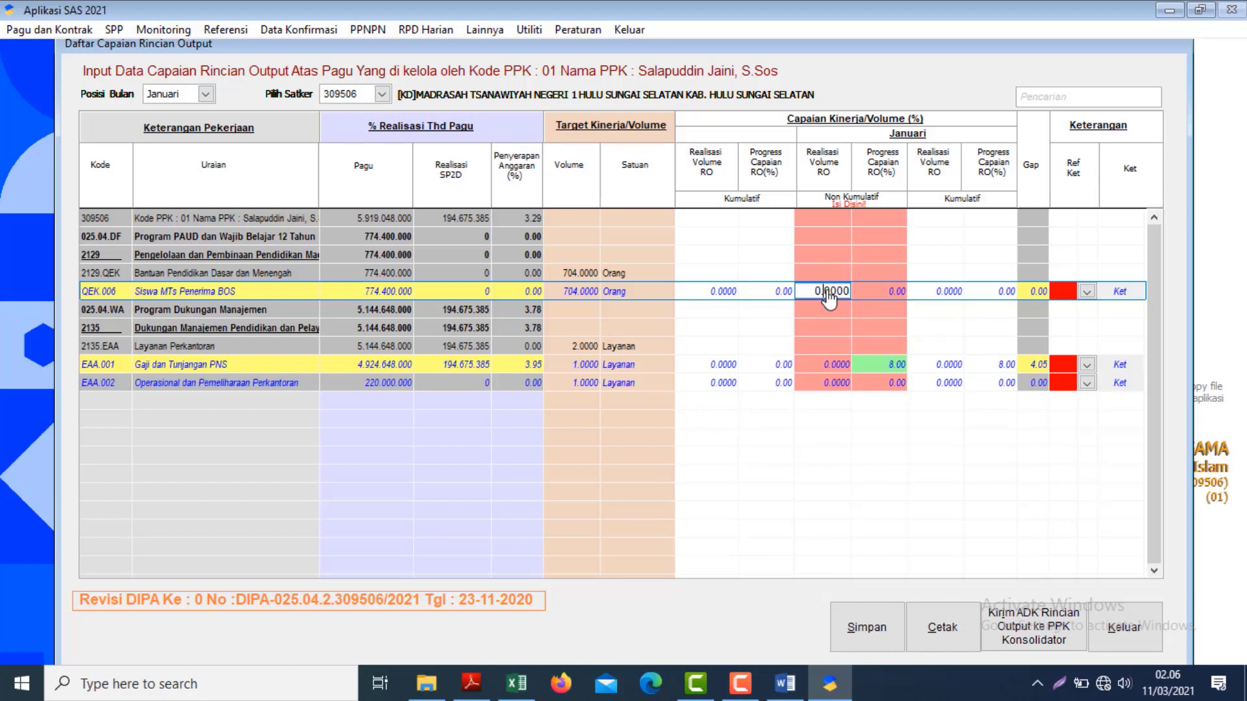
{"action": "left_click", "coordinate": [885, 296]}
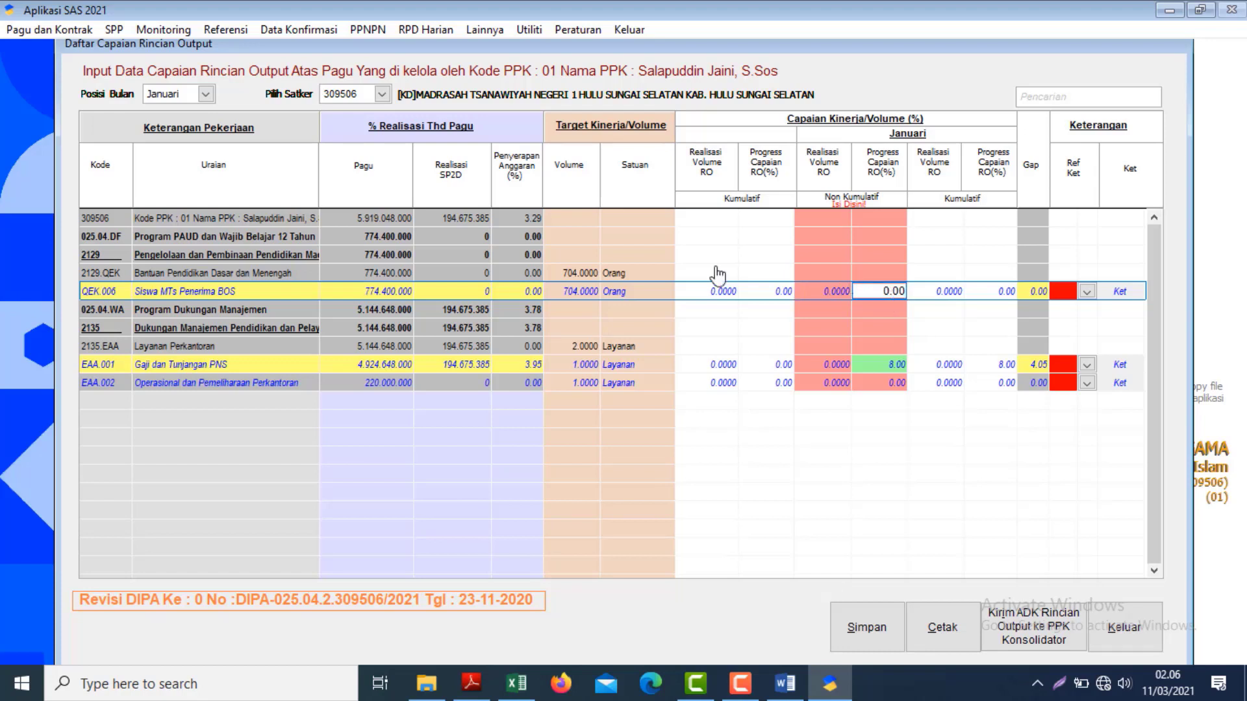
- Compare the QEK.006 and EAA.001 output rows, and check QEK.006's Penyerapan Anggaran and Gap
{"action": "left_click", "coordinate": [260, 290]}
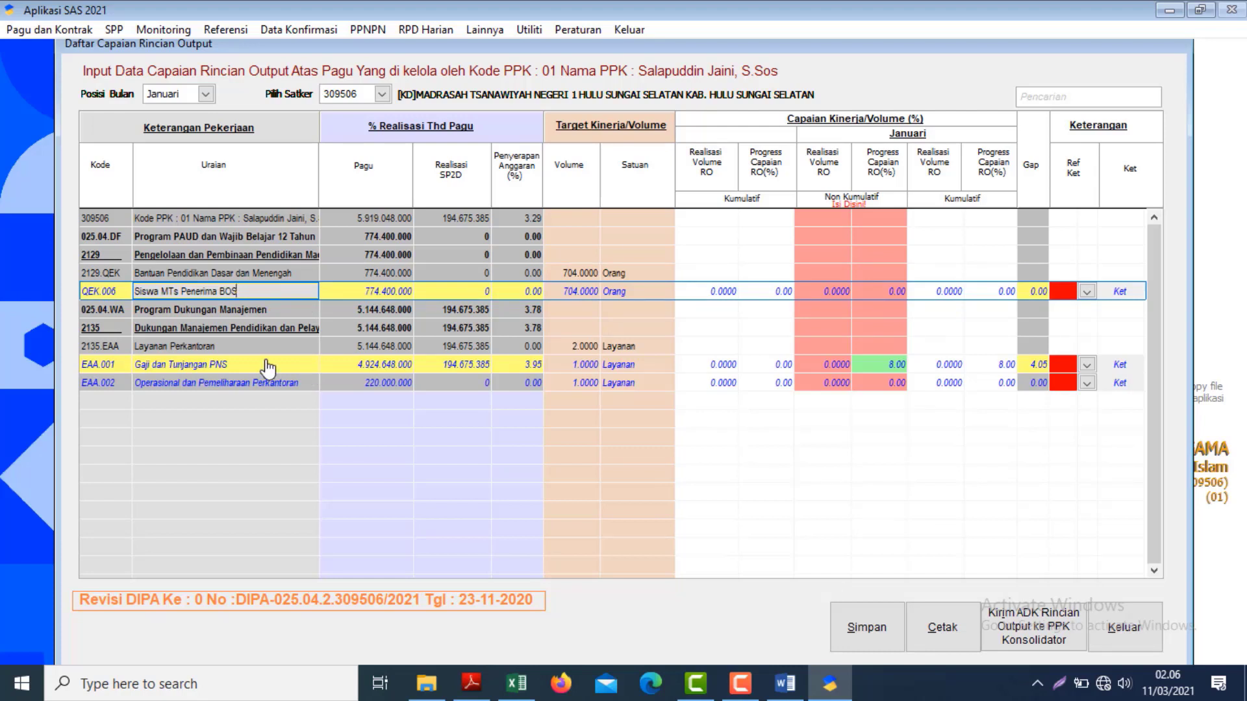
{"action": "left_click", "coordinate": [235, 365]}
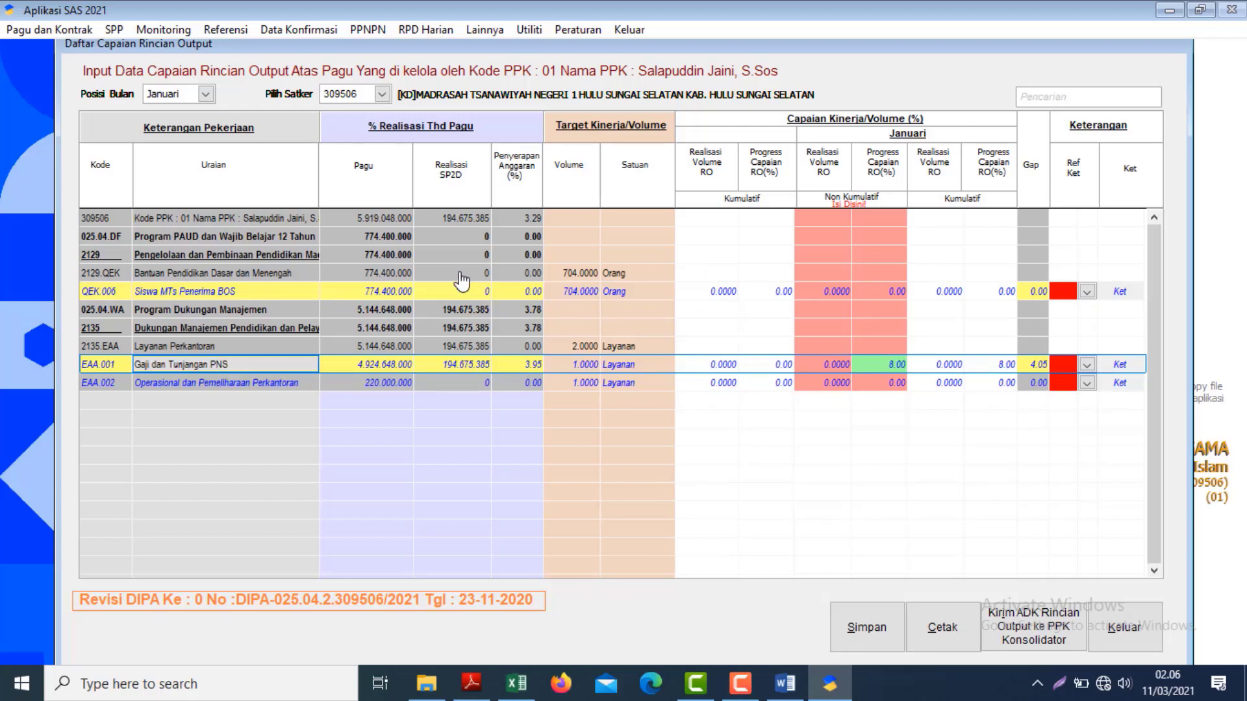
{"action": "left_click", "coordinate": [299, 292]}
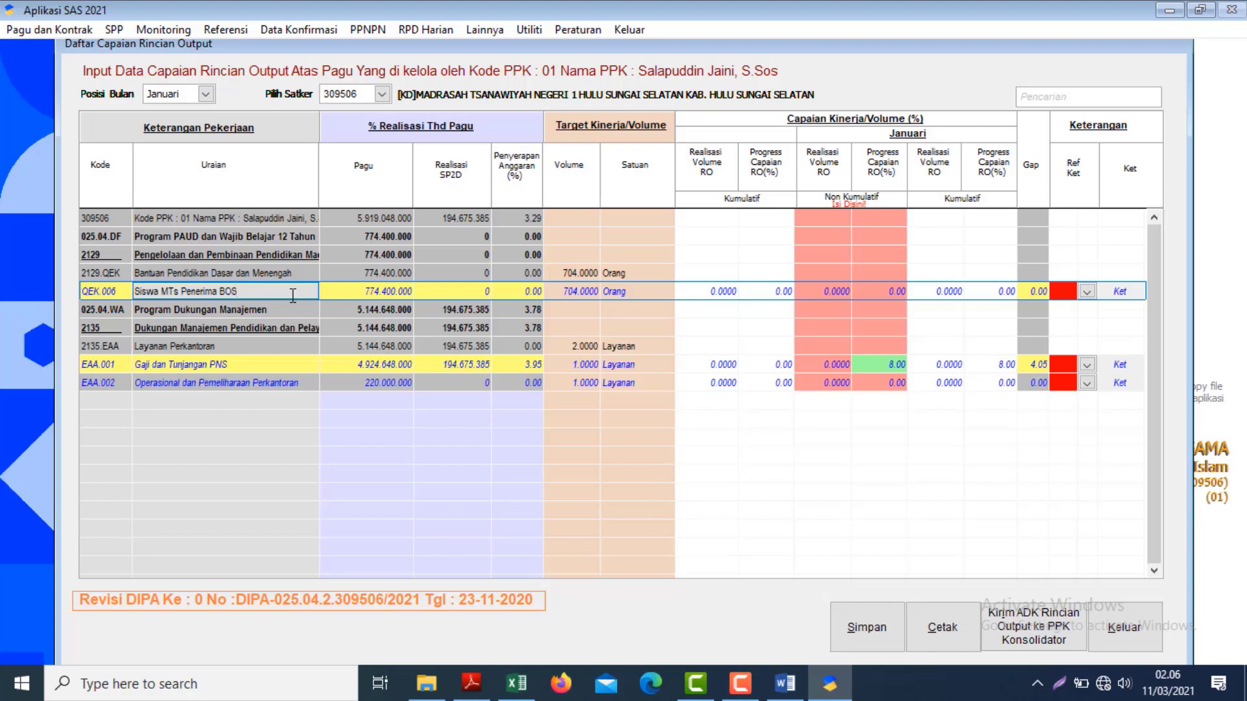
{"action": "left_click", "coordinate": [832, 293]}
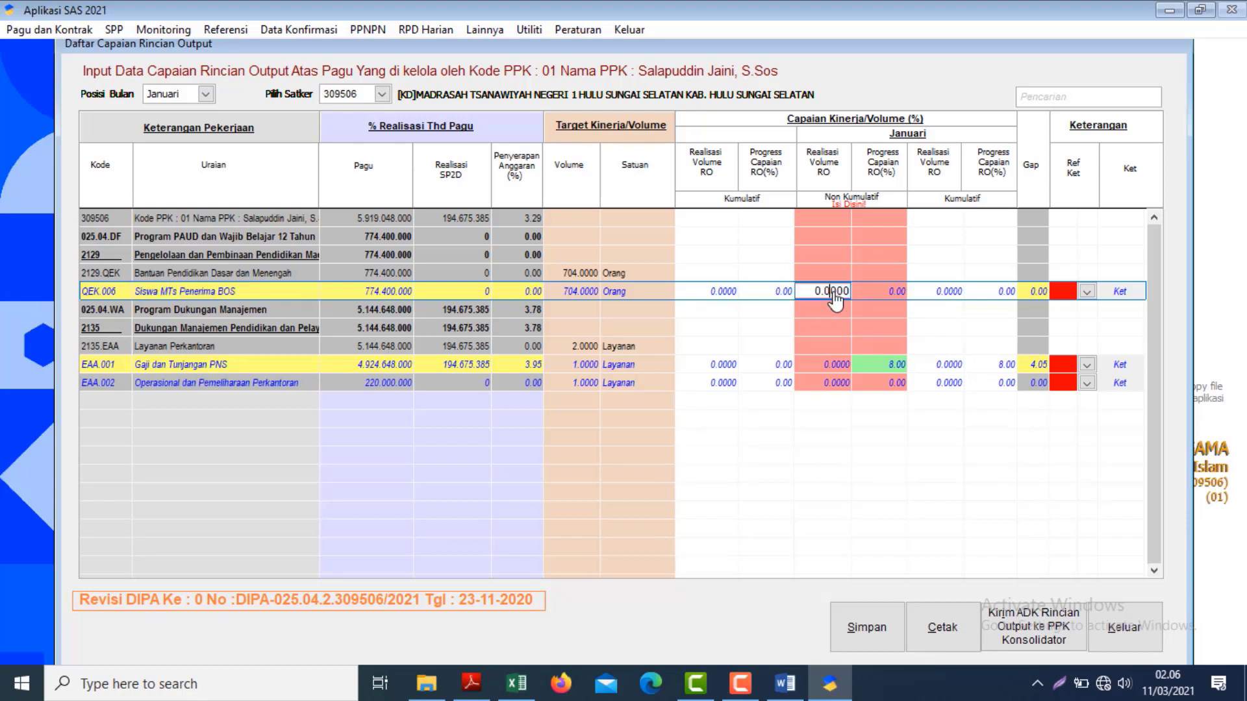
{"action": "left_click", "coordinate": [508, 294]}
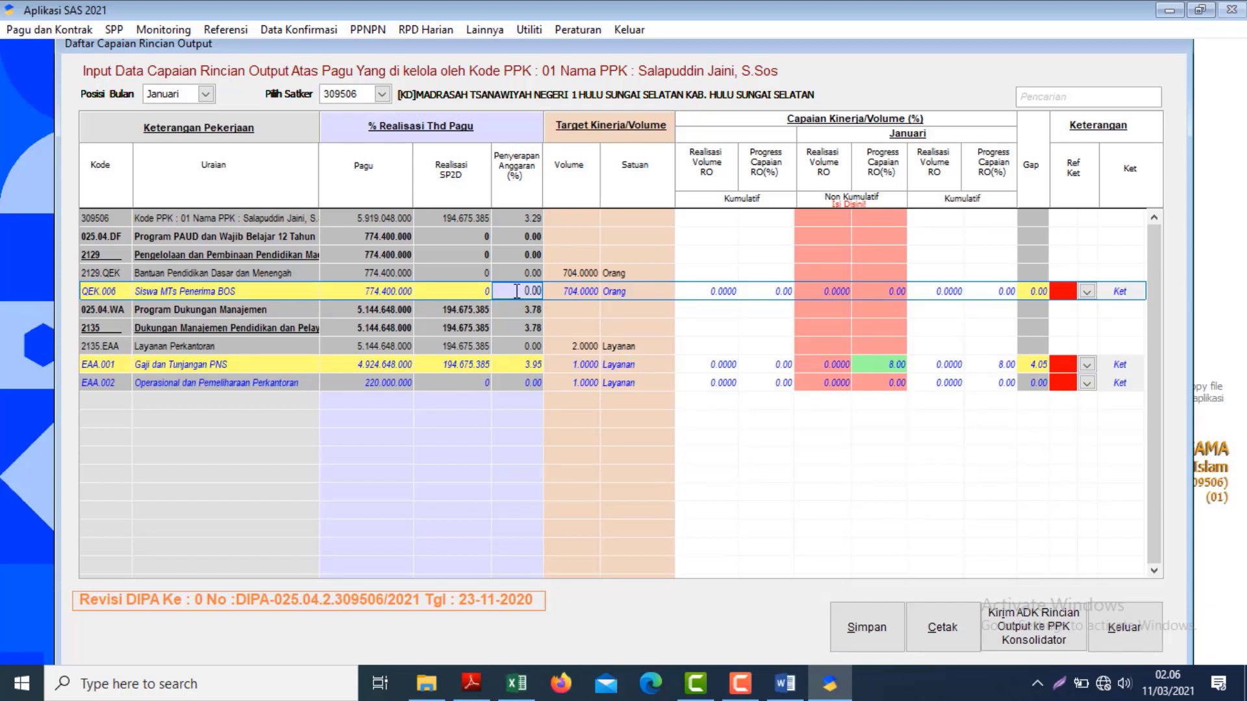
{"action": "mouse_move", "coordinate": [533, 289]}
{"action": "left_mouse_down"}
{"action": "mouse_move", "coordinate": [544, 290]}
{"action": "mouse_move", "coordinate": [517, 288]}
{"action": "left_mouse_up"}
{"action": "left_click", "coordinate": [542, 291]}
{"action": "left_click_drag", "start_coordinate": [519, 292], "coordinate": [538, 293]}
{"action": "left_click", "coordinate": [539, 293]}
{"action": "left_click", "coordinate": [1030, 296]}
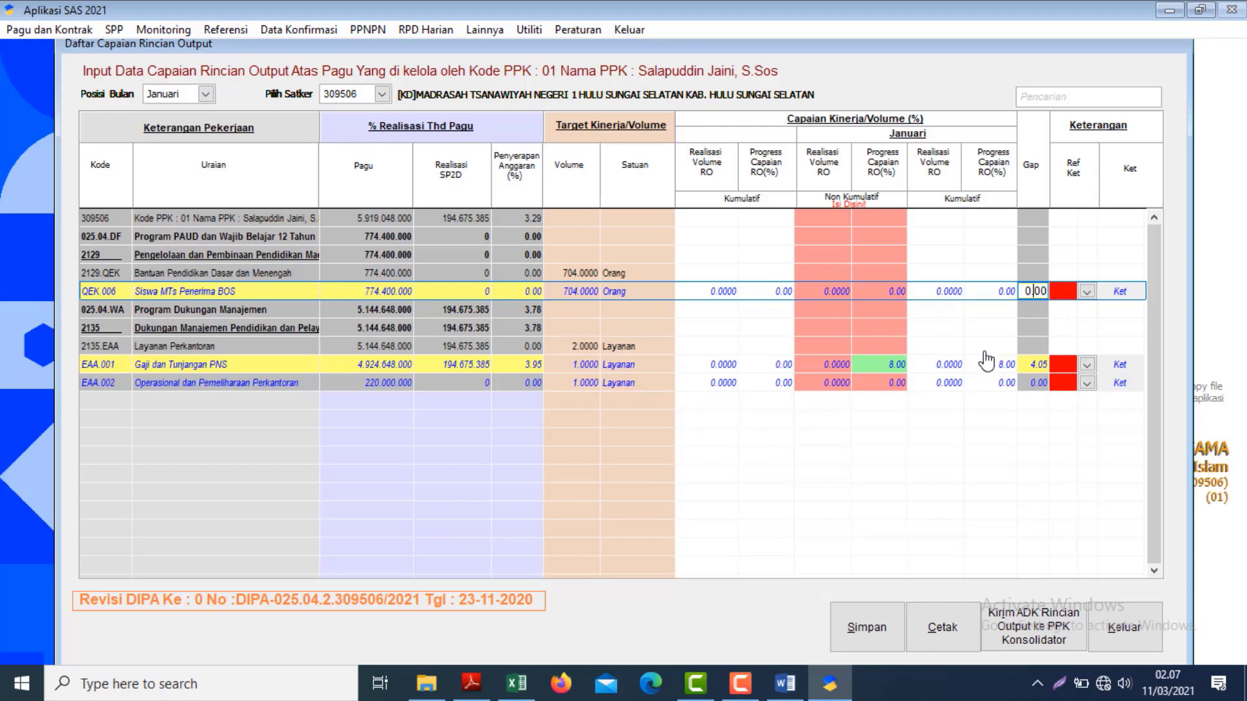
- Set QEK.006's January non-cumulative Progress Capaian RO and Realisasi Volume RO to 0
{"action": "left_click", "coordinate": [895, 296]}
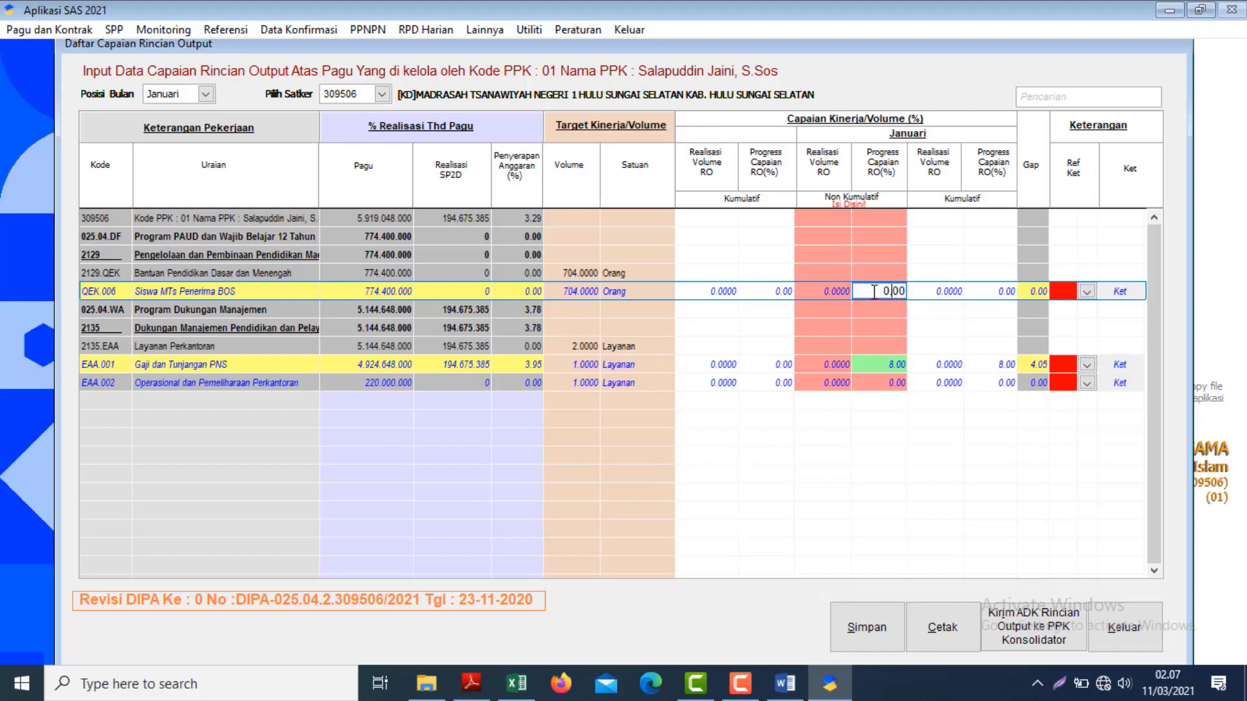
{"action": "left_click_drag", "start_coordinate": [869, 292], "coordinate": [957, 299]}
{"action": "type", "text": "0"}
{"action": "key", "text": "shift+Tab"}
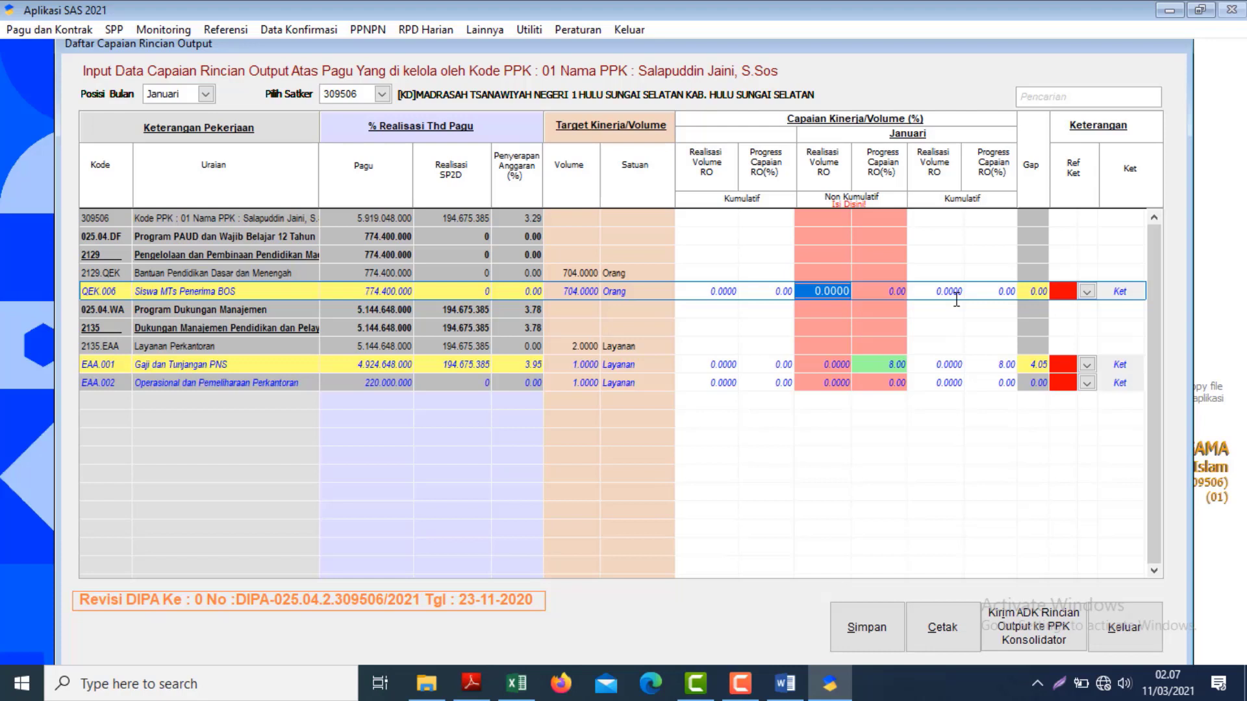
{"action": "type", "text": "0"}
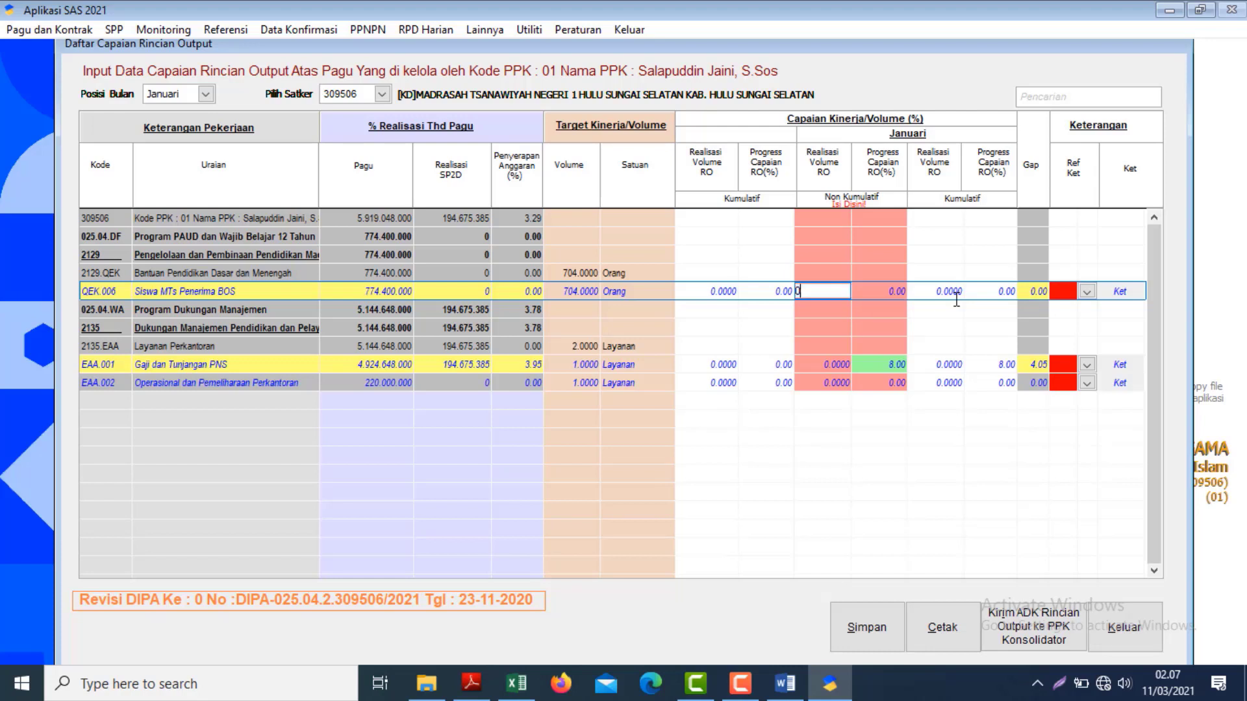
{"action": "key", "text": "Tab"}
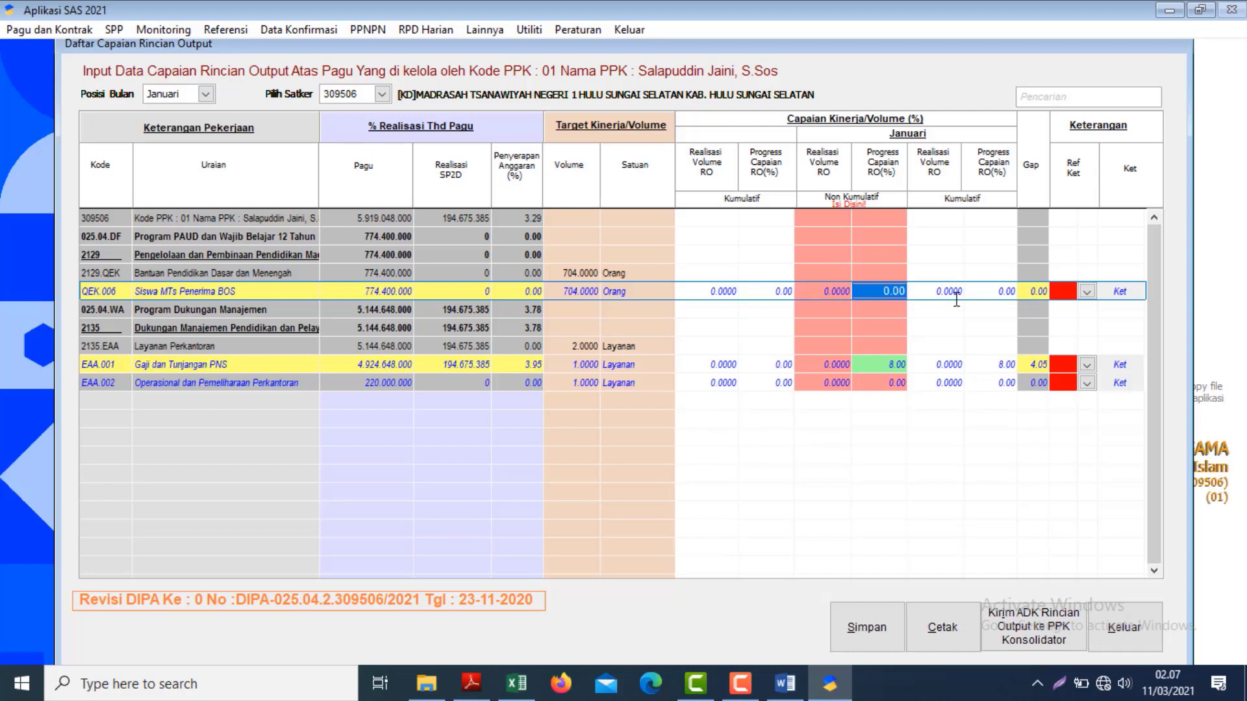
- Open the Ket explanation form for QEK.006 Siswa MTs Penerima BOS
{"action": "key", "text": "Tab"}
{"action": "key", "text": "Tab"}
{"action": "key", "text": "Tab"}
{"action": "key", "text": "Tab"}
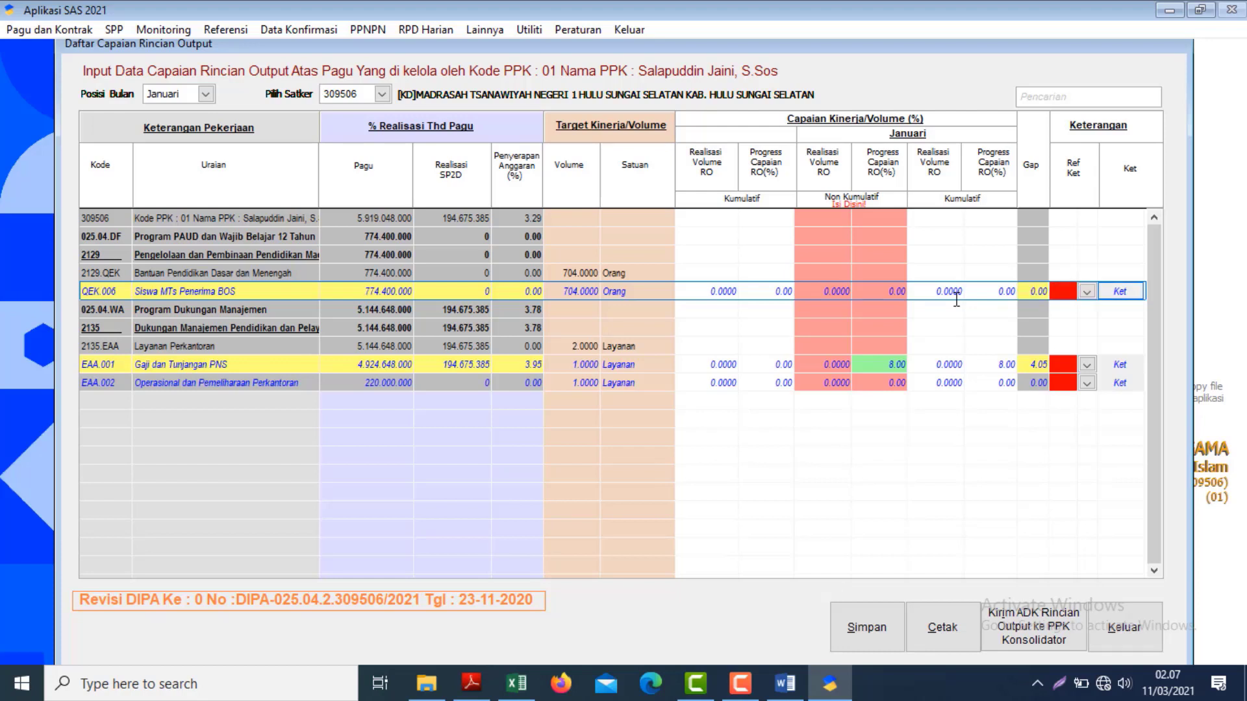
{"action": "key", "text": "Return"}
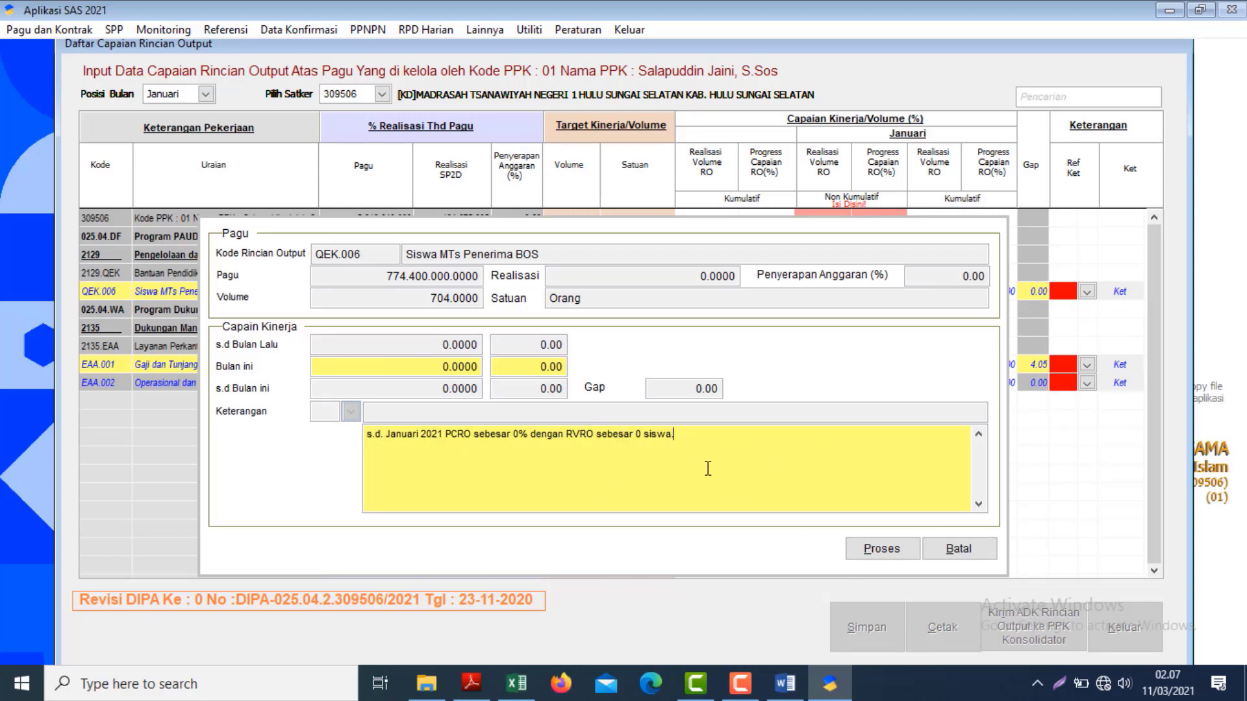
- Switch to the Word document output2021 and examine the enlarged example of a completed QEK.006 Keterangan on page 5
{"action": "left_click", "coordinate": [790, 682]}
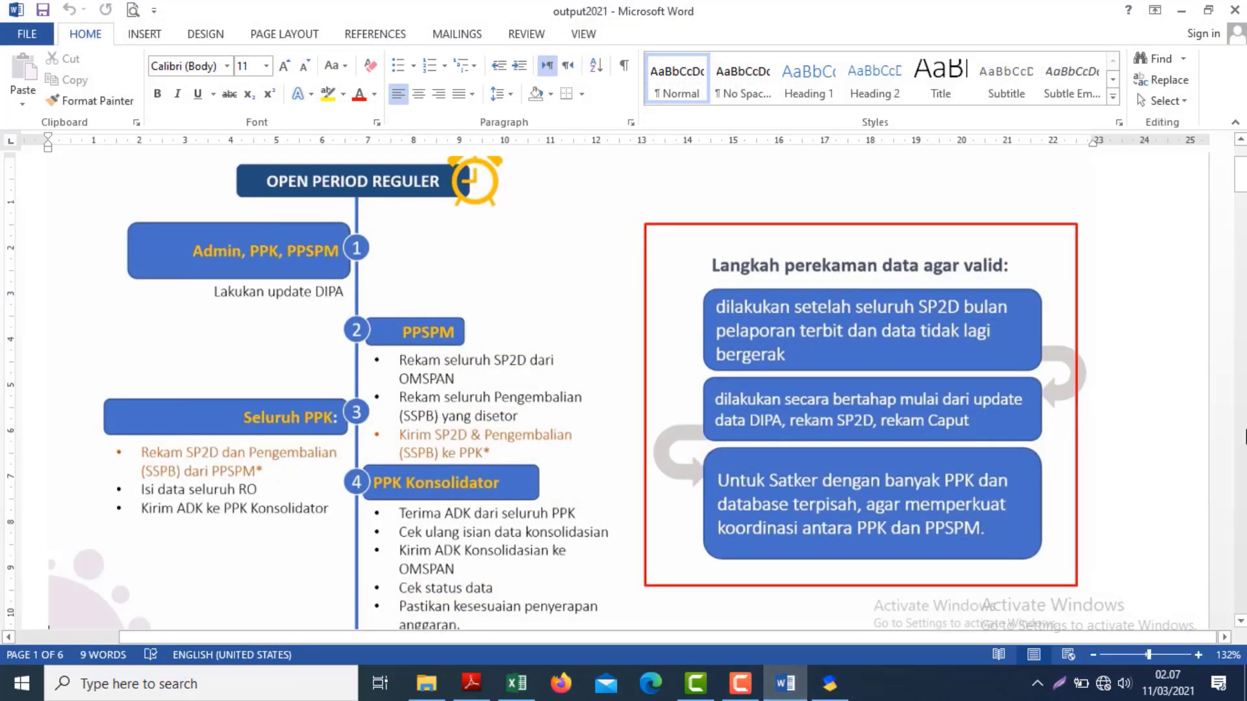
{"action": "scroll", "coordinate": [1075, 441], "scroll_direction": "down", "scroll_amount": 10}
{"action": "scroll", "coordinate": [1243, 436], "scroll_direction": "down", "scroll_amount": 20}
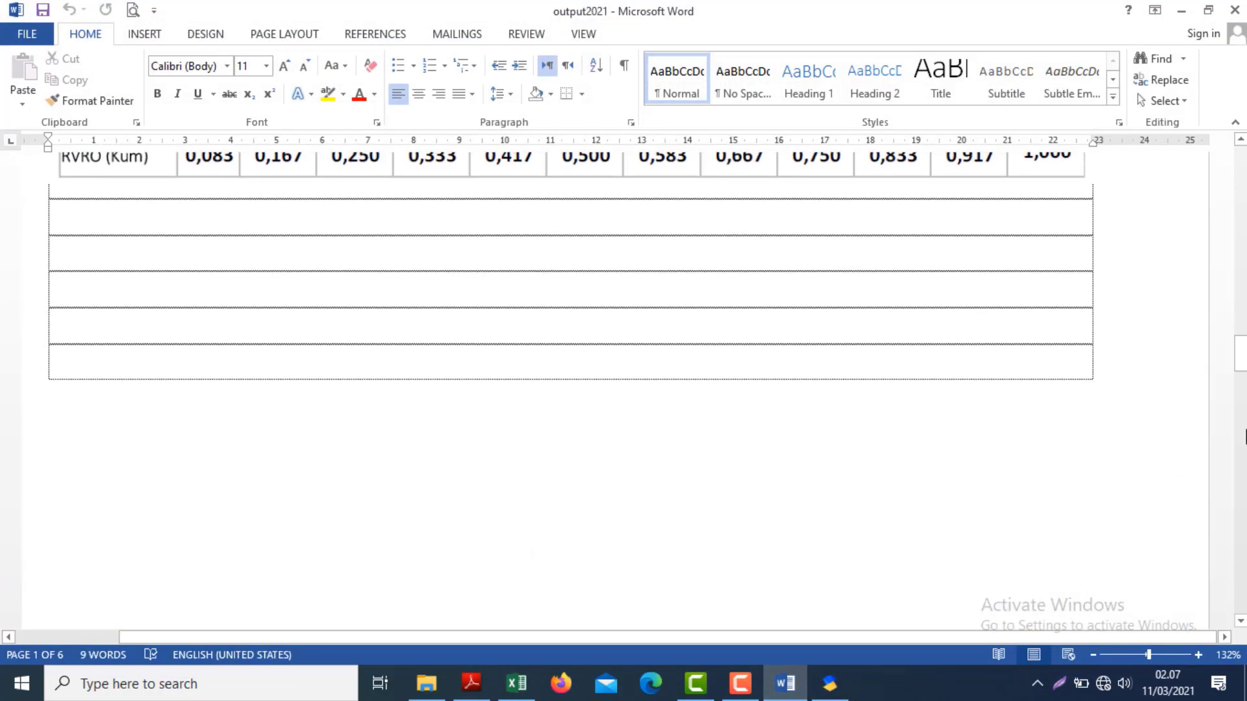
{"action": "left_click_drag", "start_coordinate": [1243, 437], "coordinate": [1244, 493]}
{"action": "left_click_drag", "start_coordinate": [1152, 652], "coordinate": [1156, 654]}
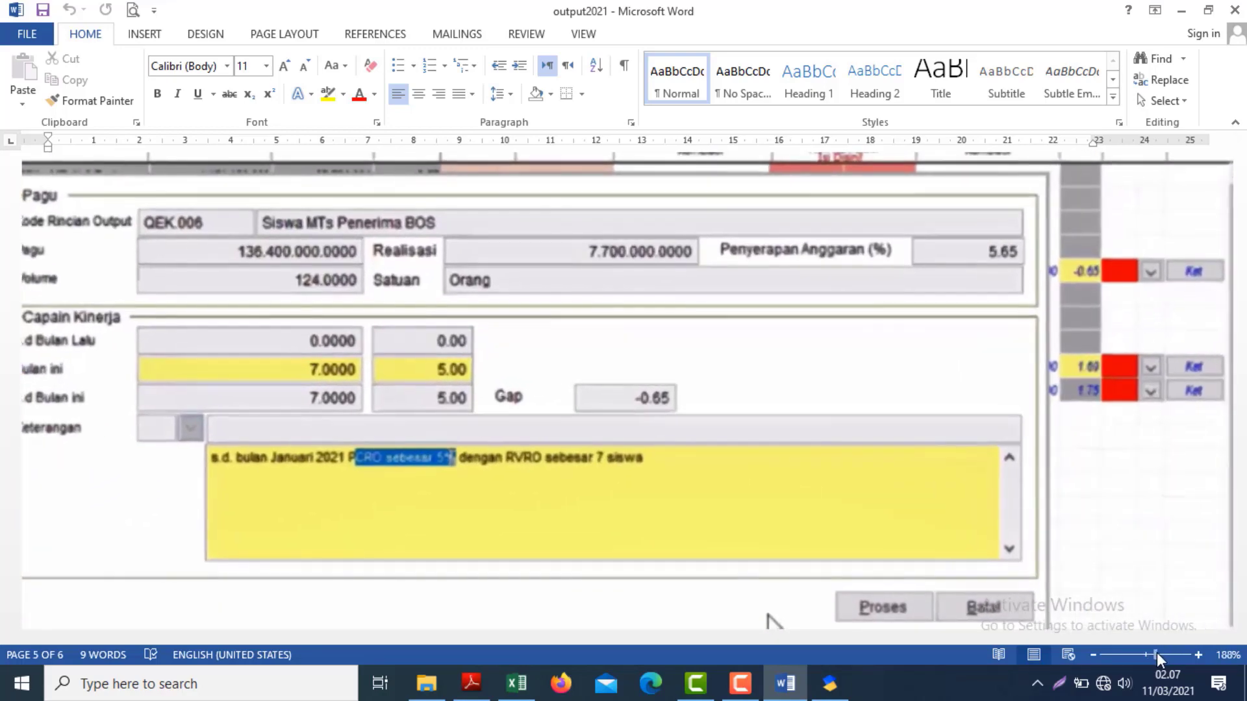
{"action": "scroll", "coordinate": [848, 564], "scroll_direction": "down", "scroll_amount": 6}
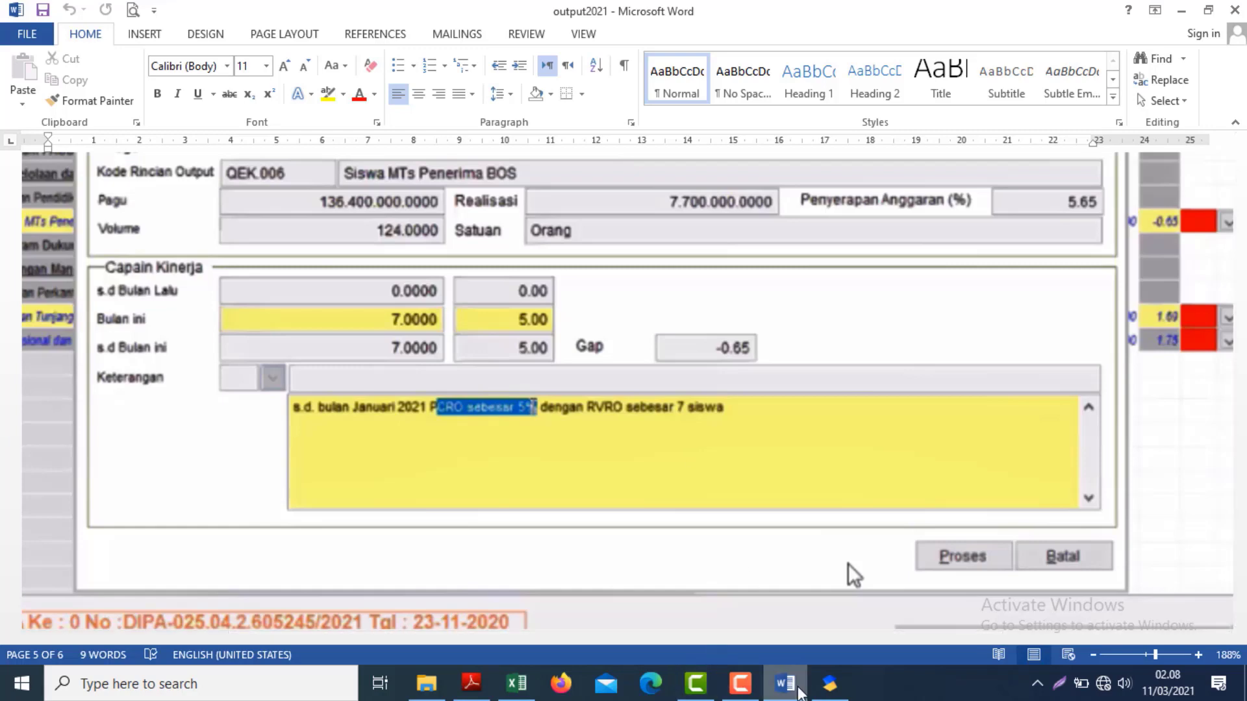
- Return to SAS 2021 and process QEK.006's Keterangan "s.d. Januari 2021 PCRO sebesar 0% dengan RVRO sebesar 0 siswa"
{"action": "left_click", "coordinate": [828, 690]}
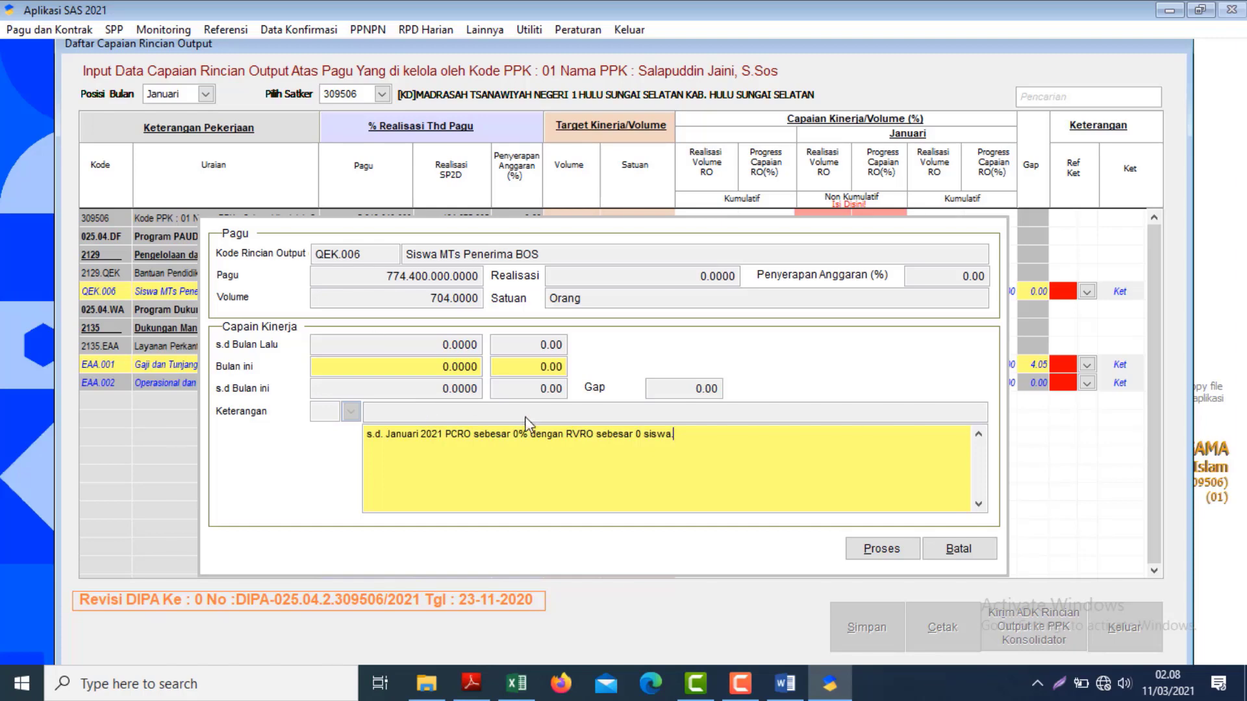
{"action": "left_click", "coordinate": [873, 549]}
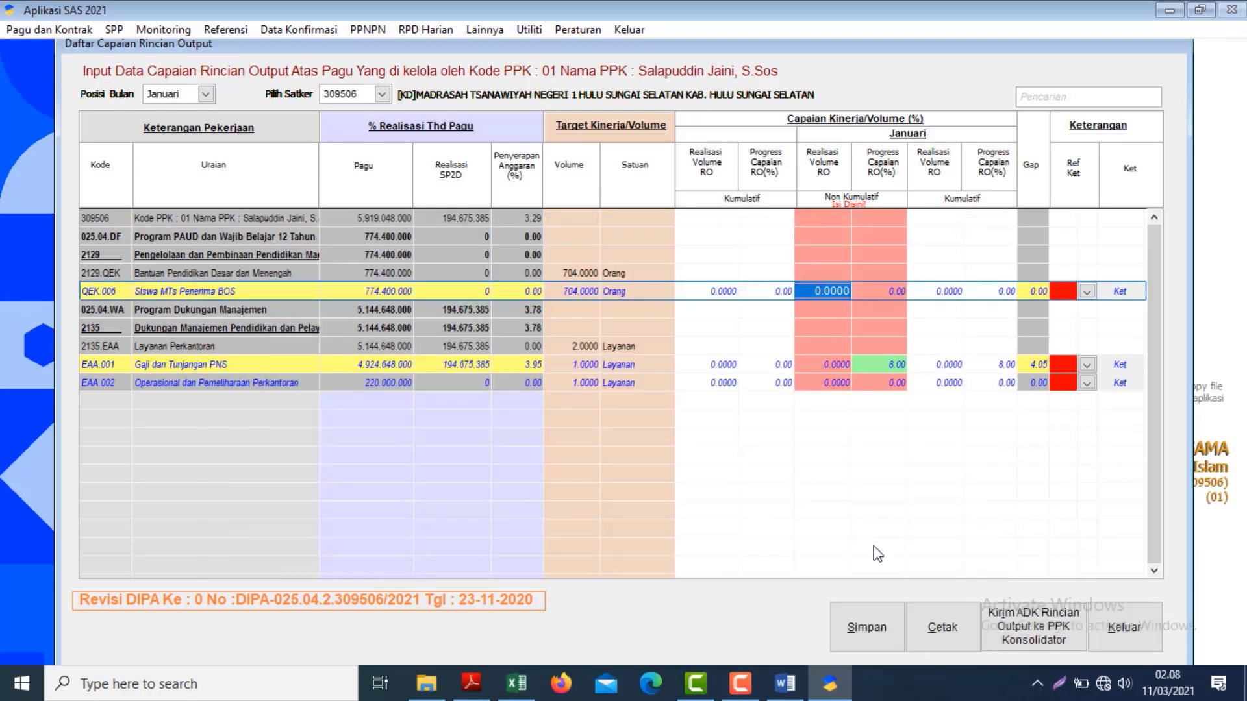
- Set EAA.001 Gaji dan Tunjangan PNS's January non-cumulative Progress Capaian RO to 4.00 and check it against Penyerapan Anggaran
{"action": "left_click", "coordinate": [139, 367]}
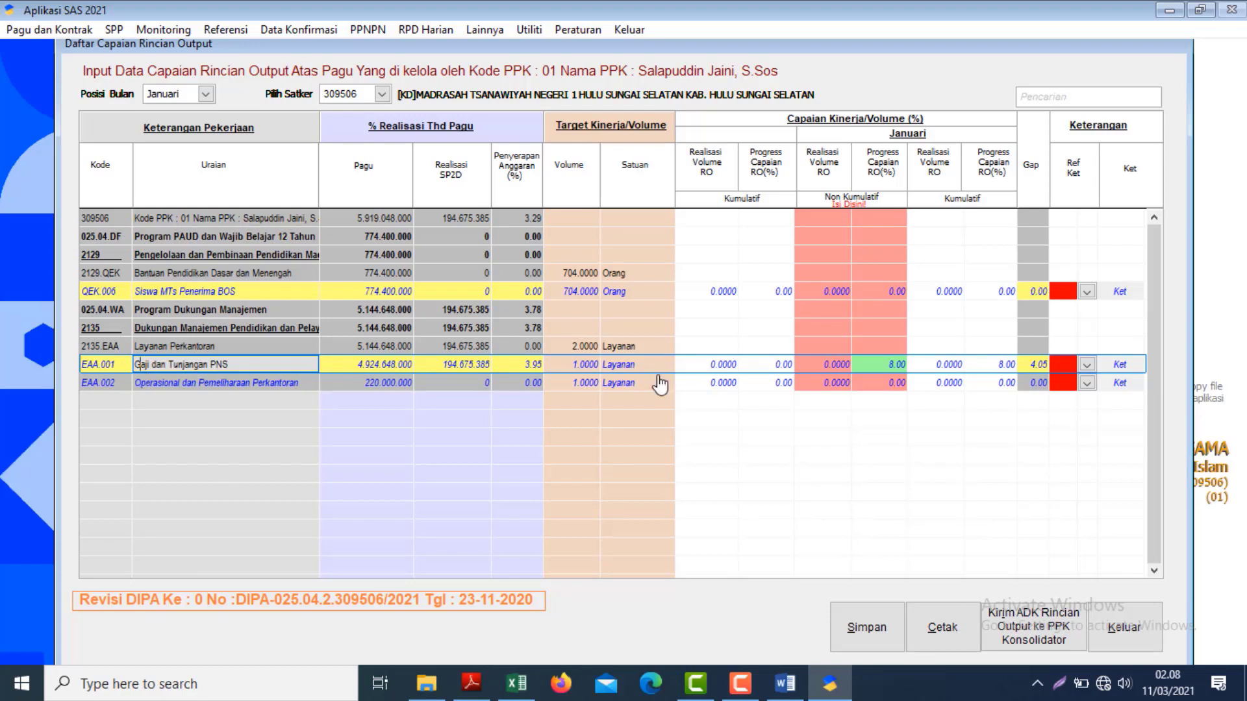
{"action": "left_click", "coordinate": [876, 367]}
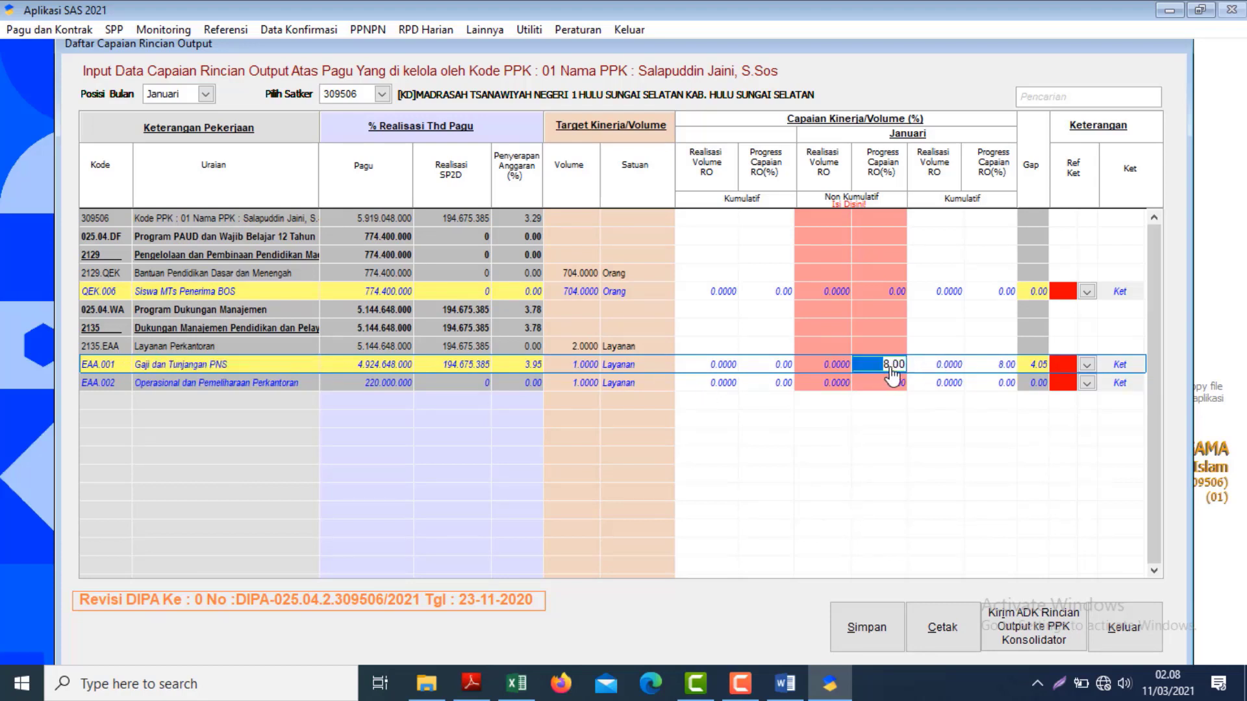
{"action": "left_click", "coordinate": [518, 373]}
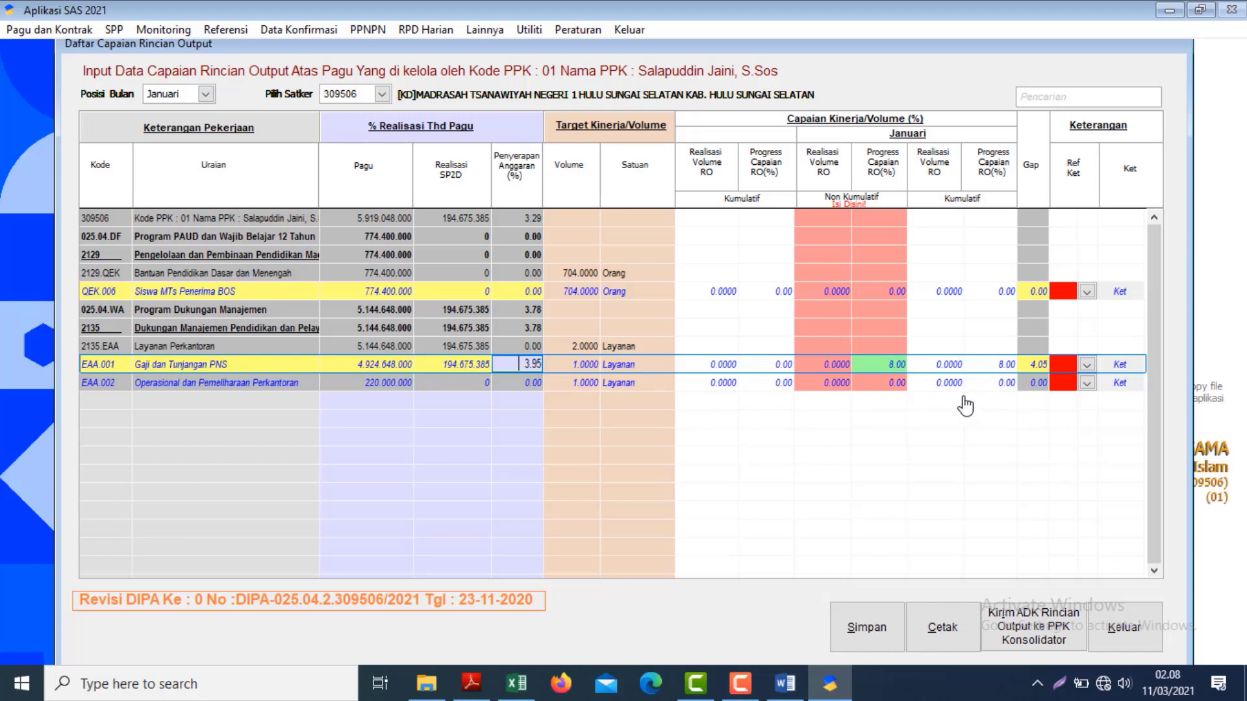
{"action": "left_click", "coordinate": [874, 369]}
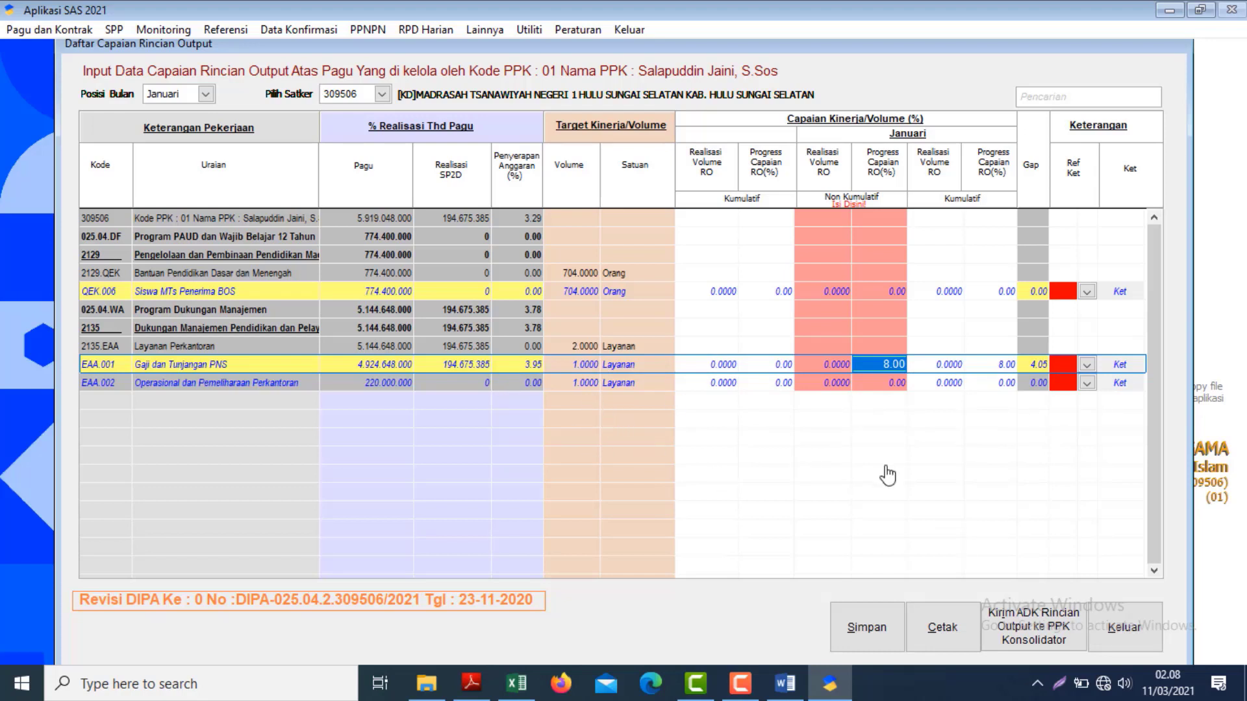
{"action": "type", "text": "4 ."}
{"action": "key", "text": "Return"}
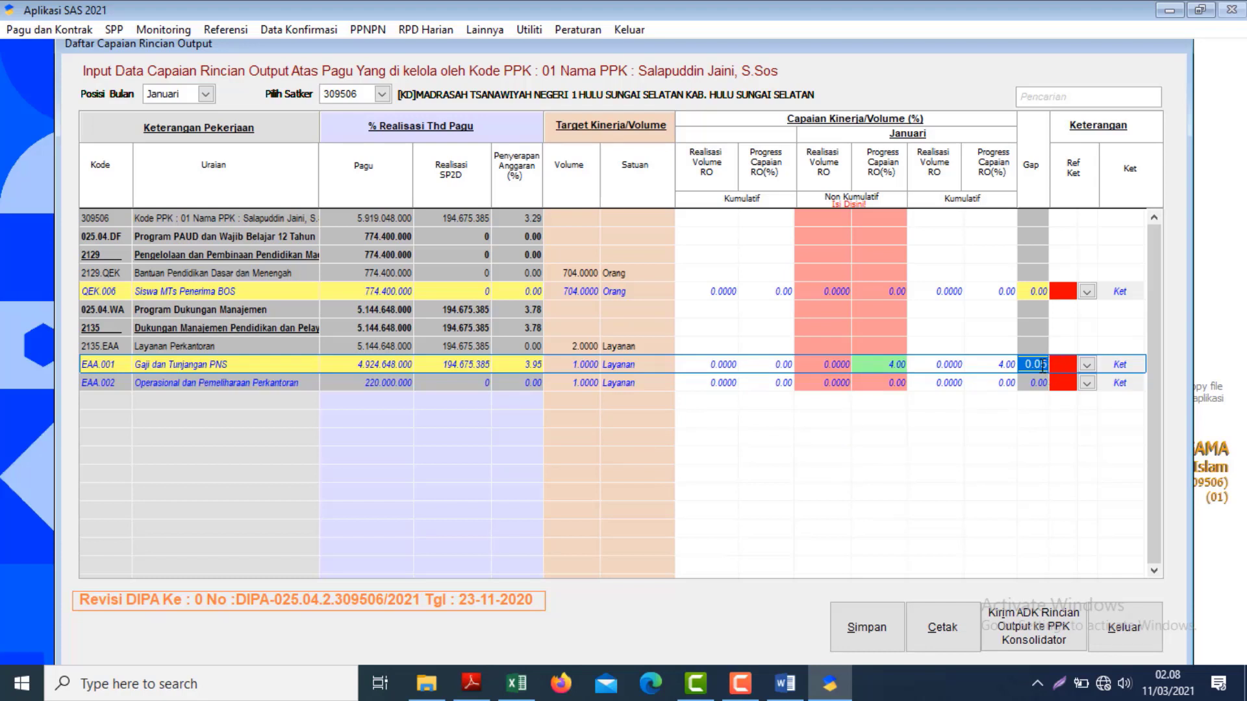
{"action": "left_click", "coordinate": [529, 370]}
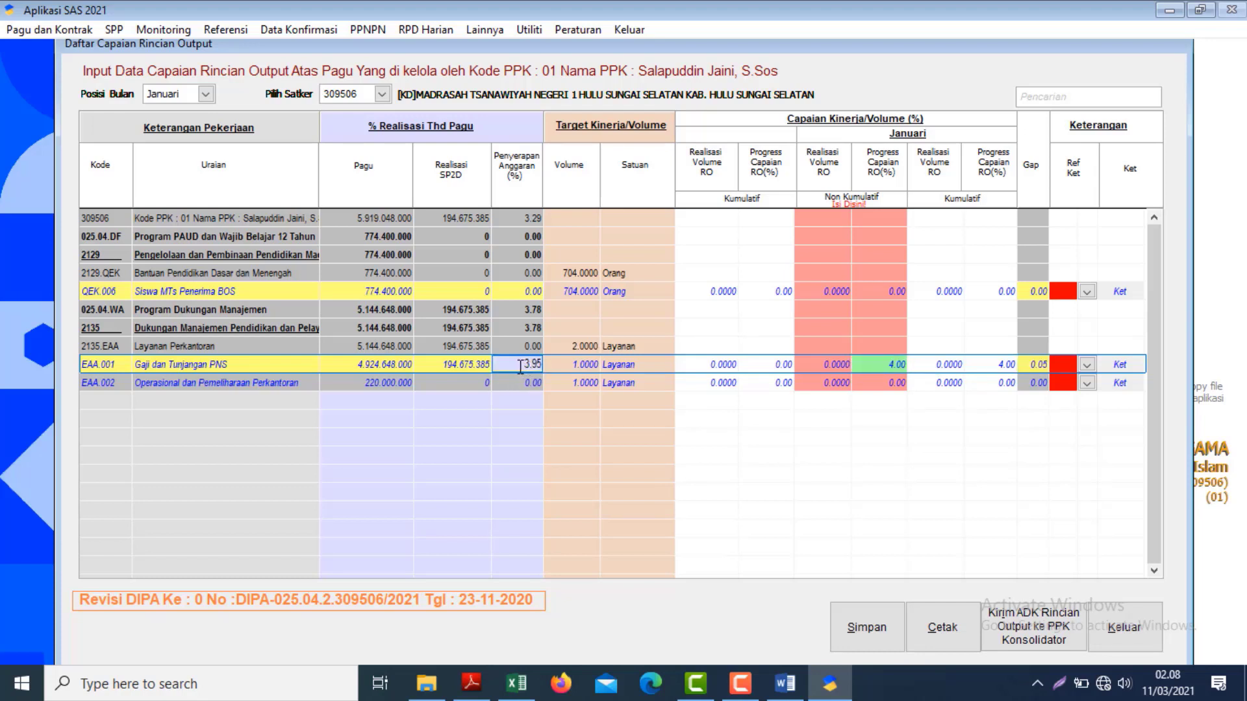
- Compare the Penyerapan Anggaran, January Progress Capaian RO and Gap values of EAA.001 Gaji dan Tunjangan PNS
{"action": "left_click_drag", "start_coordinate": [520, 366], "coordinate": [557, 367]}
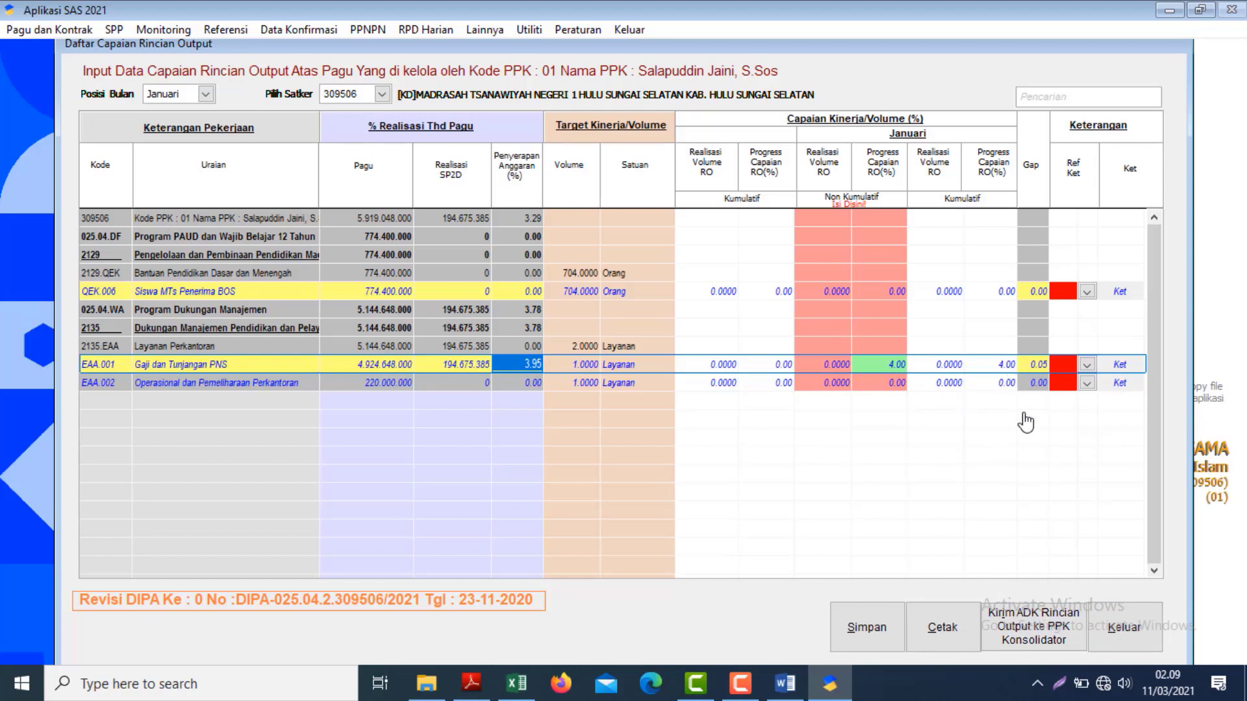
{"action": "left_click", "coordinate": [883, 373]}
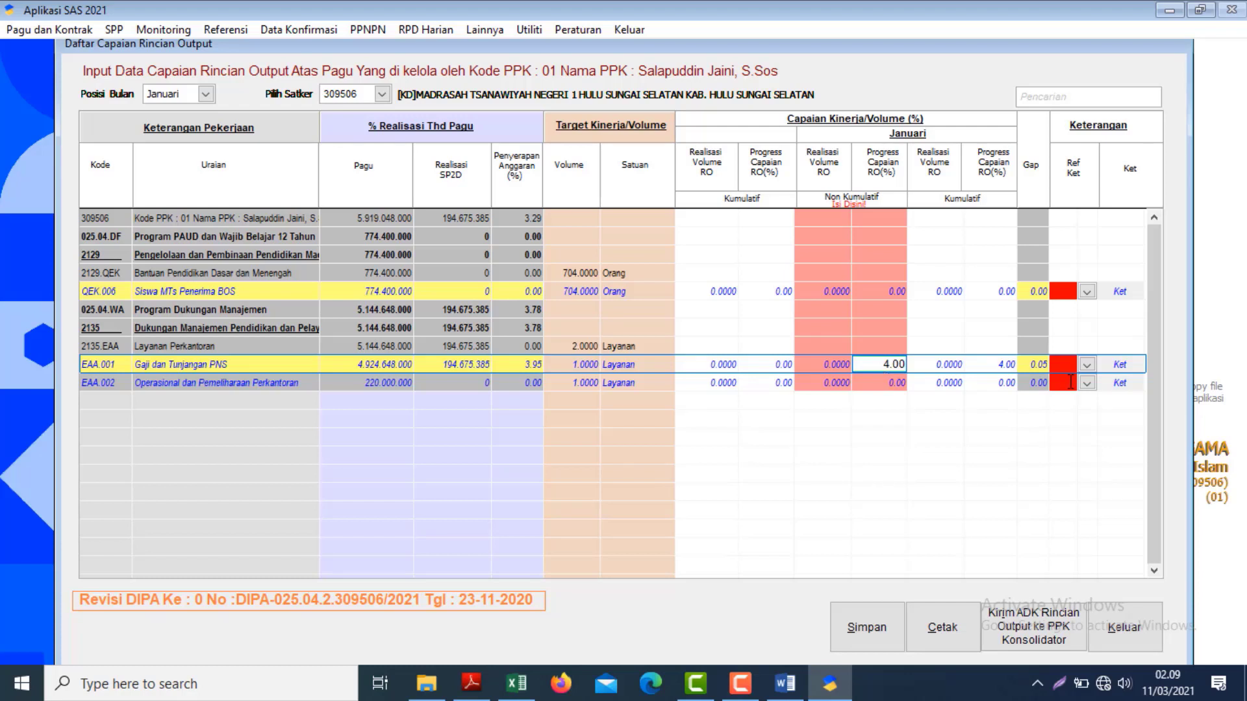
{"action": "left_click", "coordinate": [1043, 369]}
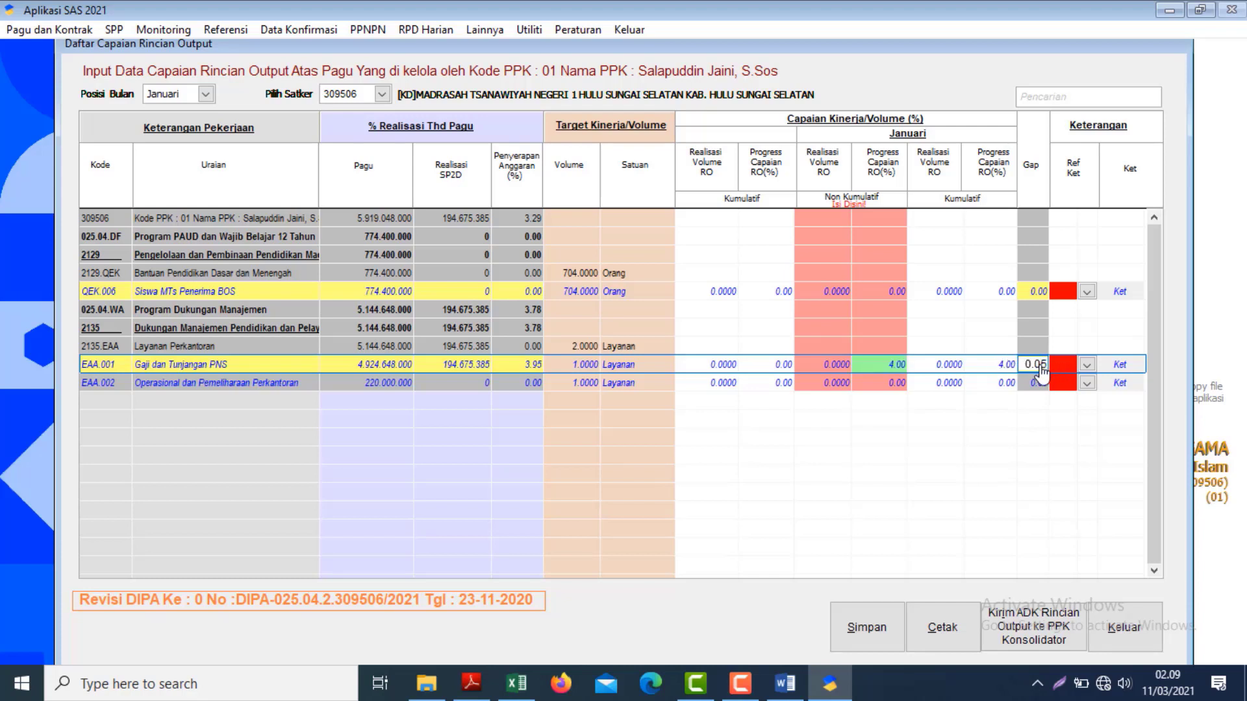
{"action": "left_click", "coordinate": [880, 368]}
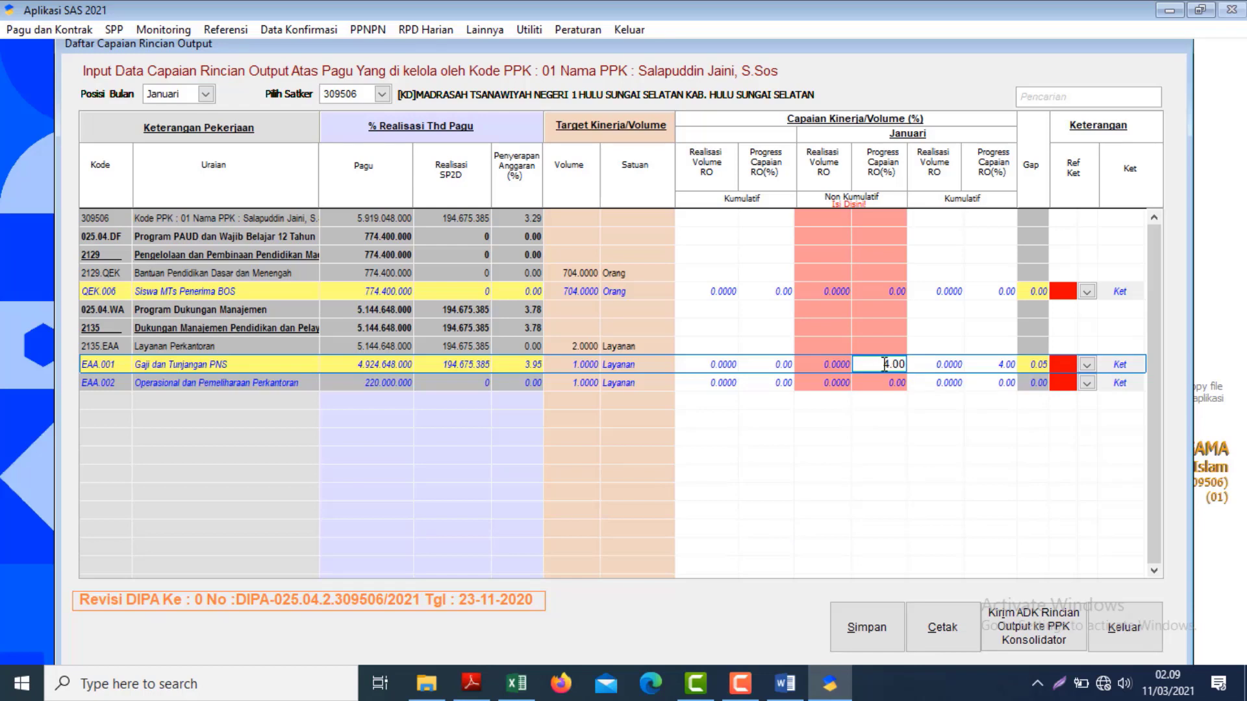
- Switch to the Word document output2021 and examine the Opsi 3 table of monthly pro rata PCRO and RVRO values
{"action": "mouse_move", "coordinate": [785, 683]}
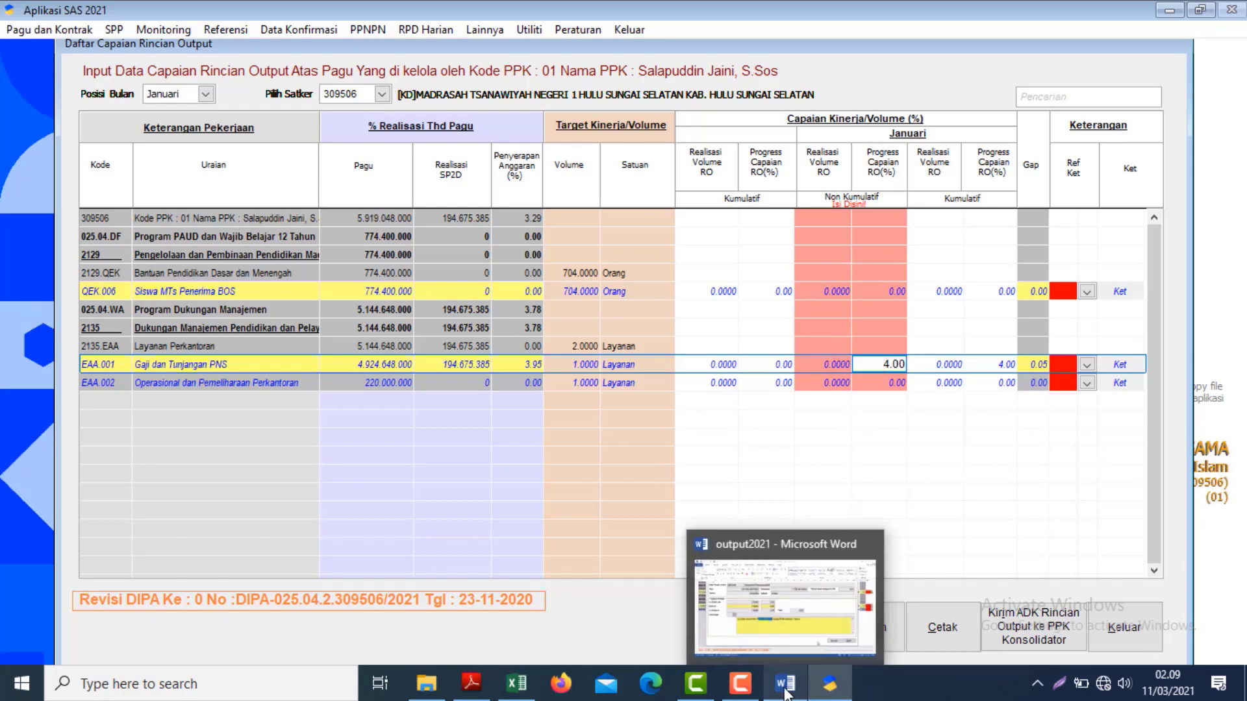
{"action": "left_click", "coordinate": [848, 563]}
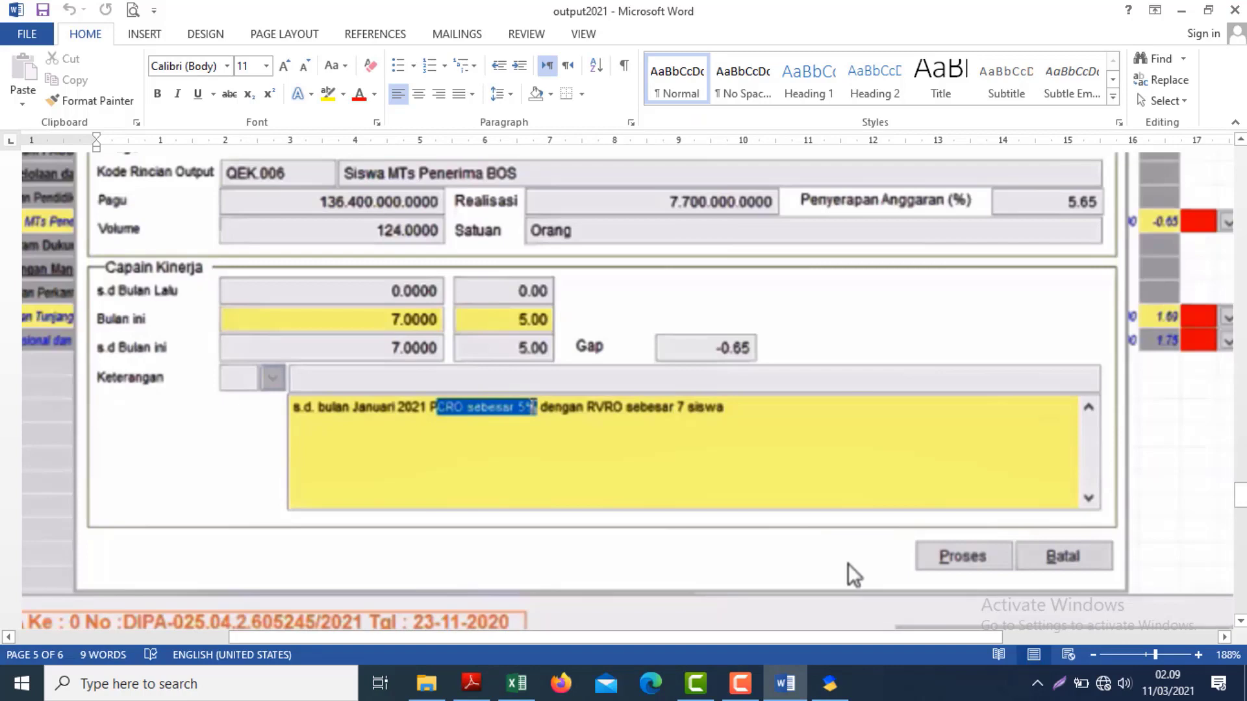
{"action": "scroll", "coordinate": [848, 564], "scroll_direction": "up", "scroll_amount": 15}
{"action": "scroll", "coordinate": [628, 390], "scroll_direction": "up", "scroll_amount": 15}
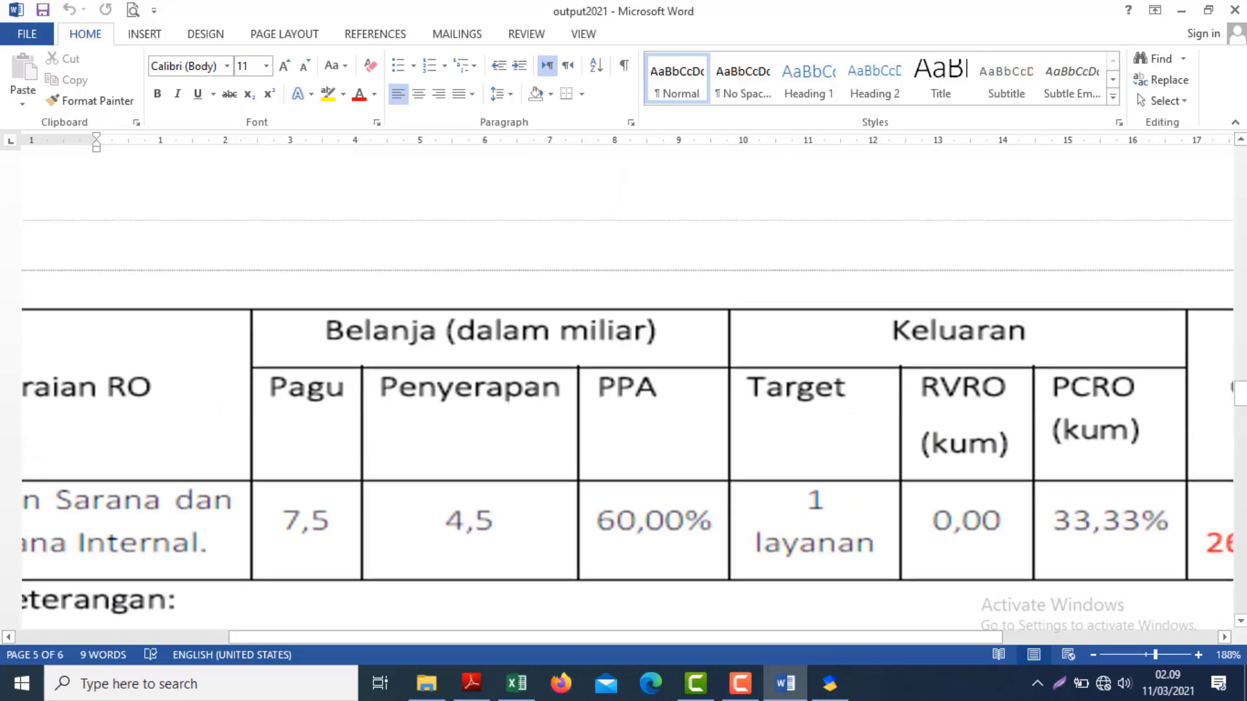
{"action": "scroll", "coordinate": [628, 390], "scroll_direction": "up", "scroll_amount": 5}
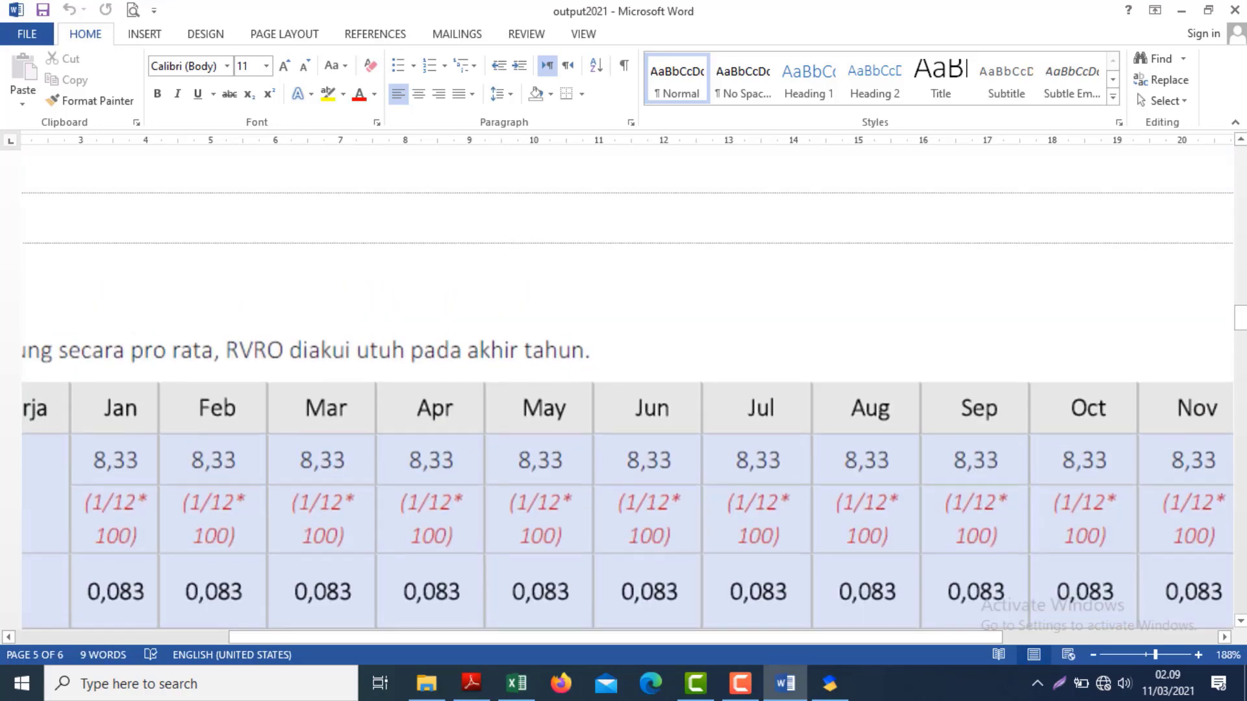
{"action": "left_click_drag", "start_coordinate": [1155, 656], "coordinate": [1146, 655]}
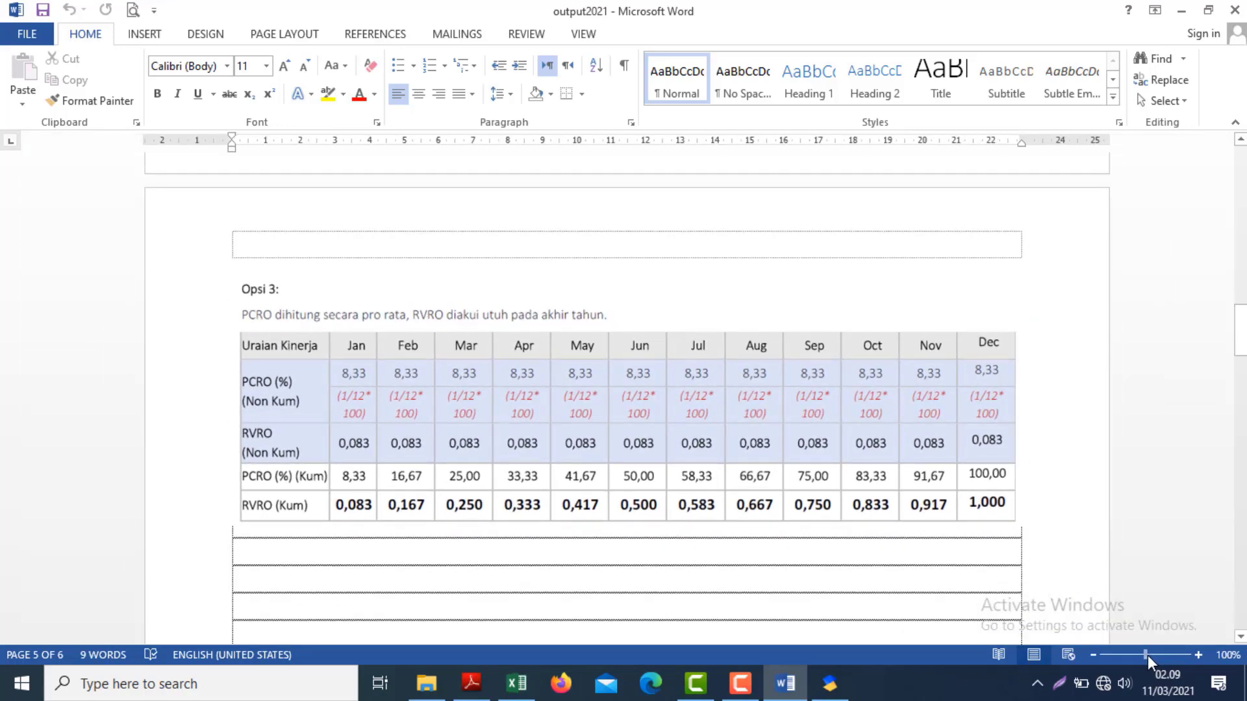
{"action": "left_click_drag", "start_coordinate": [1148, 656], "coordinate": [1151, 656]}
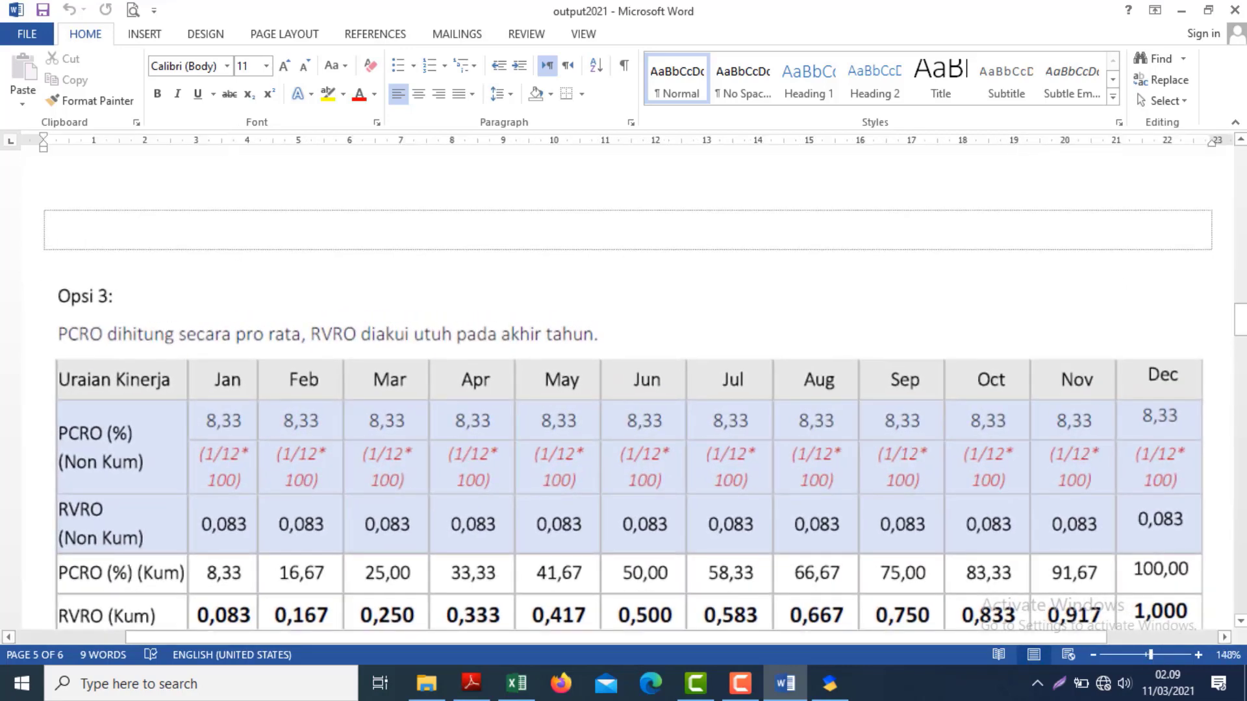
{"action": "left_click_drag", "start_coordinate": [1243, 338], "coordinate": [1243, 344]}
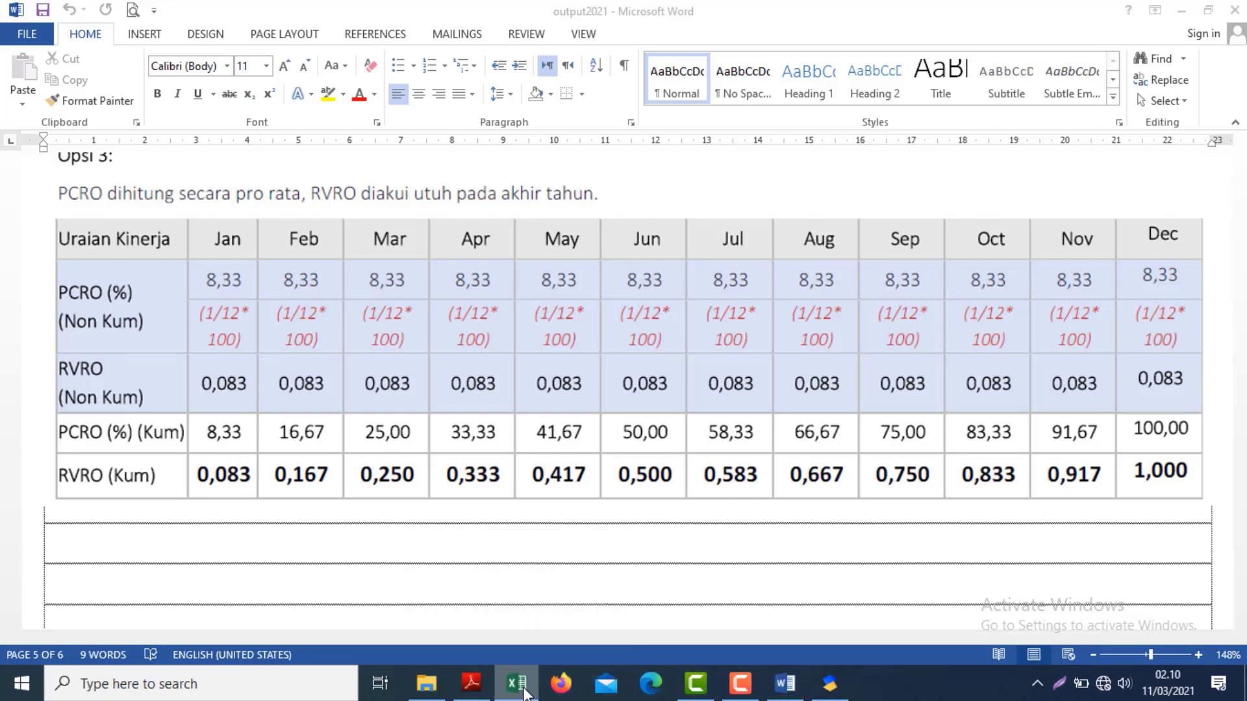
- Switch to the Excel workbook Book1 and enter 8,33 in cell H13
{"action": "left_click", "coordinate": [518, 685]}
{"action": "left_click", "coordinate": [807, 480]}
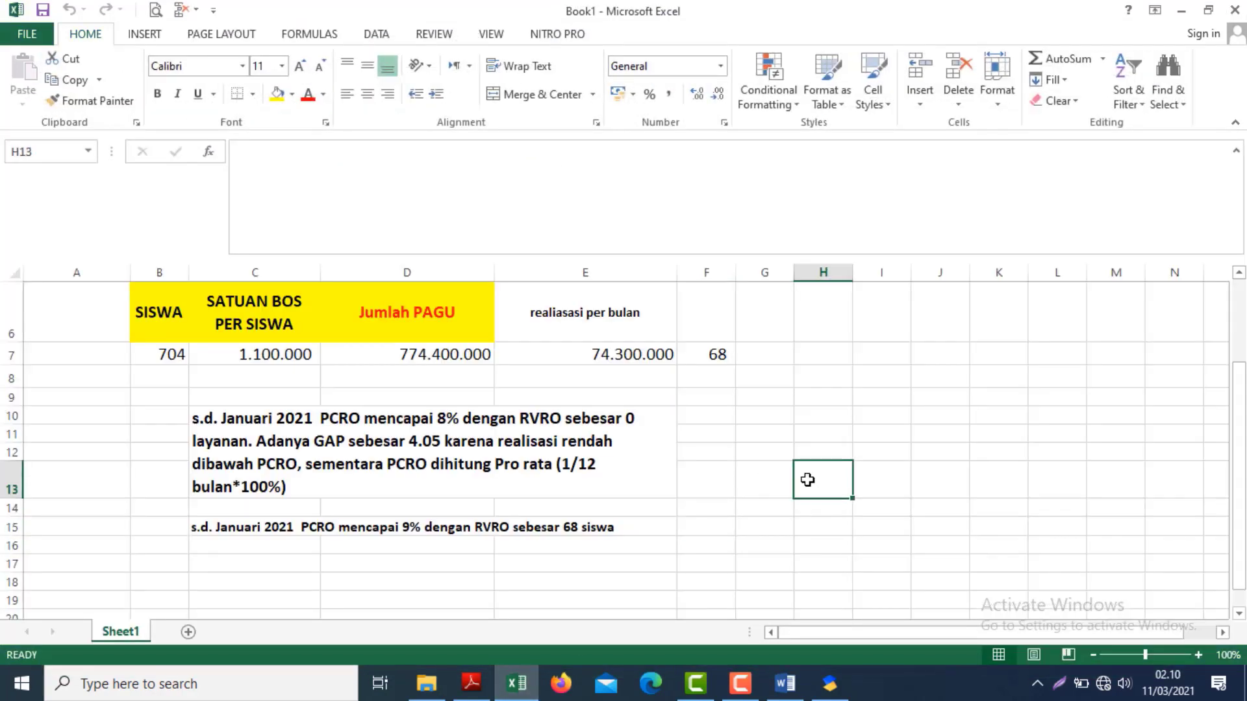
{"action": "type", "text": "8,33"}
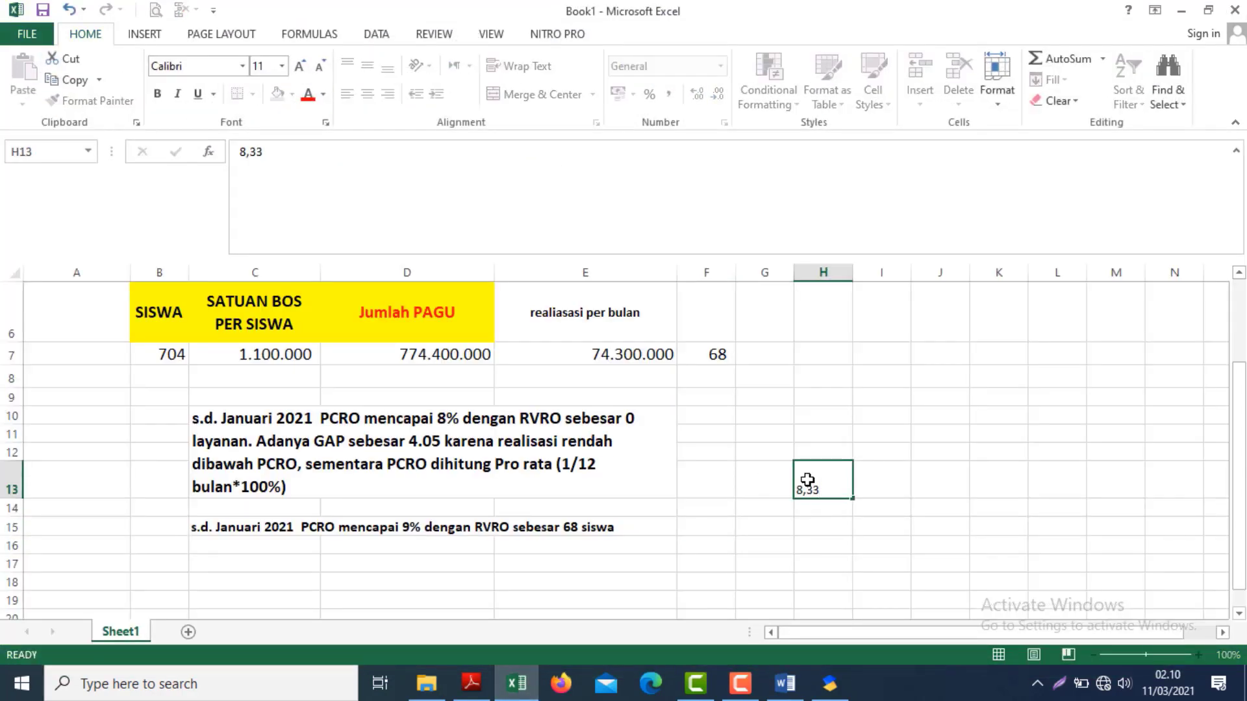
{"action": "key", "text": "Tab"}
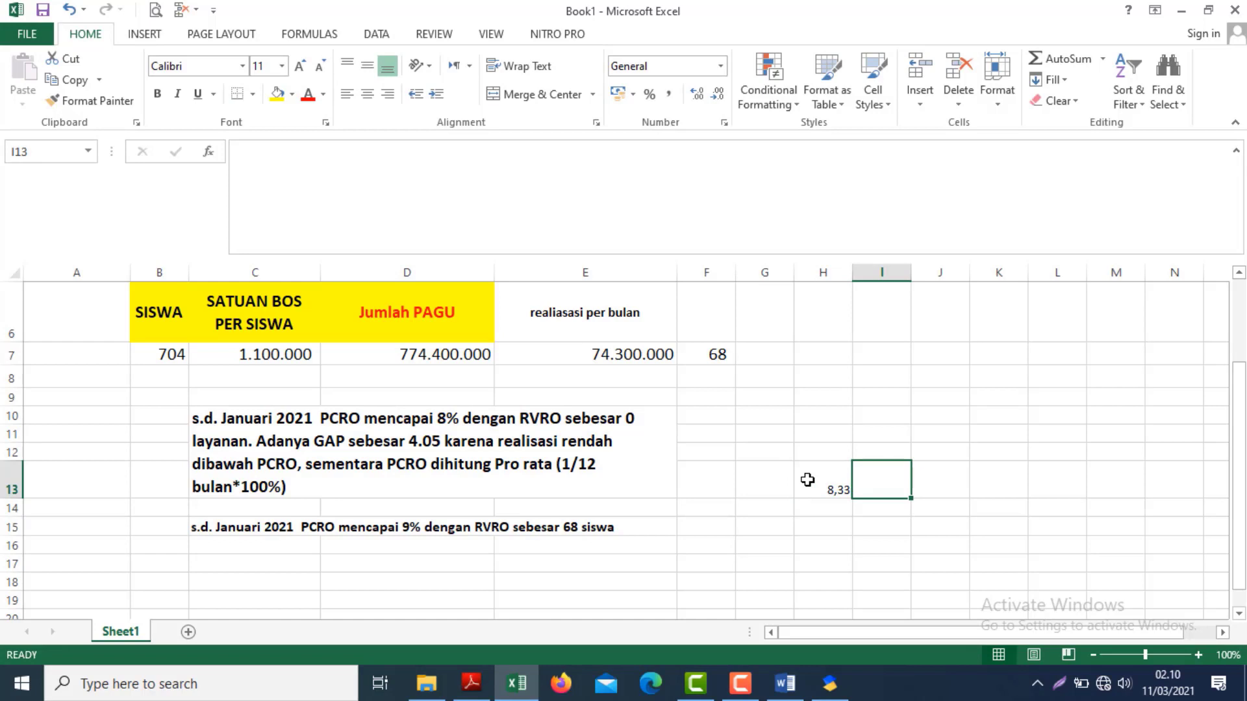
- Label cell J12 "Feb Kum" and enter 16,67 below it in J13, taken from the Word table
{"action": "key", "text": "Right"}
{"action": "key", "text": "Up"}
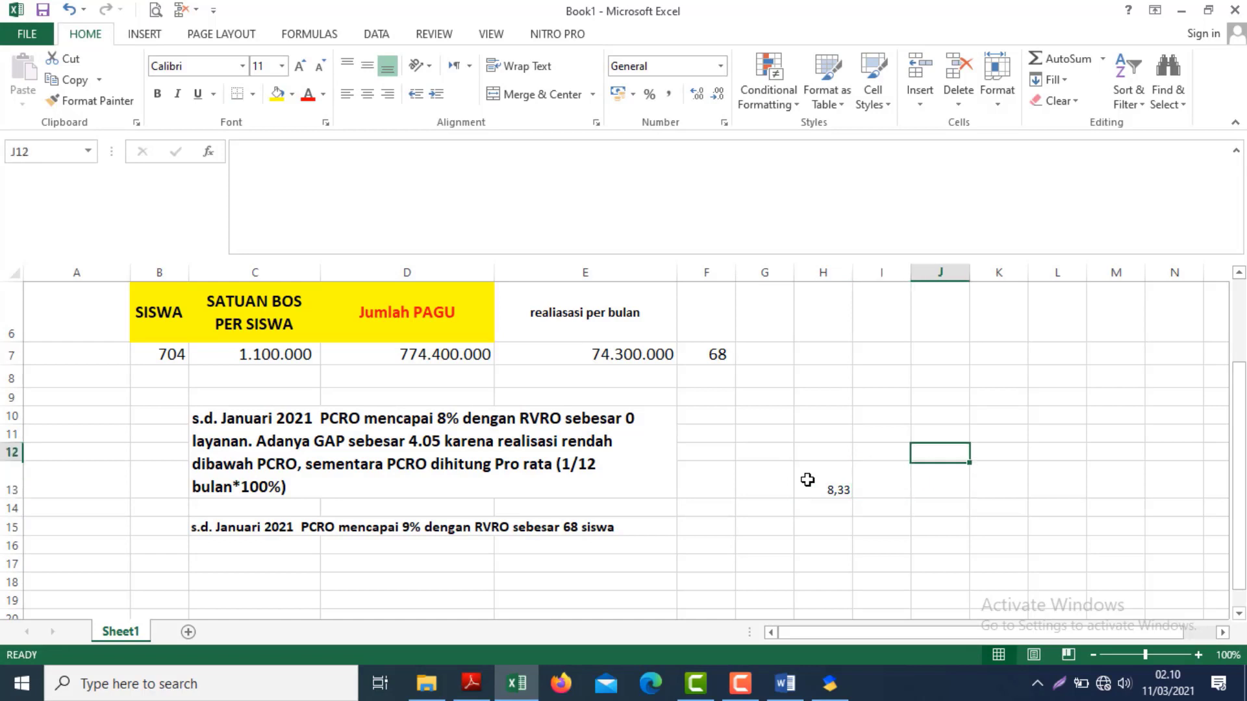
{"action": "type", "text": "Fw"}
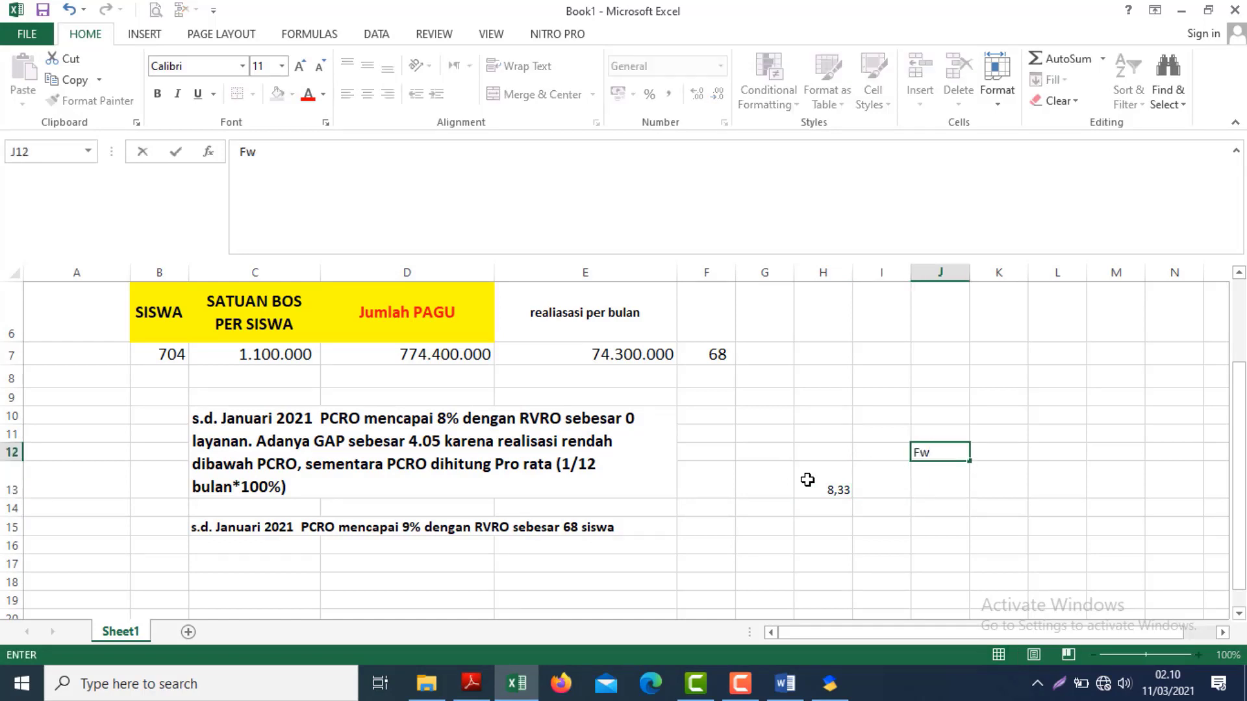
{"action": "type", "text": "e"}
{"action": "key", "text": "BackSpace"}
{"action": "key", "text": "BackSpace"}
{"action": "type", "text": "eb KUm"}
{"action": "key", "text": "Return"}
{"action": "key", "text": "alt+Tab"}
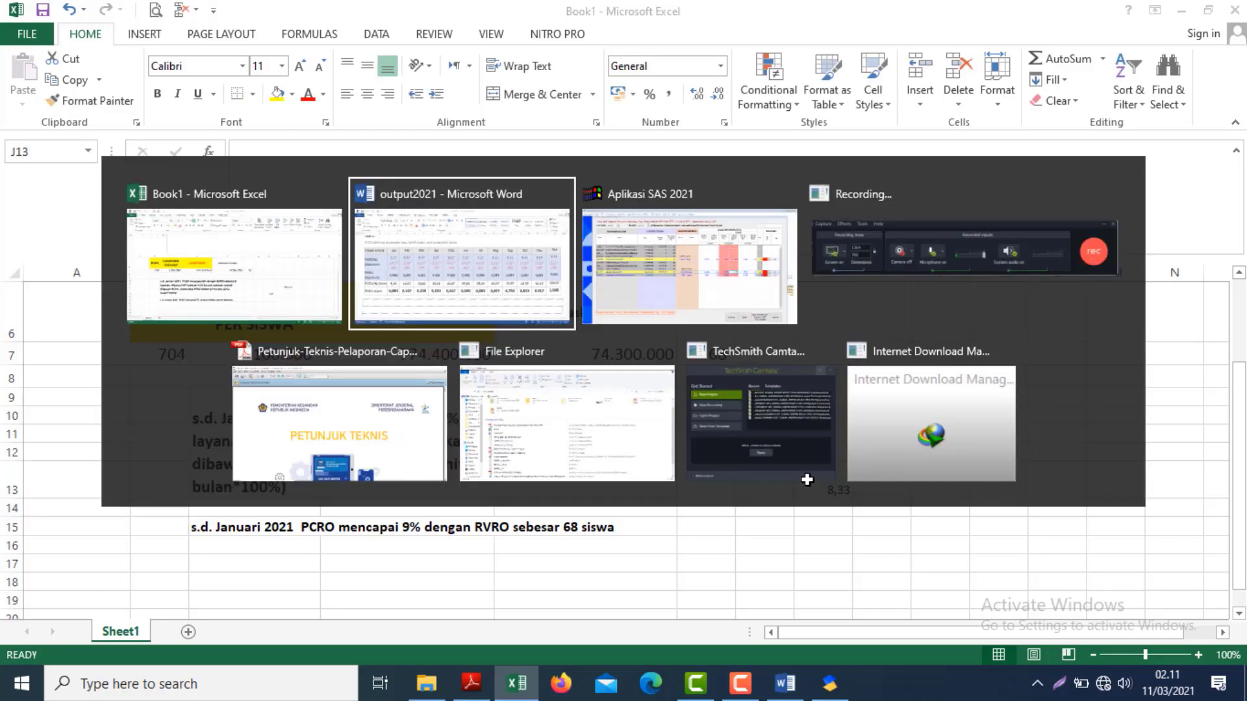
{"action": "key", "text": "alt+Tab"}
{"action": "type", "text": "16,67"}
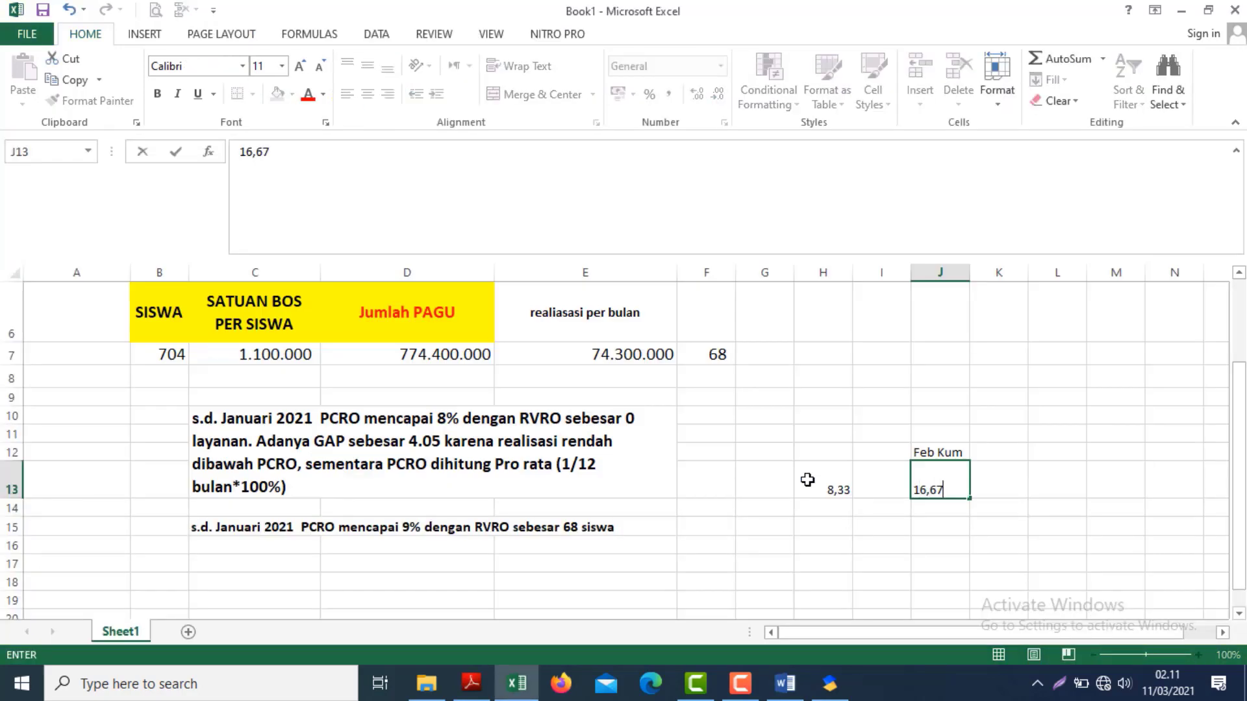
{"action": "key", "text": "Return"}
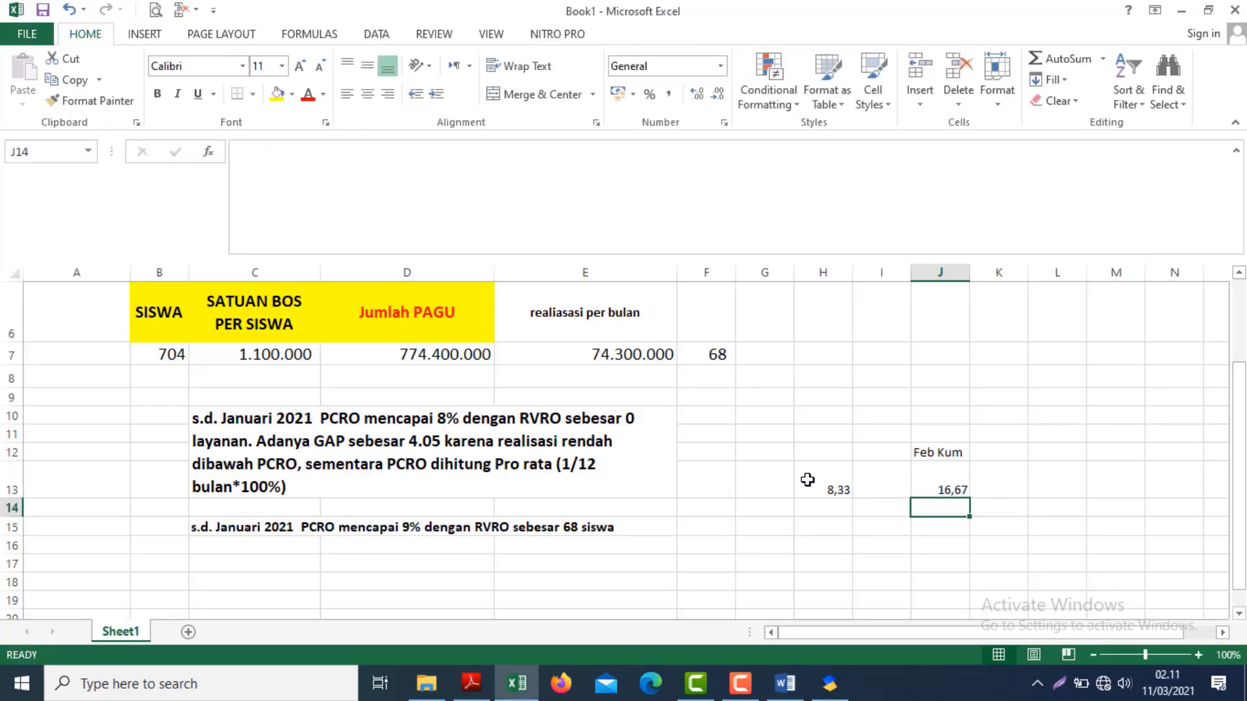
- Label cell H12 "Non Kum Jan" and widen column H to fit the text
{"action": "key", "text": "Up"}
{"action": "key", "text": "Left"}
{"action": "key", "text": "Up"}
{"action": "key", "text": "Left"}
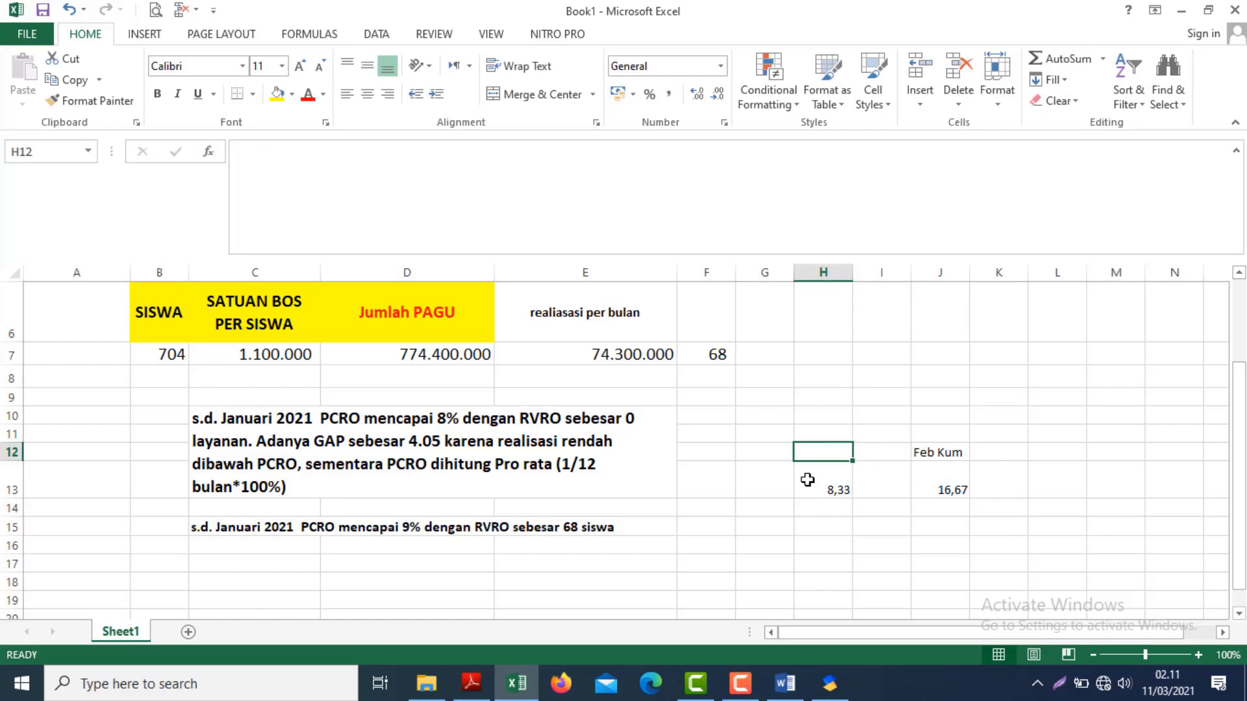
{"action": "type", "text": "Non"}
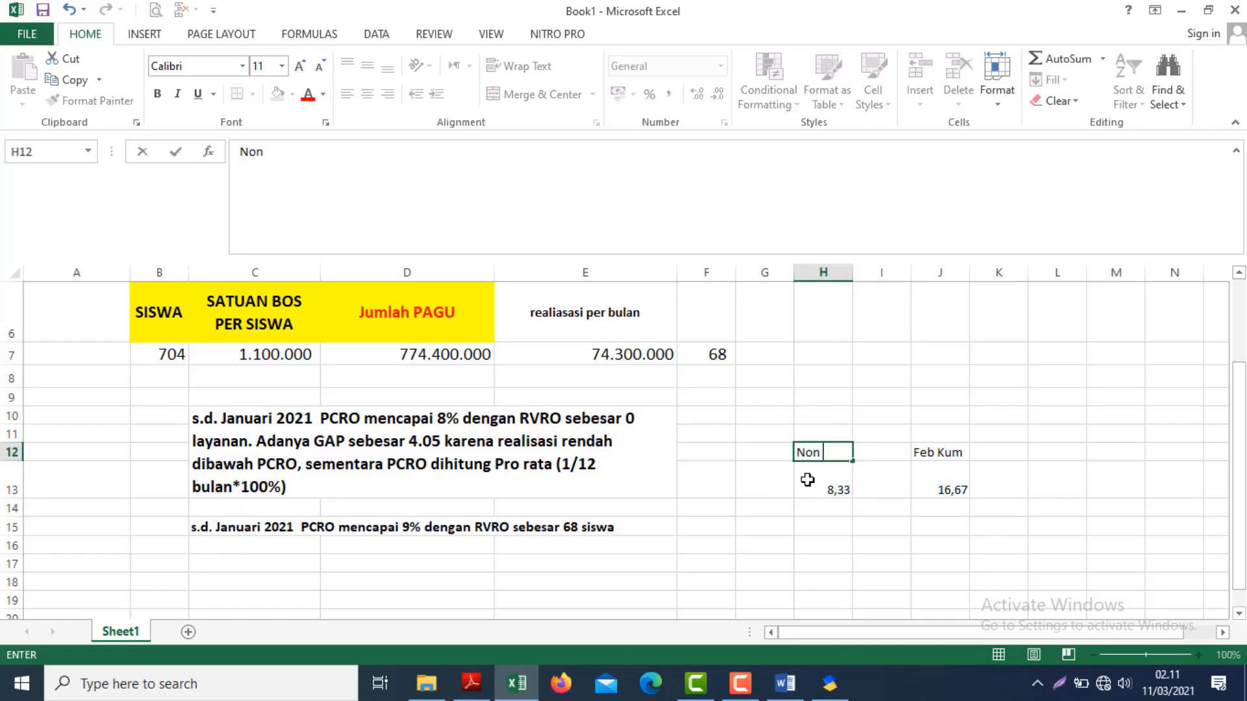
{"action": "type", "text": " J"}
{"action": "key", "text": "BackSpace"}
{"action": "type", "text": "Kum Jan"}
{"action": "key", "text": "Return"}
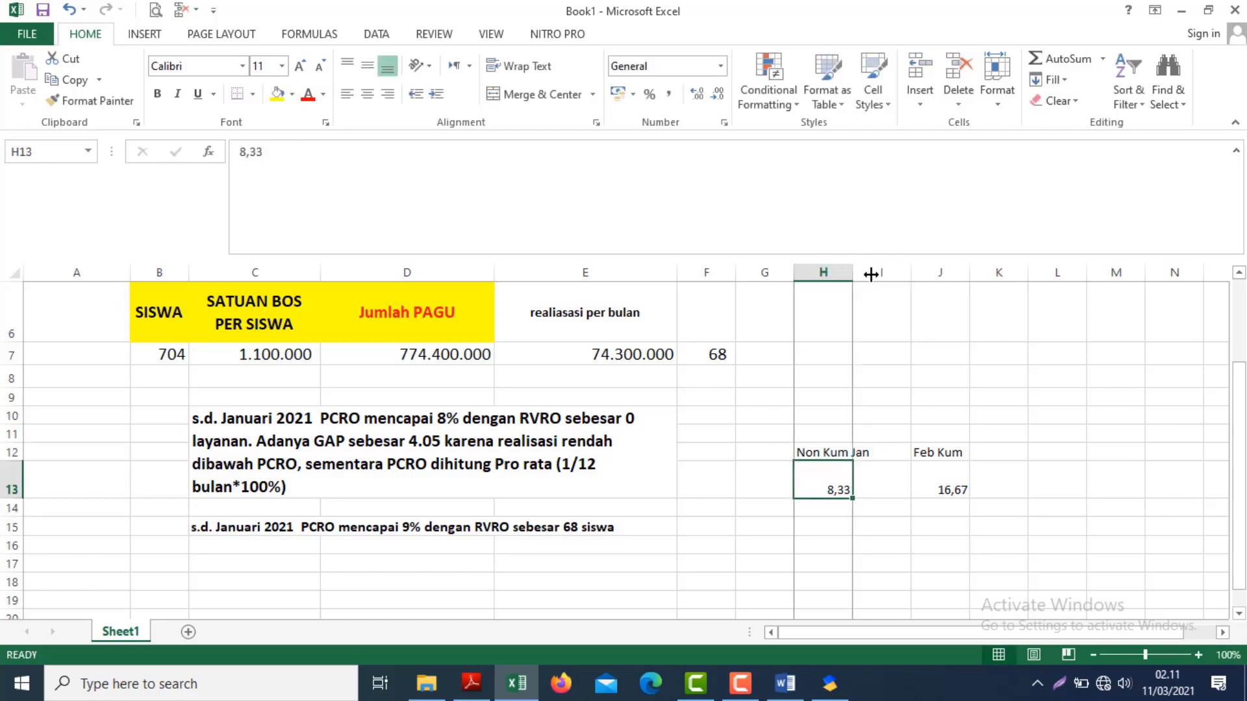
{"action": "left_click_drag", "start_coordinate": [853, 273], "coordinate": [874, 273]}
- Copy the H12 label into I12, widen column I and change the copied text to "Non Kum Feb"
{"action": "left_click", "coordinate": [819, 448]}
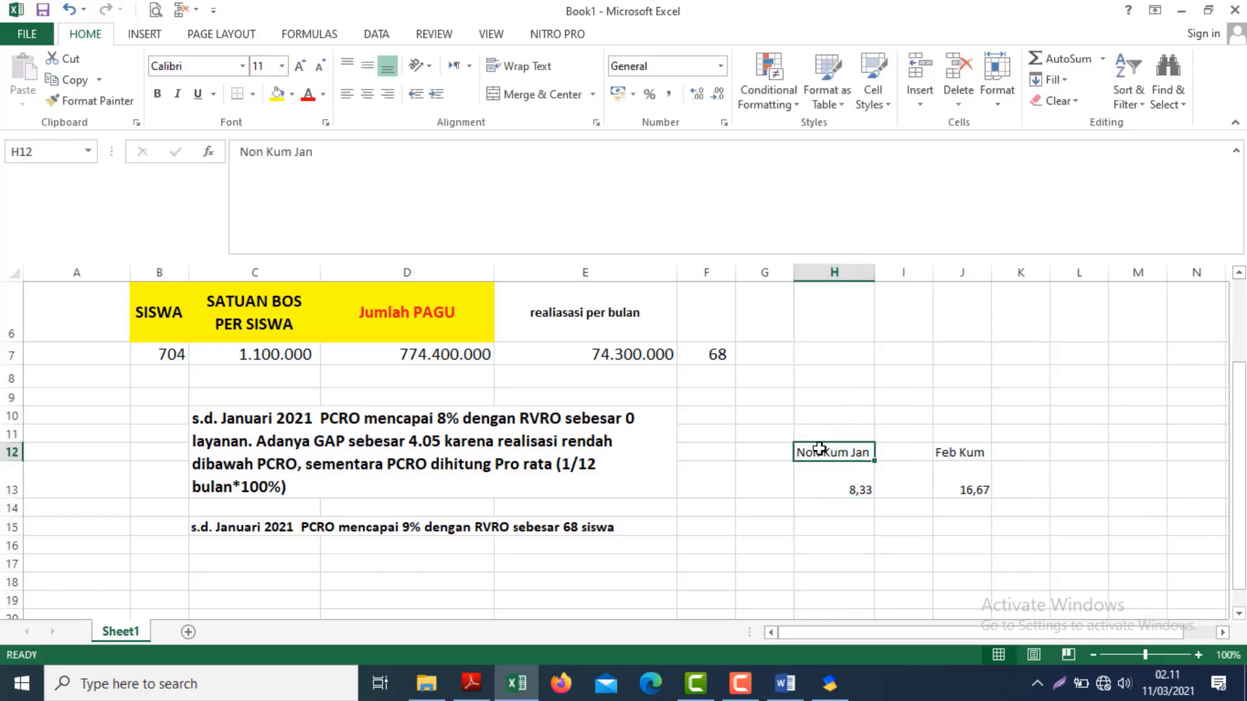
{"action": "key", "text": "ctrl+c"}
{"action": "key", "text": "Right"}
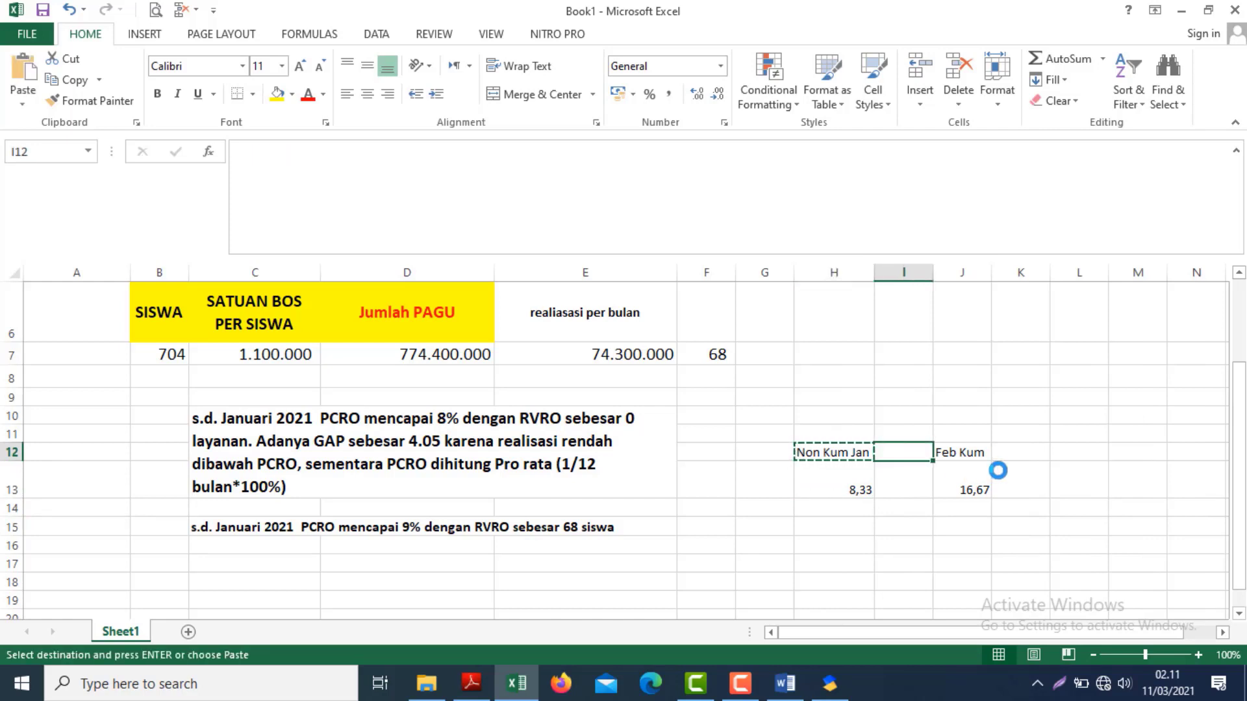
{"action": "key", "text": "ctrl+v"}
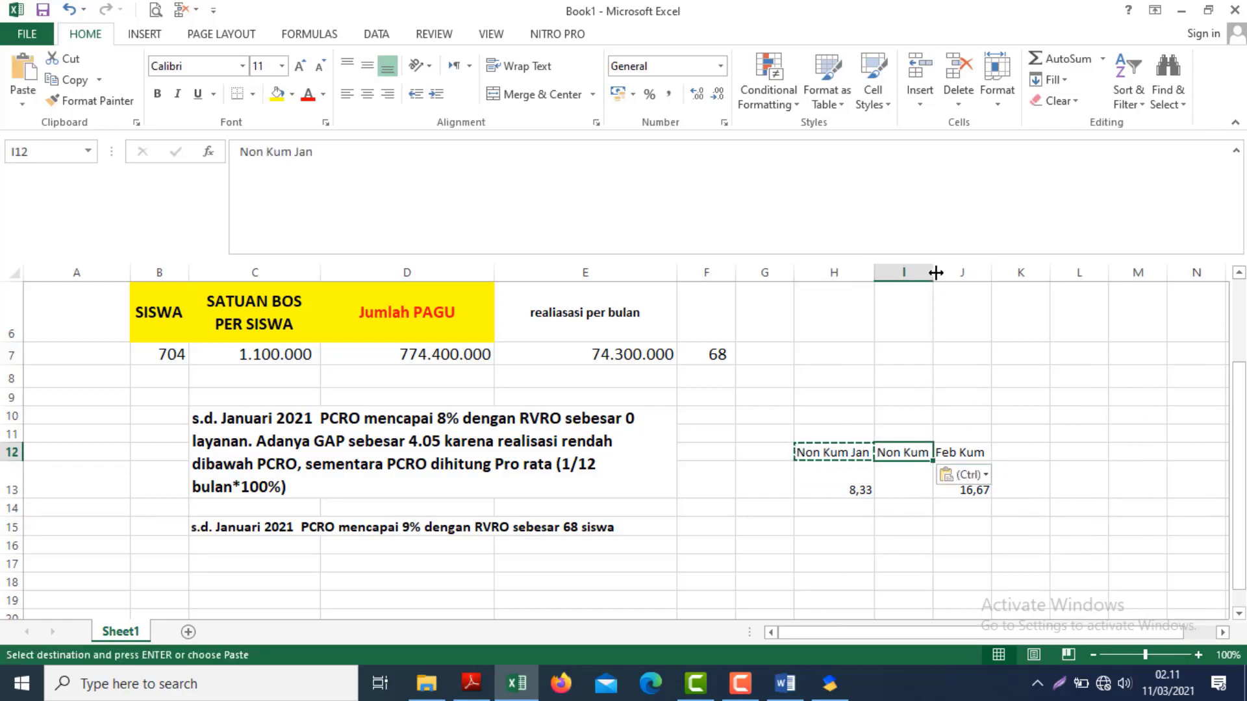
{"action": "left_click_drag", "start_coordinate": [936, 273], "coordinate": [974, 273]}
{"action": "key", "text": "Escape"}
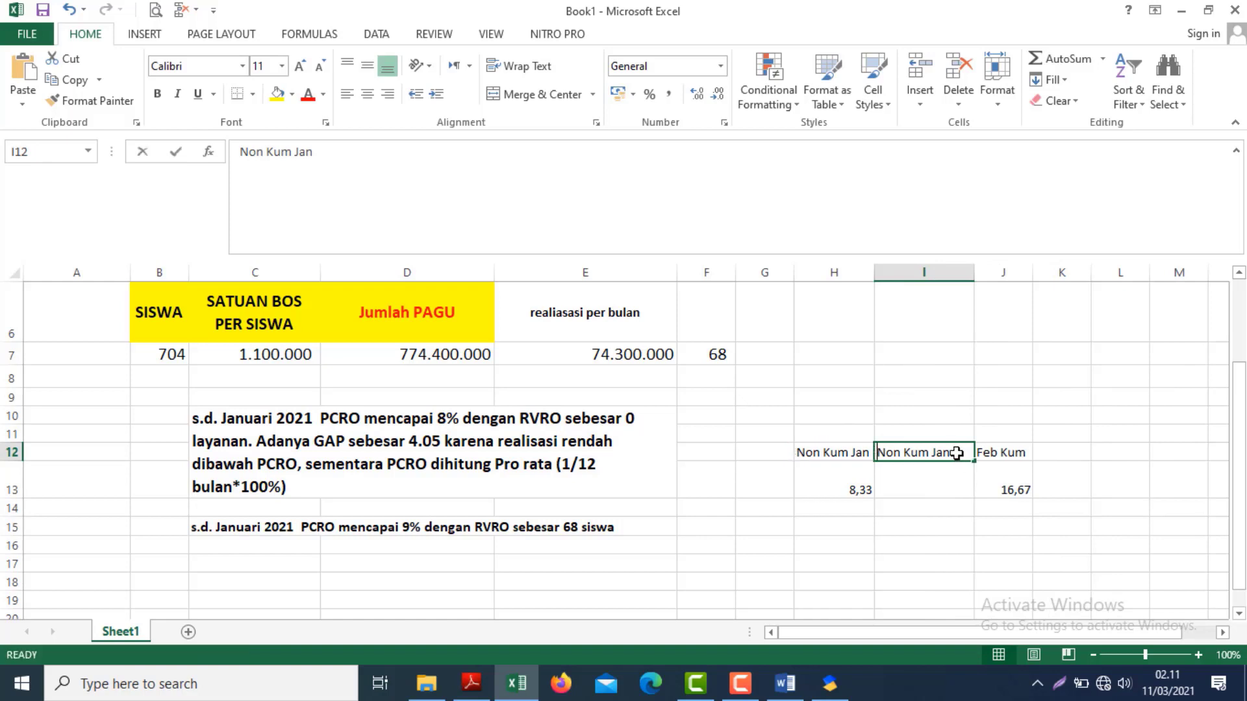
{"action": "double_click", "coordinate": [956, 452]}
{"action": "key", "text": "BackSpace"}
{"action": "key", "text": "BackSpace"}
{"action": "key", "text": "BackSpace"}
{"action": "type", "text": "FE"}
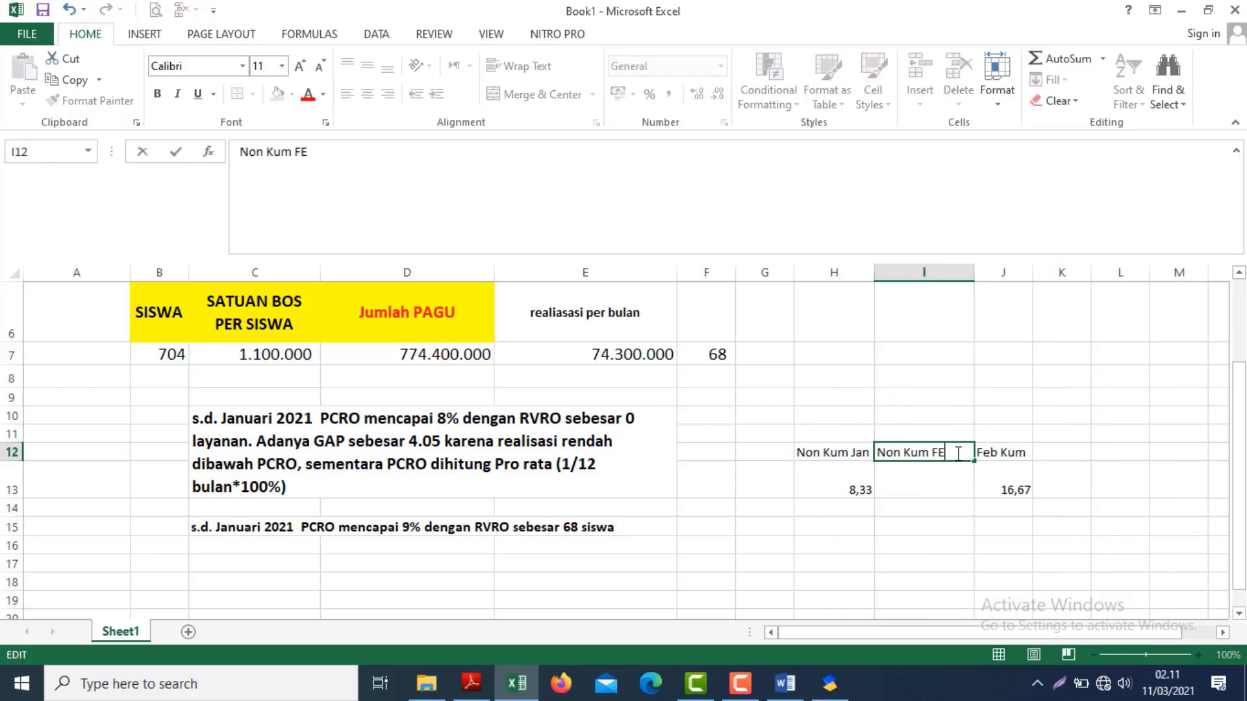
{"action": "type", "text": "b"}
{"action": "key", "text": "Return"}
- Enter 8,34 in cell I13 as the non-cumulative February value
{"action": "left_click", "coordinate": [1023, 494]}
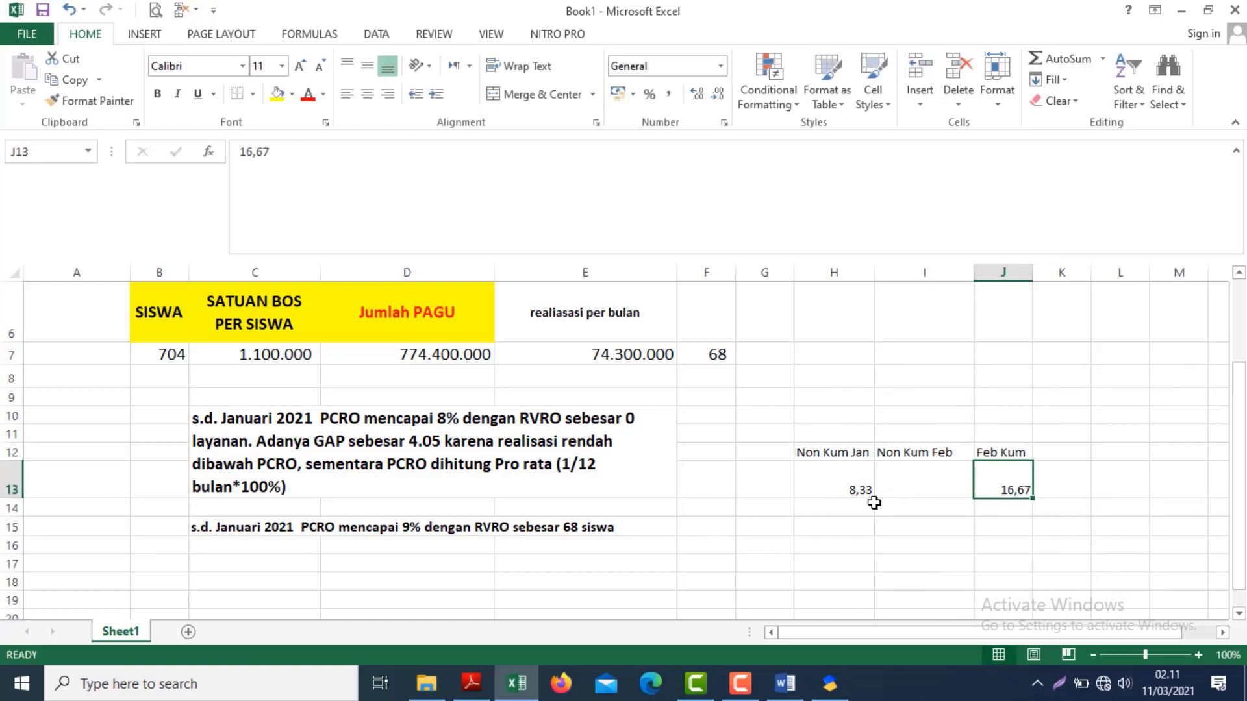
{"action": "left_click", "coordinate": [841, 493]}
{"action": "left_click", "coordinate": [912, 473]}
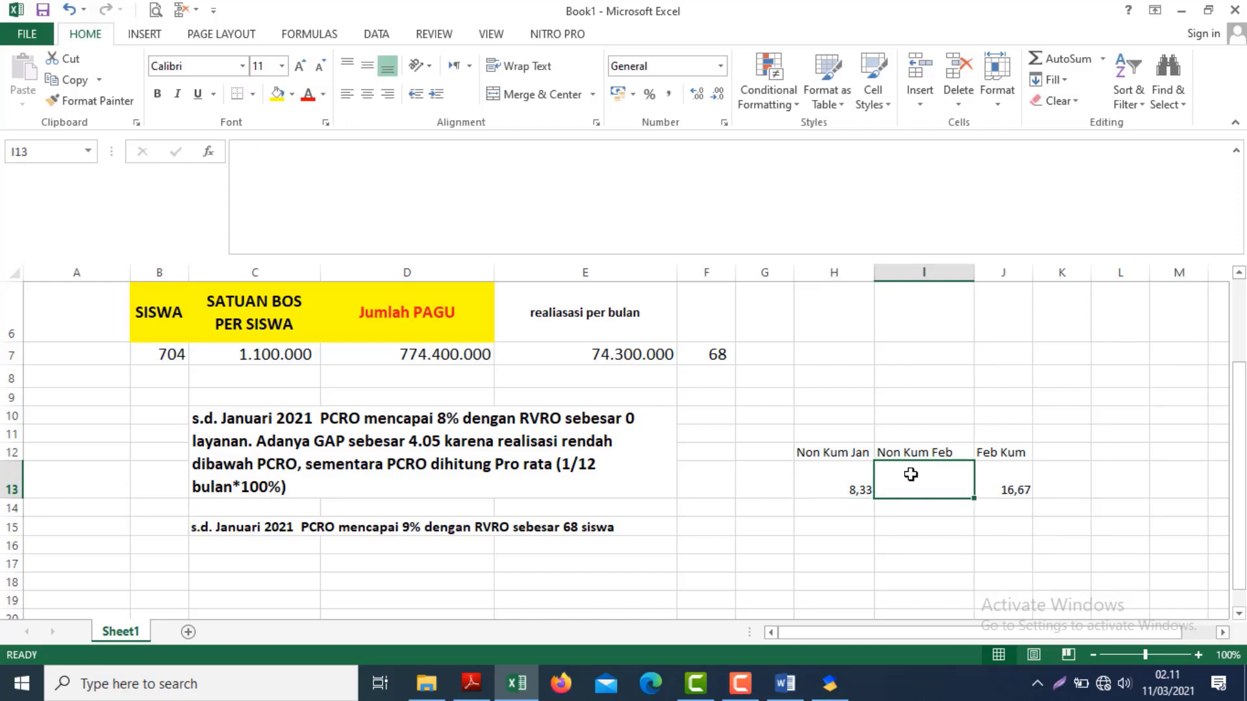
{"action": "type", "text": "8,34"}
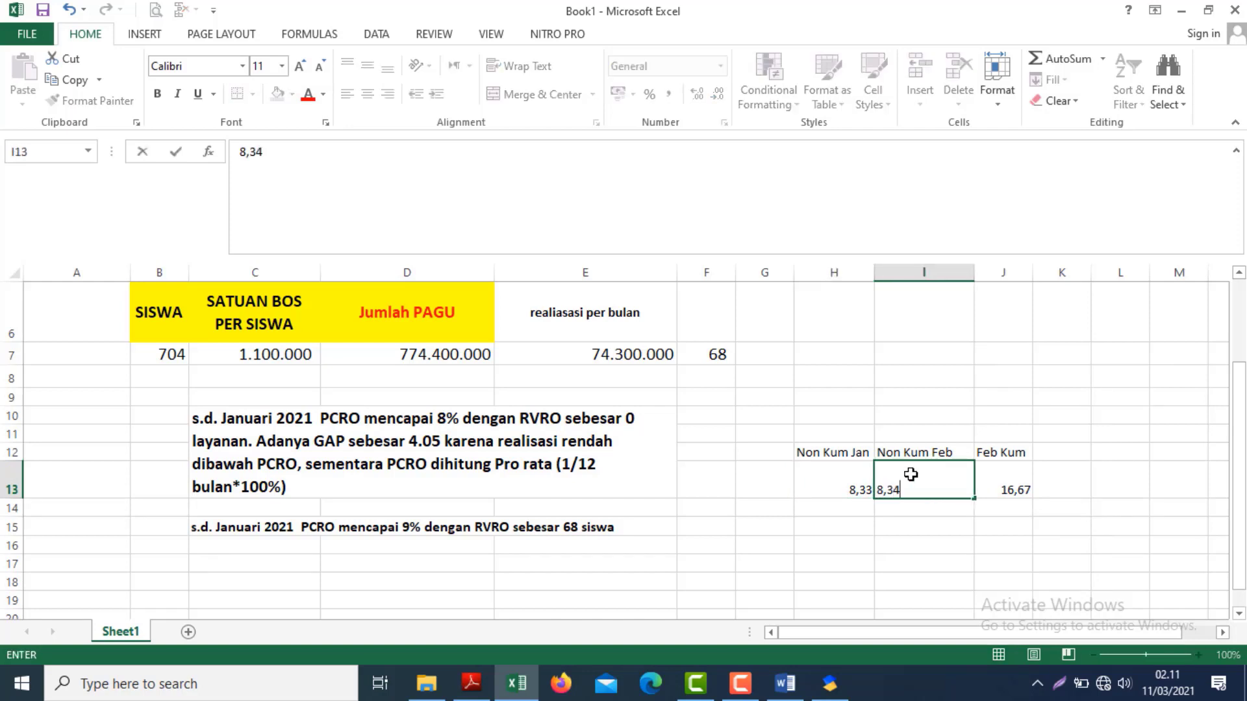
{"action": "key", "text": "Return"}
- Compare the non-cumulative January and February values in row 13 with the cumulative February value
{"action": "left_click", "coordinate": [911, 474]}
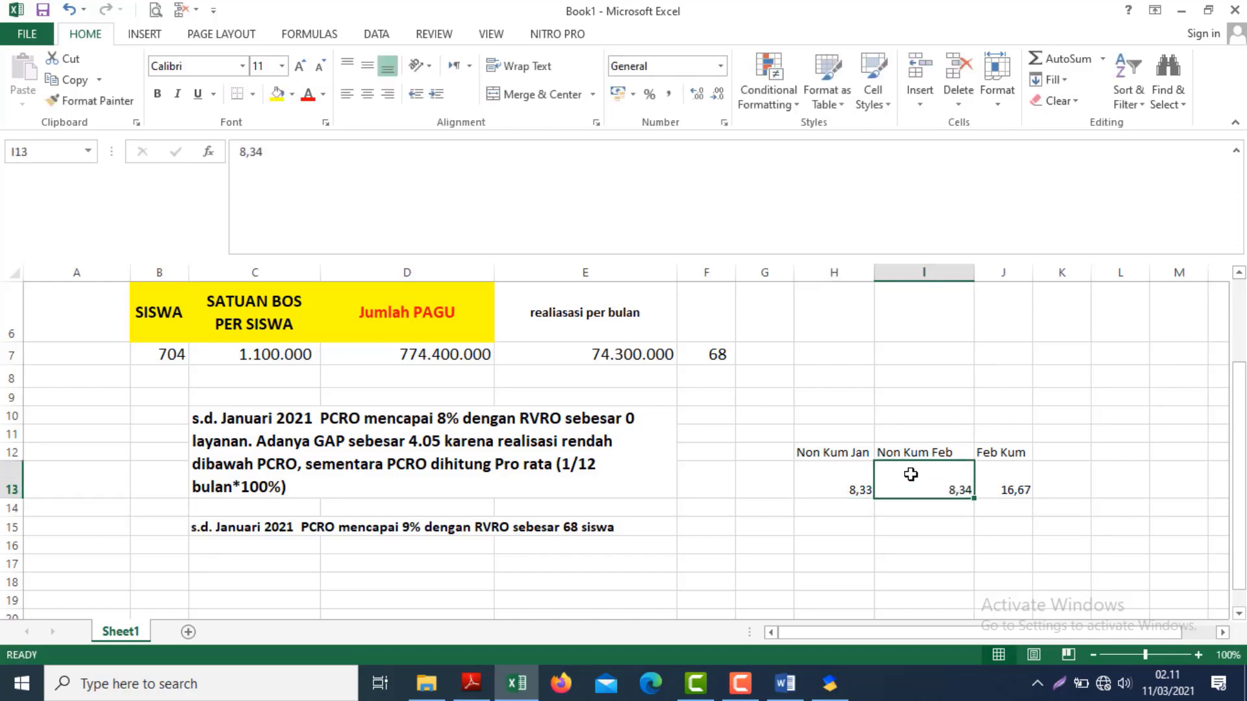
{"action": "key", "text": "Left"}
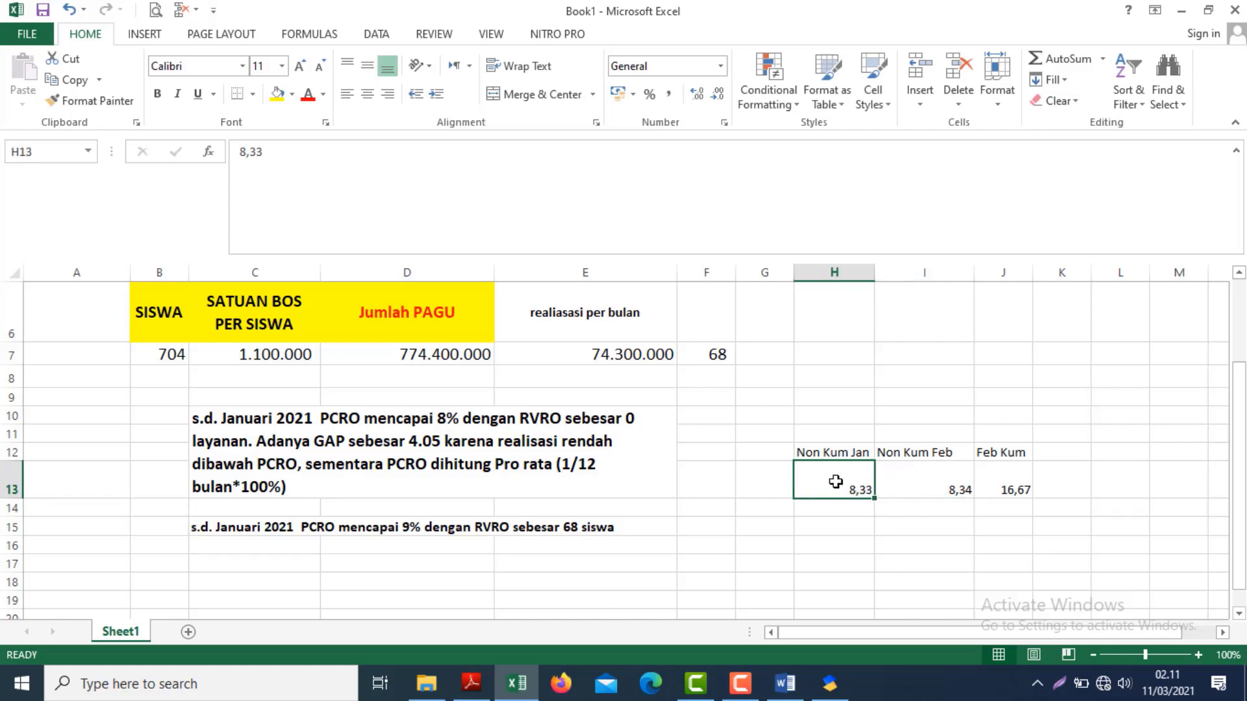
{"action": "left_click", "coordinate": [1030, 490]}
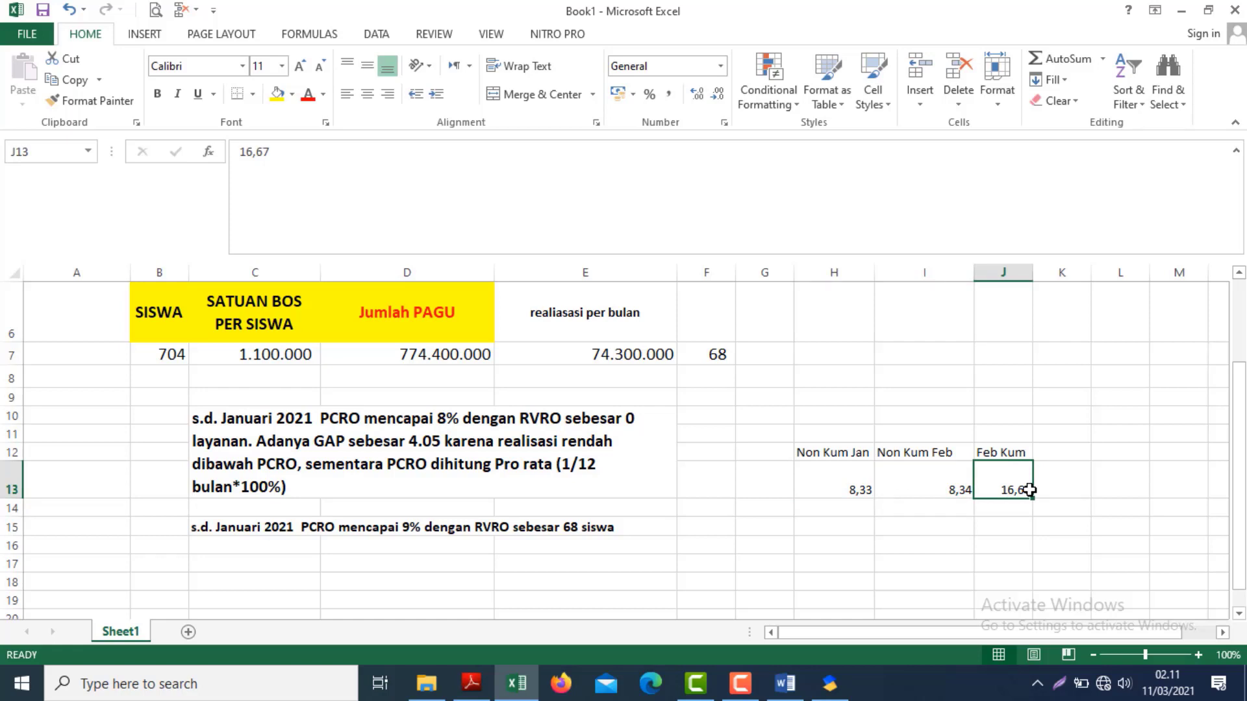
{"action": "left_click", "coordinate": [844, 492]}
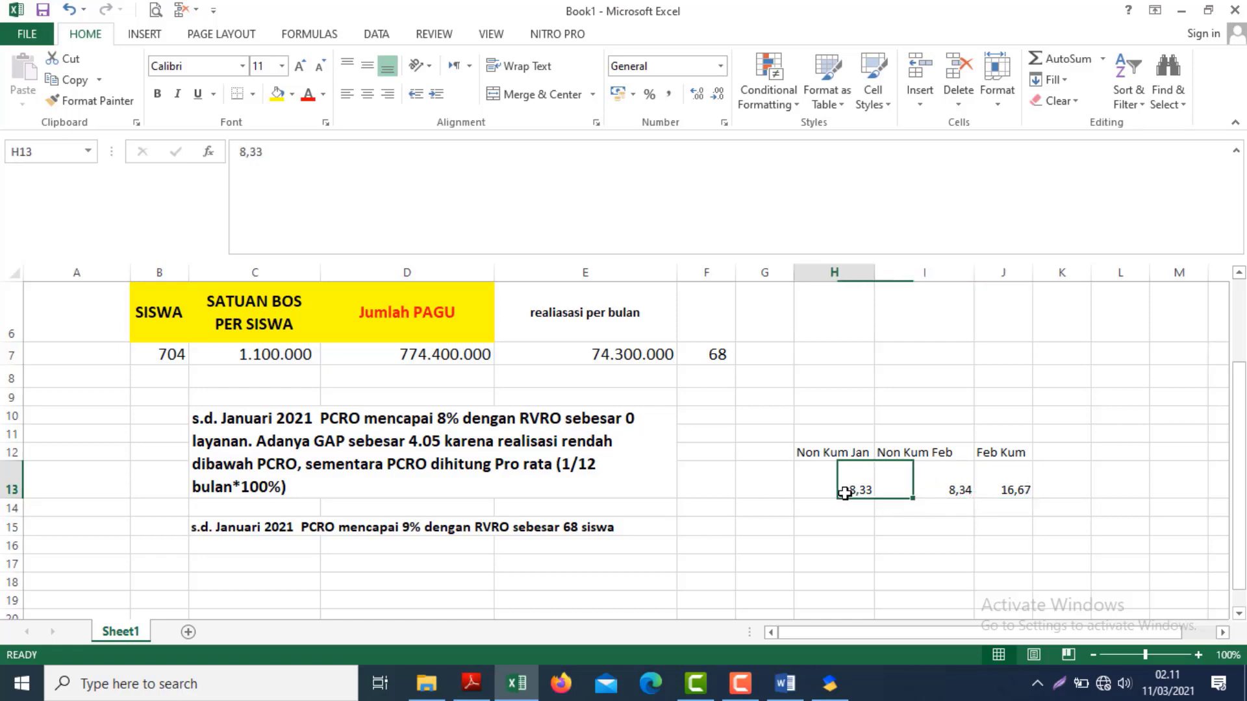
{"action": "left_click", "coordinate": [1022, 495]}
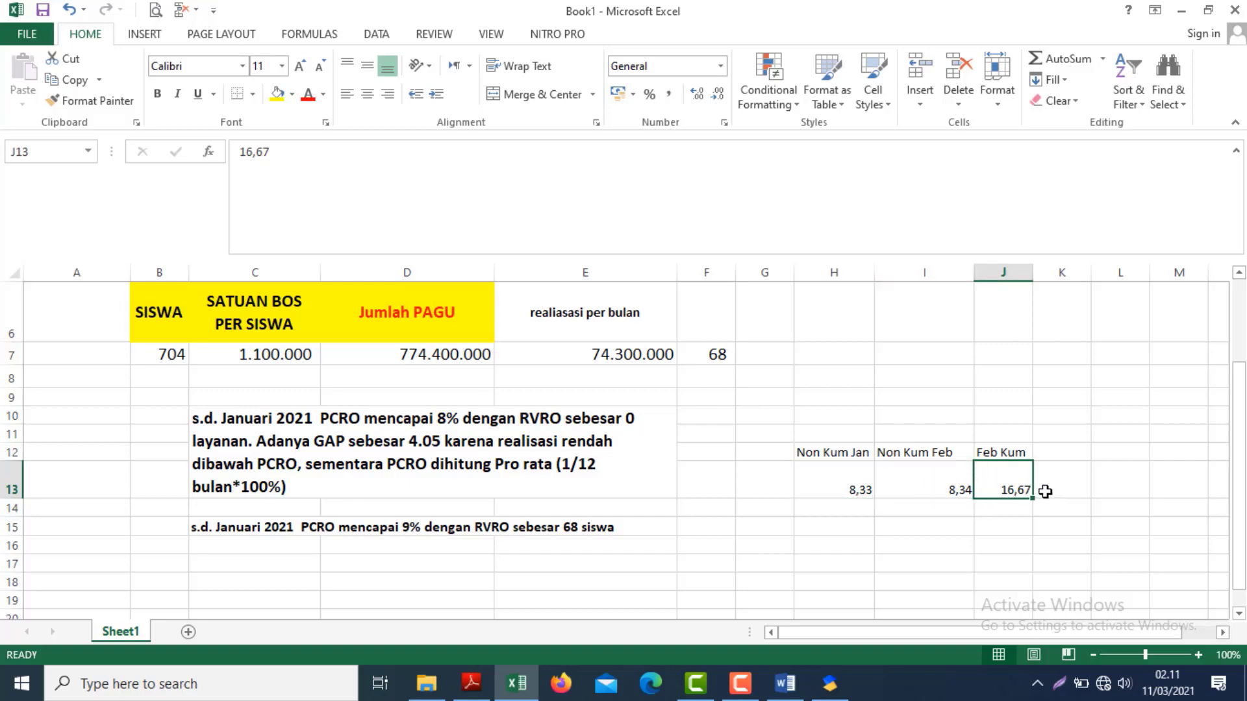
- Check the guide's cumulative February PCRO in the Option 3 table against the February values in row 13 of the Excel sheet
{"action": "key", "text": "alt+Tab"}
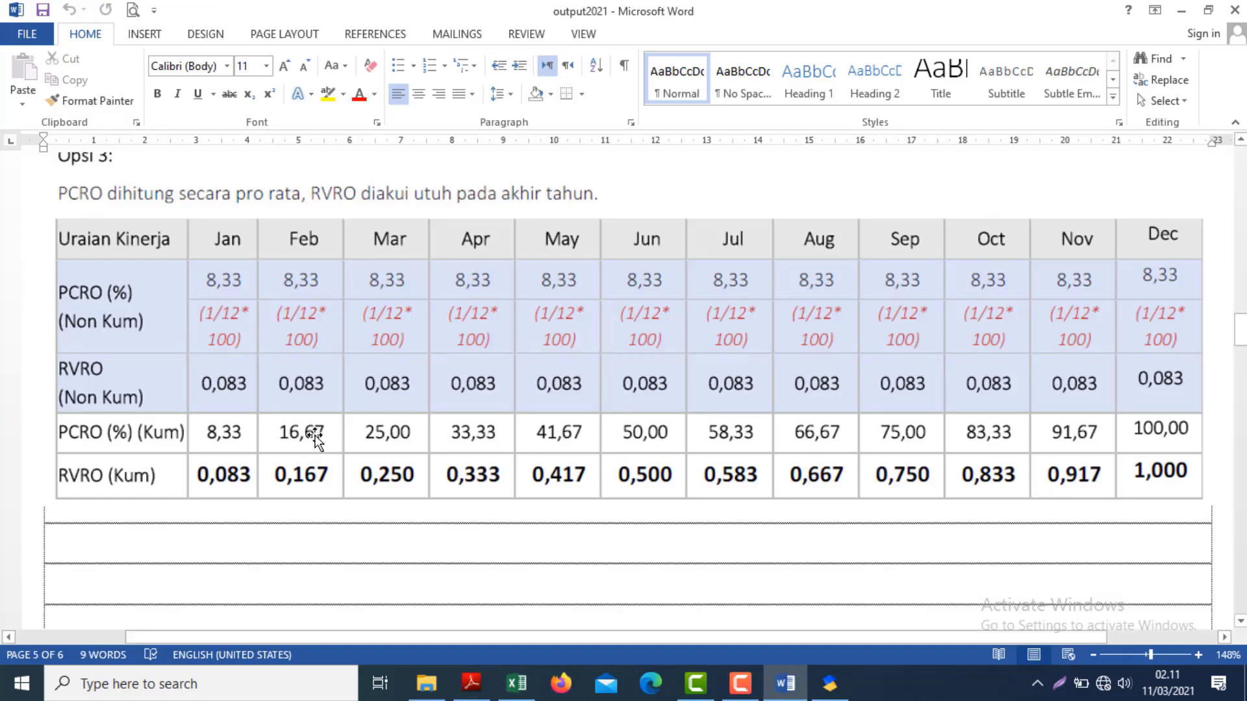
{"action": "key", "text": "alt+Tab"}
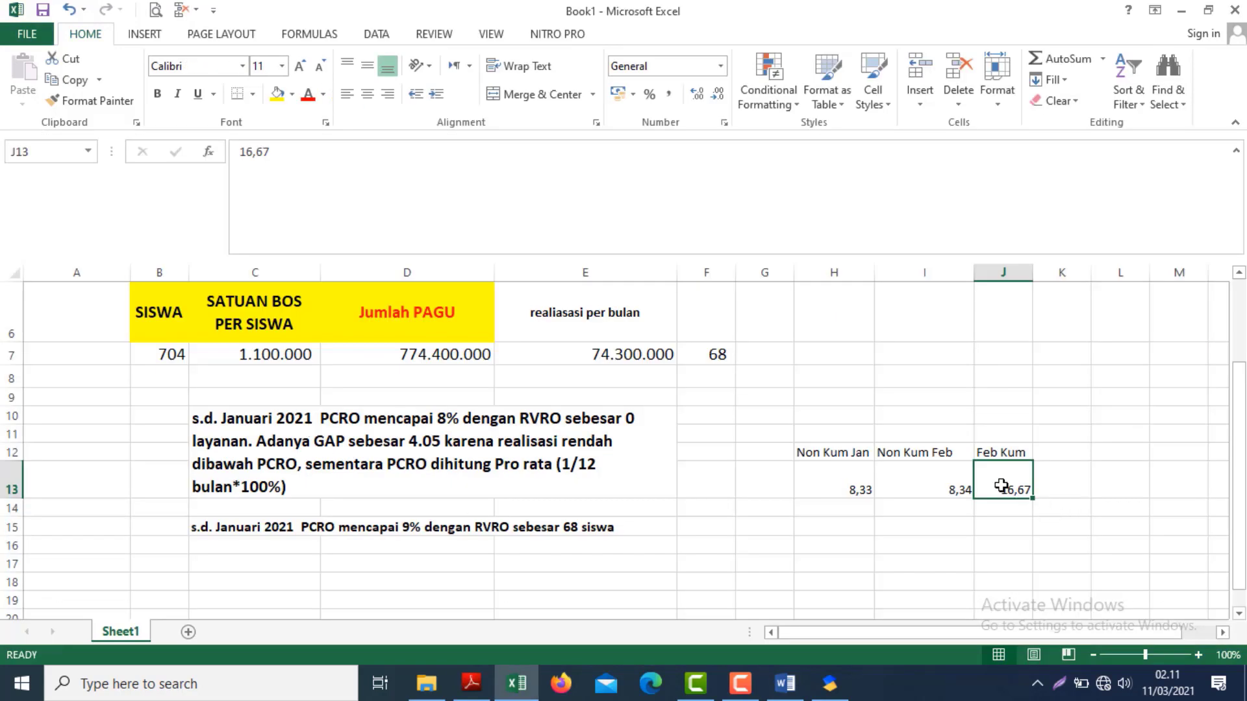
{"action": "left_click", "coordinate": [930, 490]}
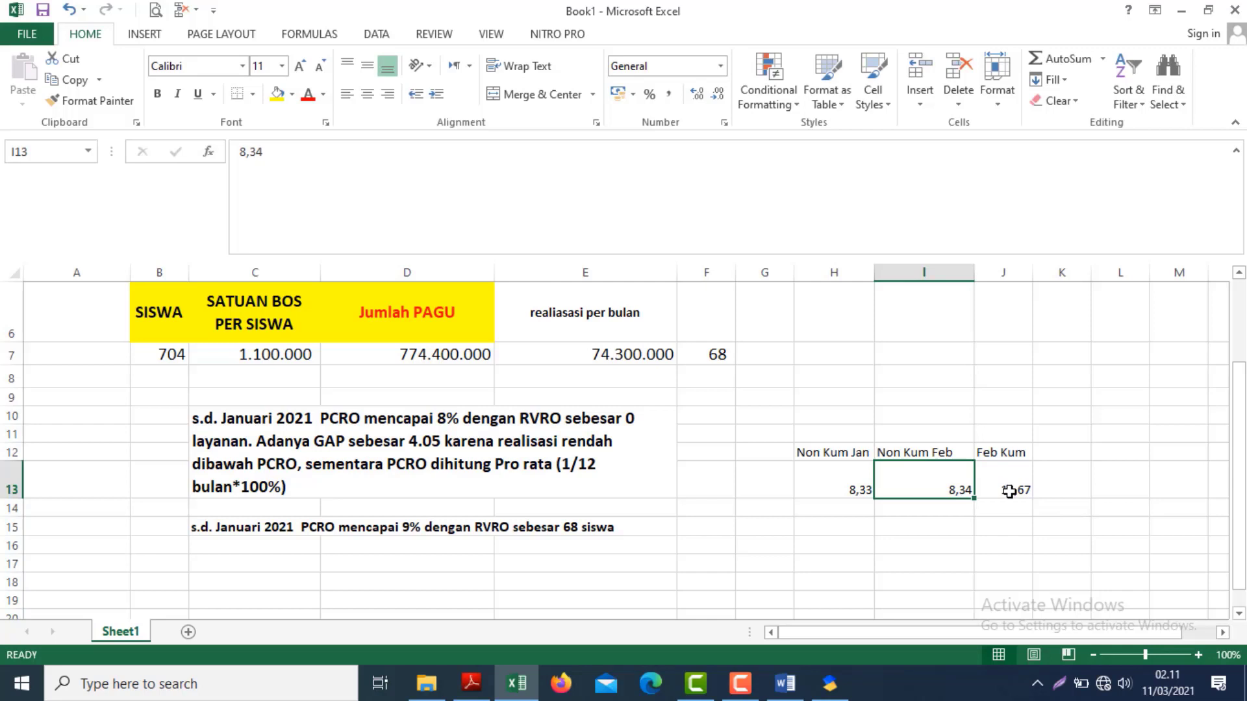
{"action": "left_click", "coordinate": [852, 340]}
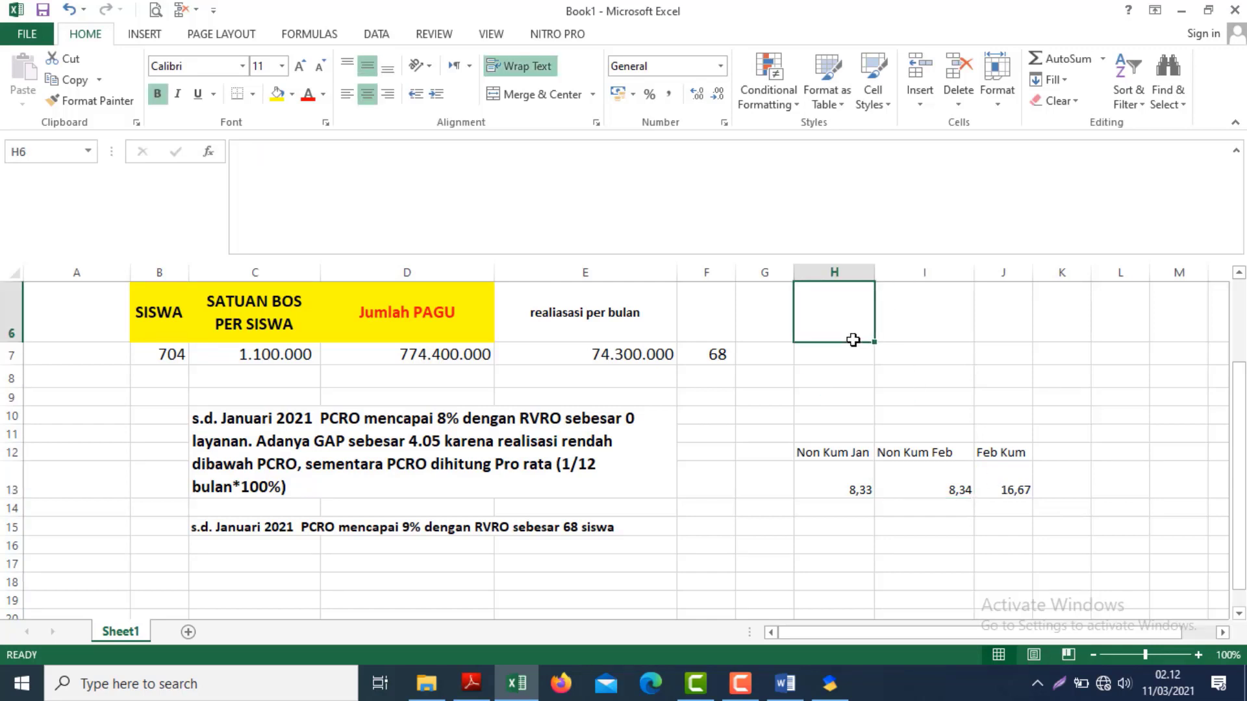
{"action": "left_click", "coordinate": [922, 541]}
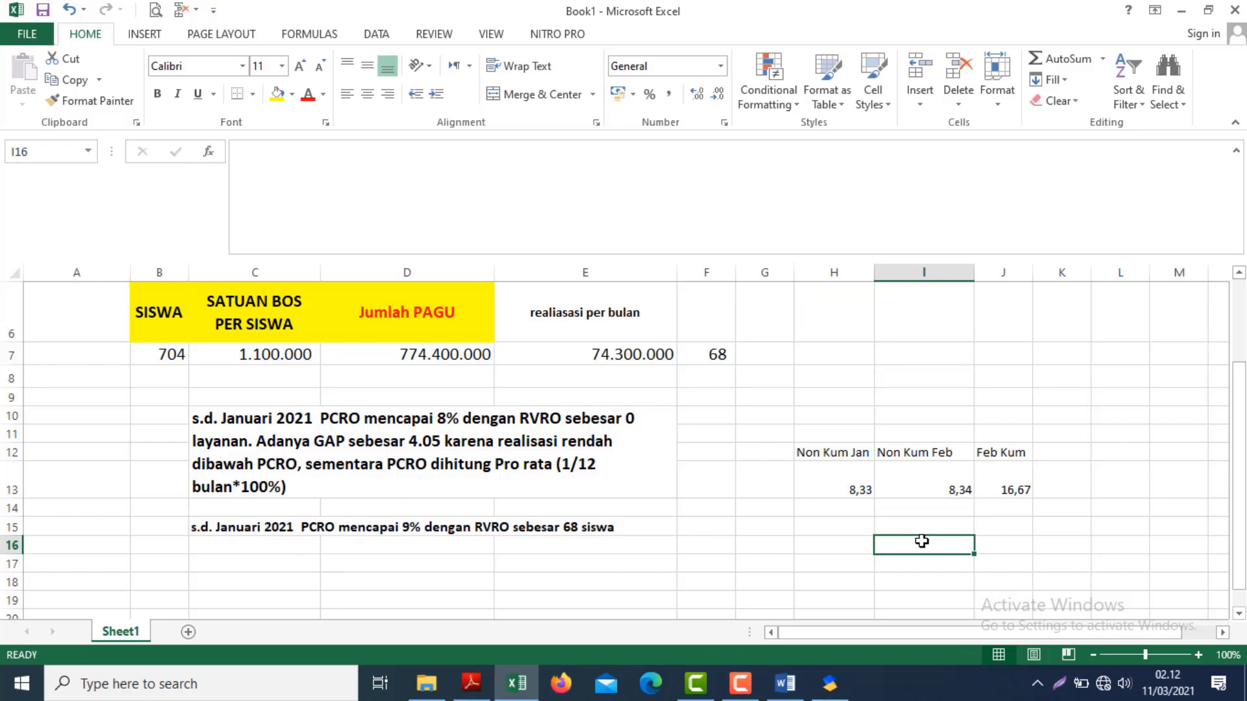
- Switch to Aplikasi SAS 2021 and set EAA.001's non-cumulative January progress to 8.00 and its volume realisation to 0
{"action": "mouse_move", "coordinate": [830, 682]}
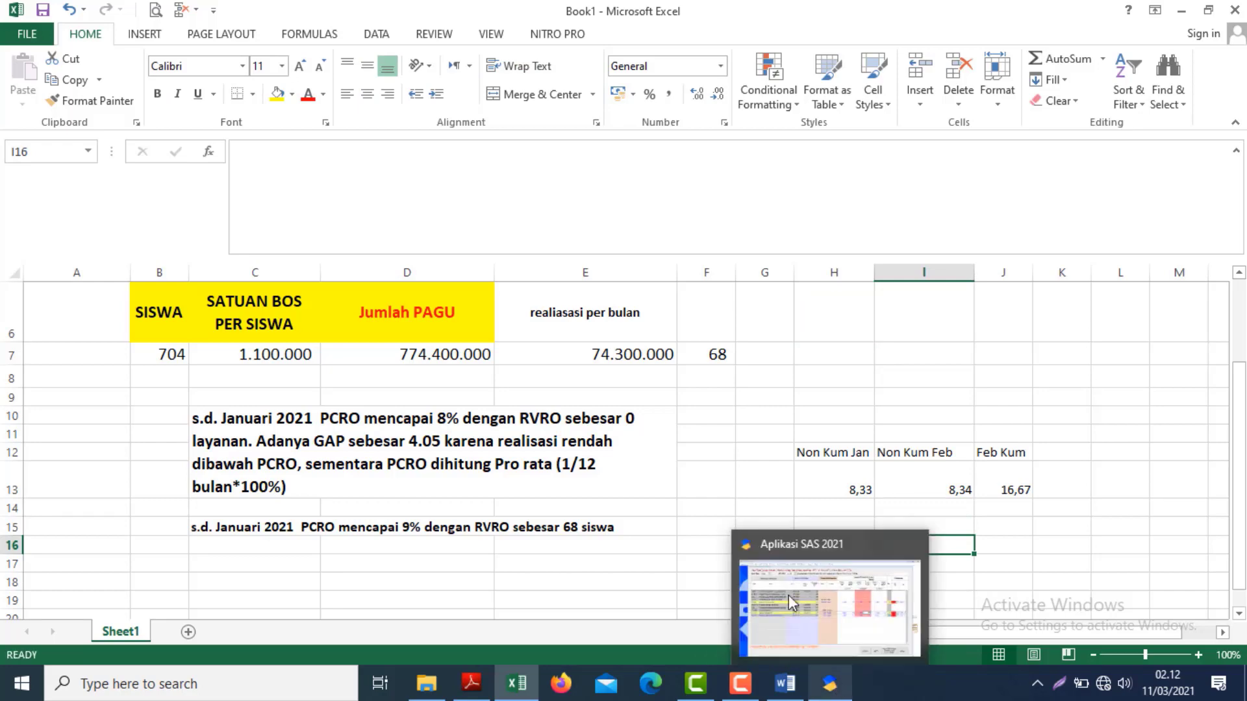
{"action": "left_click", "coordinate": [781, 586]}
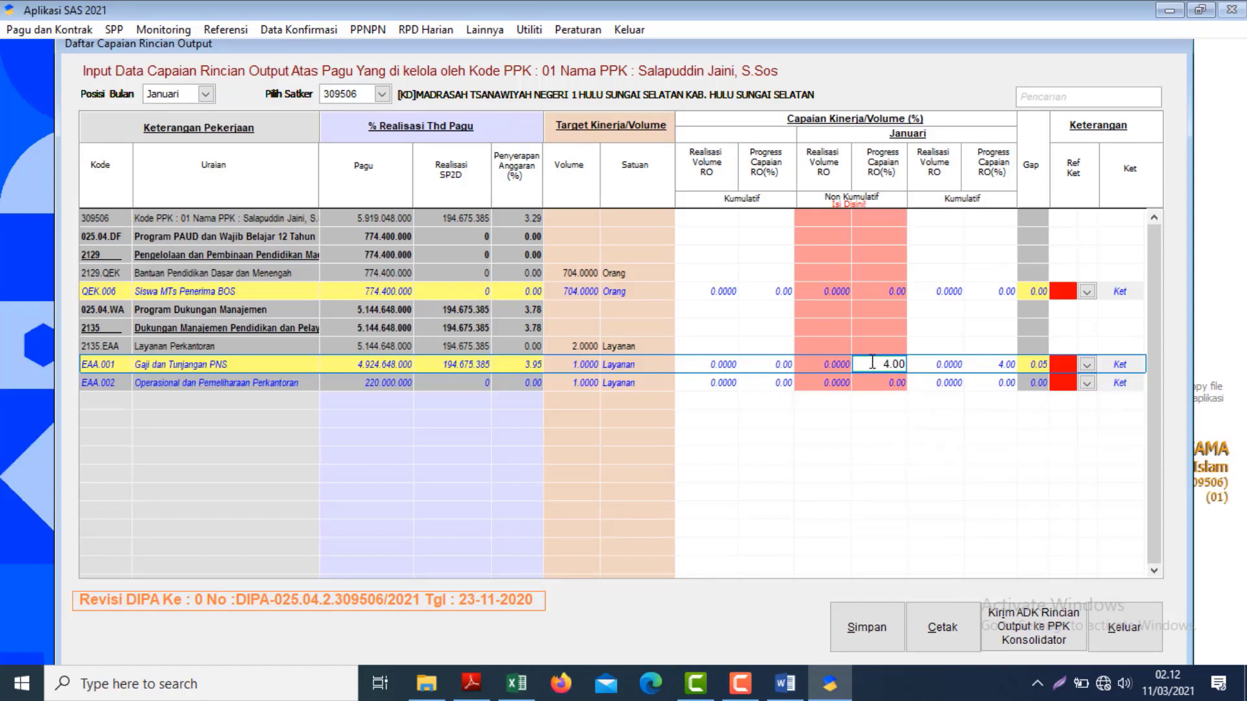
{"action": "left_click_drag", "start_coordinate": [872, 365], "coordinate": [922, 368]}
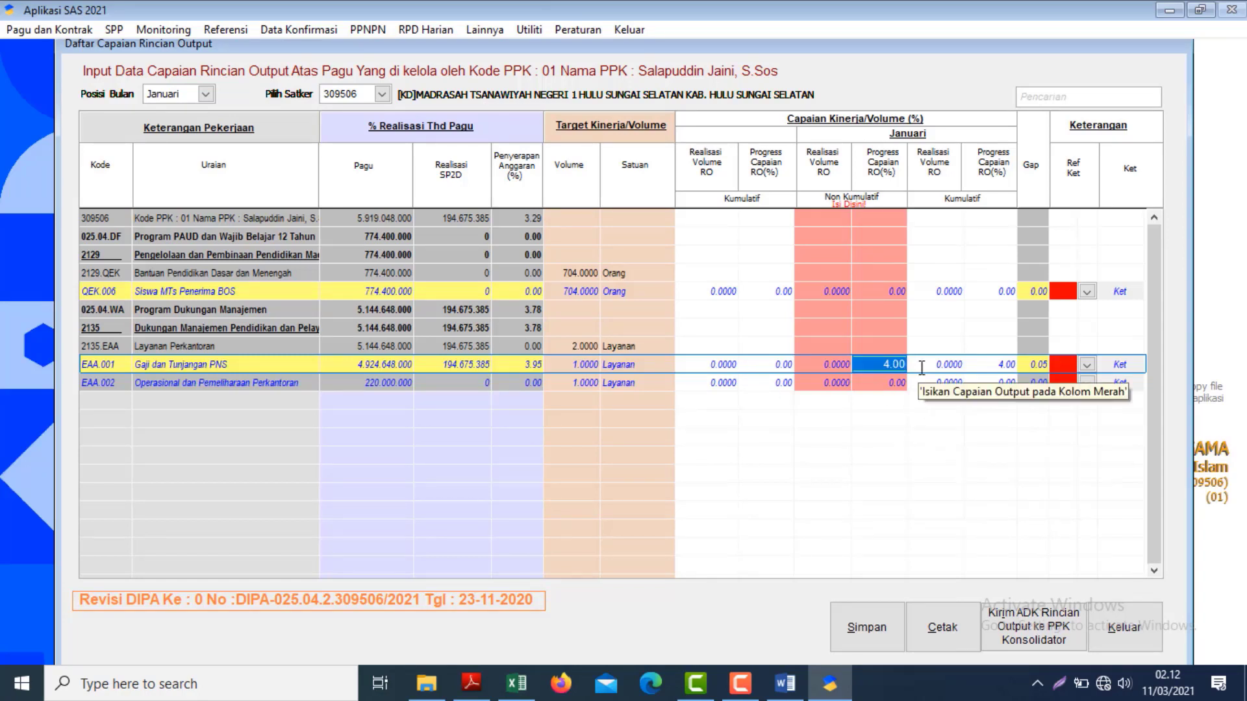
{"action": "type", "text": "8."}
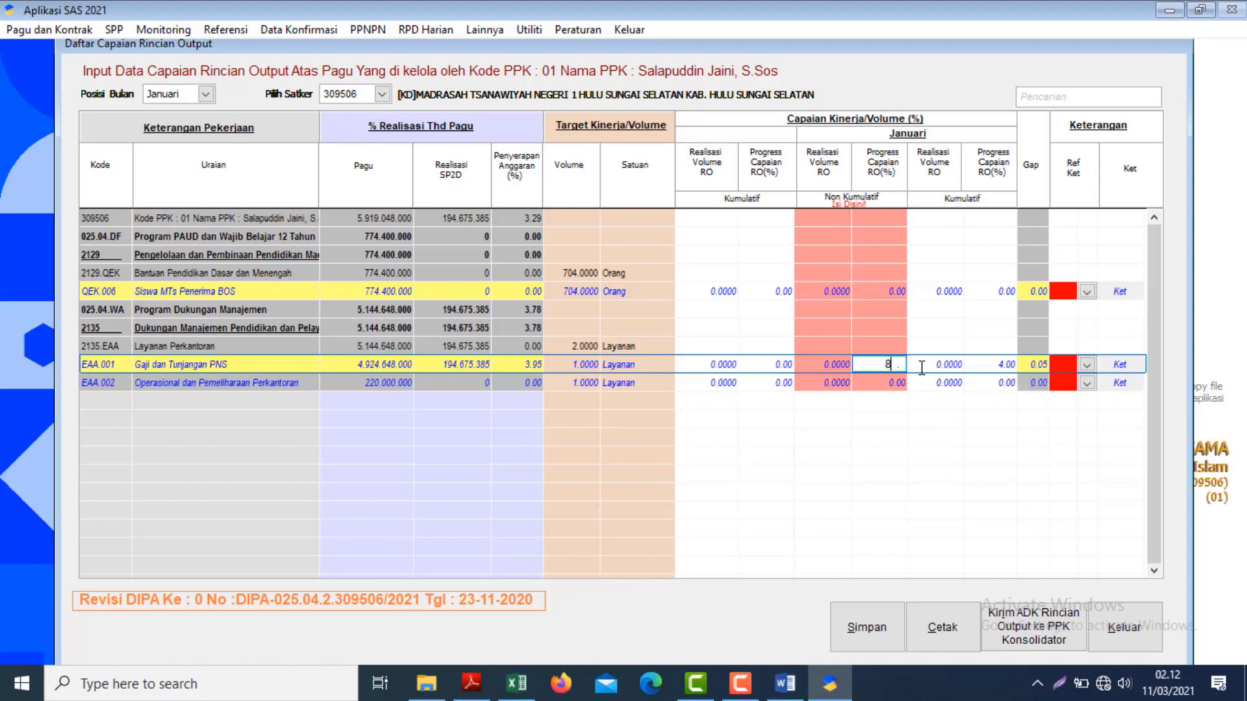
{"action": "key", "text": "Return"}
{"action": "key", "text": "Left"}
{"action": "key", "text": "Left"}
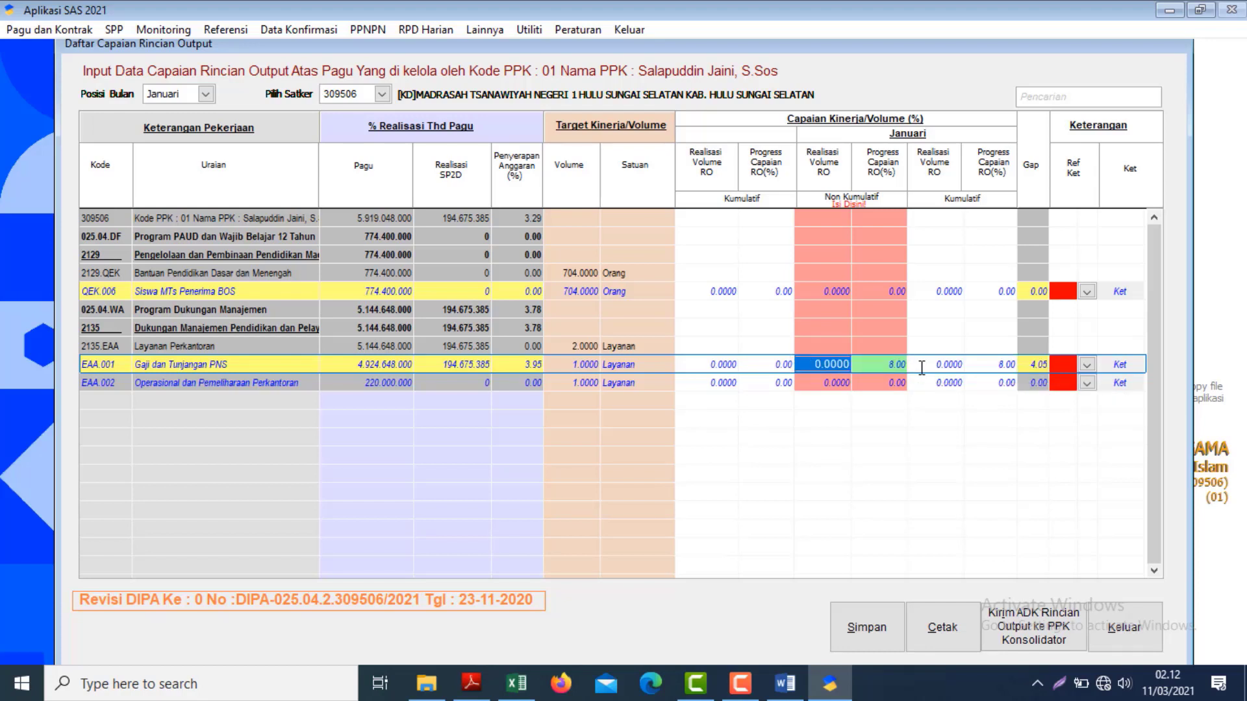
{"action": "type", "text": "0"}
{"action": "key", "text": "Return"}
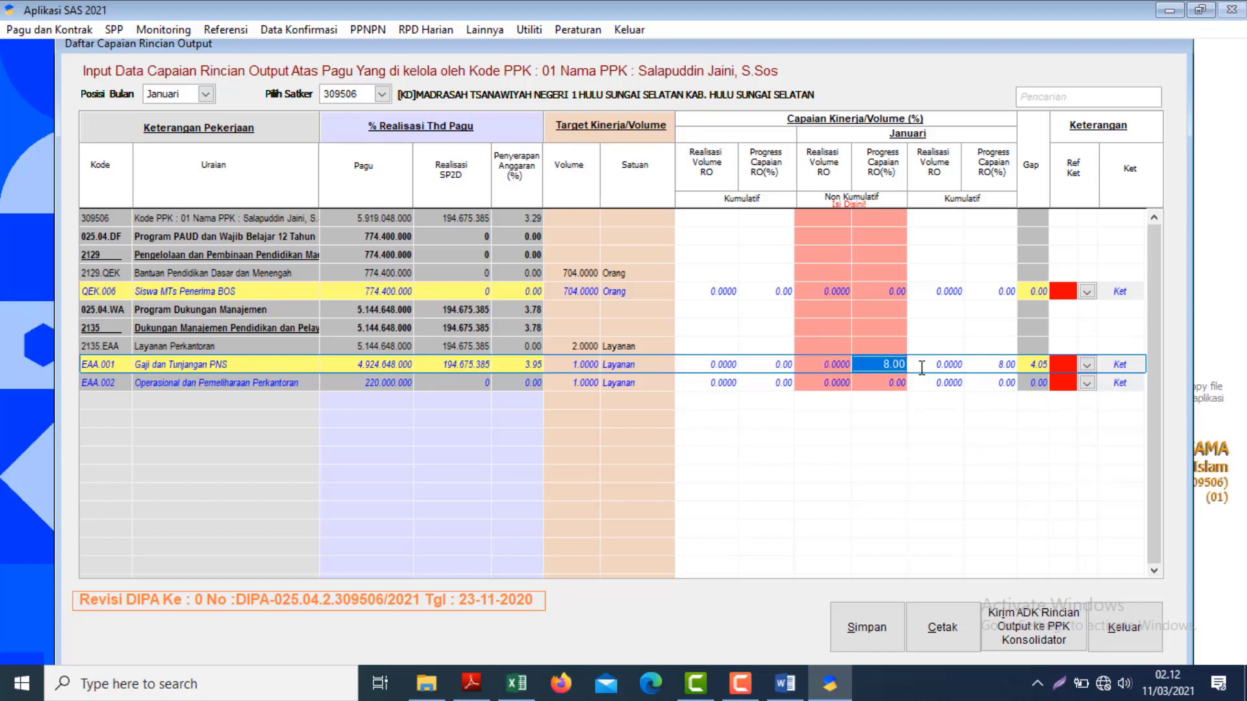
{"action": "key", "text": "Return"}
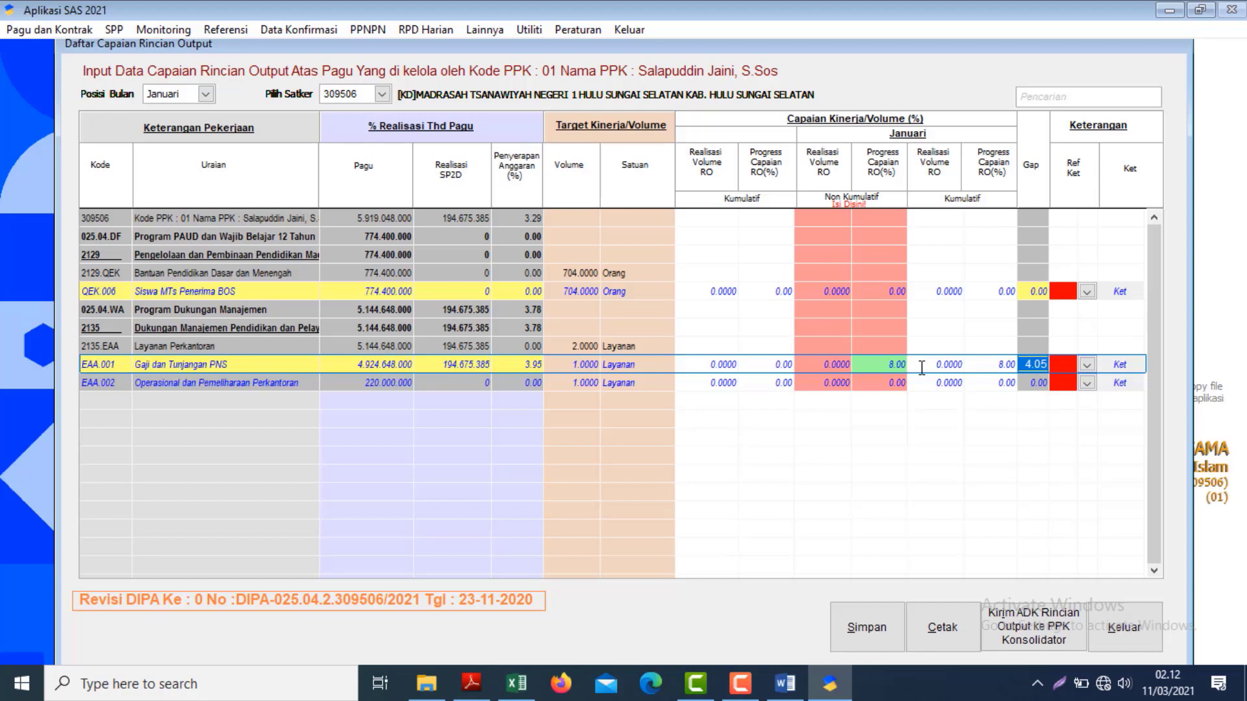
- Compare the gap of EAA.001 with its budget absorption and January achievement values along the row
{"action": "key", "text": "Left"}
{"action": "key", "text": "Left"}
{"action": "key", "text": "Left"}
{"action": "key", "text": "Left"}
{"action": "key", "text": "Left"}
{"action": "key", "text": "Left"}
{"action": "key", "text": "Left"}
{"action": "key", "text": "Left"}
{"action": "key", "text": "Left"}
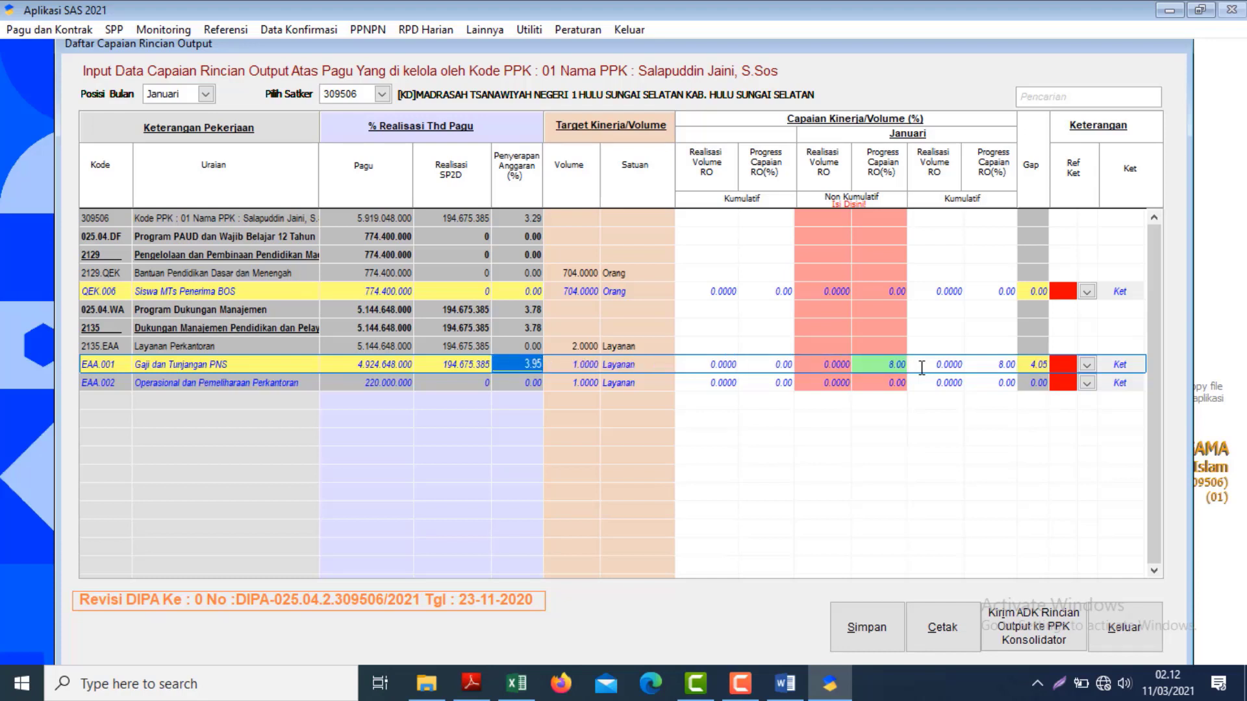
{"action": "key", "text": "Right"}
{"action": "key", "text": "Right"}
{"action": "key", "text": "Right"}
{"action": "key", "text": "Right"}
{"action": "key", "text": "Right"}
{"action": "key", "text": "Right"}
{"action": "key", "text": "Right"}
{"action": "key", "text": "Right"}
{"action": "key", "text": "Right"}
{"action": "key", "text": "Right"}
{"action": "key", "text": "Right"}
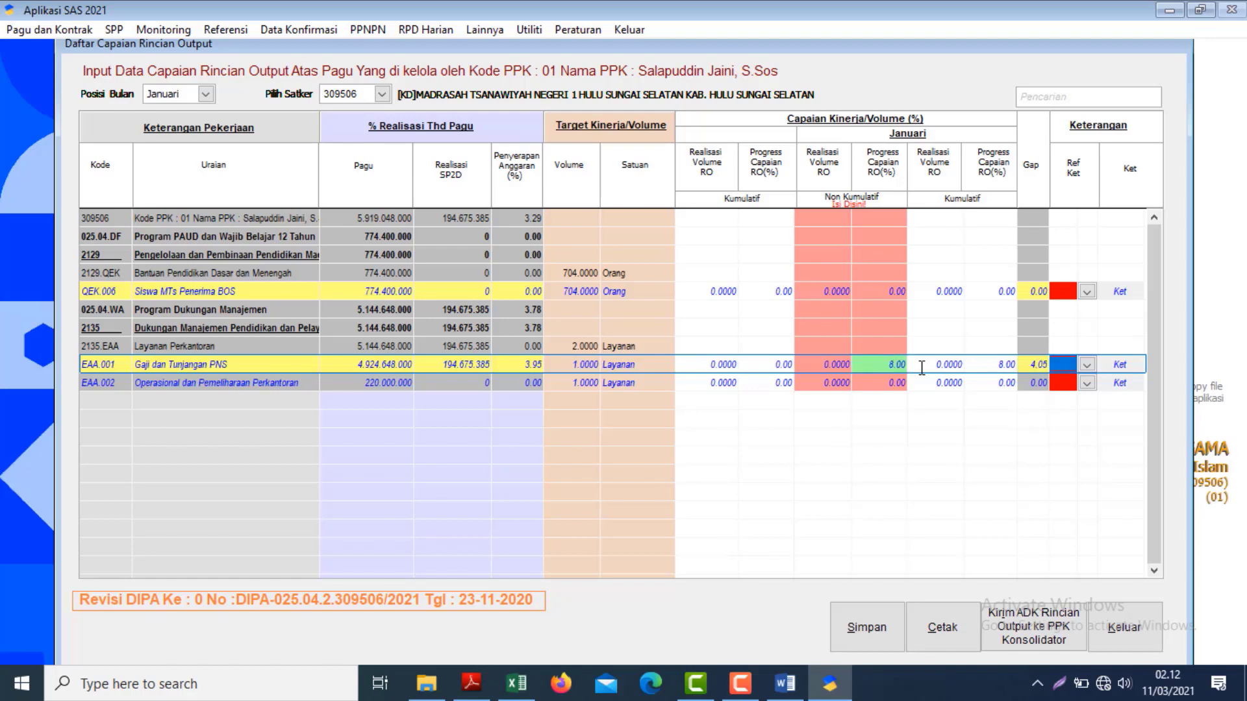
- Open the EAA.001 explanation and change its text to state PCRO of 8% and RVRO of 0 layanan
{"action": "key", "text": "Right"}
{"action": "key", "text": "Return"}
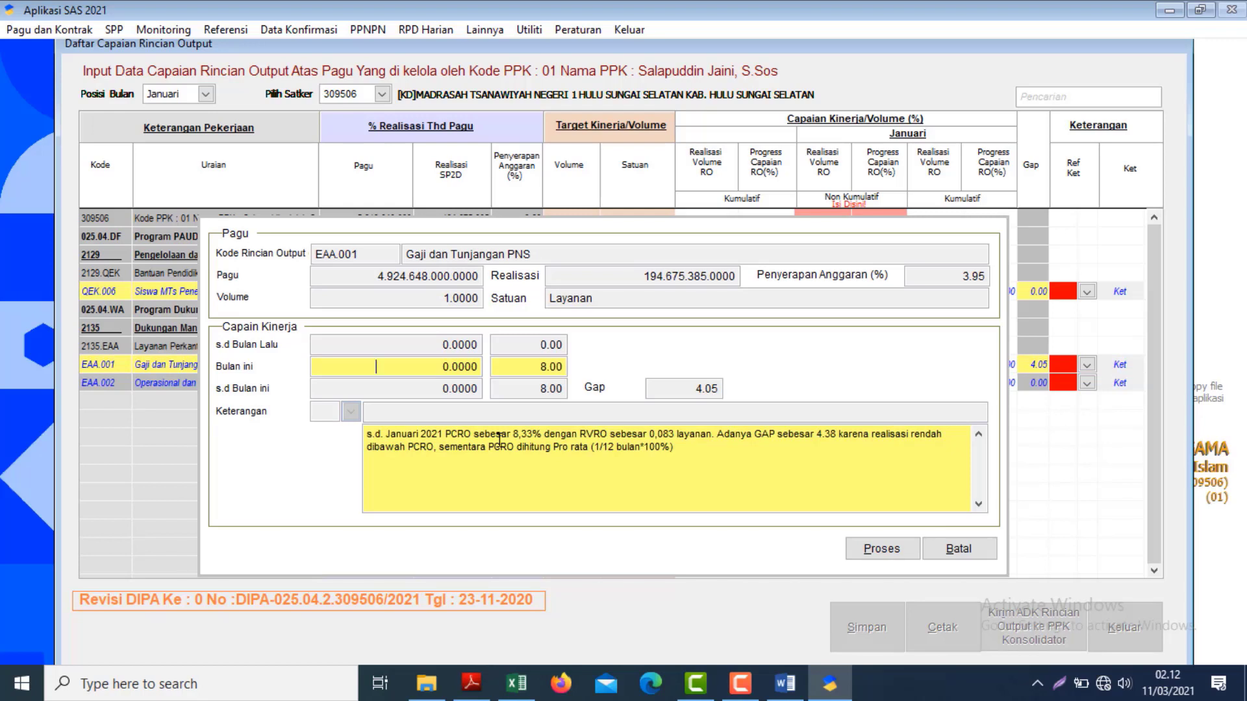
{"action": "left_click", "coordinate": [534, 435]}
{"action": "key", "text": "BackSpace"}
{"action": "key", "text": "BackSpace"}
{"action": "key", "text": "BackSpace"}
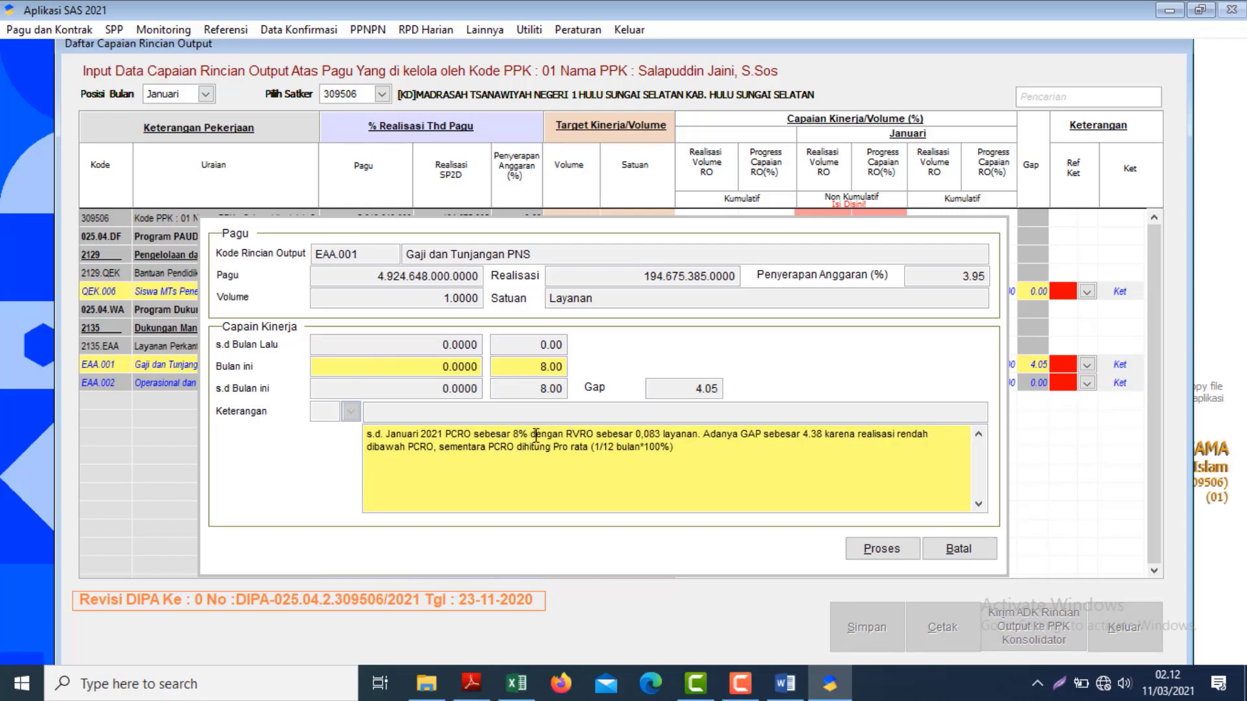
{"action": "left_click", "coordinate": [660, 436]}
{"action": "key", "text": "BackSpace"}
{"action": "key", "text": "BackSpace"}
{"action": "key", "text": "BackSpace"}
{"action": "key", "text": "BackSpace"}
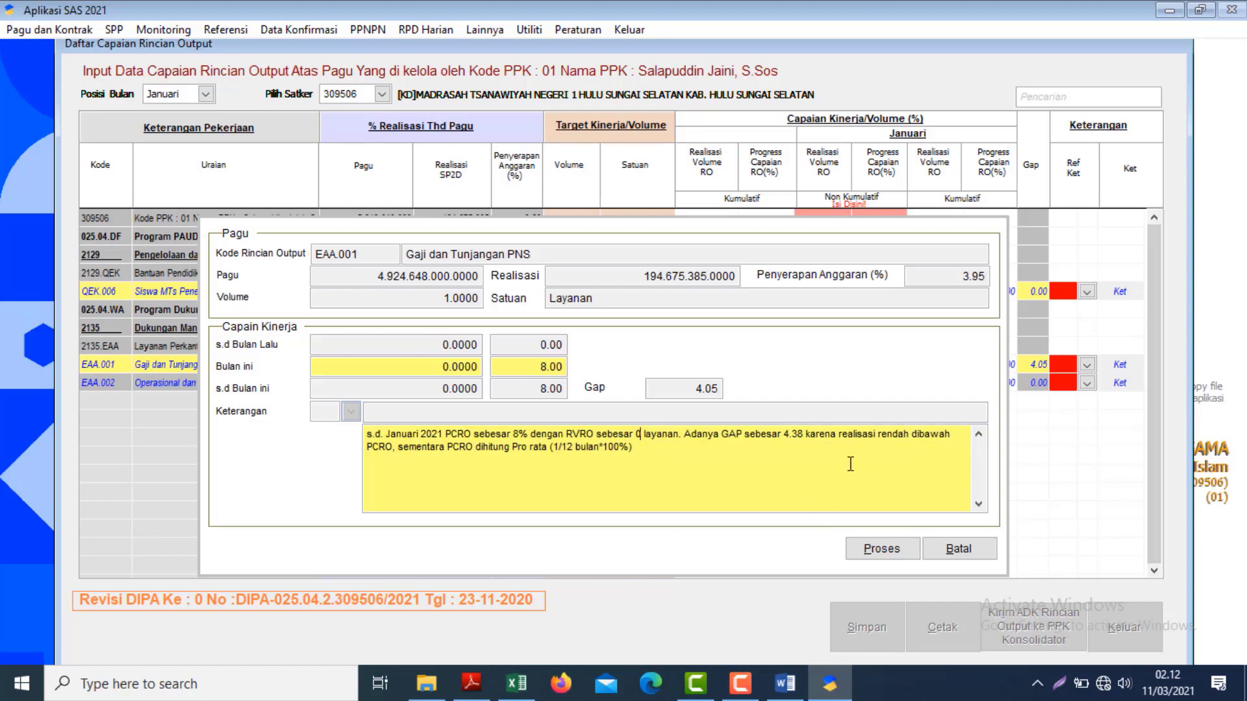
- Change the GAP stated in the explanation text to 4.05
{"action": "left_click", "coordinate": [800, 436]}
{"action": "key", "text": "BackSpace"}
{"action": "key", "text": "BackSpace"}
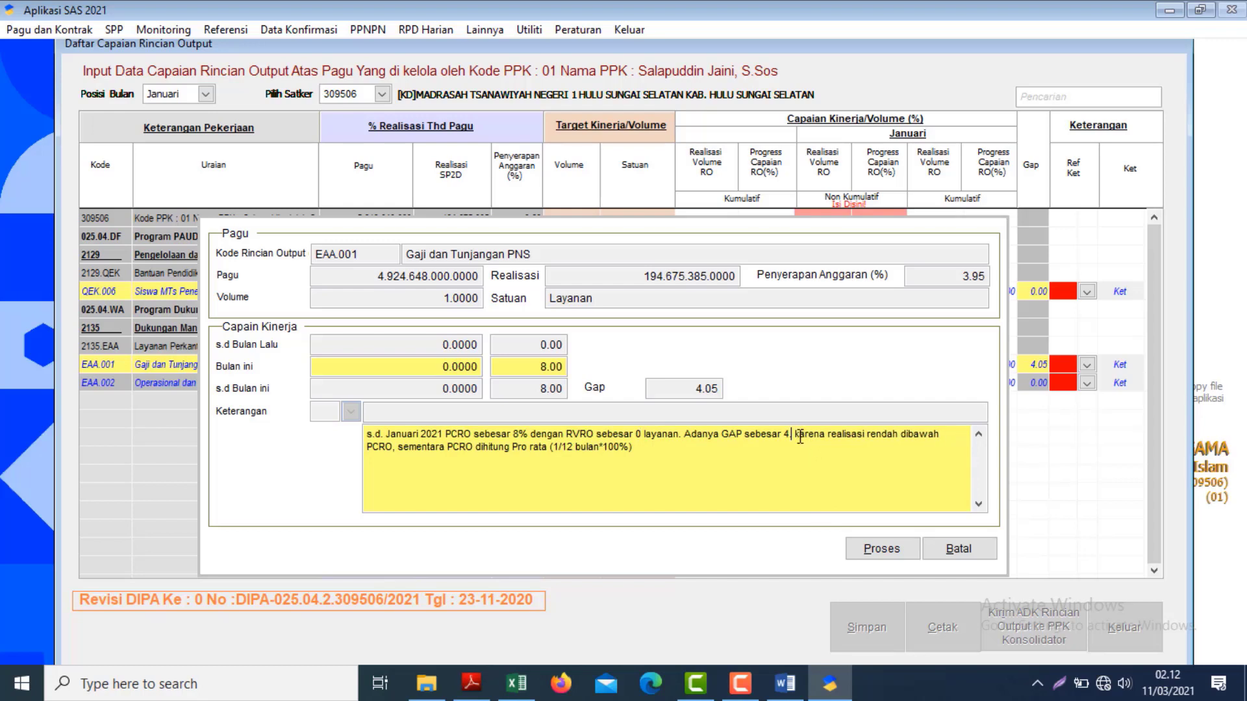
{"action": "type", "text": "05"}
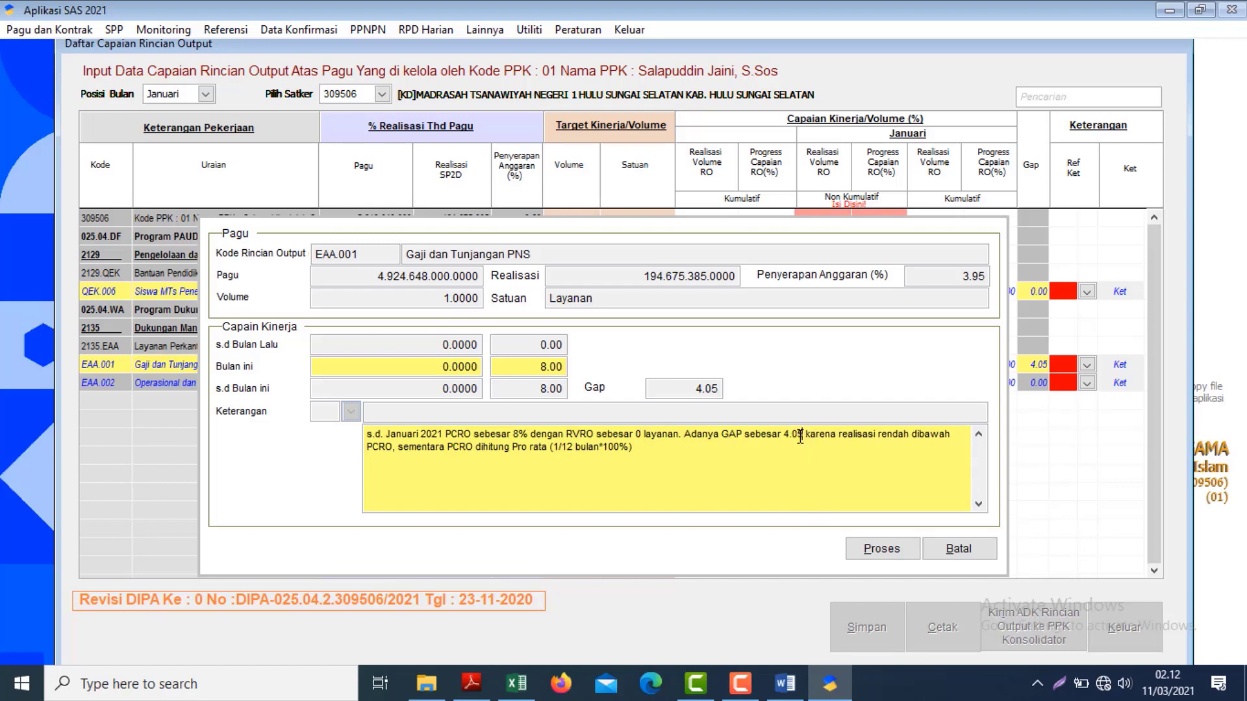
- Try inserting the word "Selisaih" before "GAP" in the explanation text
{"action": "left_click", "coordinate": [716, 434]}
{"action": "type", "text": "Selisah"}
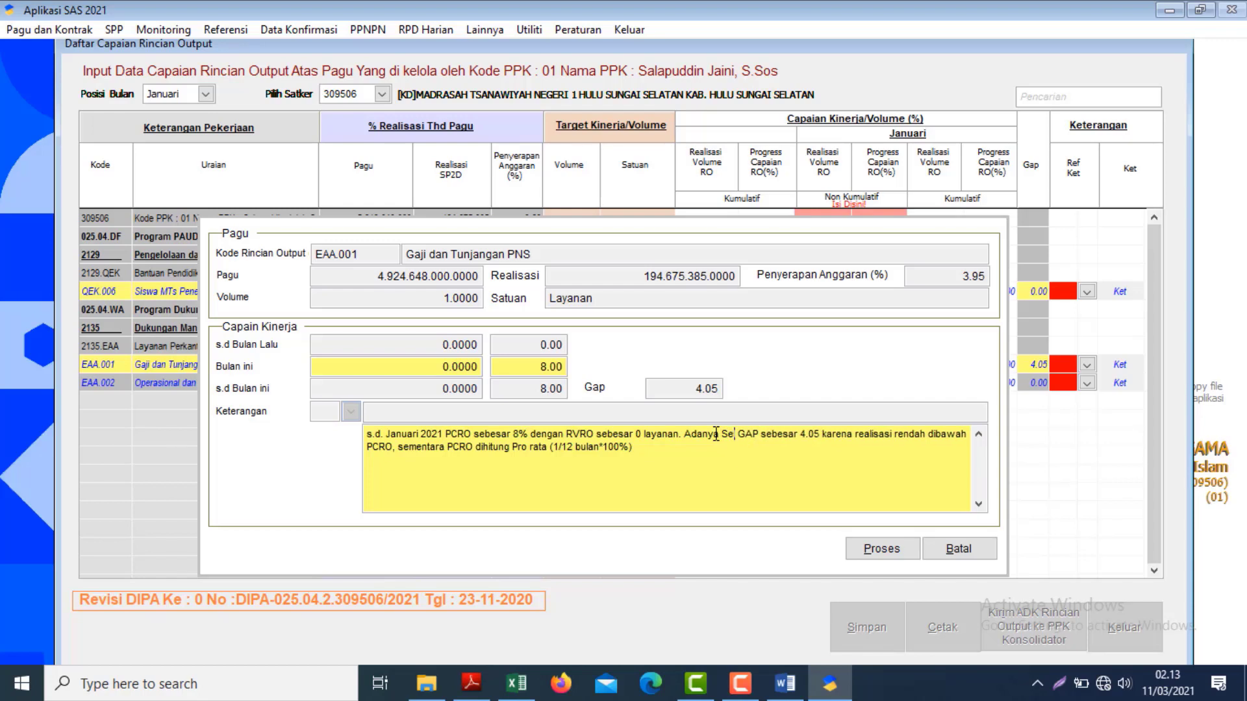
{"action": "key", "text": "BackSpace"}
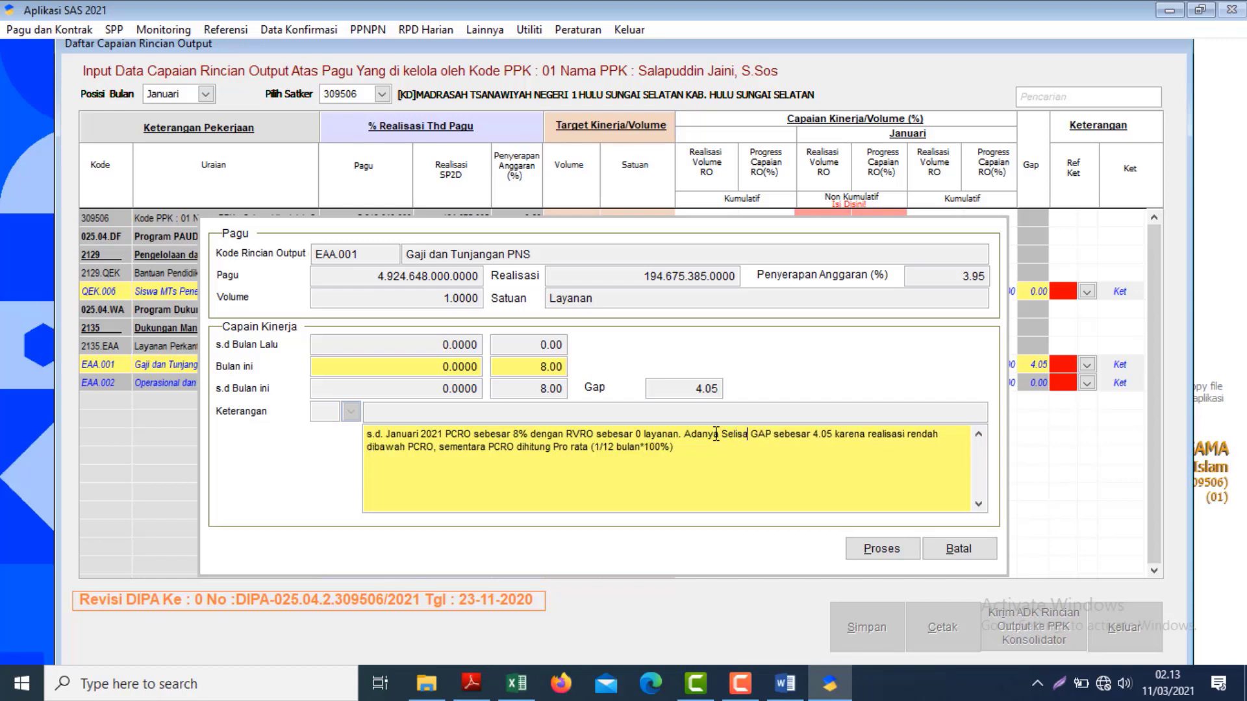
{"action": "type", "text": "ih"}
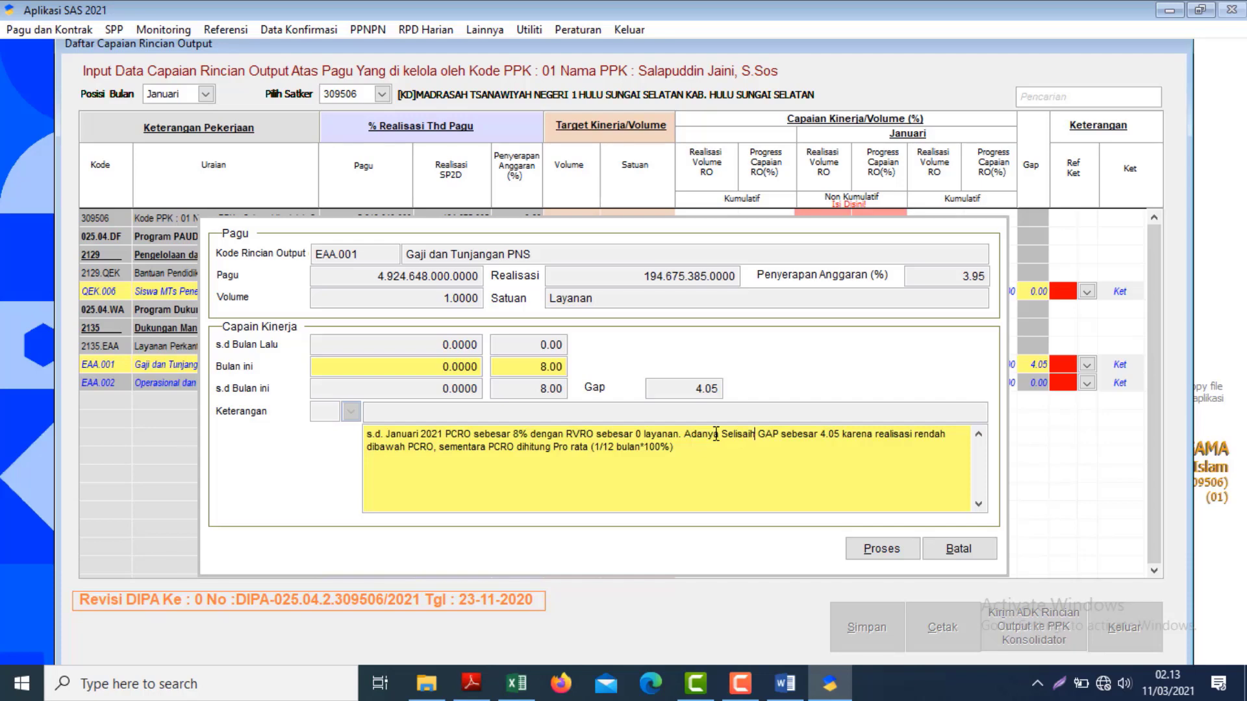
- Check how the April sample explanation in the Word guide words the gap, and return to the SAS explanation dialog
{"action": "left_click", "coordinate": [484, 680]}
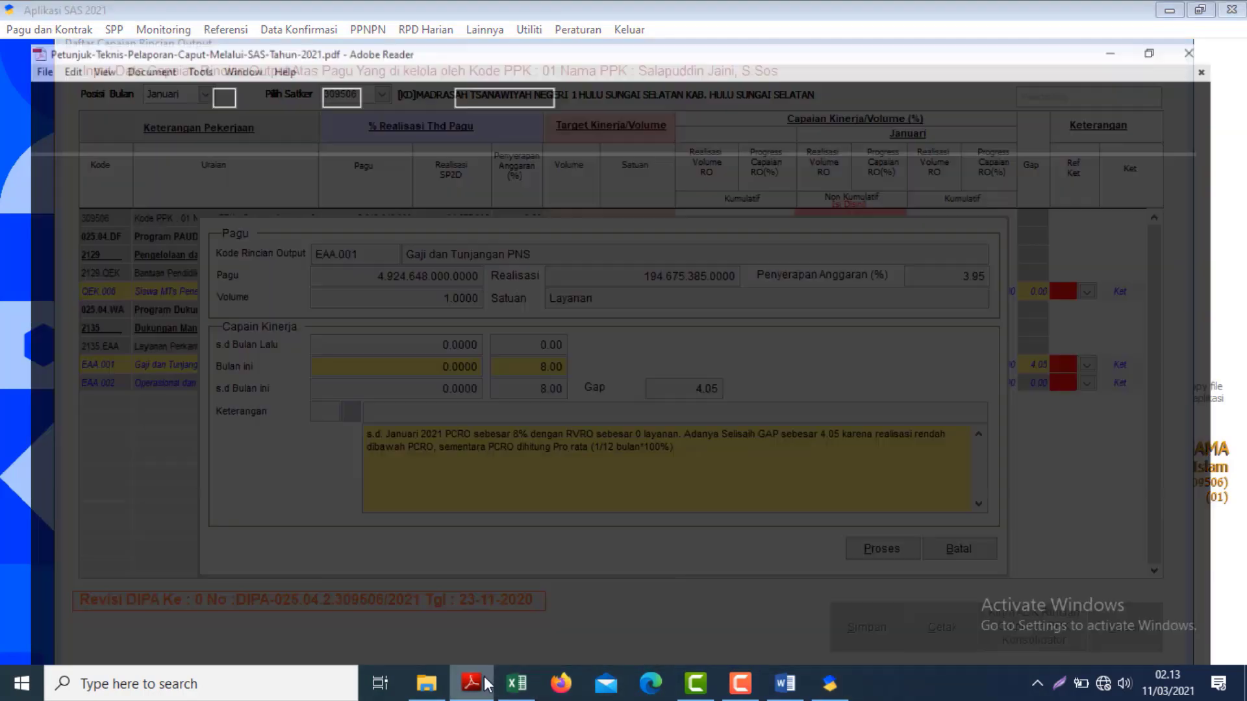
{"action": "left_click", "coordinate": [784, 682]}
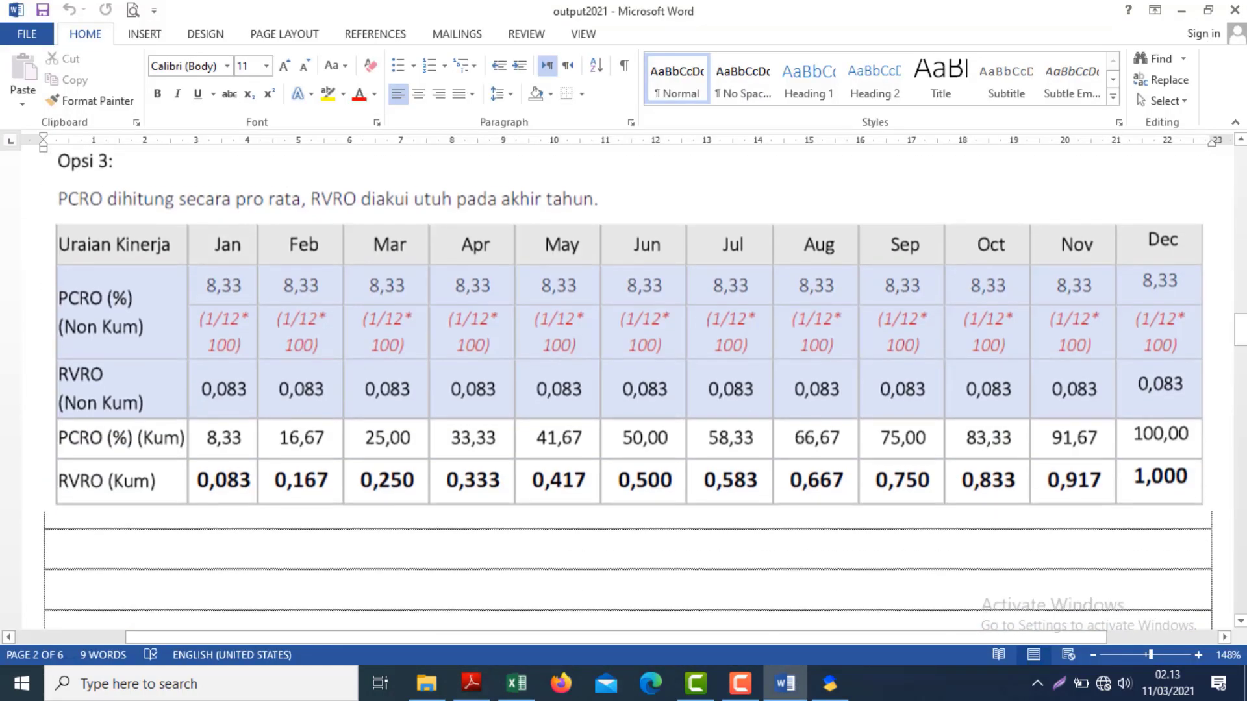
{"action": "left_click_drag", "start_coordinate": [1242, 331], "coordinate": [1242, 419]}
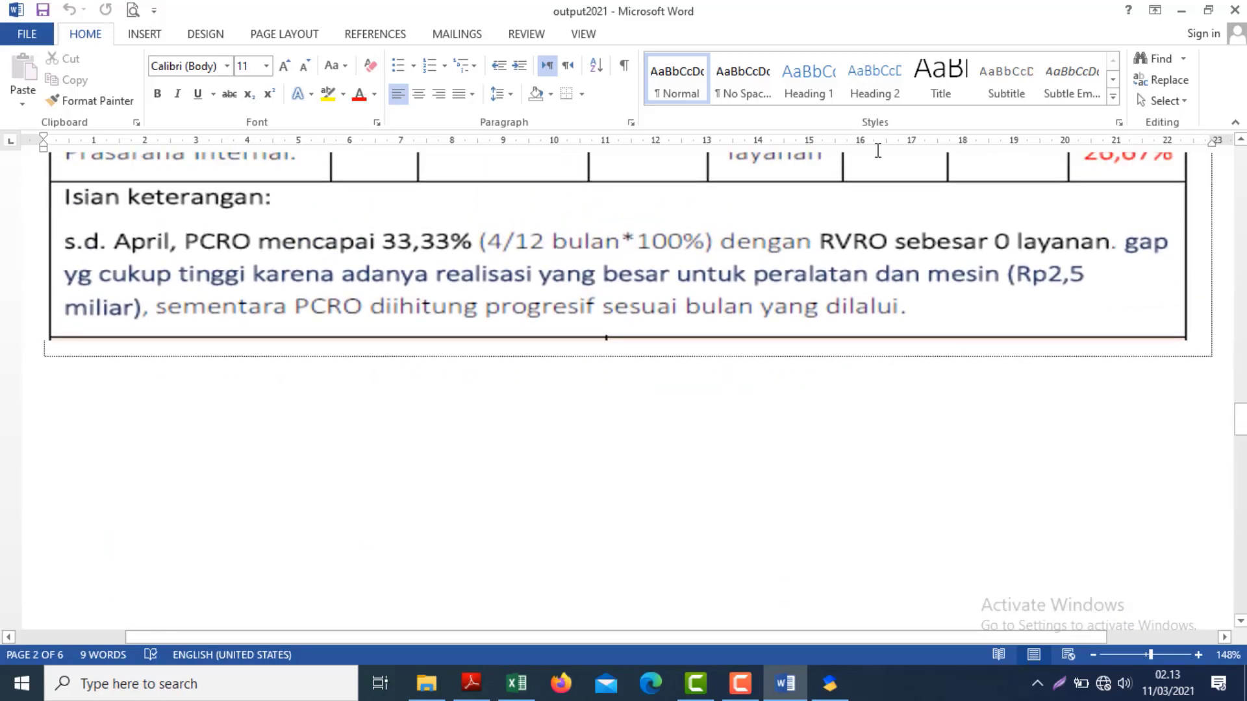
{"action": "key", "text": "alt+Tab"}
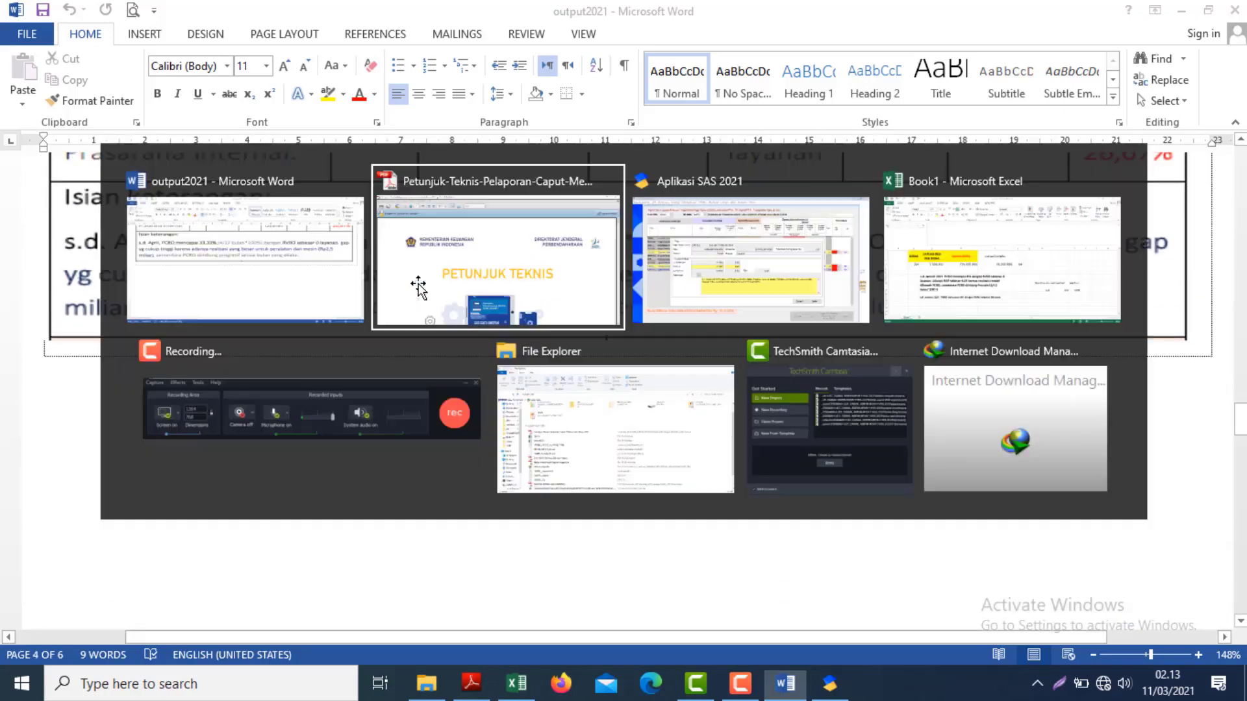
{"action": "key", "text": "alt+Tab"}
{"action": "key", "text": "Tab"}
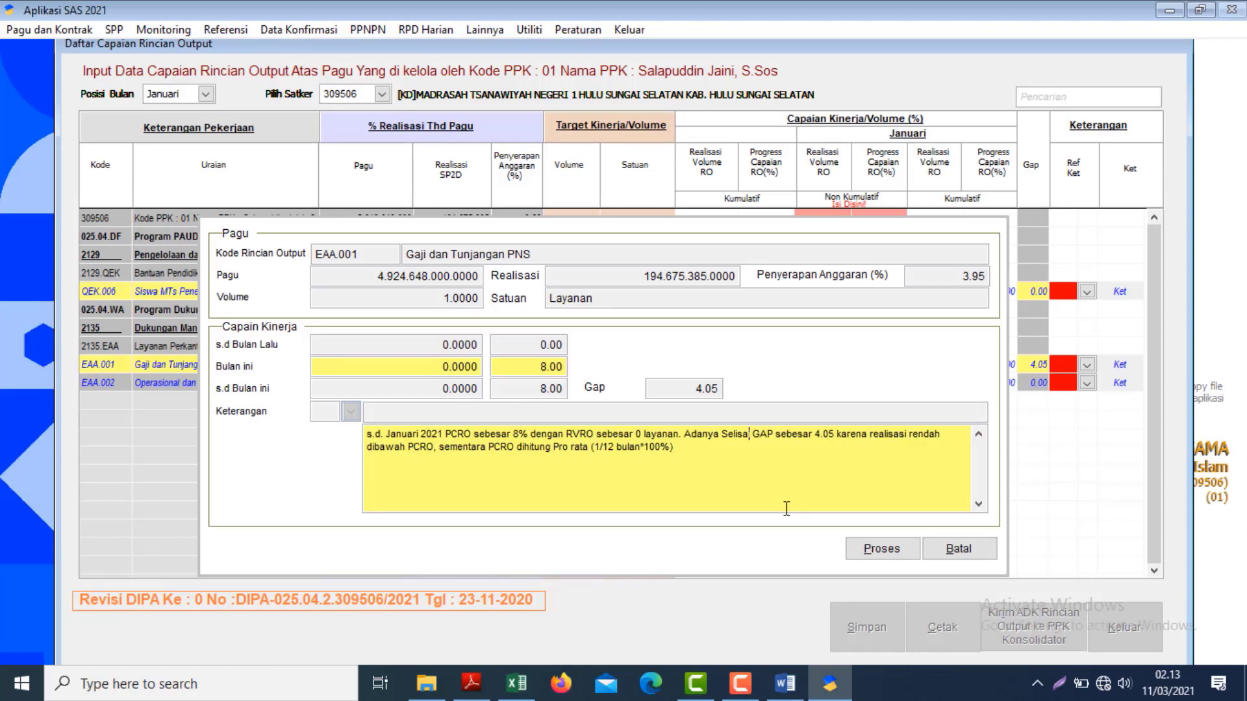
- Delete the word inserted before "GAP" in the explanation text
{"action": "key", "text": "BackSpace"}
{"action": "key", "text": "BackSpace"}
{"action": "key", "text": "BackSpace"}
{"action": "key", "text": "BackSpace"}
{"action": "key", "text": "BackSpace"}
{"action": "key", "text": "BackSpace"}
{"action": "key", "text": "BackSpace"}
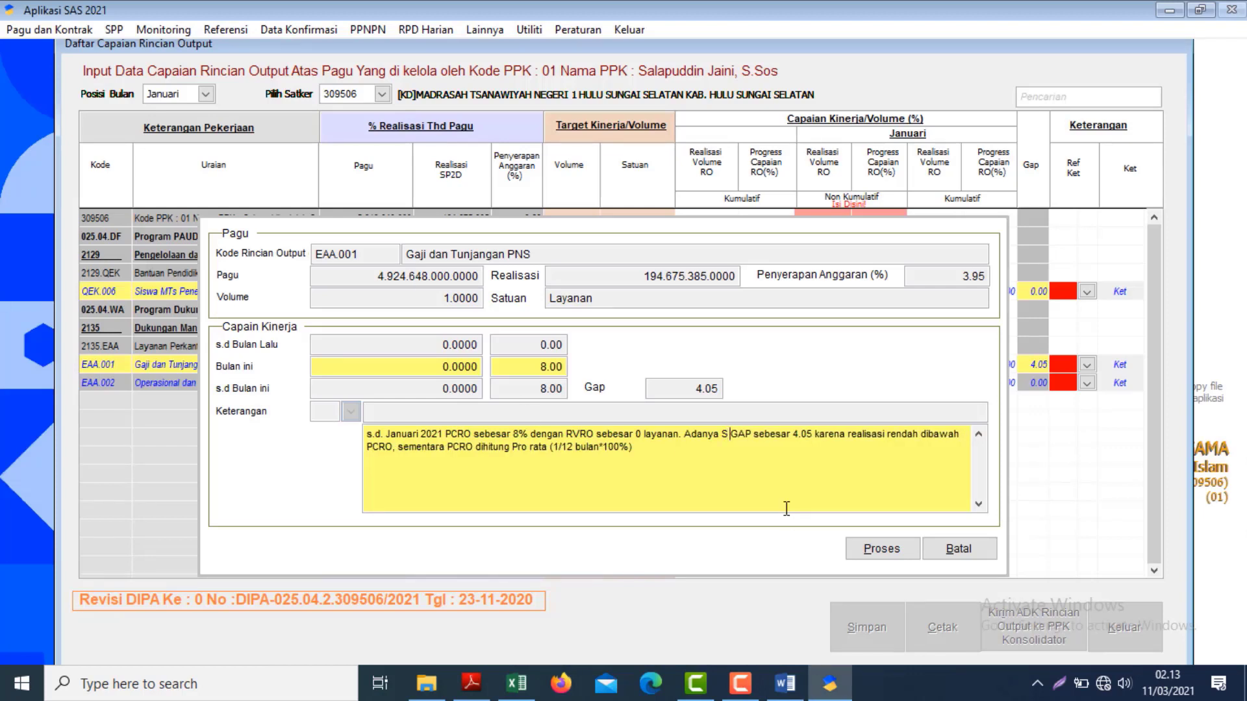
{"action": "key", "text": "BackSpace"}
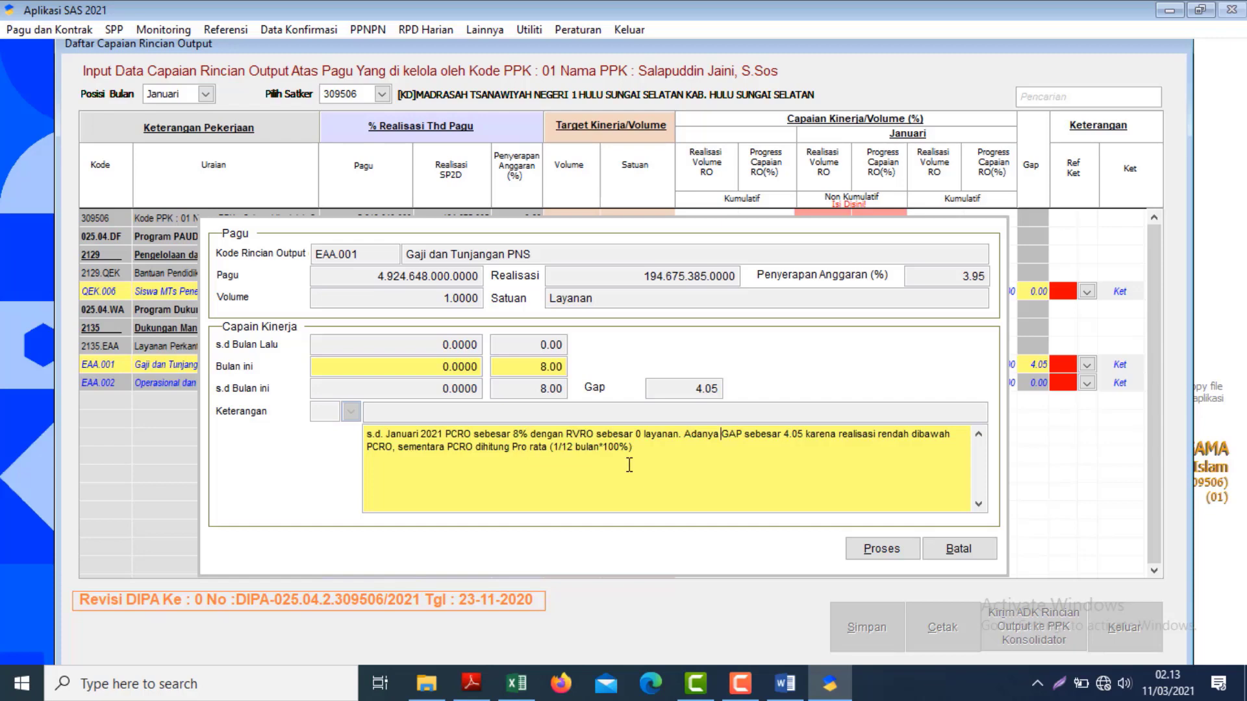
- Recheck the sample explanation in the Word guide, return to SAS and process the EAA.001 explanation
{"action": "key", "text": "alt+Tab"}
{"action": "key", "text": "alt+Tab"}
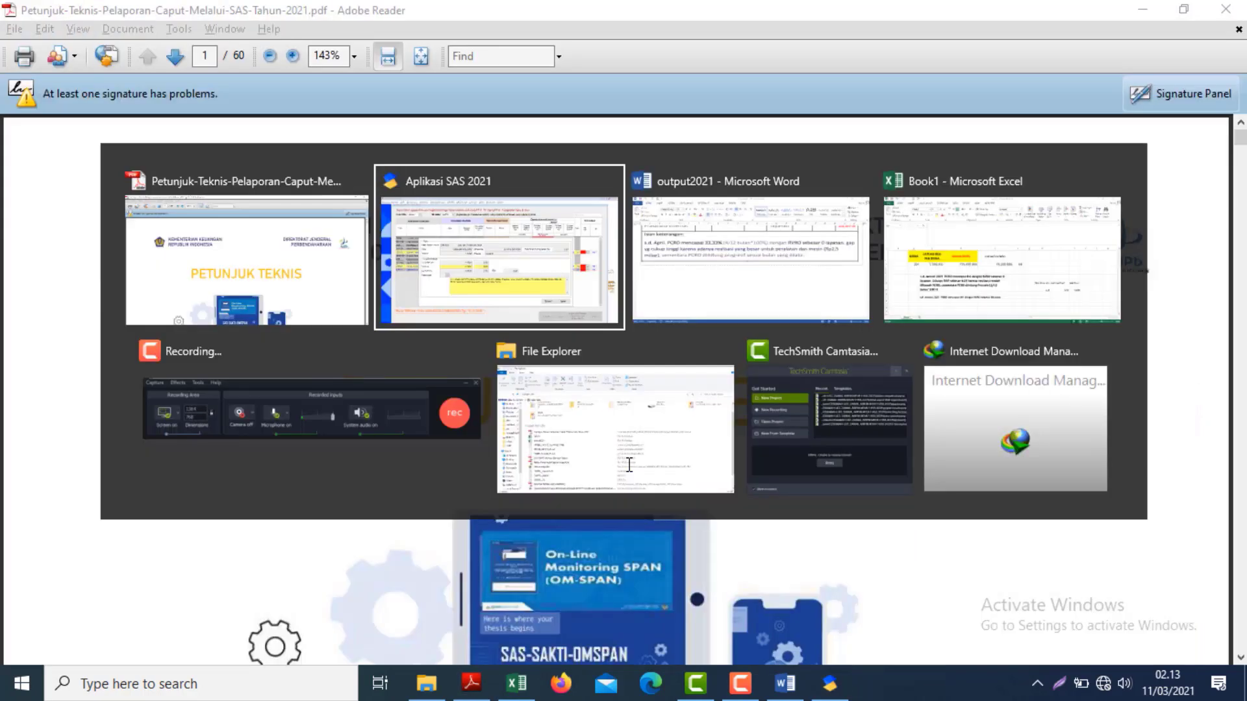
{"action": "key", "text": "alt+Tab"}
{"action": "key", "text": "Tab"}
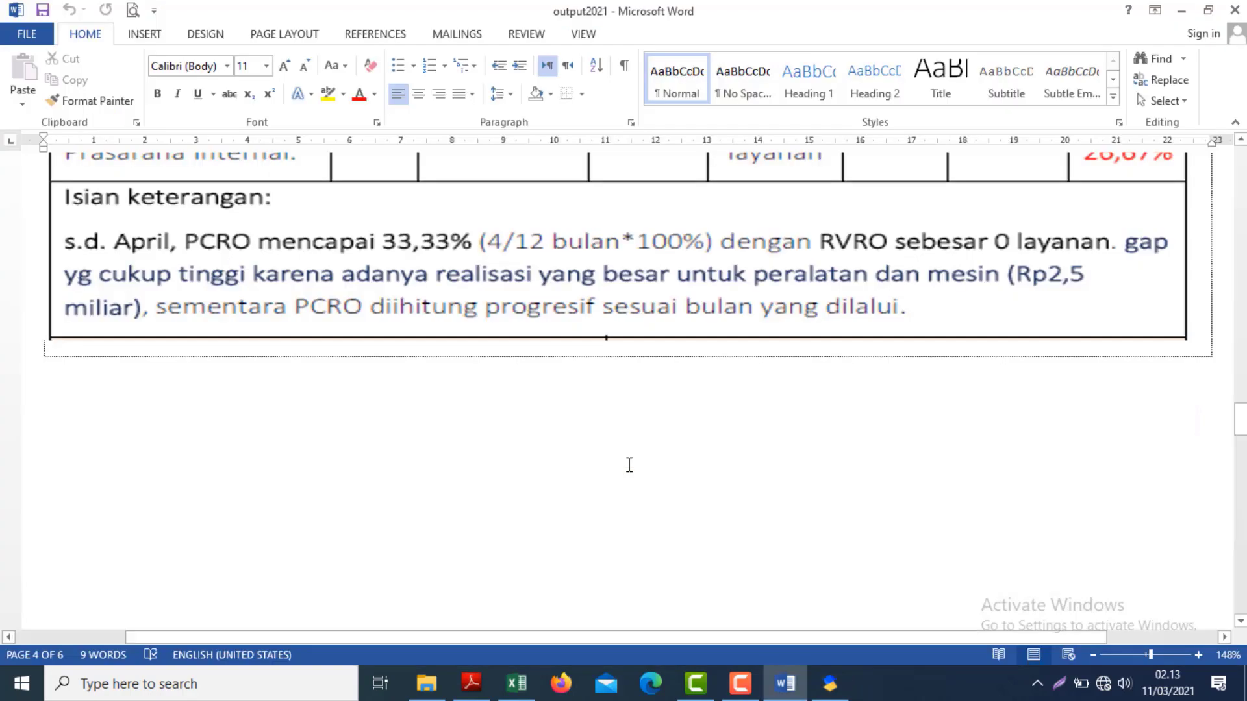
{"action": "key", "text": "alt+Tab"}
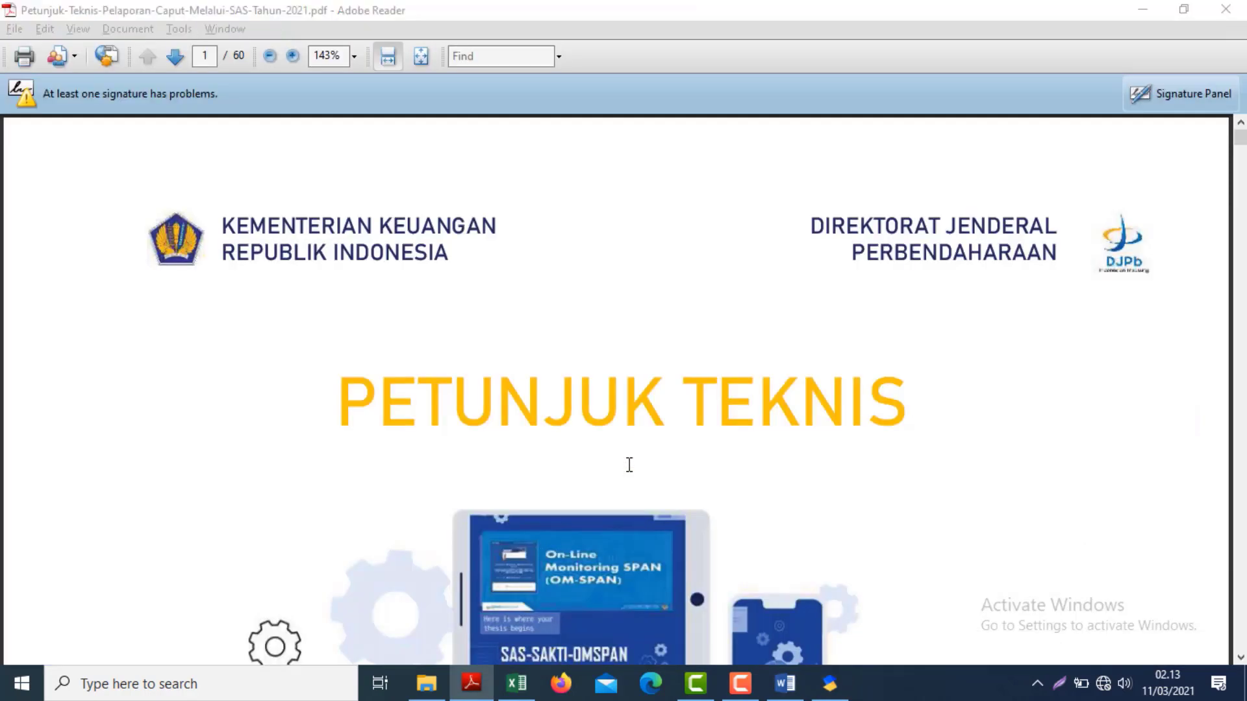
{"action": "key", "text": "alt+Tab"}
{"action": "left_click", "coordinate": [882, 547]}
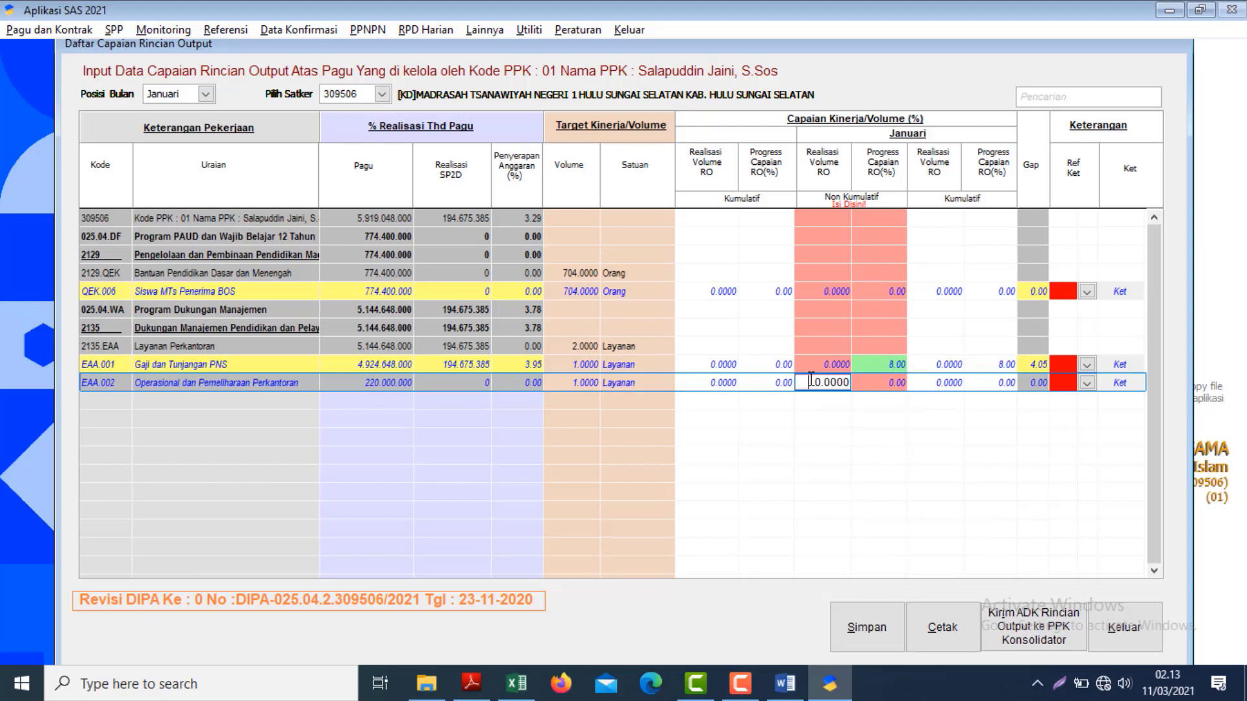
- Examine the January achievement, gap and budget absorption fields of the EAA.002 row
{"action": "key", "text": "Tab"}
{"action": "key", "text": "shift+Tab"}
{"action": "key", "text": "shift+Tab"}
{"action": "key", "text": "Tab"}
{"action": "key", "text": "Tab"}
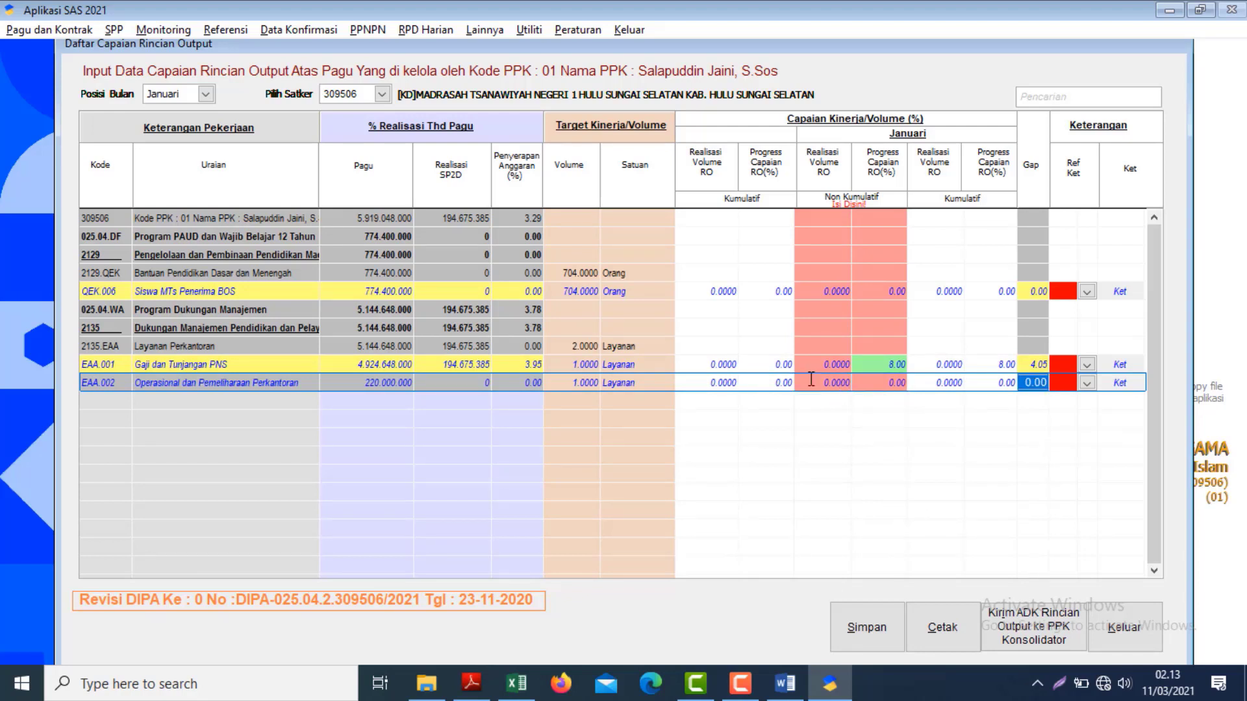
{"action": "key", "text": "Tab"}
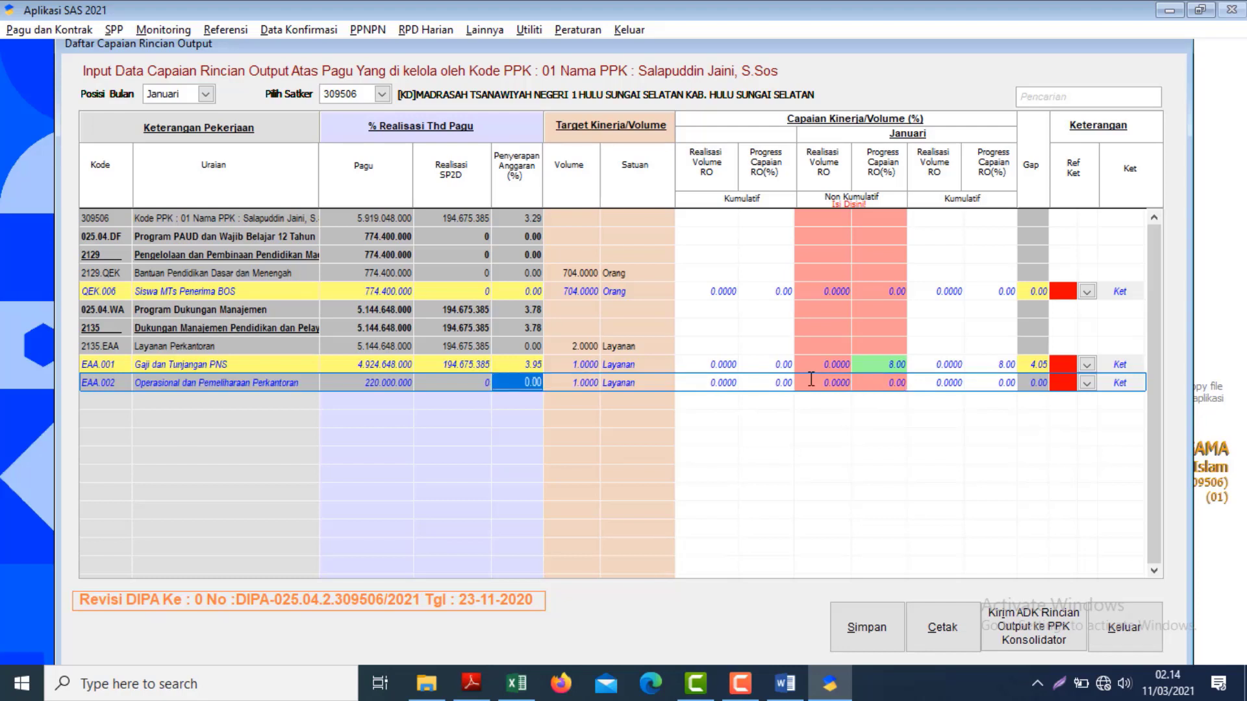
- Examine EAA.002's January volume and progress fields against its SP2D realization
{"action": "key", "text": "Tab"}
{"action": "key", "text": "Tab"}
{"action": "key", "text": "Tab"}
{"action": "key", "text": "Tab"}
{"action": "key", "text": "Tab"}
{"action": "key", "text": "Tab"}
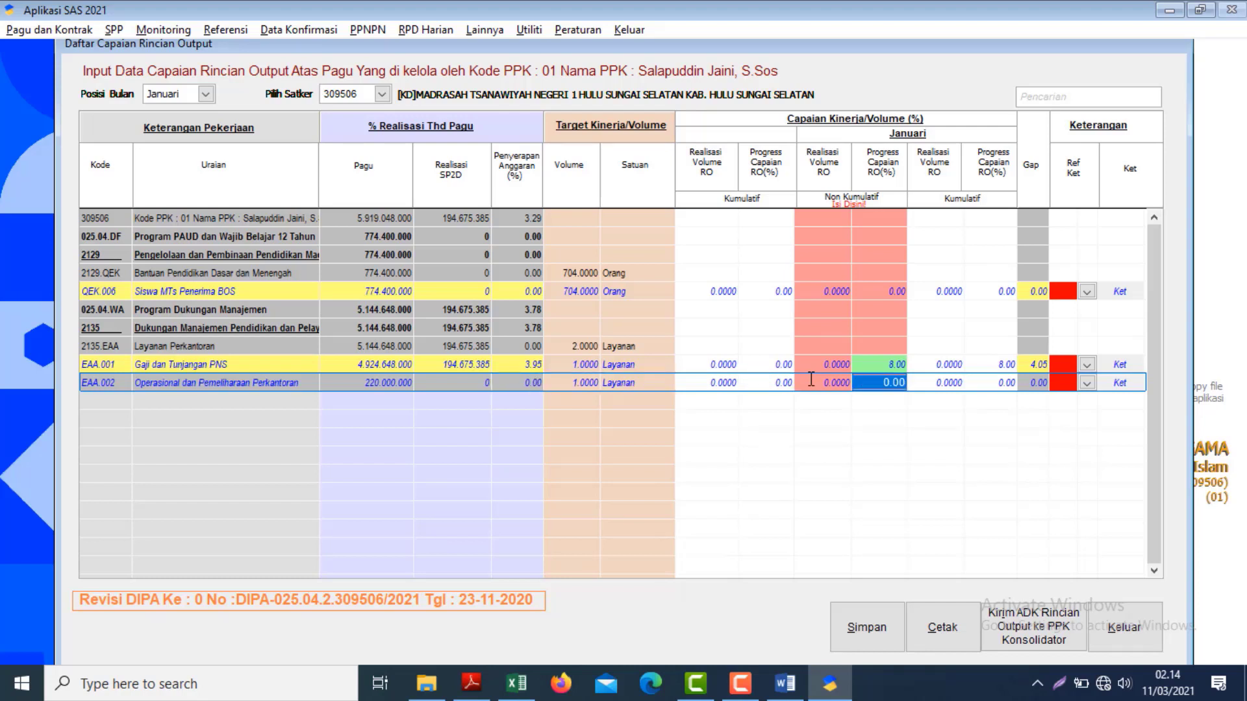
{"action": "key", "text": "Right"}
{"action": "key", "text": "Right"}
{"action": "key", "text": "Right"}
{"action": "key", "text": "Right"}
{"action": "key", "text": "Right"}
{"action": "key", "text": "Left"}
{"action": "key", "text": "Left"}
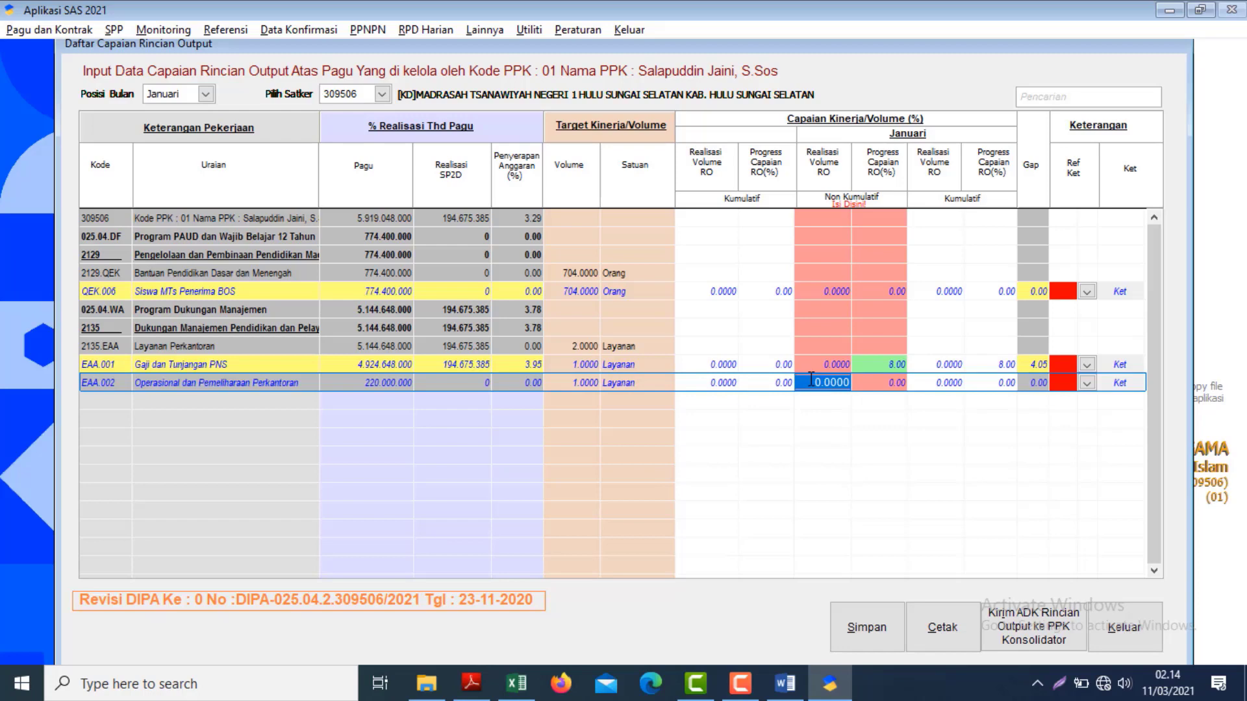
{"action": "key", "text": "Left"}
{"action": "key", "text": "Left"}
{"action": "key", "text": "Left"}
{"action": "key", "text": "Left"}
{"action": "key", "text": "Left"}
{"action": "key", "text": "Left"}
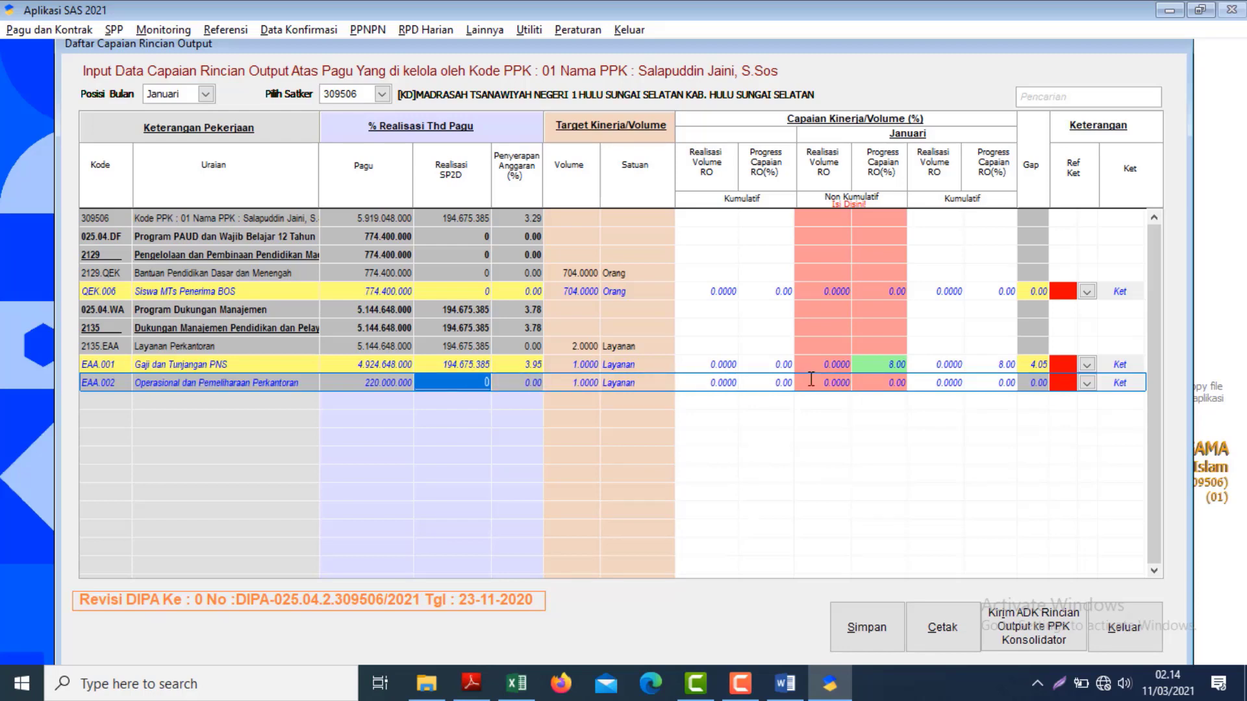
- Check the monthly pro rata PCRO and RVRO table in the Word guide, and return to SAS
{"action": "key", "text": "alt+Tab"}
{"action": "key", "text": "alt+Tab"}
{"action": "key", "text": "Tab"}
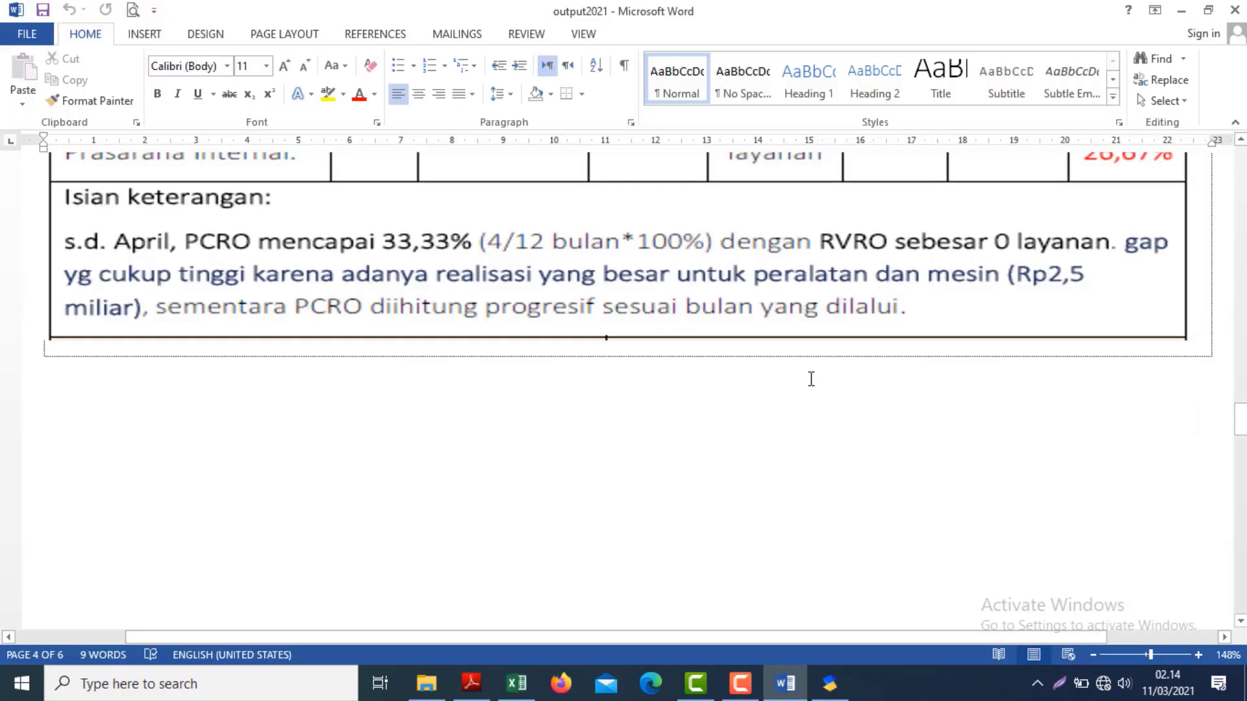
{"action": "scroll", "coordinate": [811, 379], "scroll_direction": "down", "scroll_amount": 8}
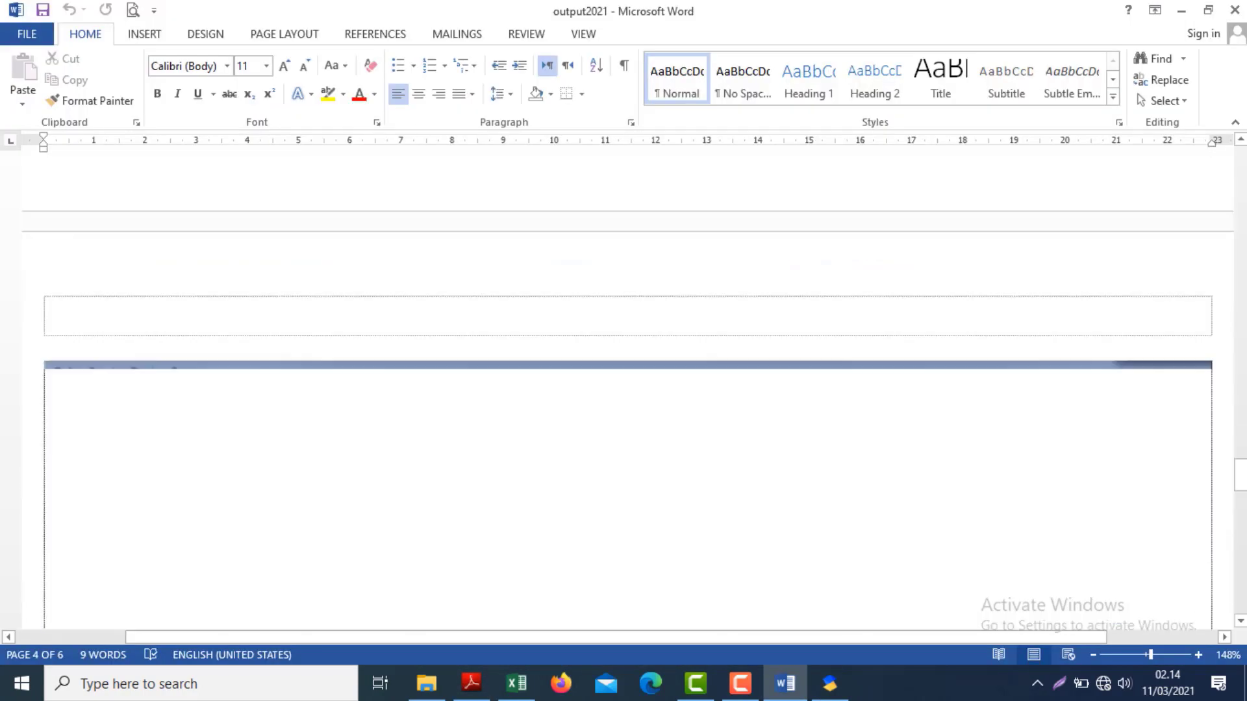
{"action": "left_click_drag", "start_coordinate": [1240, 500], "coordinate": [1202, 329]}
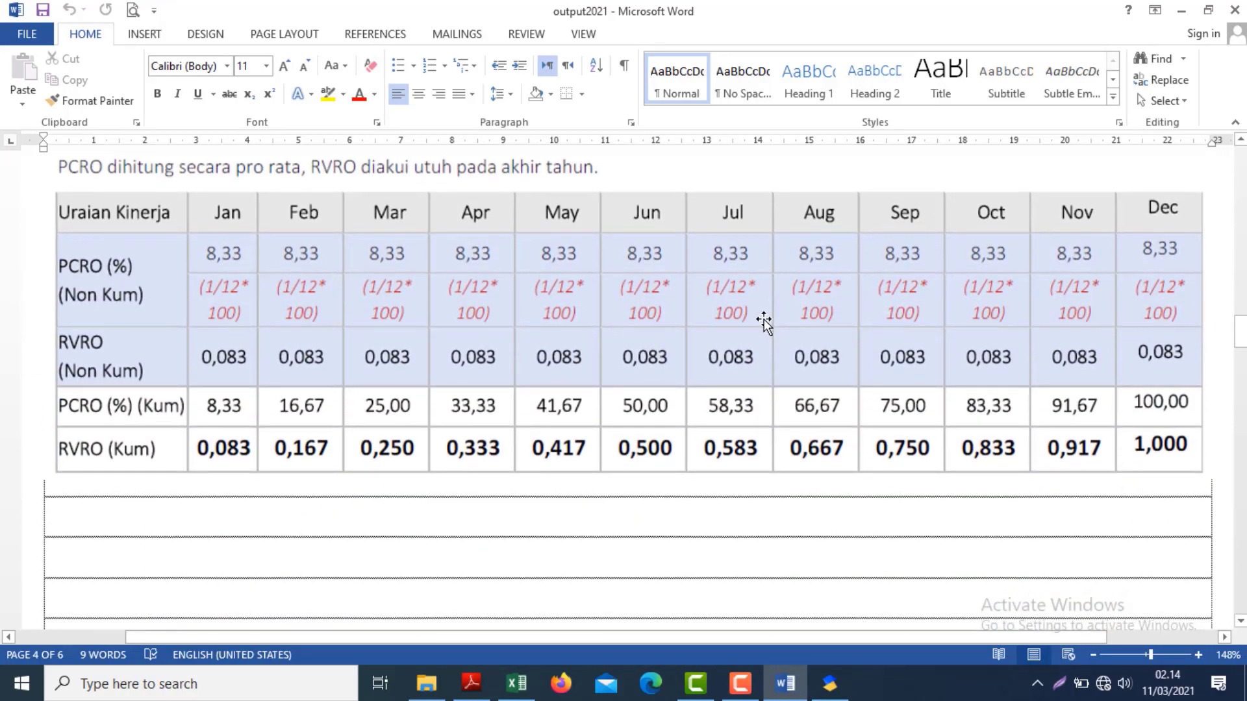
{"action": "key", "text": "alt+Tab"}
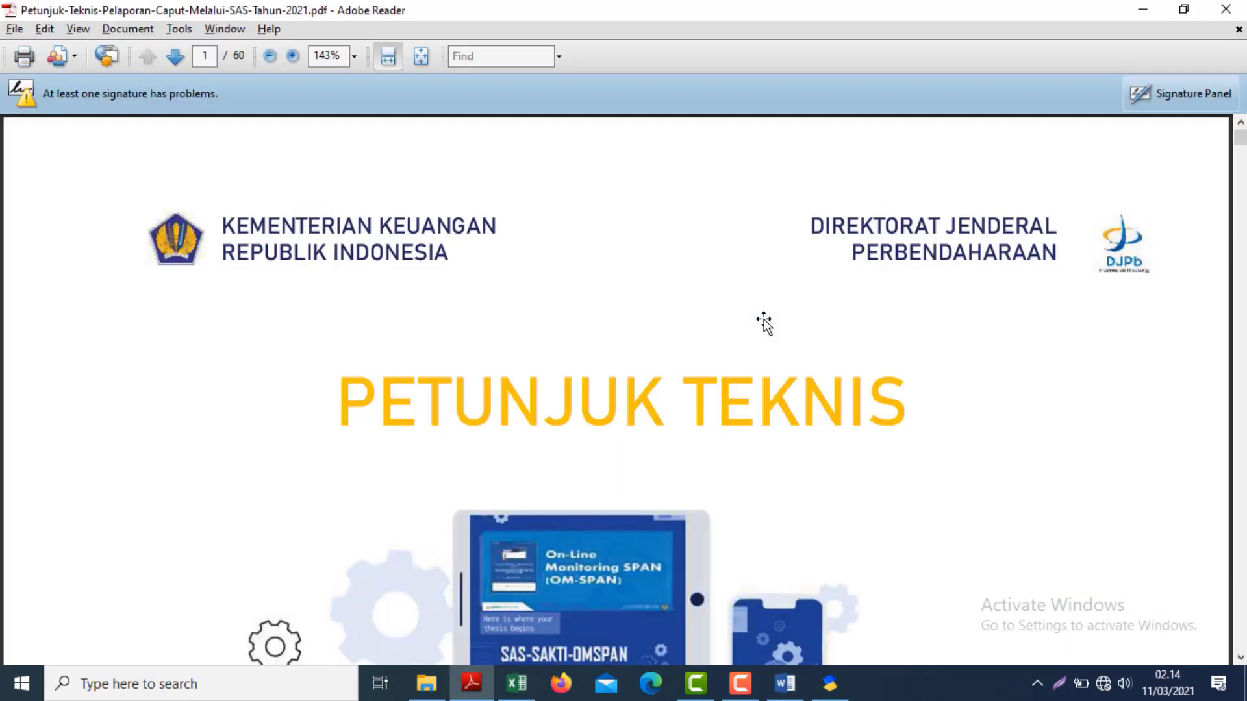
{"action": "key", "text": "alt+Tab"}
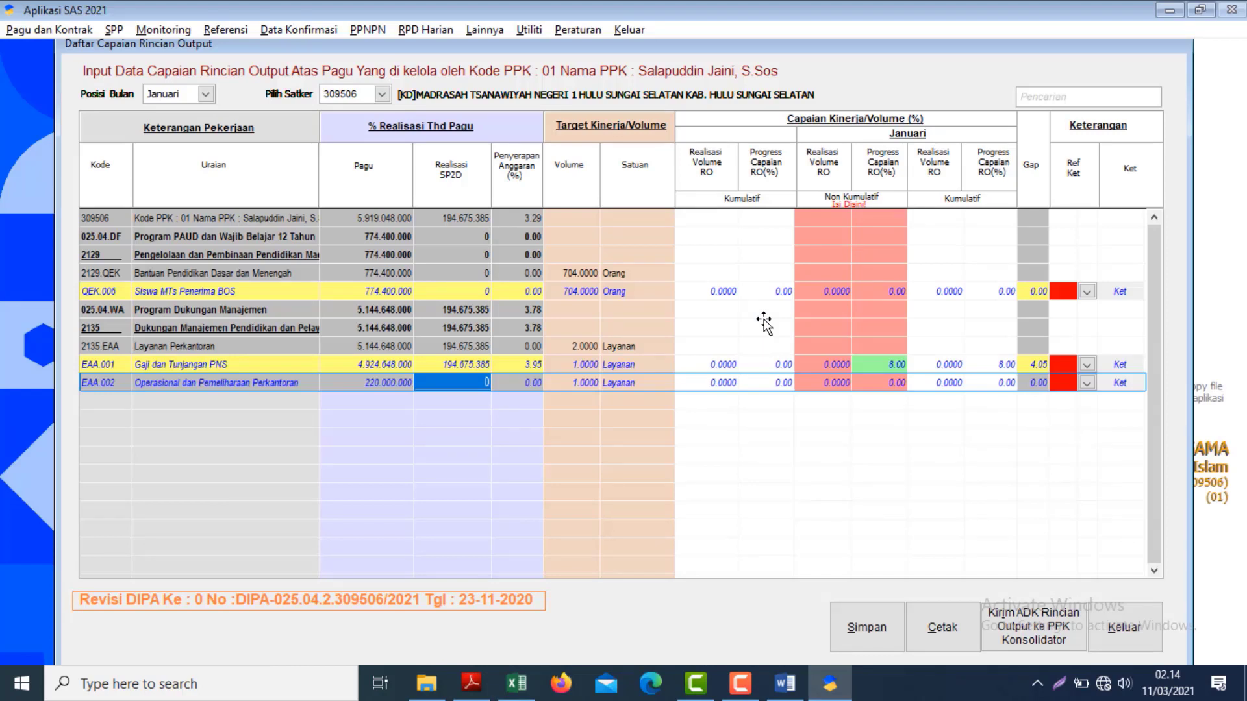
- Review the cumulative, January non-cumulative and gap fields in the EAA.002 row
{"action": "left_click", "coordinate": [877, 385]}
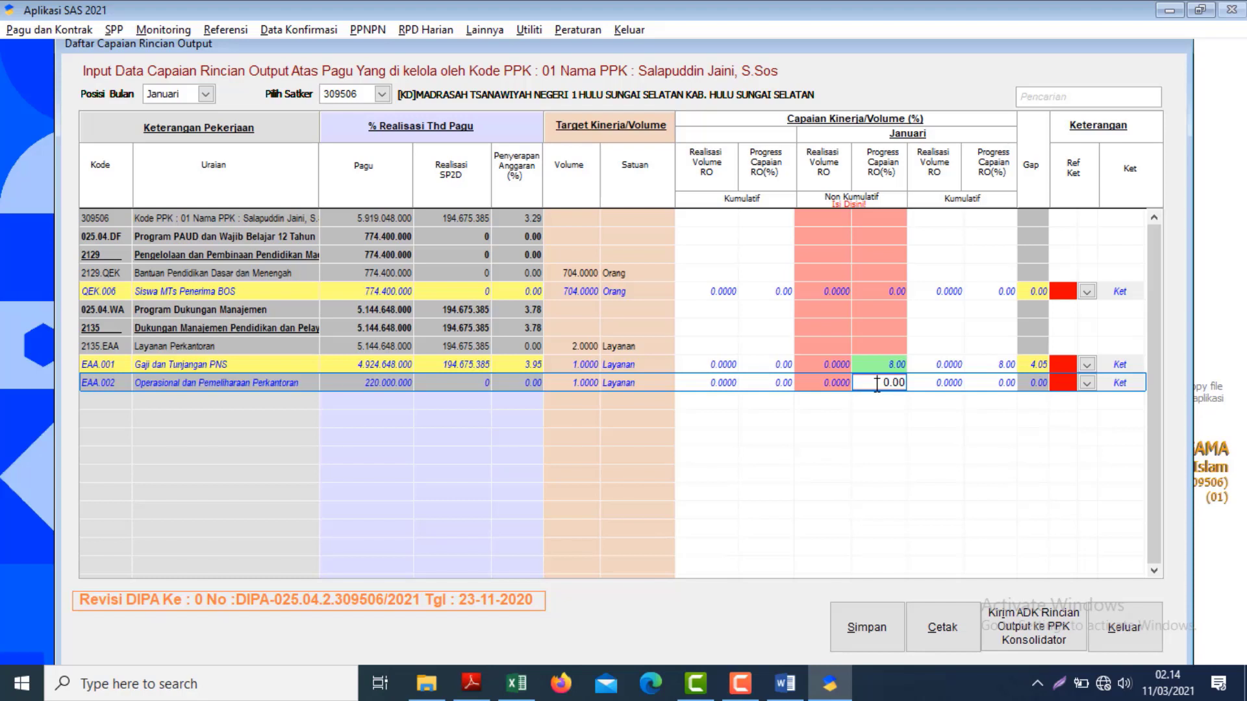
{"action": "key", "text": "Return"}
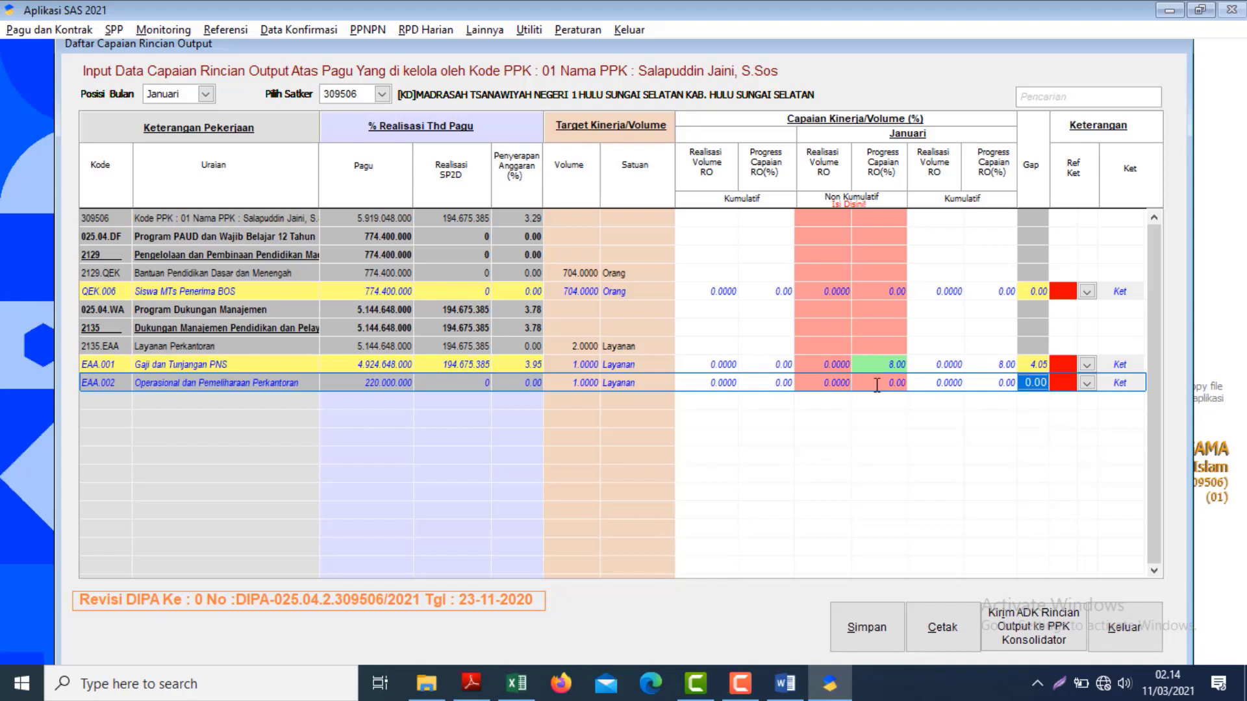
{"action": "left_click", "coordinate": [877, 385]}
{"action": "key", "text": "Left"}
{"action": "key", "text": "Left"}
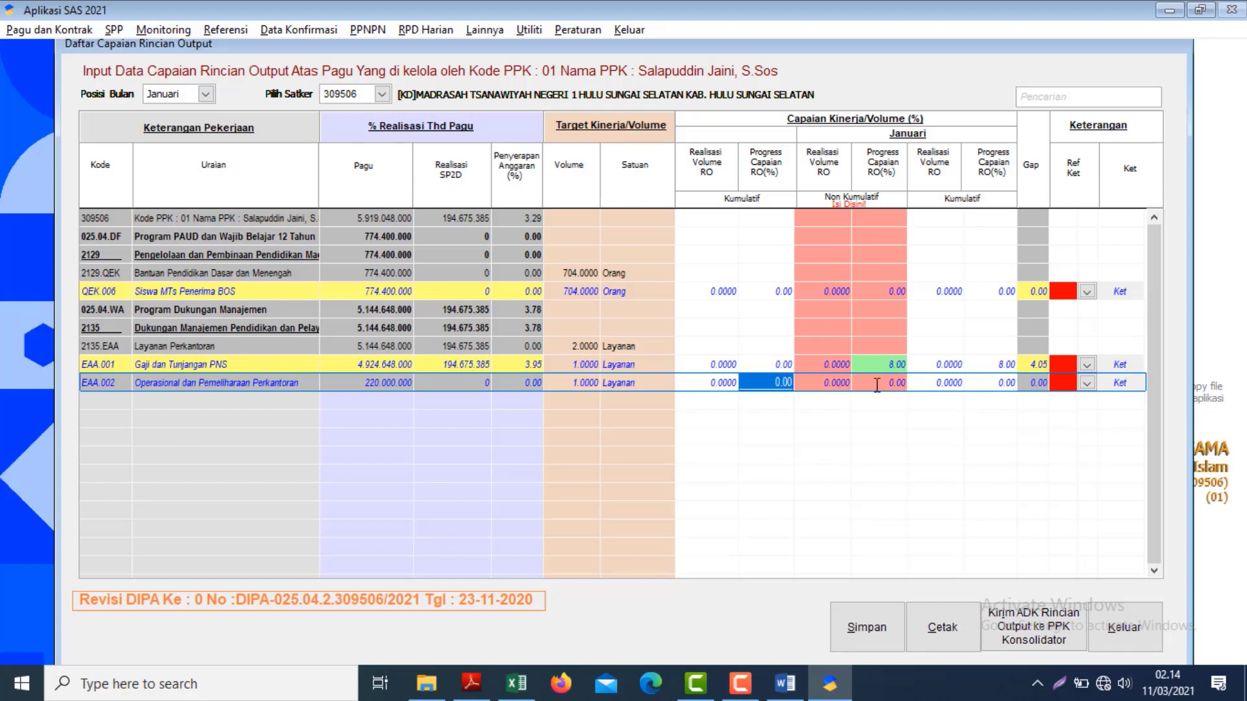
{"action": "key", "text": "Right"}
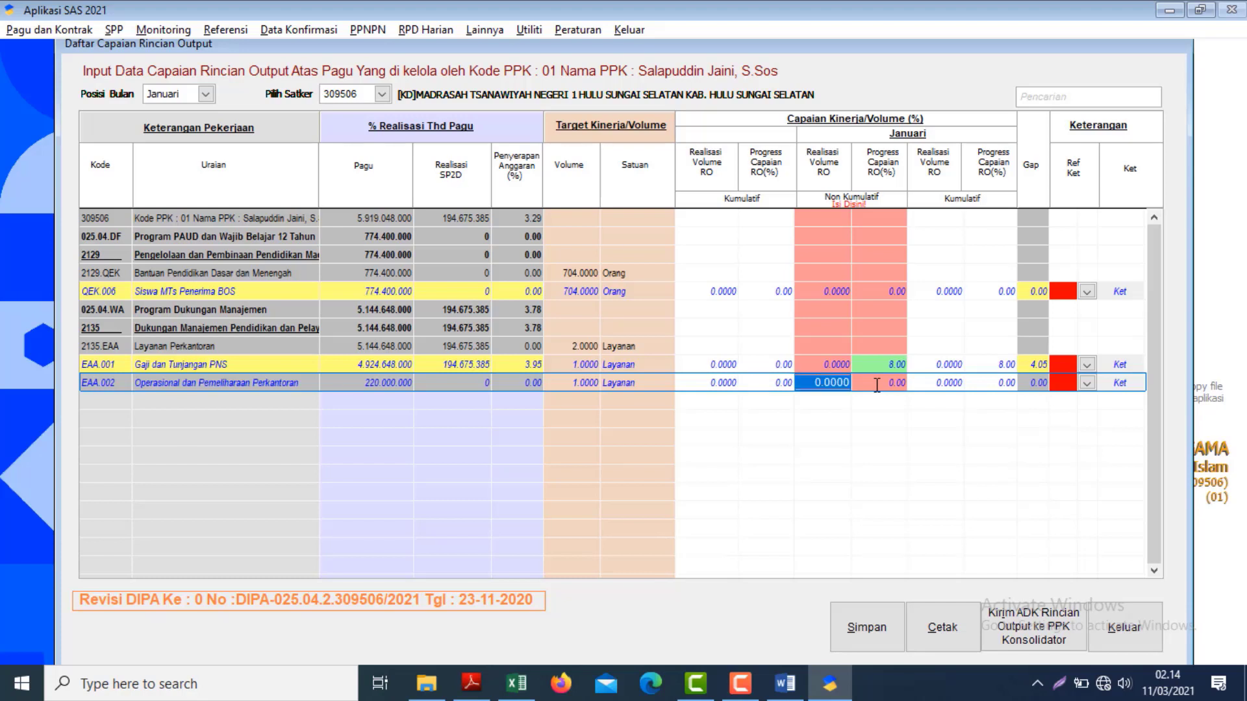
{"action": "key", "text": "Right"}
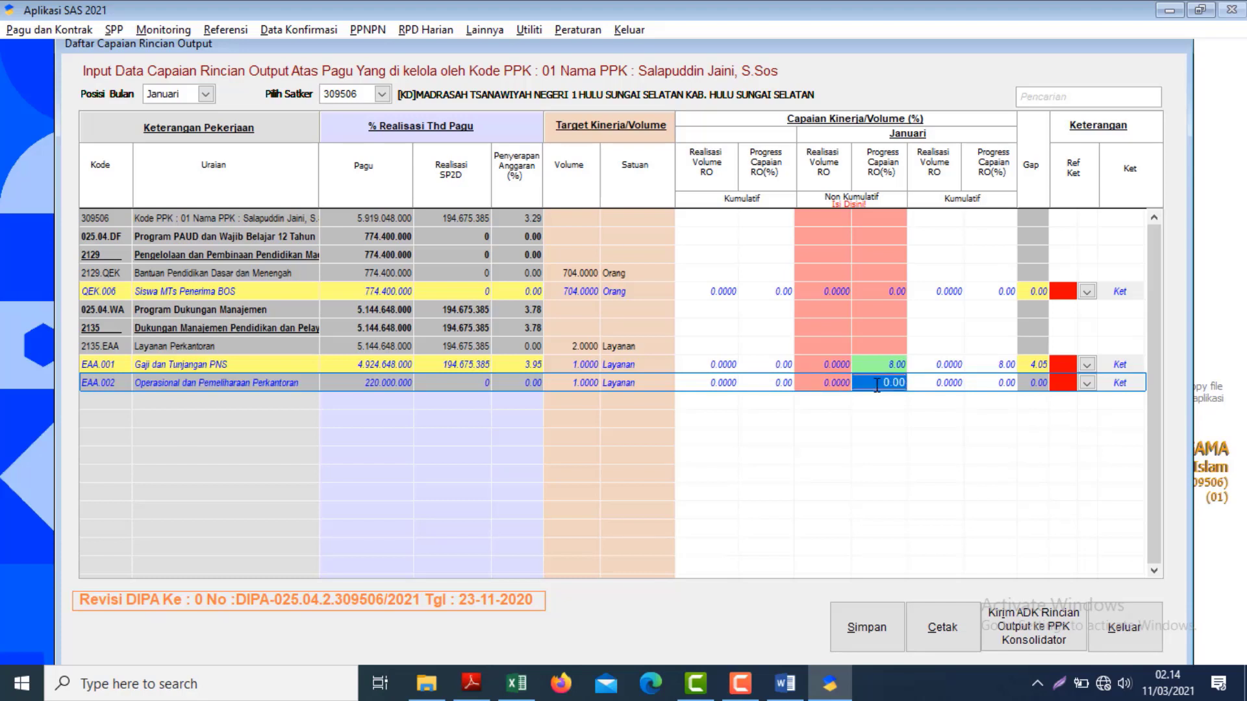
{"action": "key", "text": "Right"}
- Enter 0 for both the January non-cumulative RO volume and RO progress of EAA.002
{"action": "key", "text": "Left"}
{"action": "key", "text": "Left"}
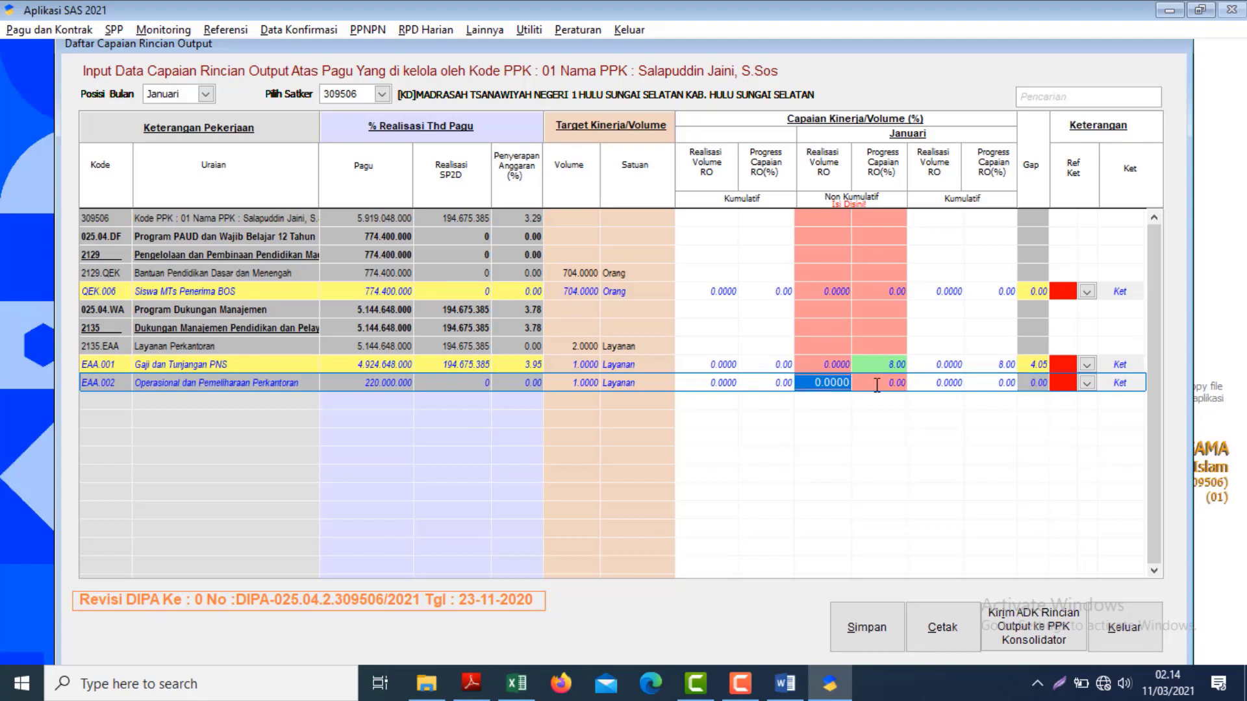
{"action": "key", "text": "Delete"}
{"action": "type", "text": "0"}
{"action": "key", "text": "Return"}
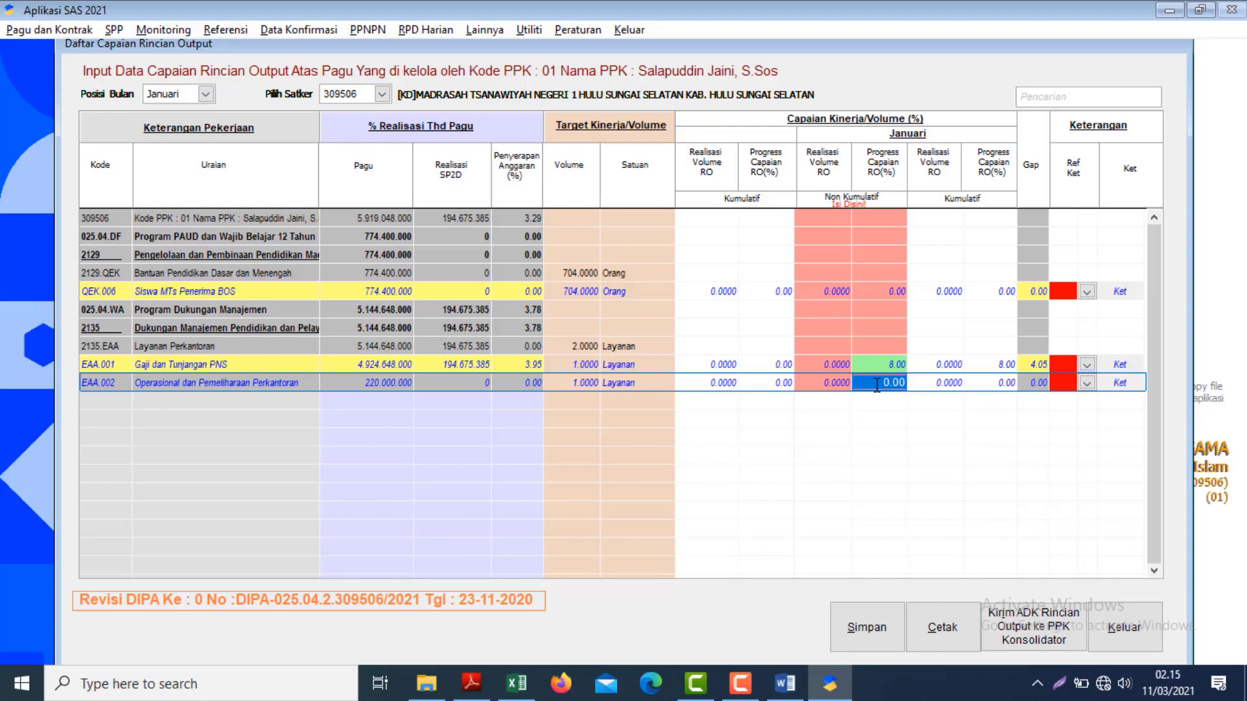
{"action": "key", "text": "Delete"}
{"action": "type", "text": "0"}
{"action": "key", "text": "Return"}
{"action": "key", "text": "Return"}
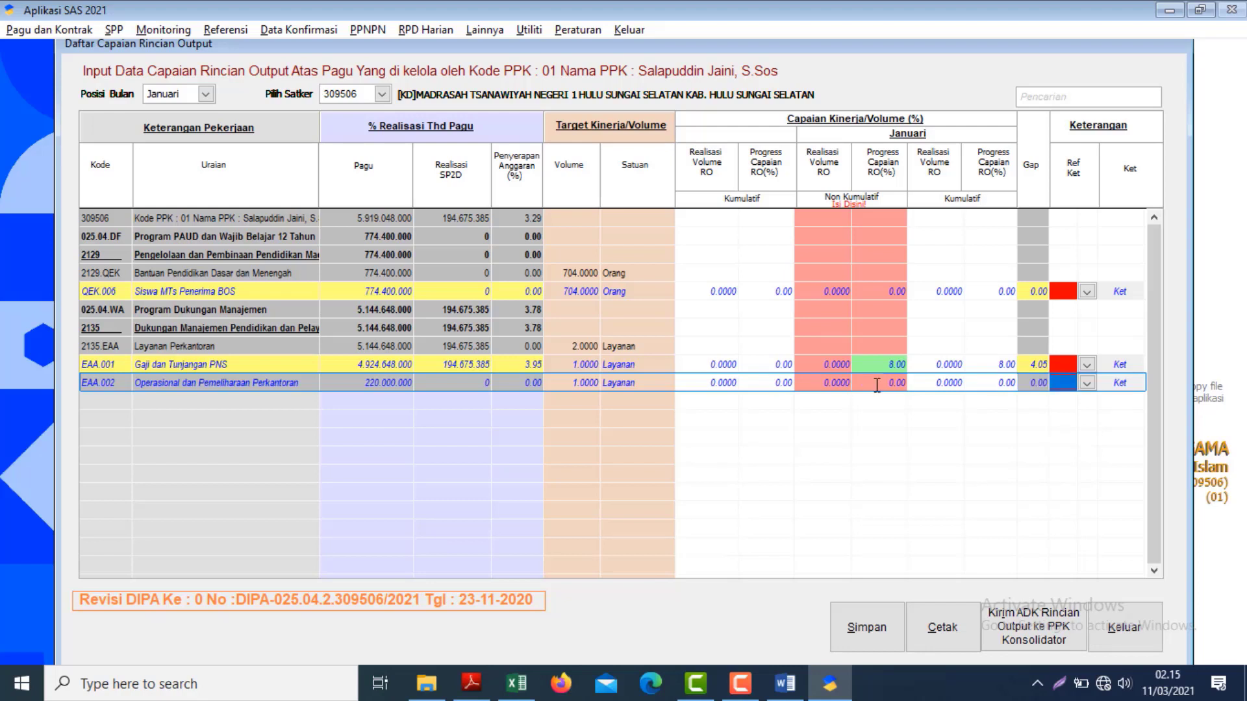
- Open the EAA.002 explanation and process it with the 0% PCRO and 0 layanan RVRO text
{"action": "key", "text": "Return"}
{"action": "key", "text": "Return"}
{"action": "key", "text": "Return"}
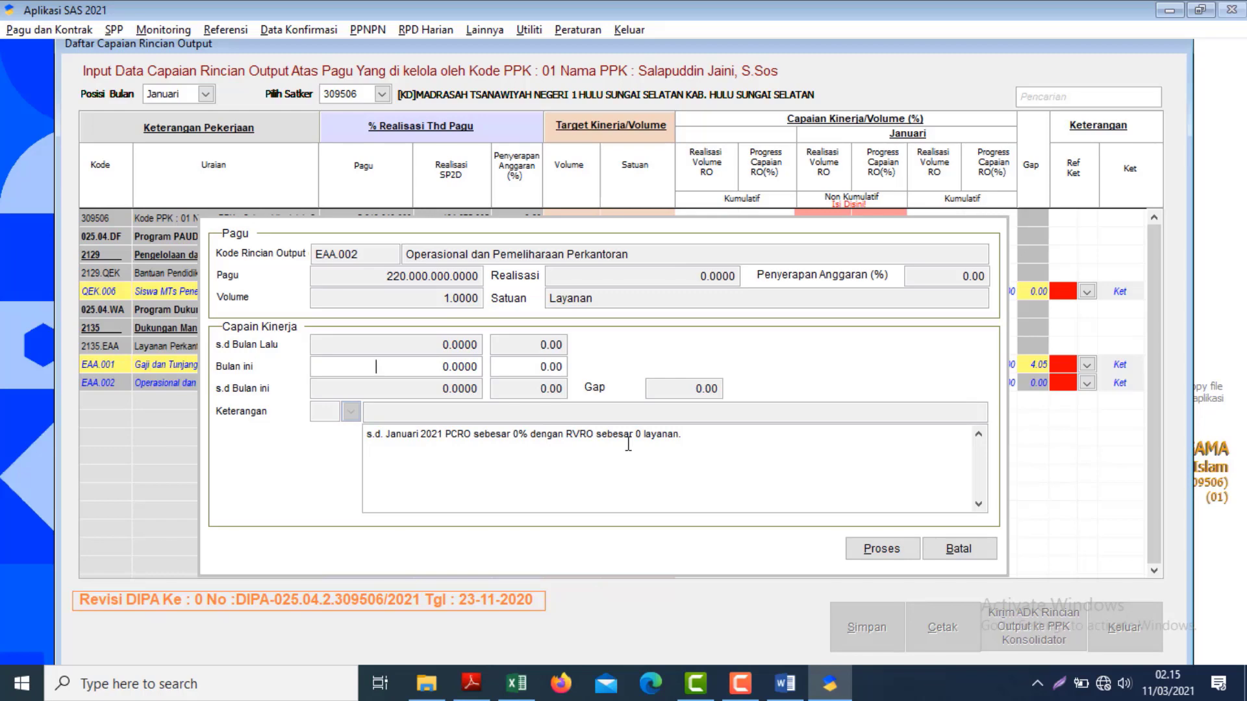
{"action": "left_click", "coordinate": [878, 547]}
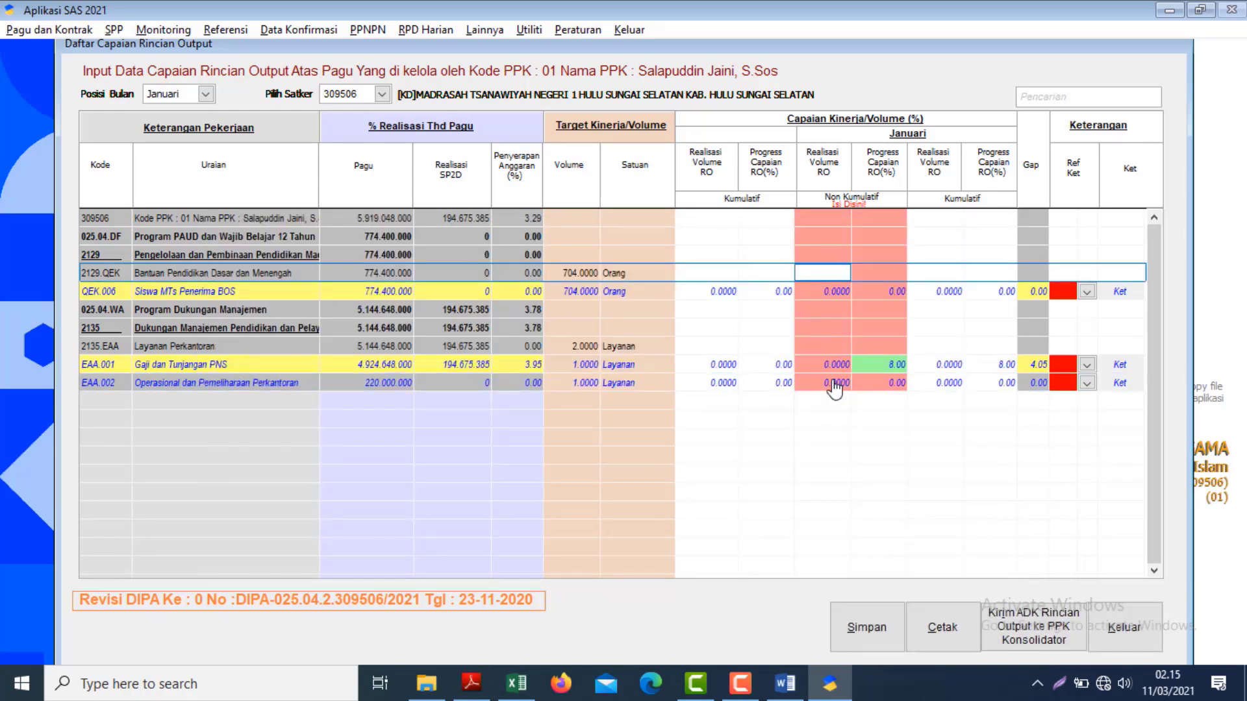
- Save the January output achievement data
{"action": "left_click", "coordinate": [835, 387]}
{"action": "left_click", "coordinate": [831, 383]}
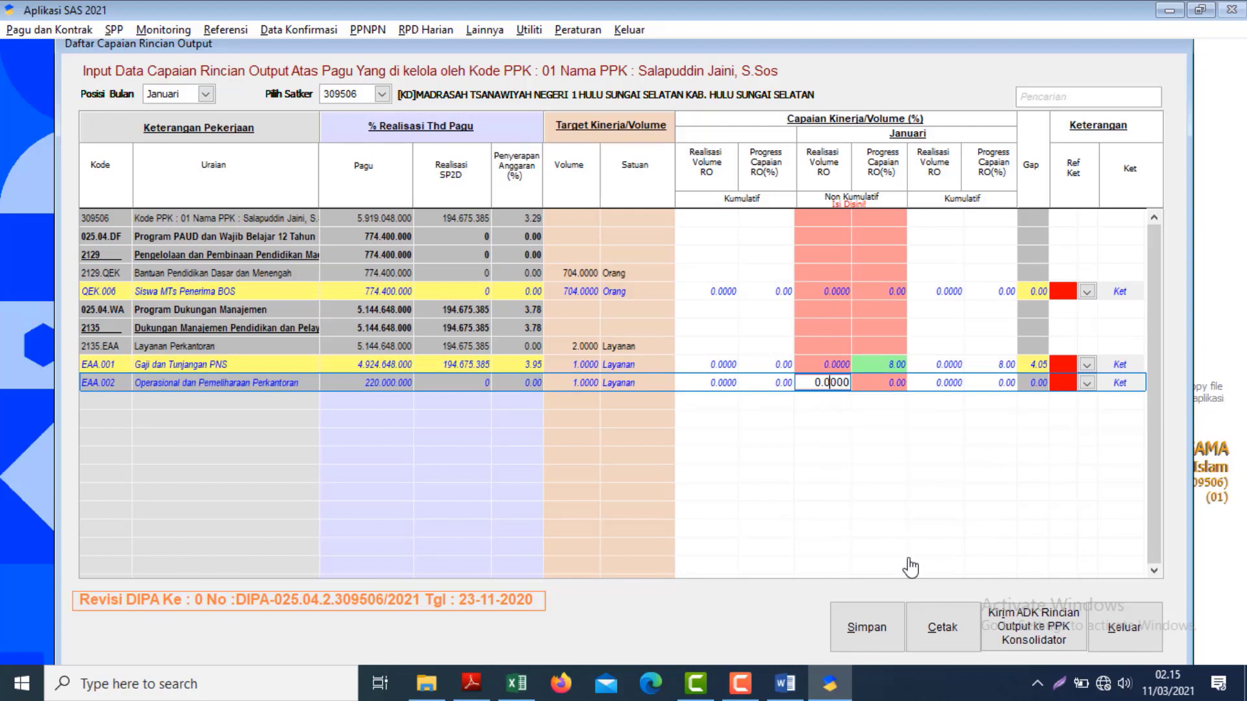
{"action": "left_click", "coordinate": [866, 639]}
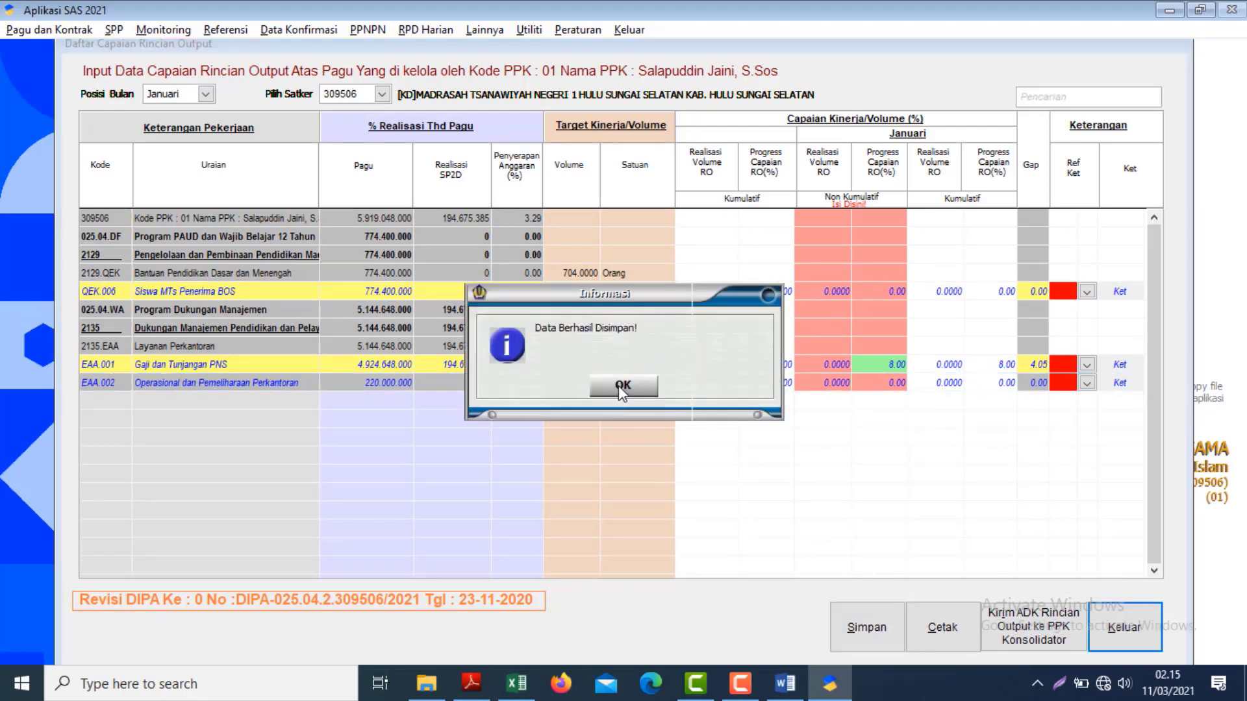
{"action": "left_click", "coordinate": [622, 387]}
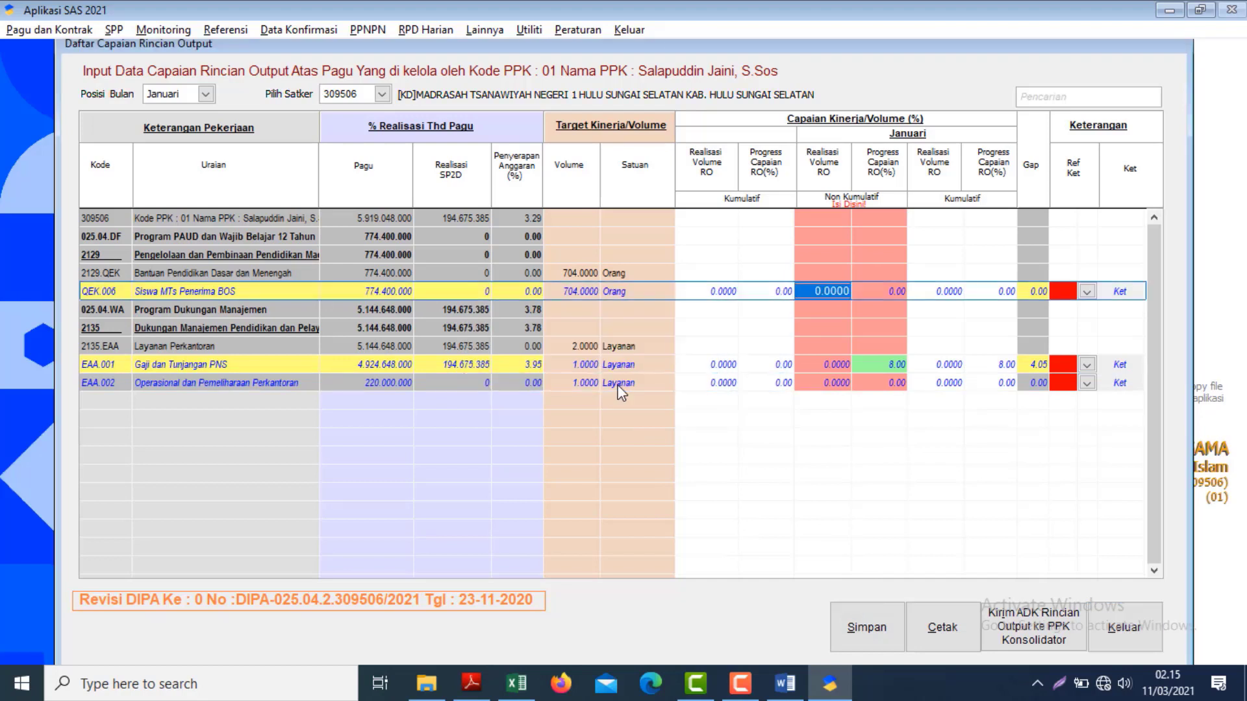
- Export the January output ADK for the PPK consolidator to the C:\APLIKASISAS2021 folder
{"action": "left_click", "coordinate": [1031, 632]}
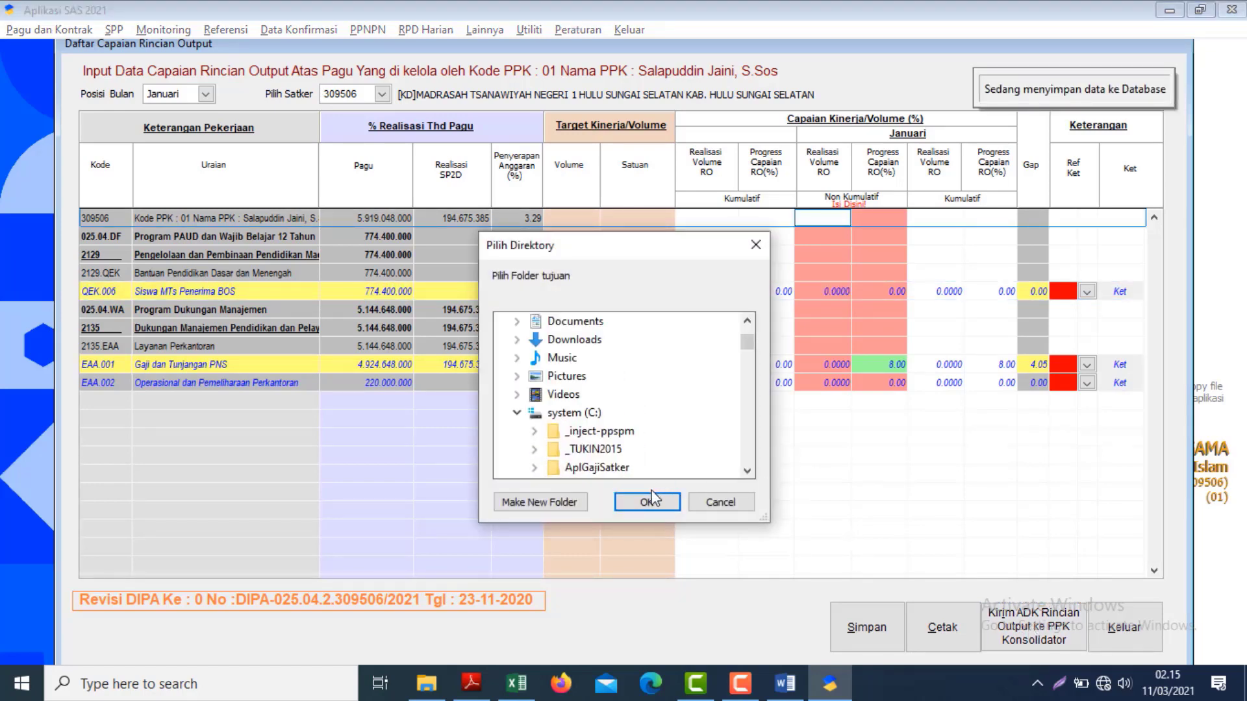
{"action": "left_click", "coordinate": [645, 500]}
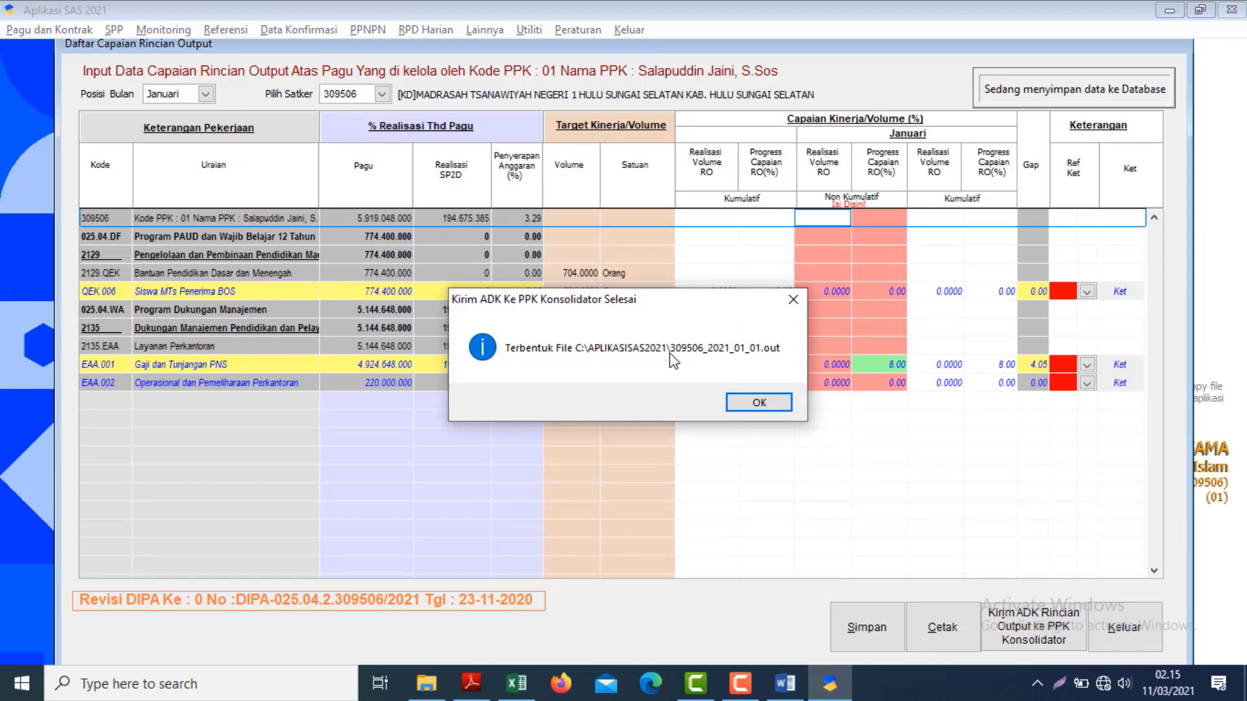
{"action": "left_click", "coordinate": [757, 404]}
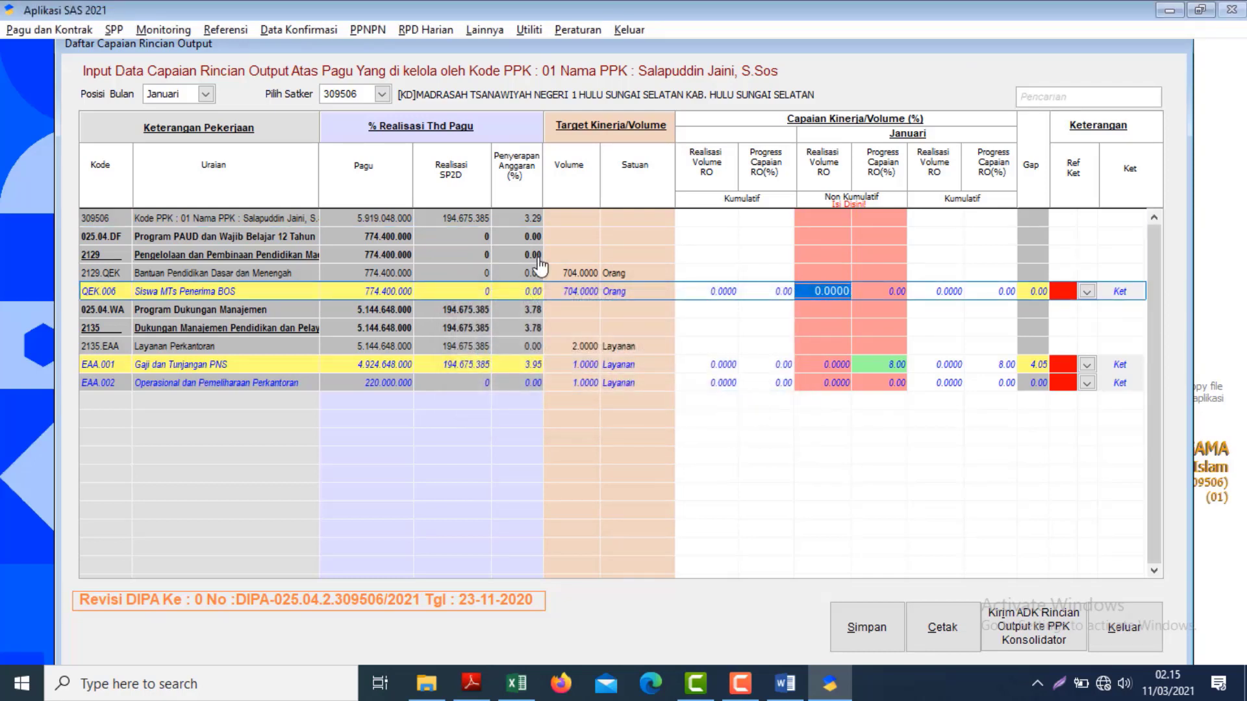
- Load the Pebruari output achievement list for satker 309506
{"action": "left_click", "coordinate": [205, 95]}
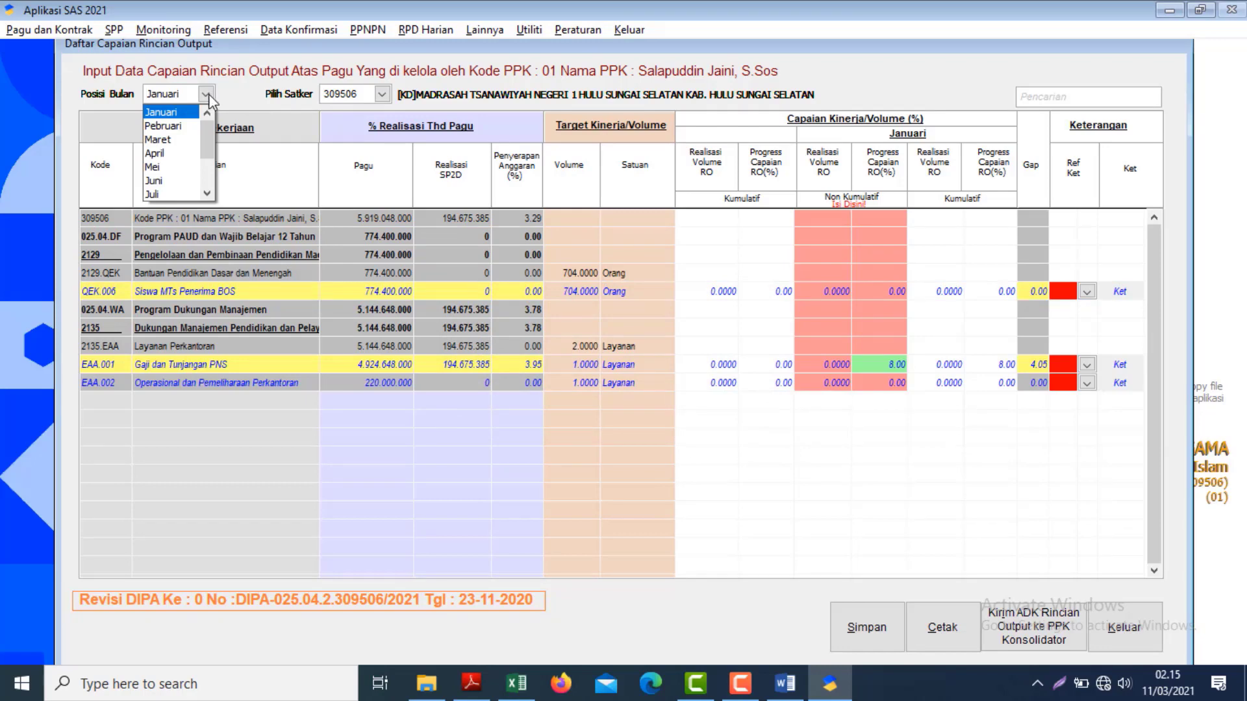
{"action": "left_click", "coordinate": [179, 126]}
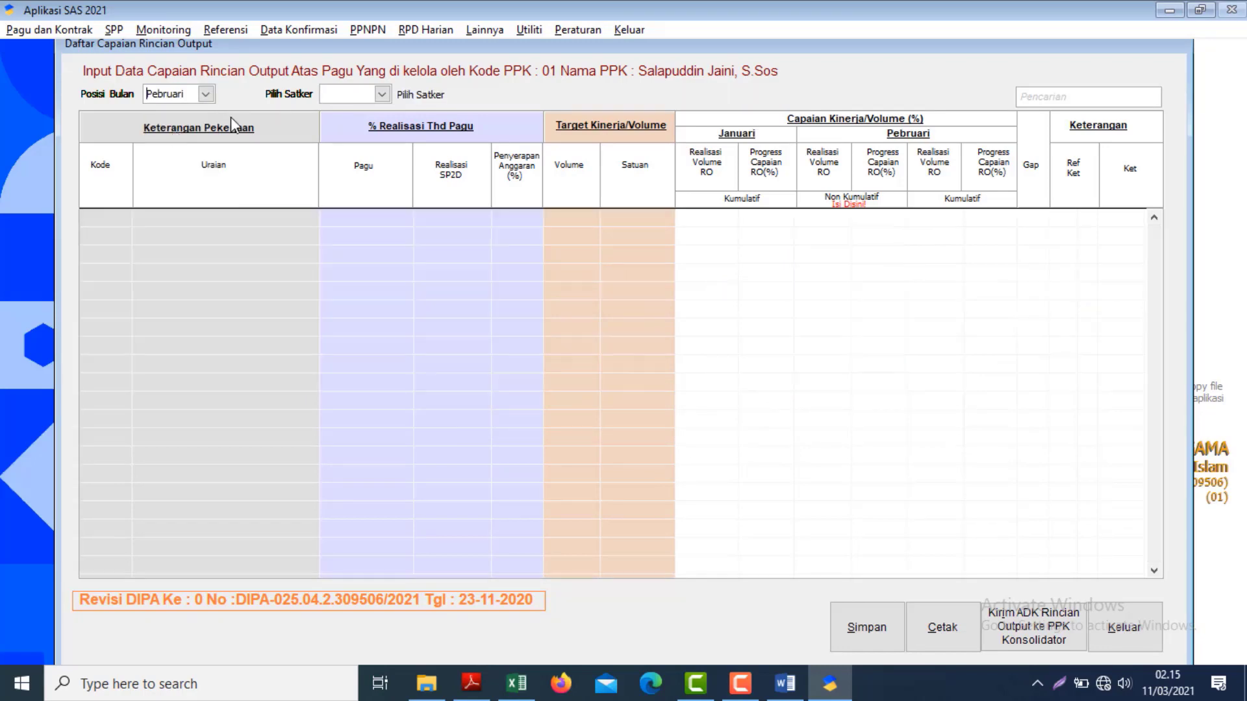
{"action": "left_click", "coordinate": [383, 95]}
{"action": "left_click", "coordinate": [489, 111]}
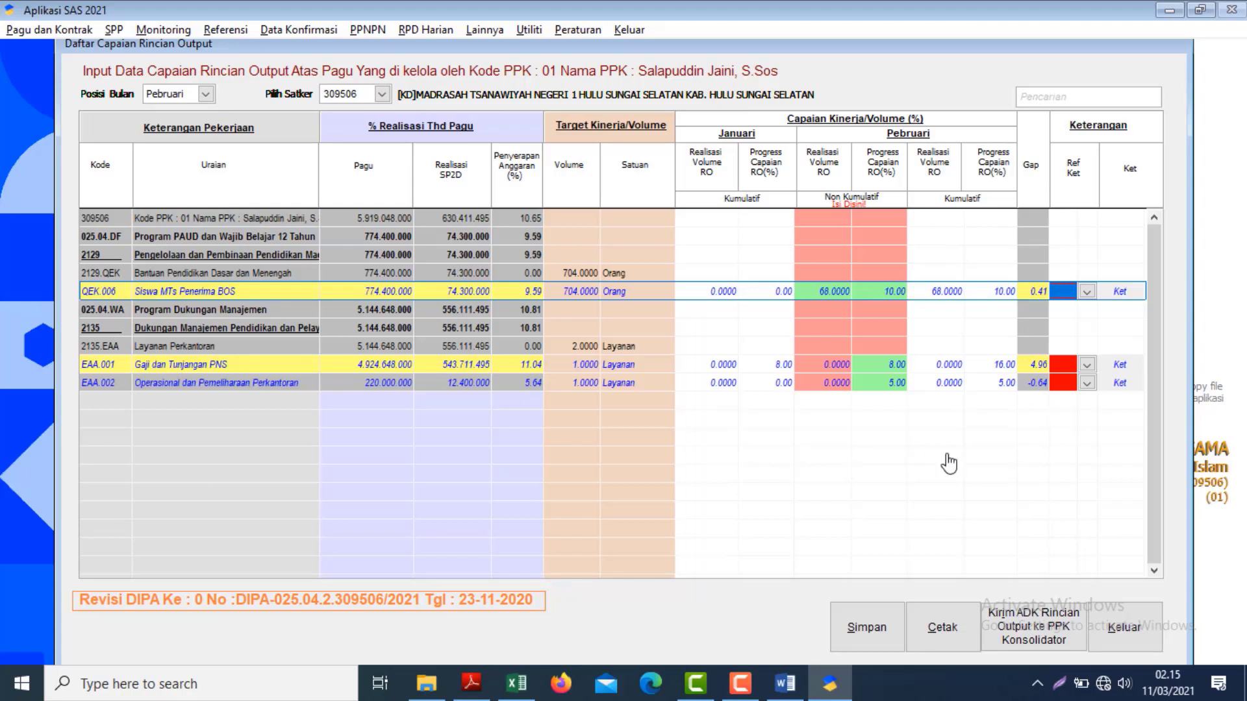
- Check QEK.006's budget and absorption fields, and enter 10 as its February non-cumulative RO progress
{"action": "left_click", "coordinate": [750, 293]}
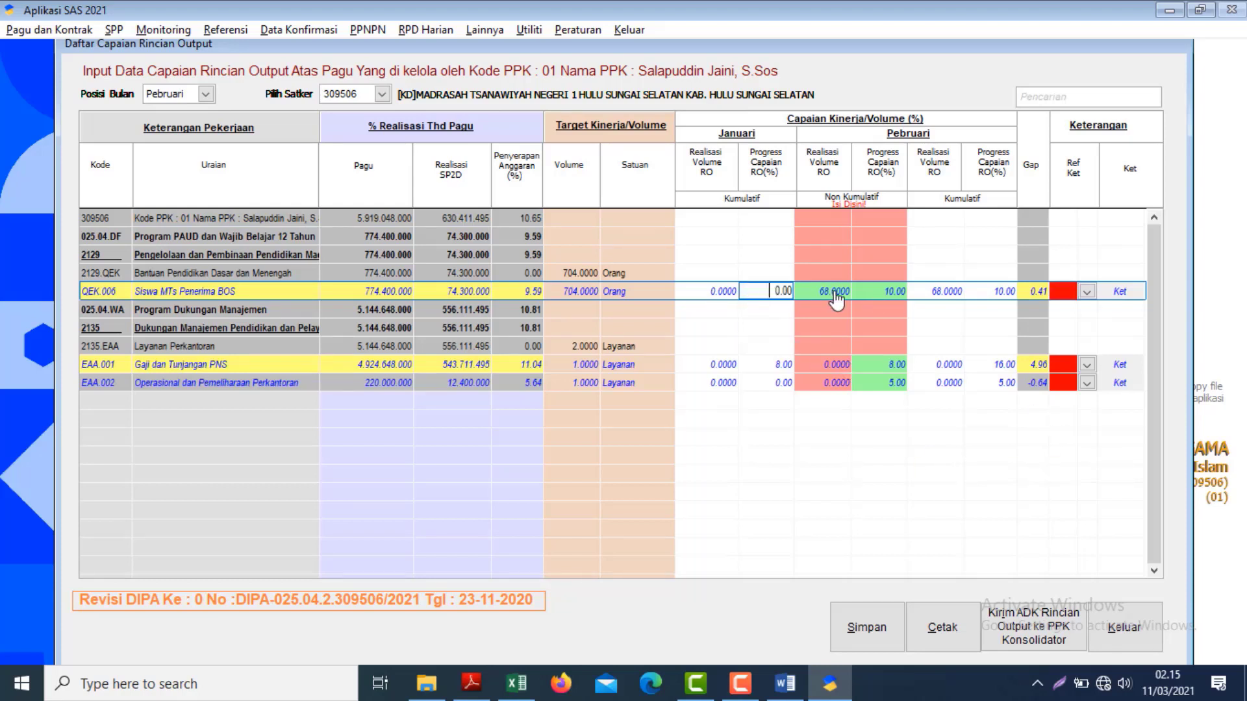
{"action": "left_click", "coordinate": [397, 293]}
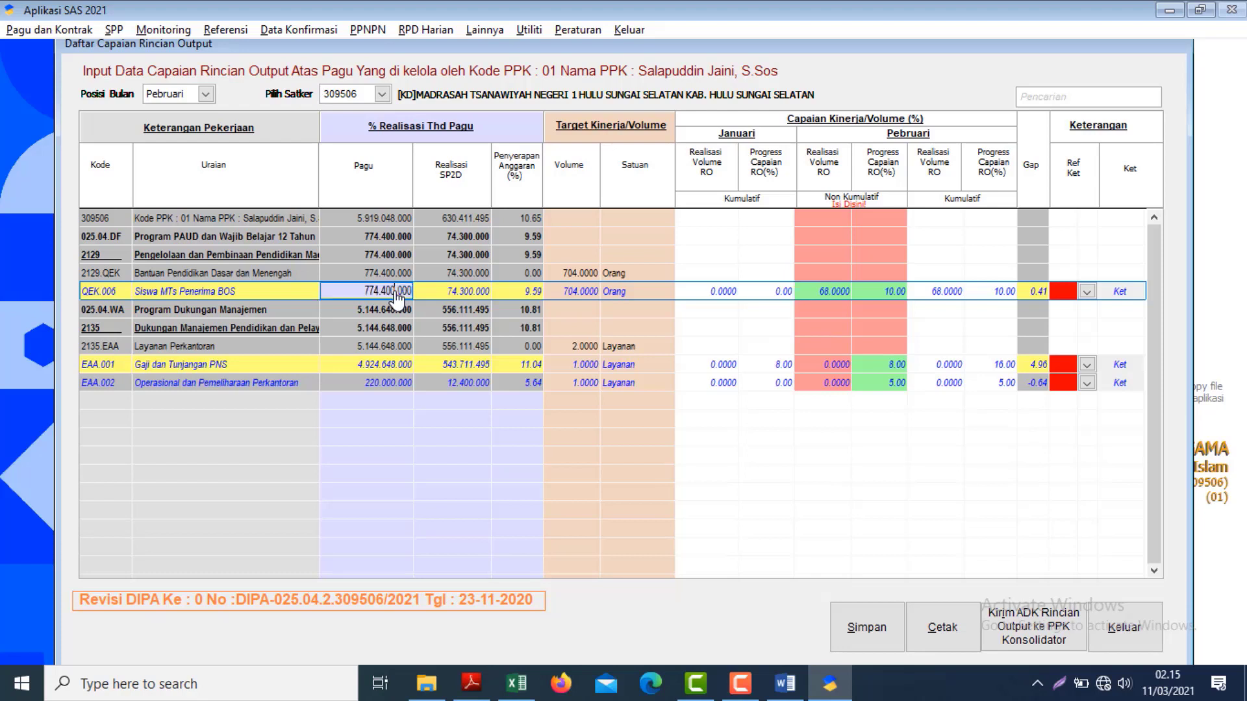
{"action": "left_click", "coordinate": [529, 294]}
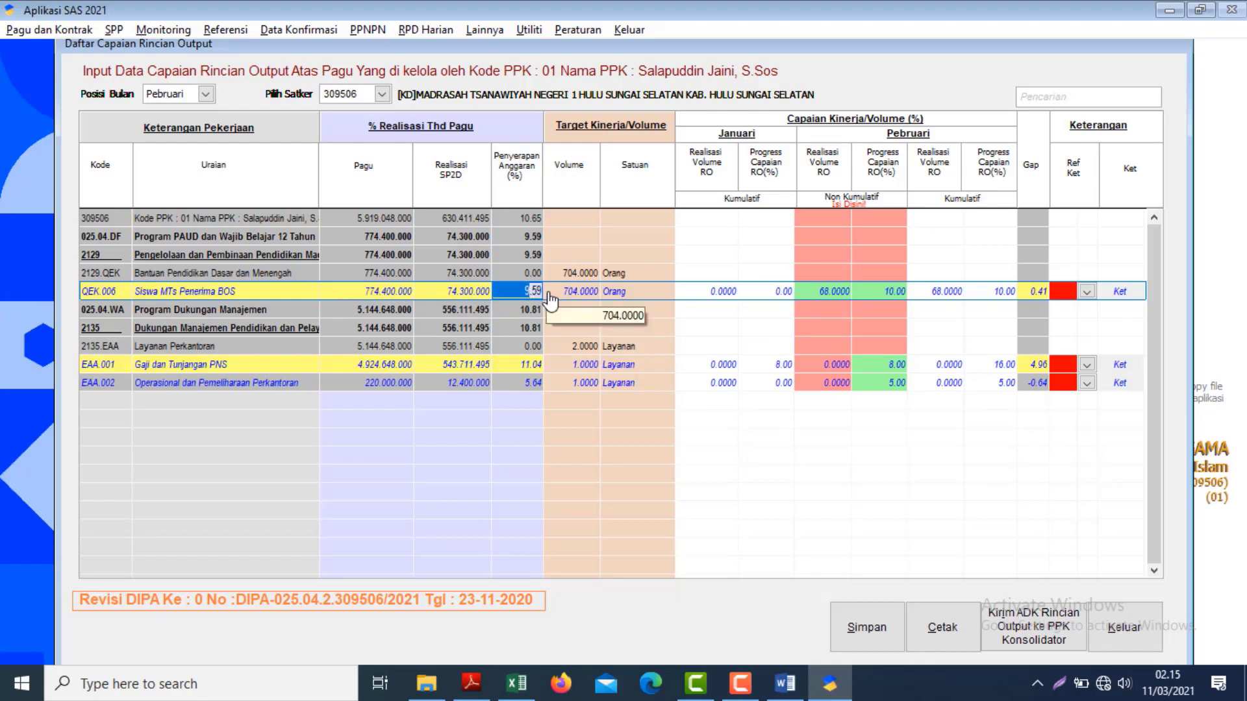
{"action": "left_click", "coordinate": [878, 291]}
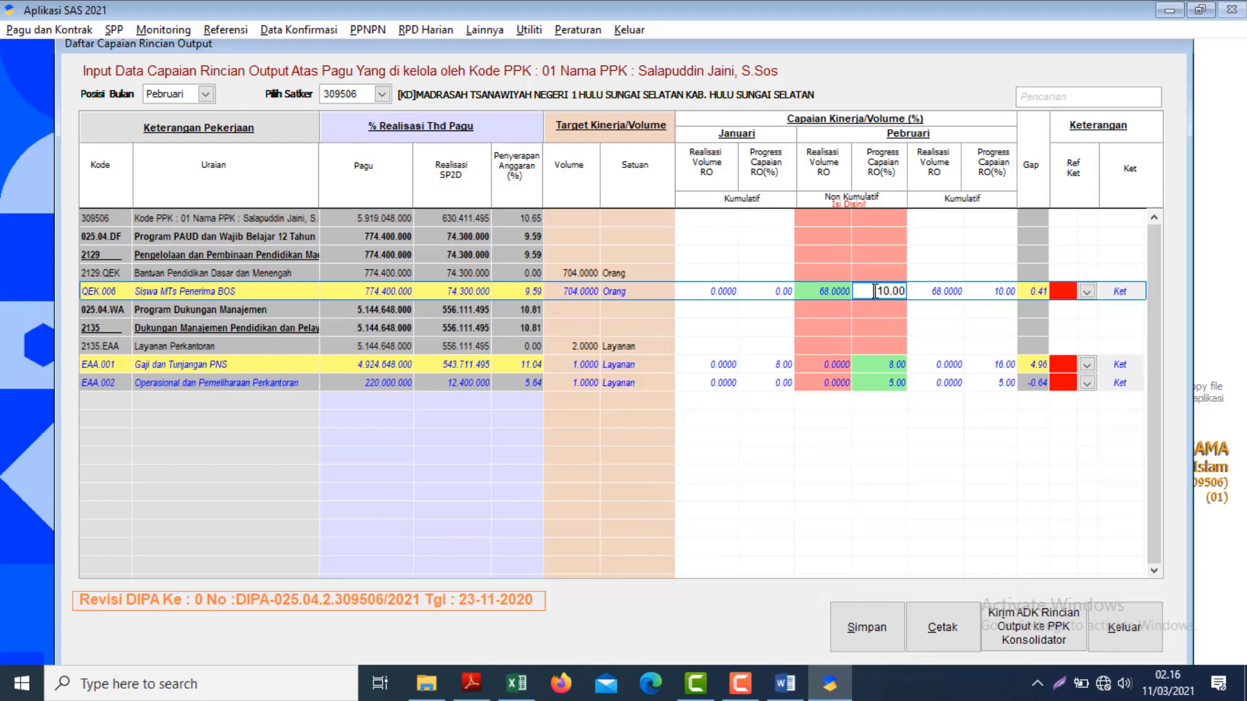
{"action": "left_click_drag", "start_coordinate": [876, 291], "coordinate": [921, 296]}
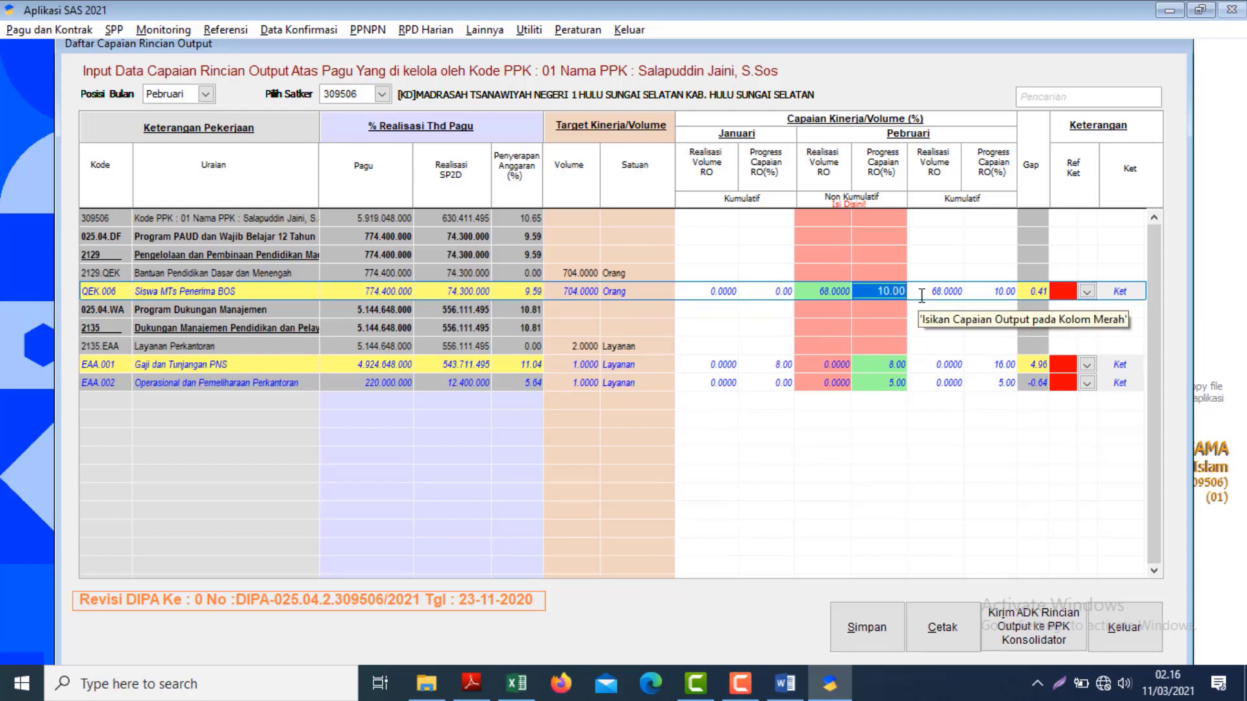
{"action": "type", "text": "10"}
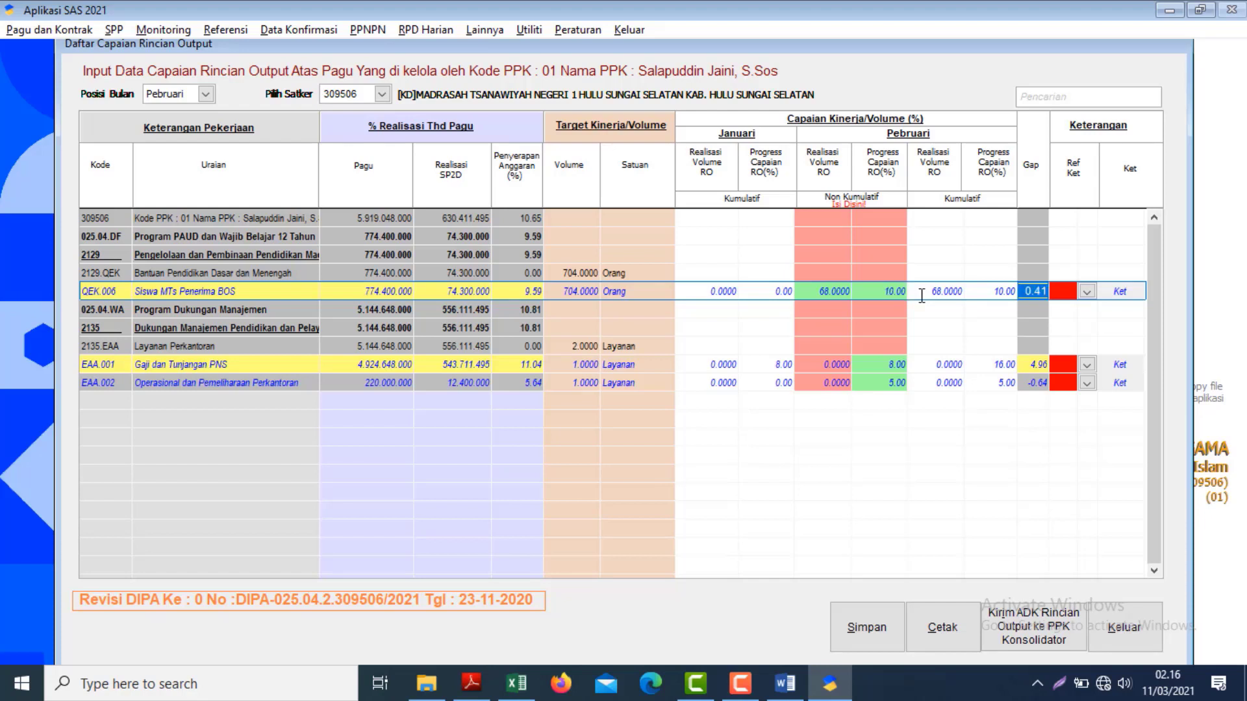
{"action": "key", "text": "Return"}
{"action": "key", "text": "Left"}
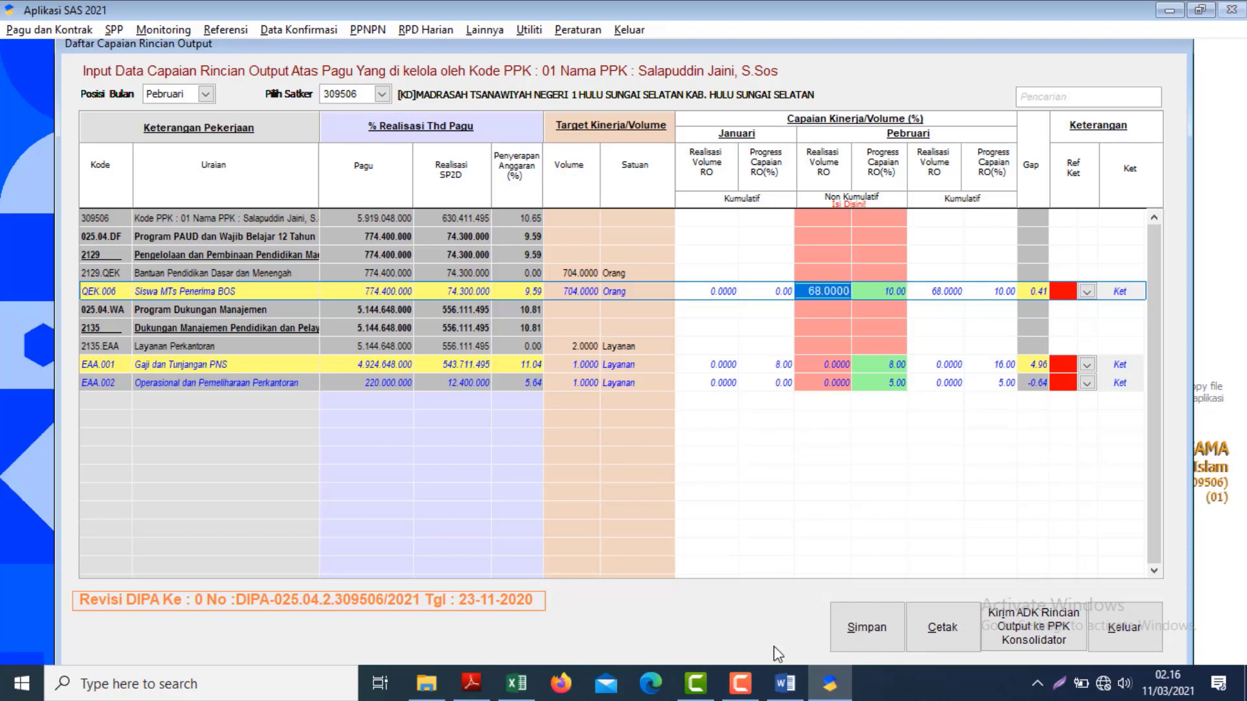
- Switch to the Book1 workbook in Excel, clear the formula in F7, and return to SAS 2021
{"action": "left_click", "coordinate": [518, 684]}
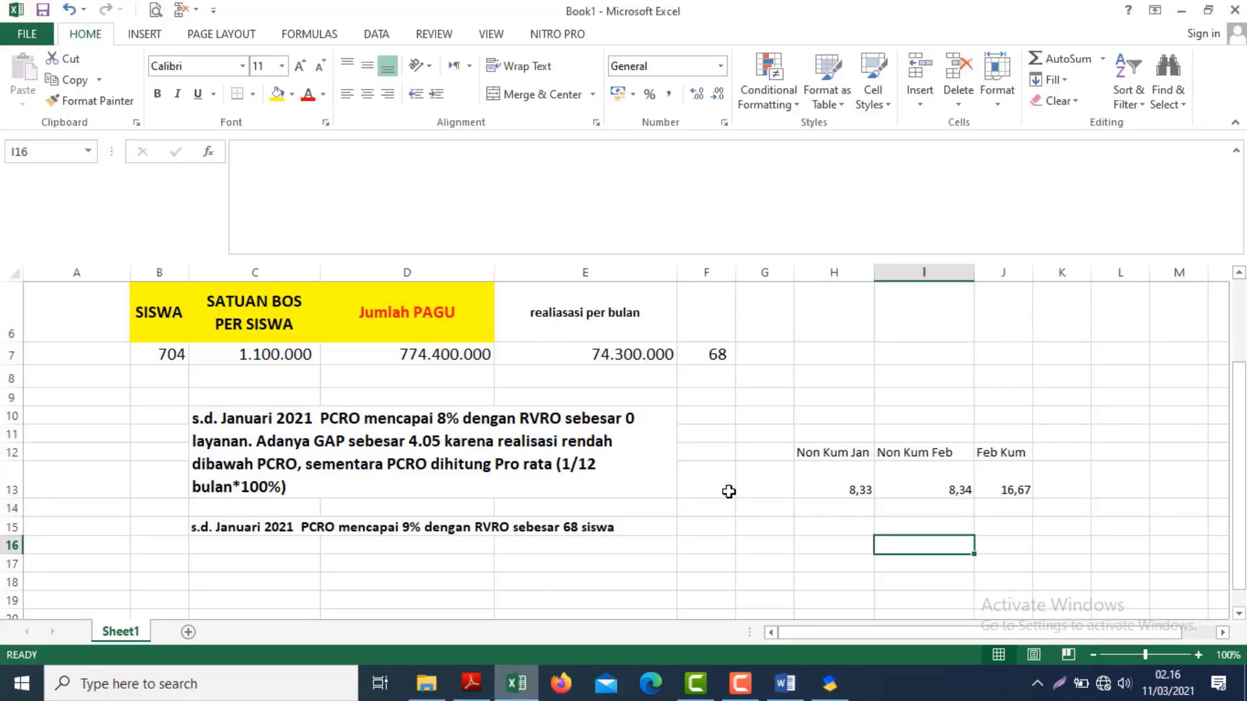
{"action": "left_click", "coordinate": [706, 347]}
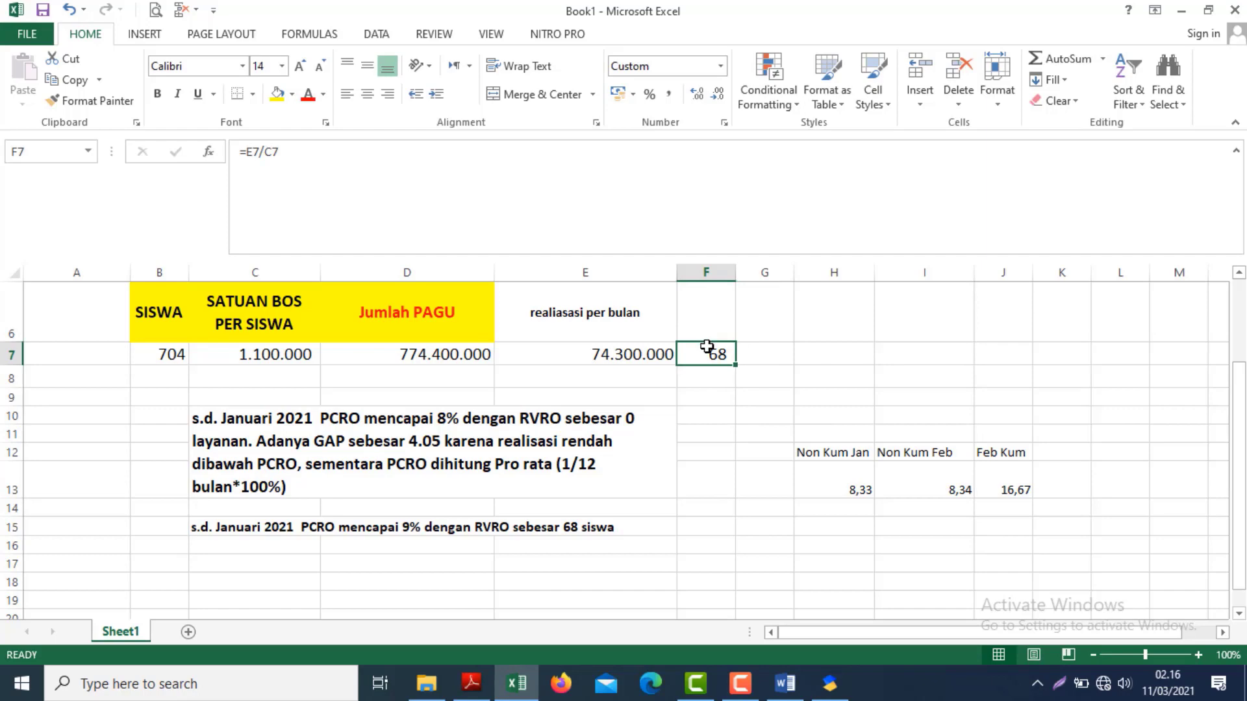
{"action": "key", "text": "Delete"}
{"action": "key", "text": "alt+Tab"}
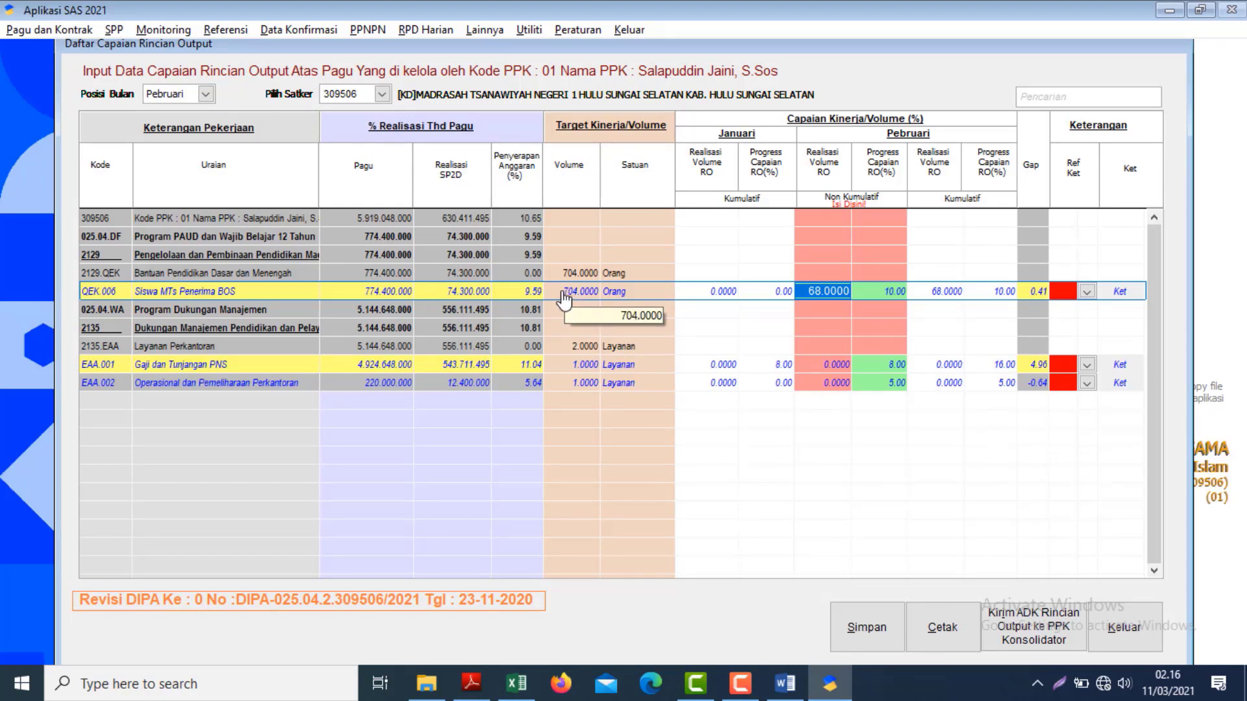
- Copy QEK.006's Realisasi SP2D of 74.300.000 from SAS into the monthly realization cell E7 of Book1 in Excel
{"action": "left_click", "coordinate": [446, 292]}
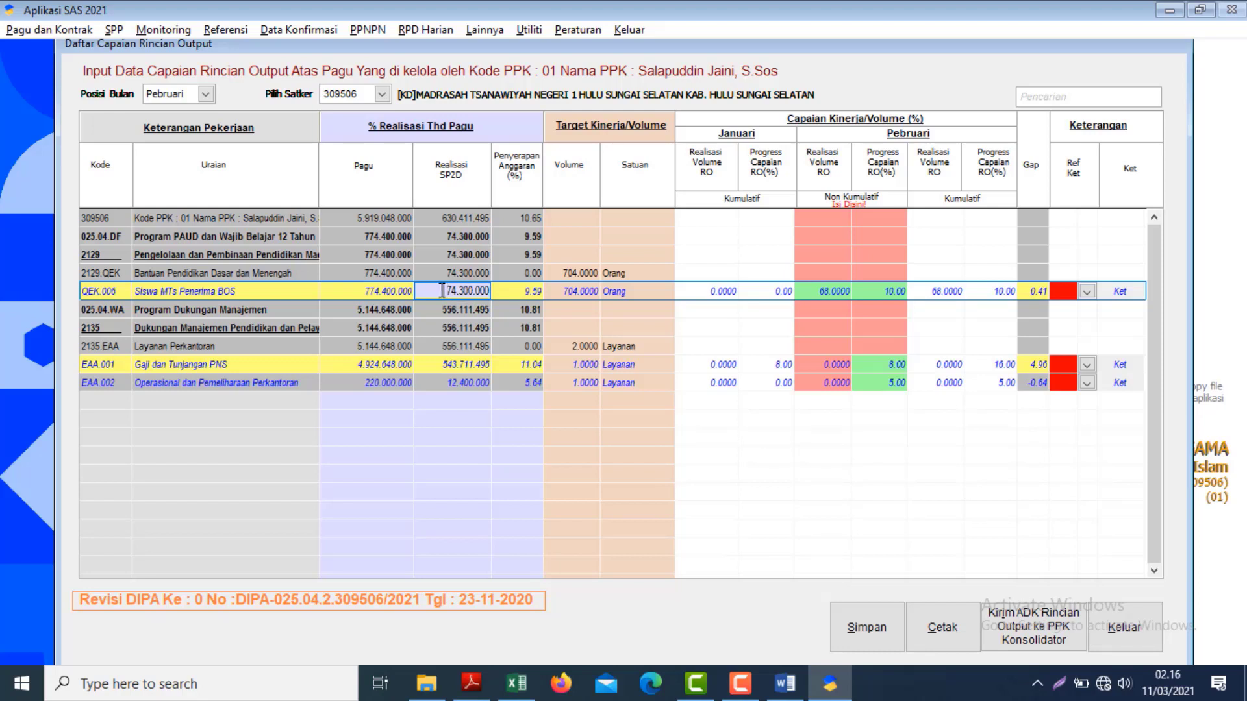
{"action": "left_click_drag", "start_coordinate": [439, 290], "coordinate": [498, 293]}
{"action": "key", "text": "ctrl+c"}
{"action": "key", "text": "alt+Tab"}
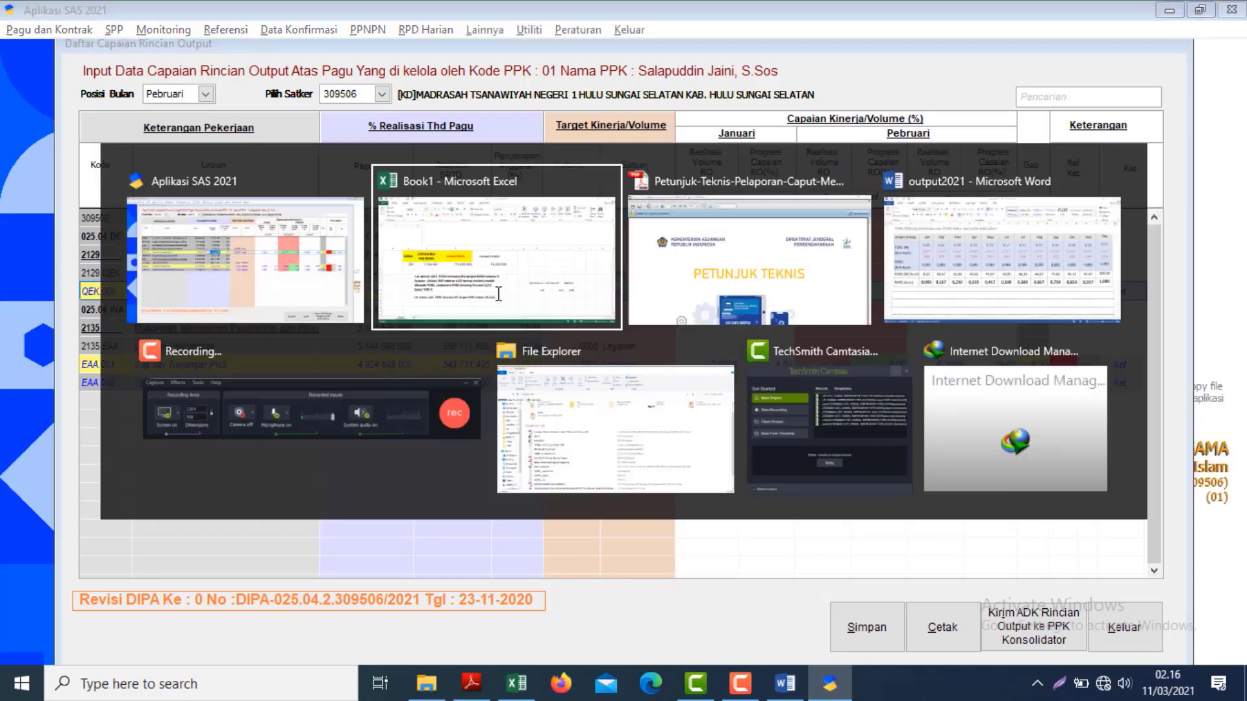
{"action": "key", "text": "ctrl+v"}
{"action": "double_click", "coordinate": [590, 354]}
{"action": "left_click_drag", "start_coordinate": [589, 354], "coordinate": [700, 367]}
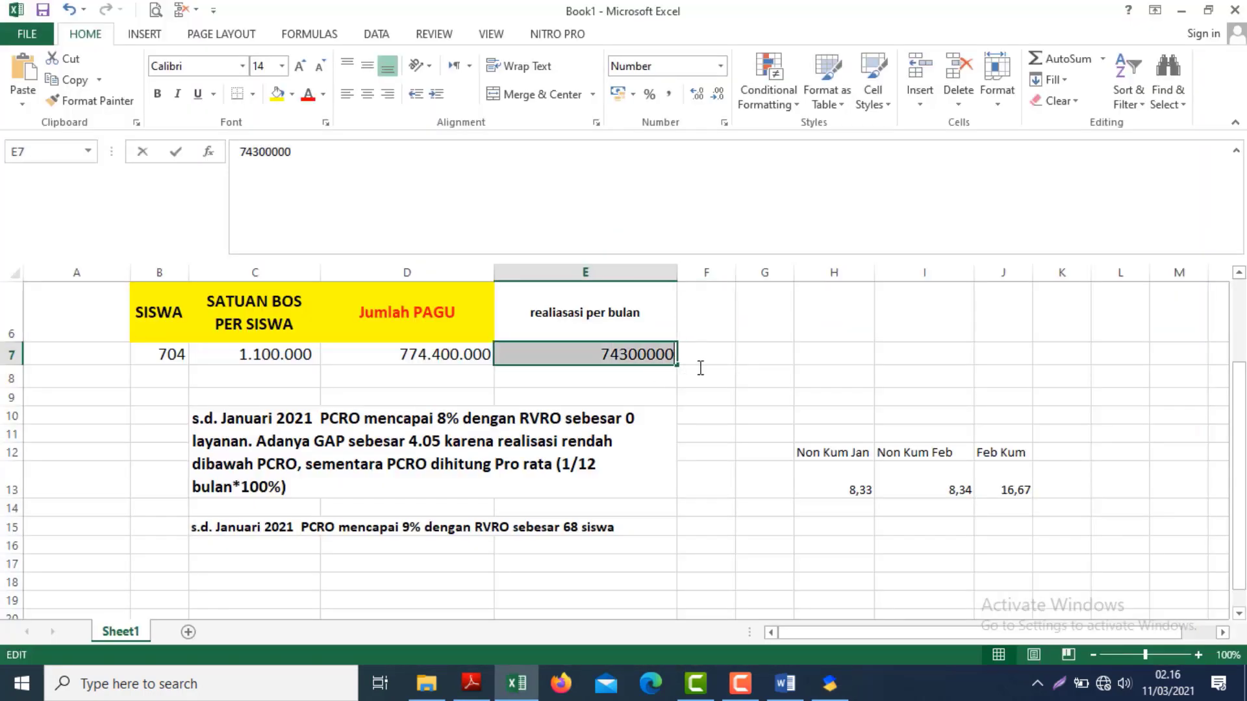
{"action": "key", "text": "ctrl+v"}
{"action": "key", "text": "Return"}
- Review the student count, BOS rate per student, total budget and monthly realization in row 7
{"action": "key", "text": "Up"}
{"action": "key", "text": "Right"}
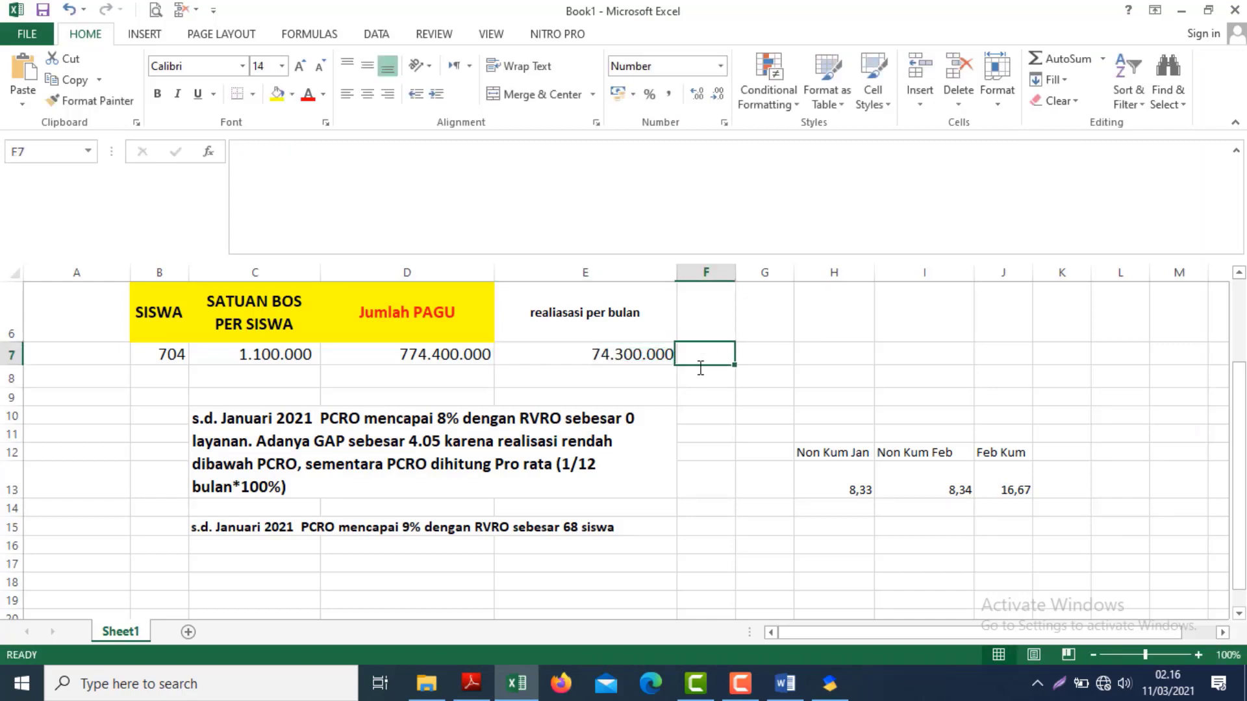
{"action": "key", "text": "Left"}
{"action": "key", "text": "Left"}
{"action": "key", "text": "Left"}
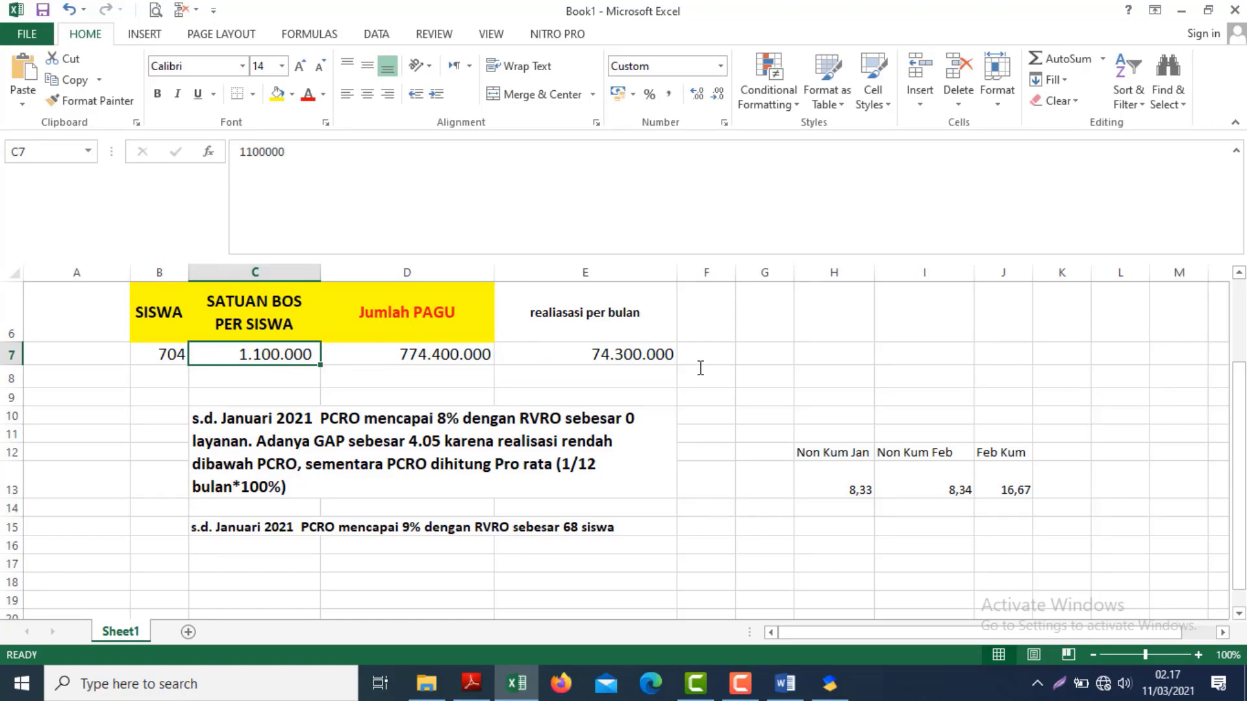
{"action": "key", "text": "Right"}
{"action": "key", "text": "Right"}
{"action": "key", "text": "Right"}
{"action": "key", "text": "Right"}
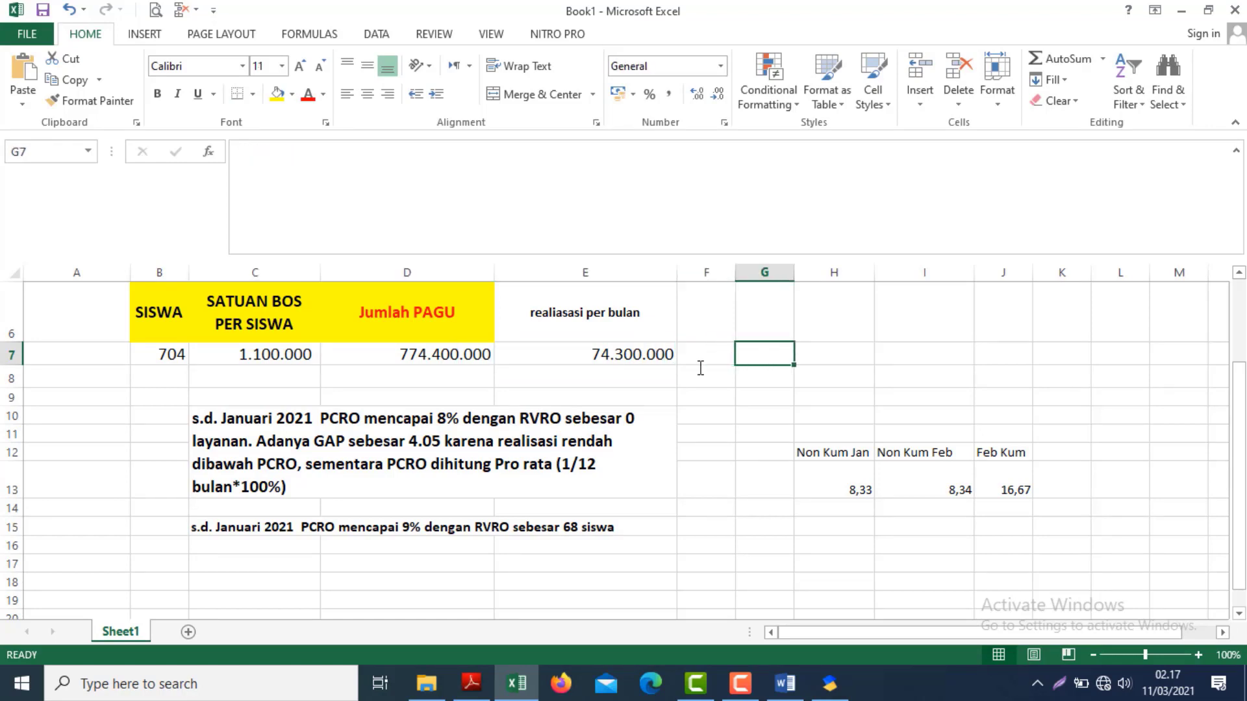
{"action": "key", "text": "Left"}
{"action": "key", "text": "Left"}
{"action": "key", "text": "Left"}
{"action": "key", "text": "Left"}
{"action": "key", "text": "Left"}
{"action": "key", "text": "Left"}
{"action": "key", "text": "Right"}
{"action": "key", "text": "Right"}
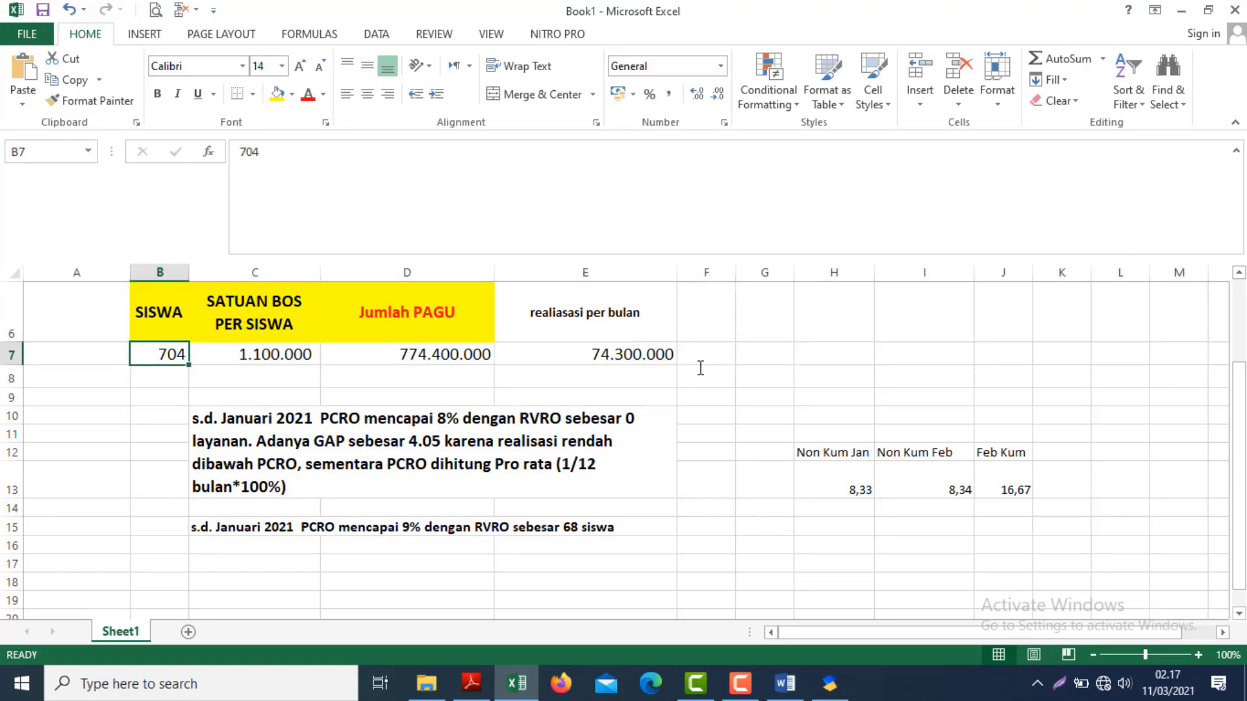
{"action": "key", "text": "Right"}
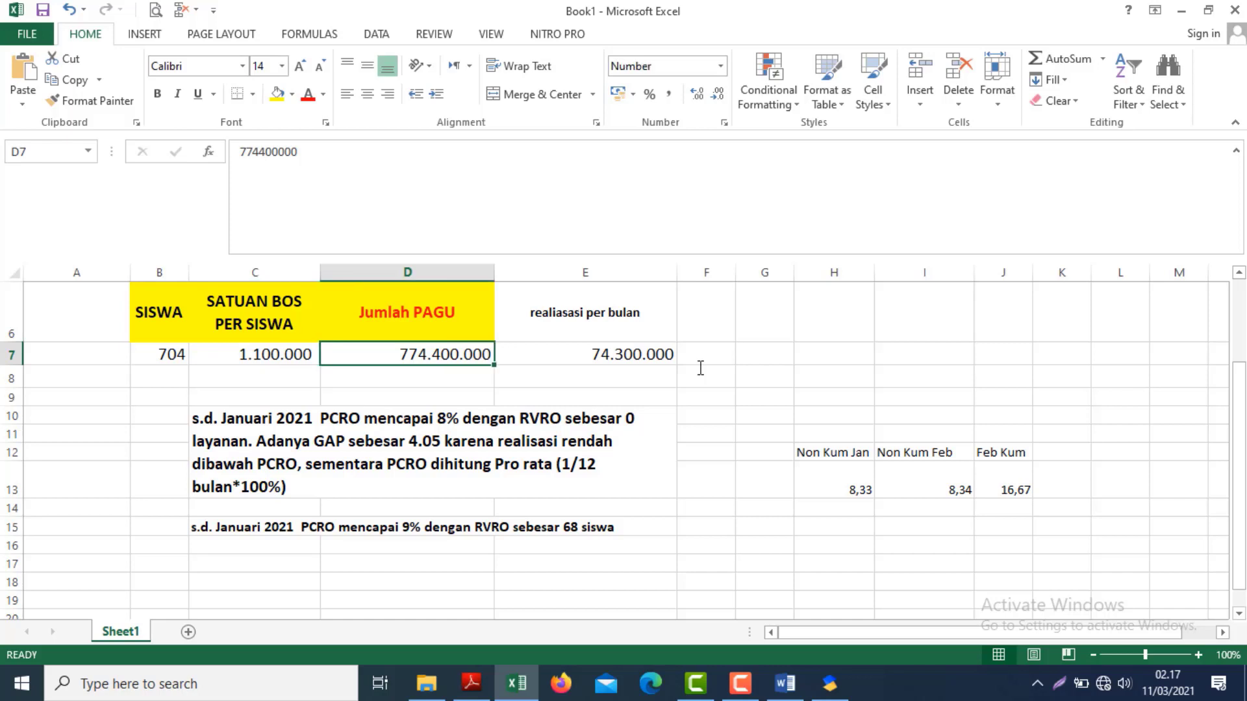
{"action": "key", "text": "Right"}
{"action": "key", "text": "Right"}
{"action": "key", "text": "Right"}
{"action": "key", "text": "Left"}
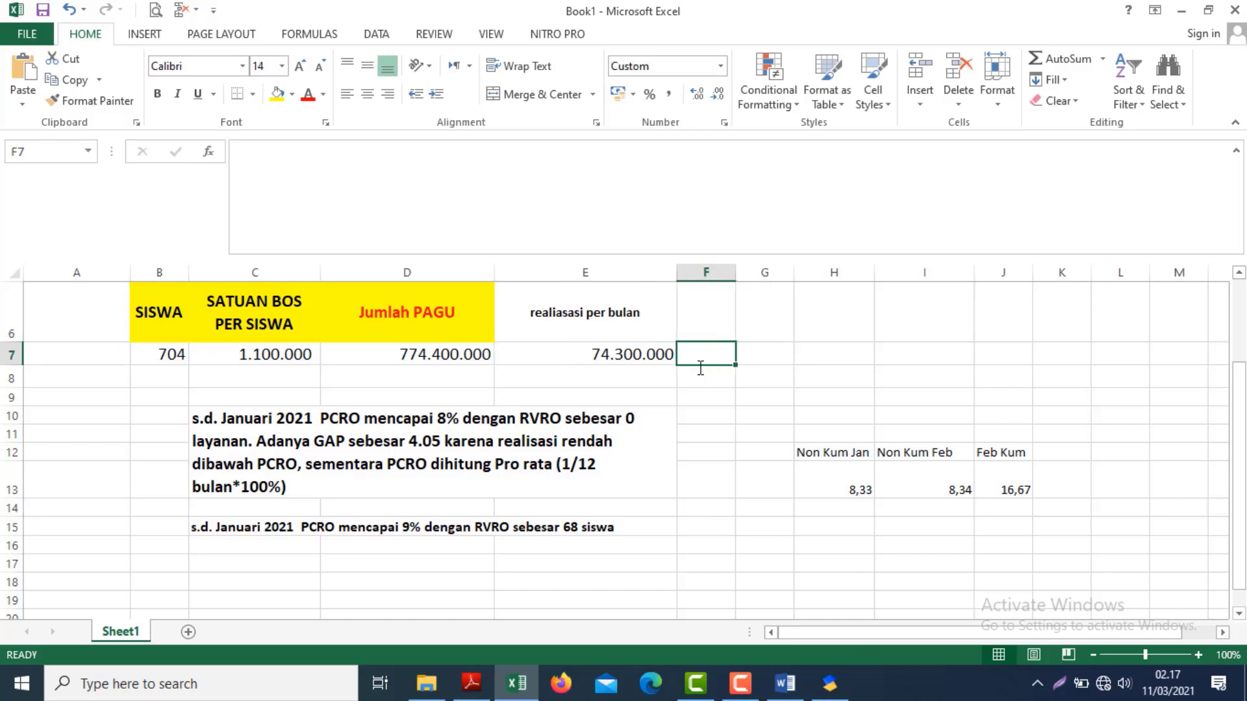
- Calculate the number of students served in F7 with the formula =E7/C7
{"action": "type", "text": "="}
{"action": "left_click", "coordinate": [611, 357]}
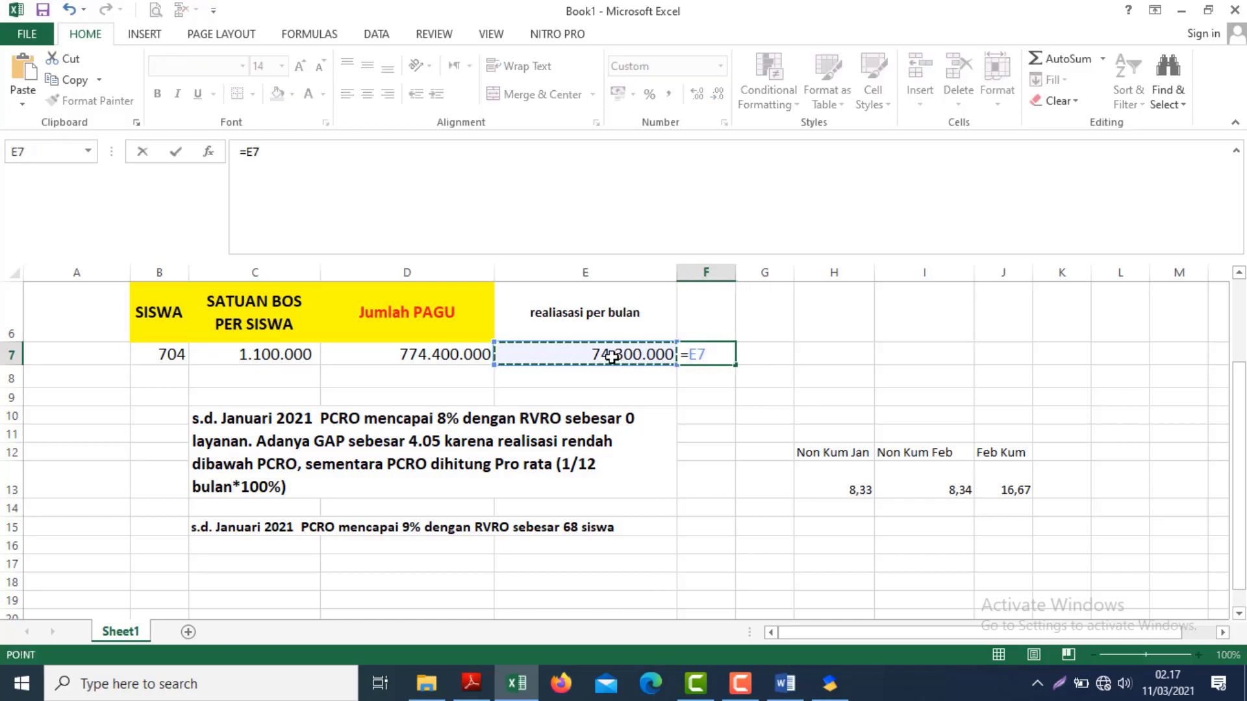
{"action": "type", "text": "/"}
{"action": "left_click", "coordinate": [269, 357]}
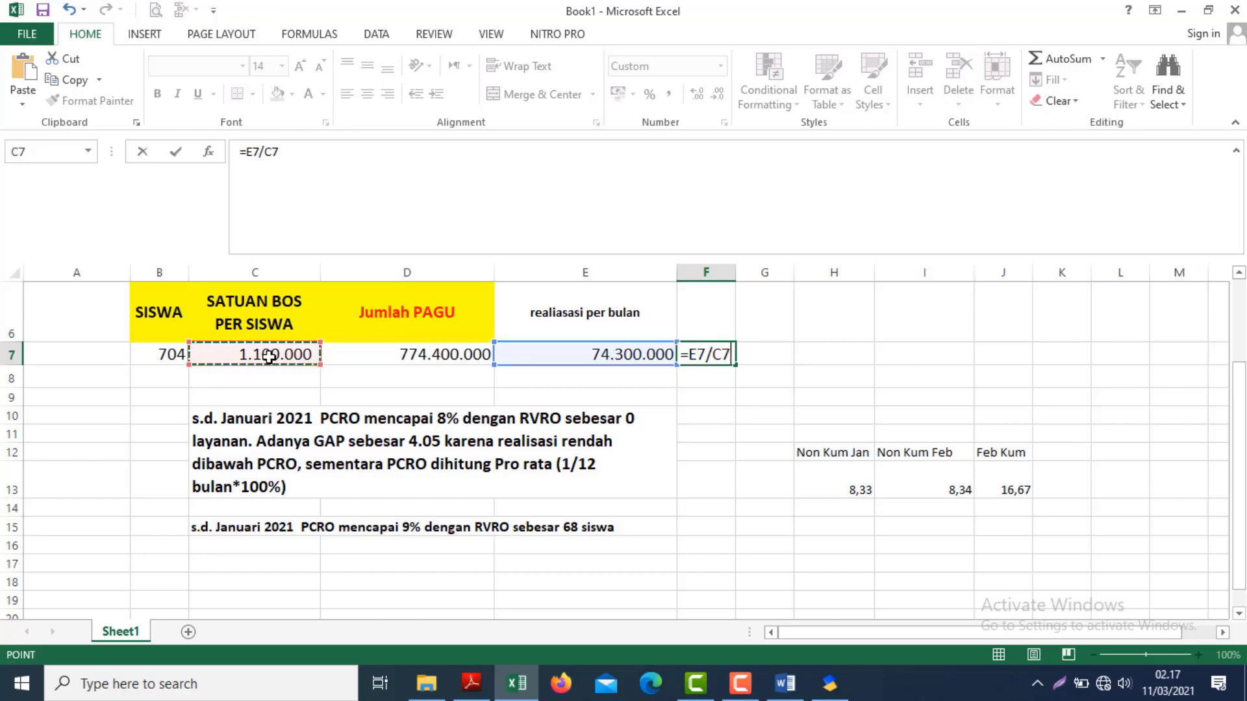
{"action": "key", "text": "Return"}
{"action": "key", "text": "Up"}
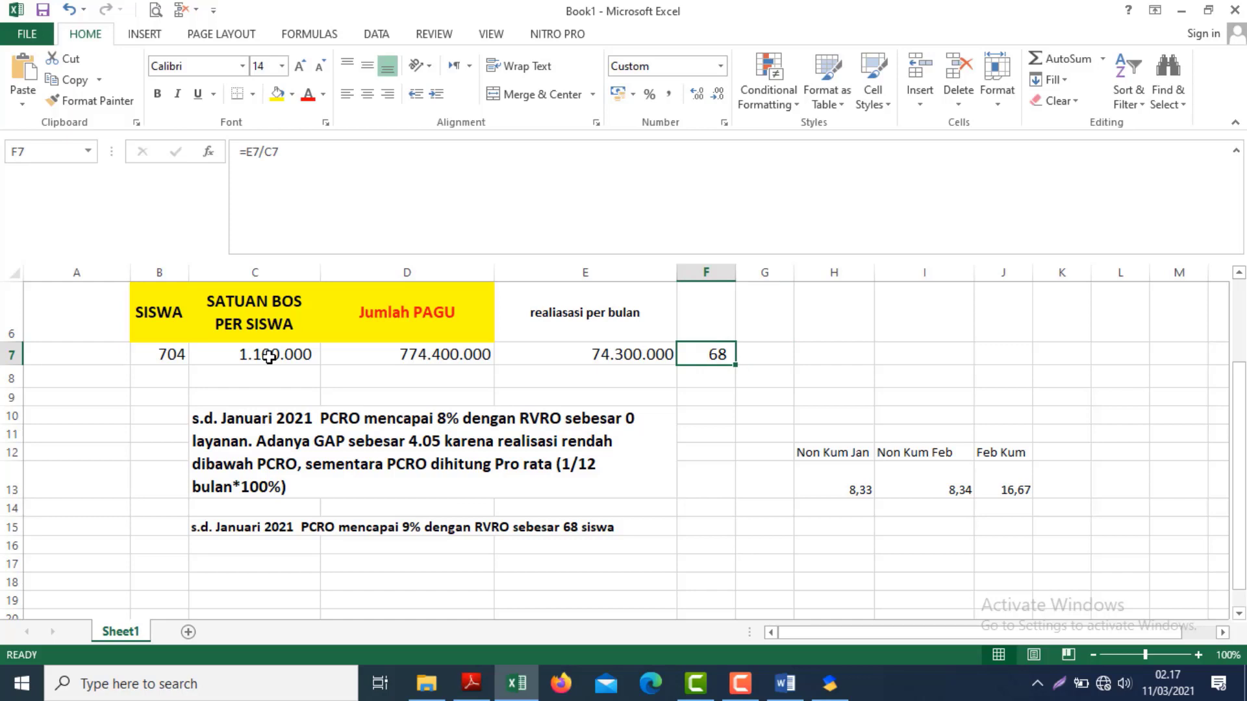
{"action": "key", "text": "Right"}
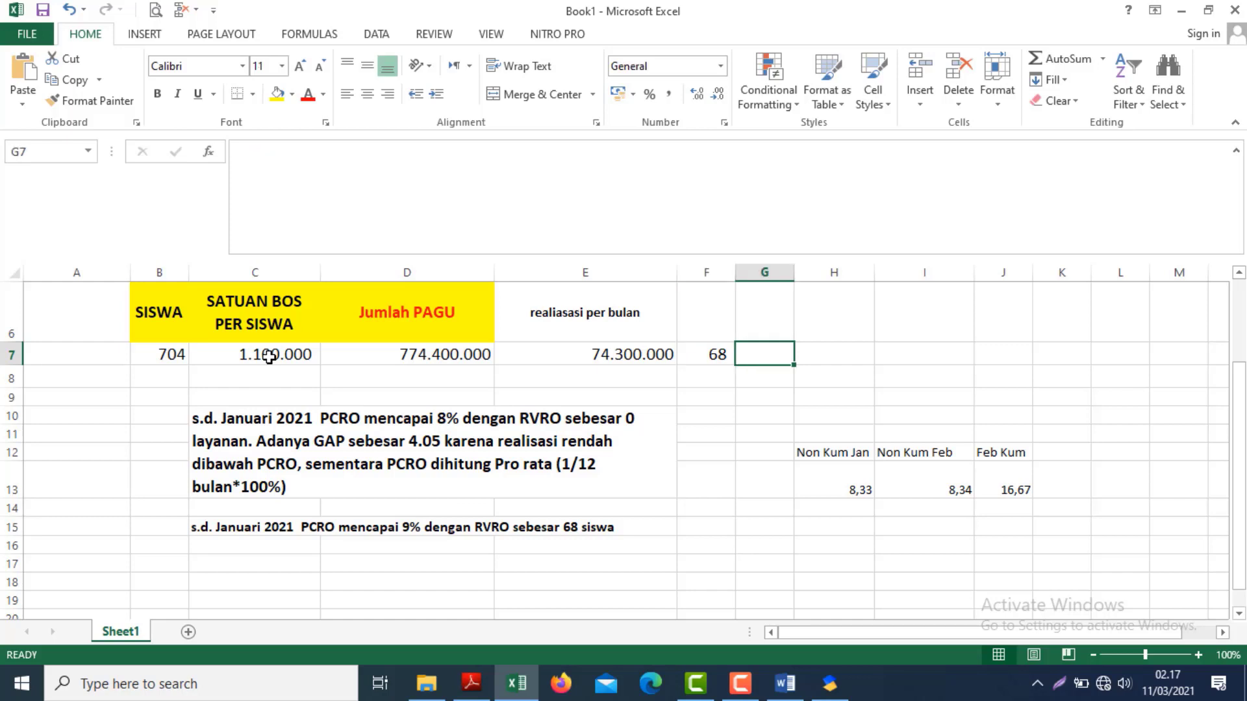
{"action": "key", "text": "Left"}
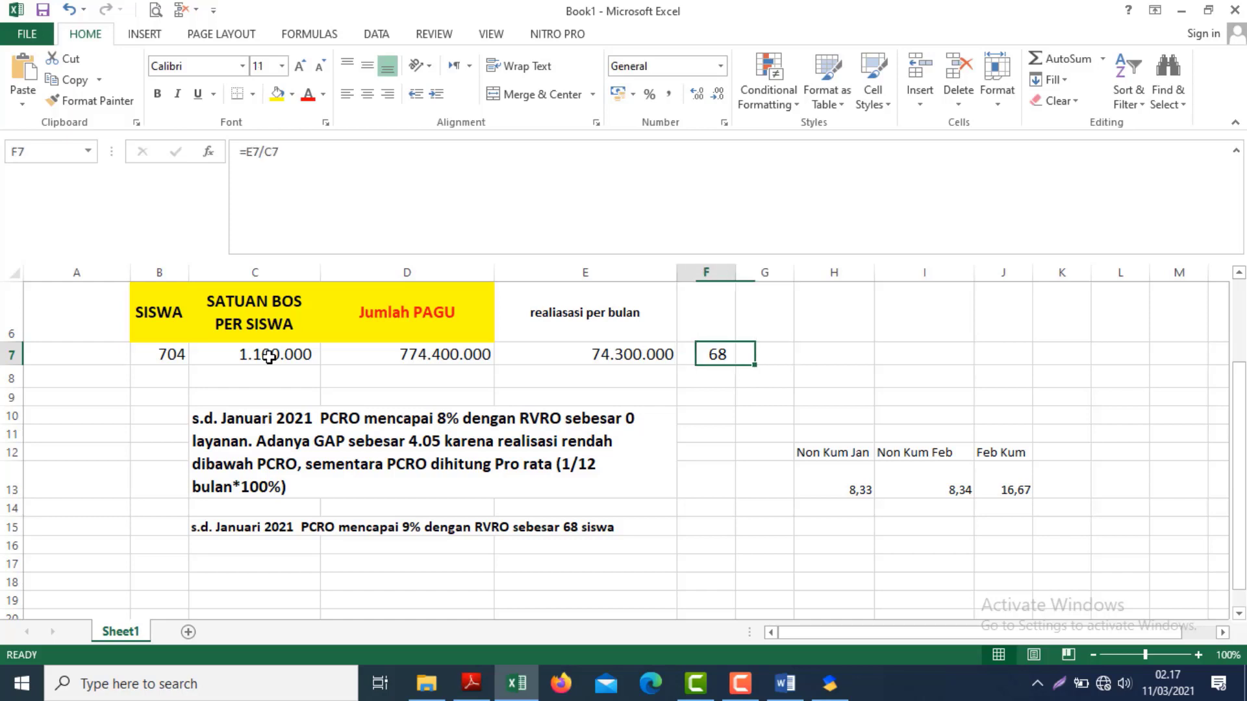
- Return to SAS 2021, check QEK.006's February achievement and explanation, and process the explanation form
{"action": "key", "text": "alt+Tab"}
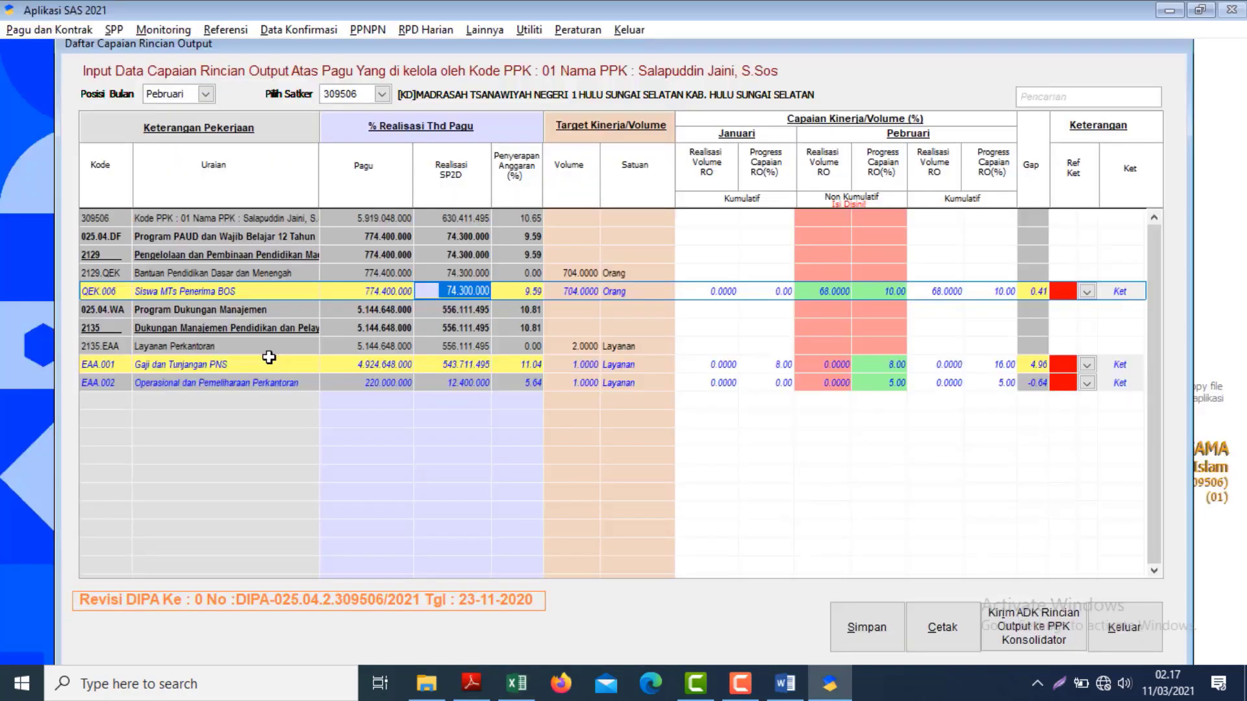
{"action": "left_click", "coordinate": [800, 307]}
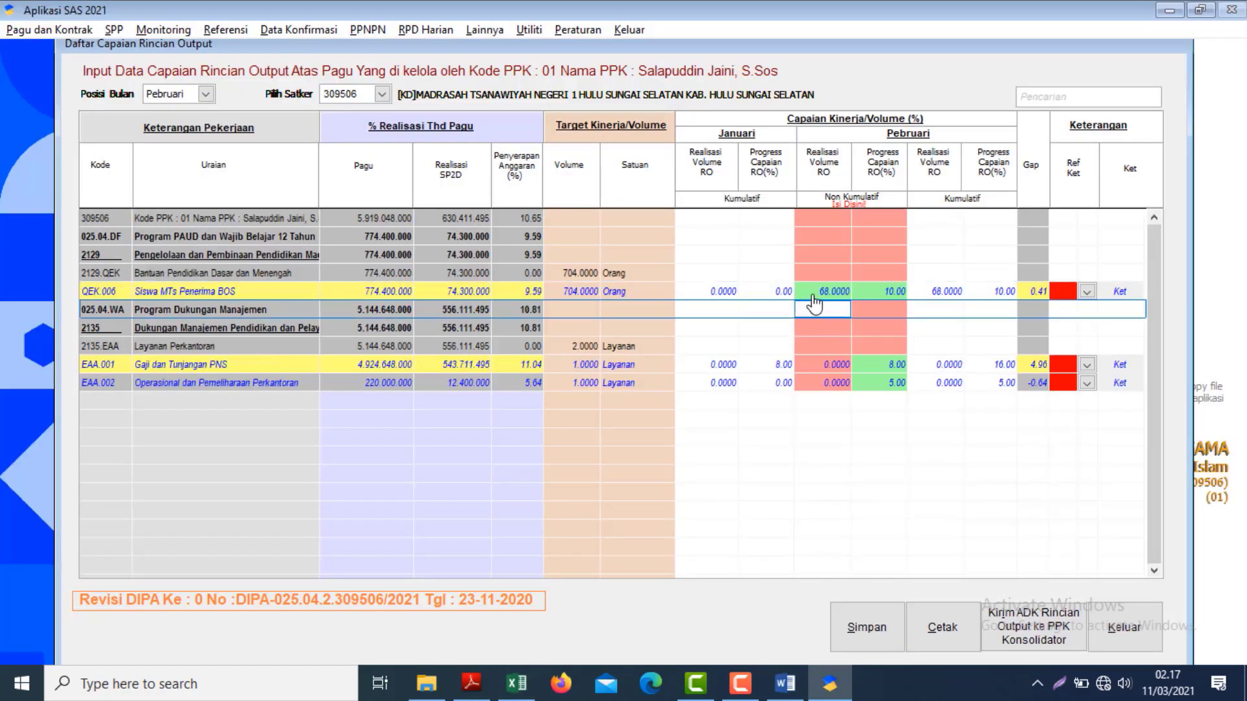
{"action": "left_click", "coordinate": [812, 293]}
{"action": "key", "text": "Tab"}
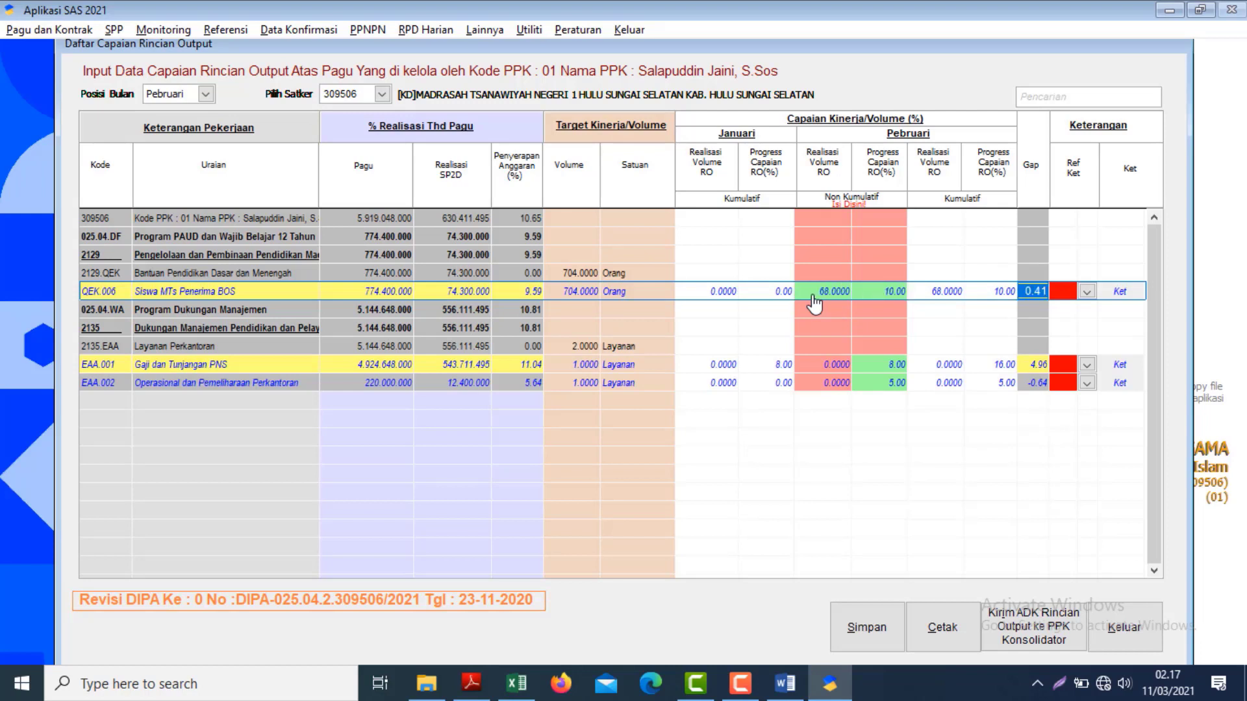
{"action": "key", "text": "Tab"}
{"action": "key", "text": "Return"}
{"action": "key", "text": "Return"}
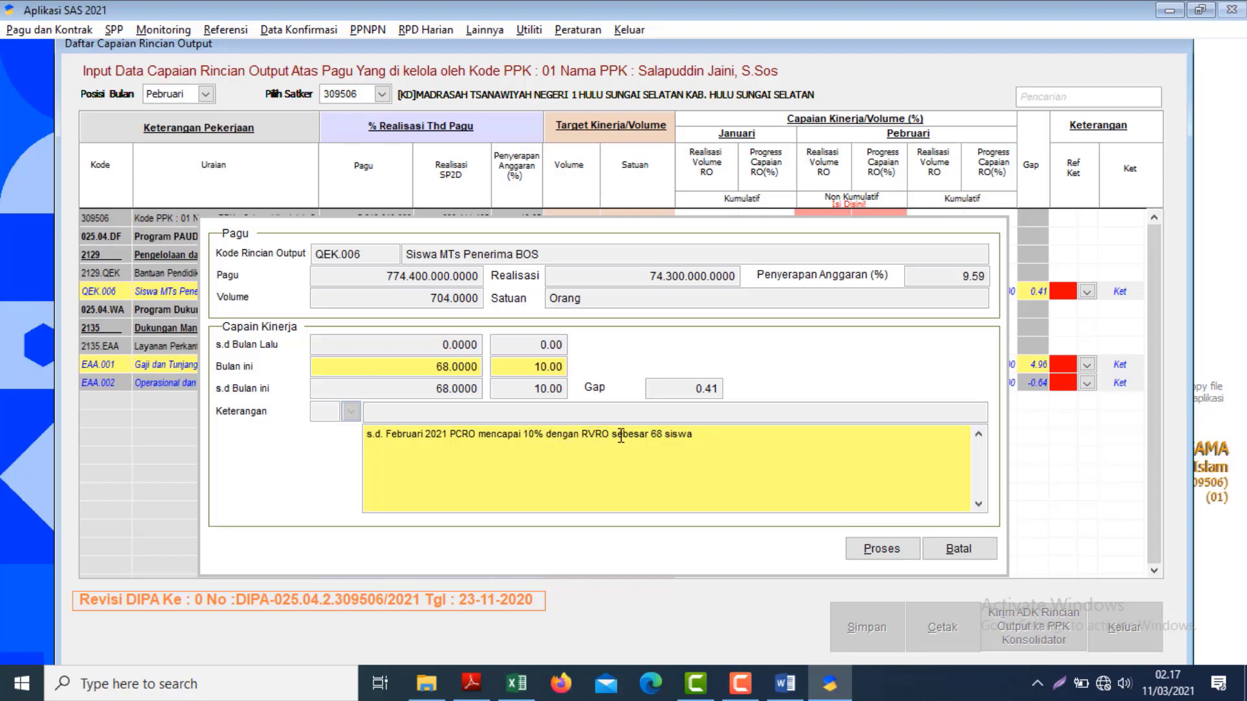
{"action": "left_click", "coordinate": [664, 435]}
{"action": "left_click", "coordinate": [880, 550]}
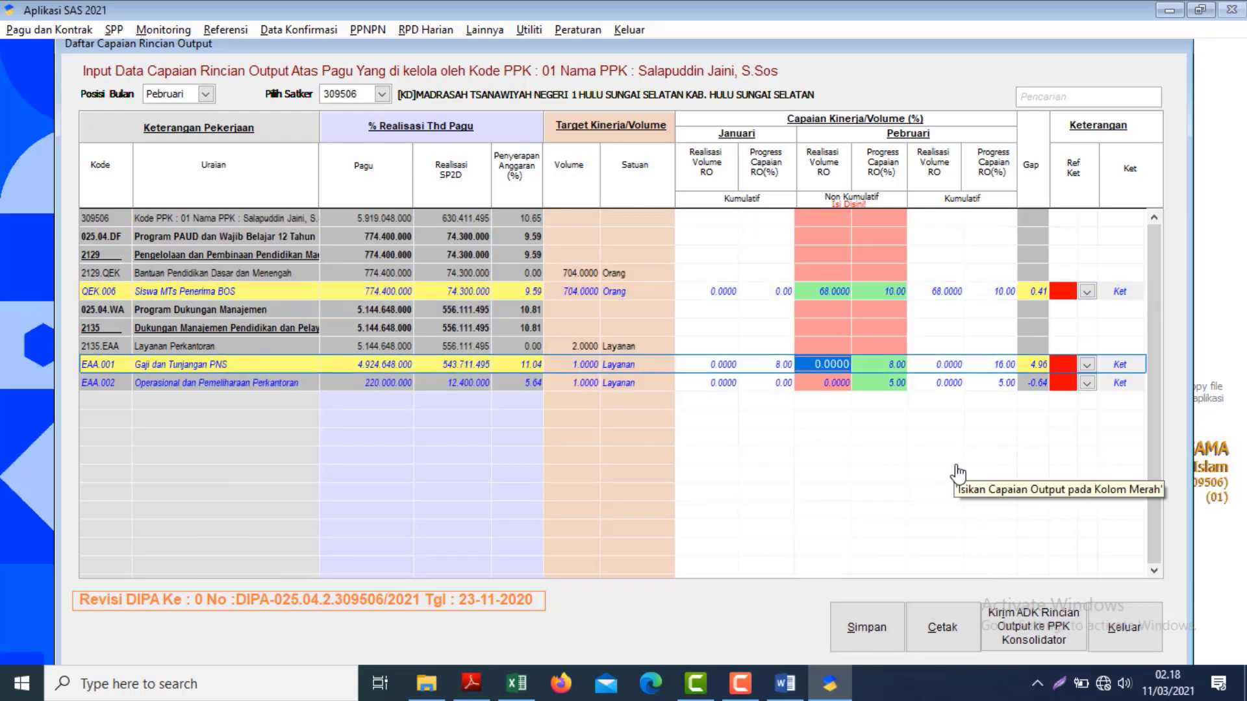
- Consult the February pro rata PCRO figures in the output2021 Word document and Book1 for EAA.001, and return to SAS 2021
{"action": "left_click", "coordinate": [805, 366]}
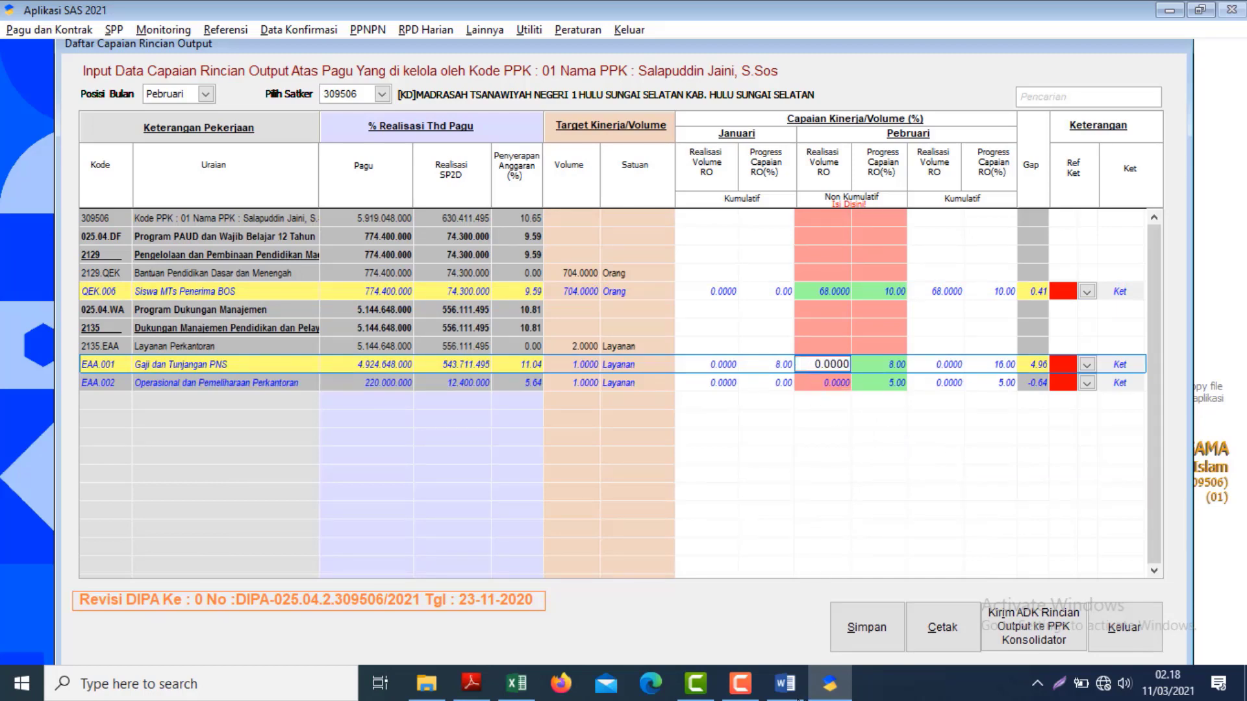
{"action": "left_click", "coordinate": [785, 683]}
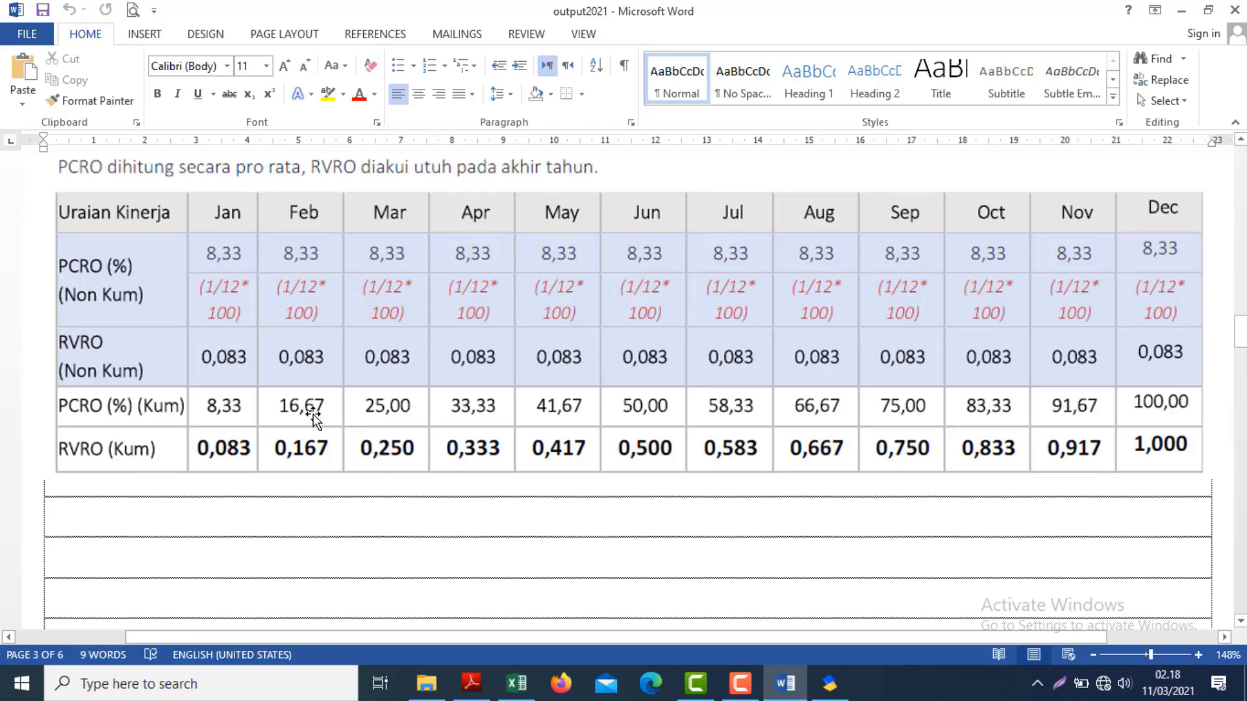
{"action": "left_click", "coordinate": [516, 683]}
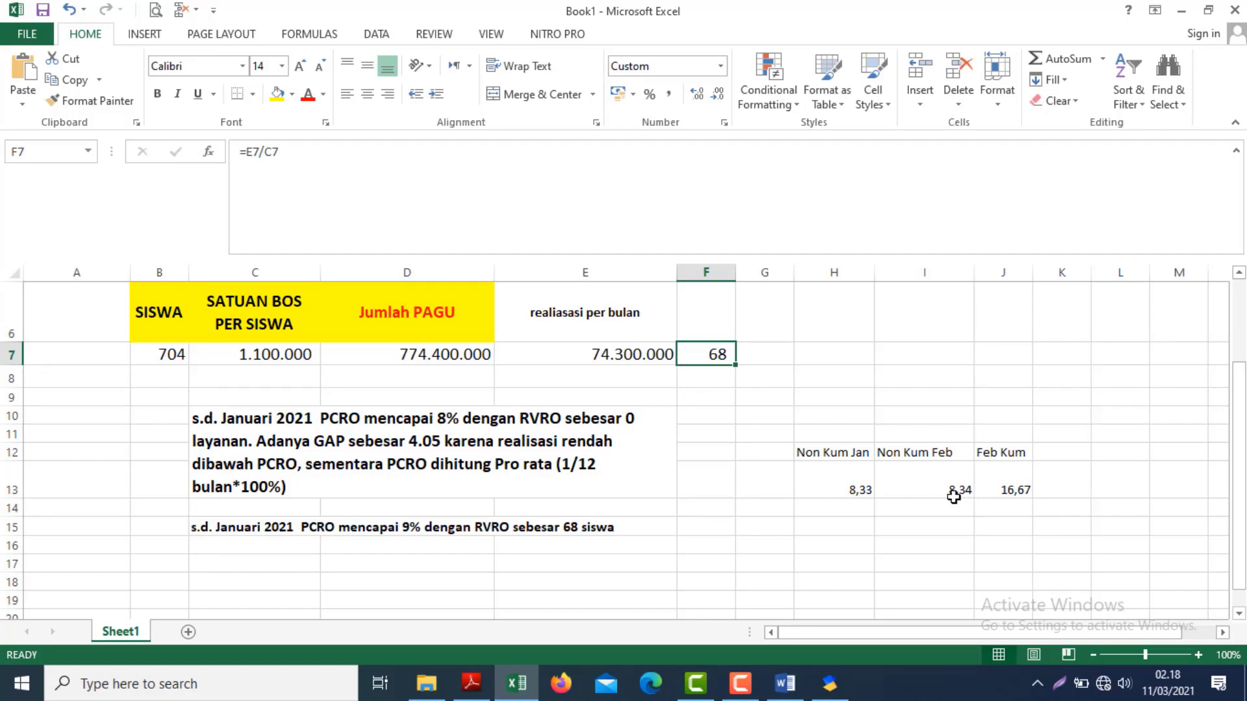
{"action": "key", "text": "alt+Tab"}
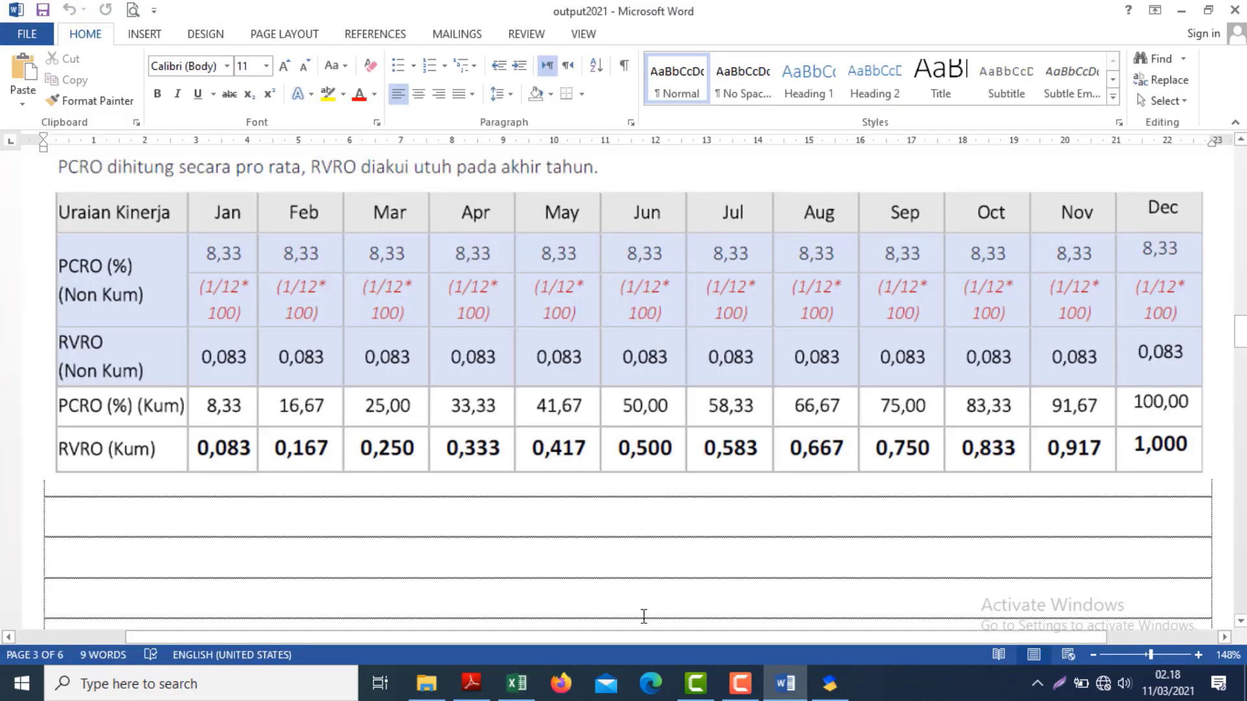
{"action": "left_click", "coordinate": [742, 683]}
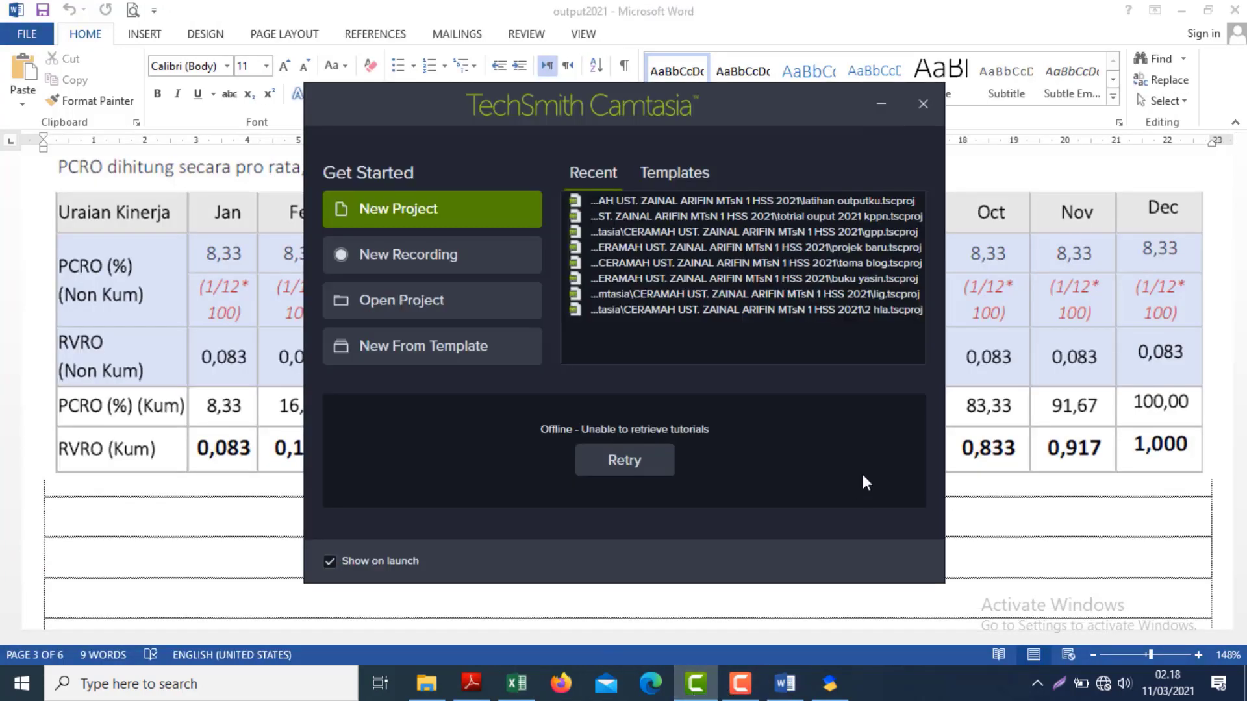
{"action": "left_click", "coordinate": [829, 684]}
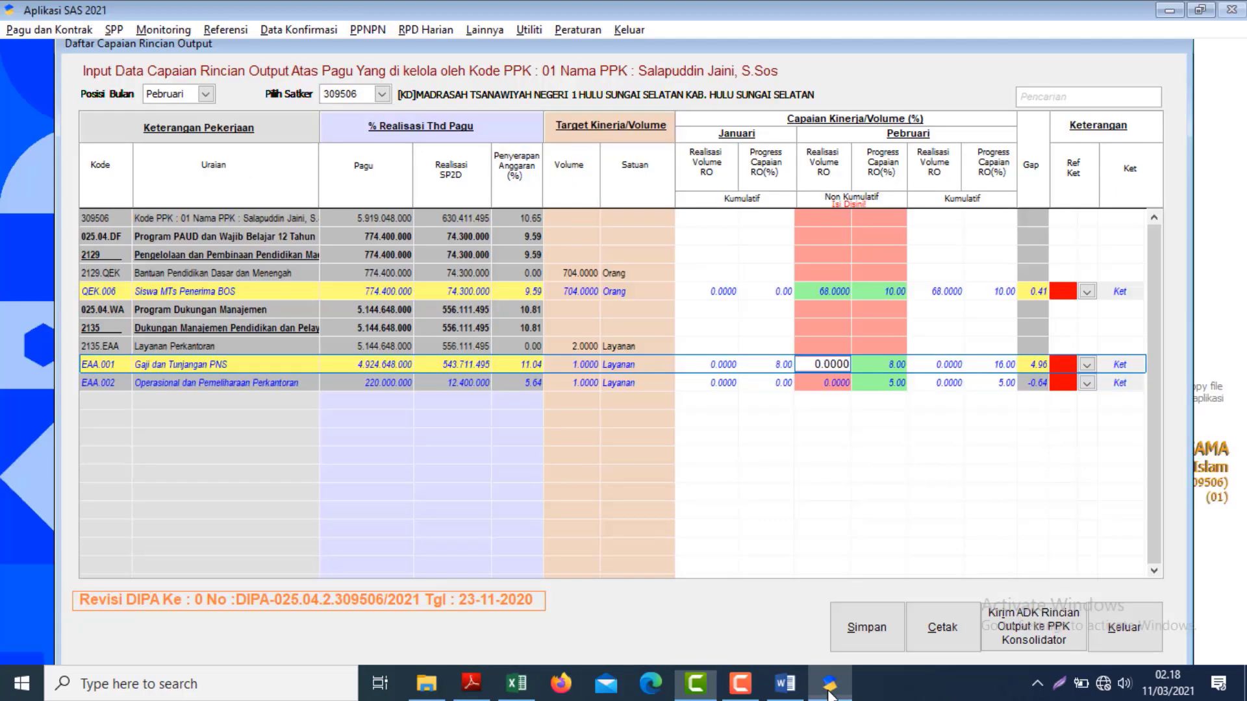
- Examine EAA.001's February RO progress, RO volume, cumulative progress and gap fields
{"action": "left_click", "coordinate": [887, 367]}
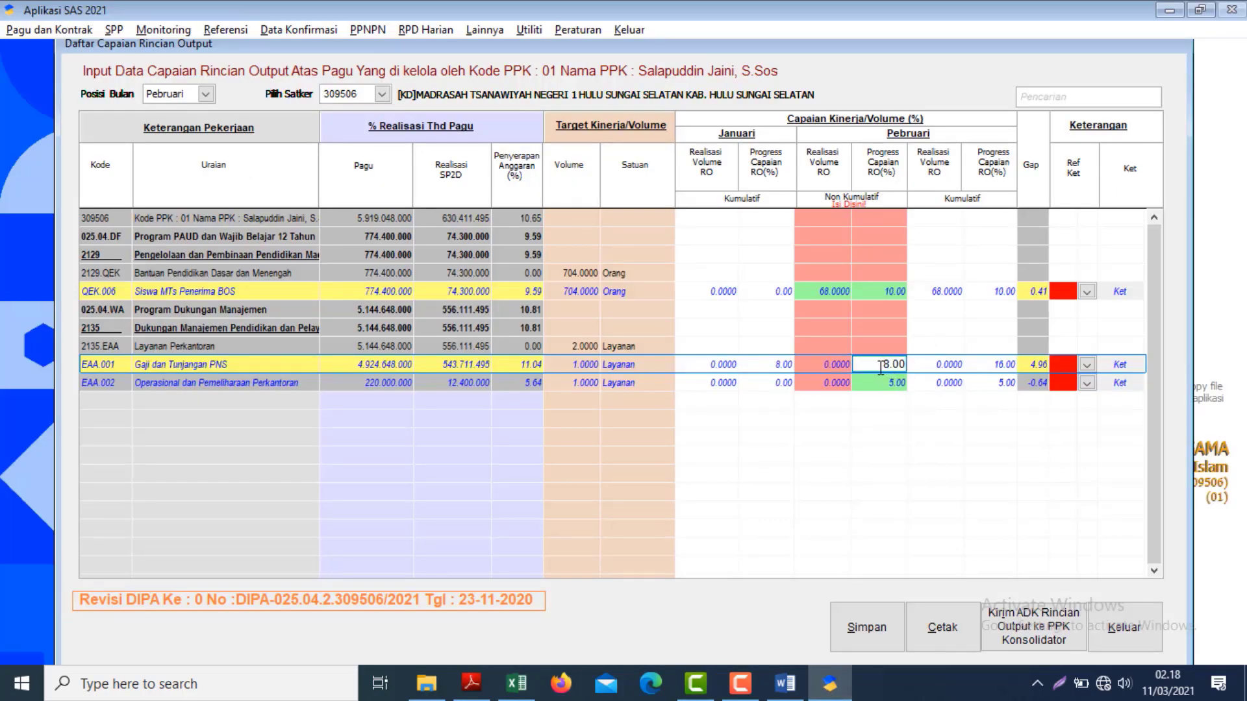
{"action": "left_click_drag", "start_coordinate": [879, 367], "coordinate": [902, 367]}
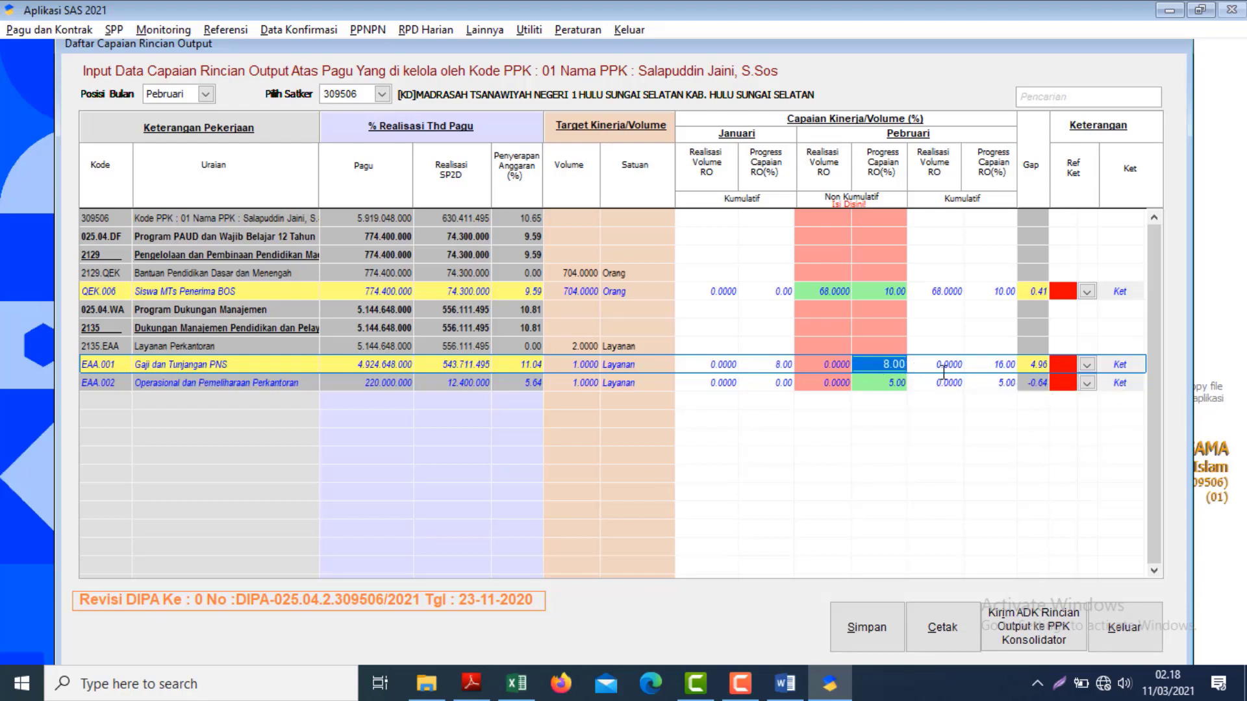
{"action": "key", "text": "Return"}
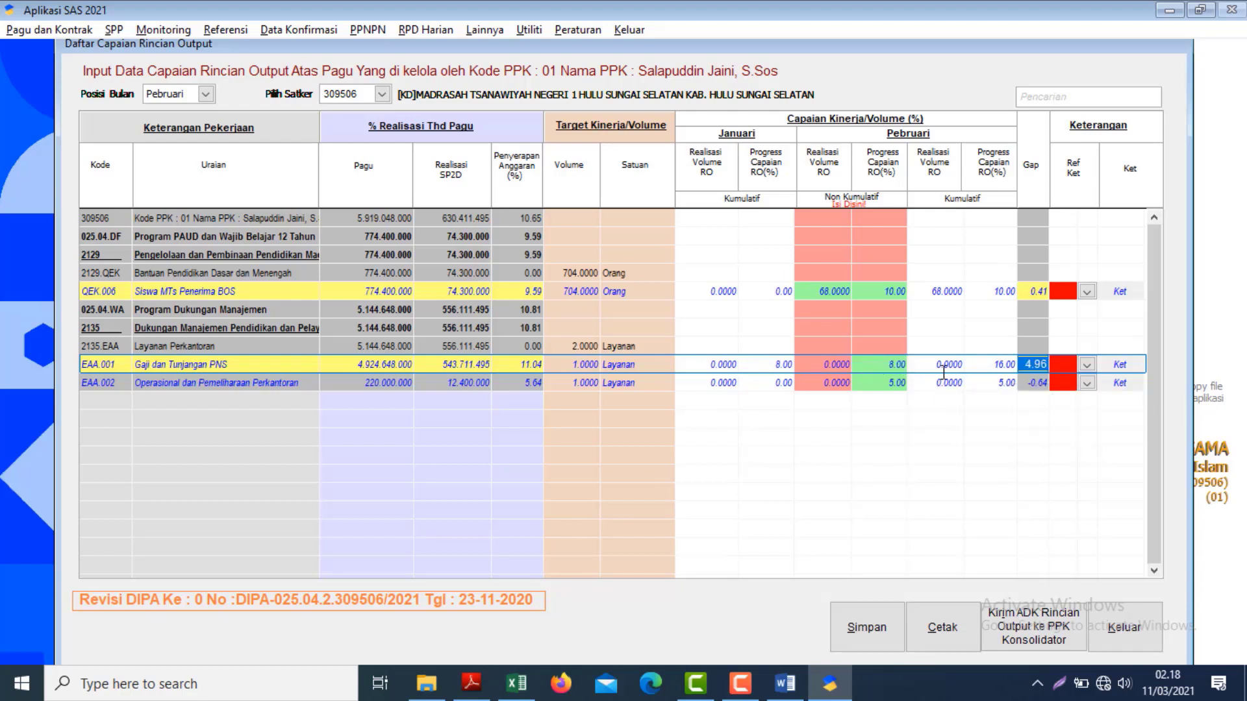
{"action": "left_click", "coordinate": [1001, 367]}
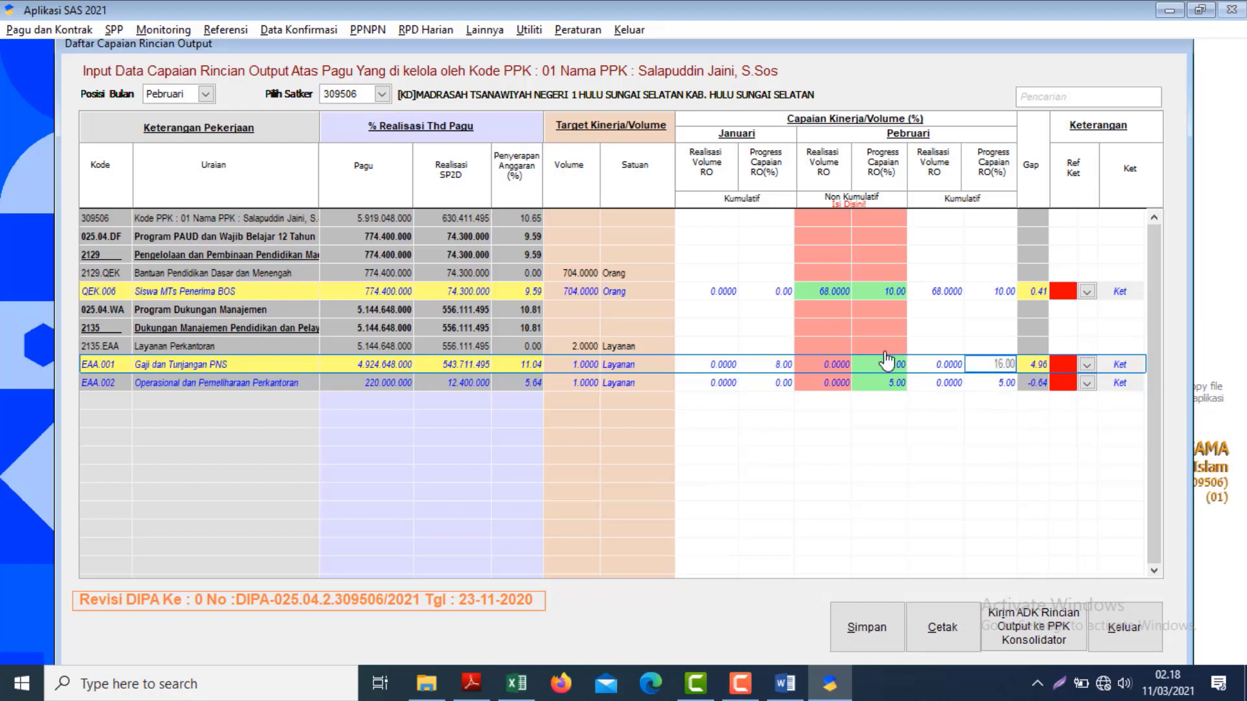
{"action": "left_click_drag", "start_coordinate": [819, 366], "coordinate": [862, 382]}
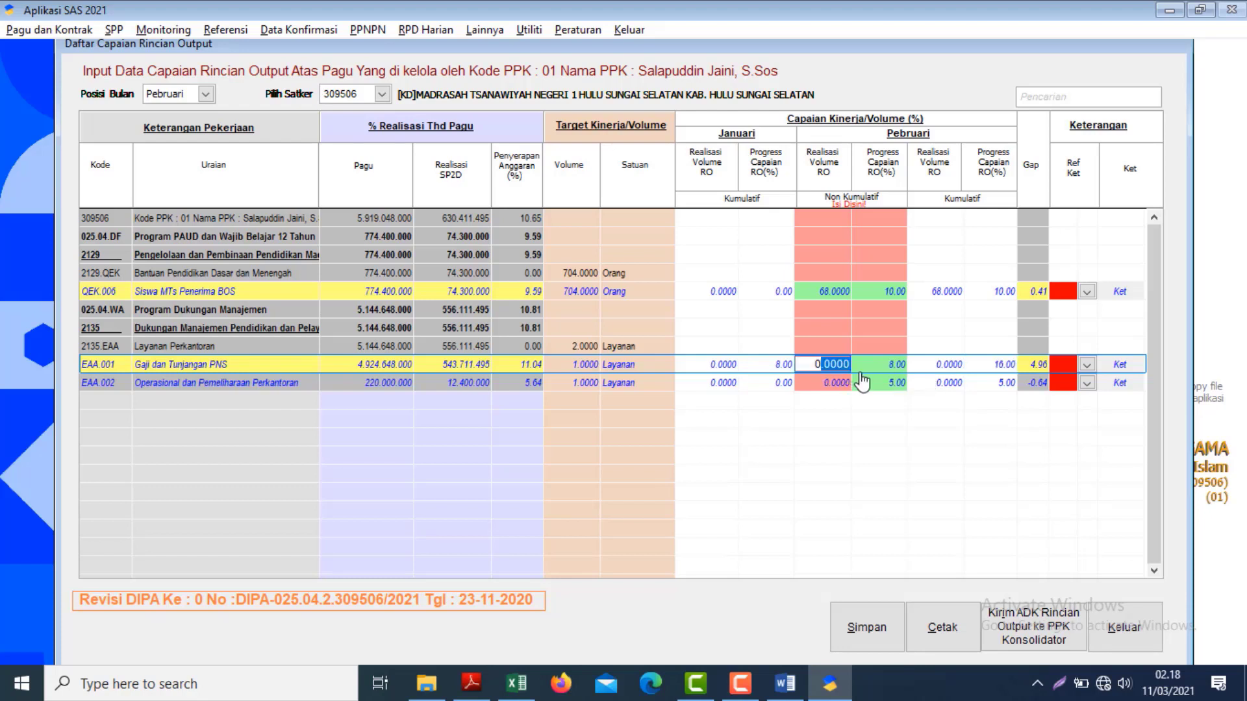
{"action": "left_click", "coordinate": [1001, 368]}
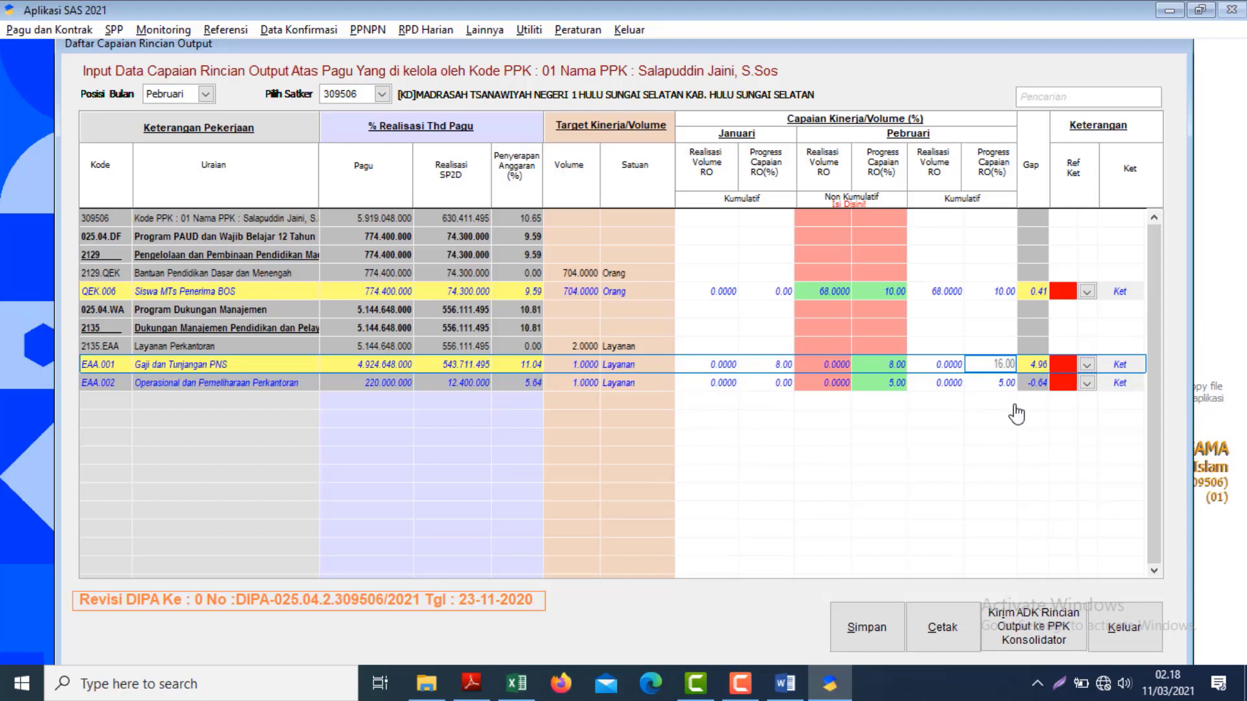
{"action": "left_click", "coordinate": [1038, 365]}
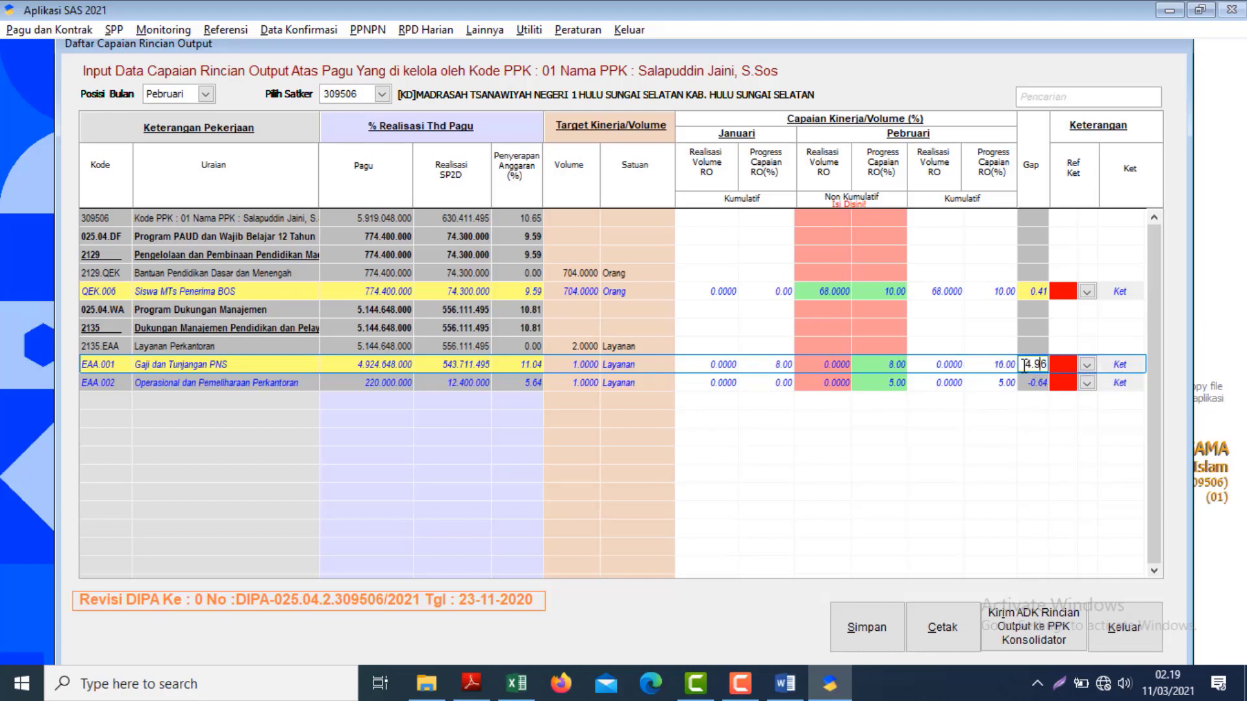
- Open the February explanation form for EAA.001 and clear its explanation text
{"action": "left_click", "coordinate": [1120, 365]}
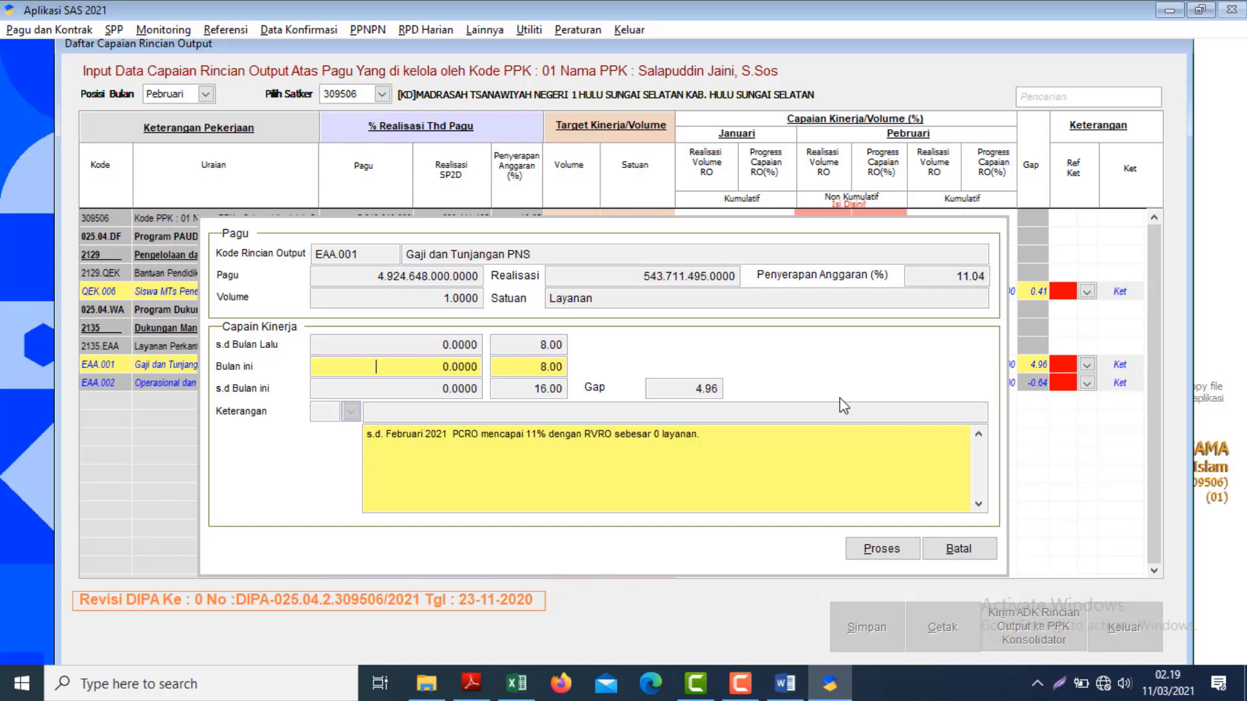
{"action": "left_click", "coordinate": [958, 549]}
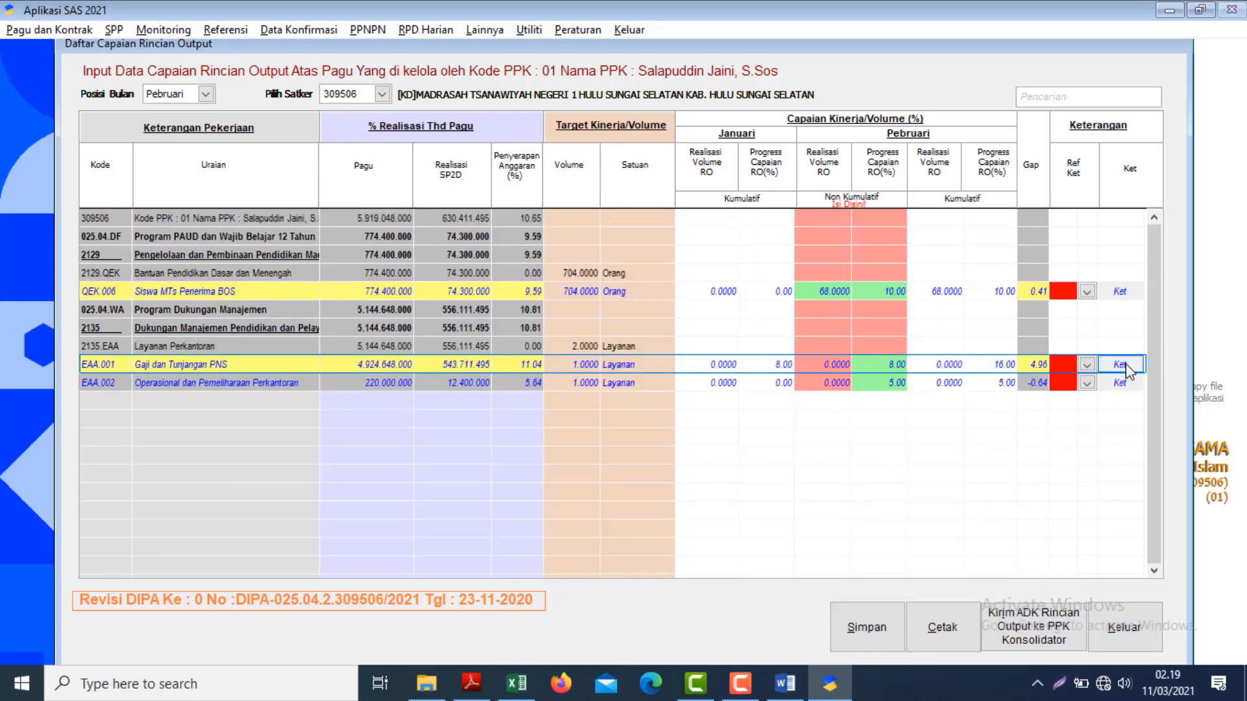
{"action": "left_click", "coordinate": [1127, 369]}
{"action": "left_click_drag", "start_coordinate": [729, 439], "coordinate": [284, 398]}
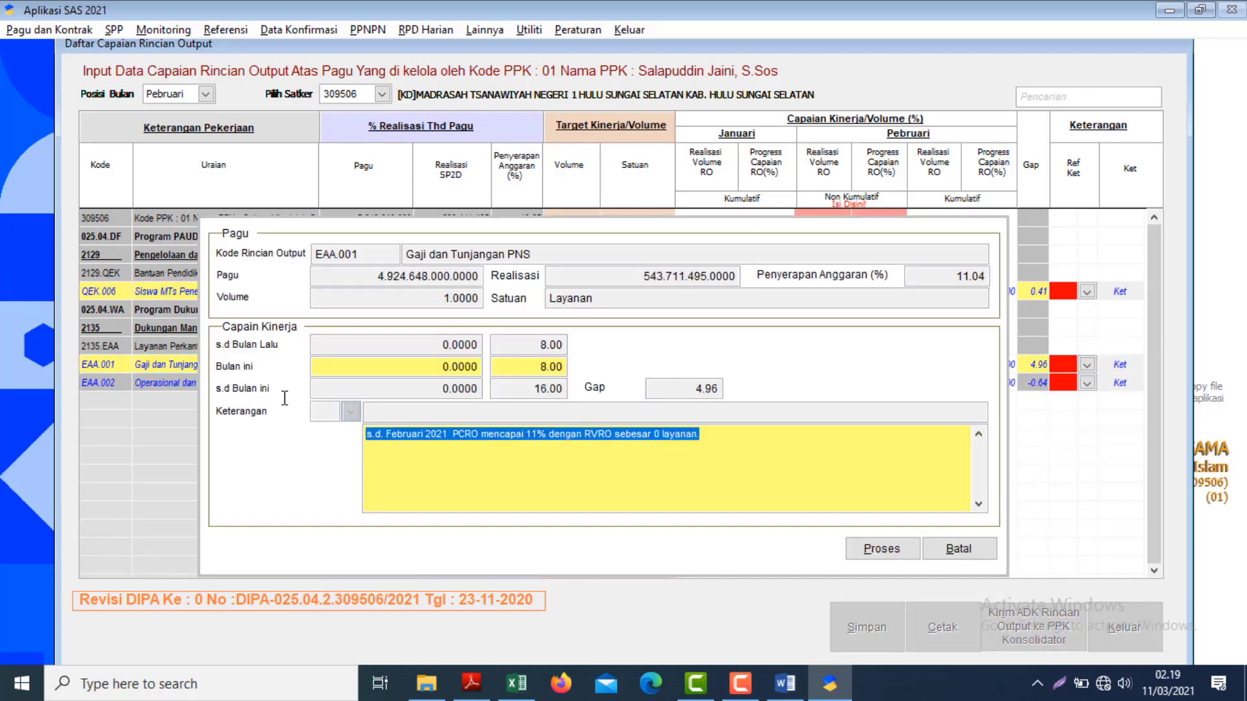
{"action": "key", "text": "Delete"}
{"action": "key", "text": "alt+Tab"}
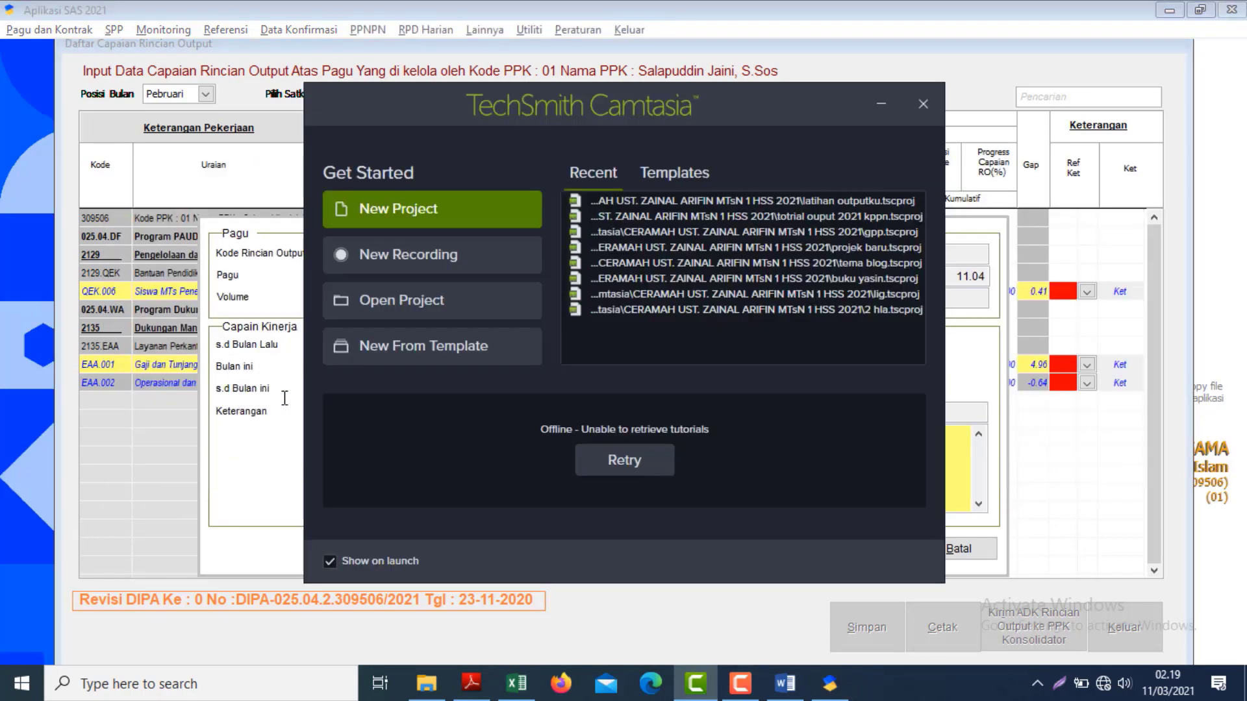
- Switch to the Excel workbook and copy the merged note beginning "s.d. Januari 2021 PCRO mencapai 8%"
{"action": "key", "text": "alt+Tab"}
{"action": "key", "text": "alt+Tab"}
{"action": "key", "text": "alt+Tab"}
{"action": "key", "text": "alt+Tab"}
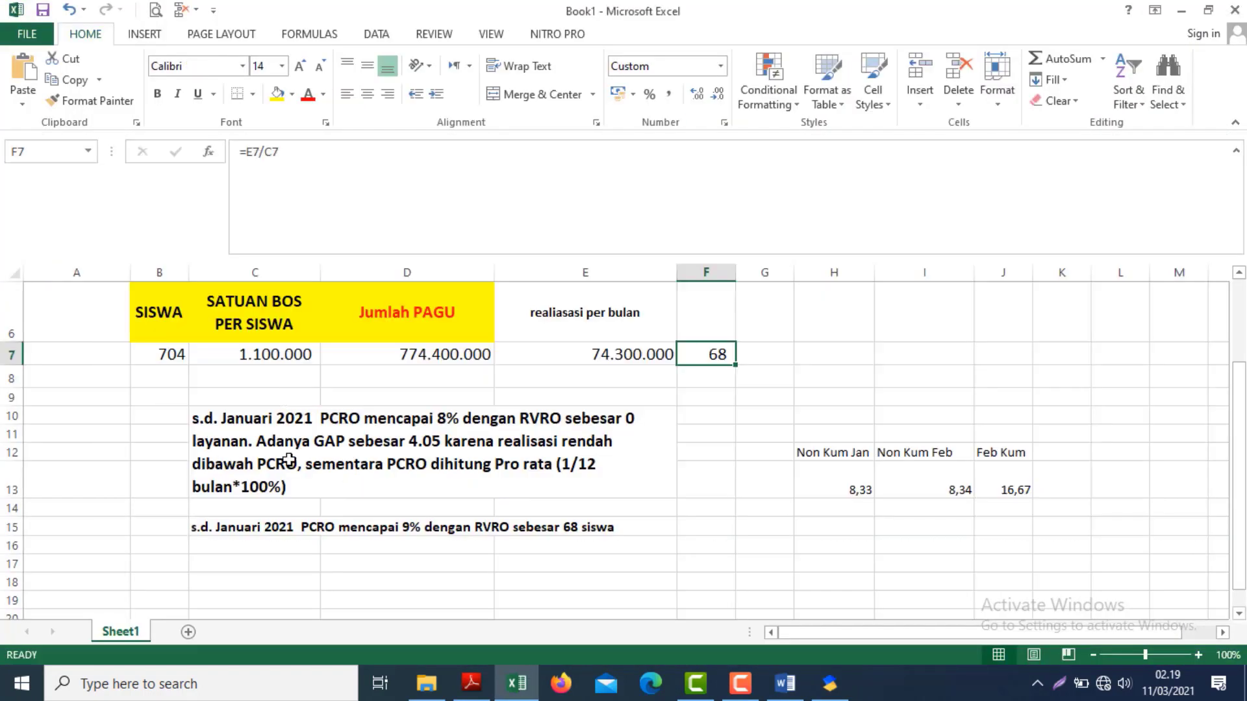
{"action": "left_click", "coordinate": [289, 461]}
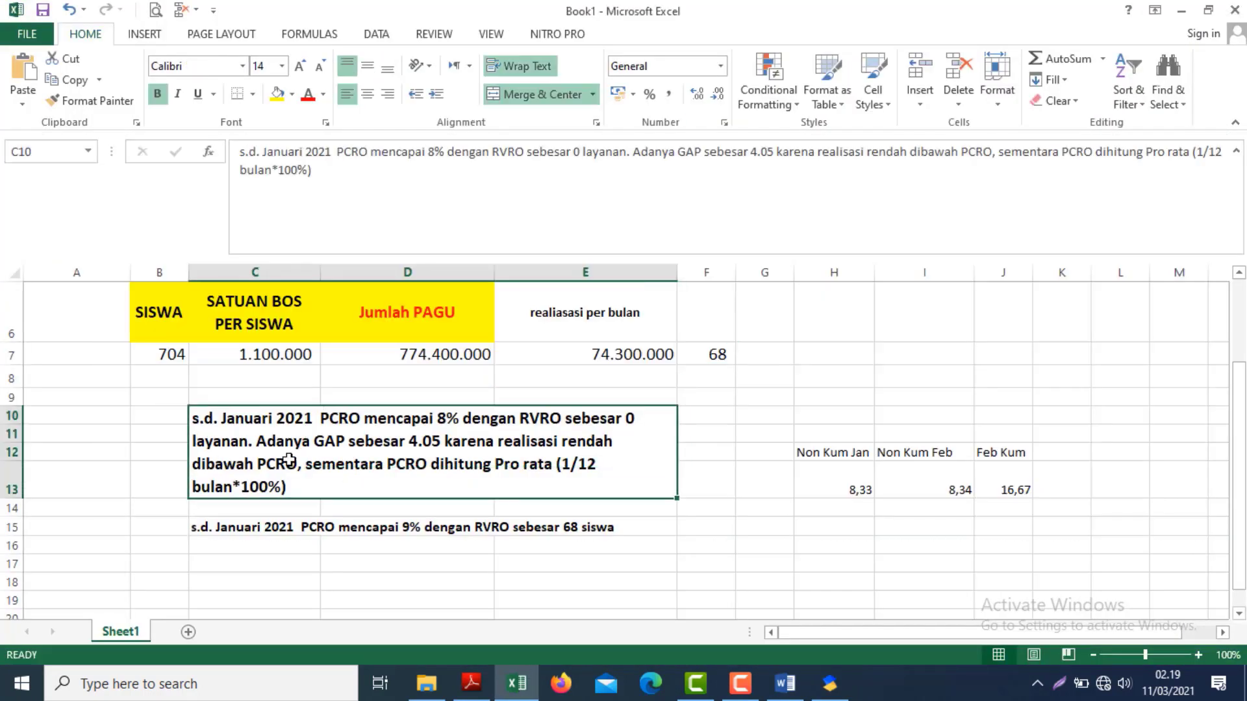
{"action": "key", "text": "ctrl+c"}
- Return to Aplikasi SAS 2021 and paste the copied note into the Keterangan text of EAA.001 Gaji dan Tunjangan PNS
{"action": "key", "text": "alt+Tab"}
{"action": "key", "text": "alt+Tab"}
{"action": "key", "text": "alt+Tab"}
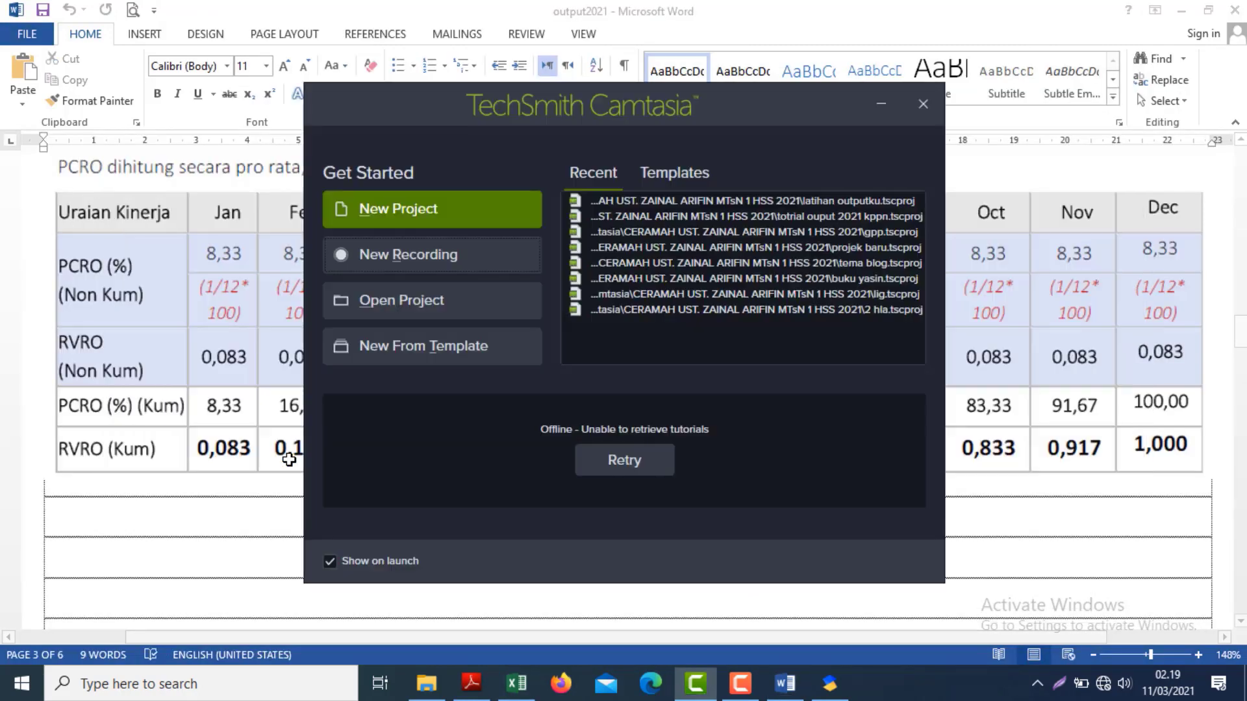
{"action": "left_click", "coordinate": [830, 683]}
{"action": "key", "text": "ctrl+v"}
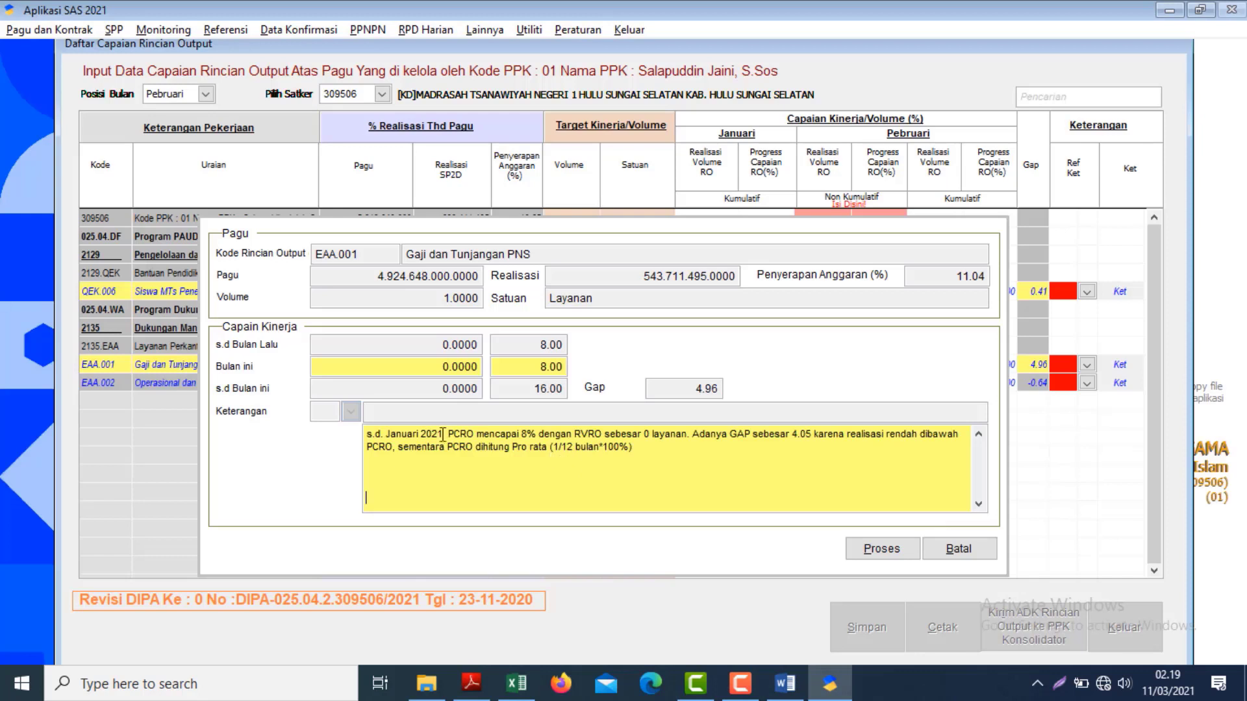
- Change the month in the EAA.001 note to Februari
{"action": "left_click", "coordinate": [417, 434]}
{"action": "key", "text": "BackSpace"}
{"action": "key", "text": "BackSpace"}
{"action": "key", "text": "BackSpace"}
{"action": "key", "text": "BackSpace"}
{"action": "key", "text": "BackSpace"}
{"action": "key", "text": "BackSpace"}
{"action": "key", "text": "BackSpace"}
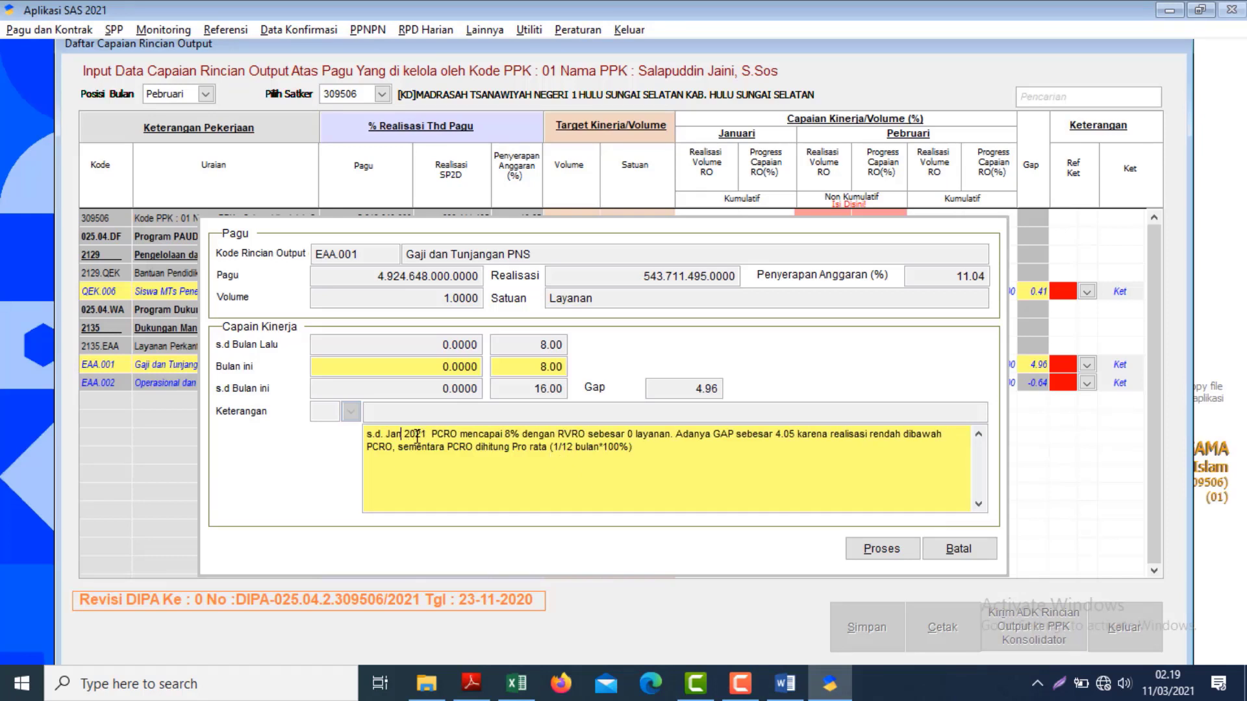
{"action": "type", "text": "Februari"}
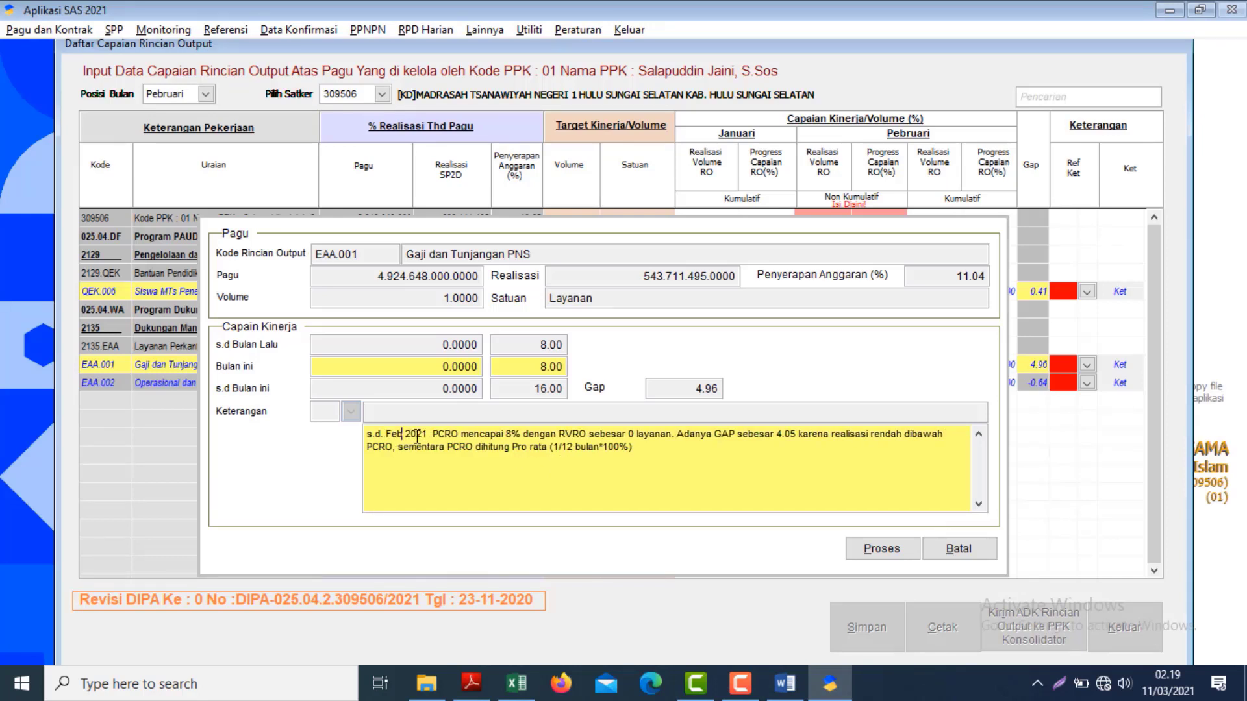
- Set the EAA.001 note's PCRO to 16% and its GAP to 4.96, and process the entry
{"action": "left_click", "coordinate": [531, 434]}
{"action": "key", "text": "BackSpace"}
{"action": "type", "text": "16"}
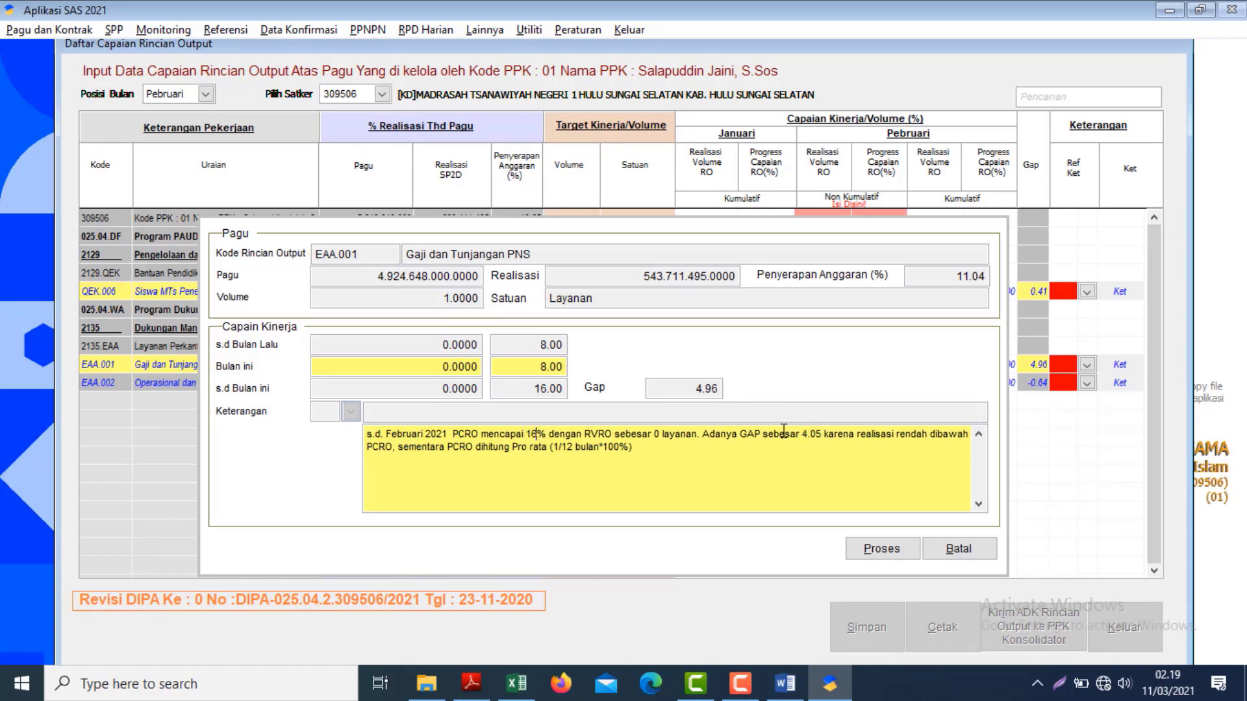
{"action": "left_click", "coordinate": [820, 434]}
{"action": "key", "text": "BackSpace"}
{"action": "key", "text": "BackSpace"}
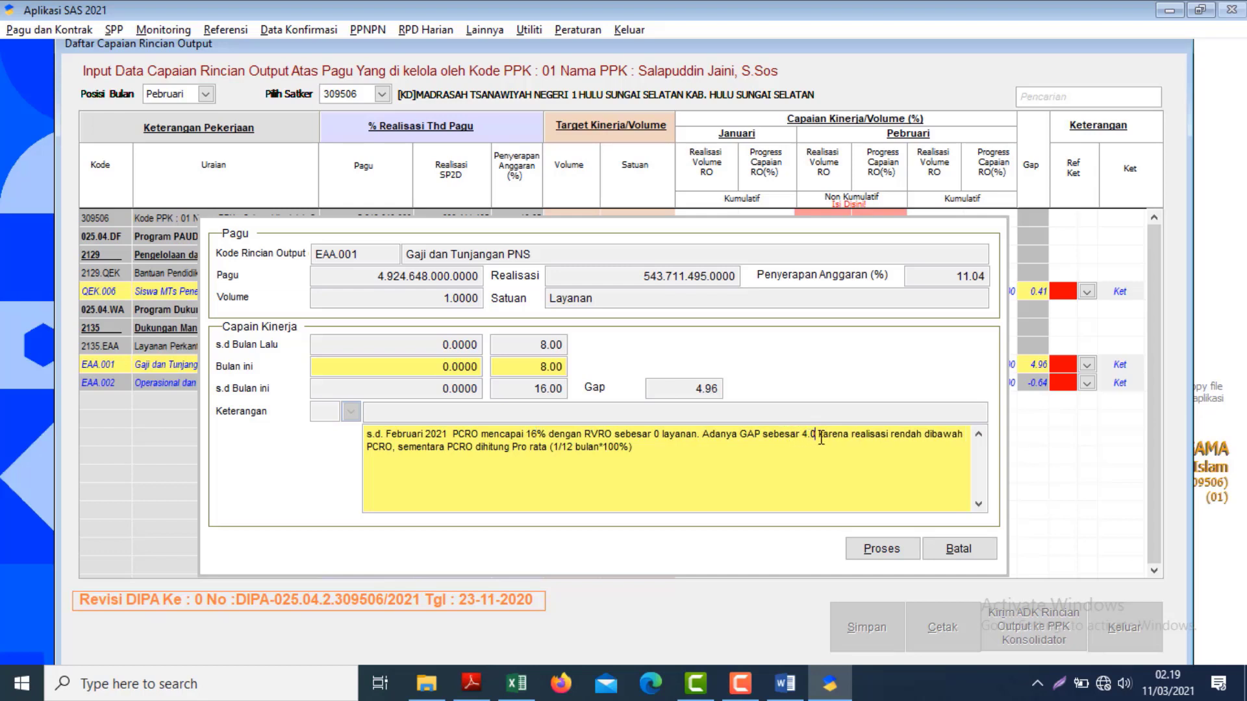
{"action": "type", "text": "96"}
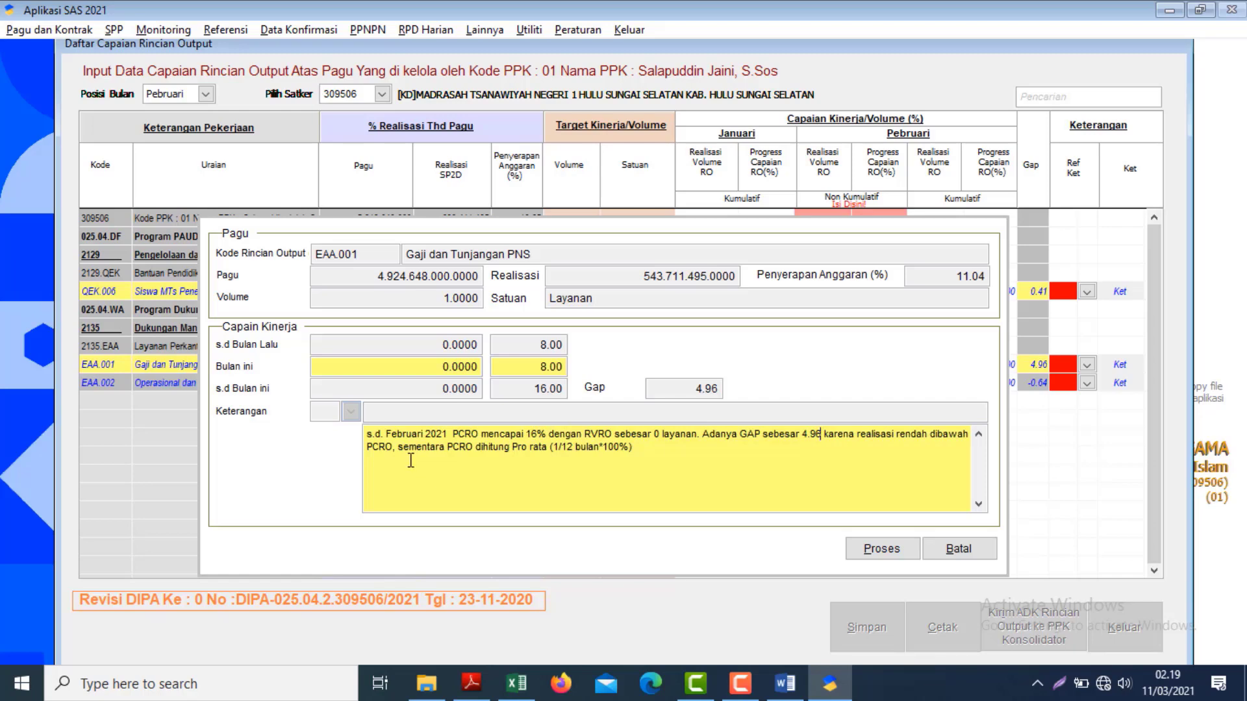
{"action": "left_click", "coordinate": [883, 551]}
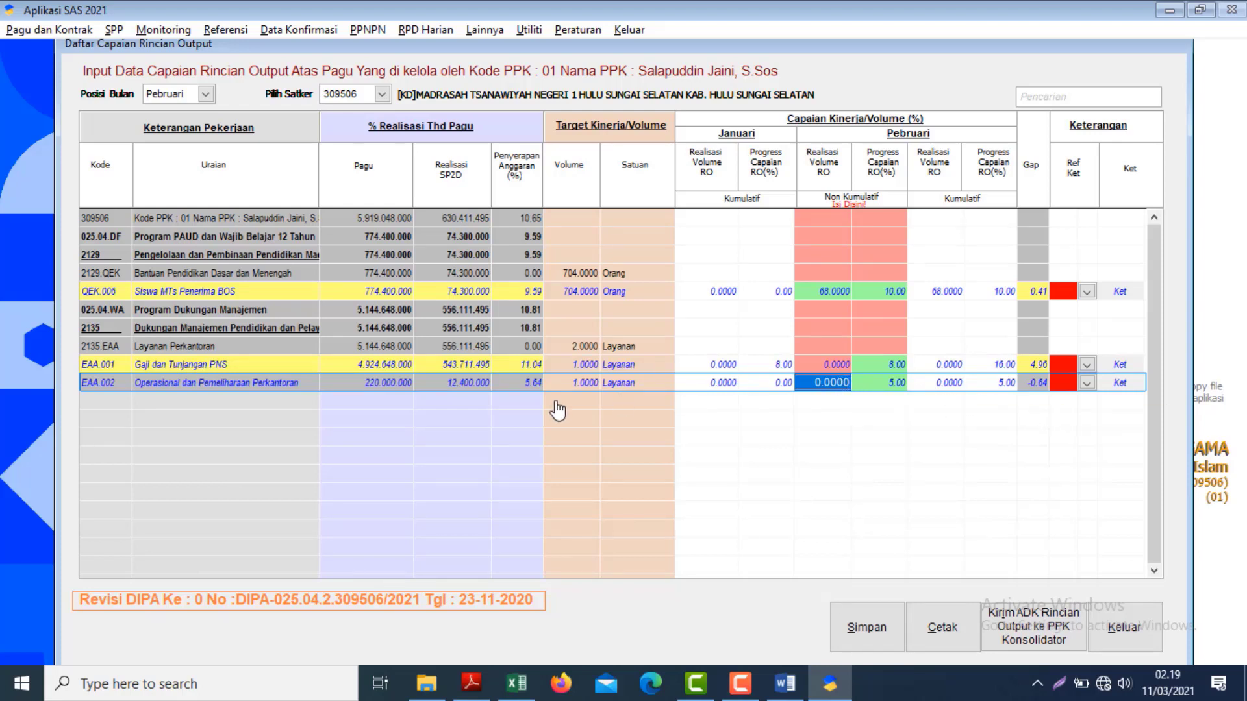
- Open the note of EAA.002 Operasional dan Pemeliharaan Perkantoran and delete the text from "Adanya GAP" to the end
{"action": "left_click", "coordinate": [523, 383]}
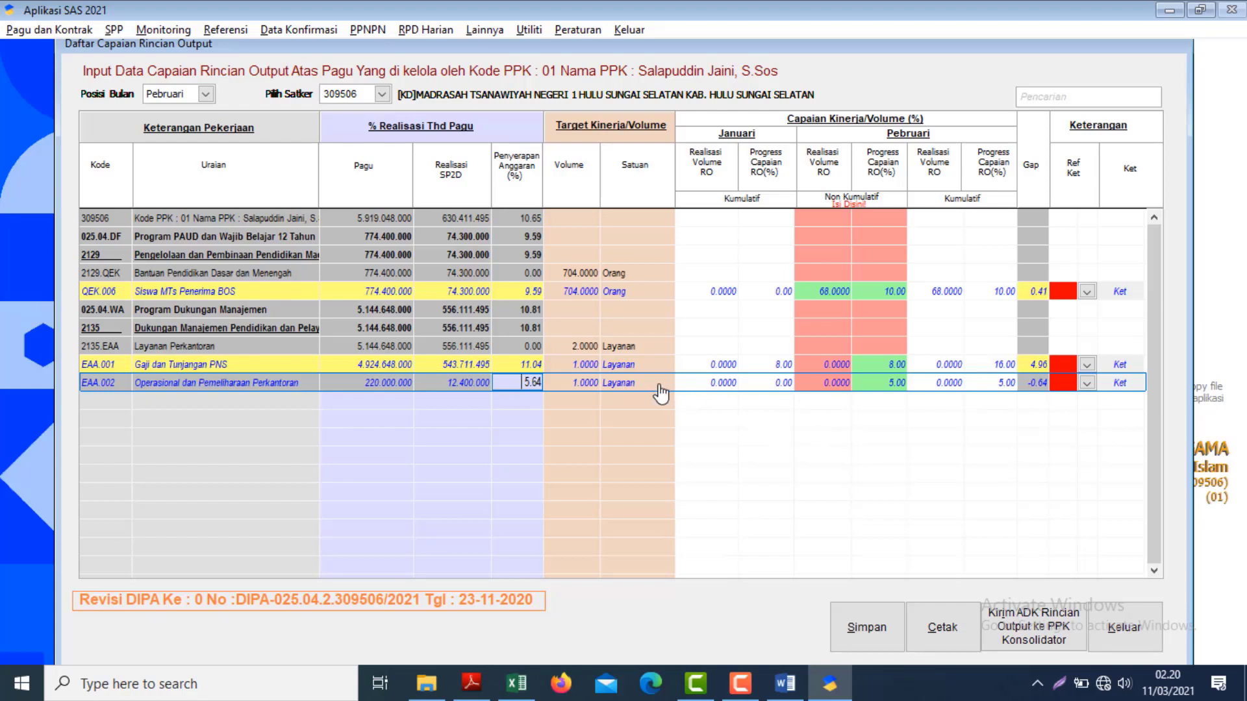
{"action": "left_click", "coordinate": [887, 383]}
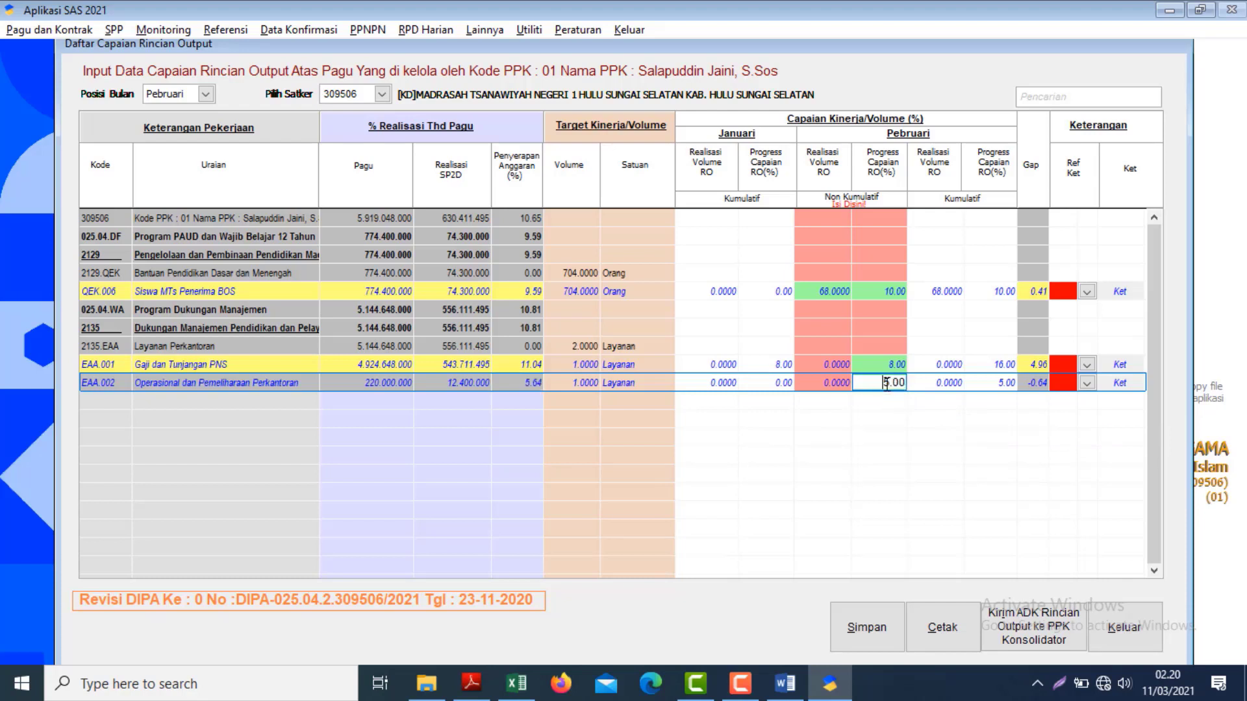
{"action": "left_click", "coordinate": [838, 384]}
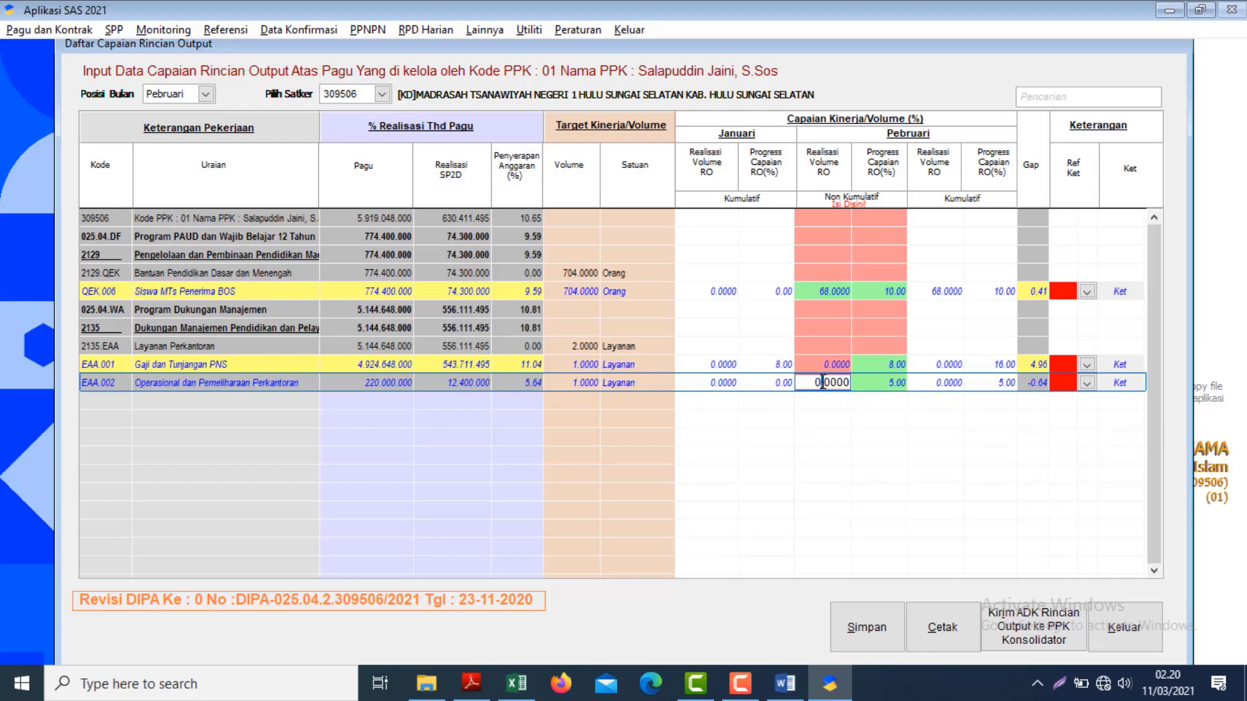
{"action": "left_click", "coordinate": [1121, 383]}
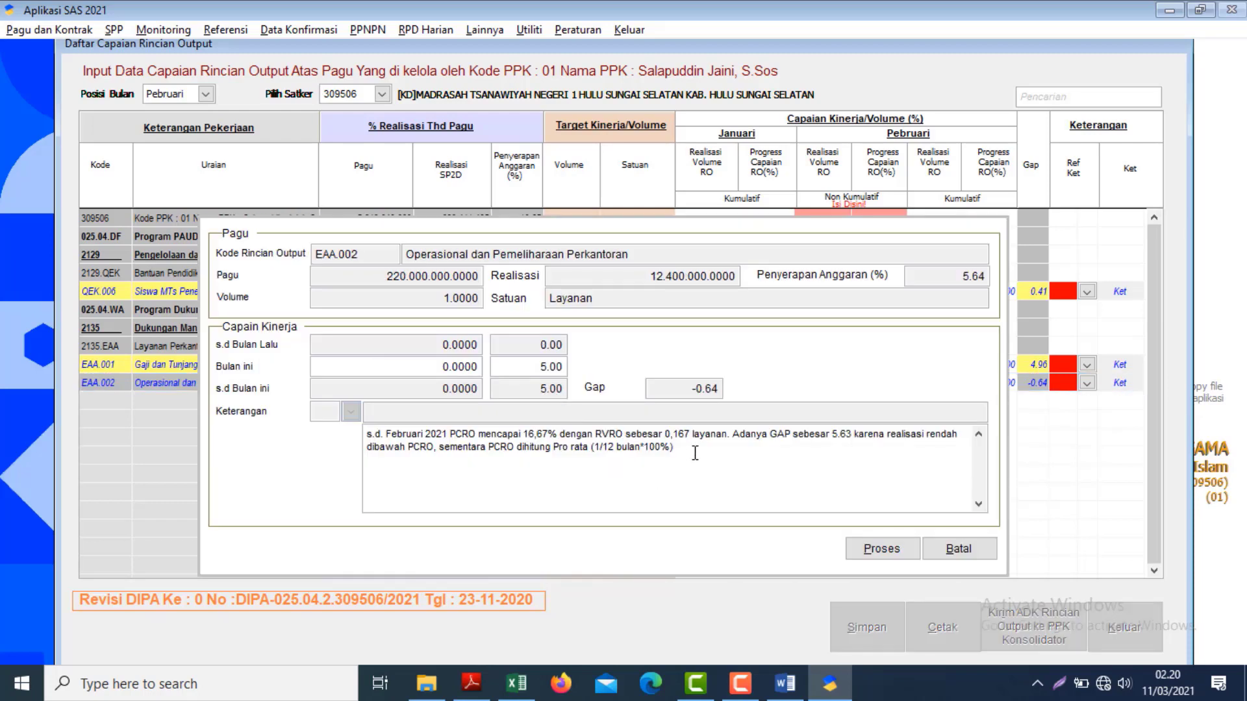
{"action": "left_click_drag", "start_coordinate": [695, 452], "coordinate": [303, 409]}
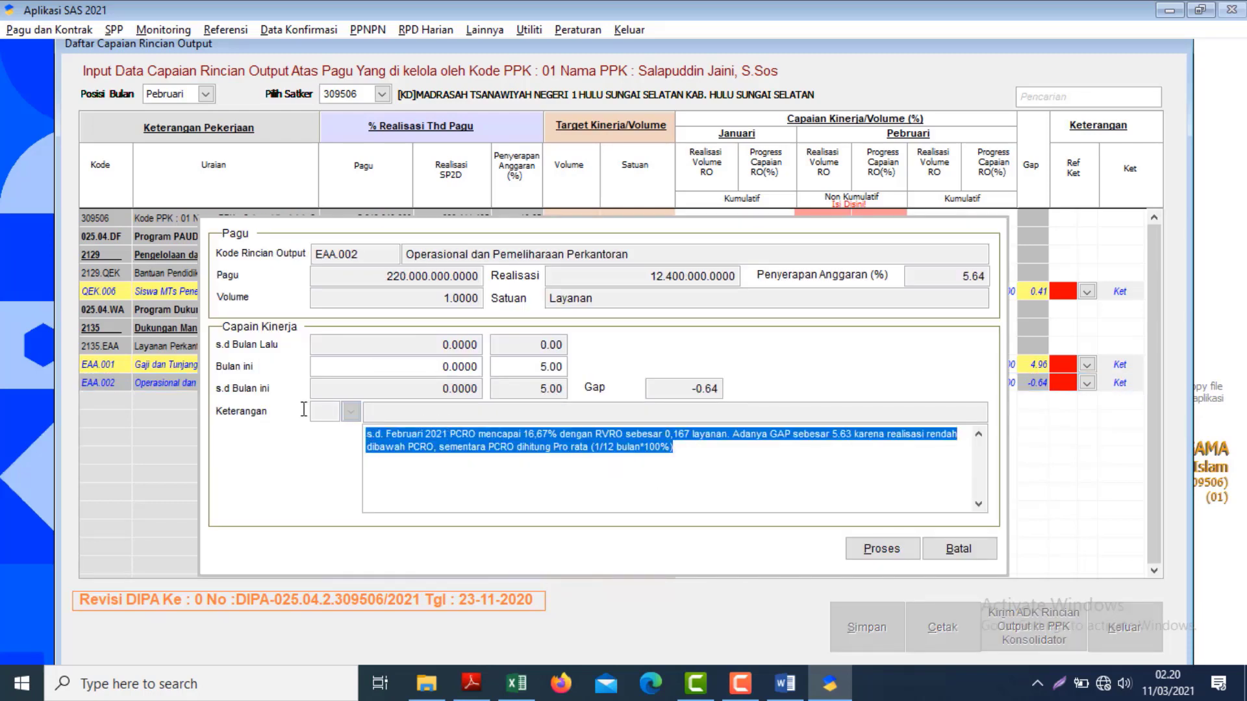
{"action": "left_click", "coordinate": [738, 436]}
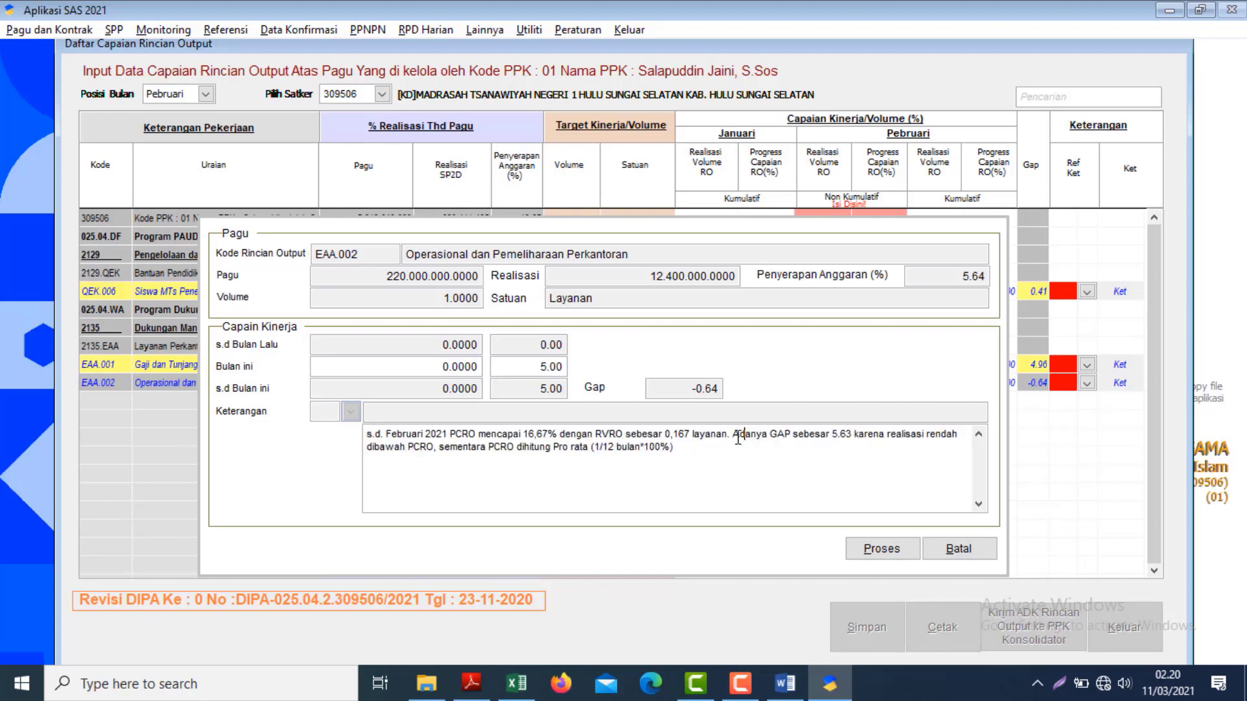
{"action": "left_click_drag", "start_coordinate": [738, 436], "coordinate": [747, 448]}
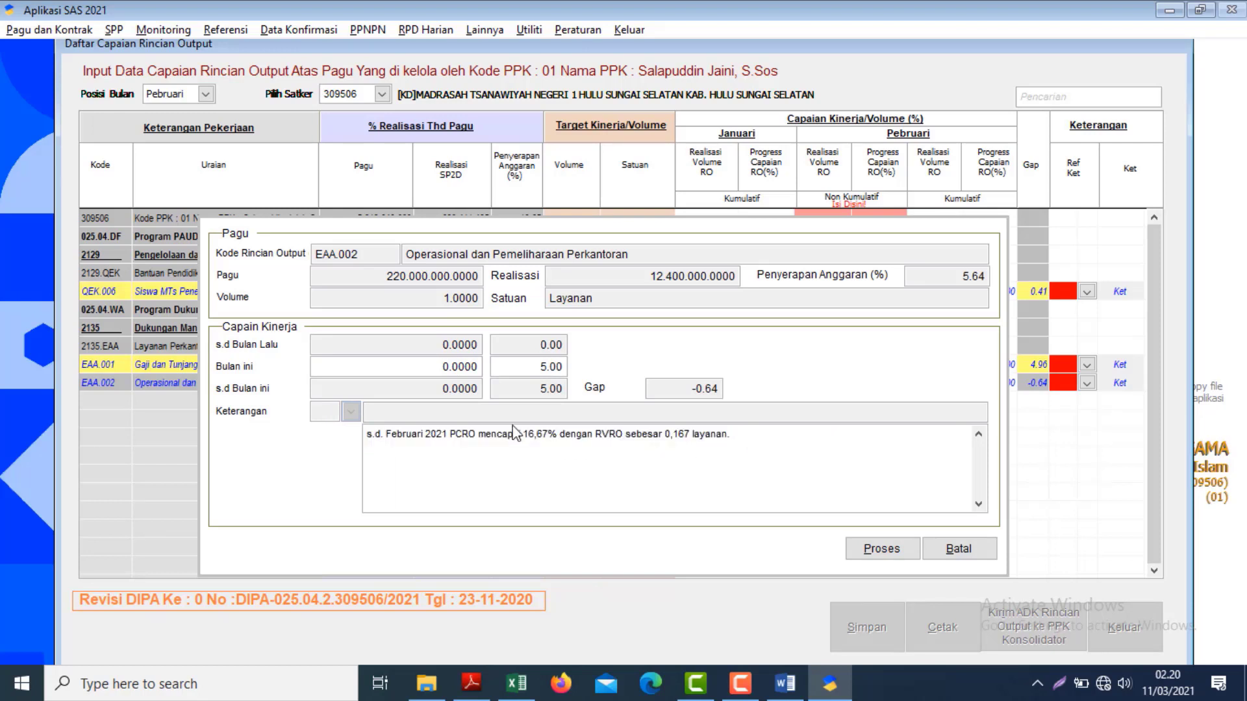
- Set the PCRO percentage in the EAA.002 note to 5%
{"action": "left_click", "coordinate": [548, 434]}
{"action": "key", "text": "BackSpace"}
{"action": "key", "text": "BackSpace"}
{"action": "key", "text": "BackSpace"}
{"action": "key", "text": "BackSpace"}
{"action": "key", "text": "BackSpace"}
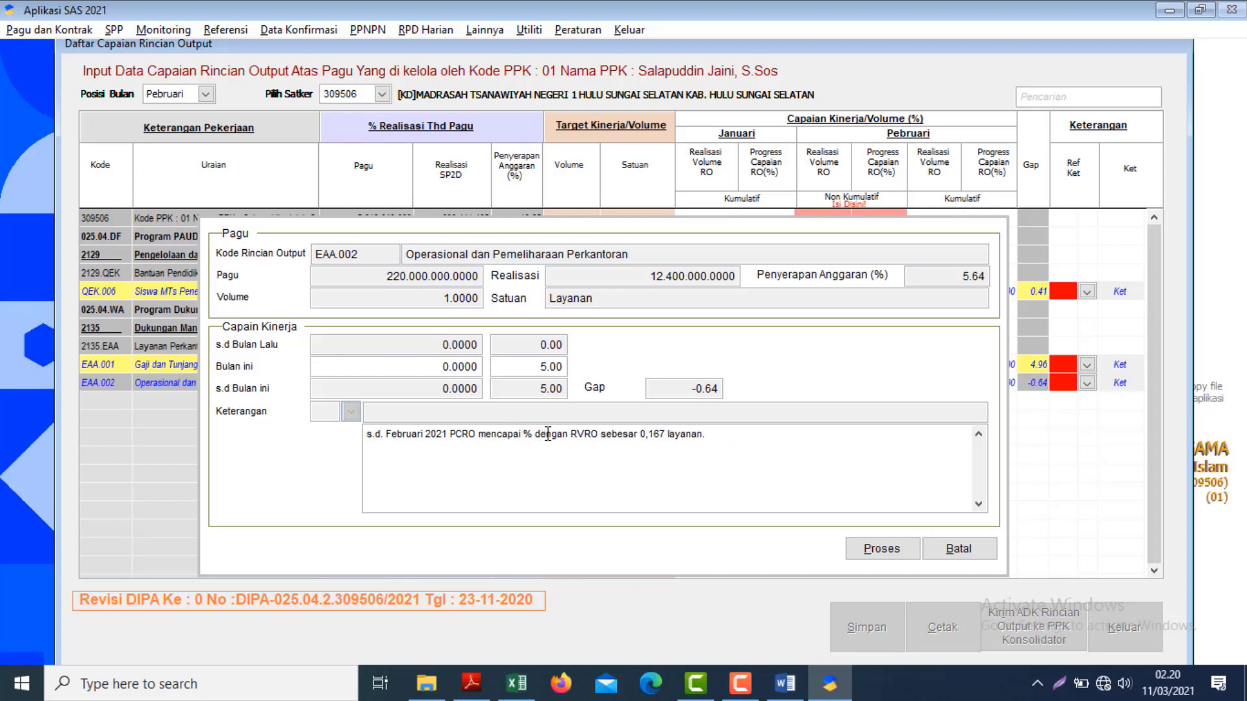
{"action": "type", "text": "5"}
- Set the RVRO in the EAA.002 note to 0 layanan and process the entry
{"action": "left_click", "coordinate": [675, 435]}
{"action": "key", "text": "BackSpace"}
{"action": "key", "text": "BackSpace"}
{"action": "key", "text": "BackSpace"}
{"action": "key", "text": "BackSpace"}
{"action": "key", "text": "BackSpace"}
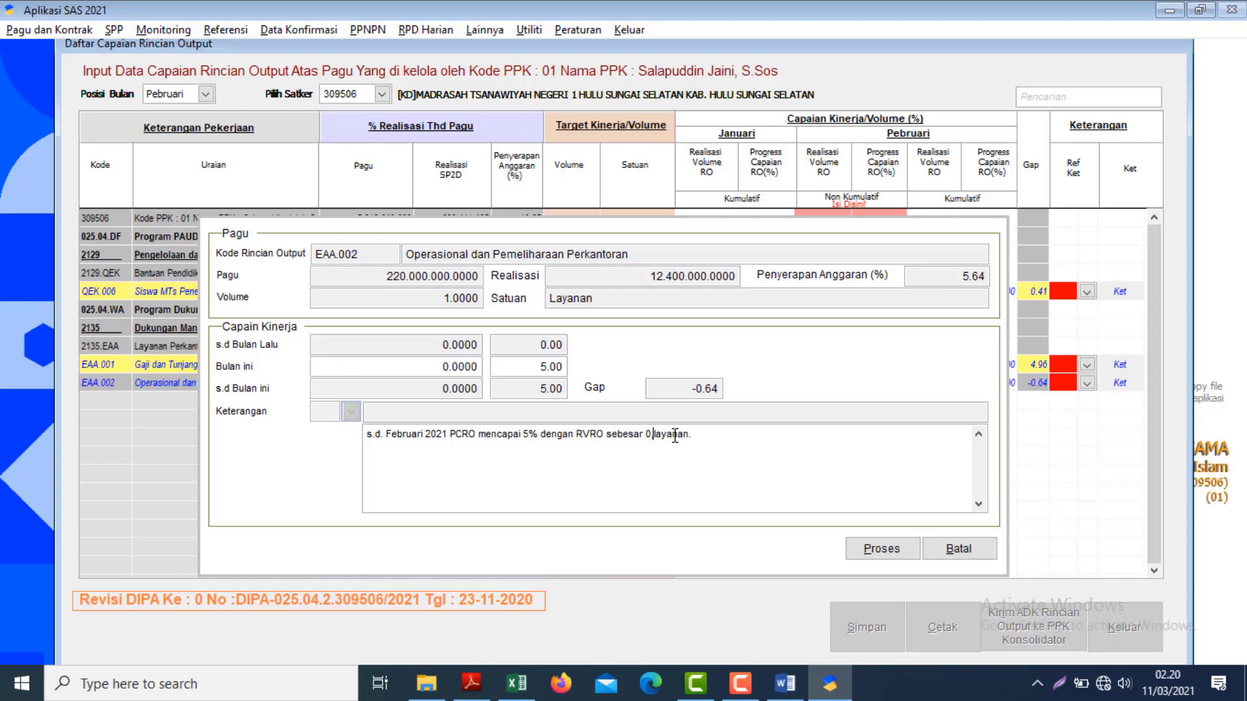
{"action": "left_click", "coordinate": [881, 550]}
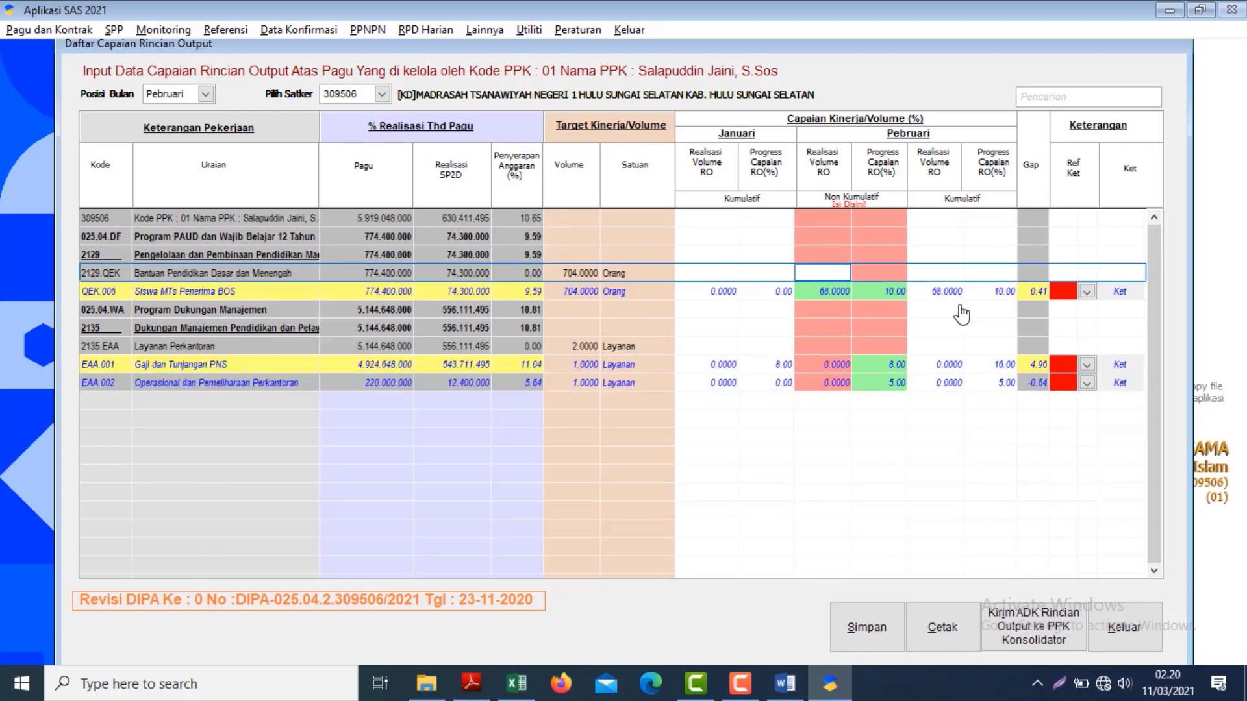
- Save the February output data, export its ADK for the PPK Konsolidator to the suggested folder, and close the form
{"action": "left_click", "coordinate": [873, 623]}
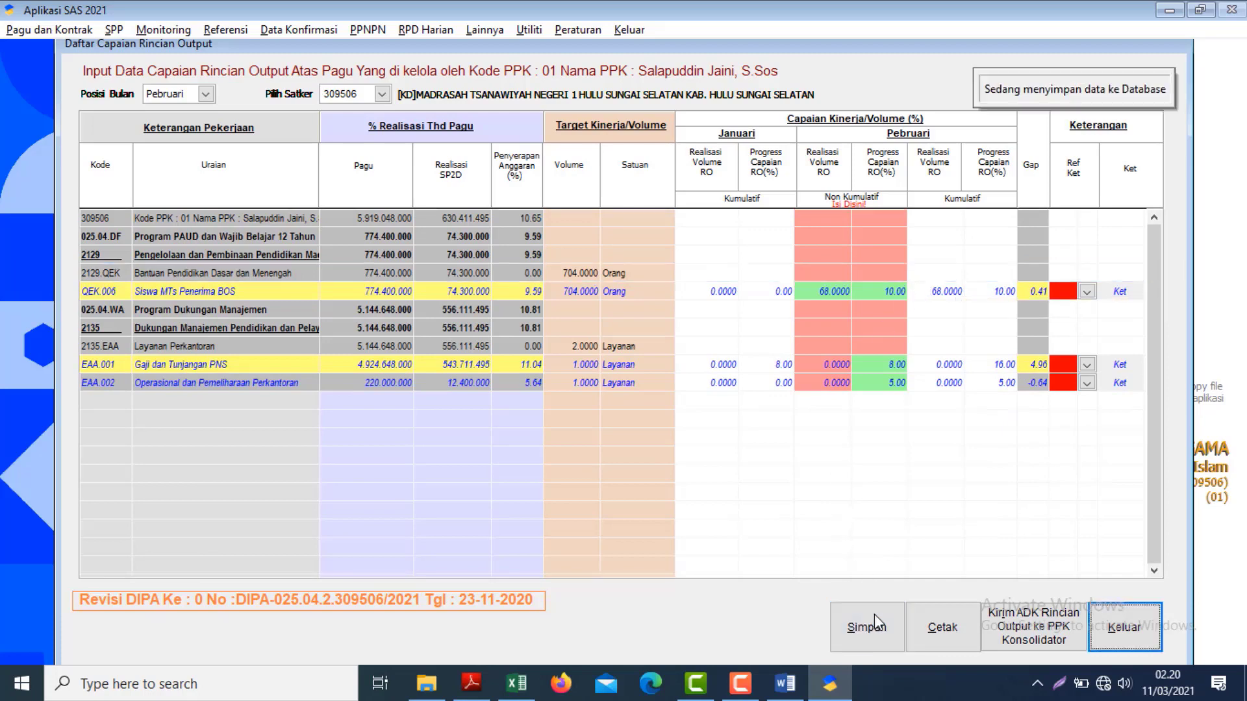
{"action": "left_click", "coordinate": [646, 388]}
{"action": "left_click", "coordinate": [1015, 630]}
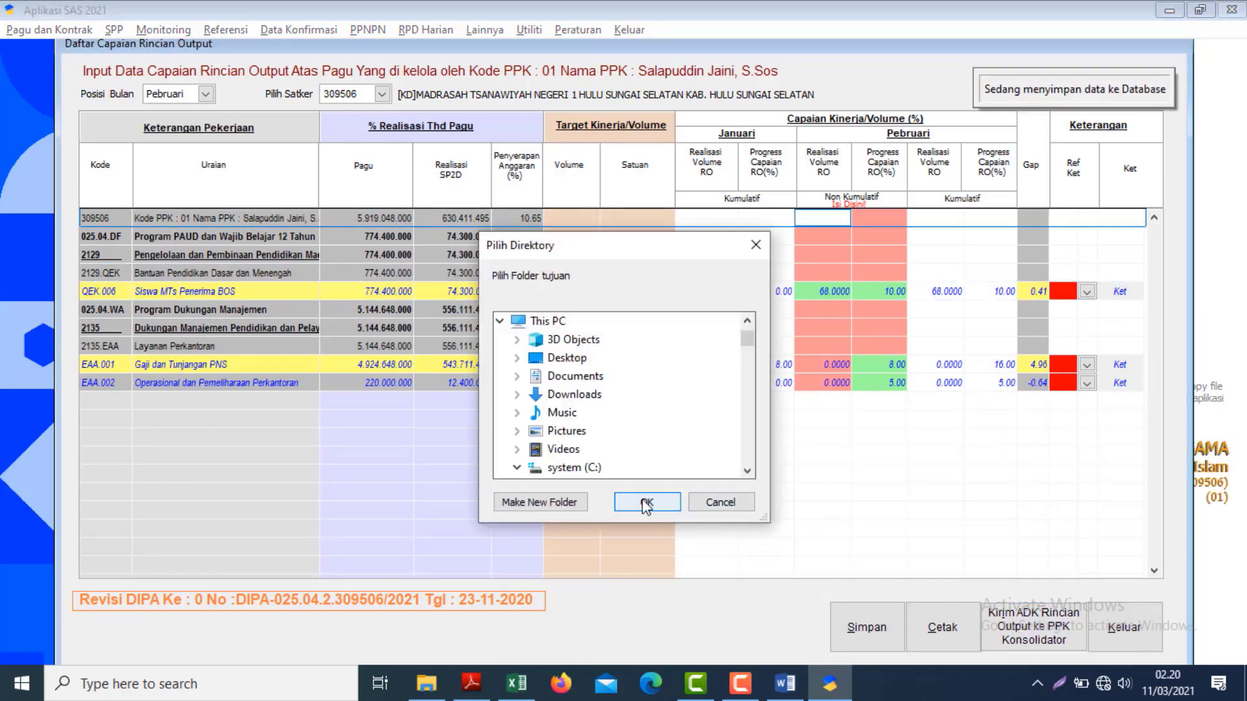
{"action": "left_click", "coordinate": [646, 504]}
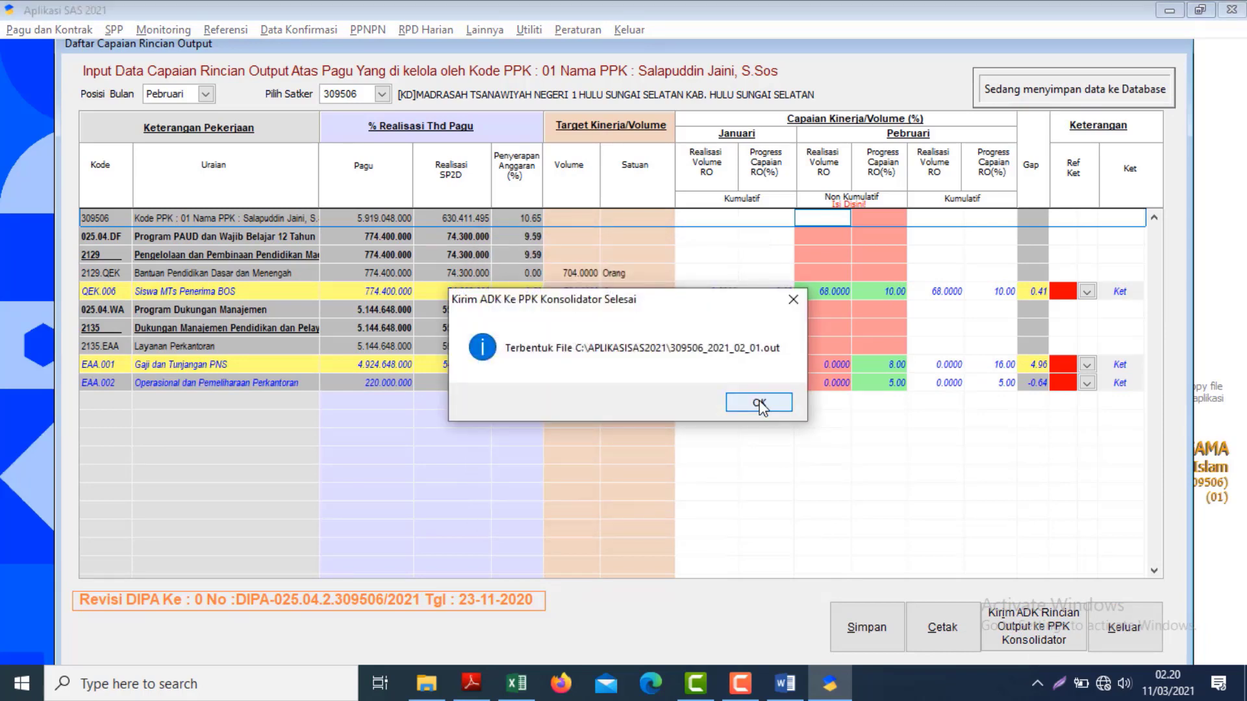
{"action": "left_click", "coordinate": [761, 403]}
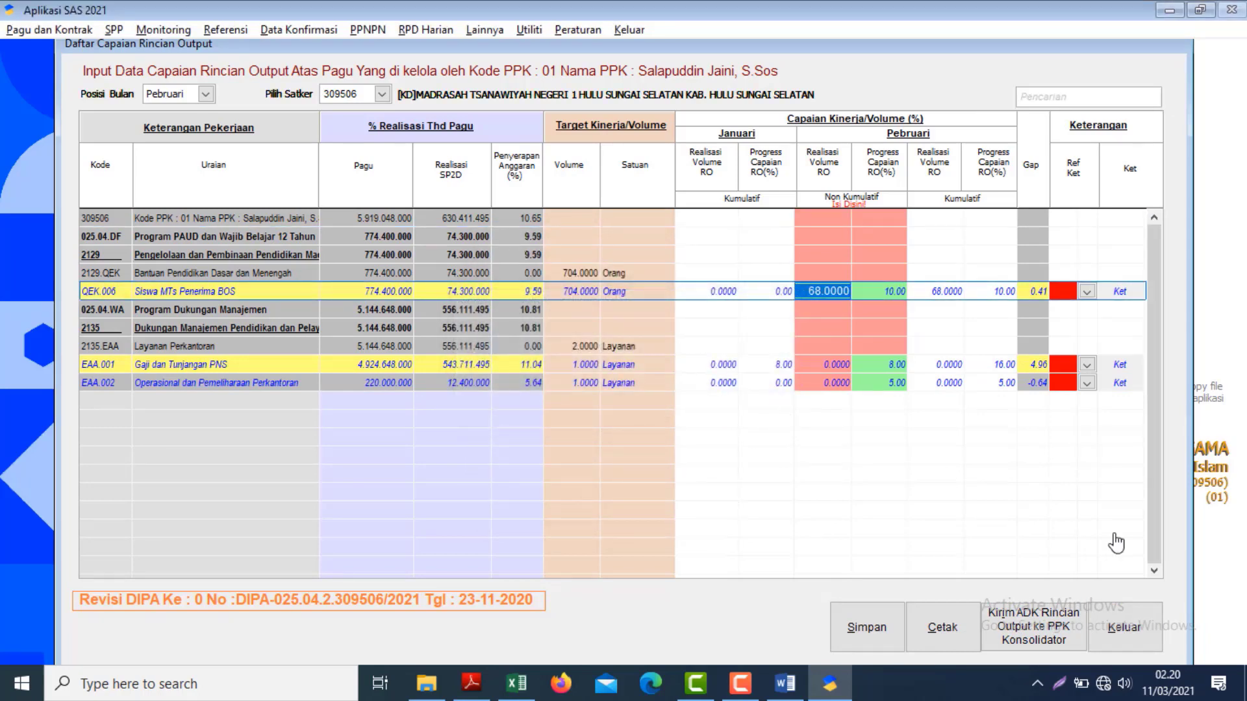
{"action": "left_click", "coordinate": [1138, 642]}
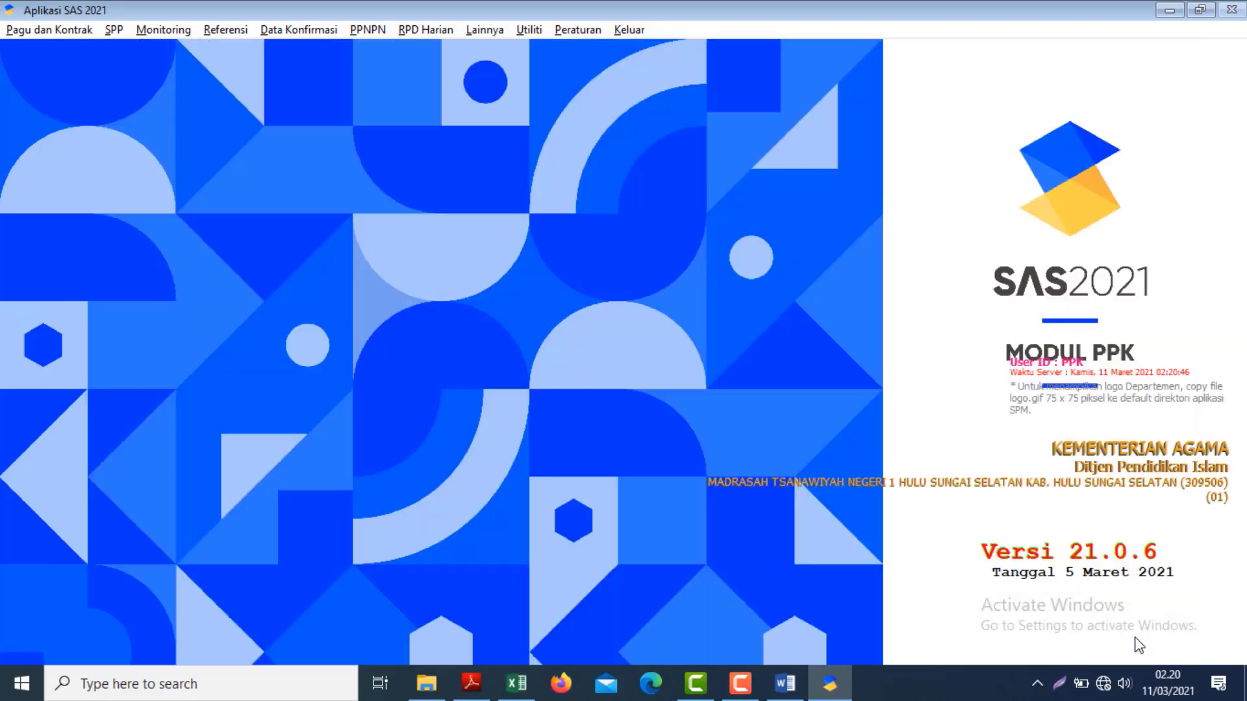
- Open the output achievement consolidation form and load satker 309506 for the month of Januari
{"action": "left_click", "coordinate": [42, 33]}
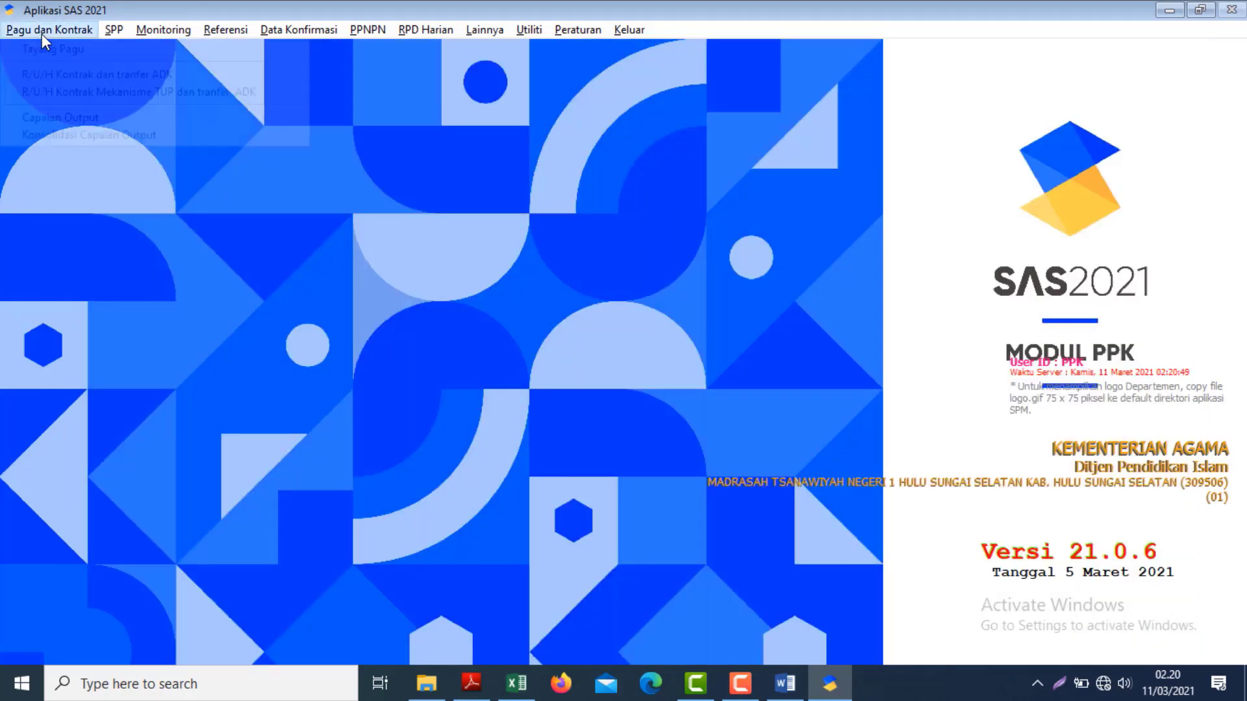
{"action": "left_click", "coordinate": [104, 135]}
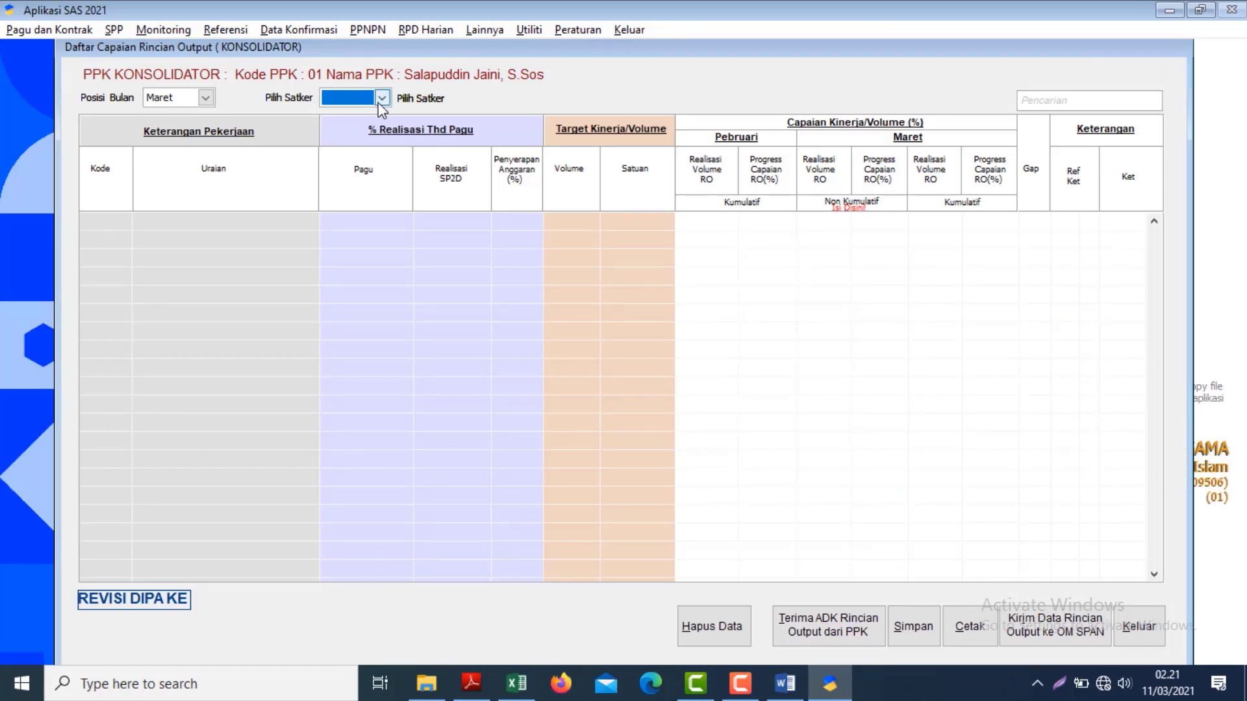
{"action": "left_click", "coordinate": [381, 100]}
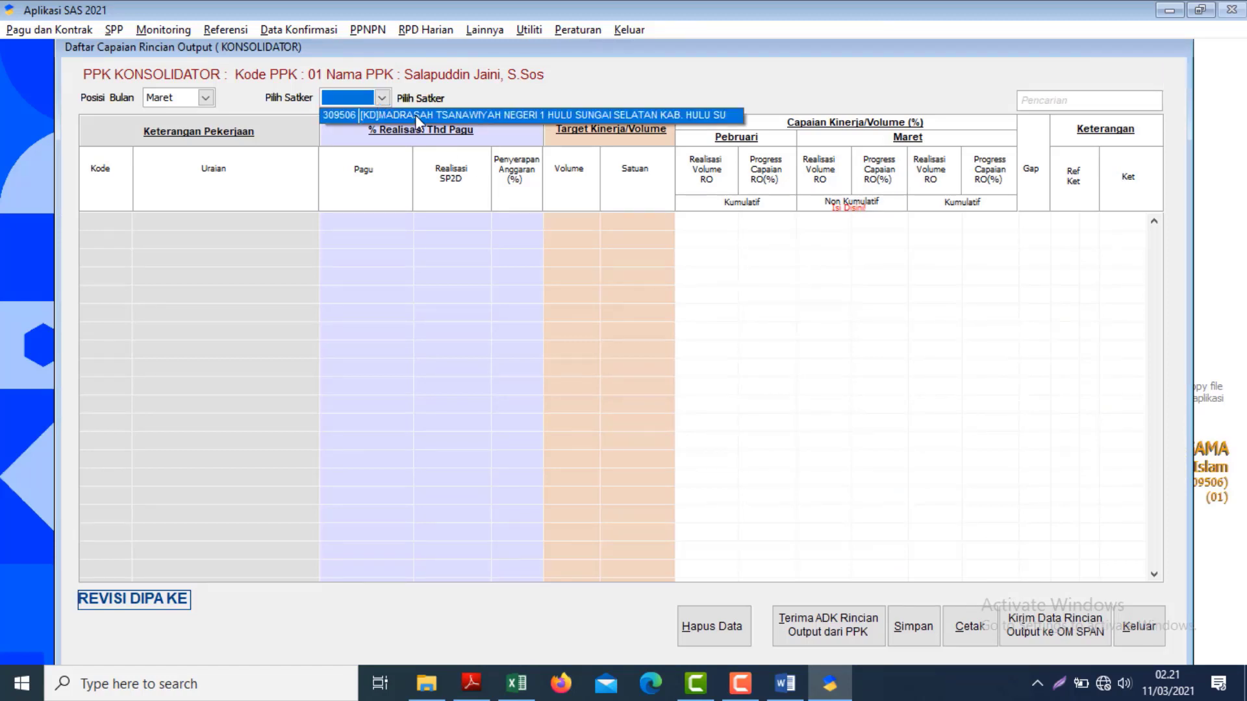
{"action": "left_click", "coordinate": [223, 94]}
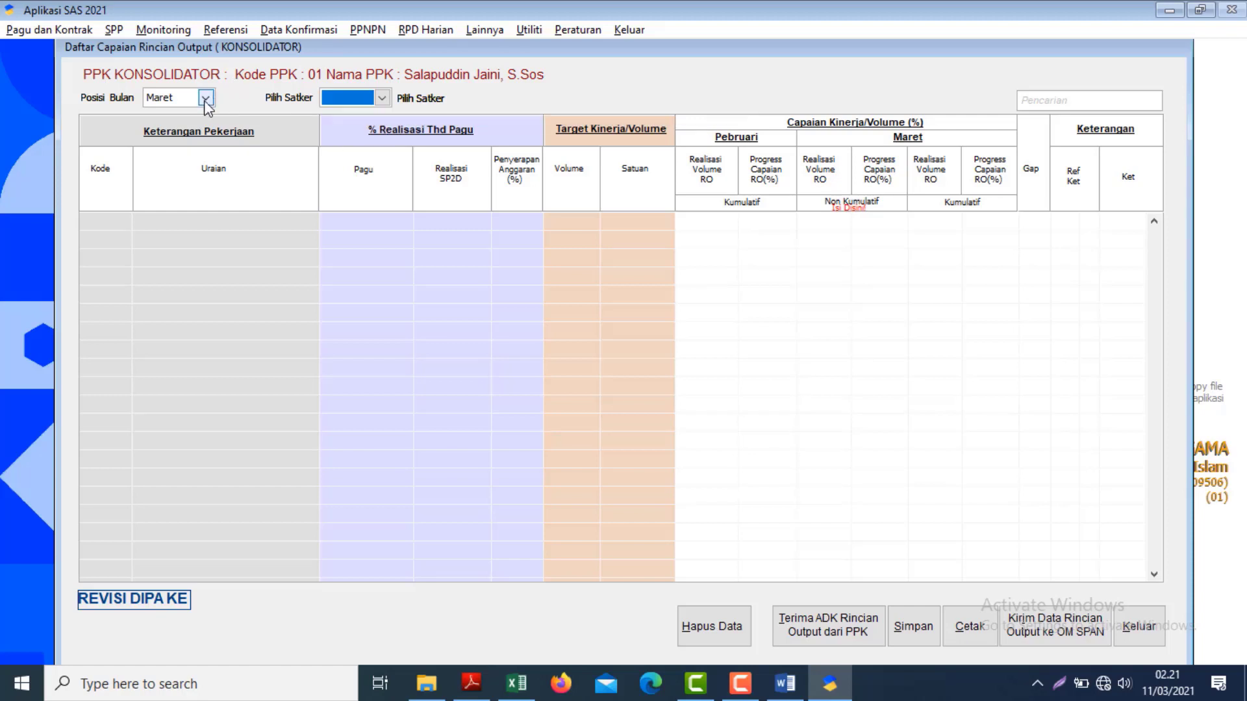
{"action": "left_click", "coordinate": [206, 97]}
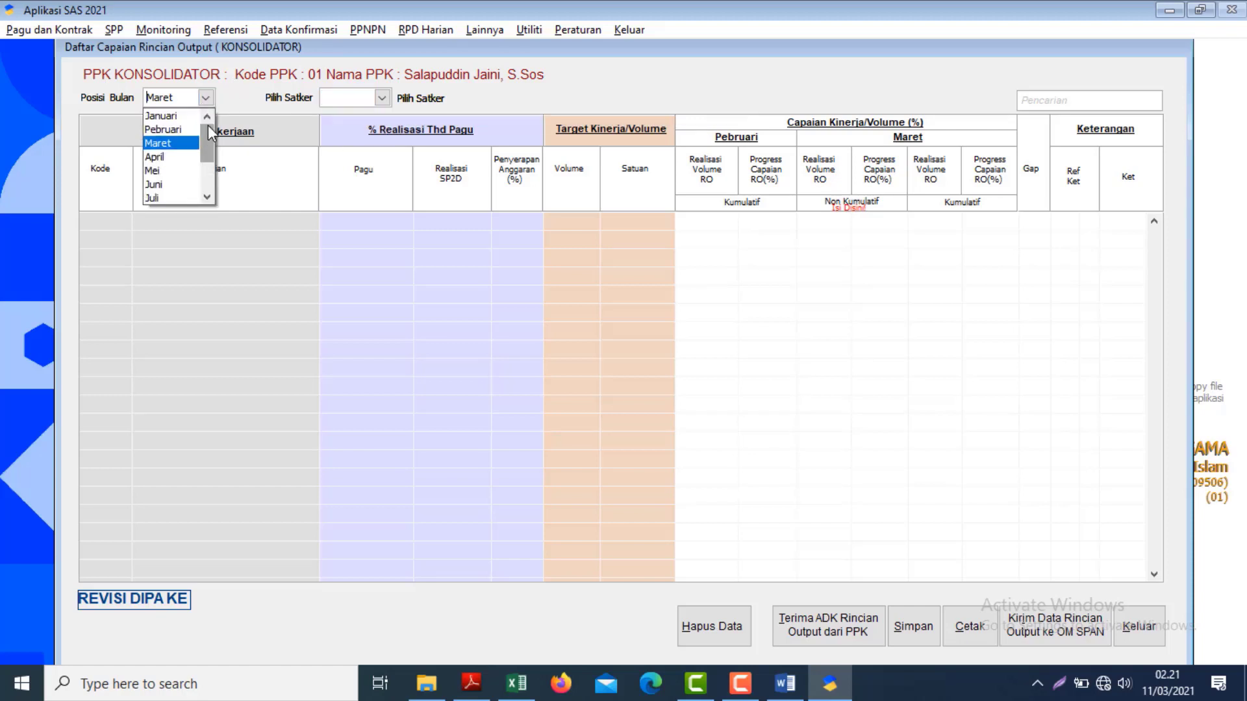
{"action": "left_click", "coordinate": [162, 116]}
{"action": "left_click", "coordinate": [382, 98]}
{"action": "left_click", "coordinate": [411, 111]}
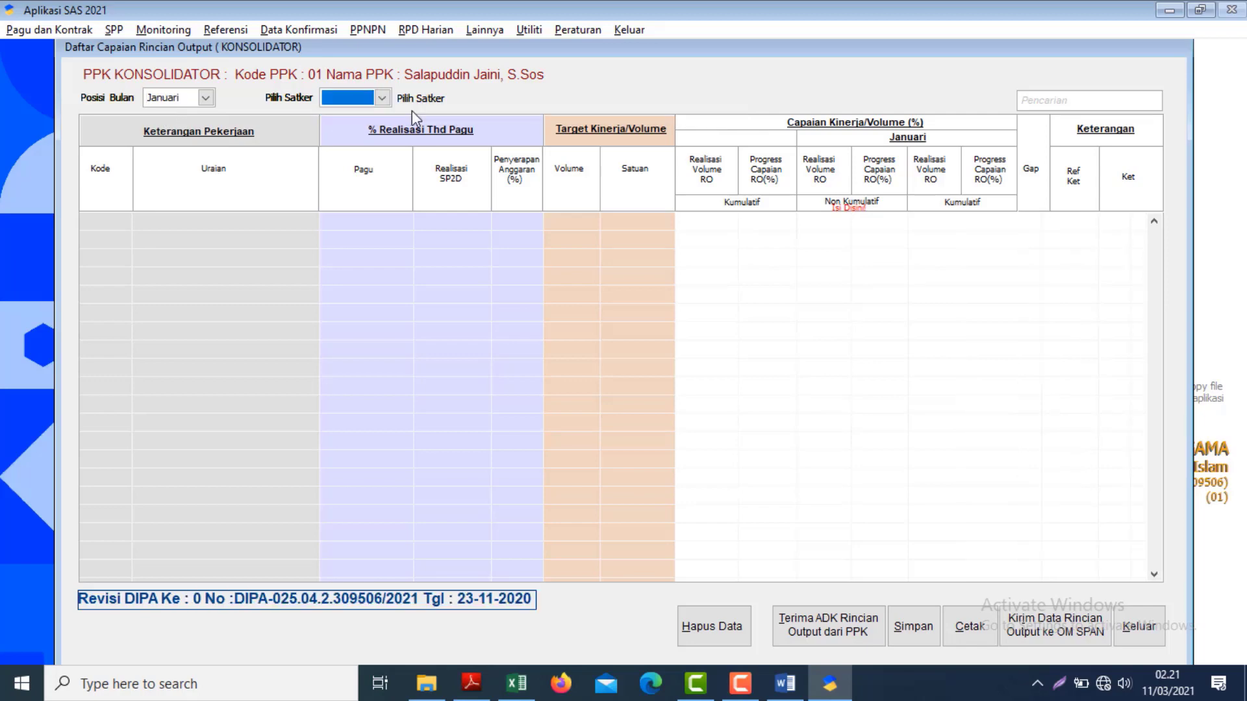
- Receive the PPK output ADK from 309506_2021_01_01.out, overwriting the previously transferred data
{"action": "left_click", "coordinate": [840, 631]}
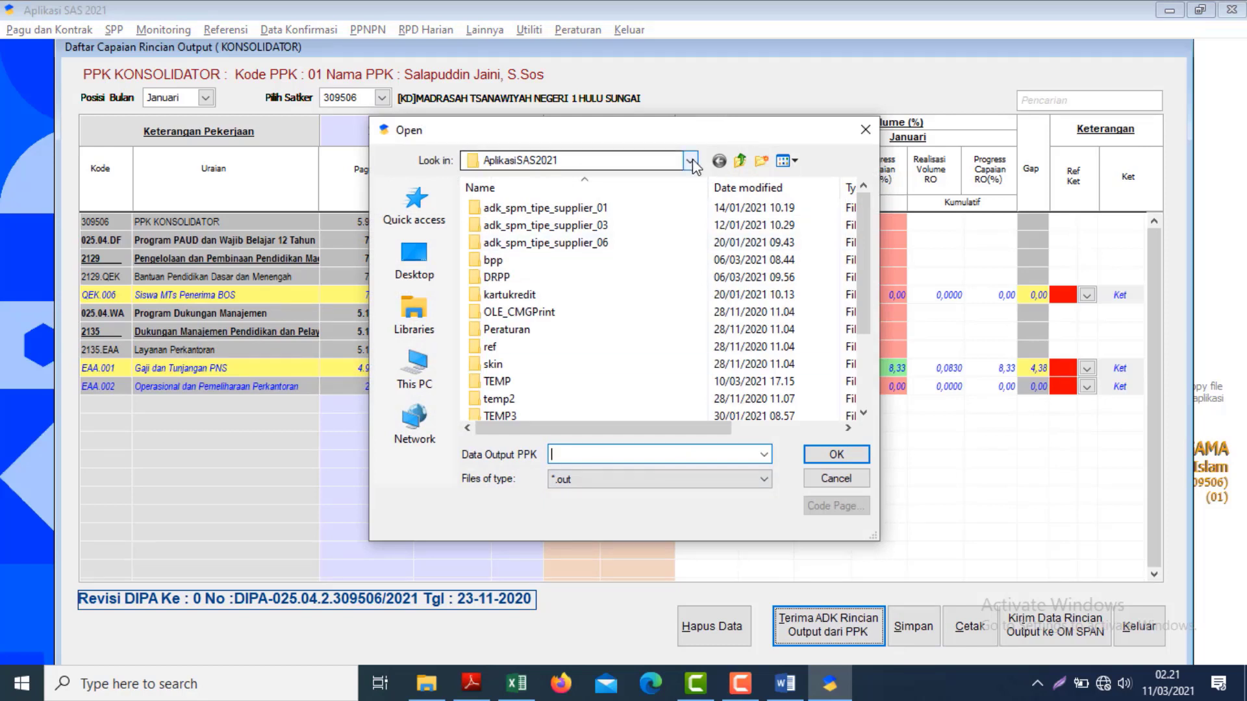
{"action": "left_click", "coordinate": [831, 188]}
{"action": "left_click", "coordinate": [890, 471]}
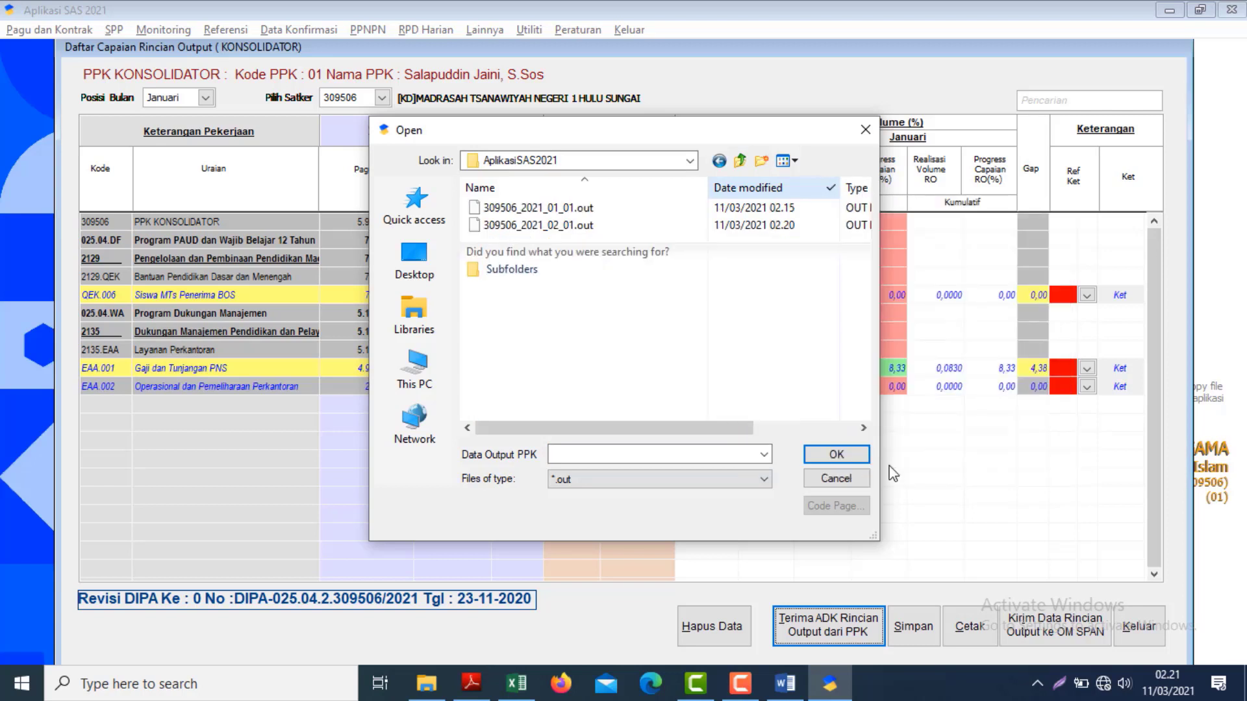
{"action": "double_click", "coordinate": [550, 208]}
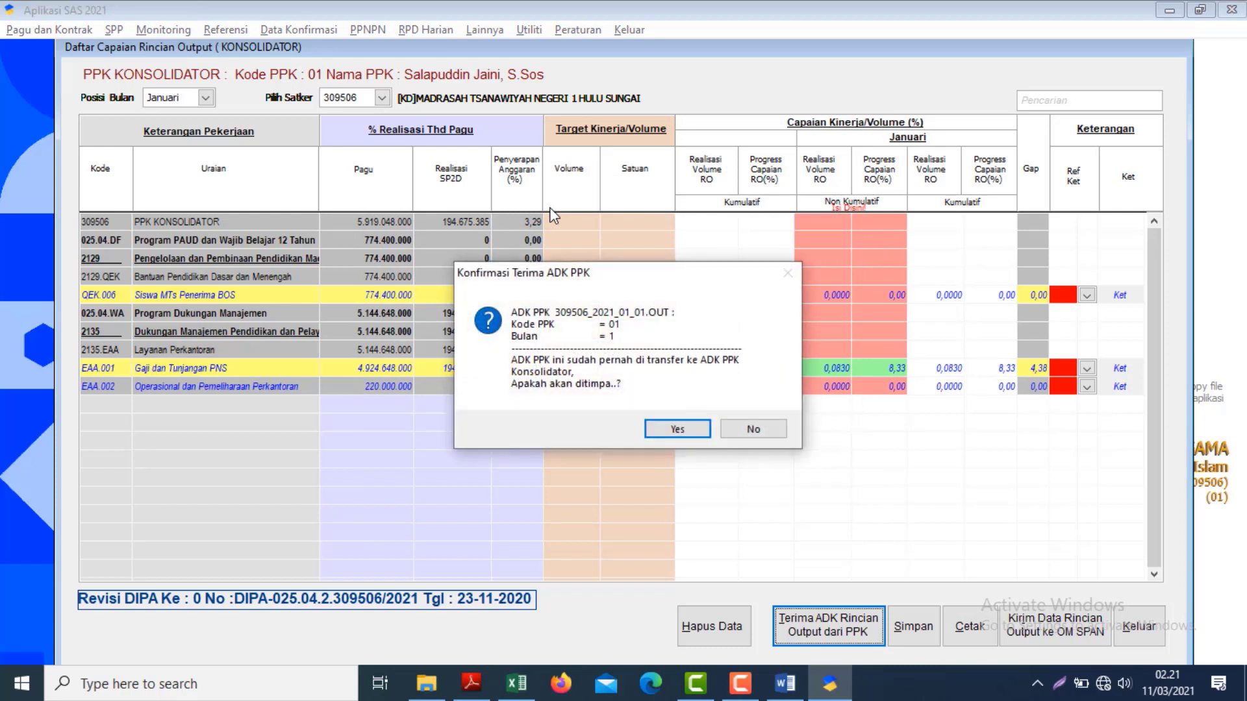
{"action": "left_click", "coordinate": [677, 429]}
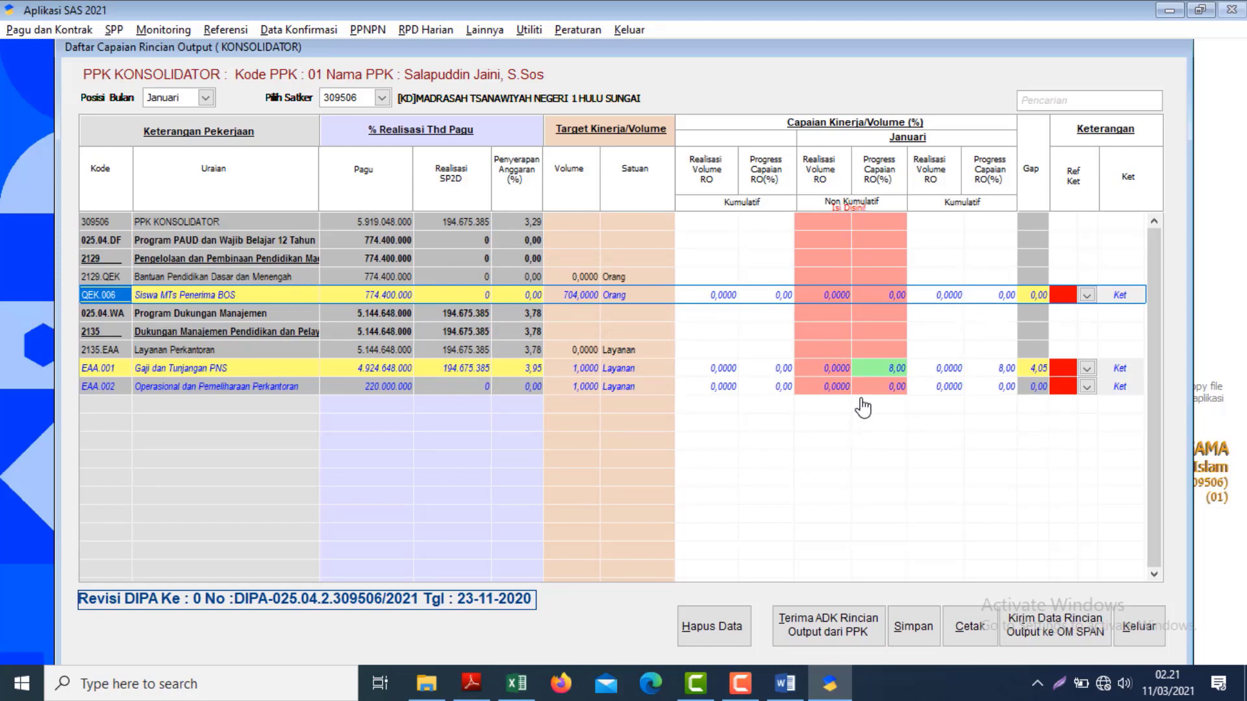
- Review the QEK.006 Siswa MTs Penerima BOS note for Januari and process the entry
{"action": "left_click", "coordinate": [864, 296]}
{"action": "key", "text": "Return"}
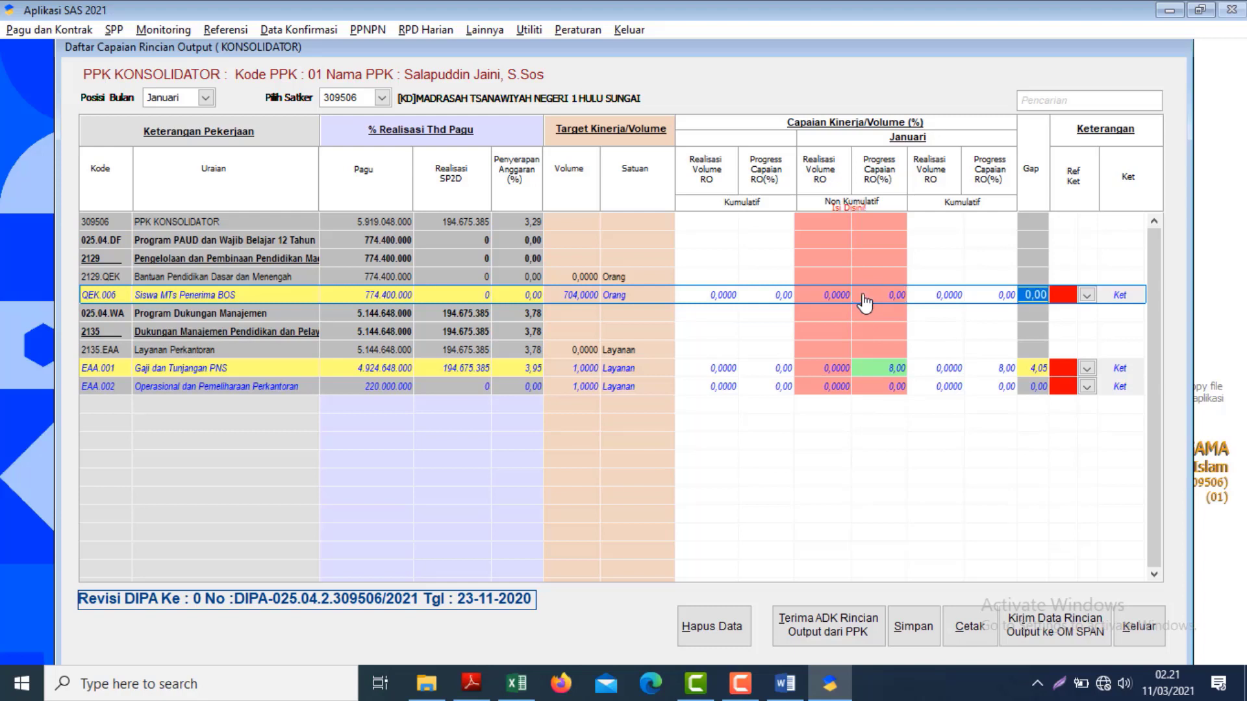
{"action": "left_click", "coordinate": [526, 302]}
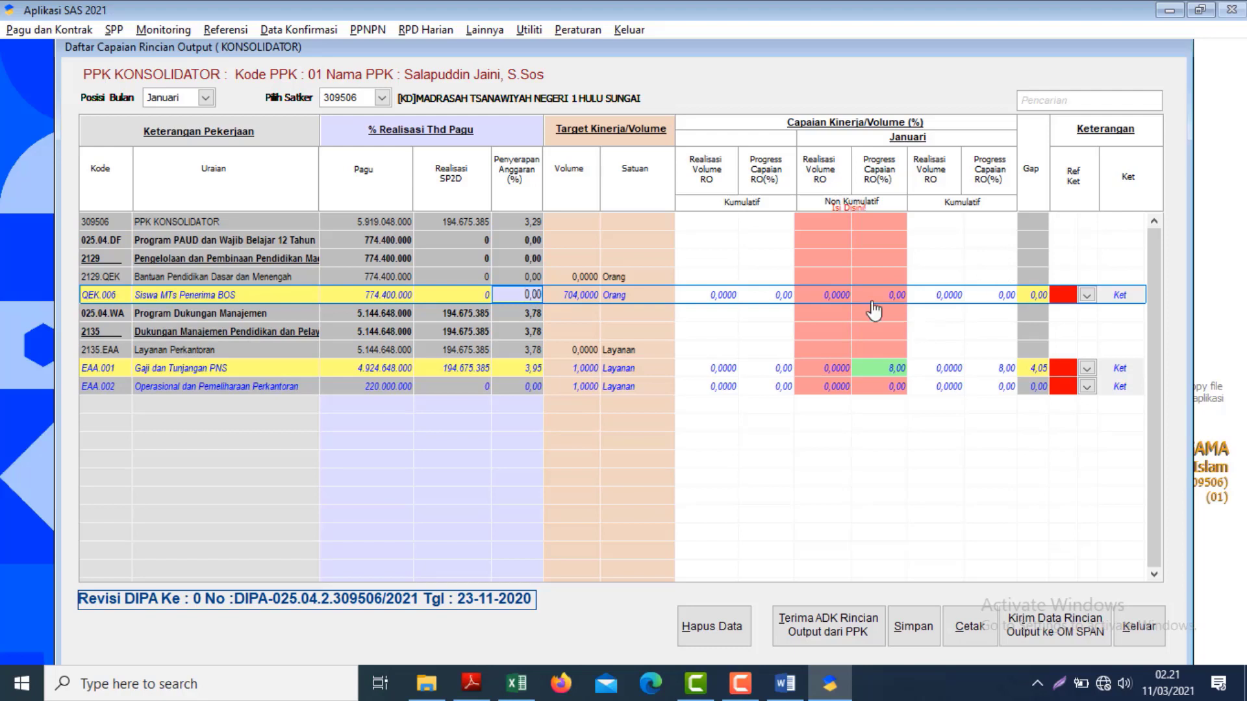
{"action": "left_click", "coordinate": [1119, 298]}
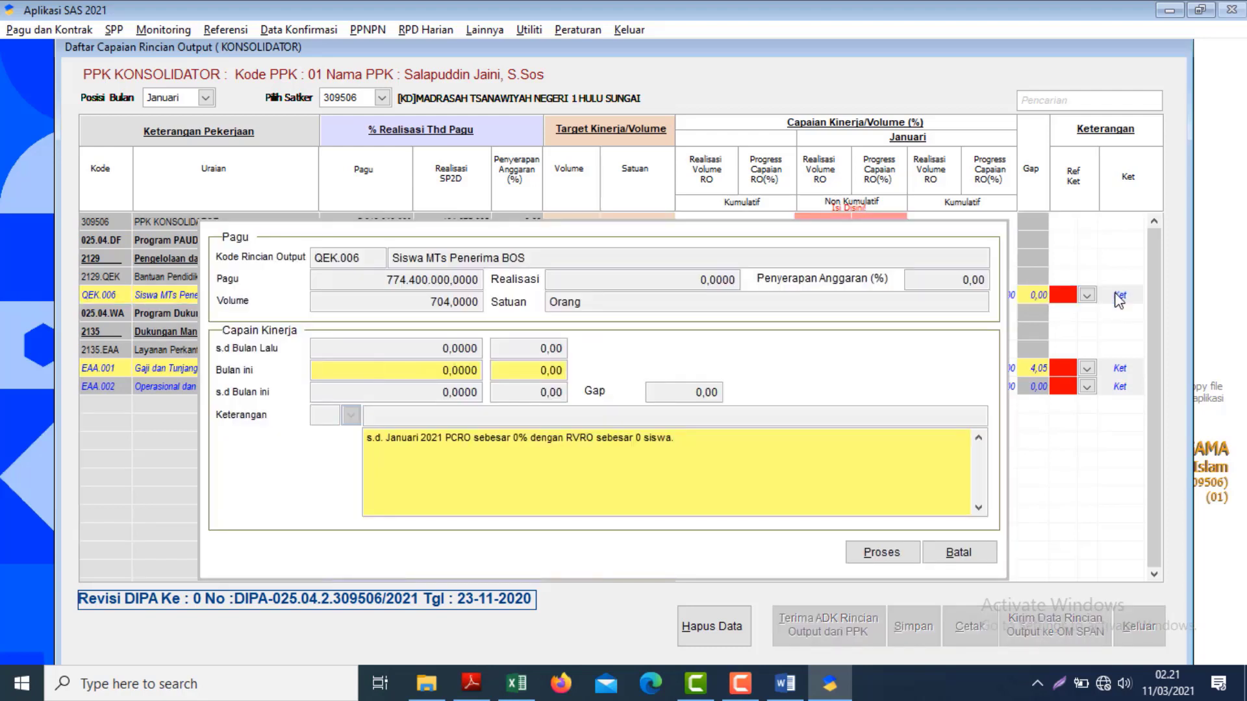
{"action": "left_click", "coordinate": [881, 553]}
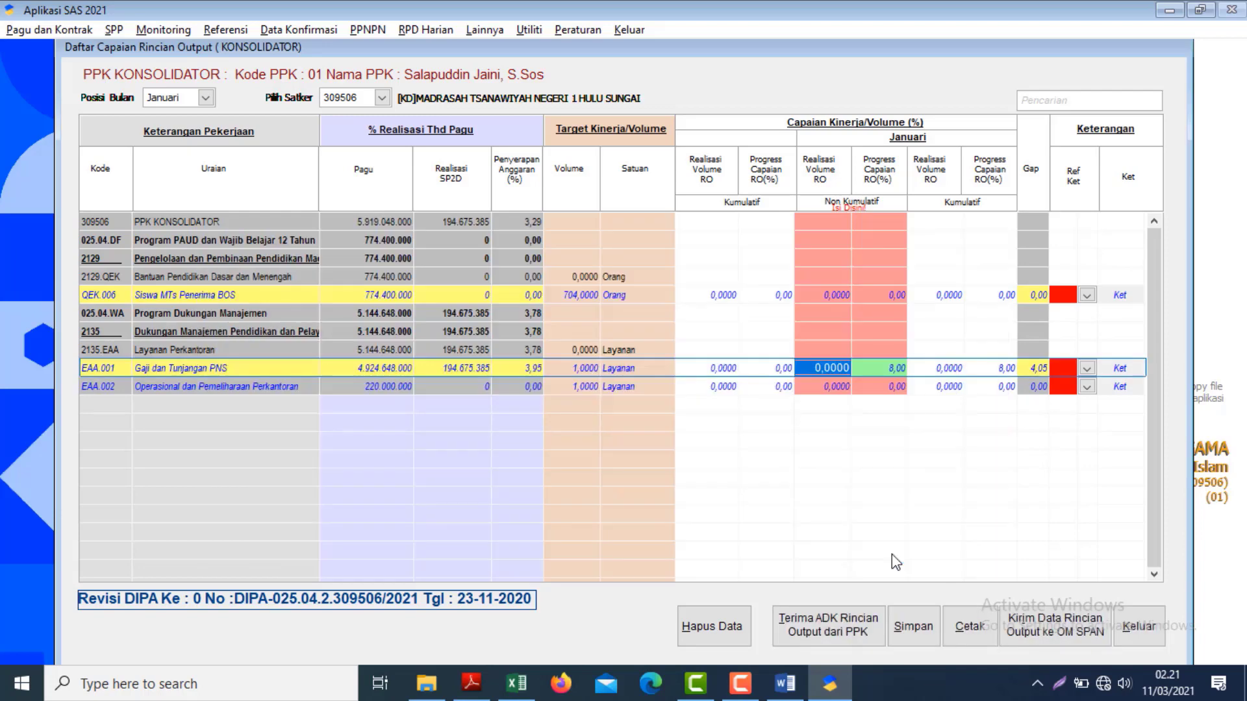
- Look up the January PCRO in the Word reference table and set EAA.001's non-cumulative progress to 8,33
{"action": "left_click", "coordinate": [829, 370]}
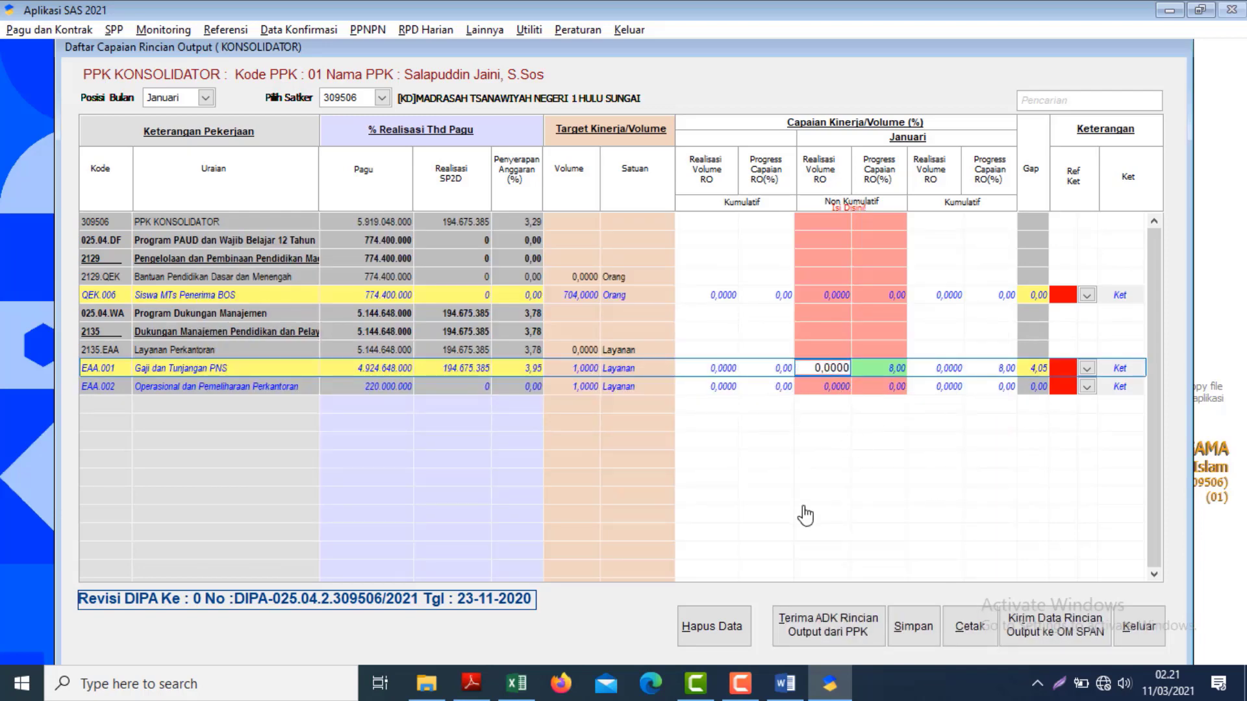
{"action": "left_click", "coordinate": [788, 689]}
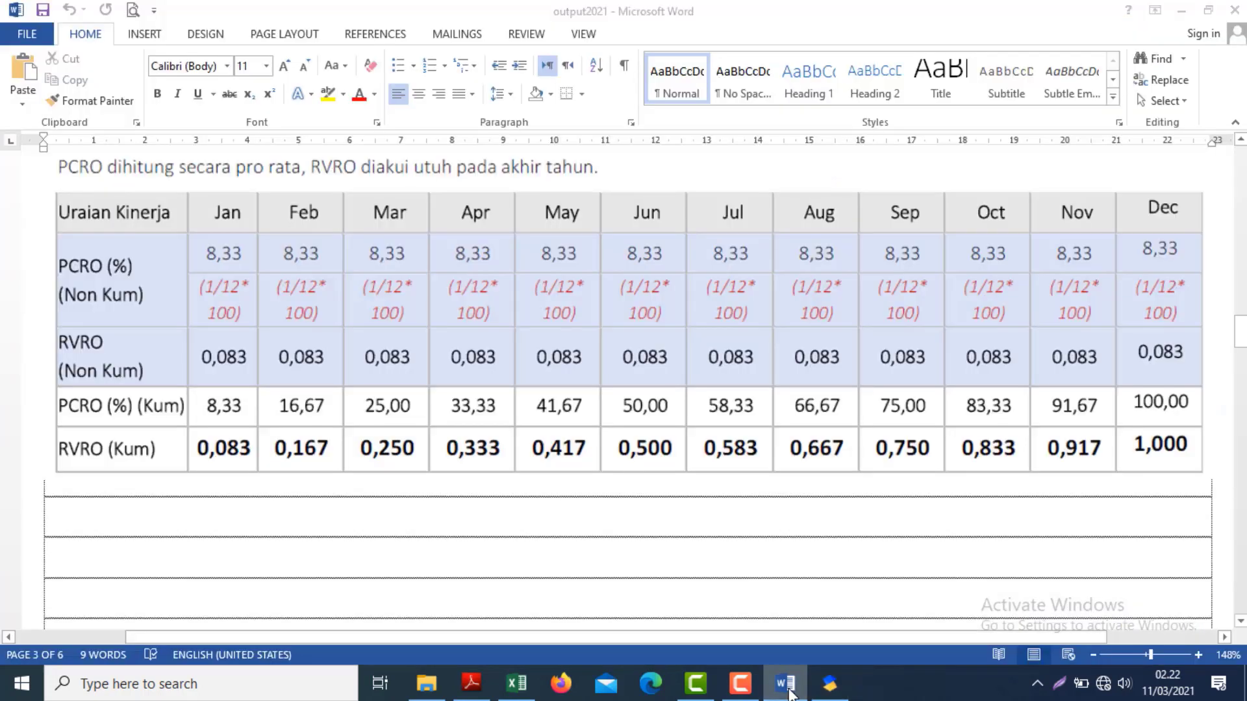
{"action": "left_click", "coordinate": [788, 690]}
{"action": "left_click", "coordinate": [896, 372]}
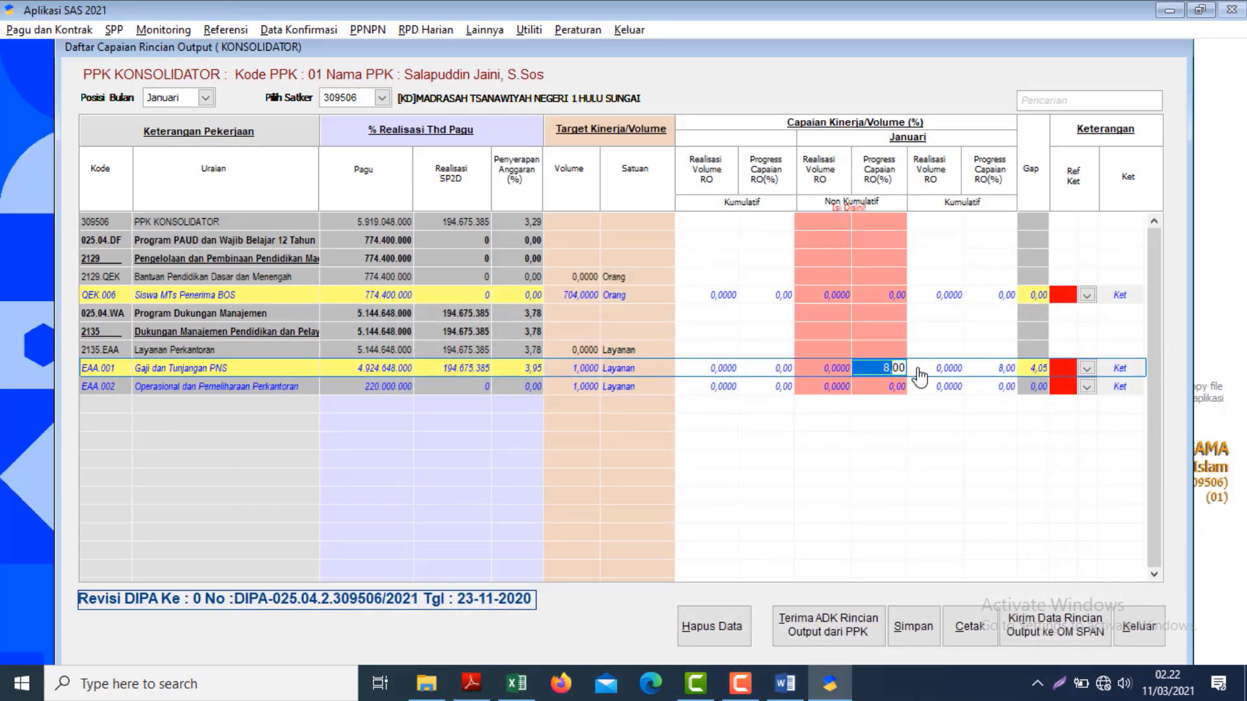
{"action": "type", "text": "33"}
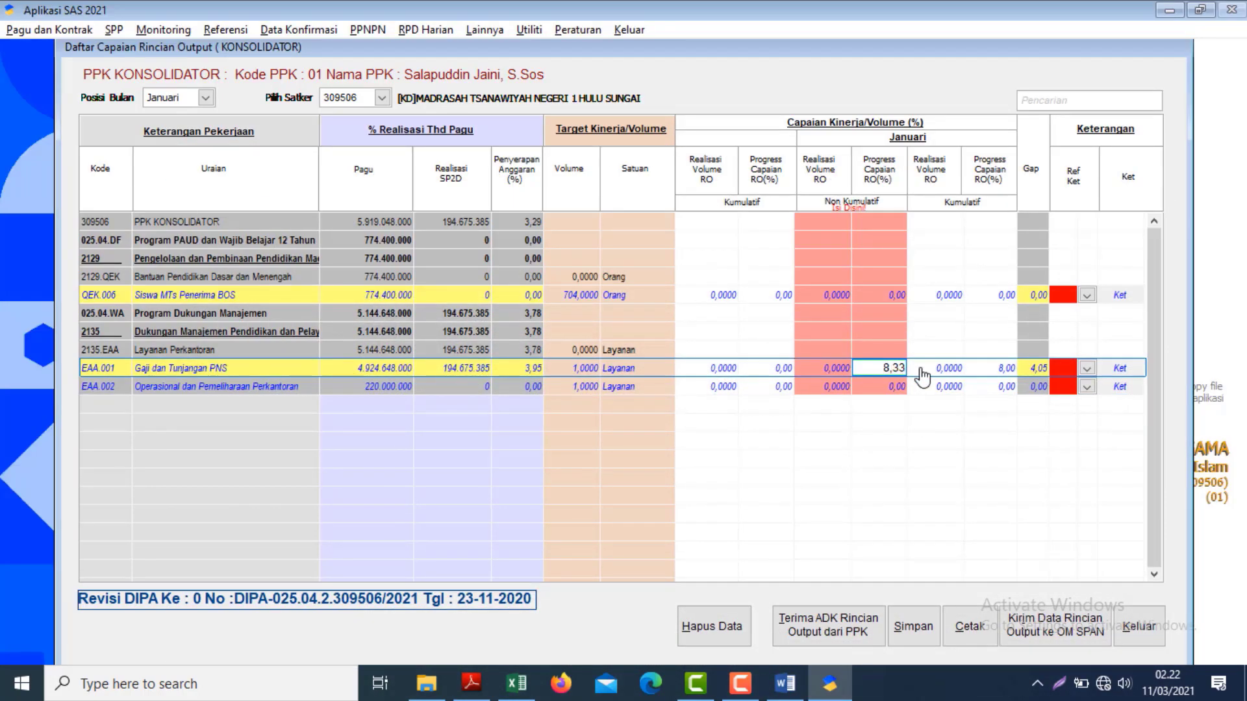
{"action": "key", "text": "Return"}
- Look up the January RVRO in the Word reference table and set EAA.001's non-cumulative volume realisation to 0,083
{"action": "left_click", "coordinate": [803, 371]}
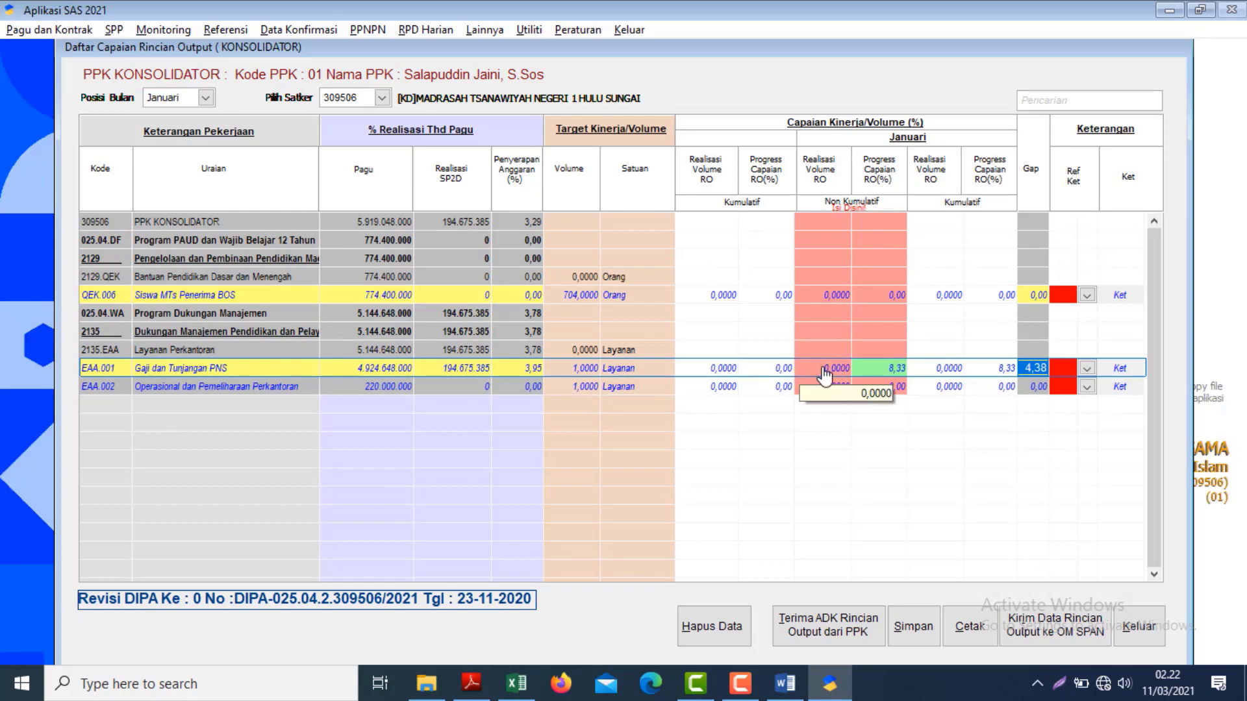
{"action": "key", "text": "alt+Tab"}
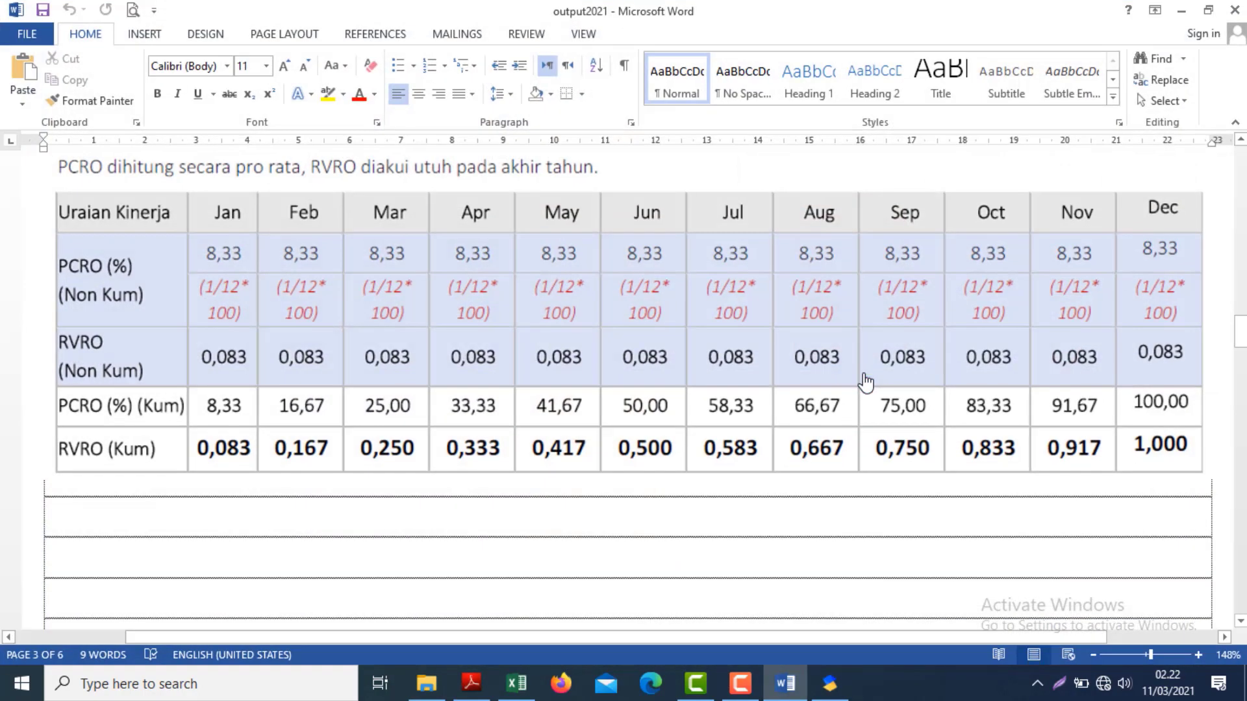
{"action": "key", "text": "alt"}
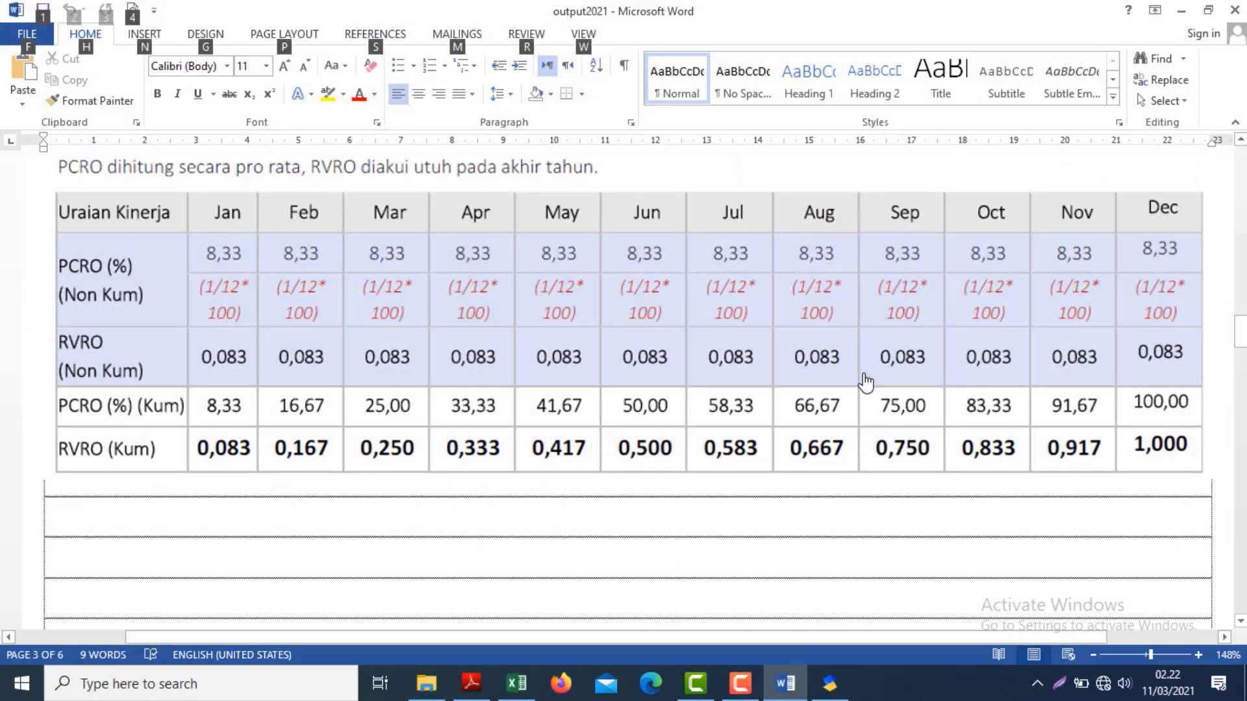
{"action": "key", "text": "alt+Tab"}
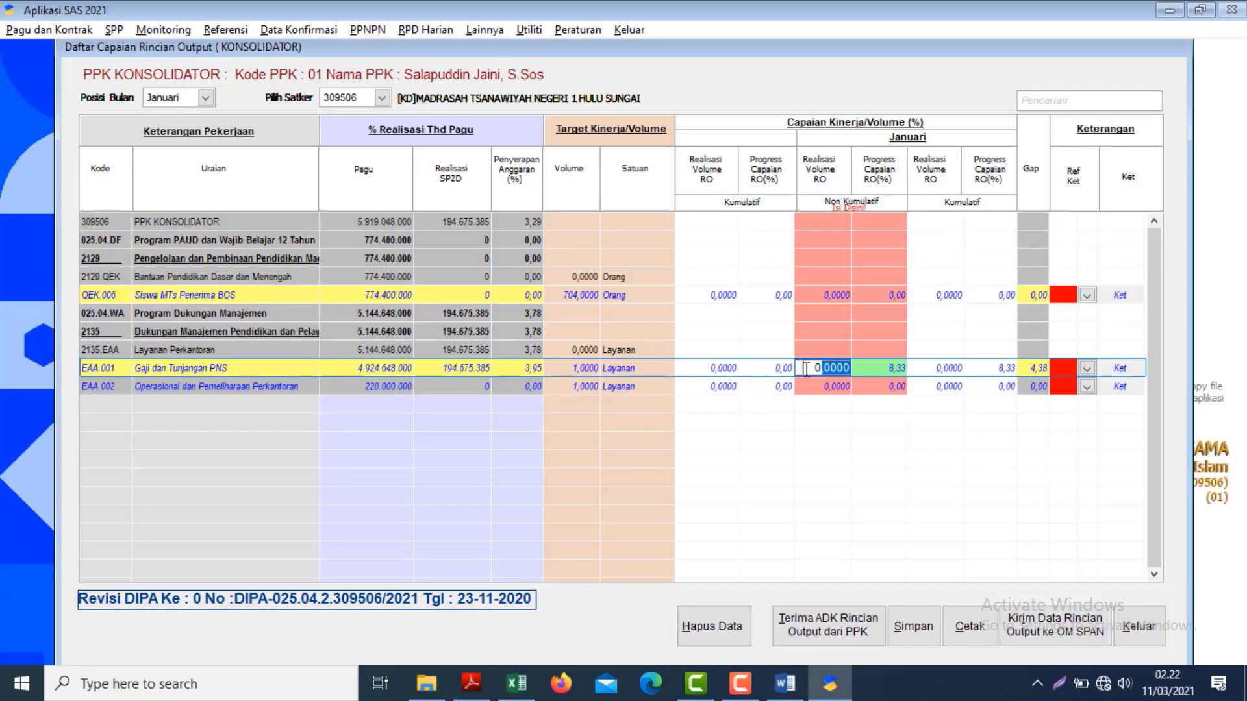
{"action": "left_click_drag", "start_coordinate": [806, 369], "coordinate": [878, 373]}
{"action": "type", "text": "0,083"}
{"action": "key", "text": "Return"}
{"action": "key", "text": "Return"}
{"action": "key", "text": "Return"}
{"action": "key", "text": "Return"}
{"action": "key", "text": "Return"}
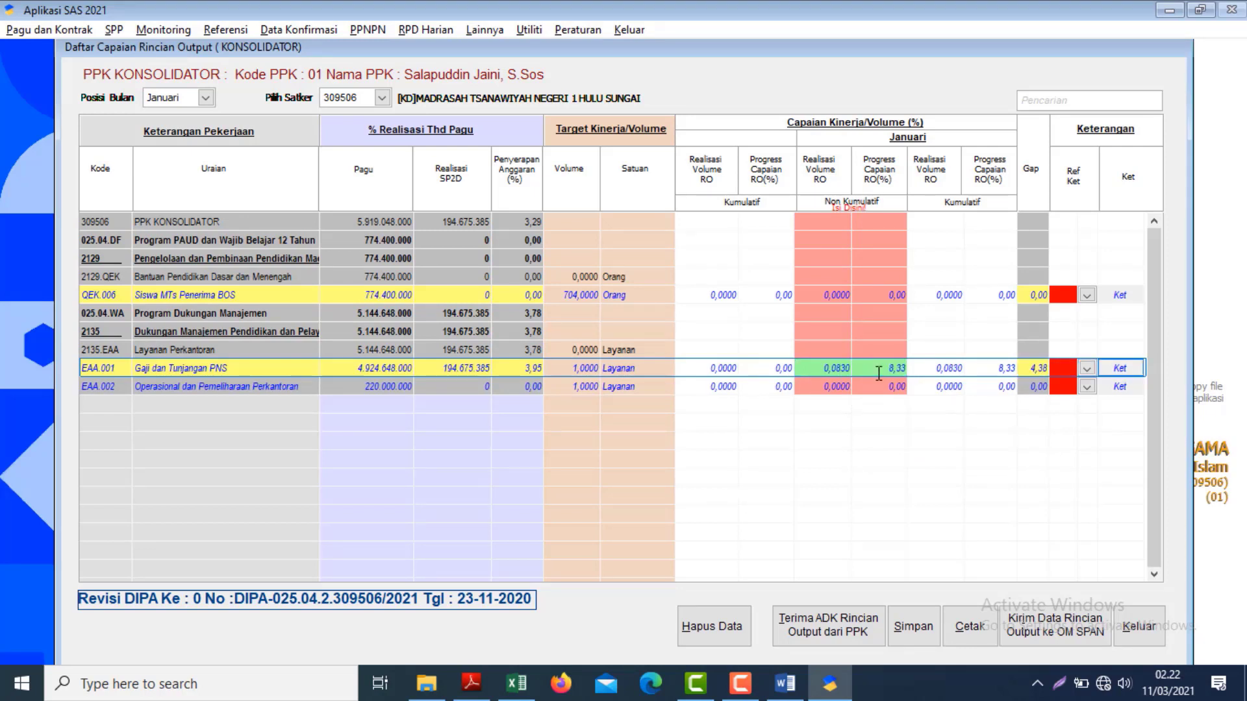
- Open the EAA.001 note and change its text to PCRO 8,33% and RVRO 0,083 layanan, consulting the Word table
{"action": "key", "text": "Left"}
{"action": "key", "text": "Left"}
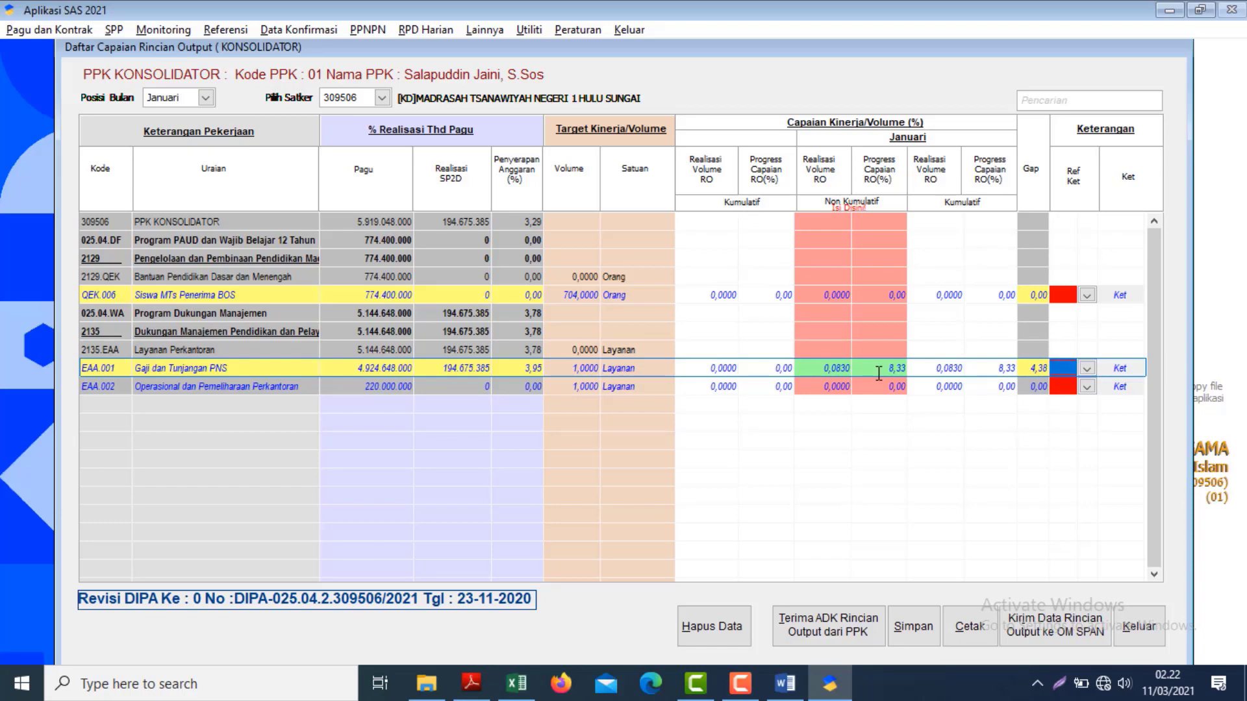
{"action": "key", "text": "Left"}
{"action": "key", "text": "Left"}
{"action": "key", "text": "Right"}
{"action": "key", "text": "Right"}
{"action": "key", "text": "Right"}
{"action": "key", "text": "Right"}
{"action": "key", "text": "Return"}
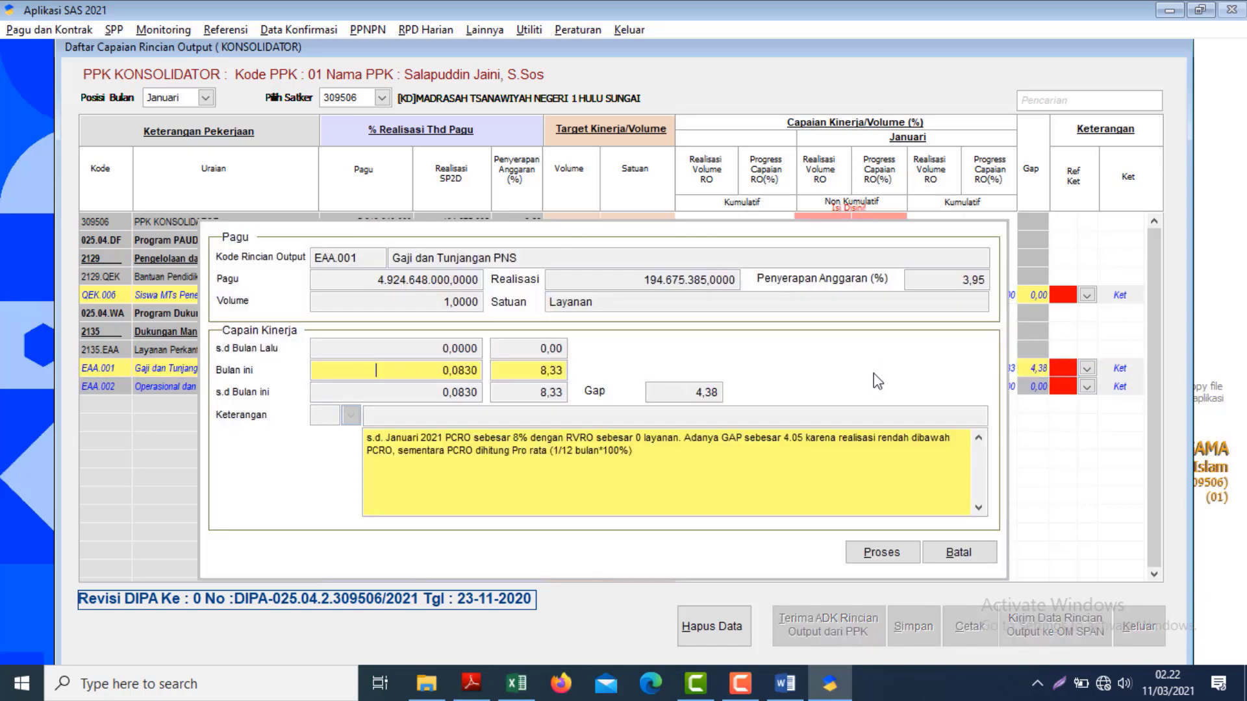
{"action": "left_click", "coordinate": [520, 439]}
{"action": "type", "text": ",33"}
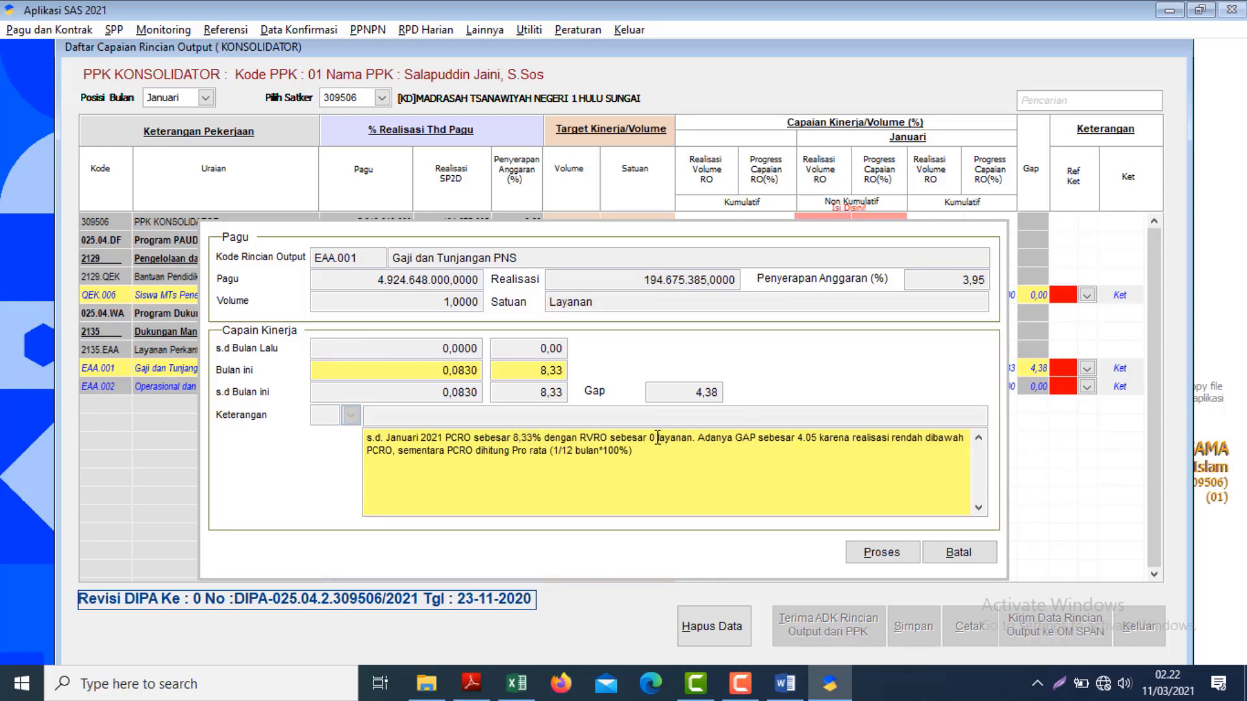
{"action": "key", "text": "alt+Tab"}
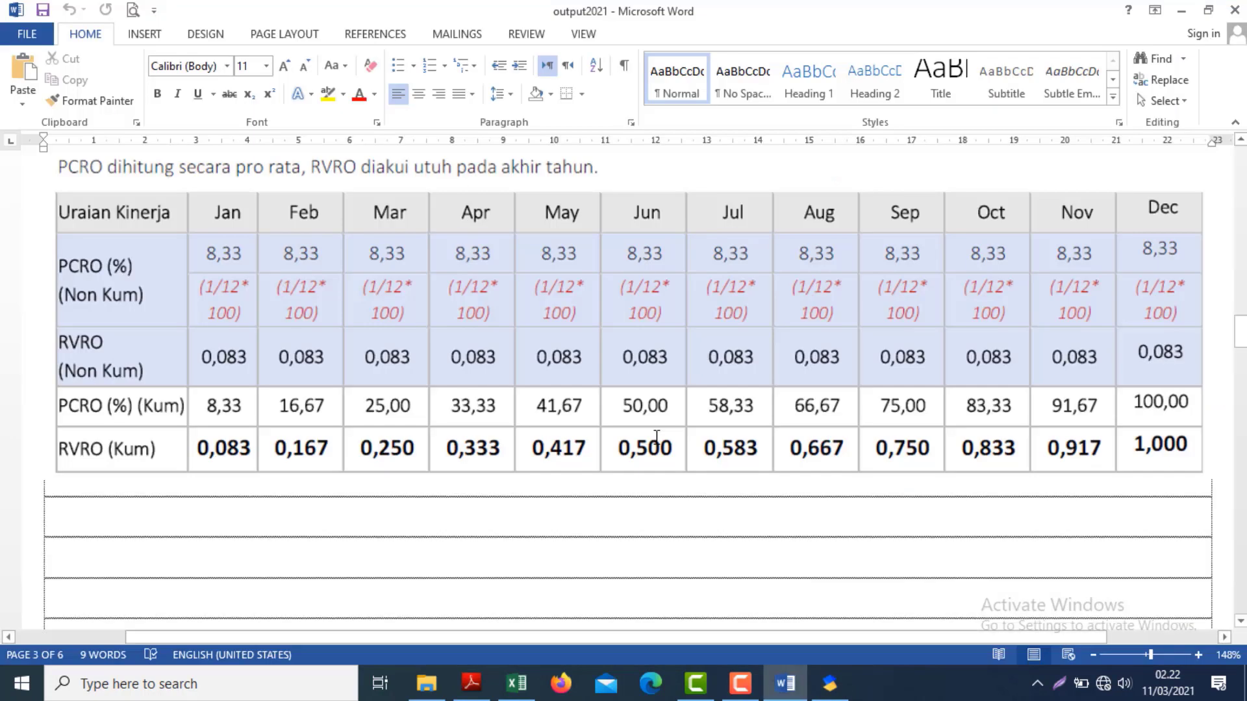
{"action": "key", "text": "alt+Tab"}
{"action": "type", "text": ",083"}
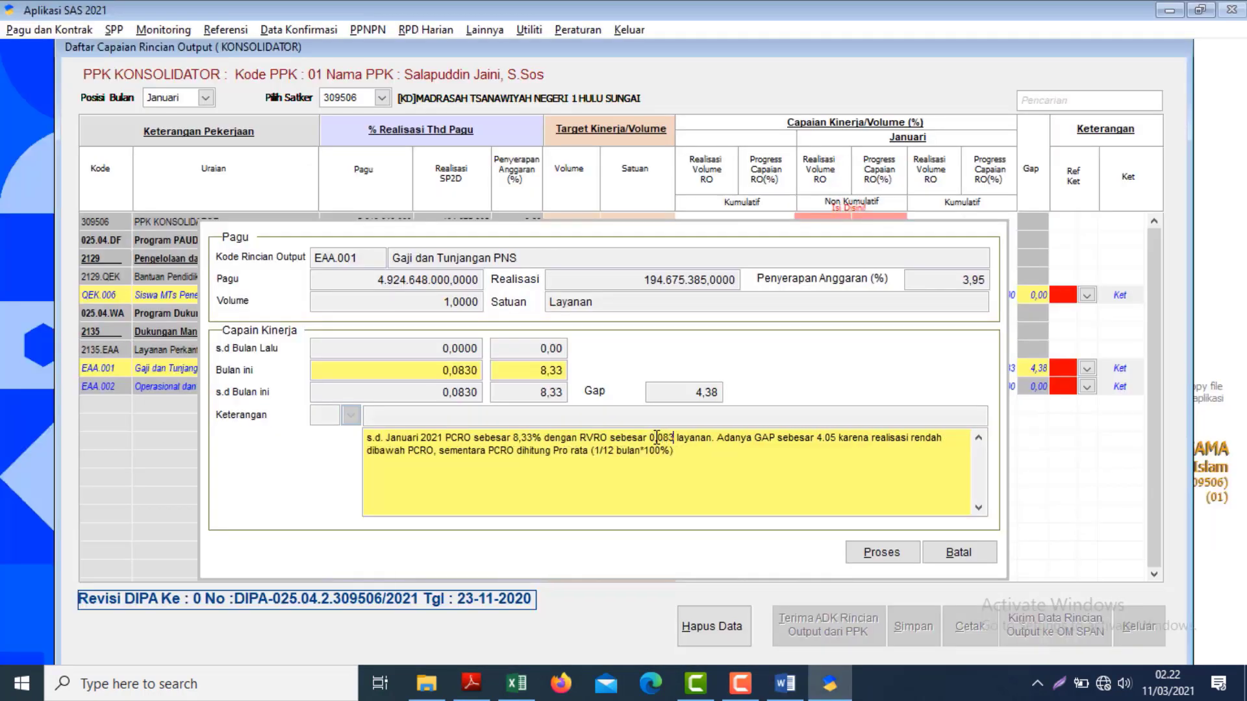
- Set the GAP in the EAA.001 note to 4.38 and process the entry
{"action": "left_click", "coordinate": [835, 439]}
{"action": "key", "text": "BackSpace"}
{"action": "key", "text": "BackSpace"}
{"action": "type", "text": "38"}
{"action": "left_click", "coordinate": [875, 556]}
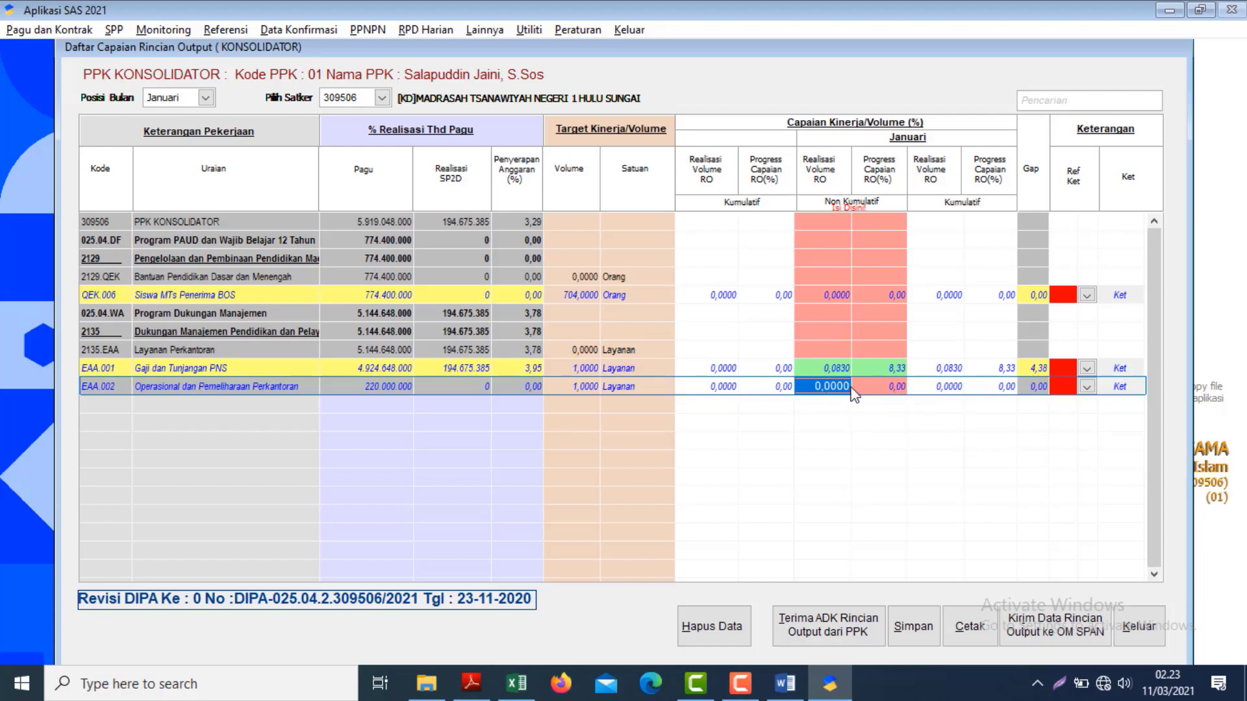
- Examine the January volume and progress fields of EAA.002 against the reference table in Word
{"action": "left_click", "coordinate": [894, 396]}
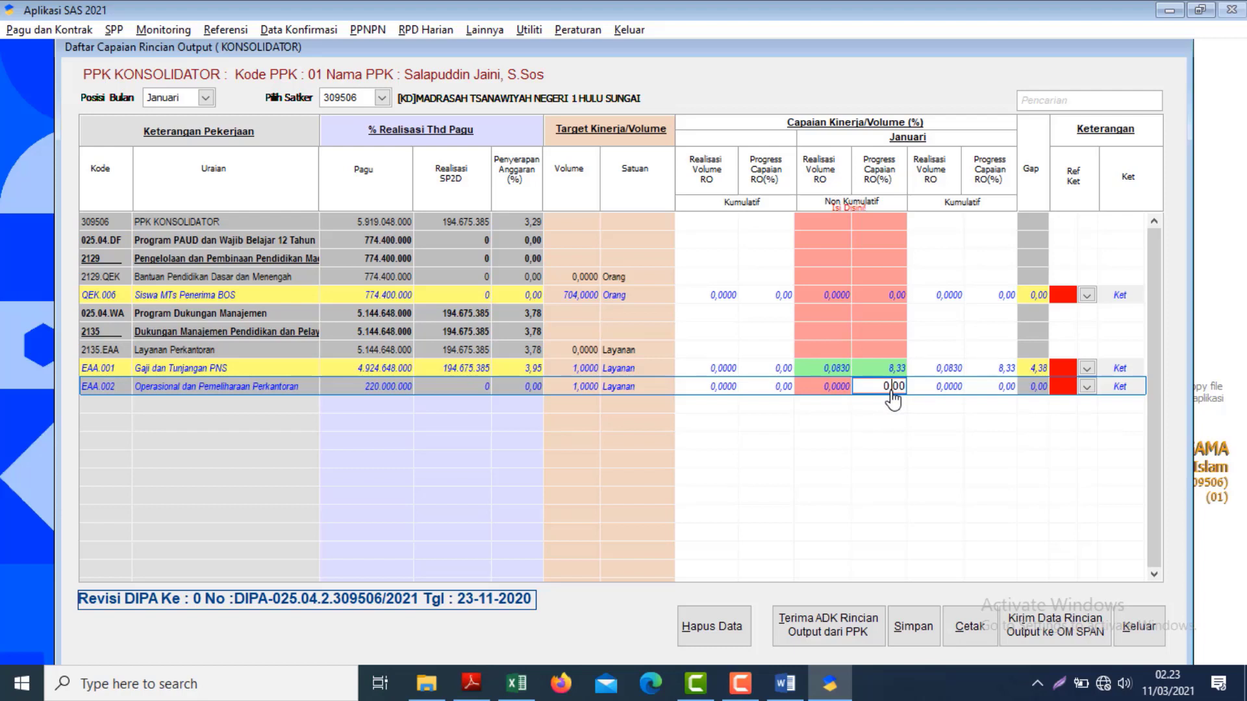
{"action": "key", "text": "Tab"}
{"action": "key", "text": "shift+Tab"}
{"action": "key", "text": "shift+Tab"}
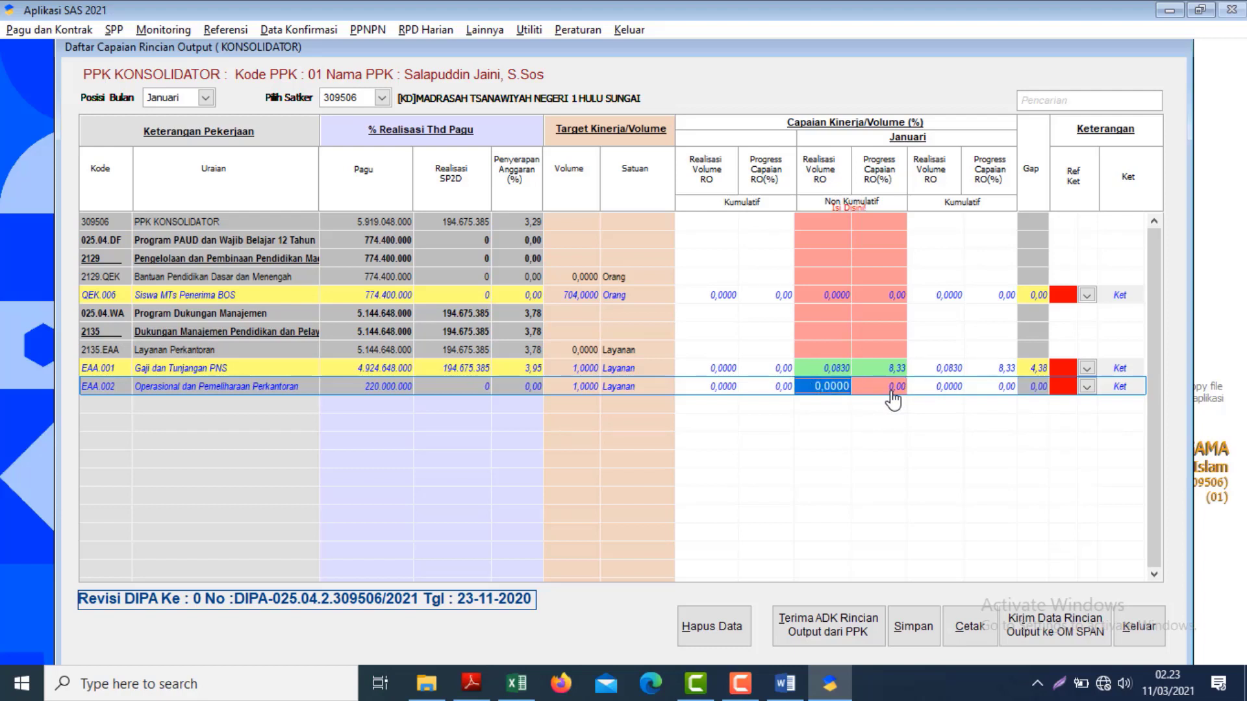
{"action": "key", "text": "Tab"}
{"action": "key", "text": "Tab"}
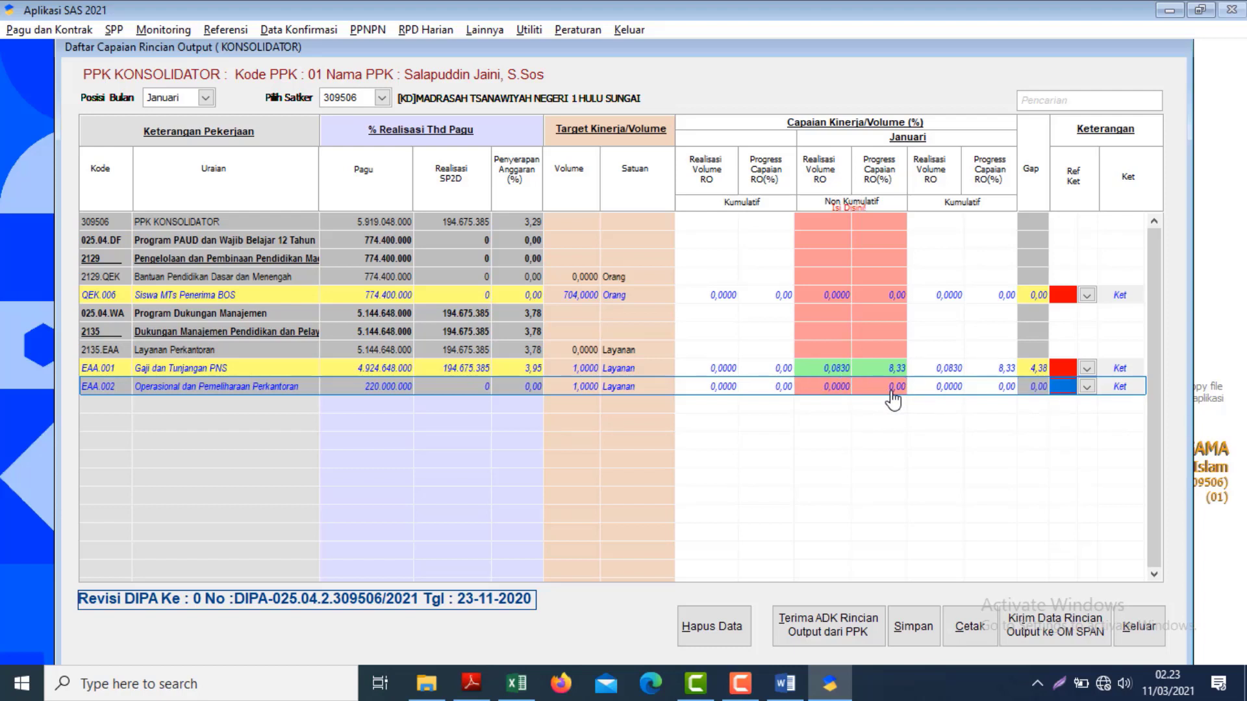
{"action": "key", "text": "shift+Tab"}
{"action": "key", "text": "shift+Tab"}
{"action": "key", "text": "shift+Tab"}
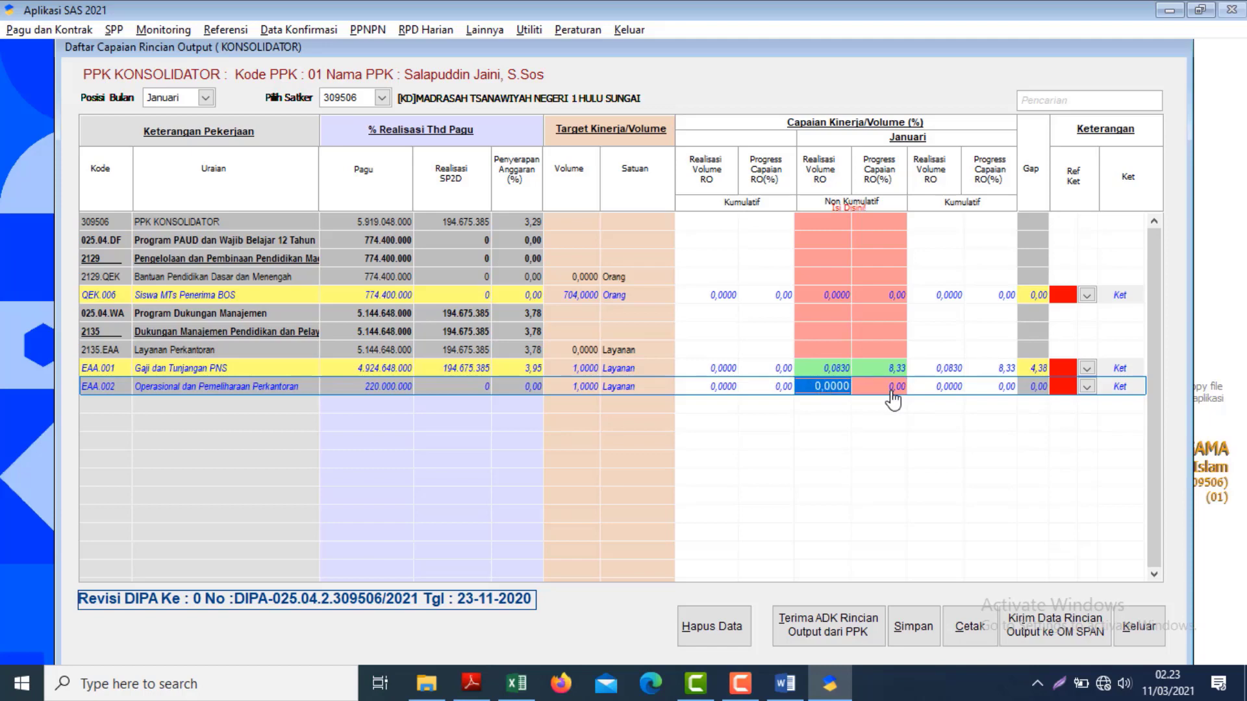
{"action": "key", "text": "alt+Tab"}
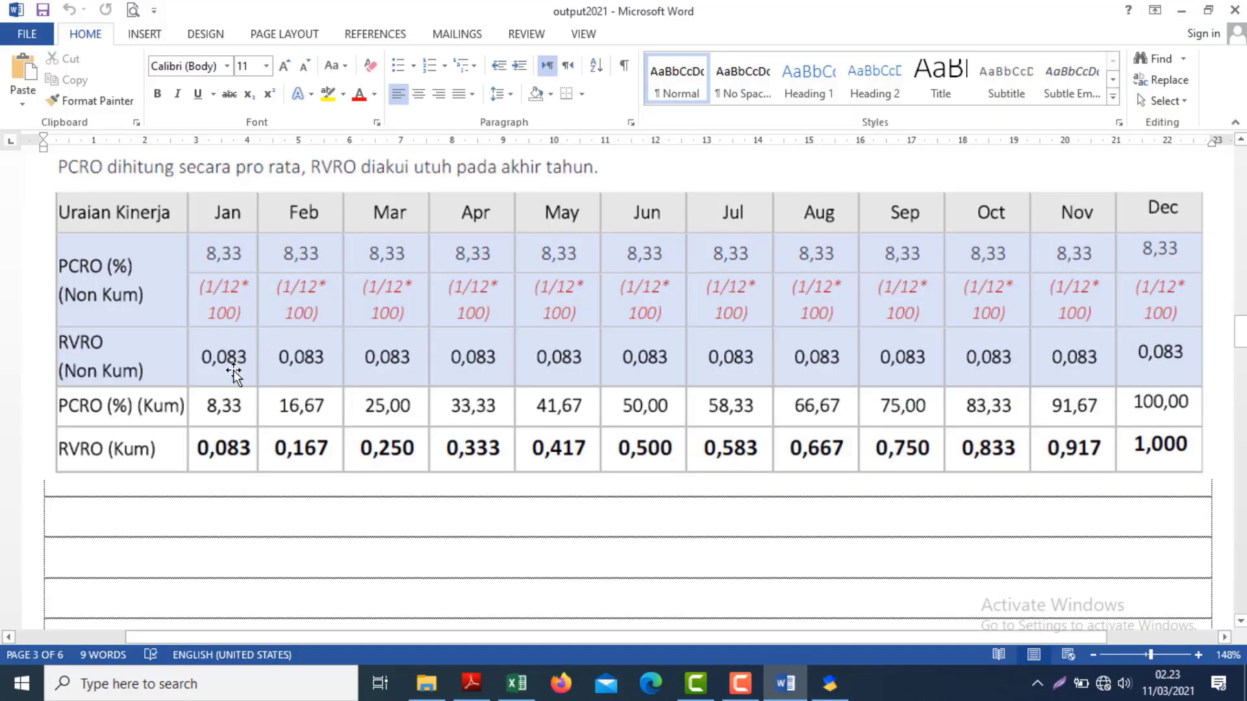
{"action": "key", "text": "alt+Tab"}
- Review the EAA.002 Operasional dan Pemeliharaan Perkantoran note for Januari and process the entry
{"action": "key", "text": "Return"}
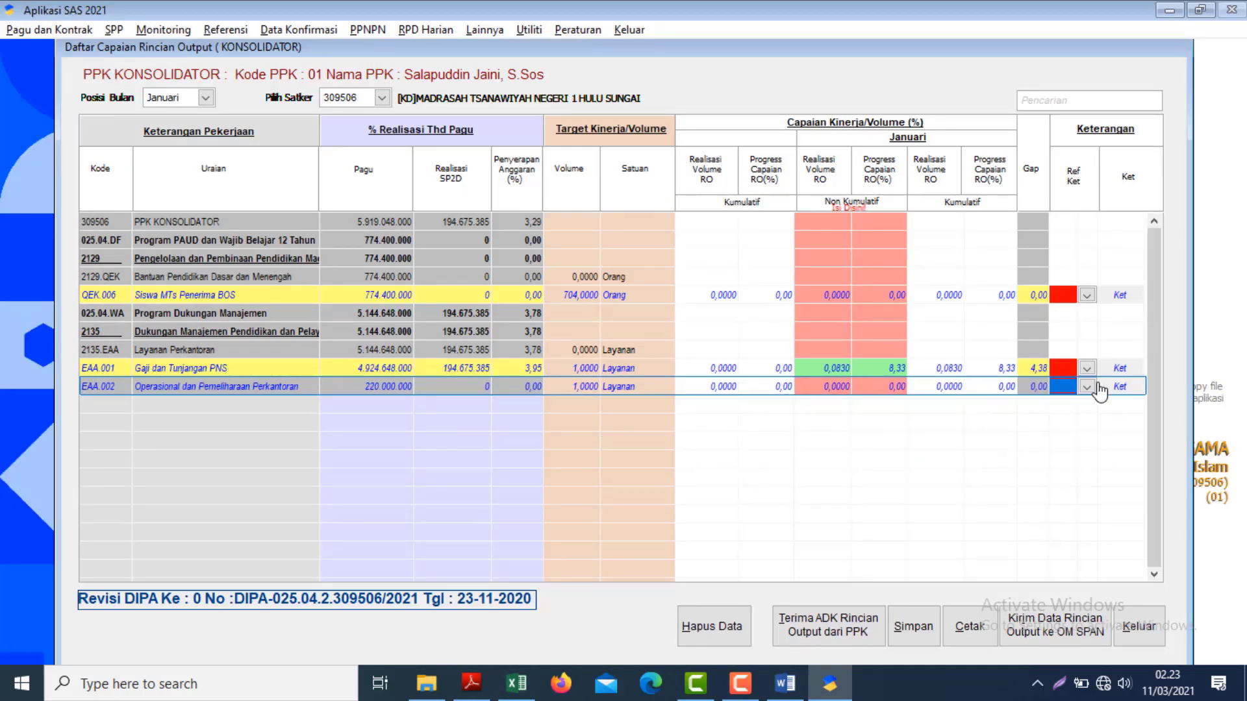
{"action": "left_click", "coordinate": [1119, 387]}
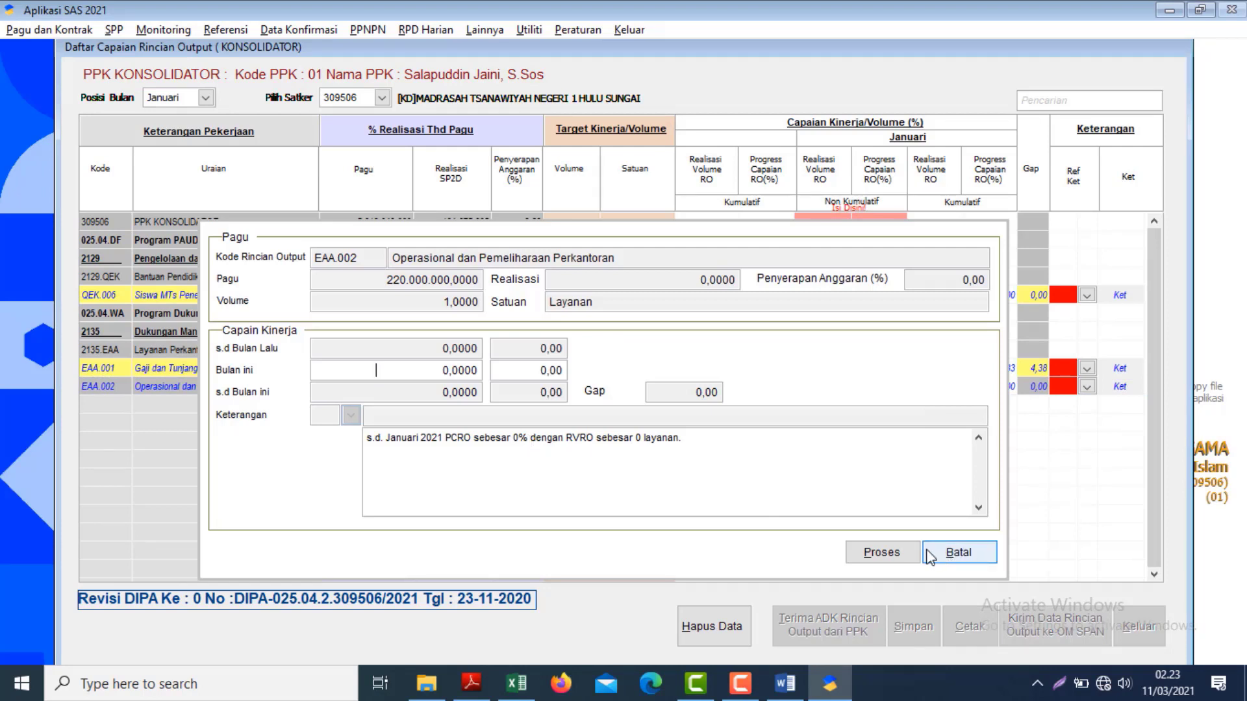
{"action": "left_click", "coordinate": [894, 557]}
- Save the January output achievement data in the Konsolidator form
{"action": "left_click", "coordinate": [889, 388]}
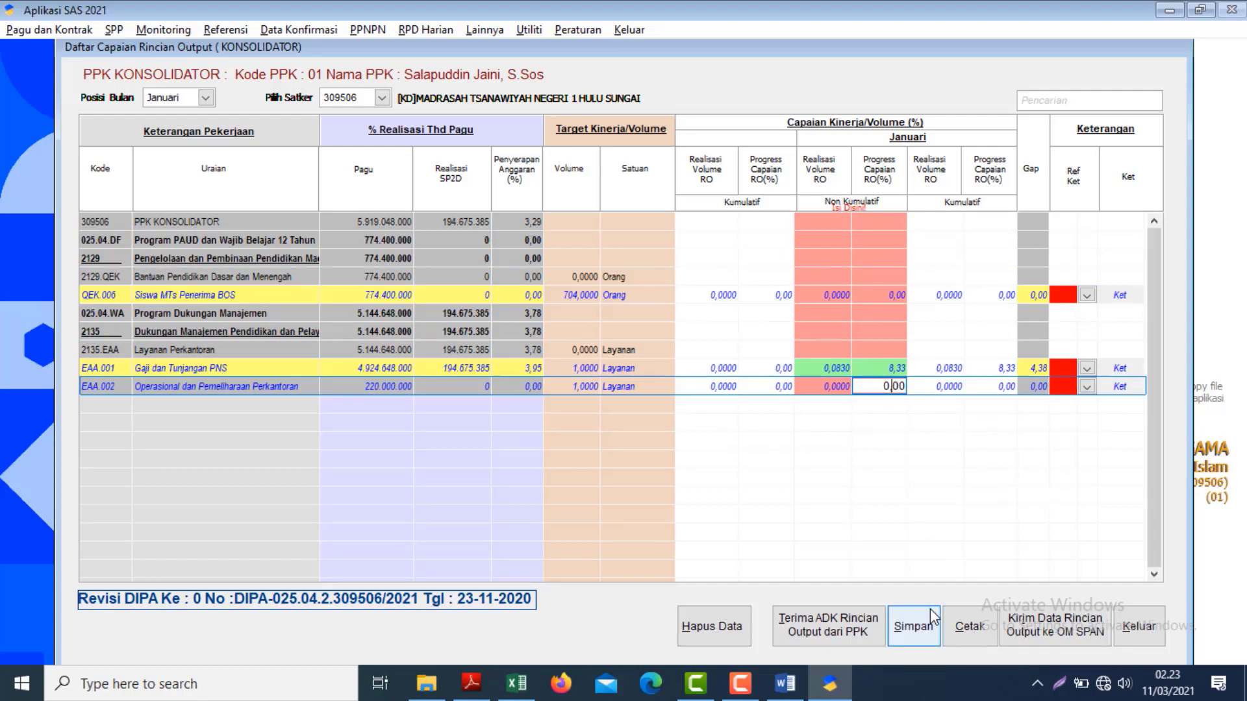
{"action": "left_click", "coordinate": [914, 628]}
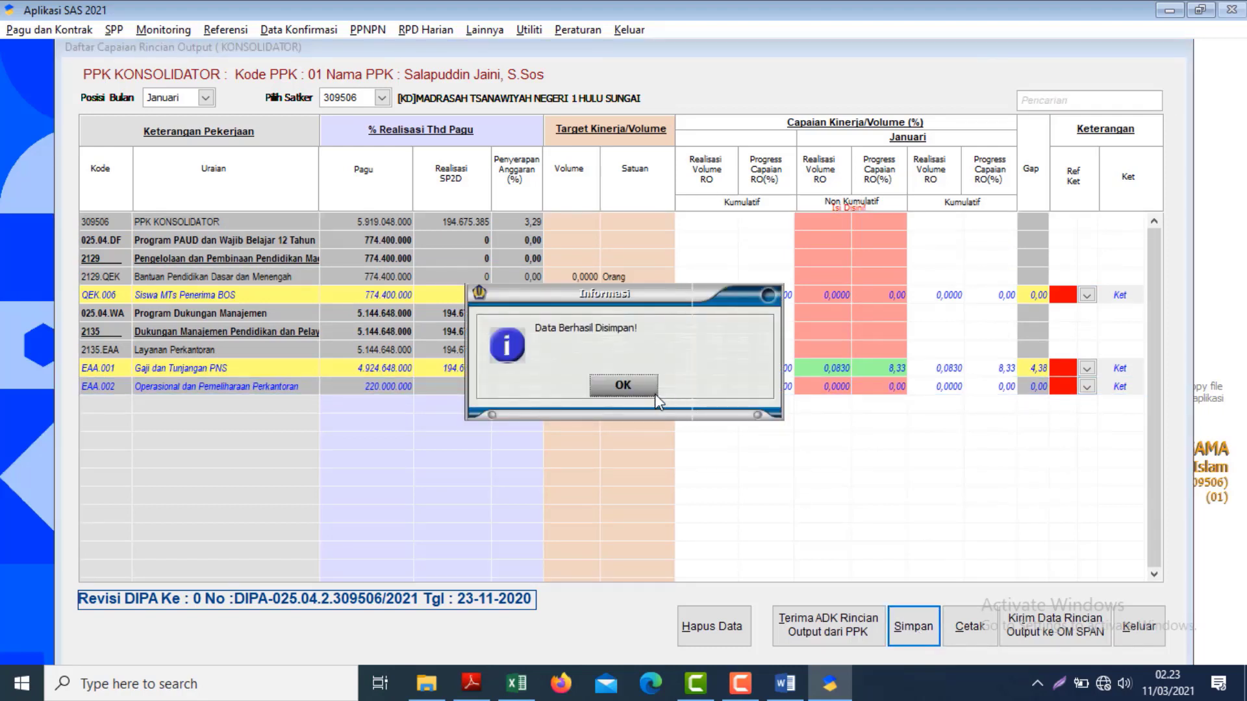
{"action": "left_click", "coordinate": [627, 387]}
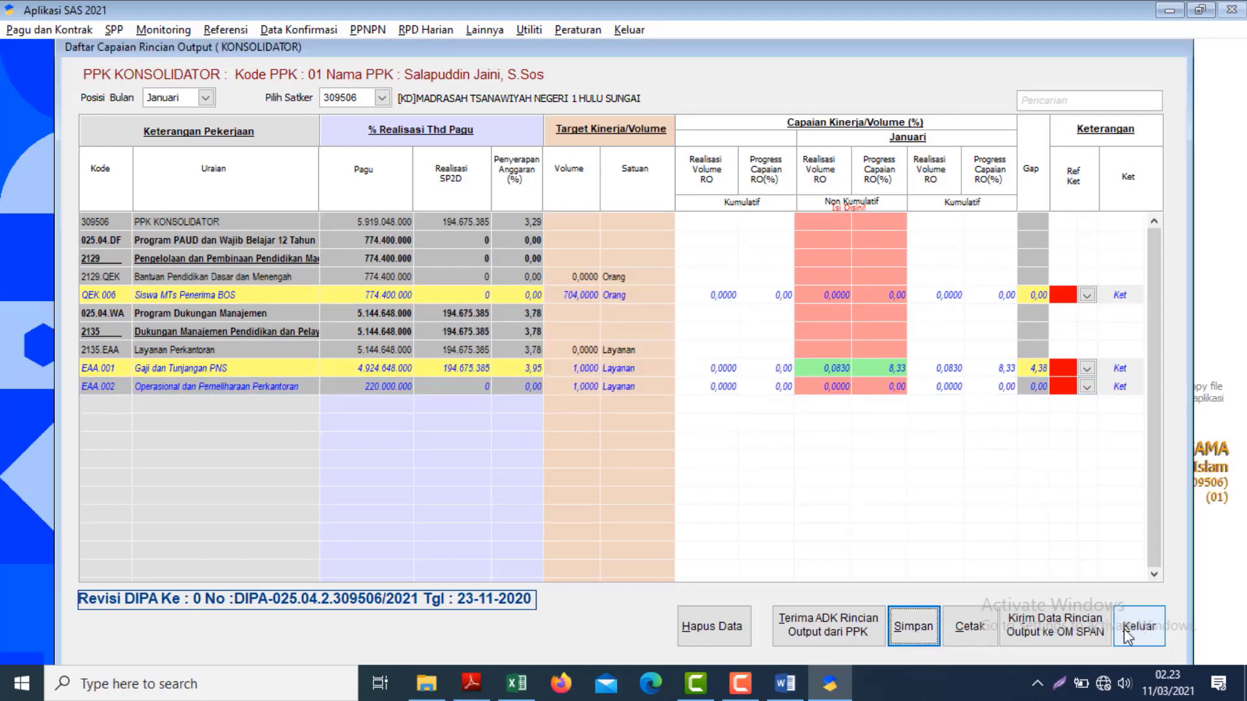
- Send the January output data to OM SPAN, exporting the file to the system (C:) drive
{"action": "left_click", "coordinate": [1066, 622]}
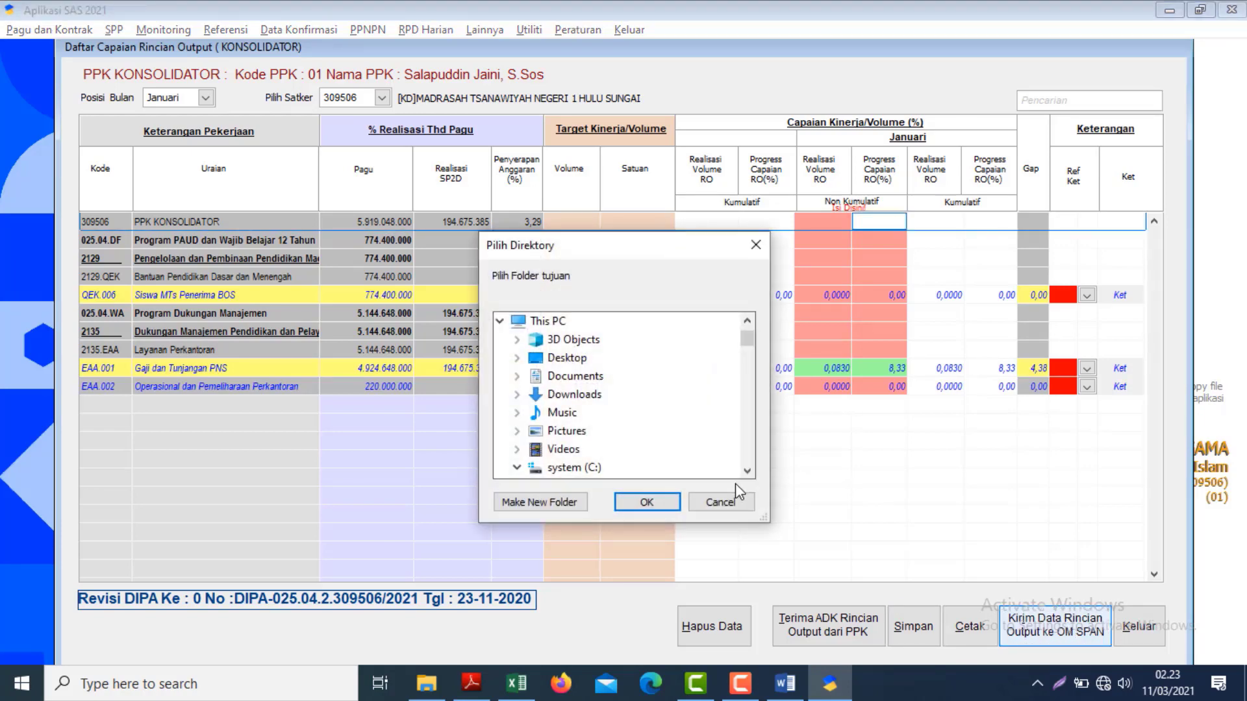
{"action": "left_click", "coordinate": [584, 473]}
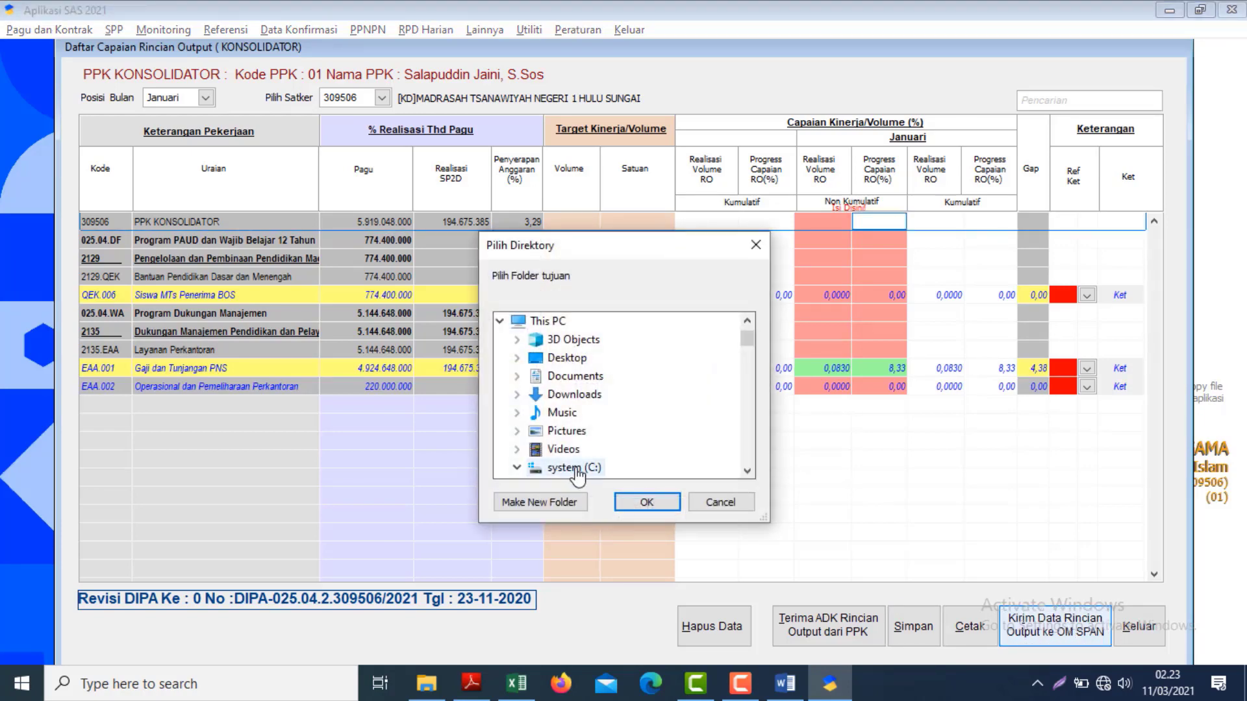
{"action": "left_click", "coordinate": [648, 503]}
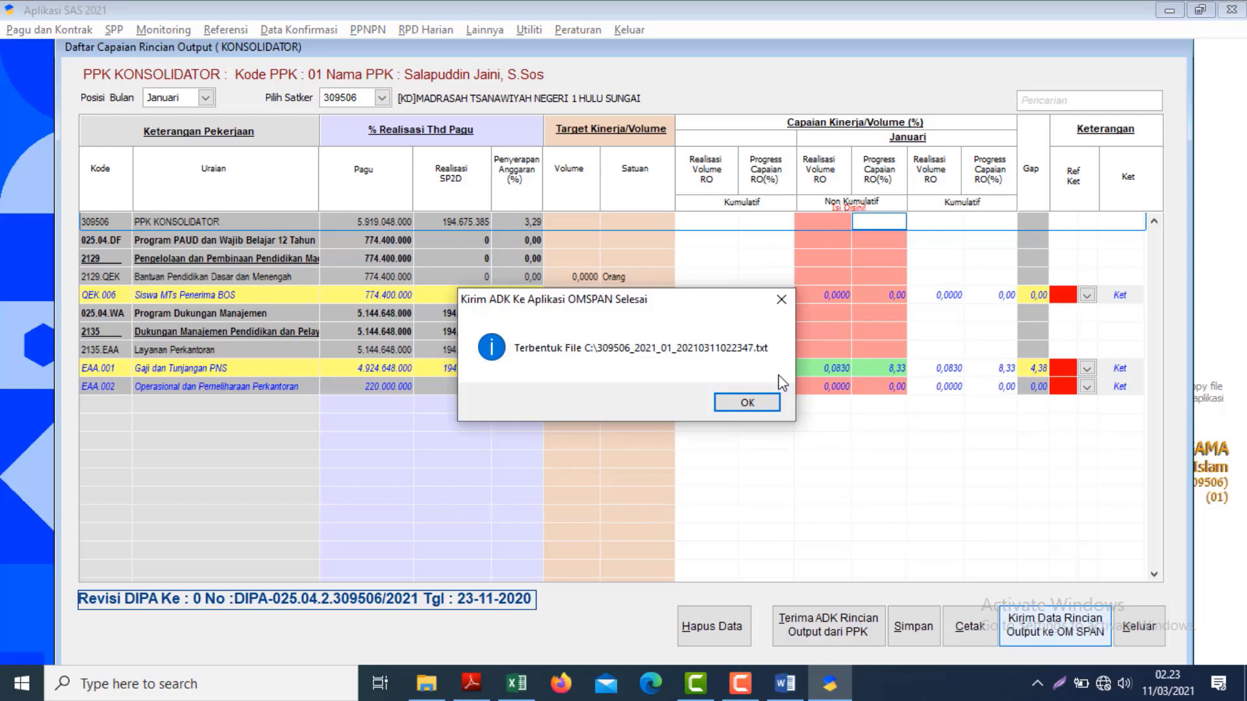
{"action": "left_click", "coordinate": [746, 404]}
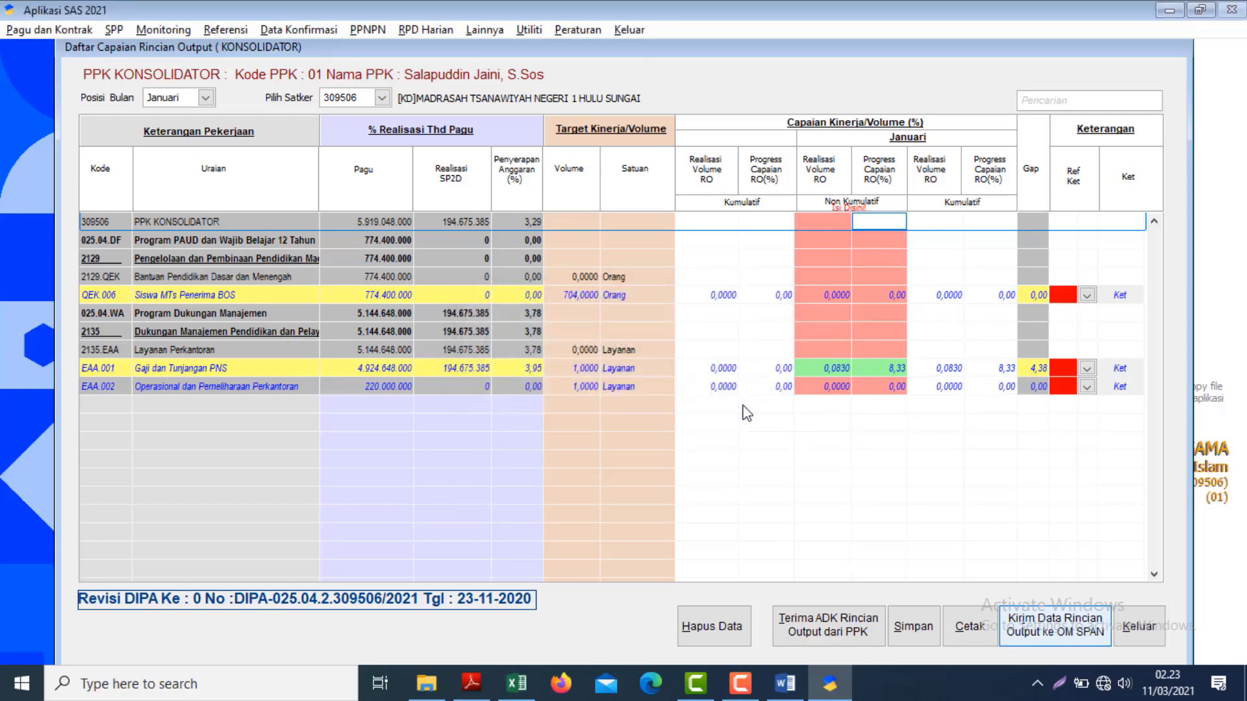
- Display the Pebruari output achievement list for satker 309506
{"action": "left_click", "coordinate": [206, 98]}
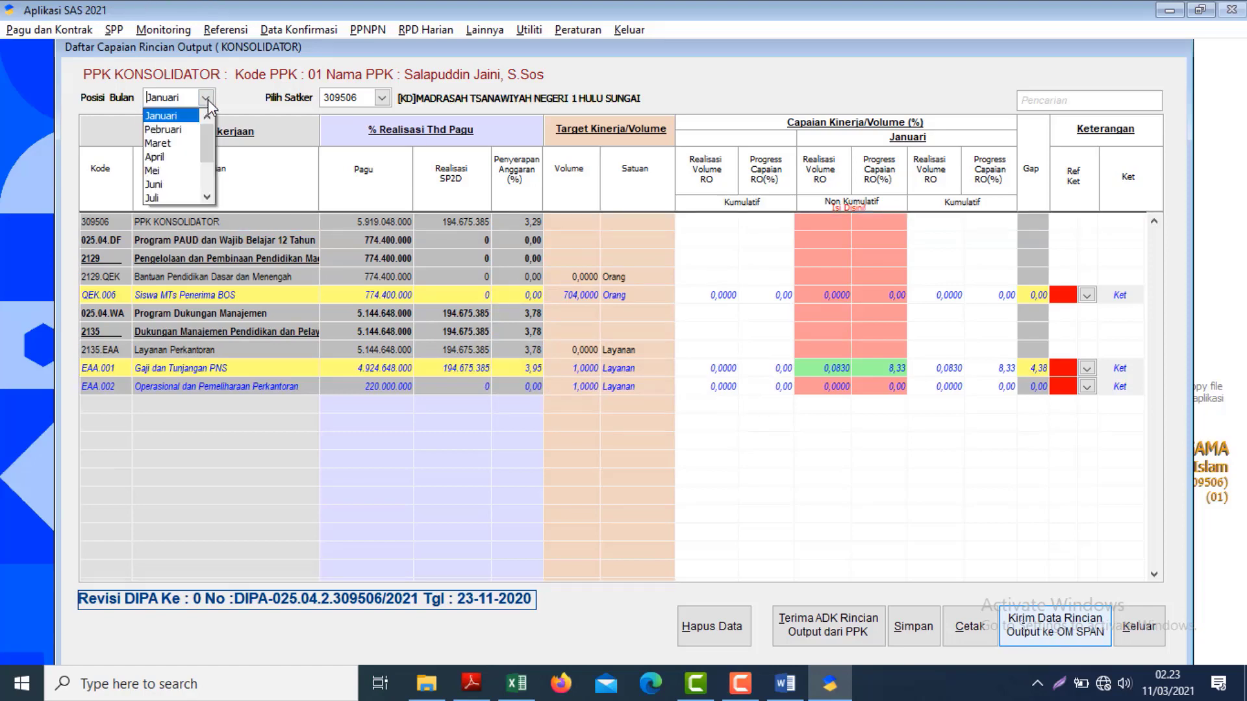
{"action": "left_click", "coordinate": [175, 130]}
{"action": "left_click", "coordinate": [384, 98]}
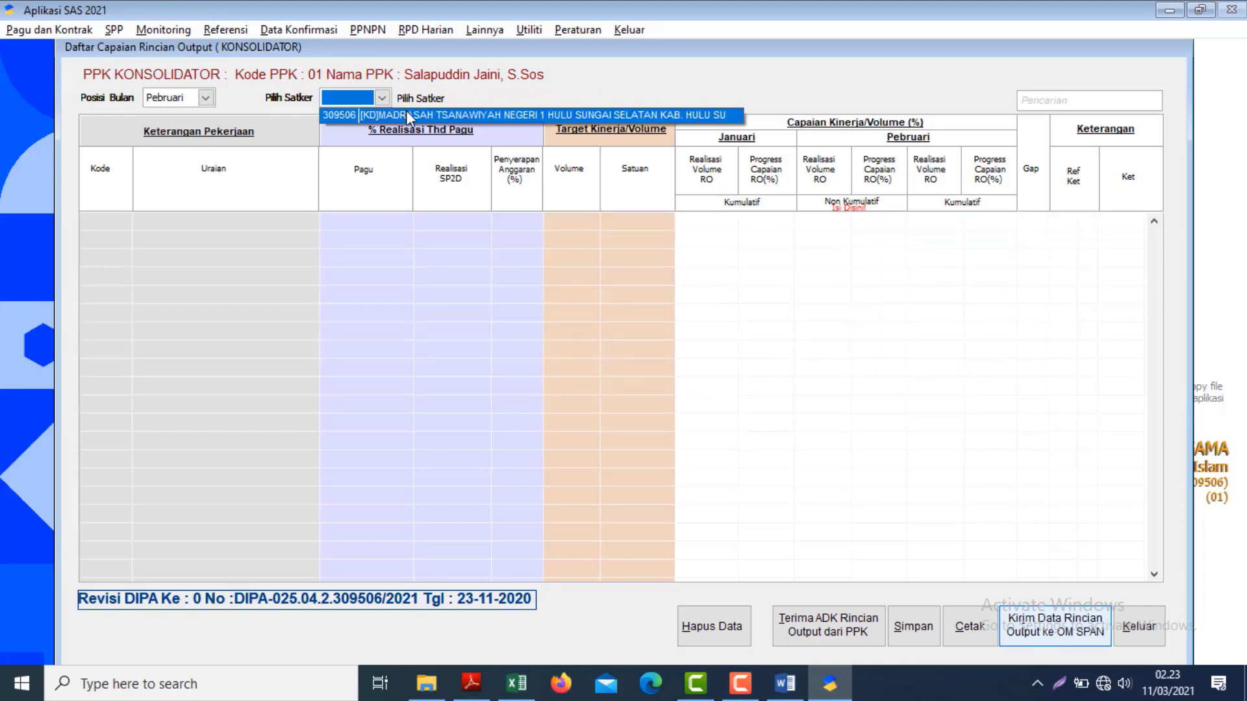
{"action": "left_click", "coordinate": [407, 117]}
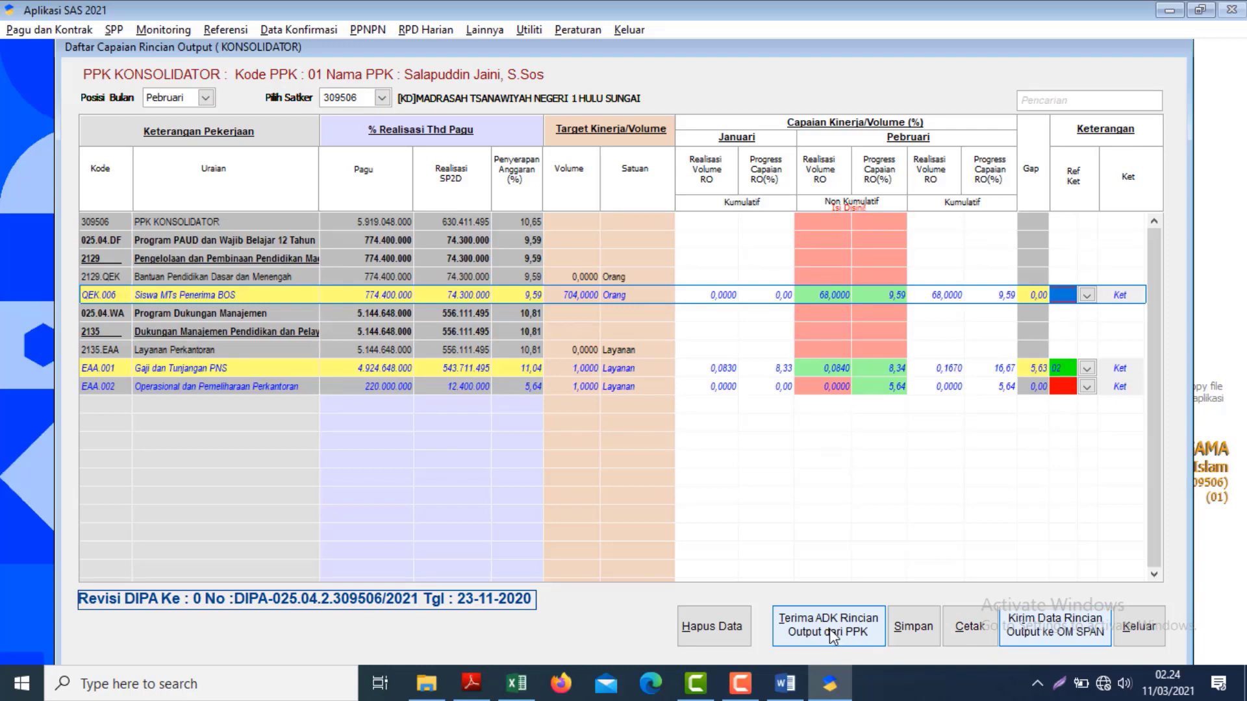
- Receive the PPK output ADK file 309506_2021_02_01.out, filtering the files by today's date and overwriting the previously transferred data
{"action": "left_click", "coordinate": [829, 628]}
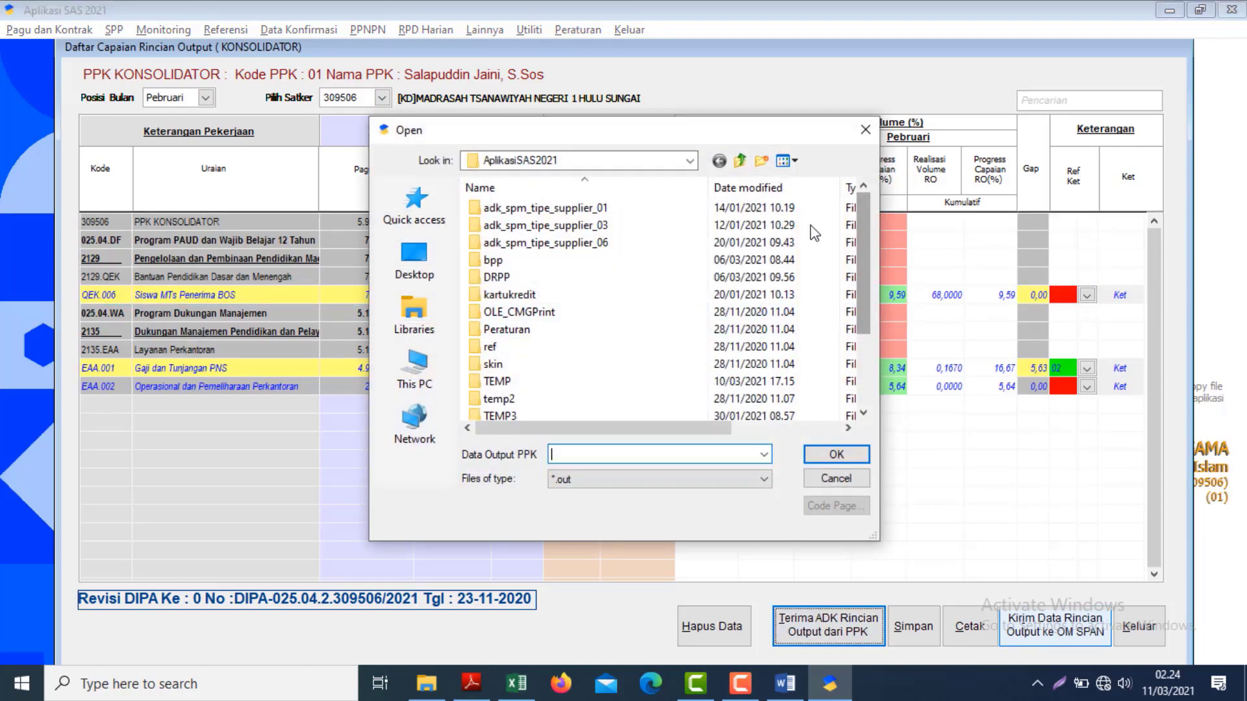
{"action": "left_click", "coordinate": [830, 188]}
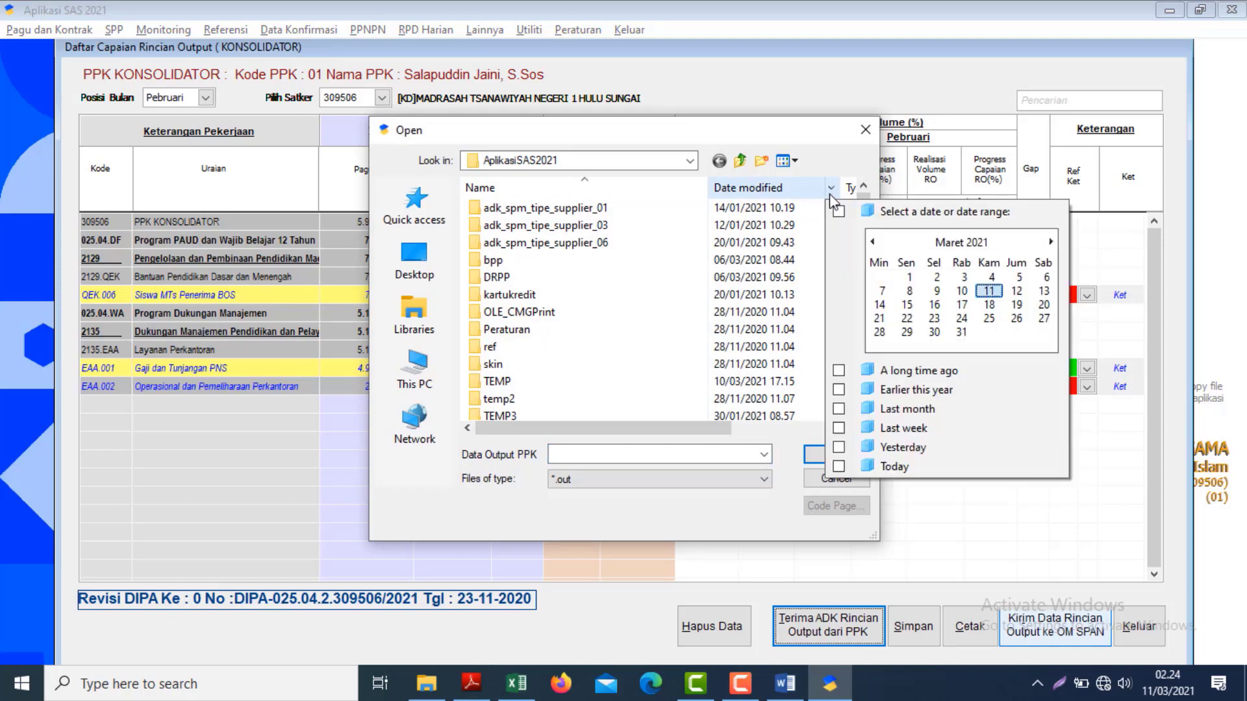
{"action": "left_click", "coordinate": [890, 470]}
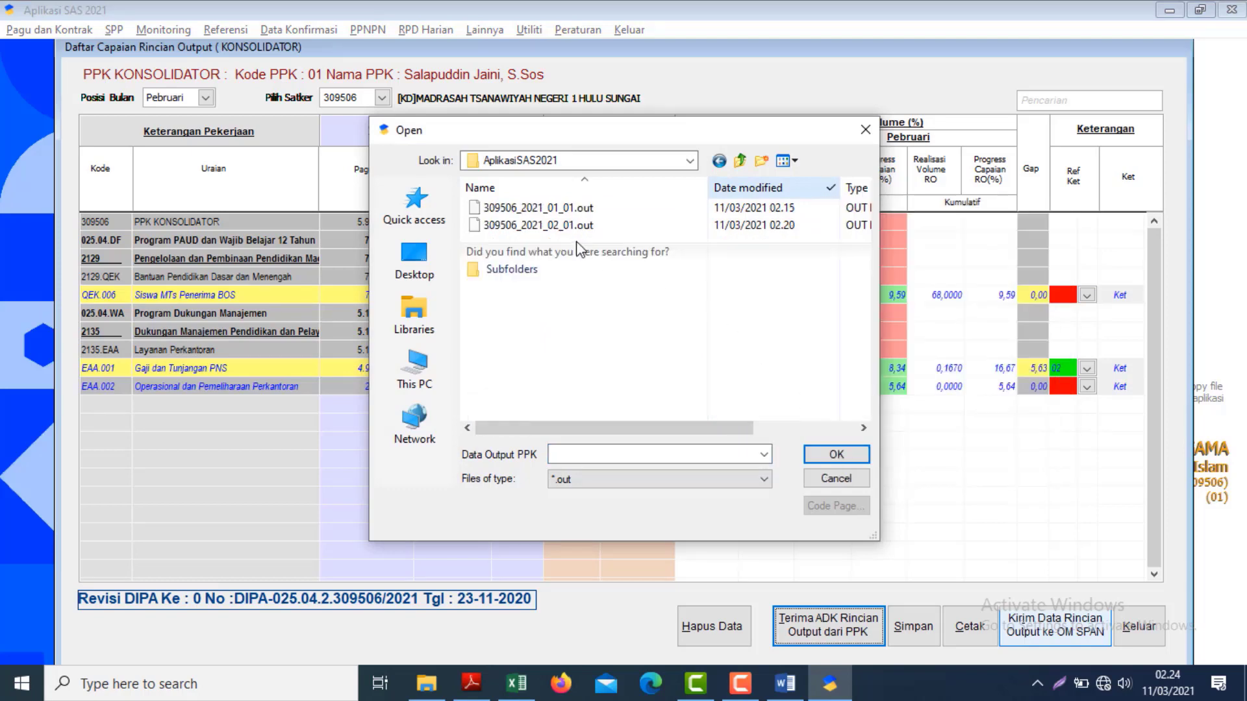
{"action": "double_click", "coordinate": [538, 225]}
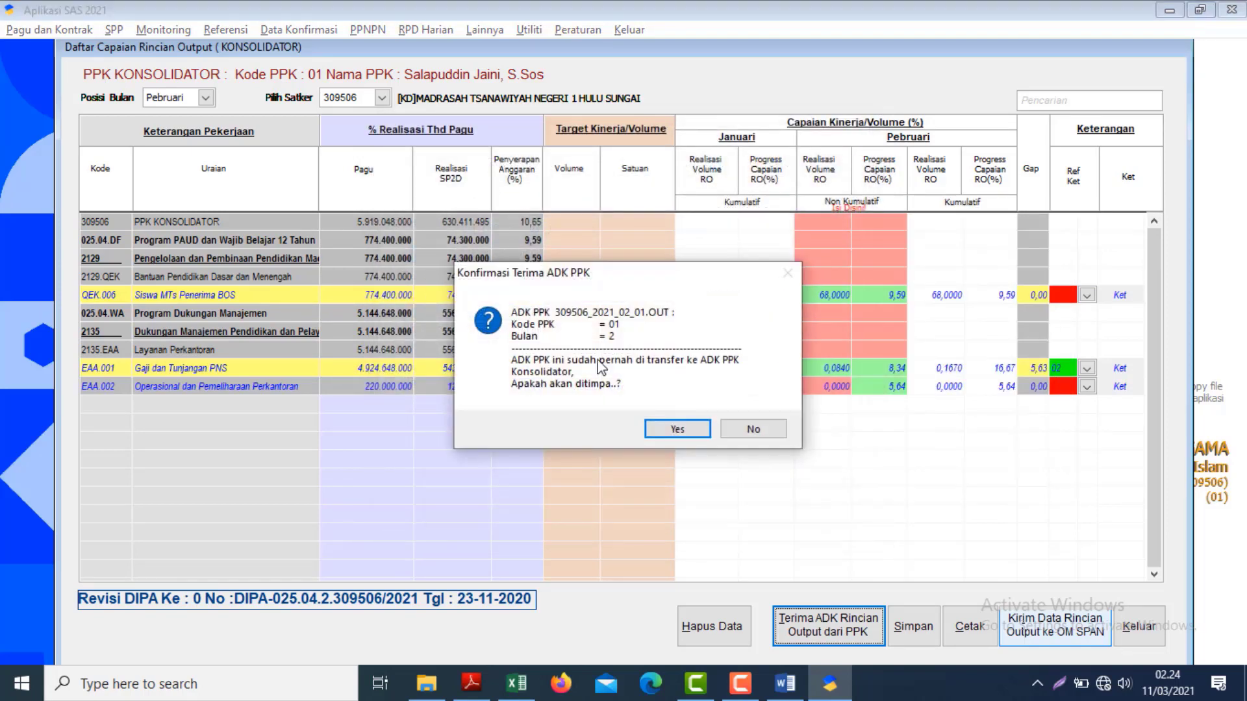
{"action": "left_click", "coordinate": [653, 429]}
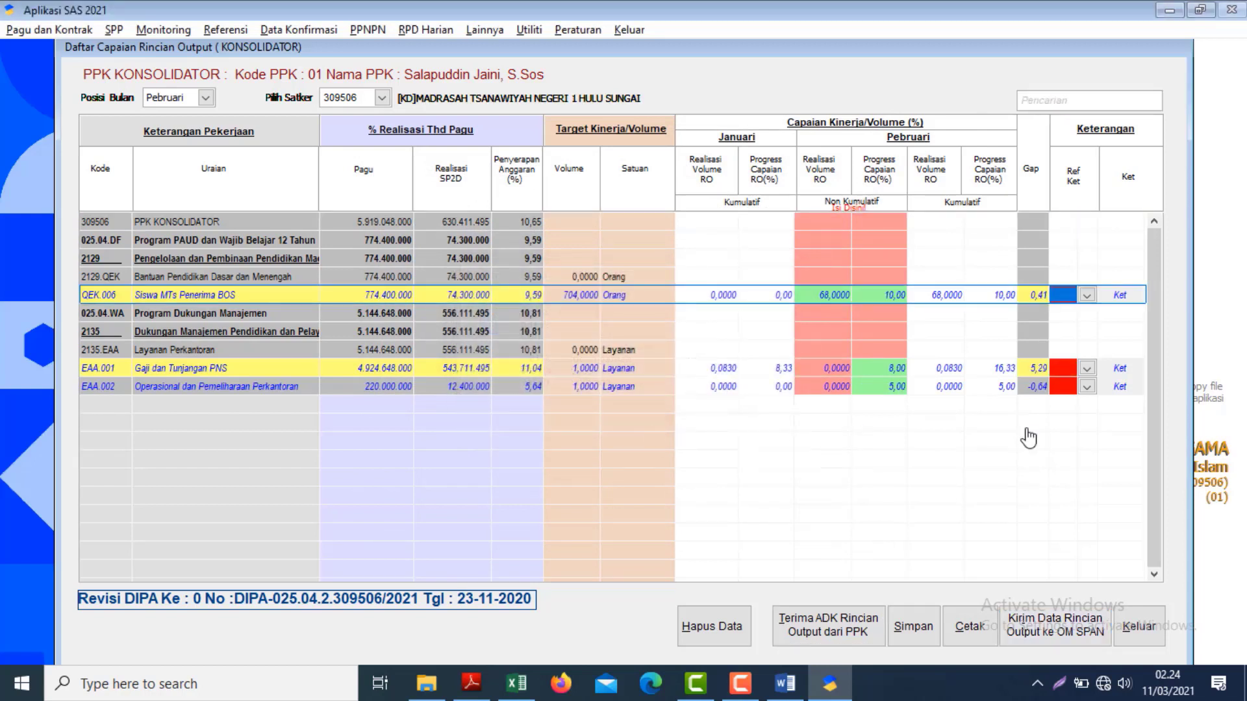
- Set the non-cumulative Pebruari progress of QEK.006 Siswa MTs Penerima BOS to 9,59
{"action": "left_click", "coordinate": [878, 296]}
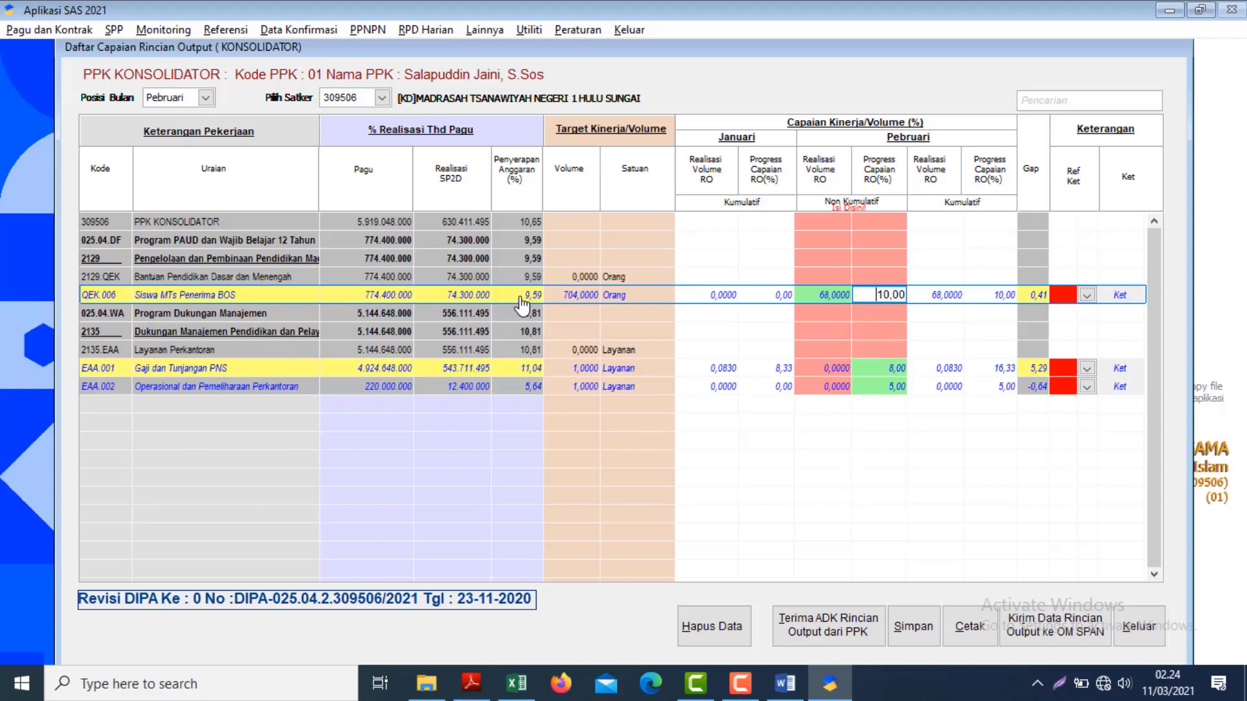
{"action": "left_click_drag", "start_coordinate": [877, 294], "coordinate": [930, 296]}
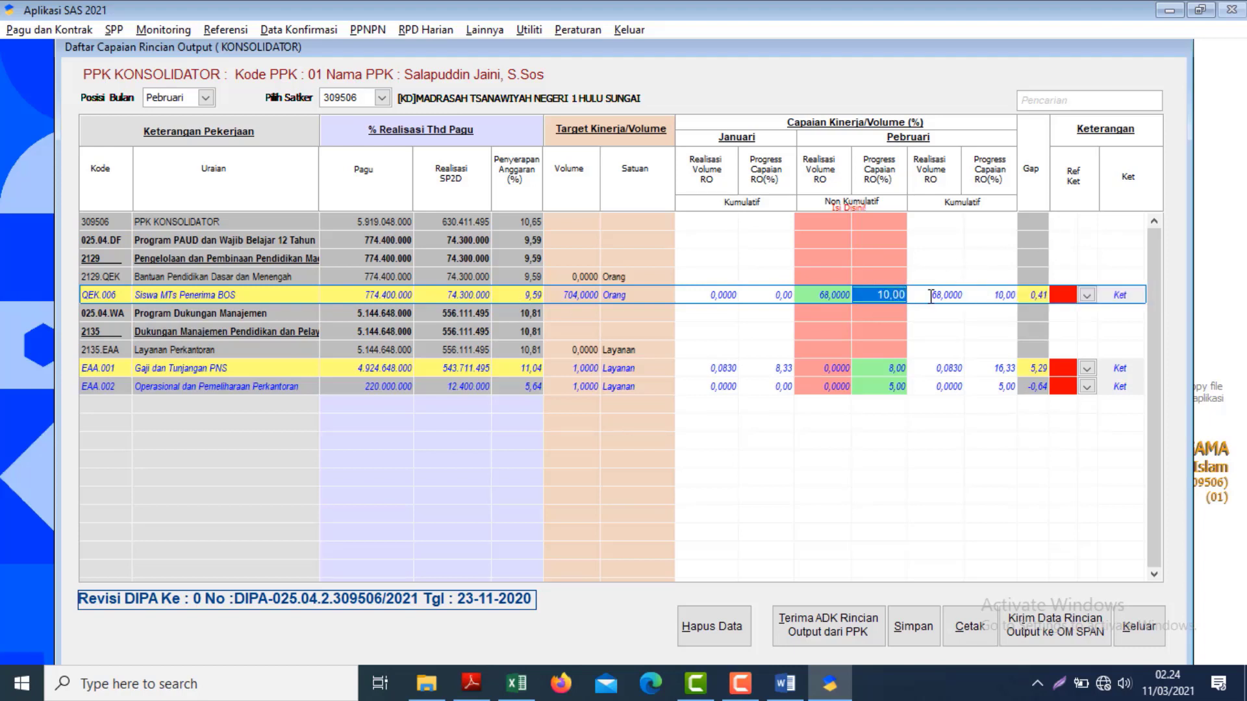
{"action": "type", "text": "9"}
{"action": "type", "text": ",59"}
{"action": "key", "text": "Return"}
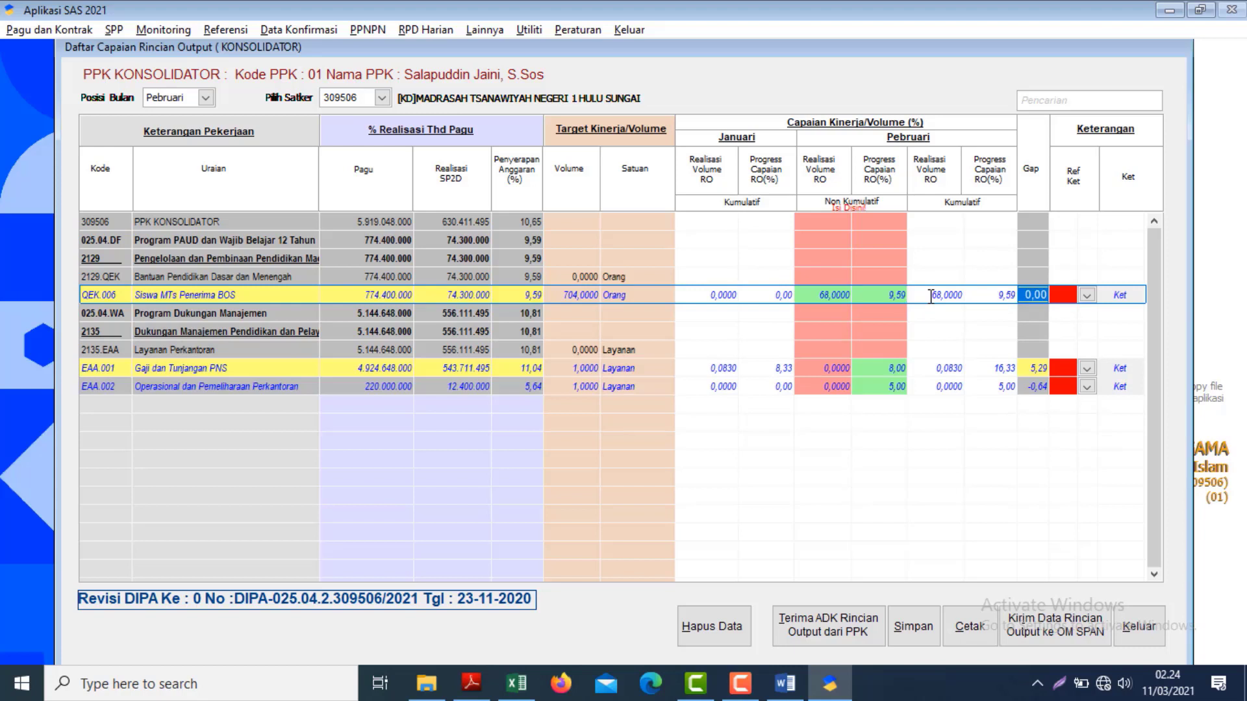
{"action": "key", "text": "Left"}
{"action": "key", "text": "Right"}
{"action": "key", "text": "Left"}
{"action": "key", "text": "Left"}
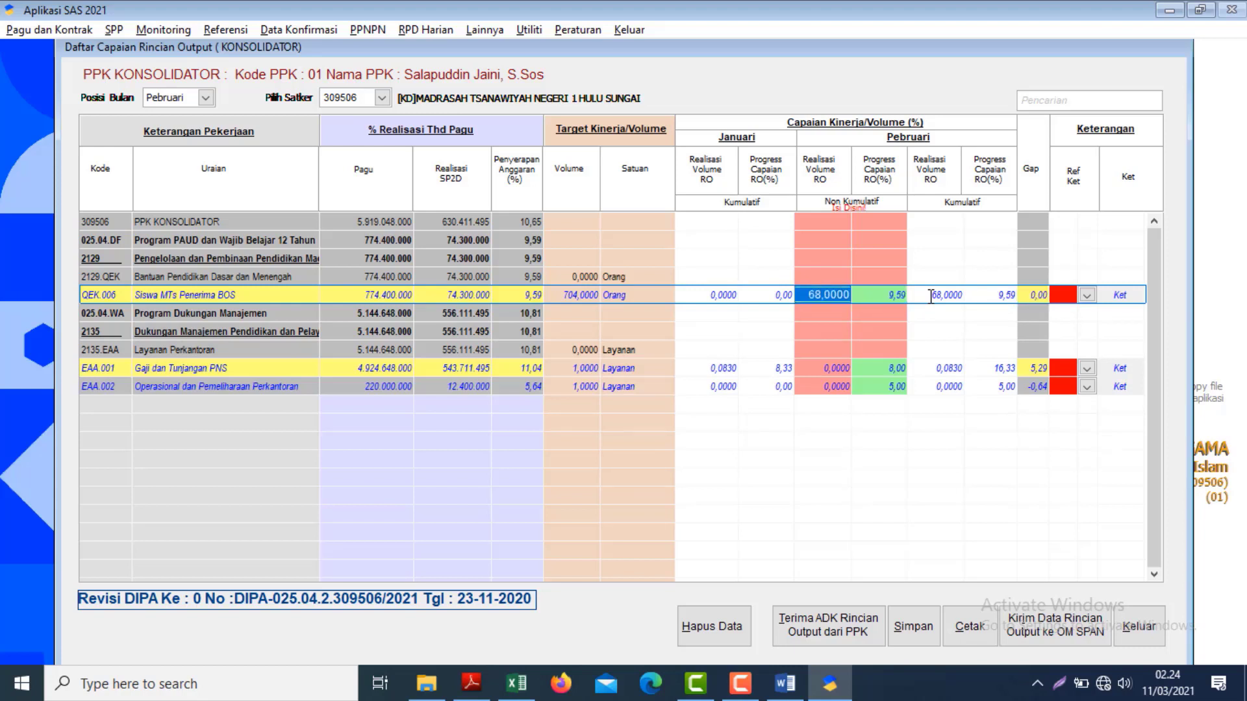
- Correct the PCRO percentage in the QEK.006 Februari note to 9,59% and process the entry
{"action": "key", "text": "Right"}
{"action": "key", "text": "Right"}
{"action": "key", "text": "Right"}
{"action": "key", "text": "Right"}
{"action": "key", "text": "Right"}
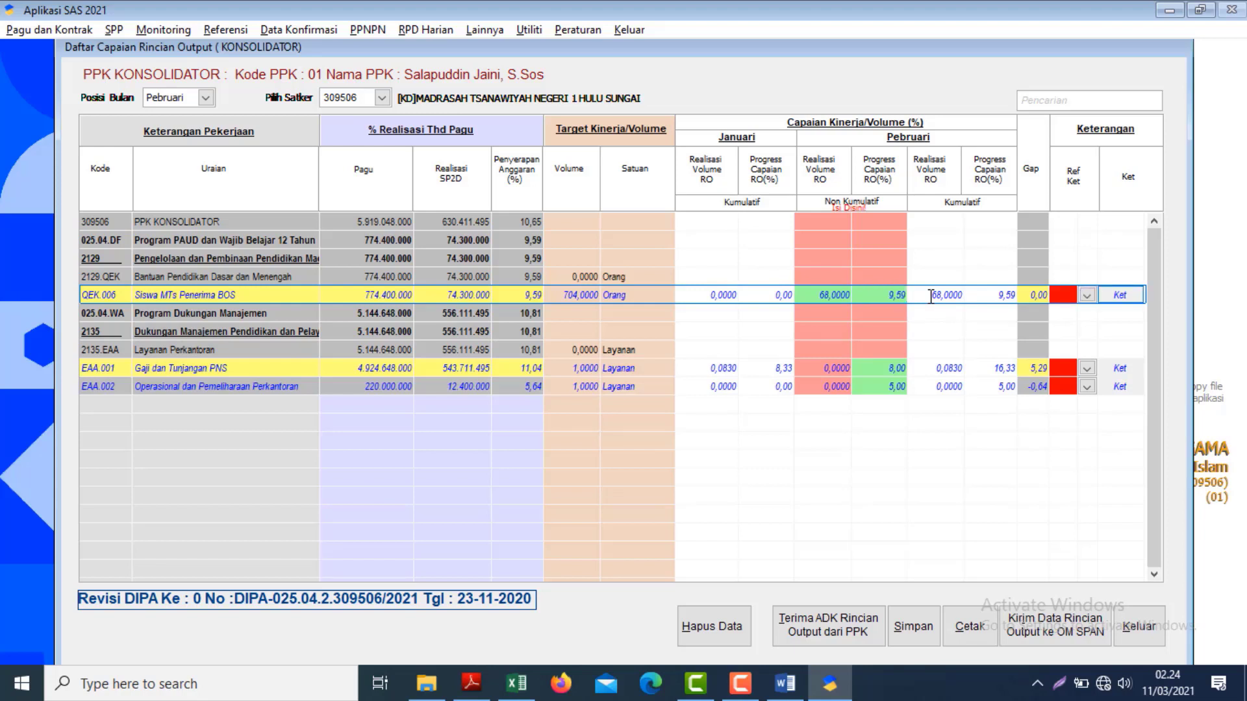
{"action": "key", "text": "space"}
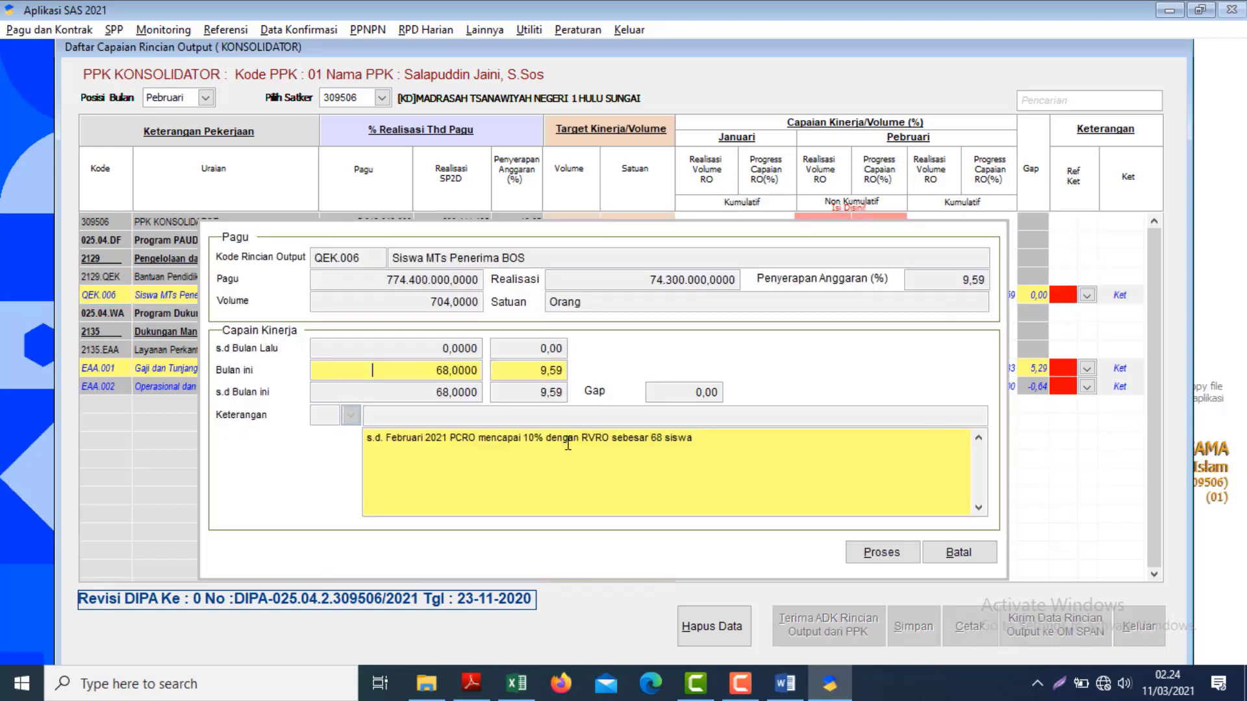
{"action": "left_click", "coordinate": [535, 438]}
{"action": "key", "text": "BackSpace"}
{"action": "key", "text": "BackSpace"}
{"action": "key", "text": "BackSpace"}
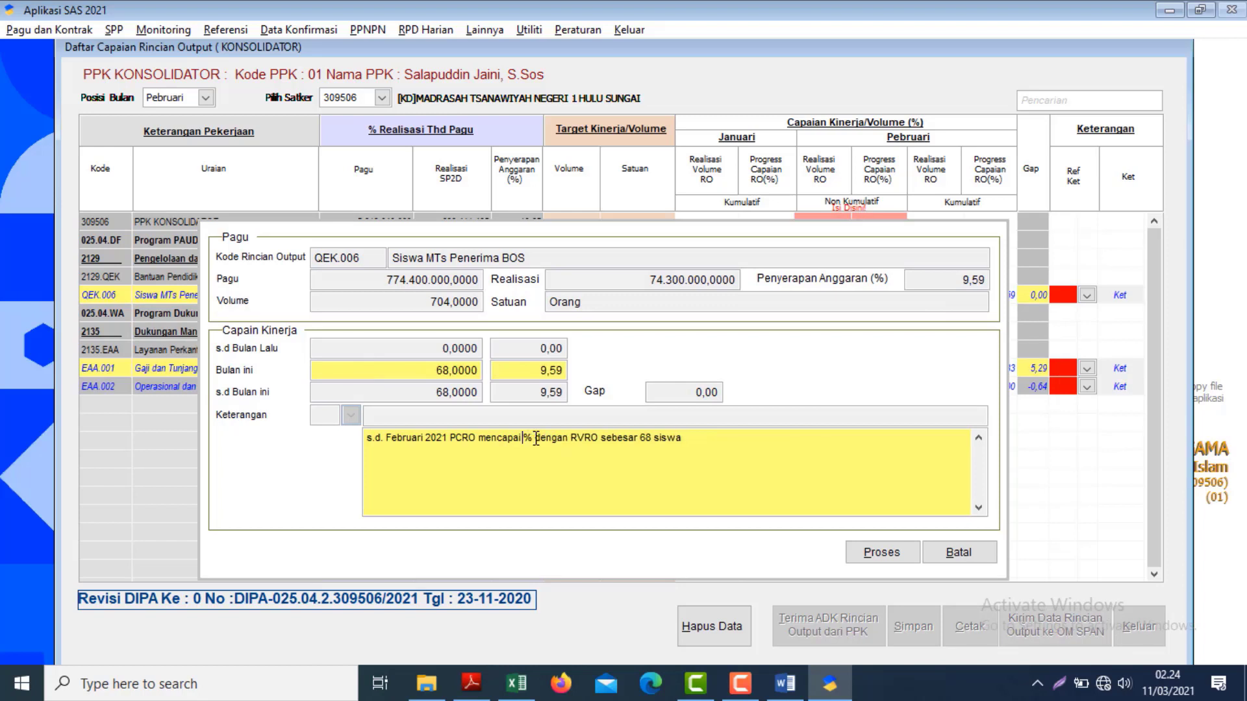
{"action": "type", "text": "9"}
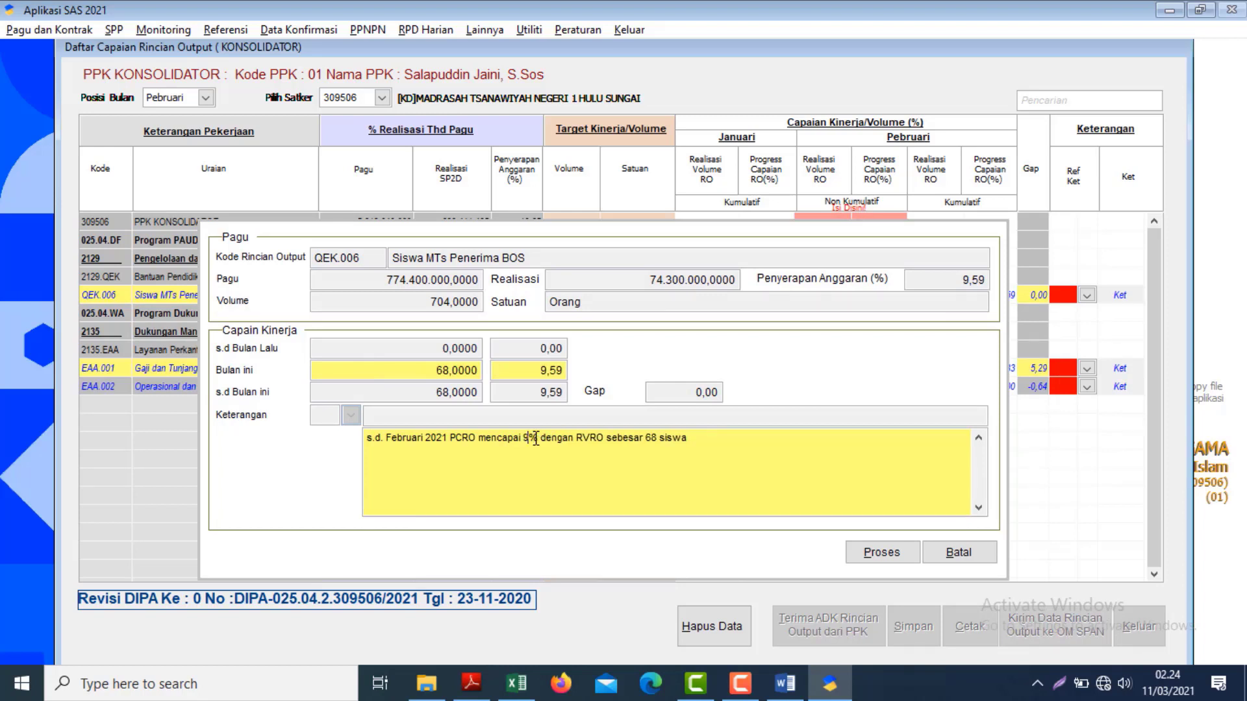
{"action": "type", "text": ",59"}
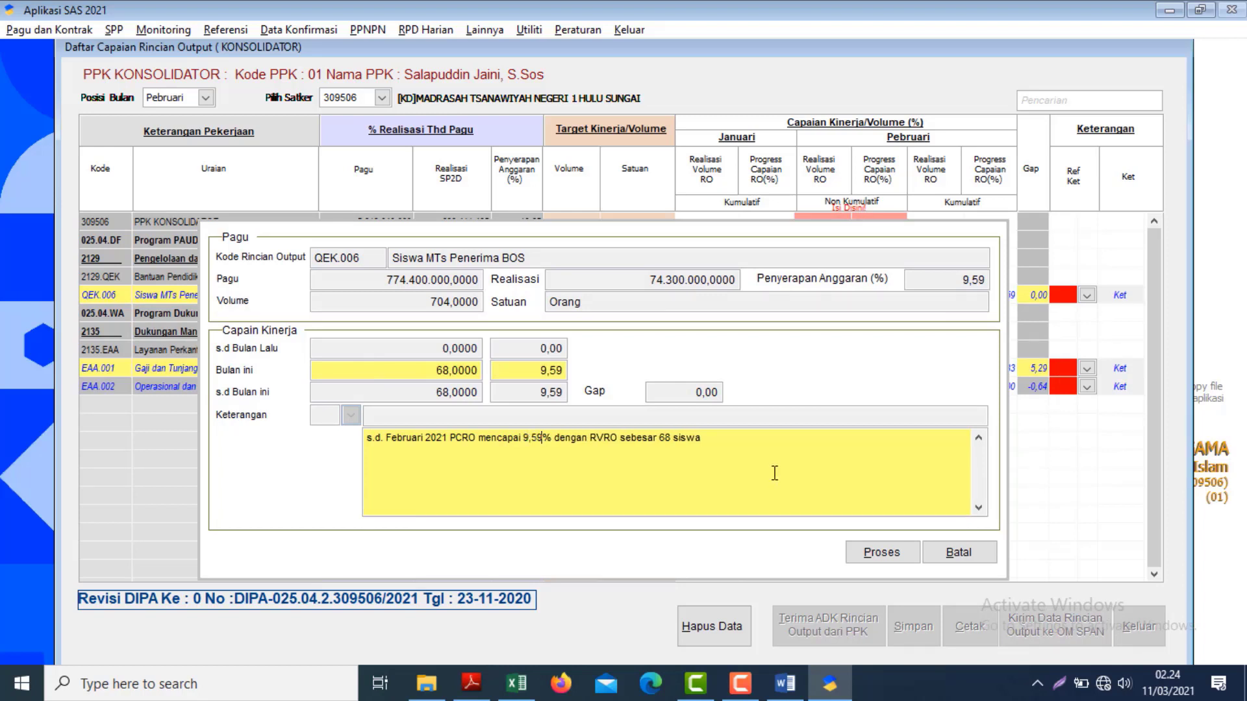
{"action": "left_click", "coordinate": [869, 550]}
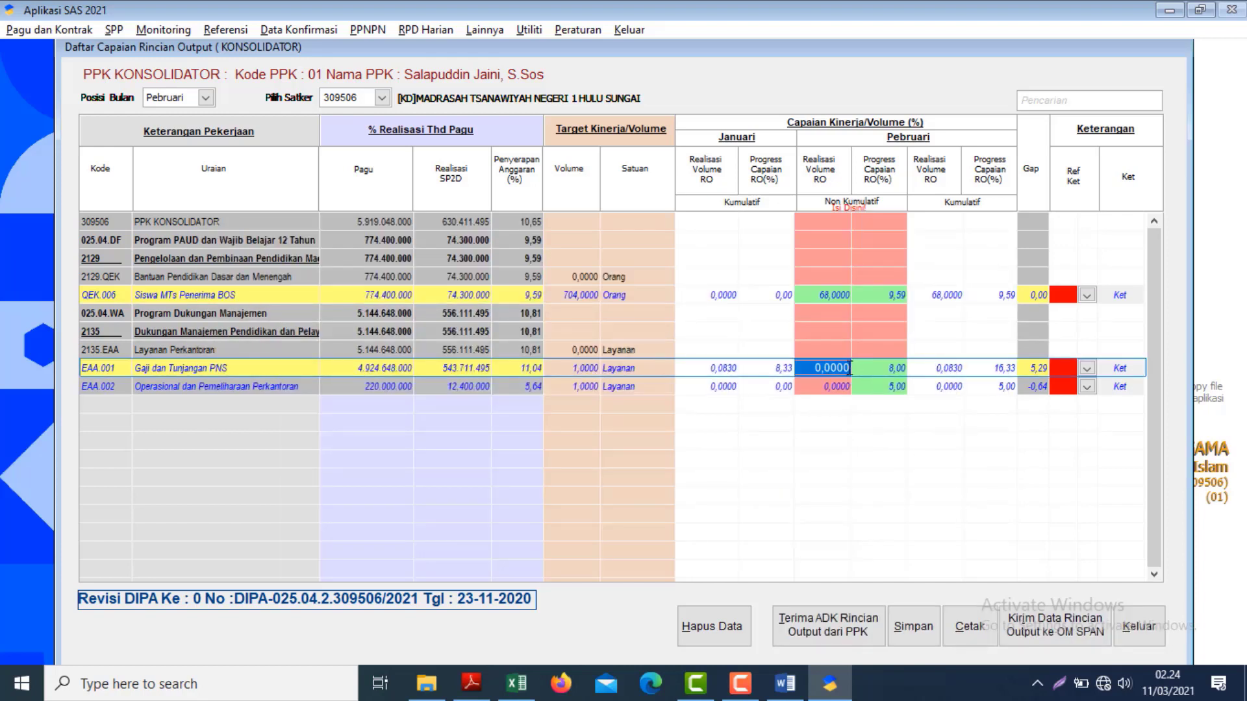
- Set the non-cumulative Pebruari progress of EAA.001 to 8,34, consulting the Word and Excel references, and accept the high gap
{"action": "left_click", "coordinate": [884, 368]}
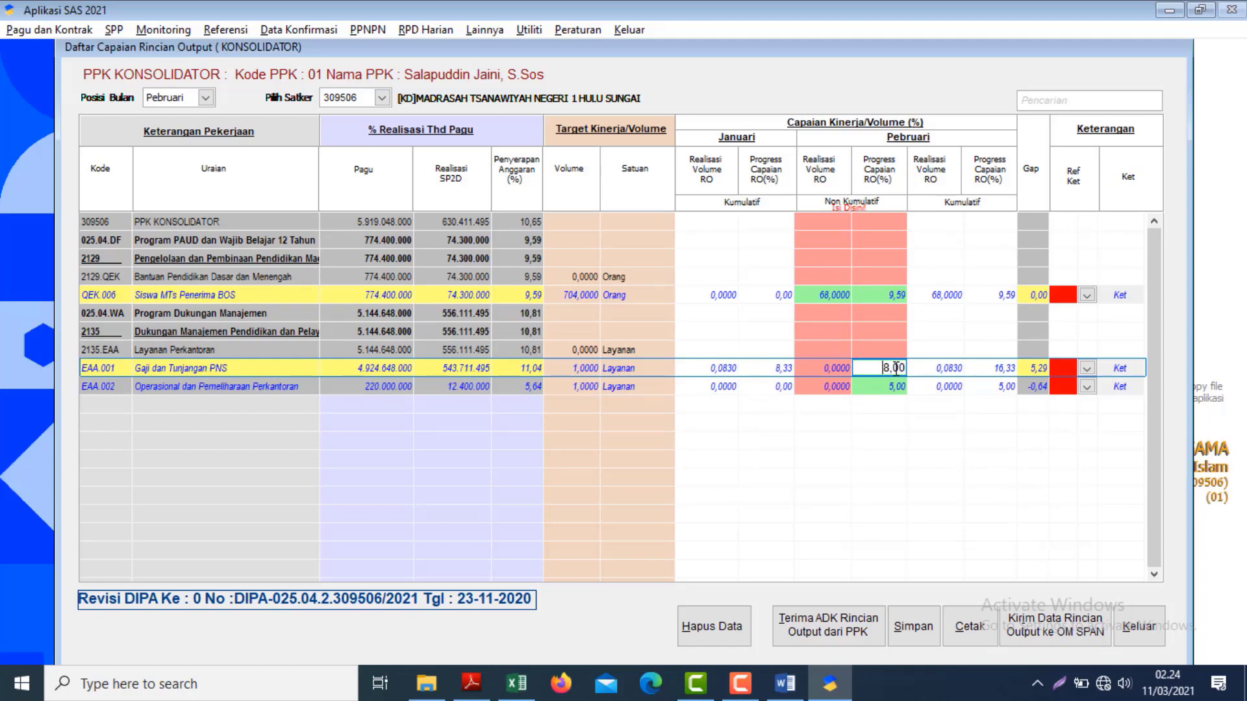
{"action": "left_click", "coordinate": [785, 683]}
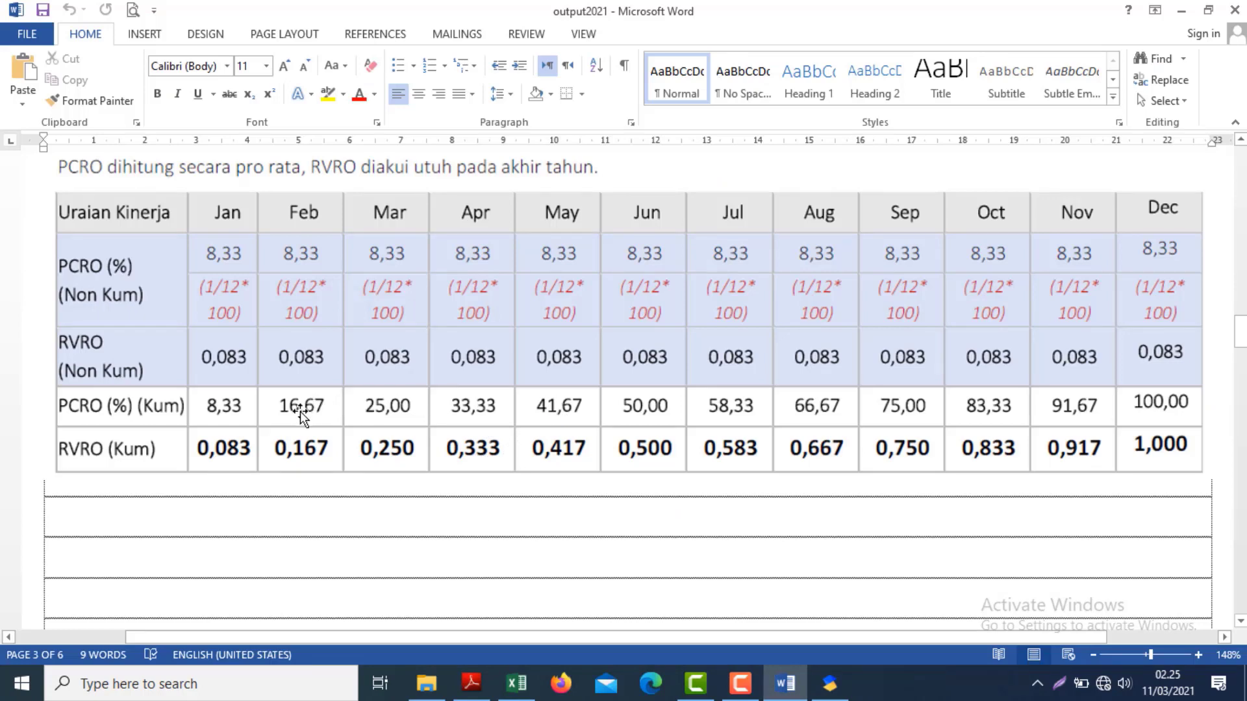
{"action": "left_click", "coordinate": [512, 689]}
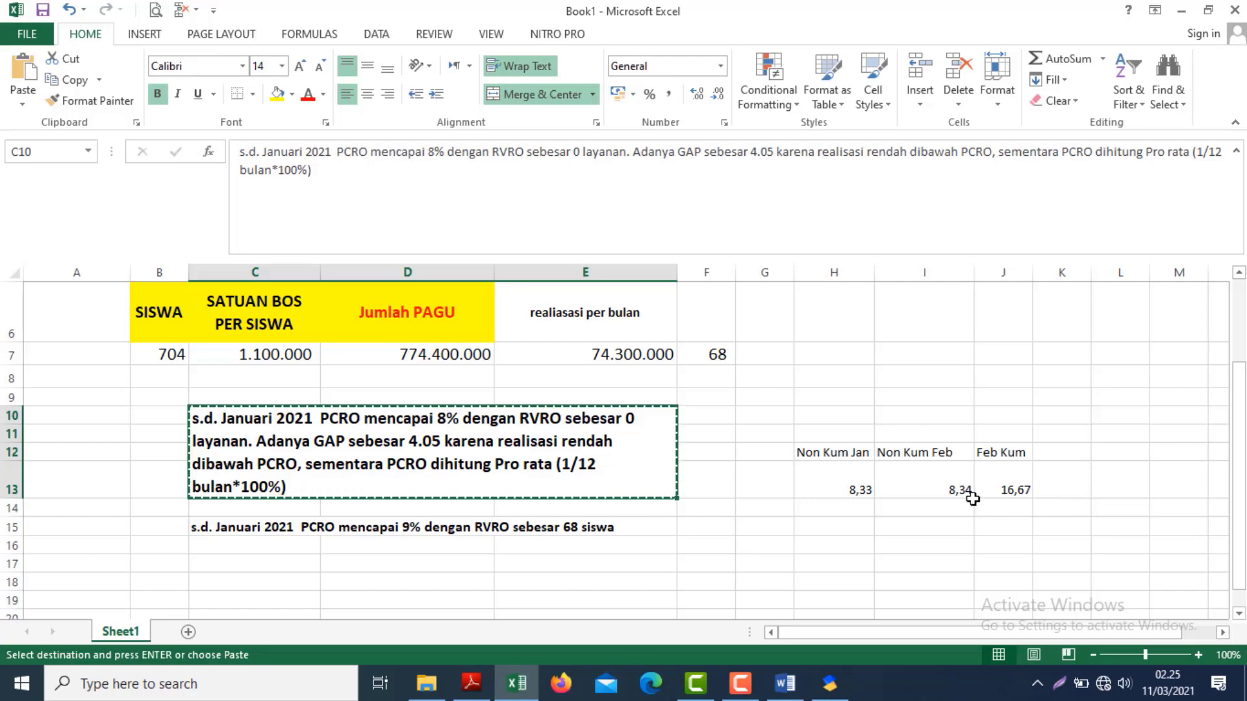
{"action": "key", "text": "alt+Tab"}
{"action": "key", "text": "alt+Tab"}
{"action": "key", "text": "Tab"}
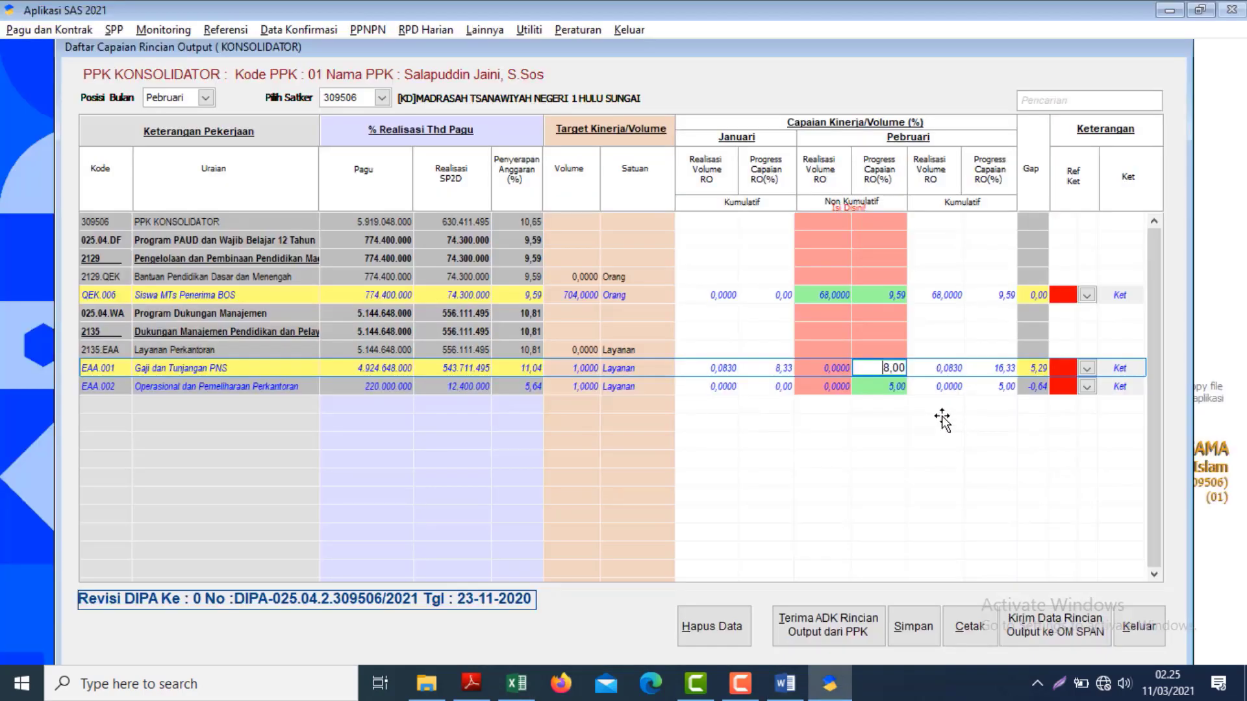
{"action": "left_click_drag", "start_coordinate": [895, 368], "coordinate": [923, 370]}
{"action": "type", "text": "34"}
{"action": "key", "text": "Return"}
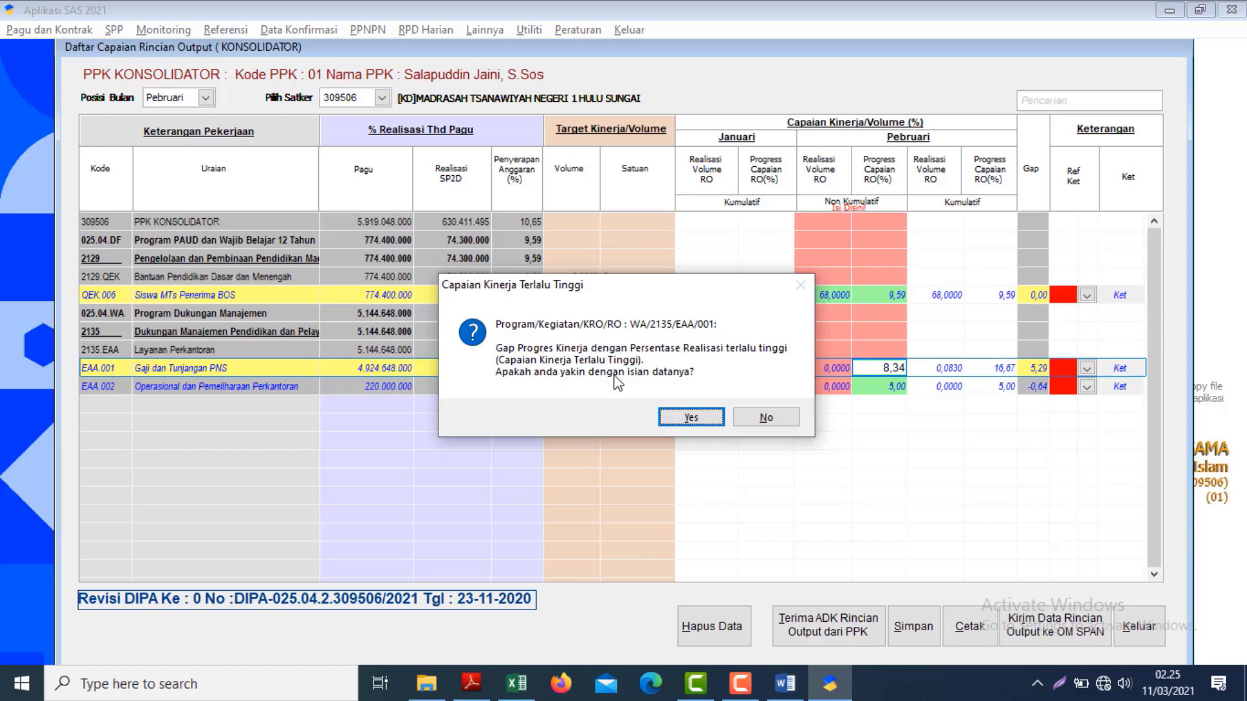
{"action": "left_click", "coordinate": [698, 421]}
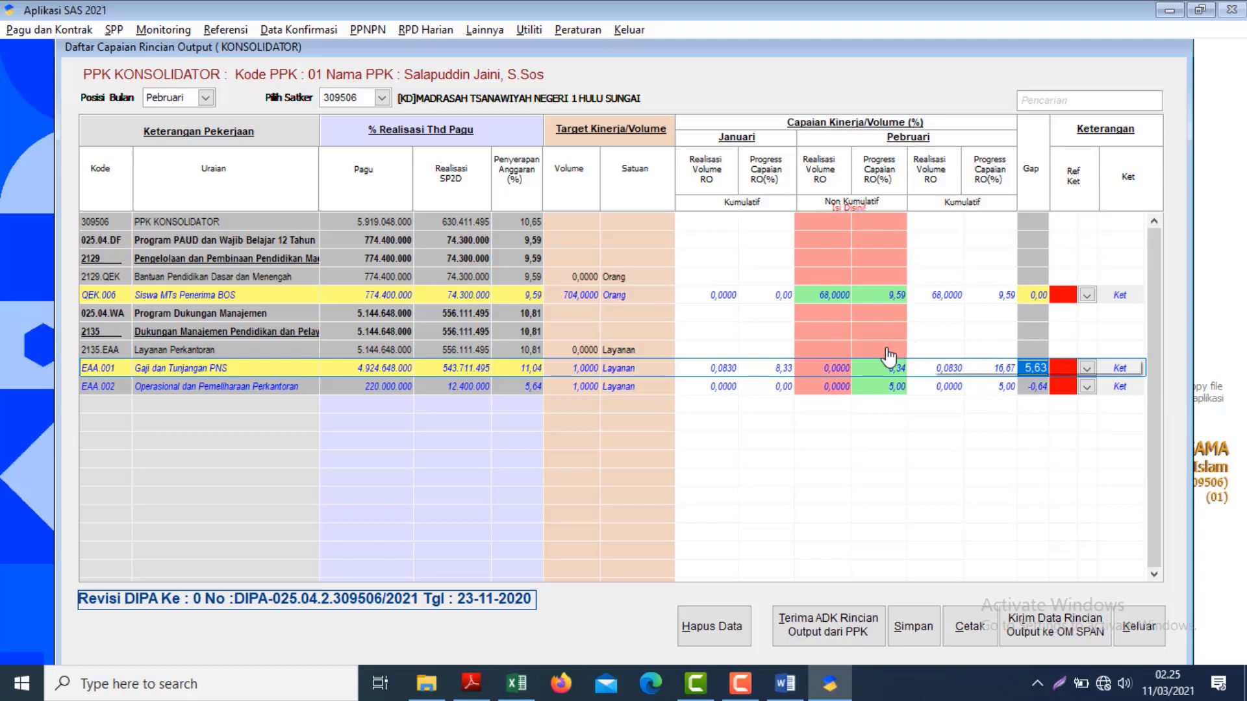
- Set the non-cumulative Pebruari volume of EAA.001 to 0,0840, accept the gap, and compare the cumulative values with the Word table
{"action": "left_click", "coordinate": [783, 375]}
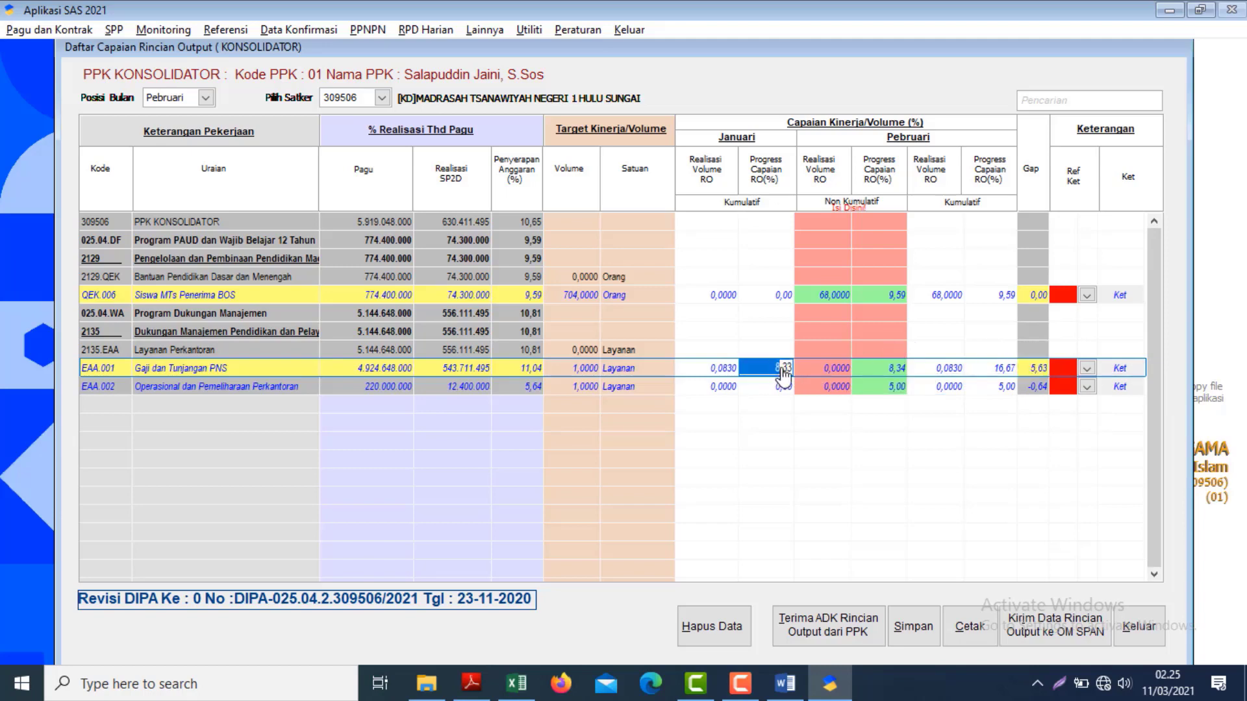
{"action": "key", "text": "alt+Tab"}
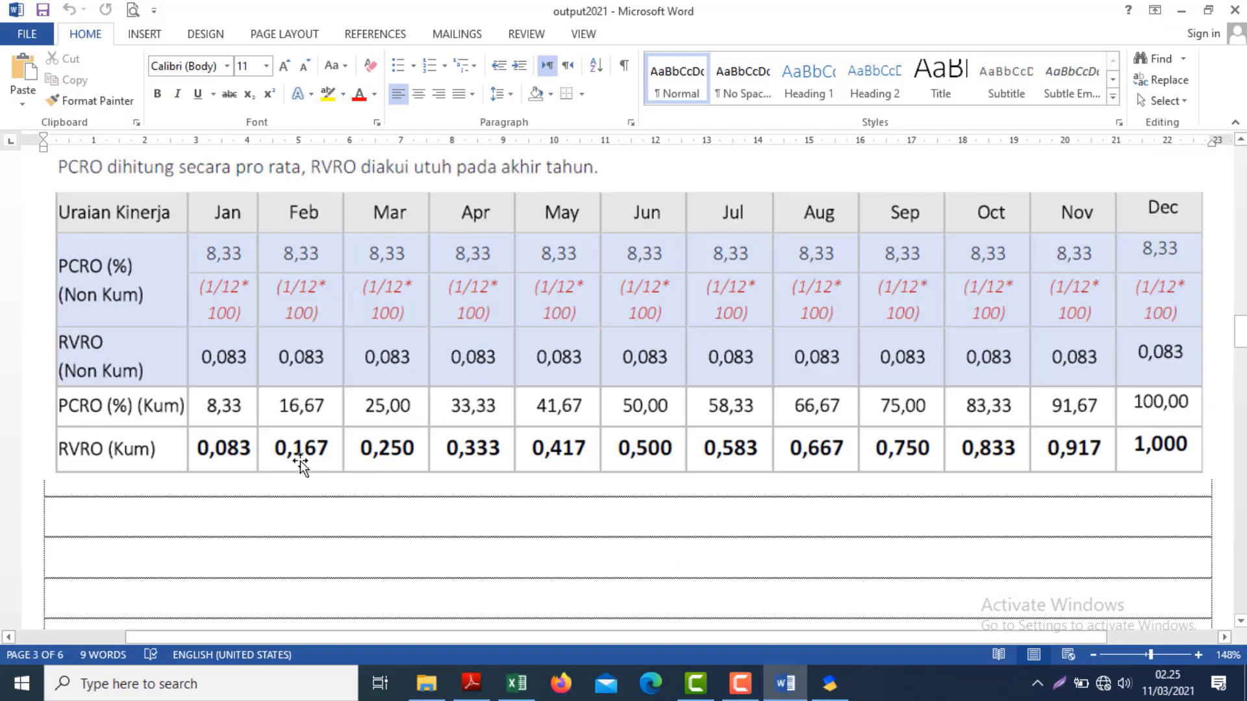
{"action": "key", "text": "alt+Tab"}
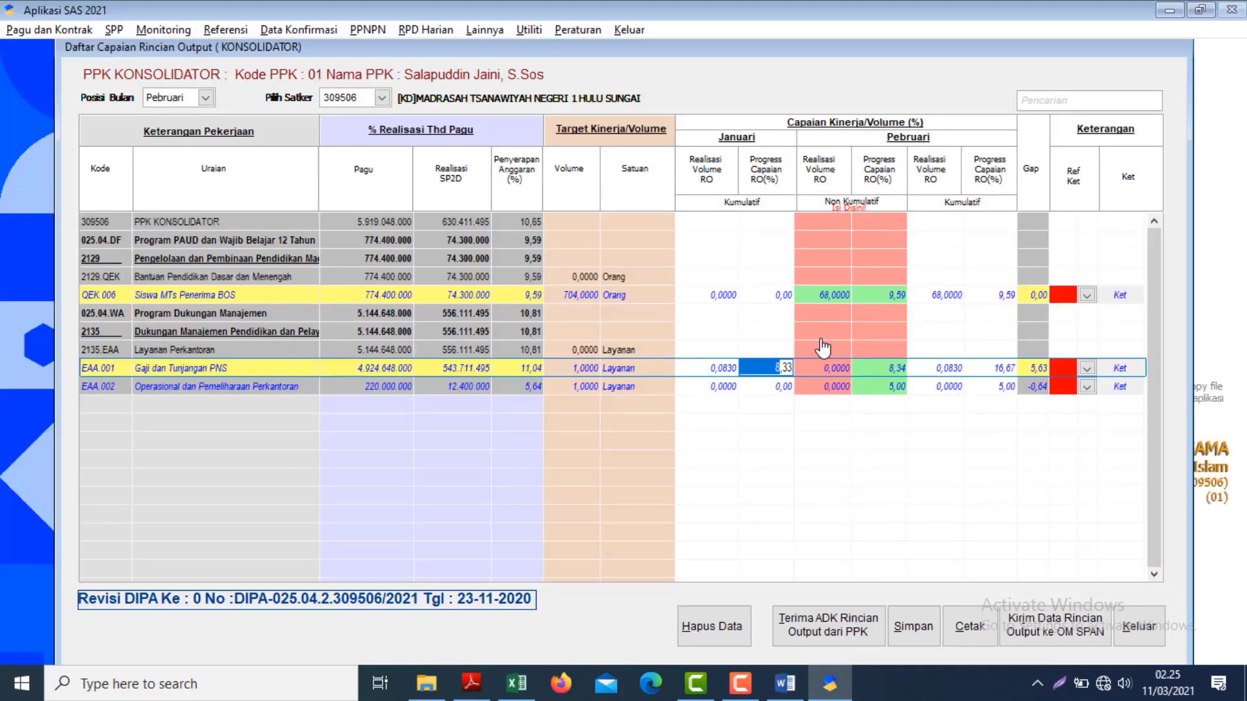
{"action": "left_click", "coordinate": [815, 369]}
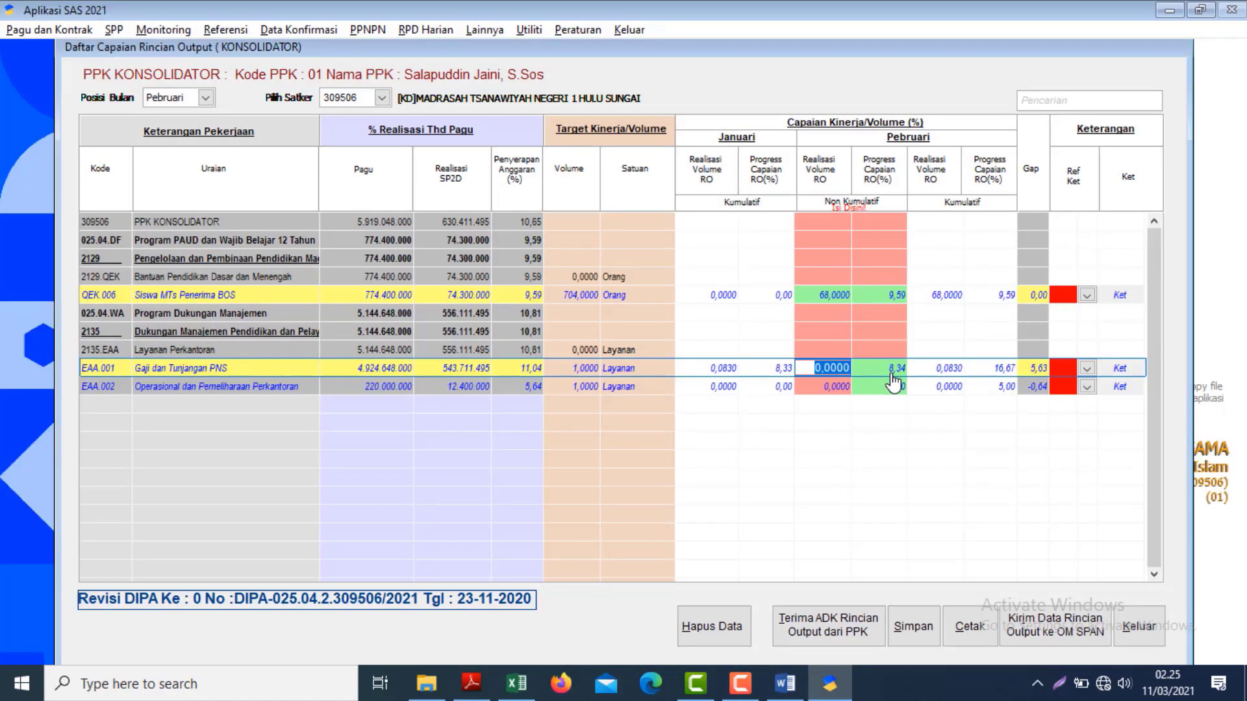
{"action": "type", "text": "0,0840"}
{"action": "left_click", "coordinate": [891, 375]}
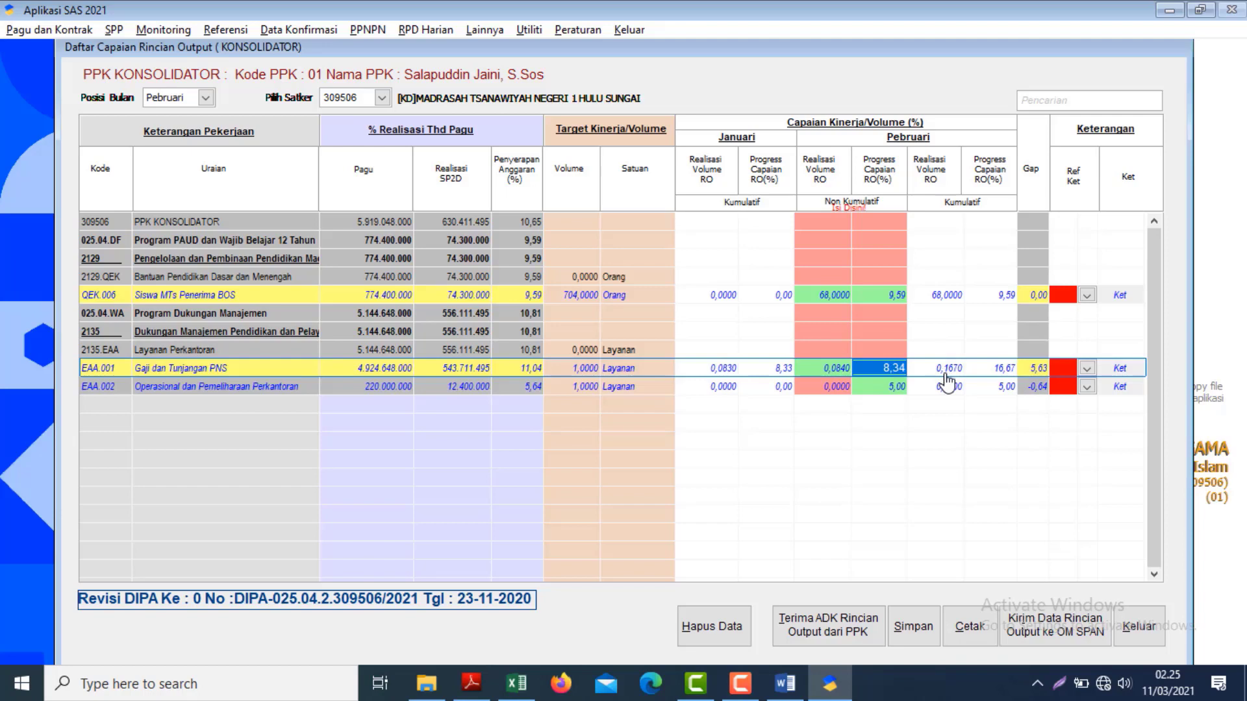
{"action": "left_click", "coordinate": [1007, 375]}
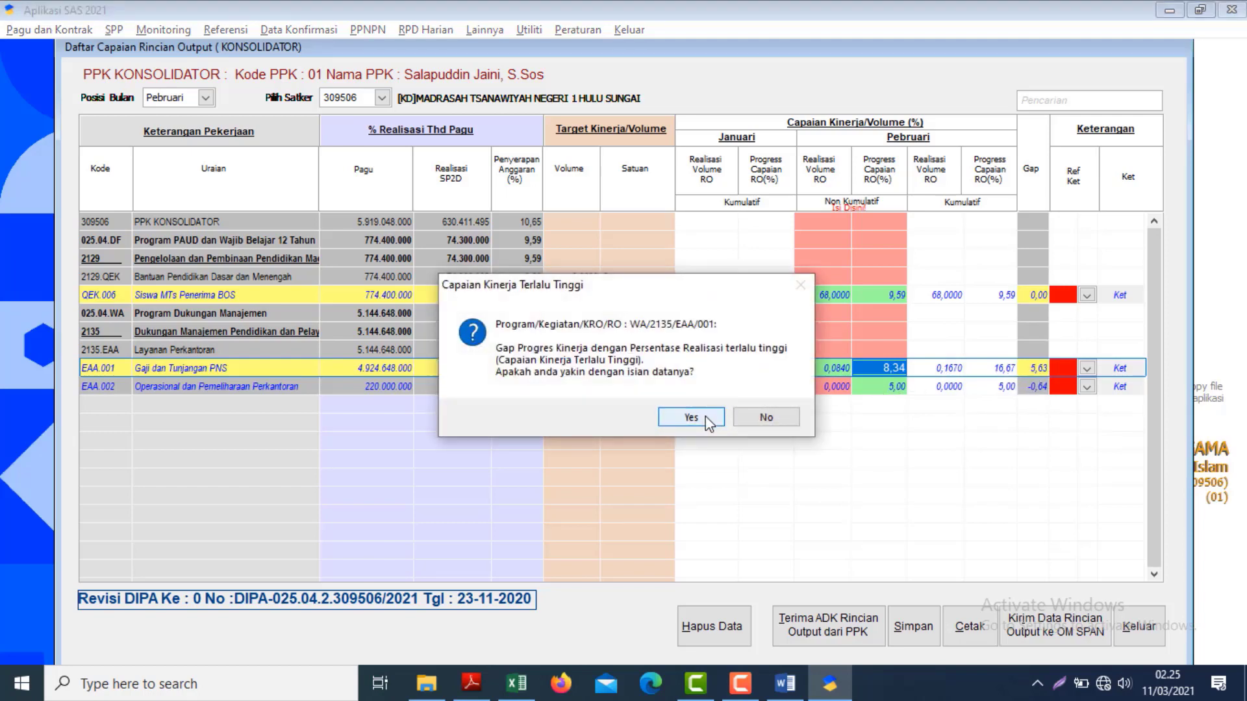
{"action": "left_click", "coordinate": [705, 416]}
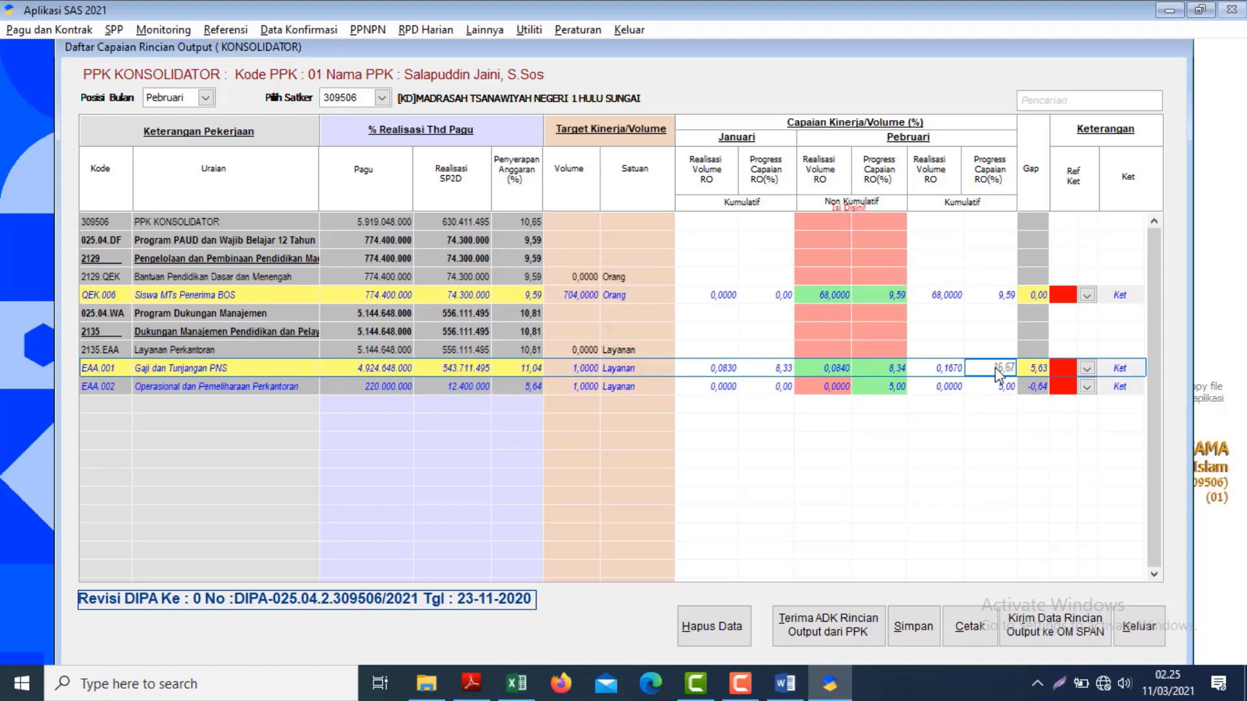
{"action": "key", "text": "alt+Tab"}
{"action": "key", "text": "alt"}
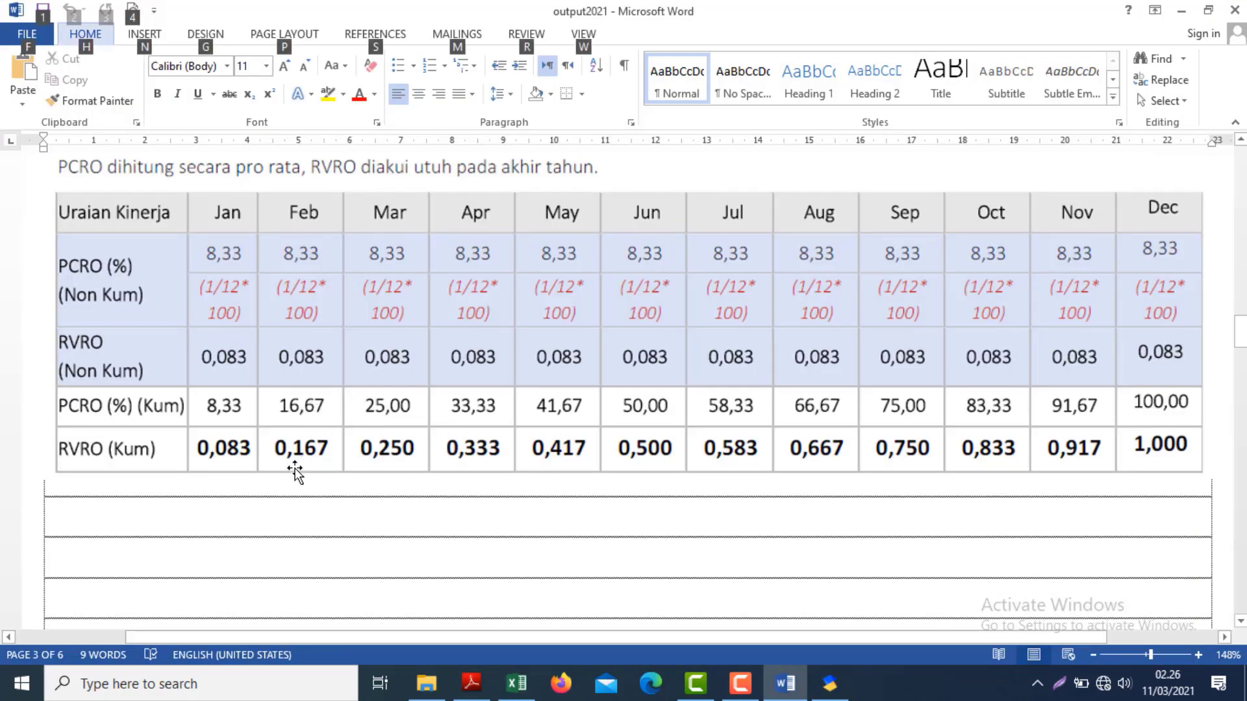
{"action": "key", "text": "alt+Tab"}
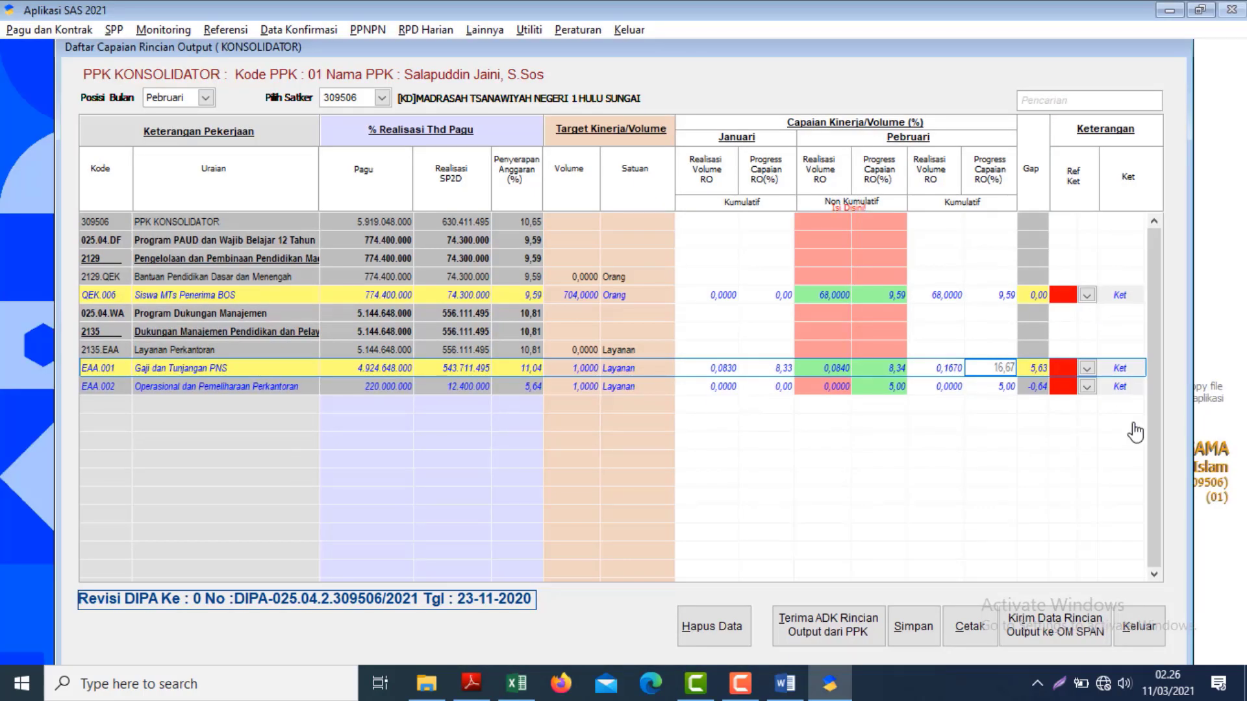
- Correct the EAA.001 Februari note to a PCRO of 16,67%, an RVRO of 0,167 layanan and a GAP of 5.63
{"action": "left_click", "coordinate": [1120, 368]}
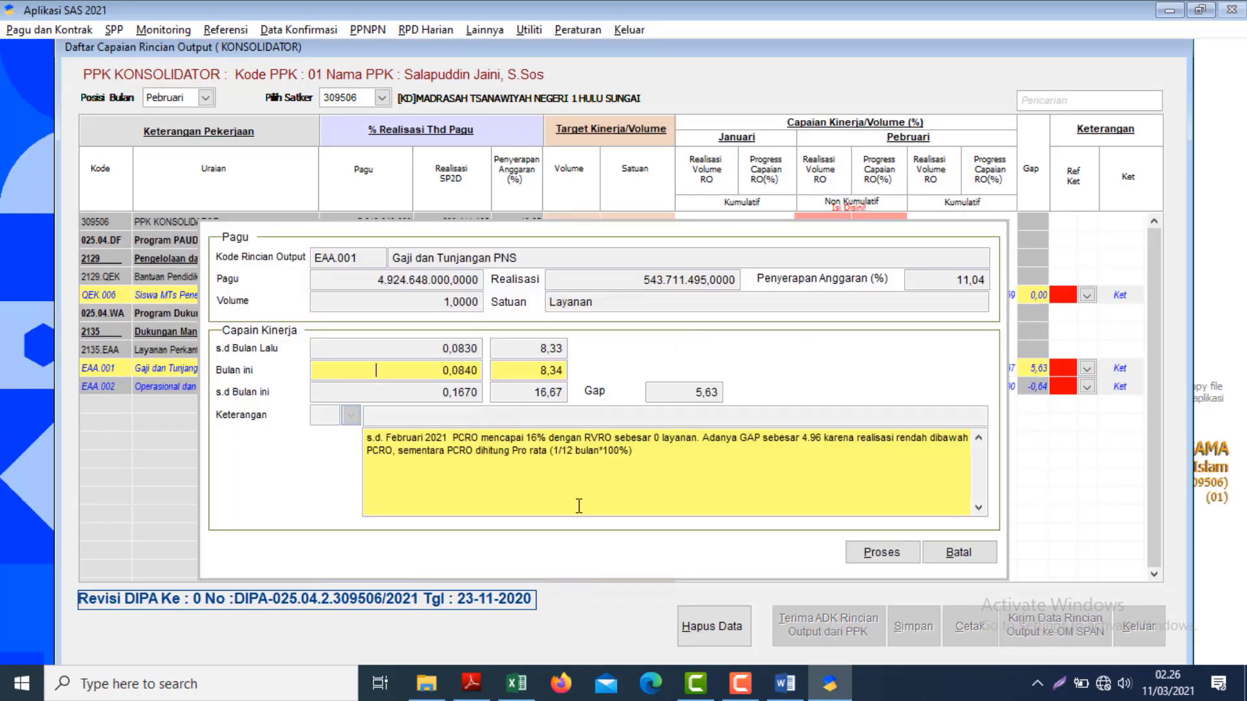
{"action": "left_click", "coordinate": [451, 451]}
{"action": "left_click", "coordinate": [537, 439]}
{"action": "type", "text": ",67"}
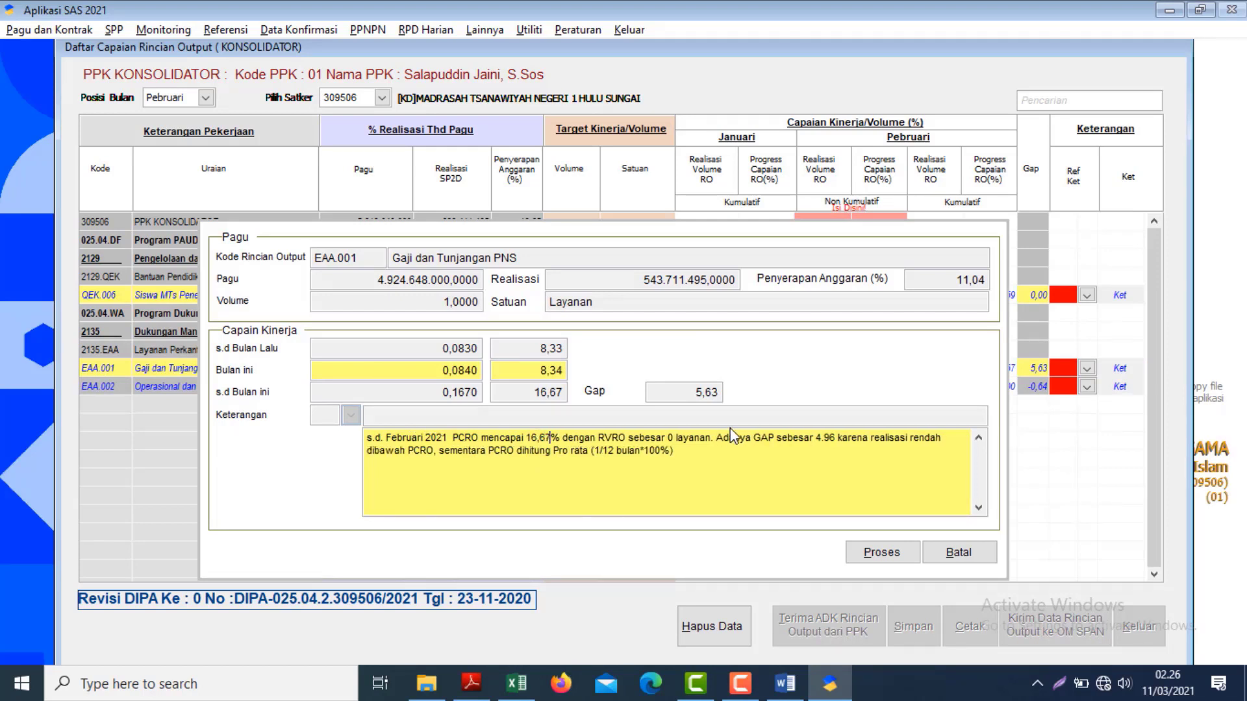
{"action": "left_click", "coordinate": [673, 437]}
{"action": "type", "text": ",167"}
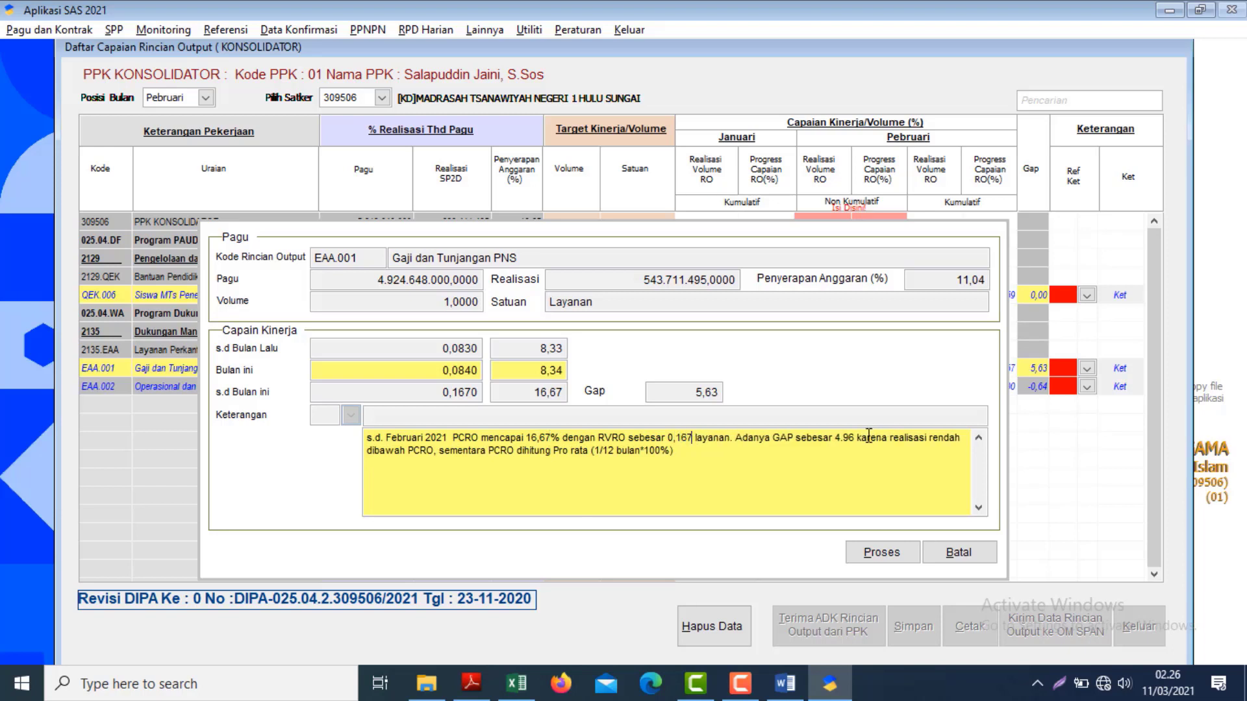
{"action": "left_click_drag", "start_coordinate": [854, 442], "coordinate": [838, 440]}
{"action": "type", "text": "5.63"}
{"action": "left_click", "coordinate": [736, 459]}
- Set the EAA.001 Keterangan option to 02 (Kegiatan sudah dilaksanakan, namun pertanggungjawaban keuangan belum dilakukan), process the entry and save the Pebruari data
{"action": "left_click", "coordinate": [863, 552]}
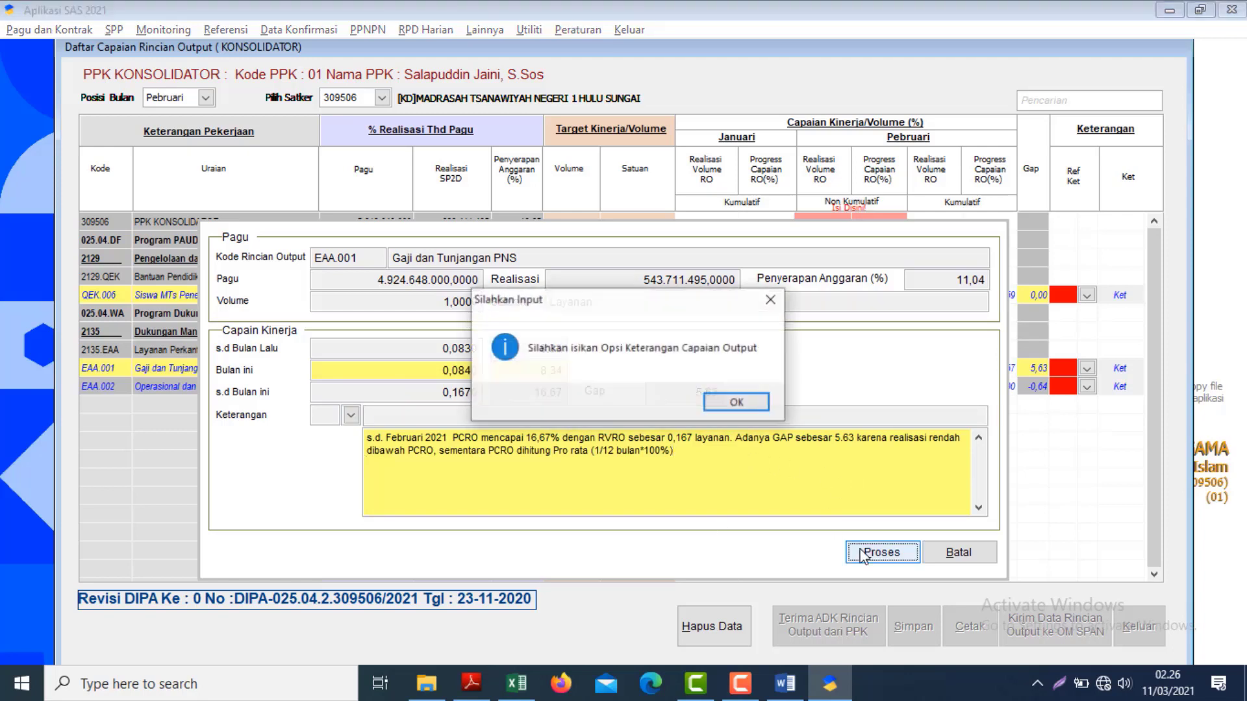
{"action": "left_click", "coordinate": [737, 402]}
{"action": "left_click", "coordinate": [352, 415]}
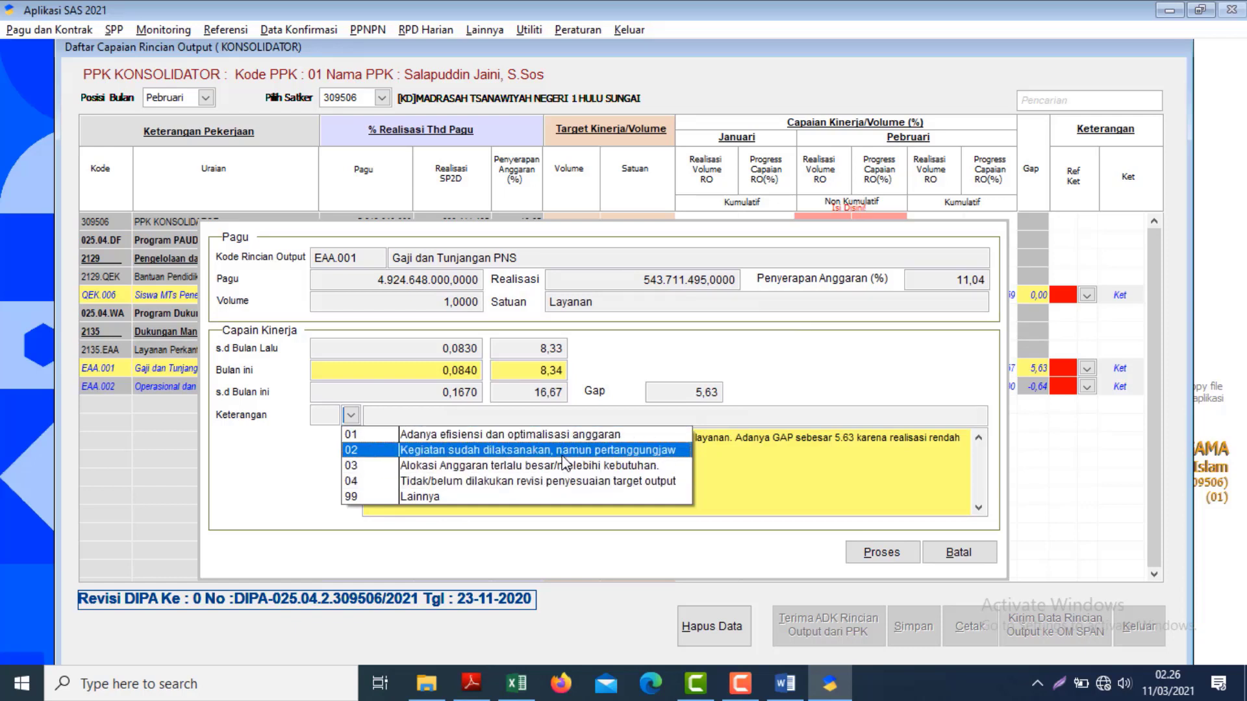
{"action": "left_click", "coordinate": [481, 451]}
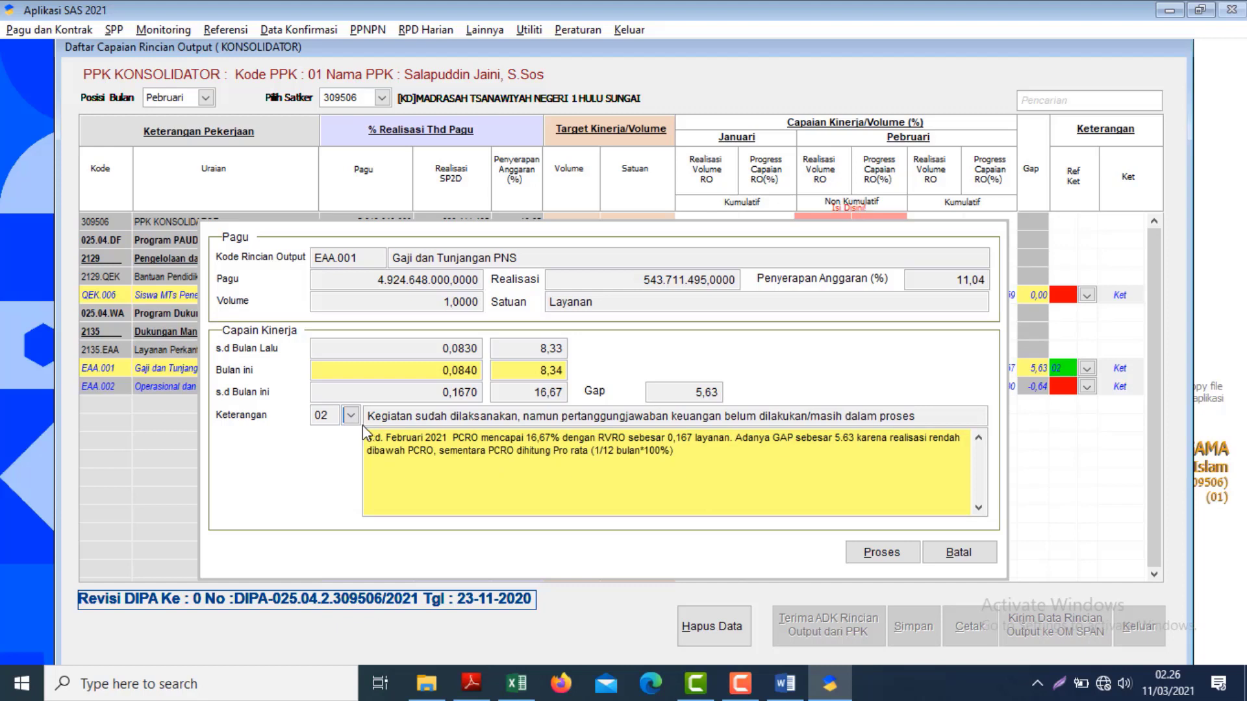
{"action": "left_click", "coordinate": [350, 415]}
{"action": "left_click", "coordinate": [379, 497]}
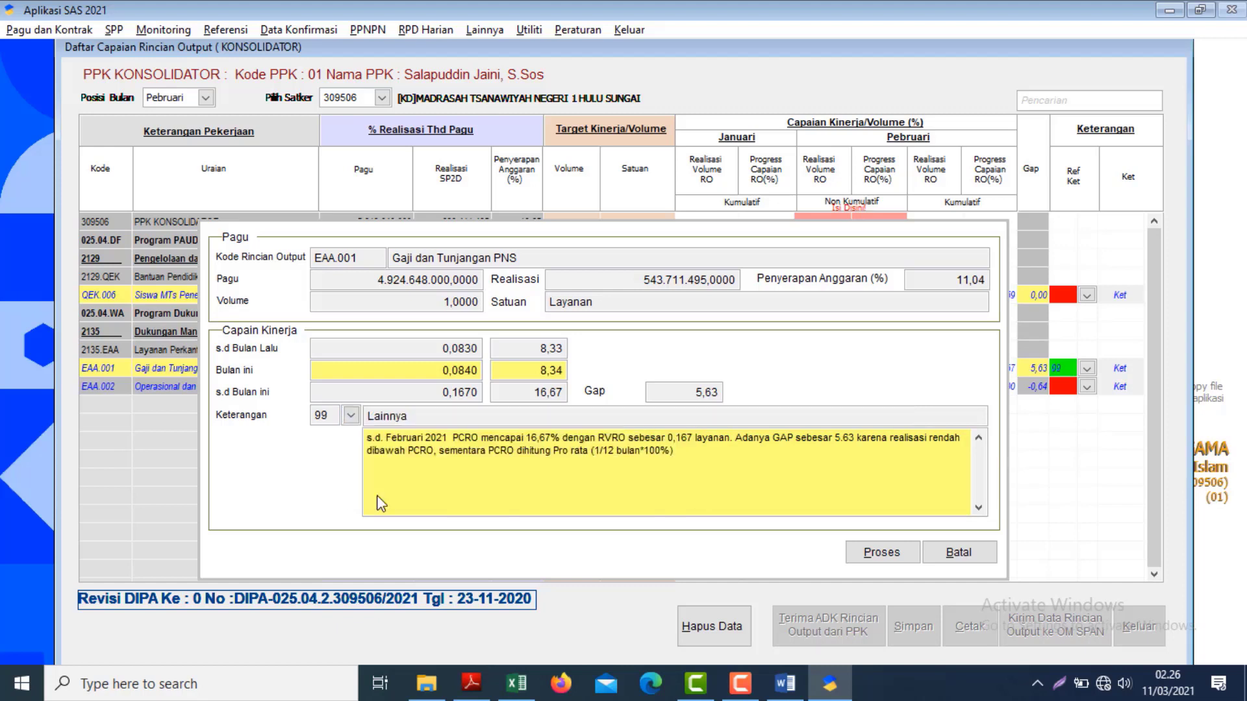
{"action": "left_click", "coordinate": [350, 416]}
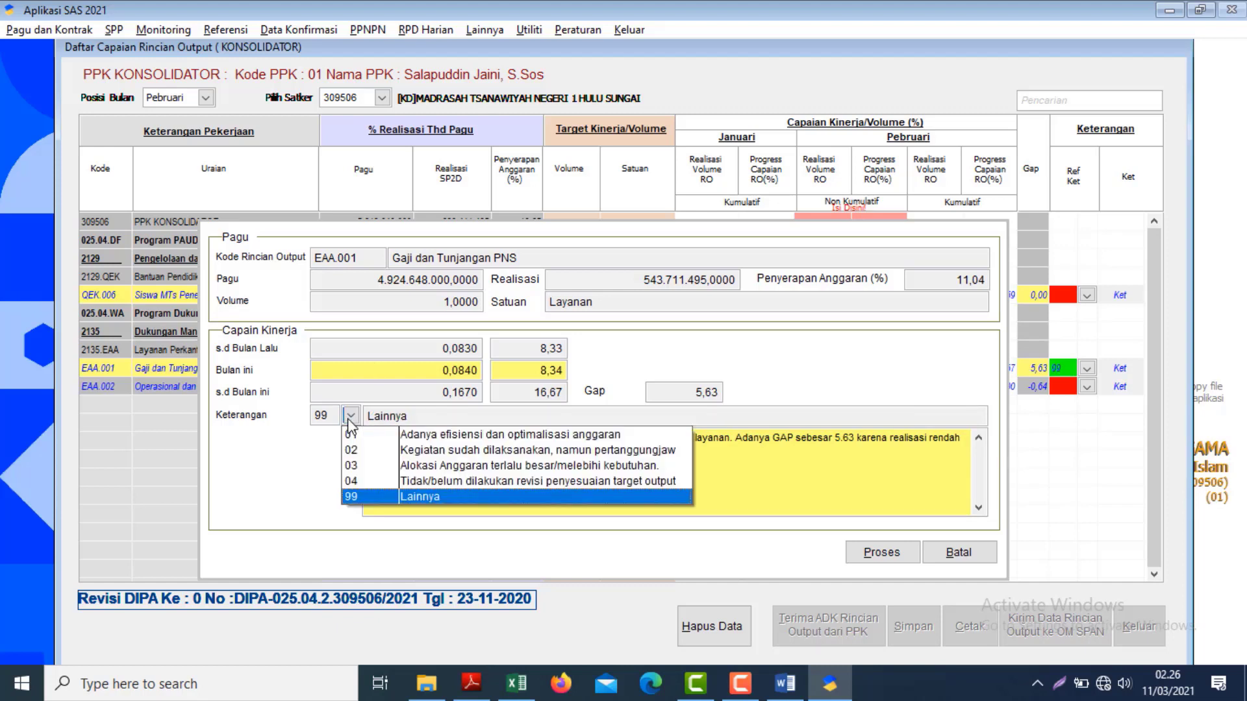
{"action": "left_click", "coordinate": [437, 457]}
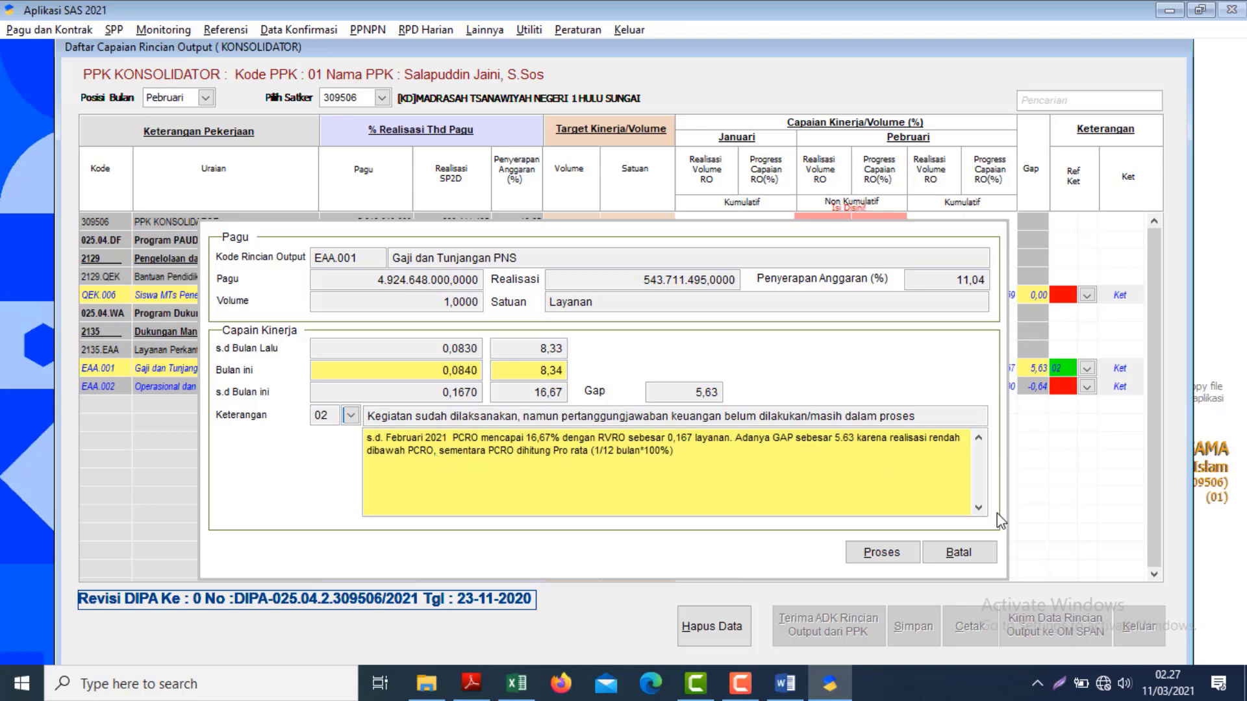
{"action": "left_click", "coordinate": [890, 554]}
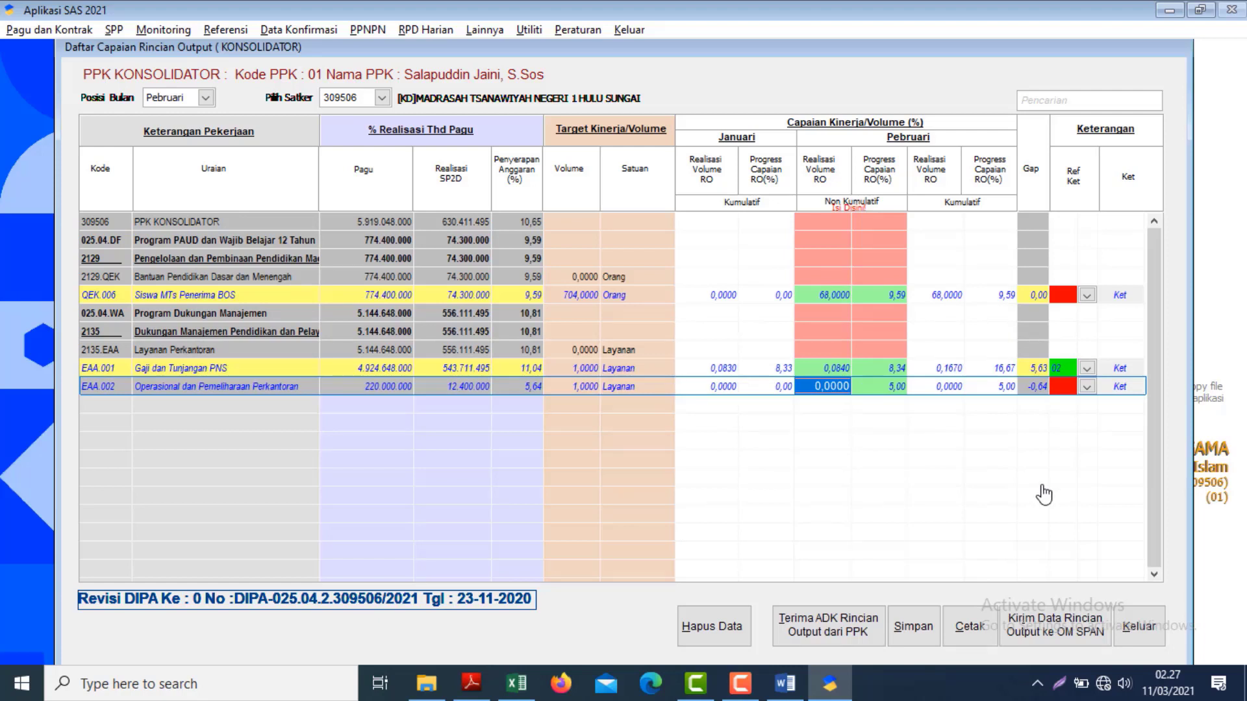
{"action": "left_click", "coordinate": [914, 622]}
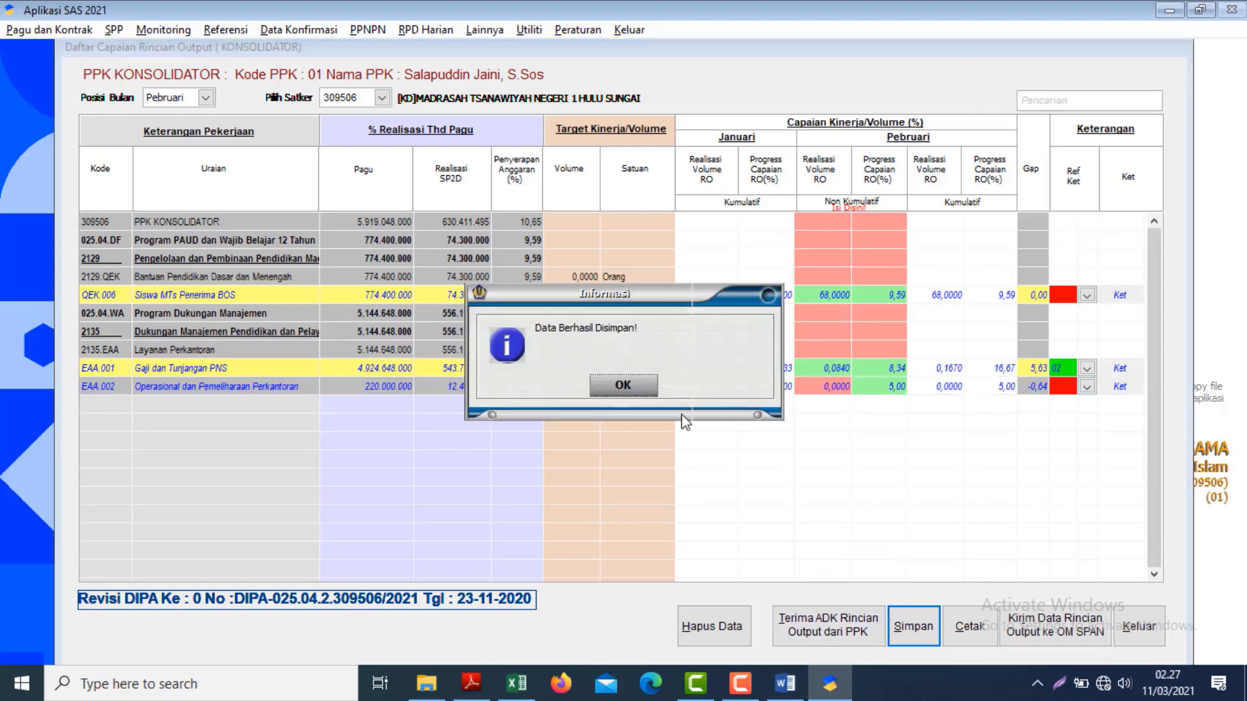
{"action": "key", "text": "Return"}
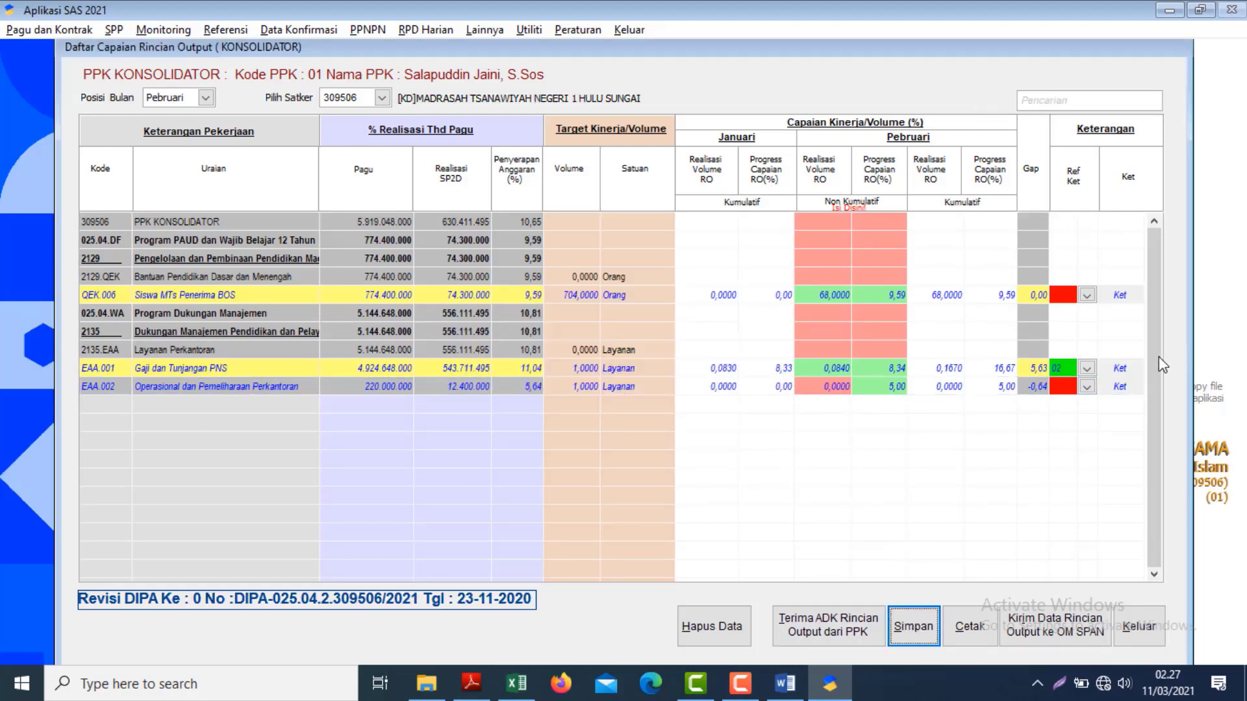
- Review the Pebruari achievement notes of QEK.006, EAA.001 and EAA.002
{"action": "left_click", "coordinate": [1121, 295]}
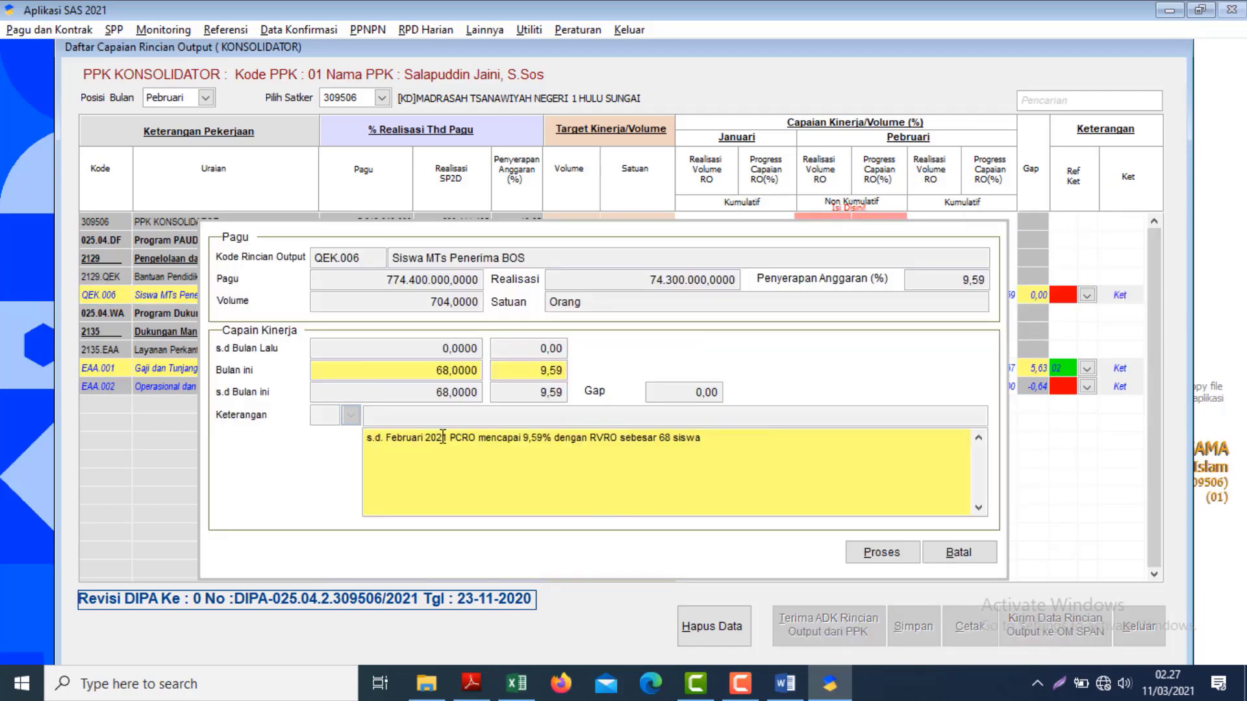
{"action": "left_click", "coordinate": [882, 561]}
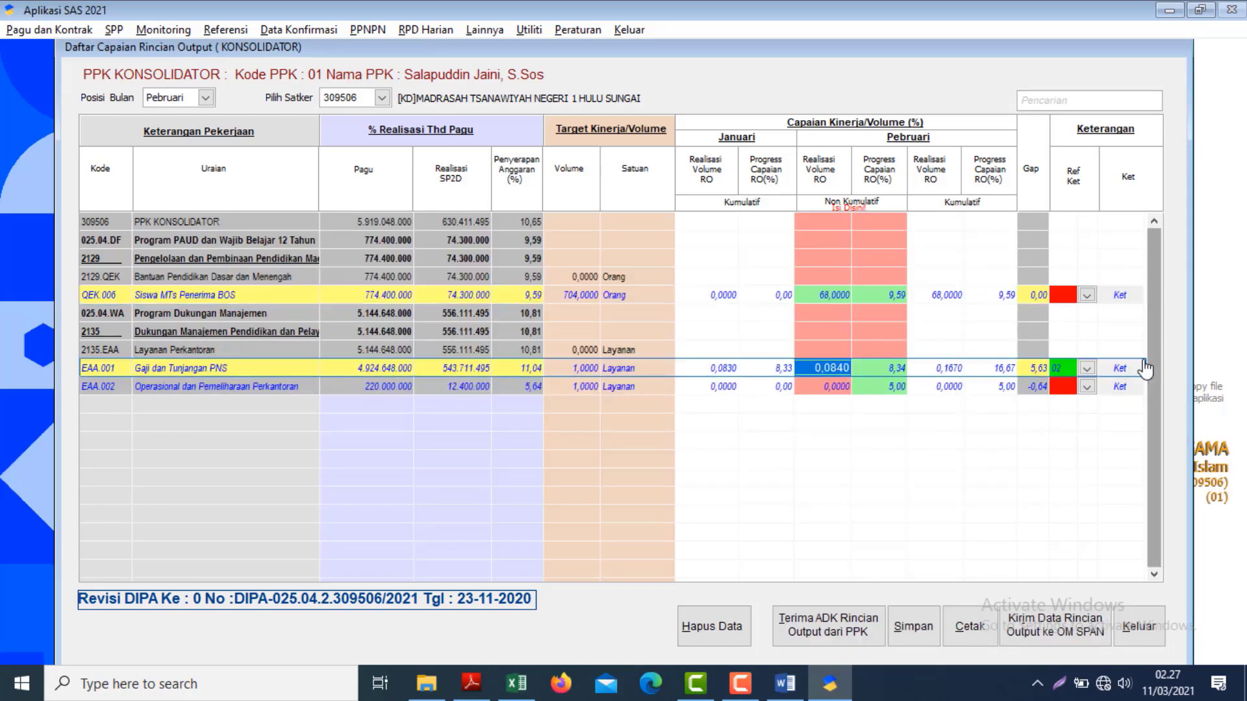
{"action": "left_click", "coordinate": [1120, 369]}
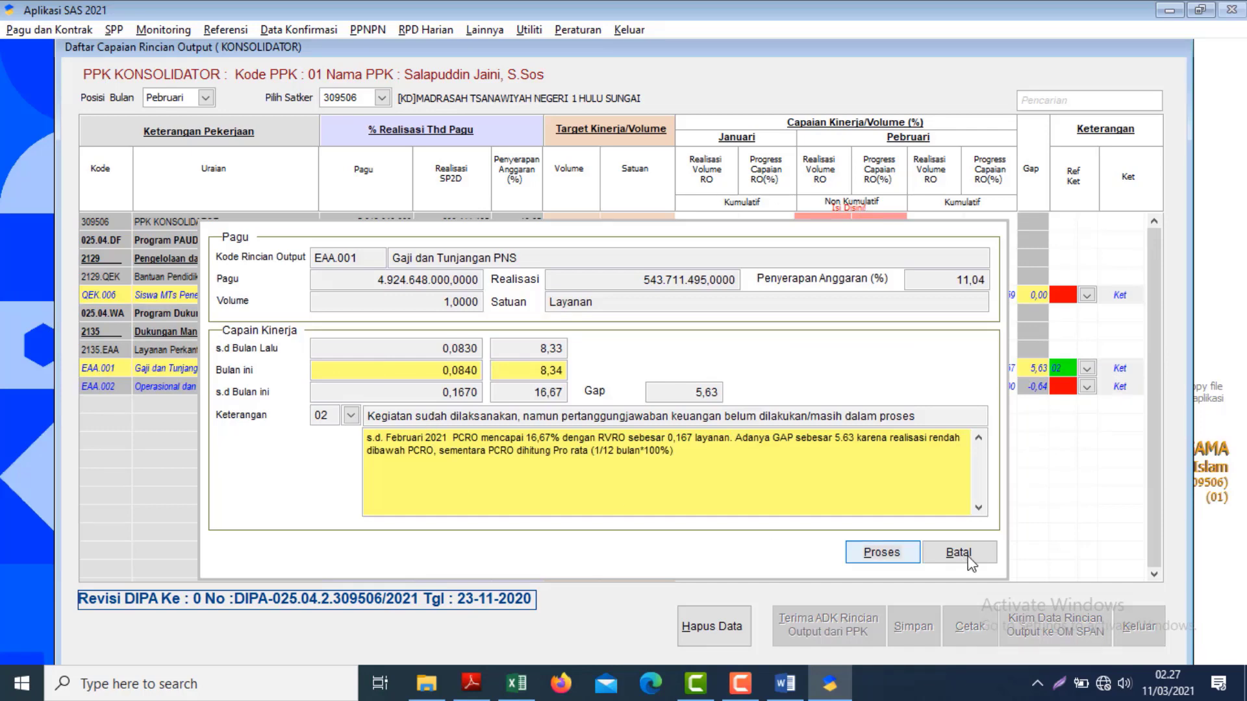
{"action": "left_click", "coordinate": [875, 555]}
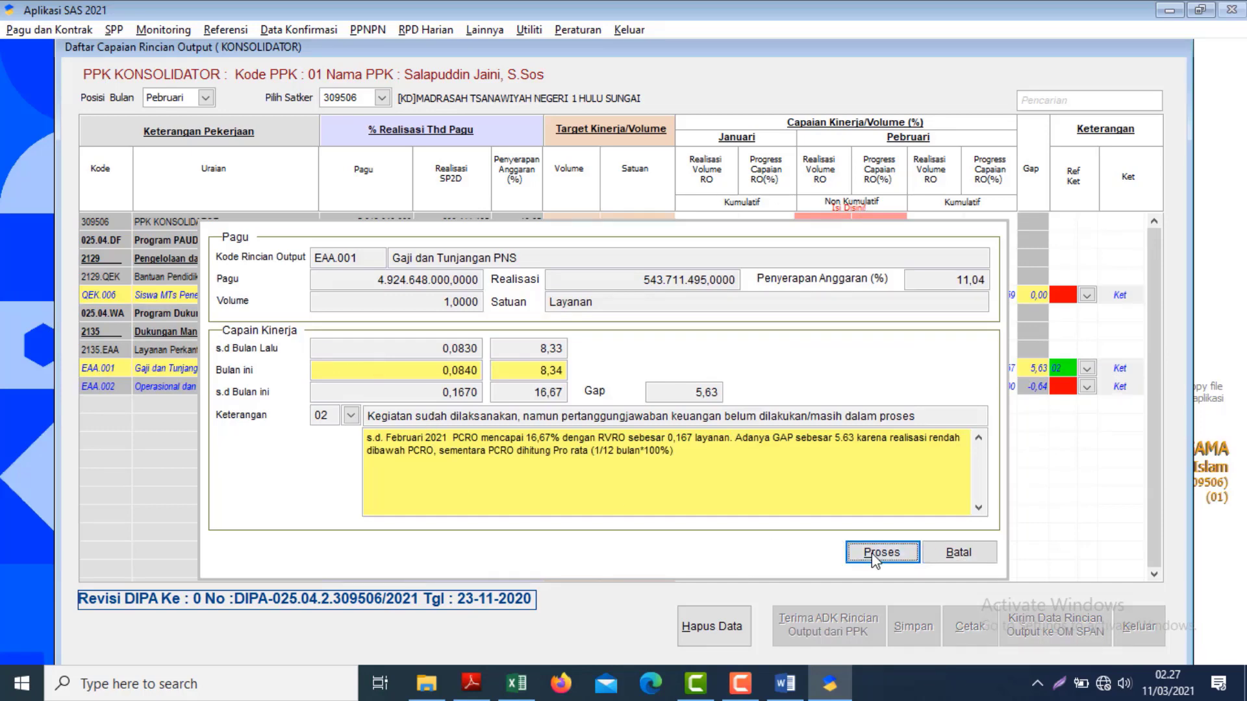
{"action": "left_click", "coordinate": [1122, 388]}
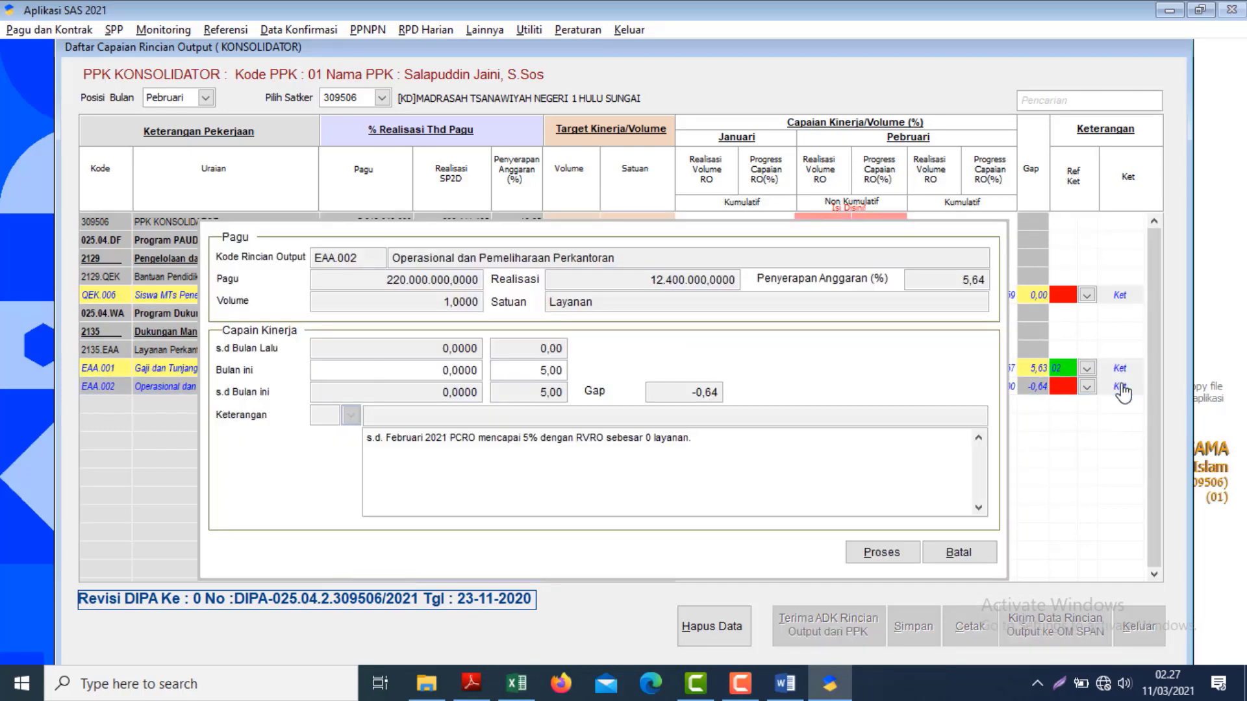
{"action": "left_click", "coordinate": [958, 553]}
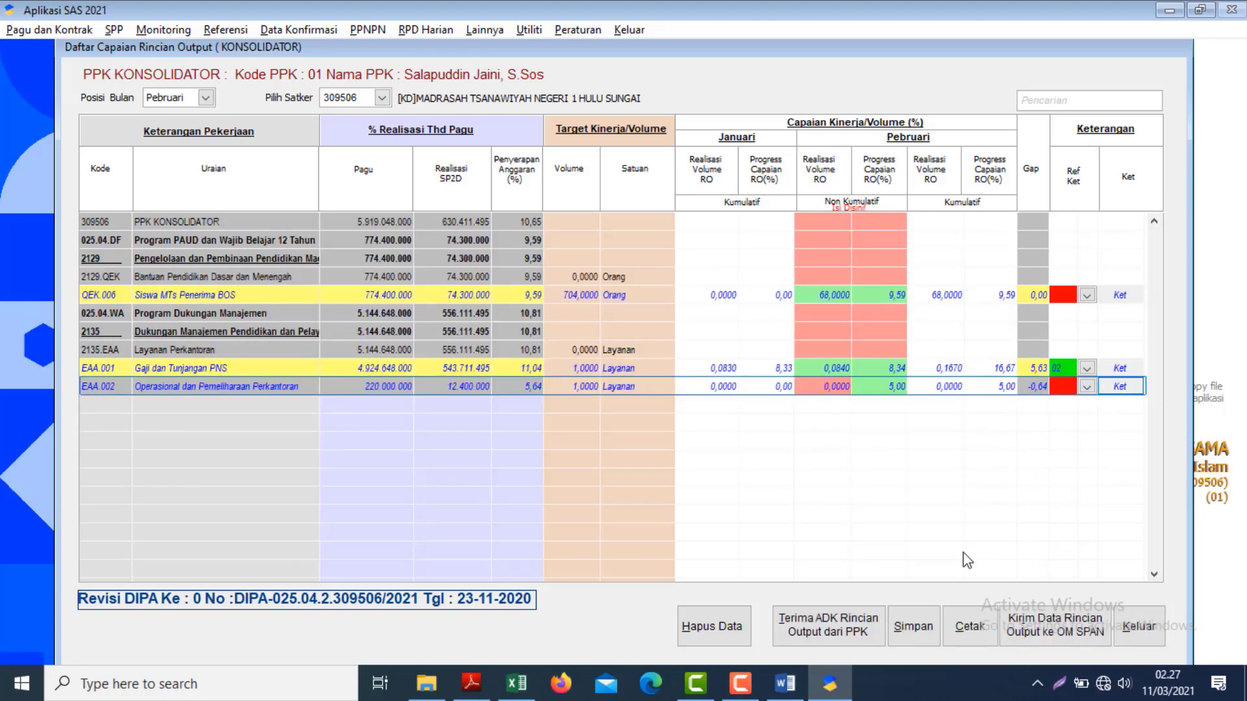
- Set the non-cumulative Pebruari progress of EAA.002 Operasional dan Pemeliharaan Perkantoran to 5,64
{"action": "left_click", "coordinate": [893, 391]}
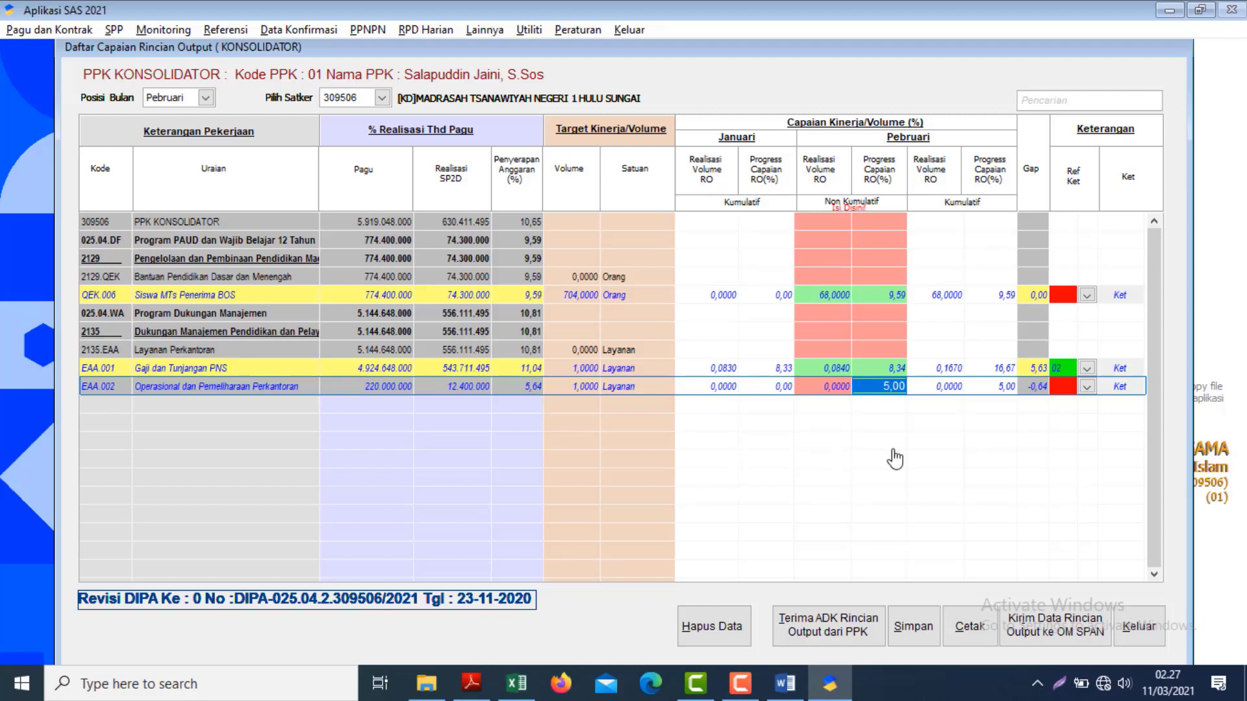
{"action": "left_click_drag", "start_coordinate": [895, 386], "coordinate": [915, 390]}
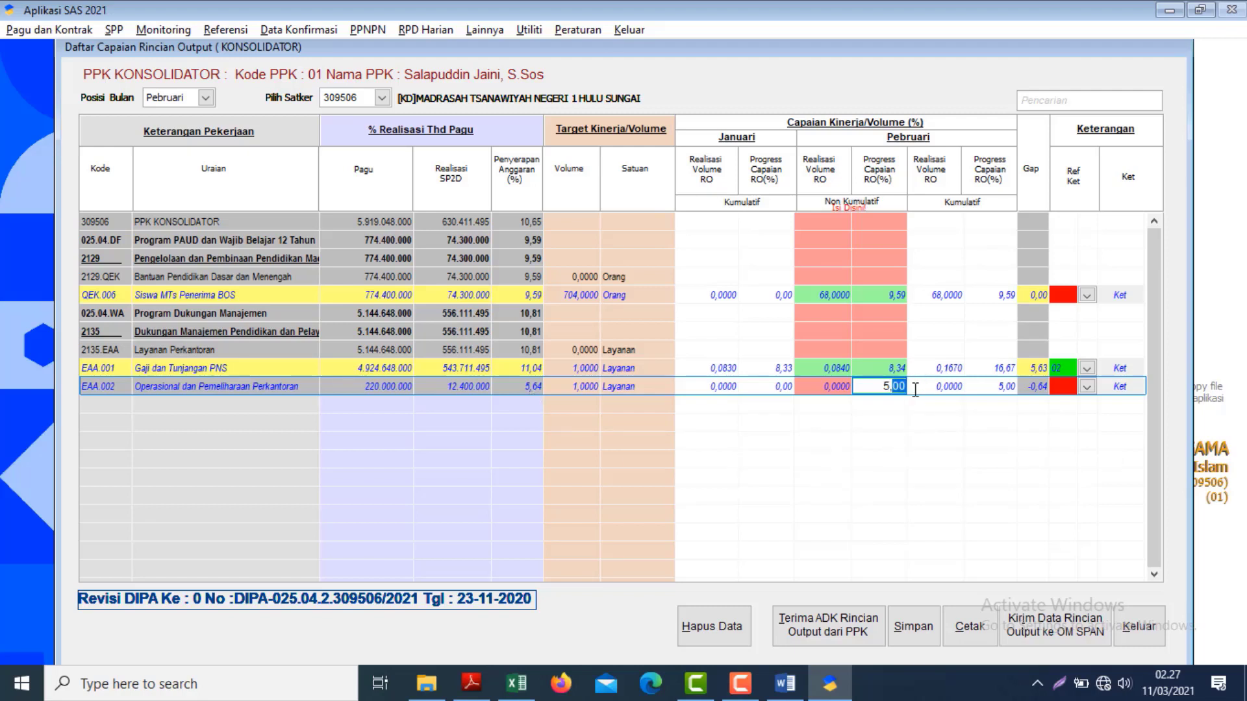
{"action": "type", "text": "64"}
{"action": "key", "text": "Tab"}
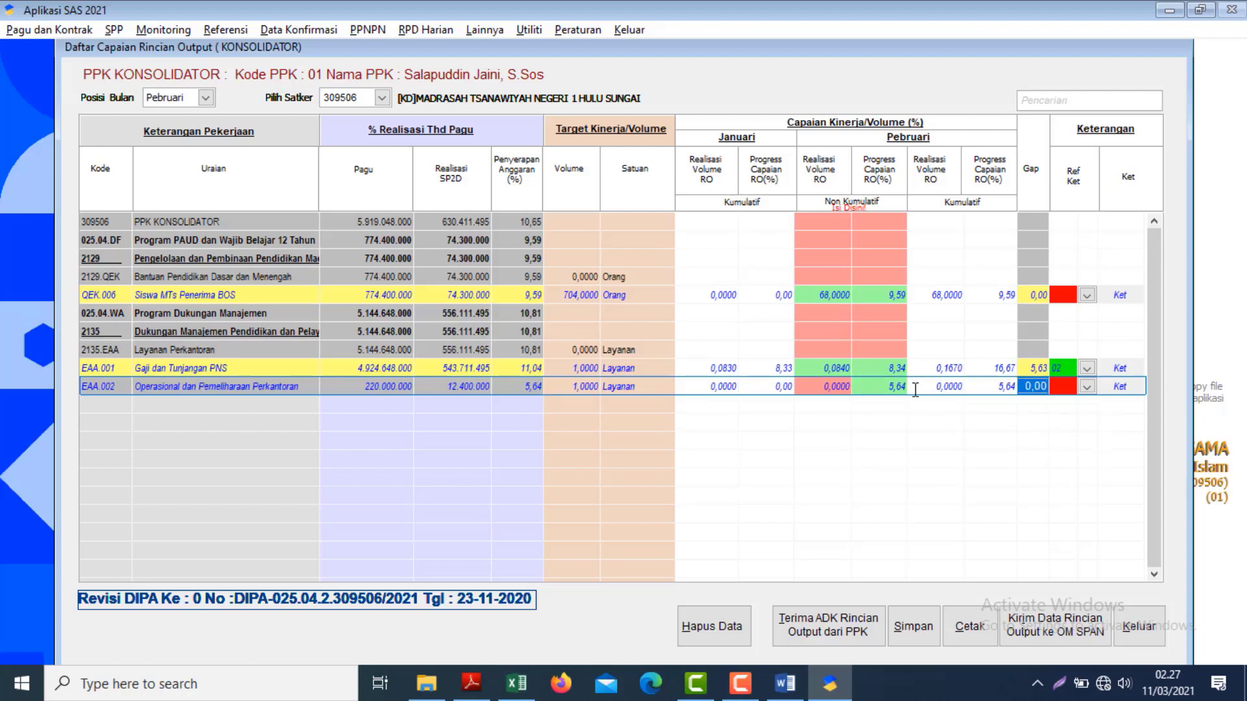
{"action": "left_click", "coordinate": [779, 389]}
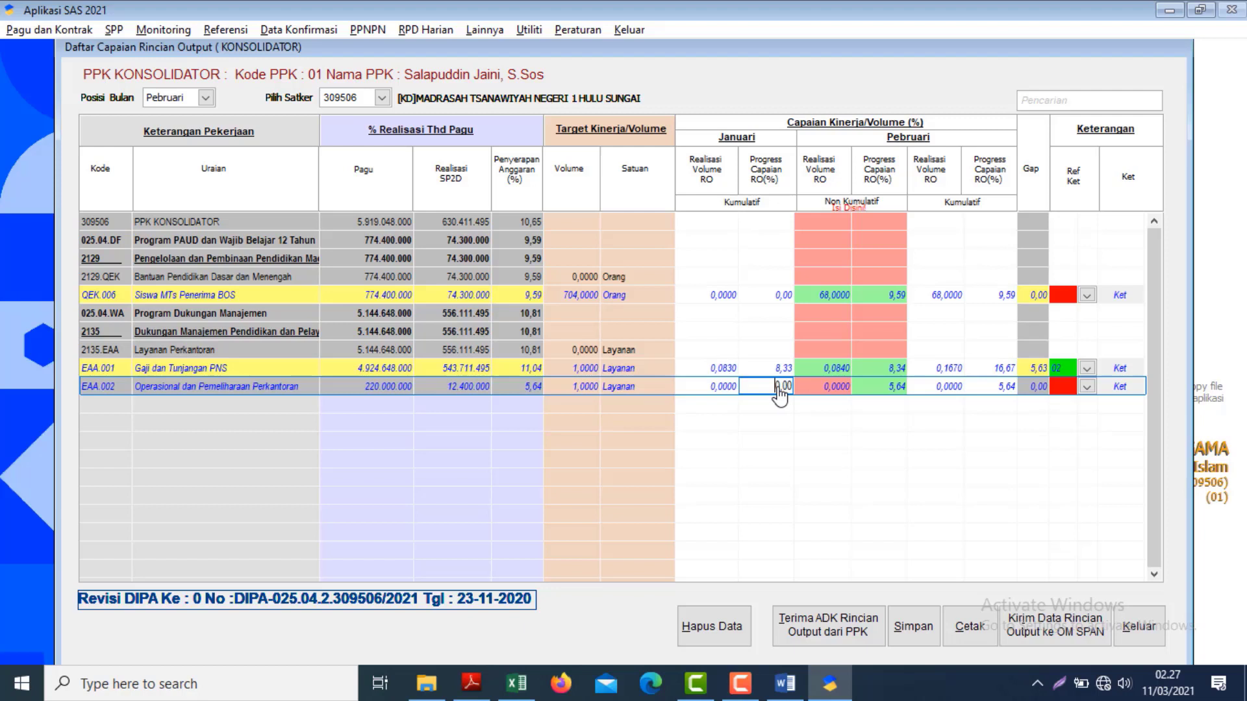
{"action": "left_click", "coordinate": [830, 389]}
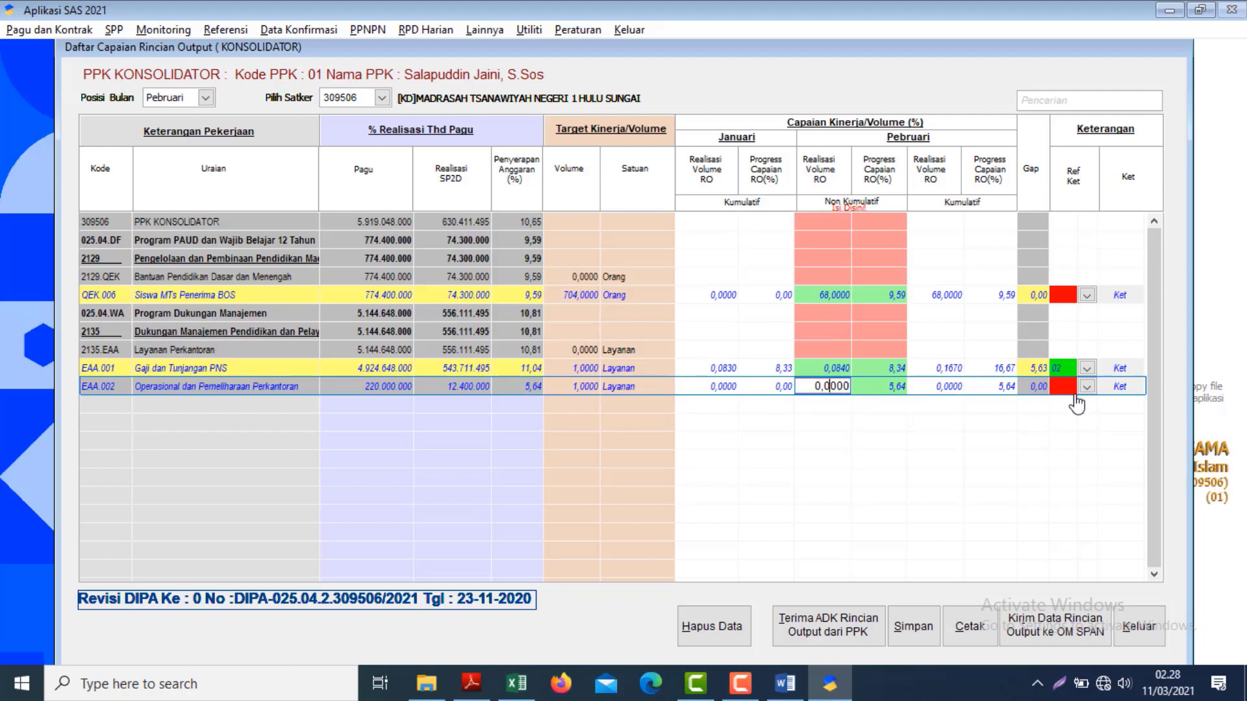
- Process the EAA.002 note entry as it stands and save the Pebruari achievement data
{"action": "left_click", "coordinate": [1116, 390]}
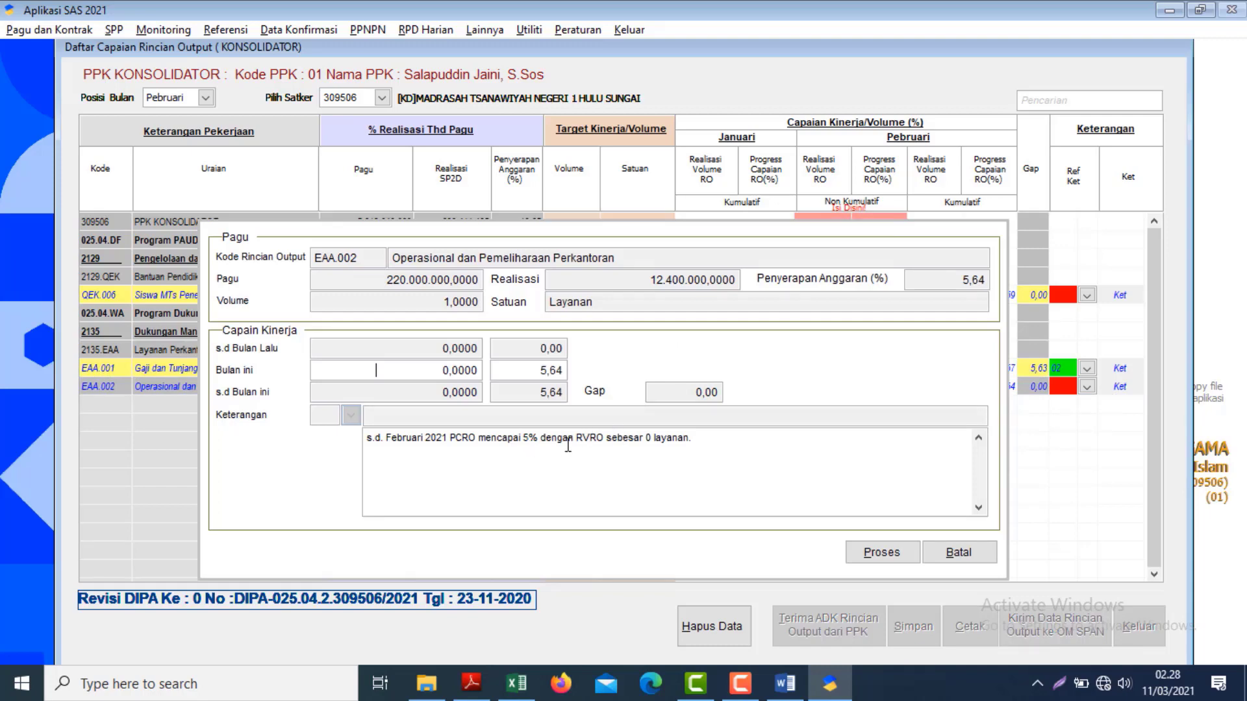
{"action": "left_click", "coordinate": [880, 552]}
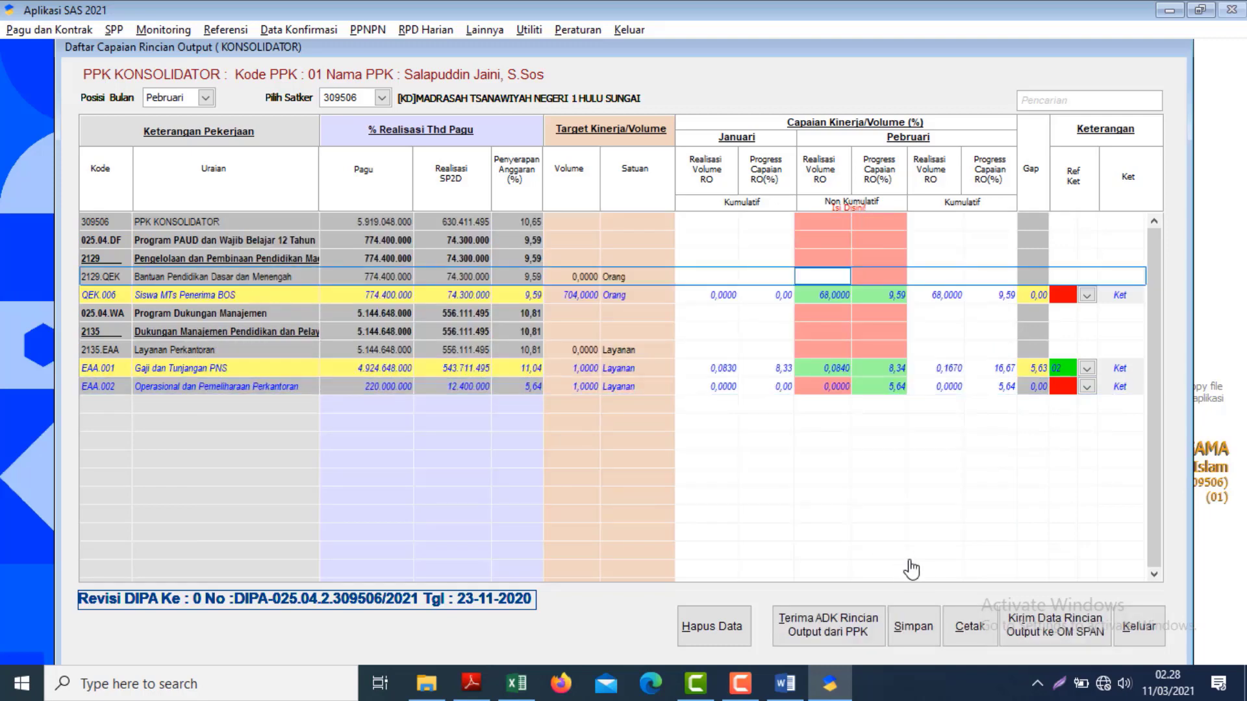
{"action": "left_click", "coordinate": [924, 631]}
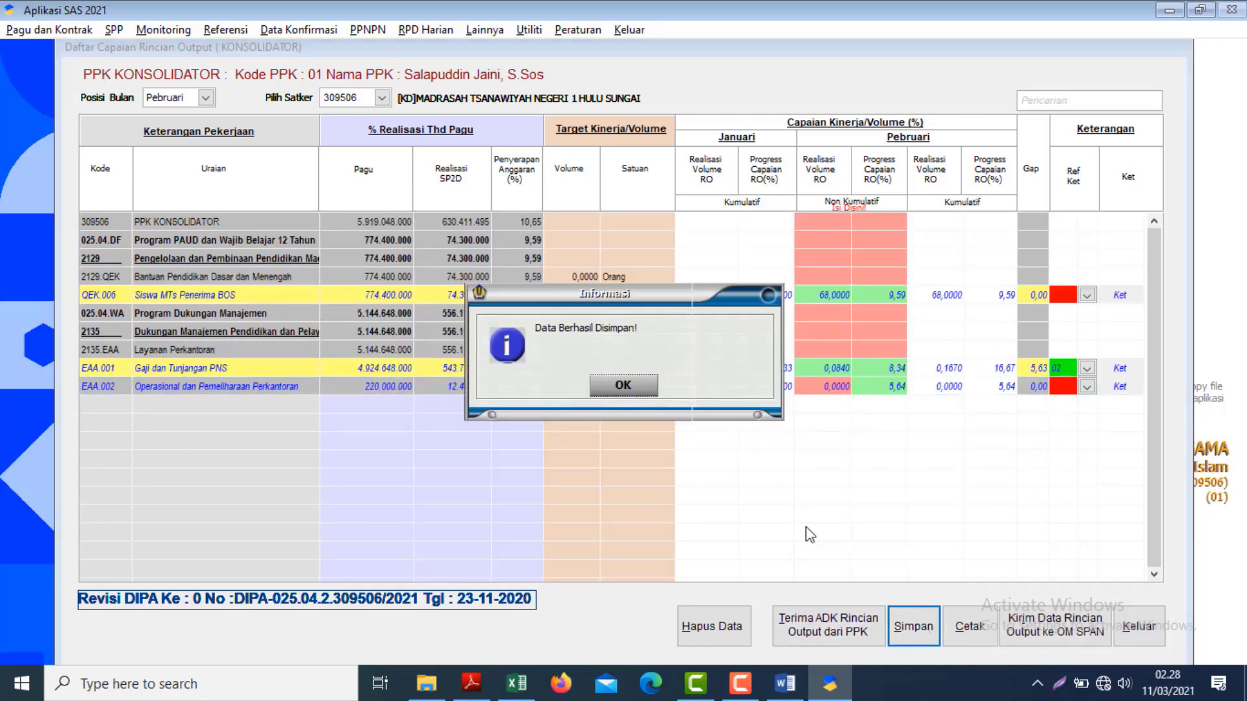
{"action": "left_click", "coordinate": [626, 386]}
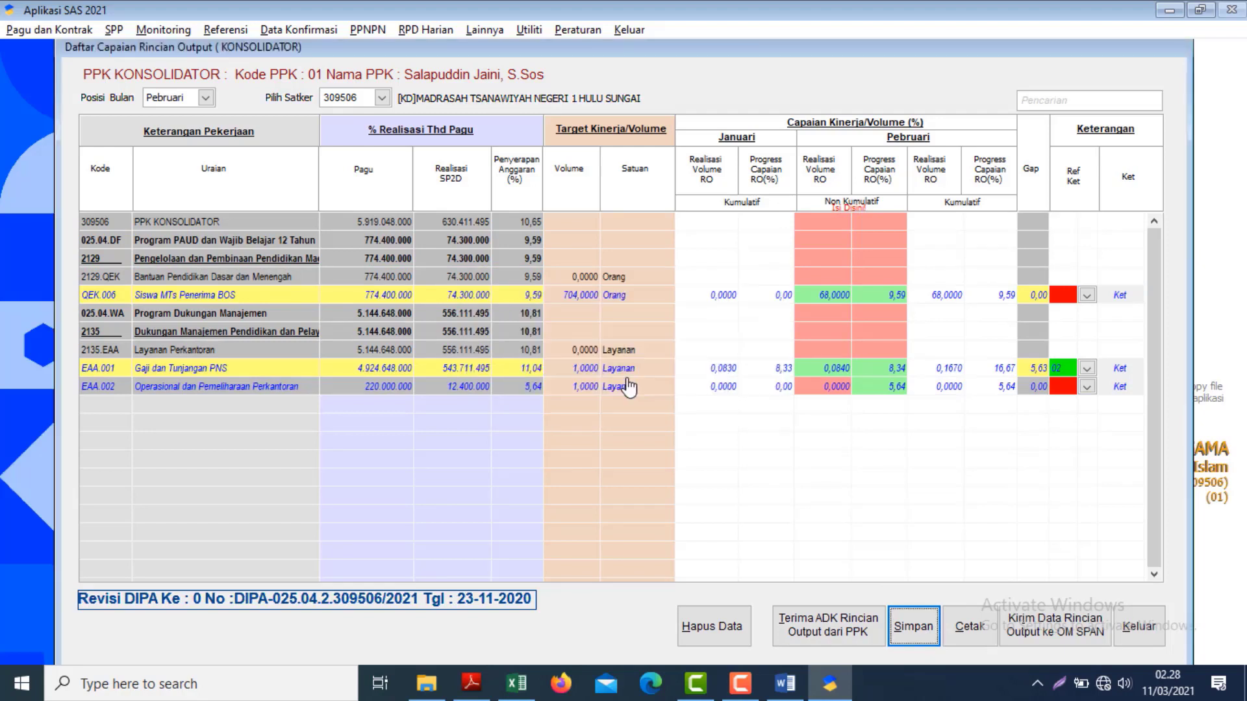
- Export the Pebruari output data for OM SPAN to the C:\APLIKASISAS2021 folder and close the achievement list
{"action": "left_click", "coordinate": [1059, 641]}
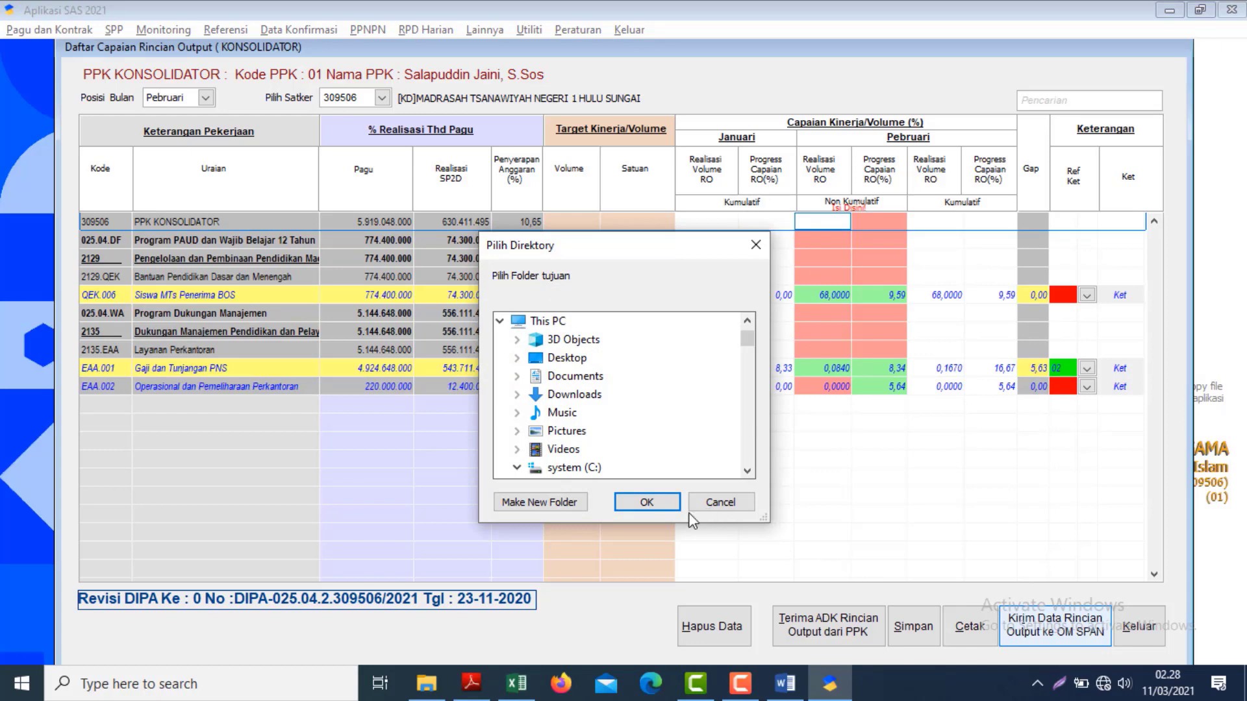
{"action": "left_click", "coordinate": [646, 502]}
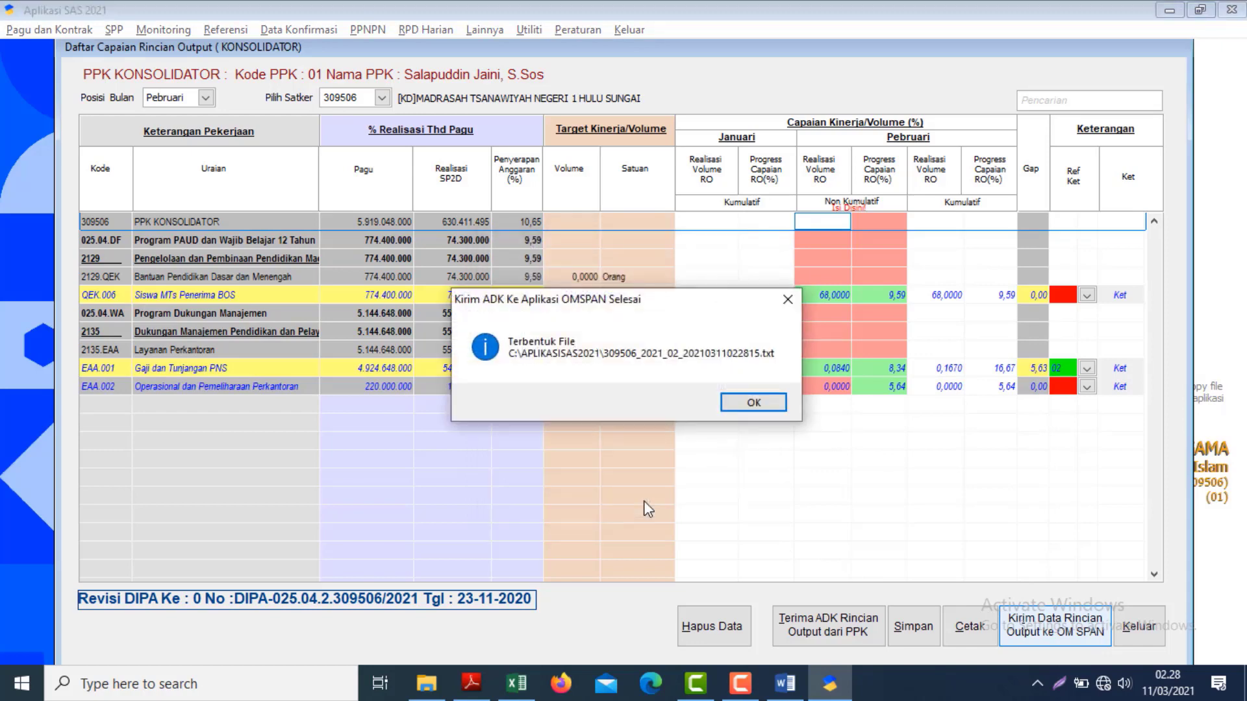
{"action": "left_click", "coordinate": [755, 403]}
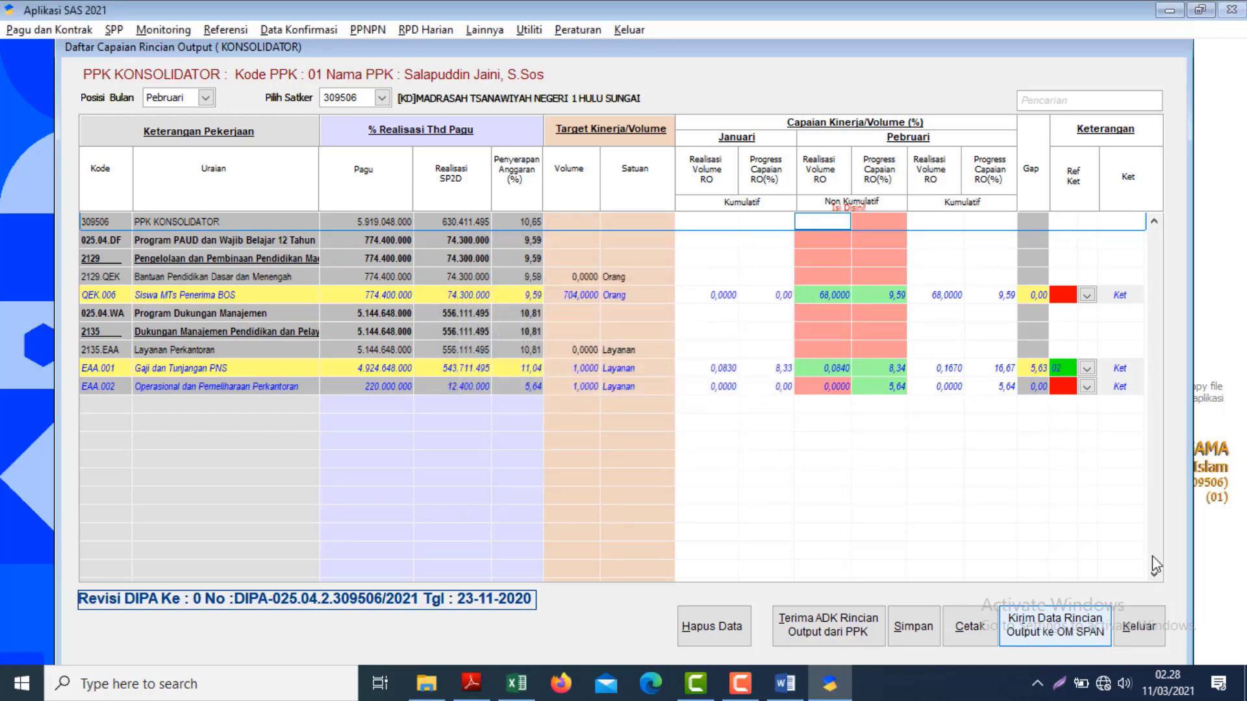
{"action": "left_click", "coordinate": [1138, 626]}
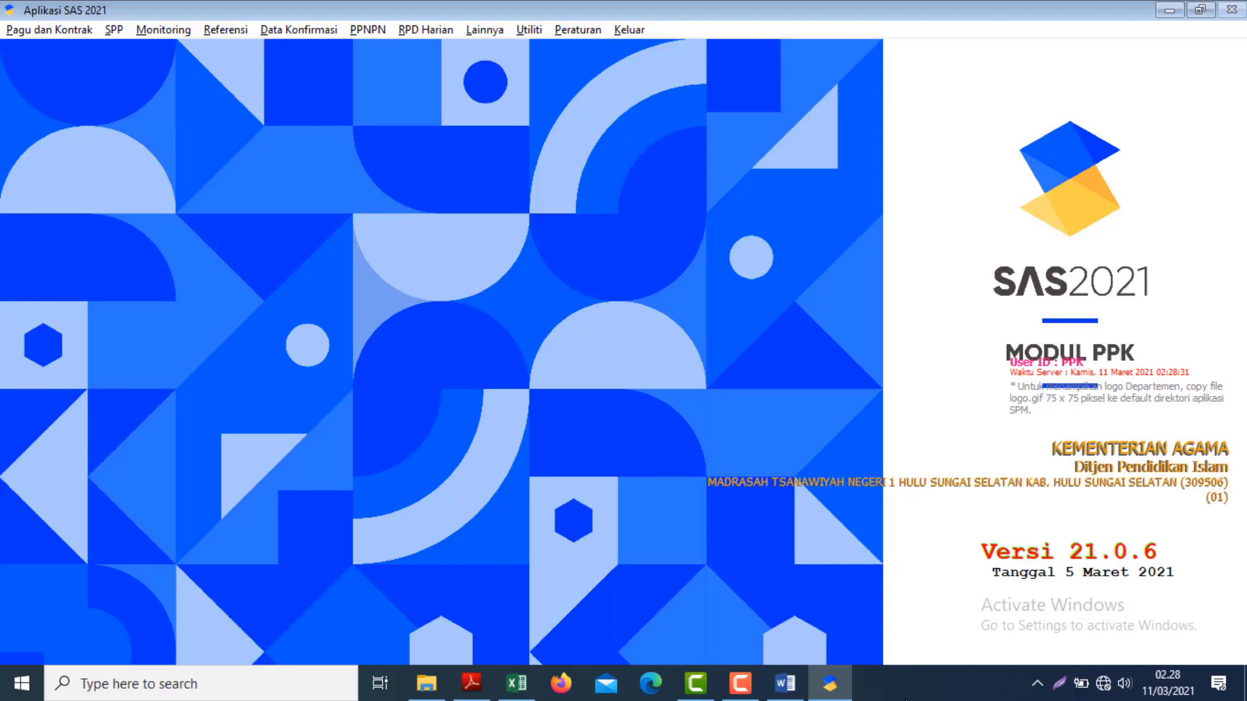
- Connect the computer to the AndroidAP Wi-Fi network and launch Firefox
{"action": "left_click", "coordinate": [1102, 685]}
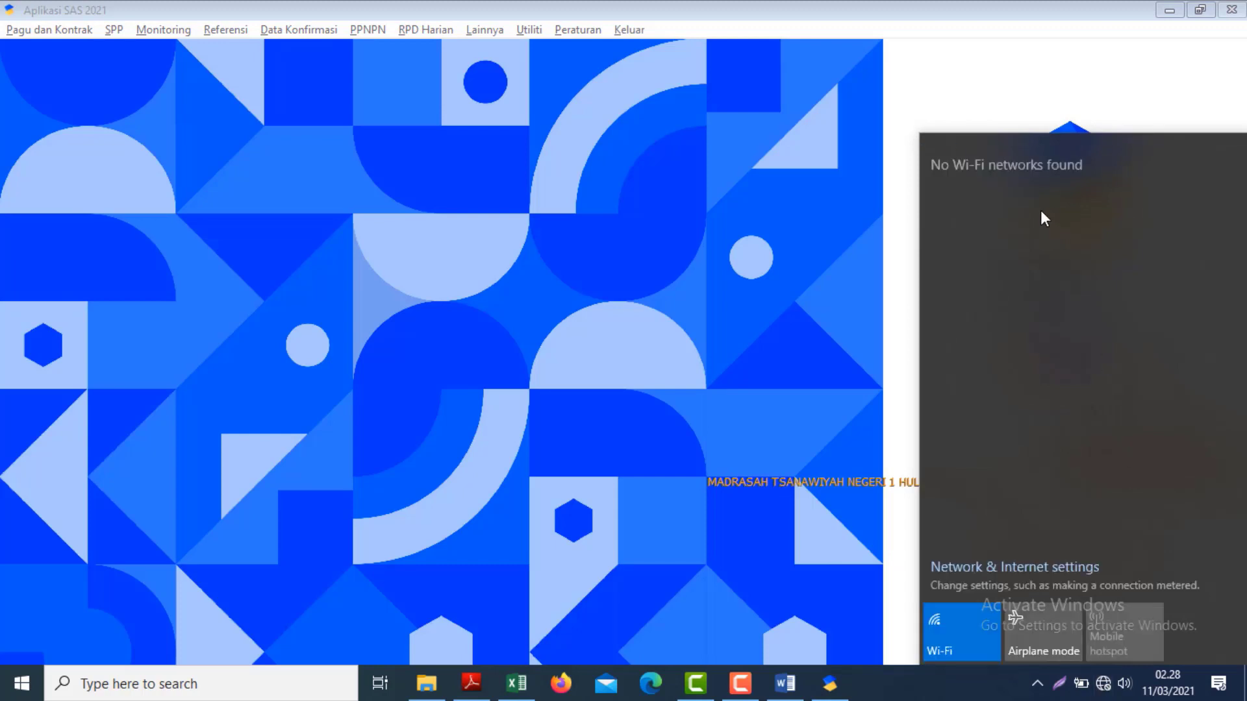
{"action": "left_click", "coordinate": [635, 315]}
{"action": "left_click", "coordinate": [1101, 684]}
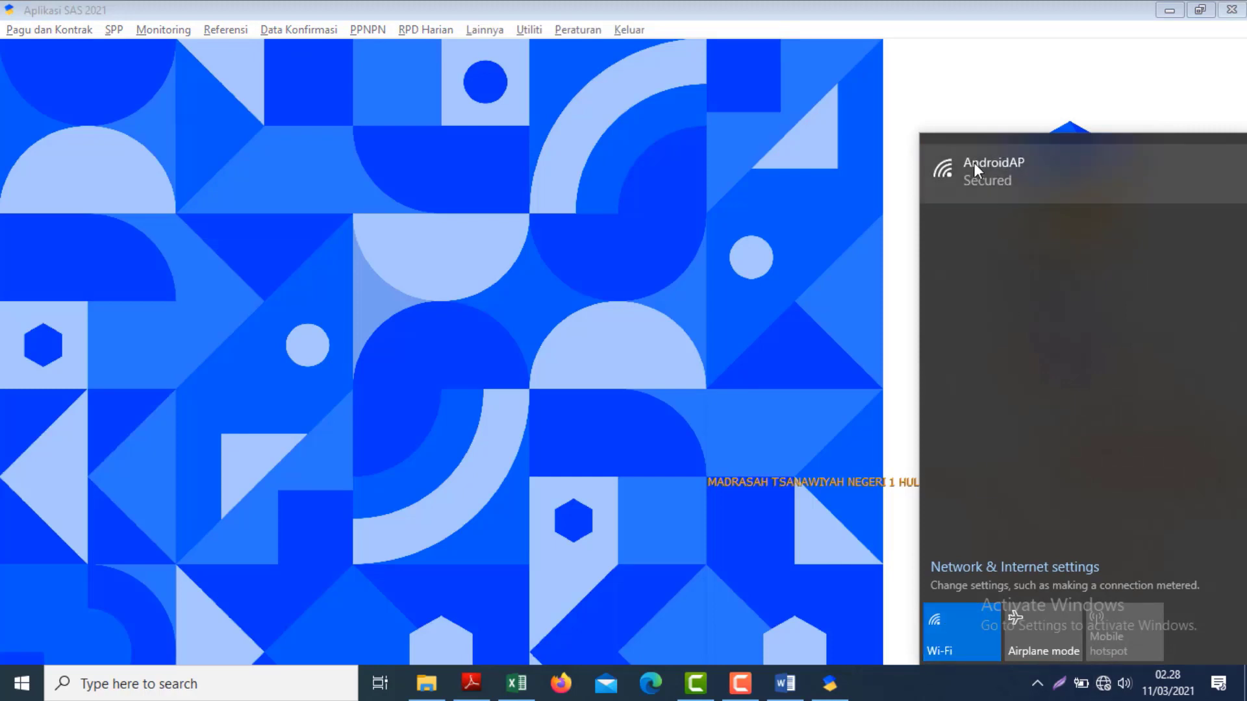
{"action": "left_click", "coordinate": [973, 162]}
{"action": "left_click", "coordinate": [1150, 248]}
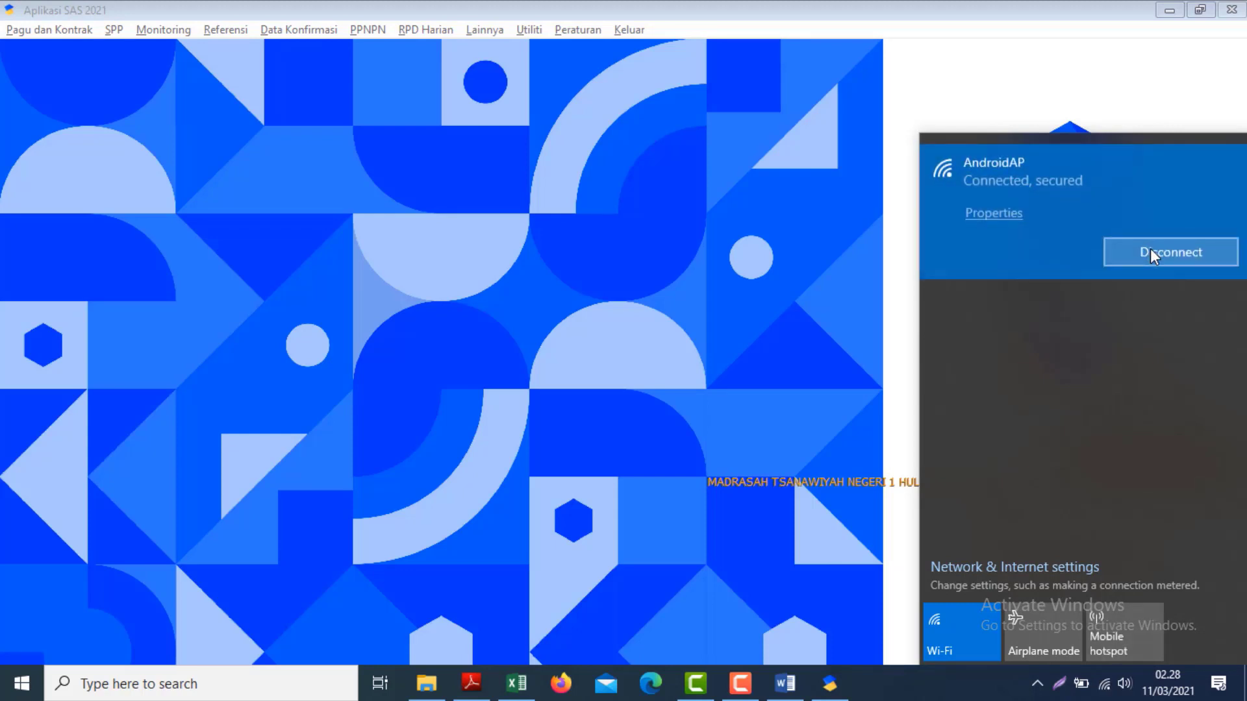
{"action": "left_click", "coordinate": [572, 692]}
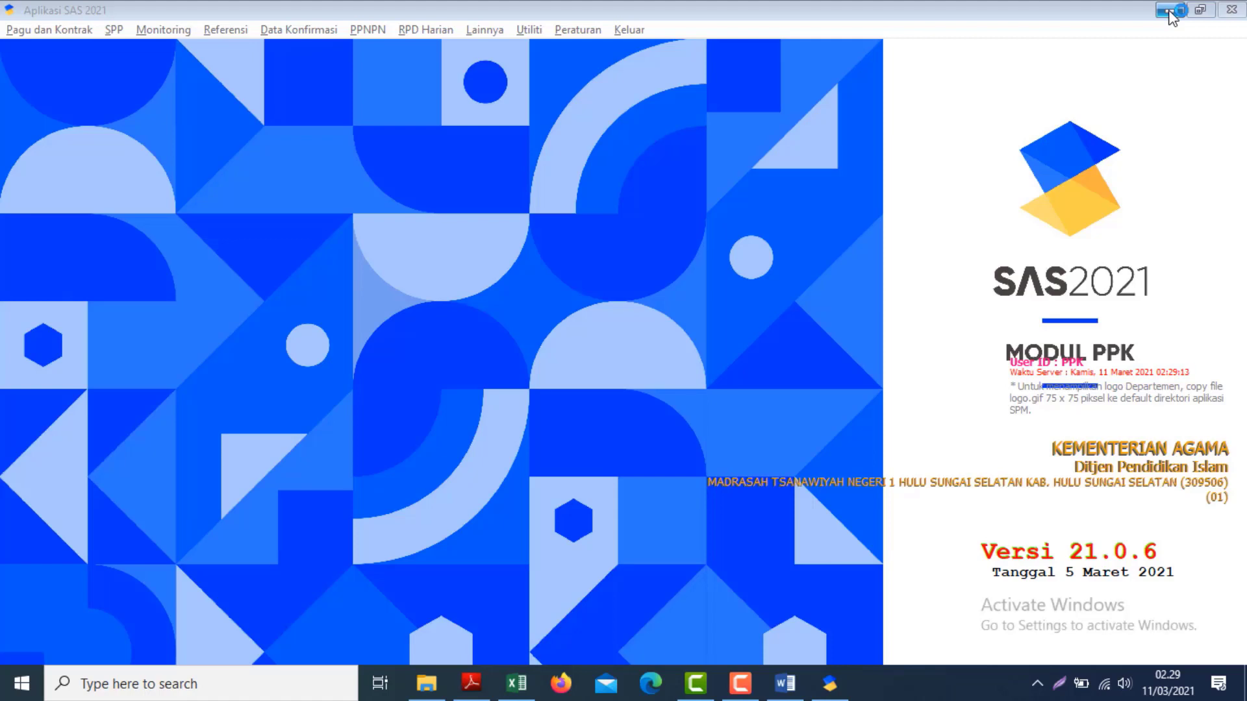
- Switch to Adobe Reader and look through the first pages of the Petunjuk Teknis Pelaporan Caput PDF guide
{"action": "left_click", "coordinate": [489, 673]}
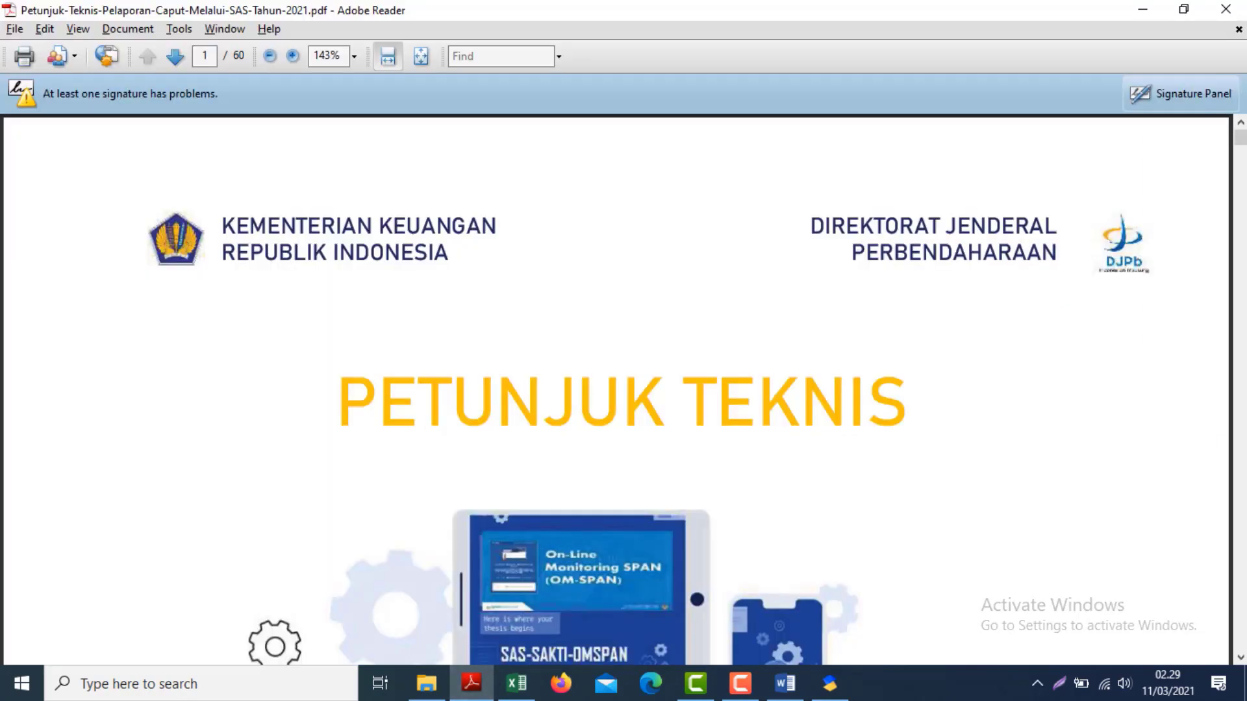
{"action": "left_click", "coordinate": [1240, 260]}
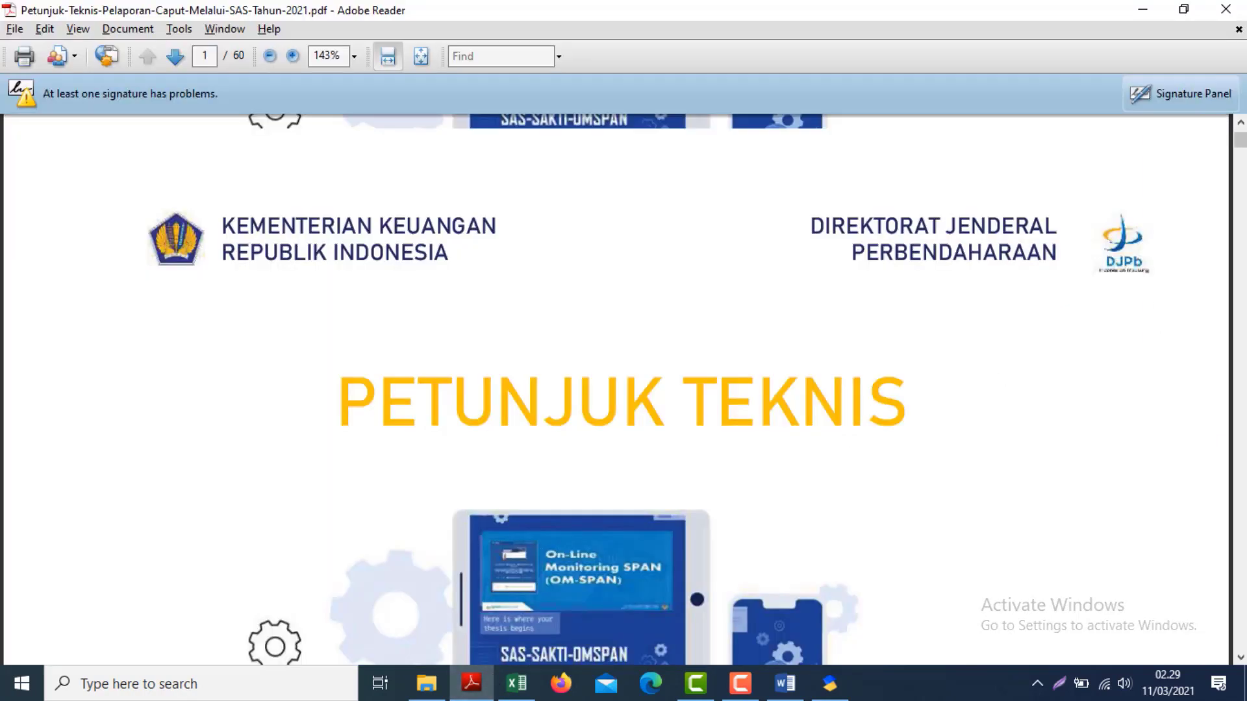
{"action": "left_click", "coordinate": [1240, 260]}
{"action": "left_click", "coordinate": [1241, 260]}
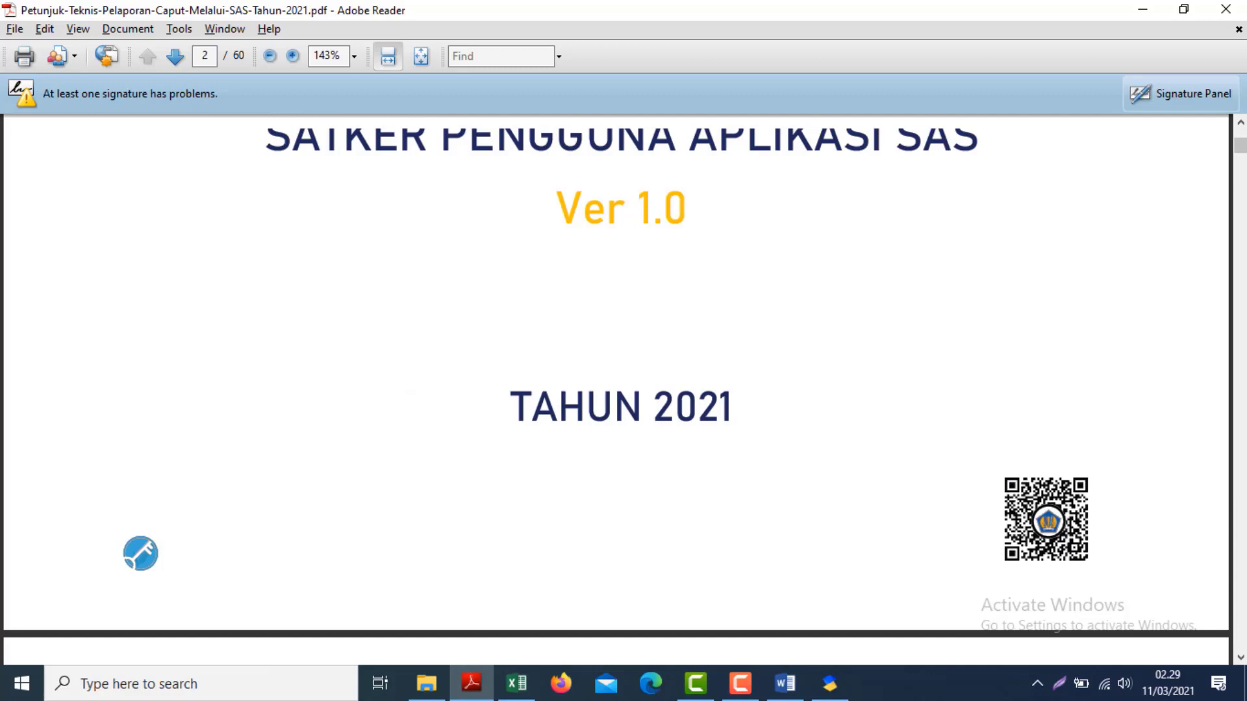
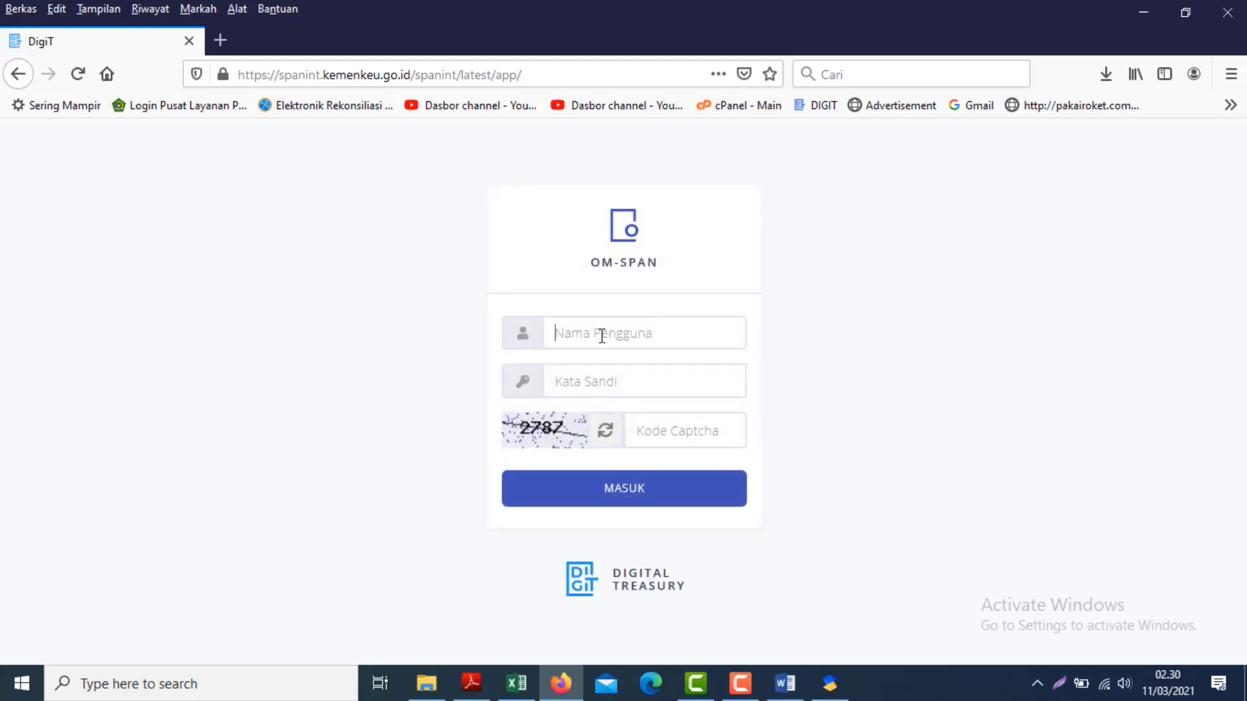
- Log in to OM-SPAN in Firefox with the work unit's saved username and password, entering the displayed captcha code
{"action": "left_click", "coordinate": [601, 335]}
{"action": "left_click", "coordinate": [601, 336]}
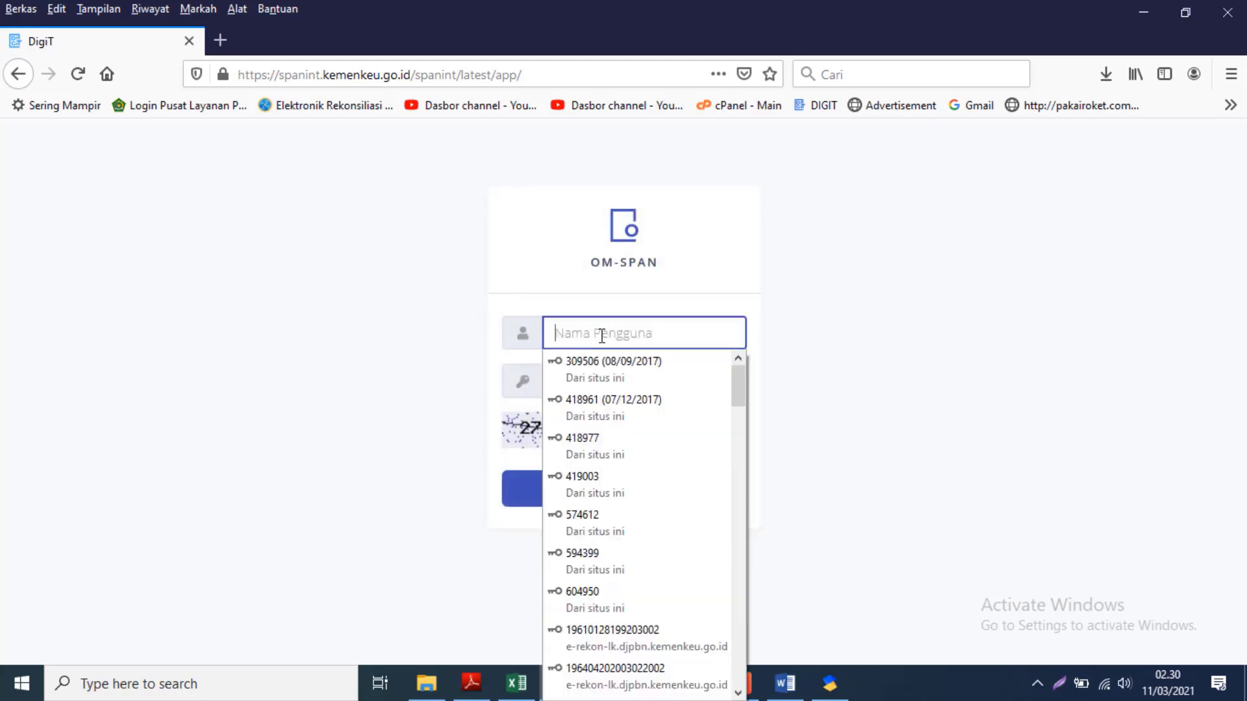
{"action": "left_click", "coordinate": [578, 369]}
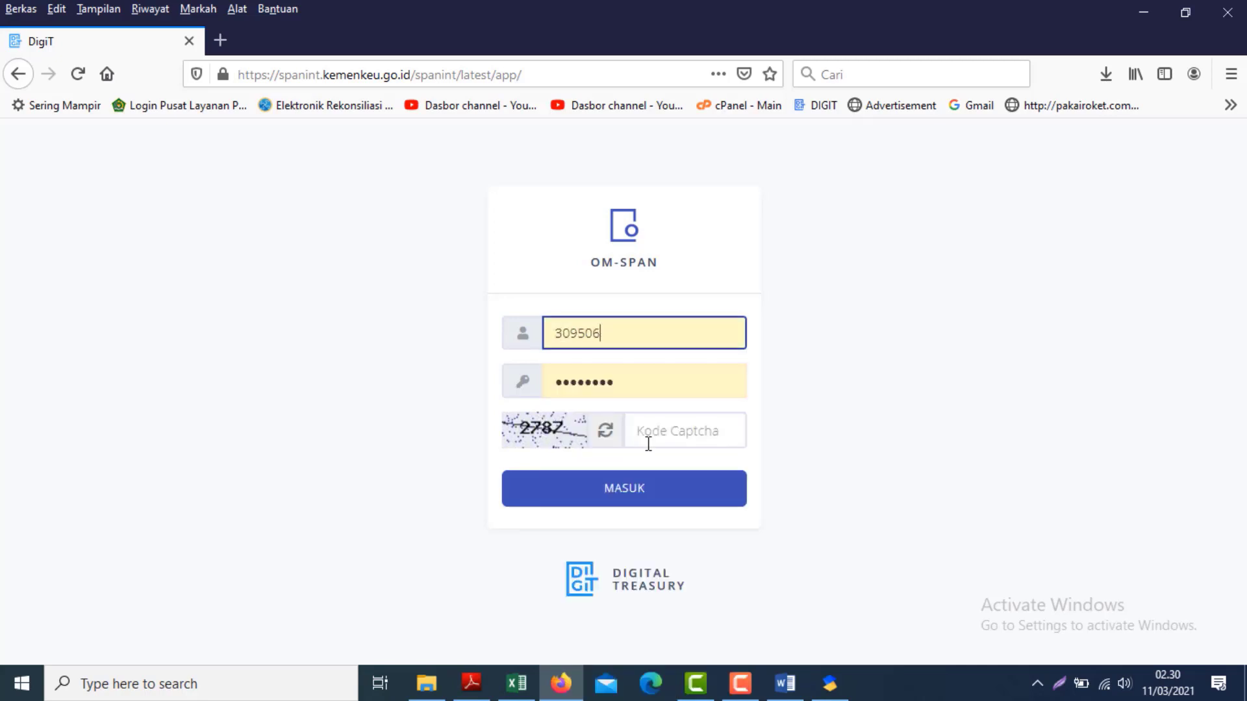
{"action": "left_click", "coordinate": [653, 438]}
{"action": "type", "text": "2787"}
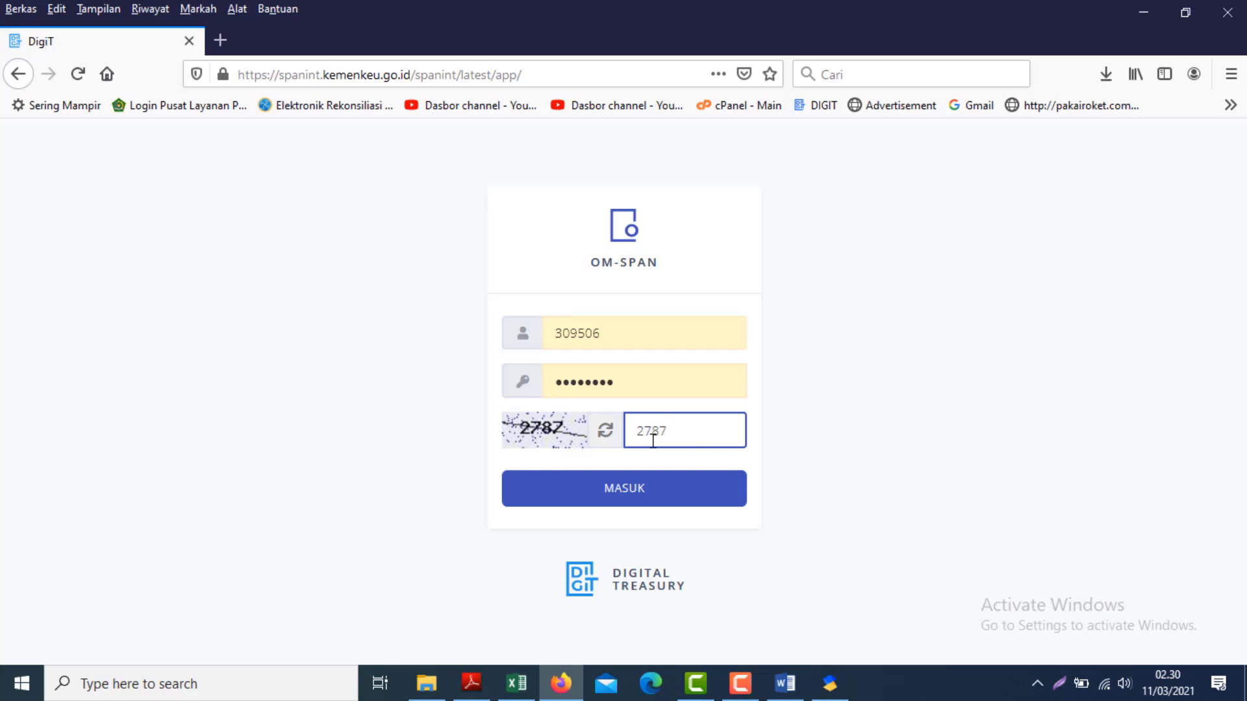
{"action": "left_click", "coordinate": [641, 498]}
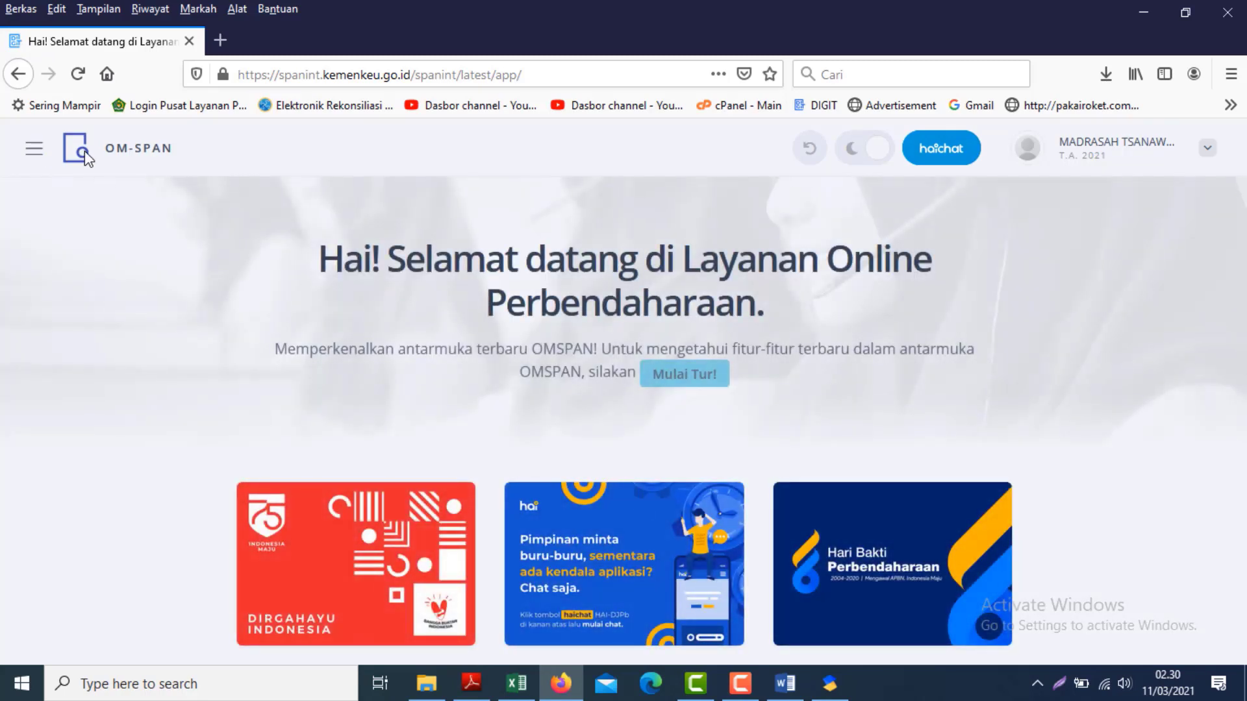
- Switch from OM-SPAN to the MONEVPA module
{"action": "left_click", "coordinate": [30, 151]}
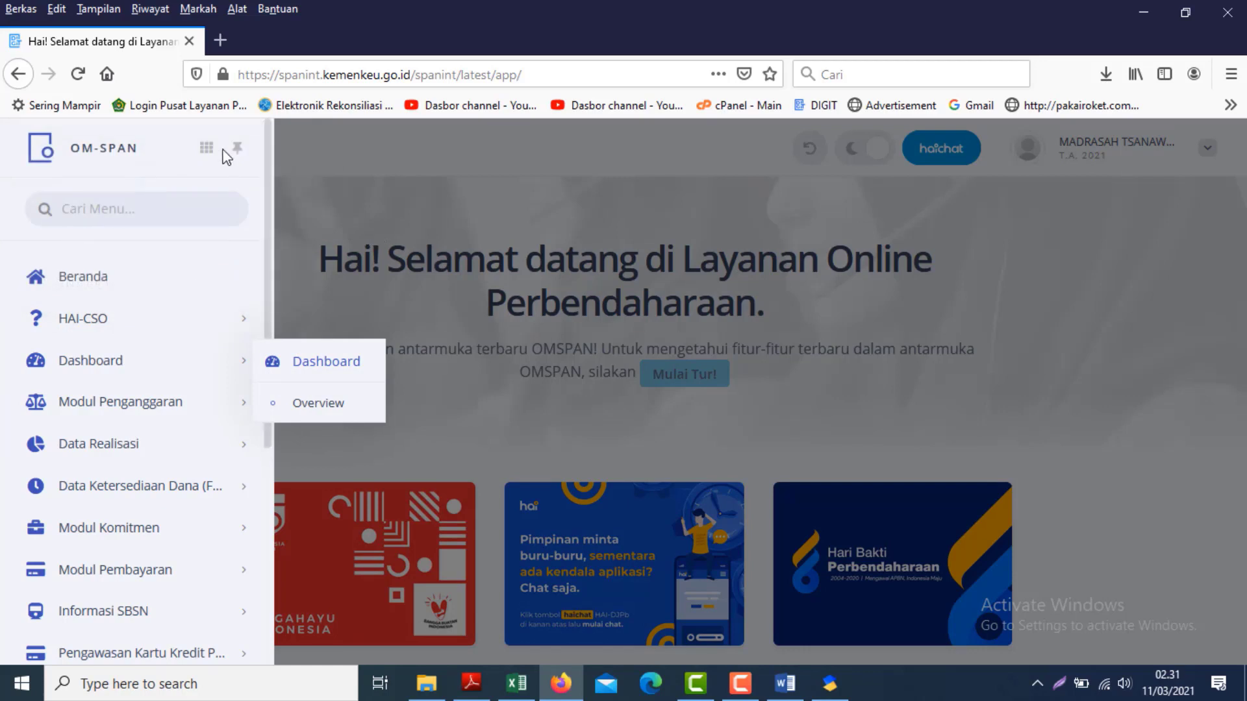
{"action": "mouse_move", "coordinate": [208, 148]}
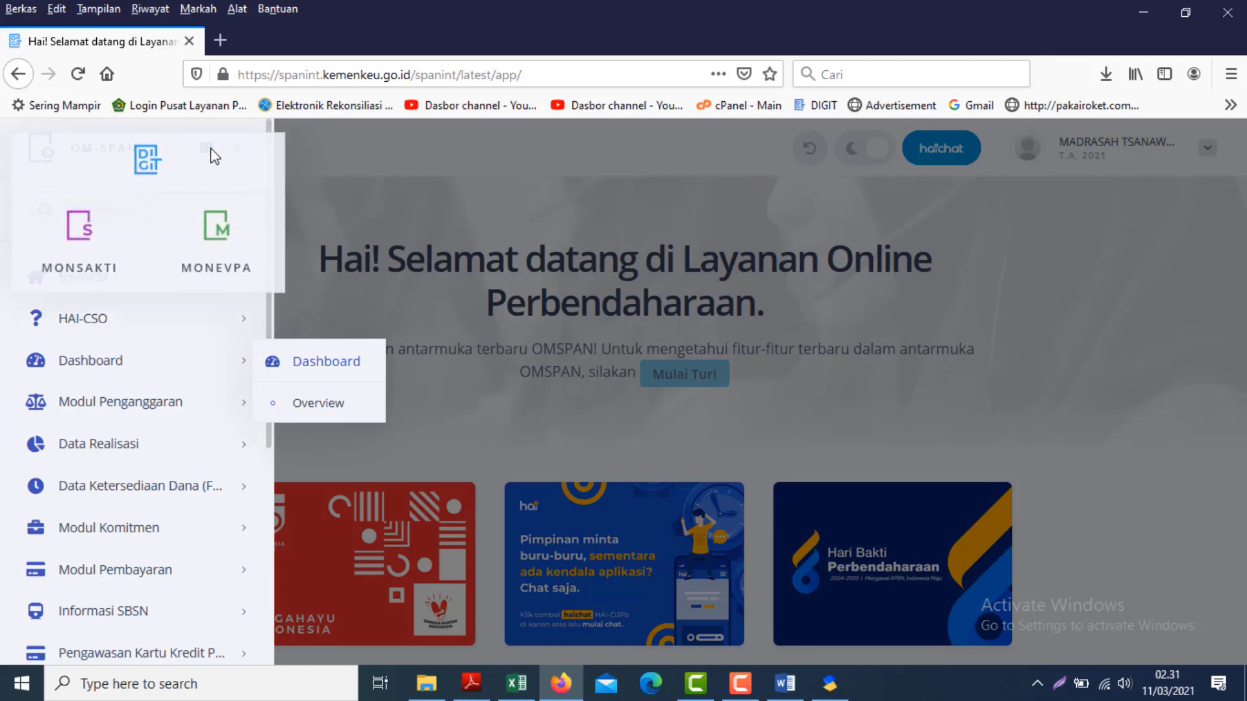
{"action": "left_click", "coordinate": [230, 244]}
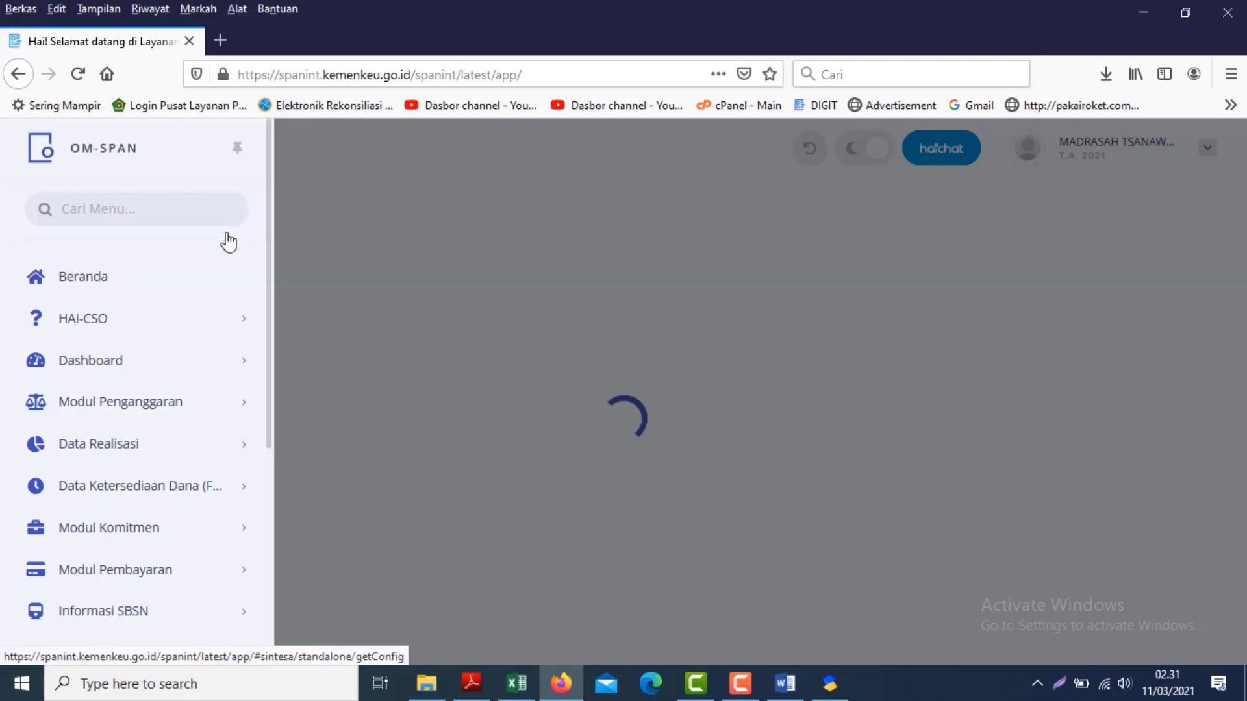
{"action": "left_click", "coordinate": [691, 403]}
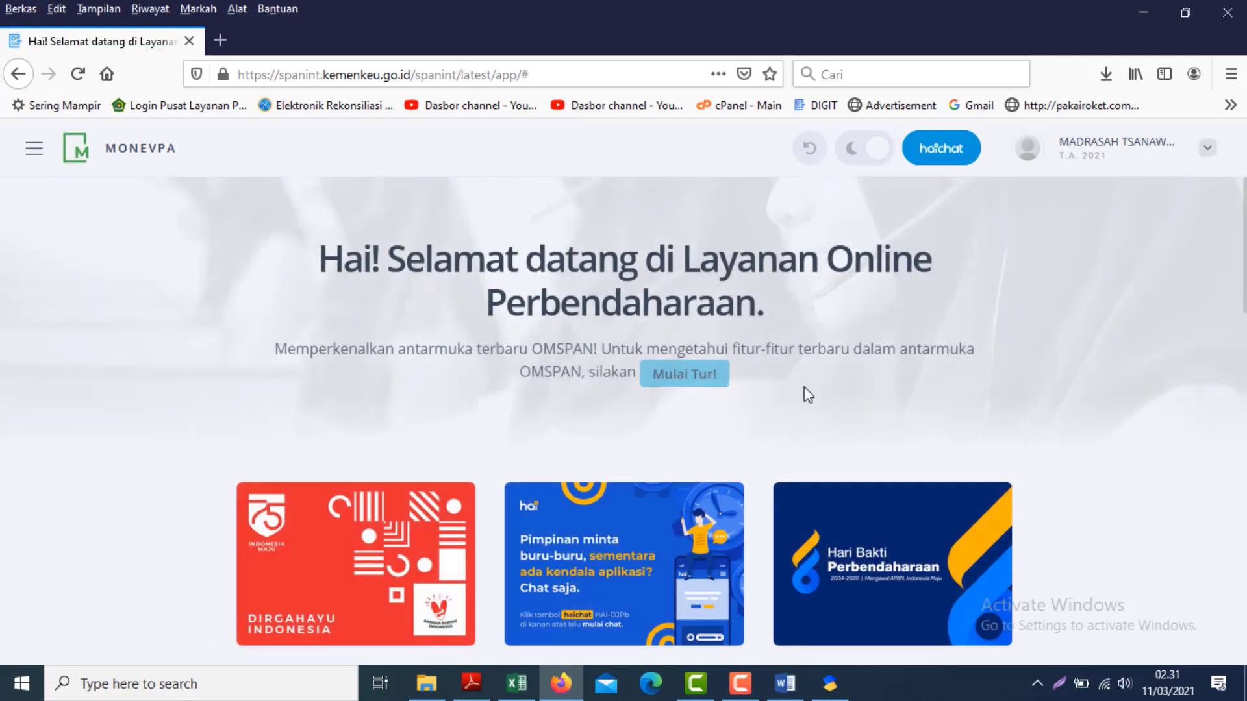
- Open the Upload ADK SAS (Bagi Pengguna SAS) page for Konfirmasi Capaian Output
{"action": "scroll", "coordinate": [359, 217], "scroll_direction": "down", "scroll_amount": 2}
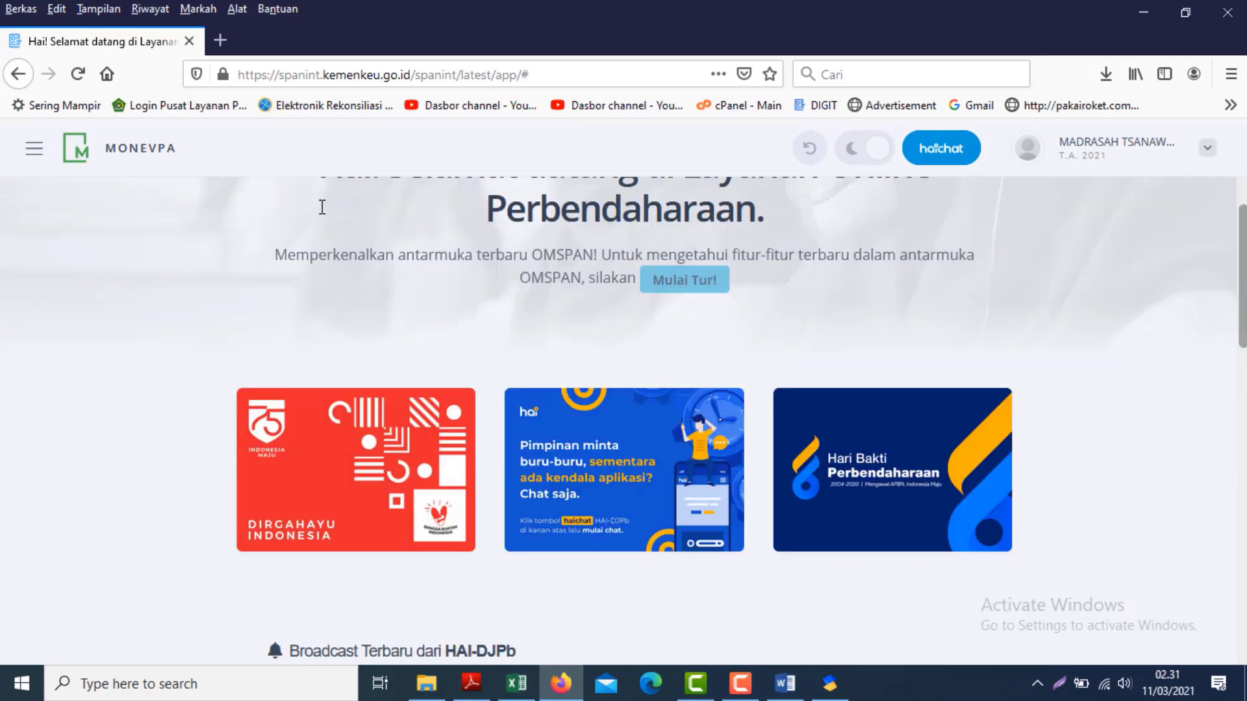
{"action": "left_click", "coordinate": [34, 151]}
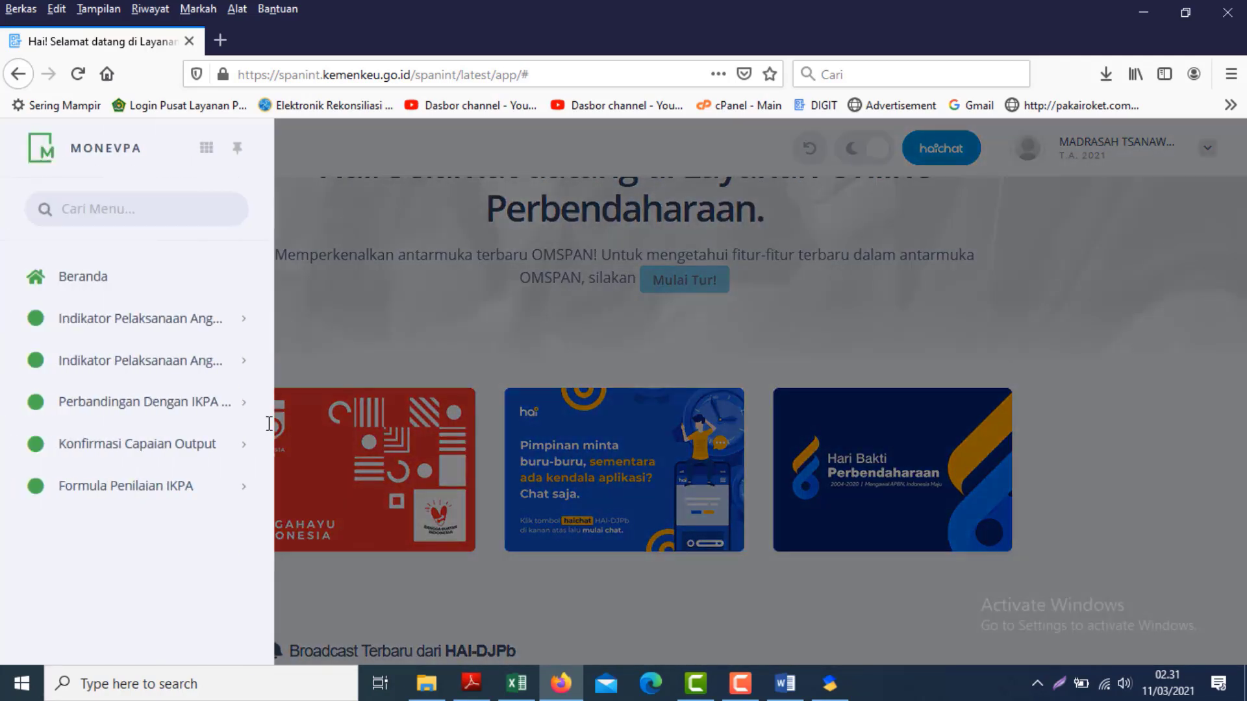
{"action": "mouse_move", "coordinate": [236, 459]}
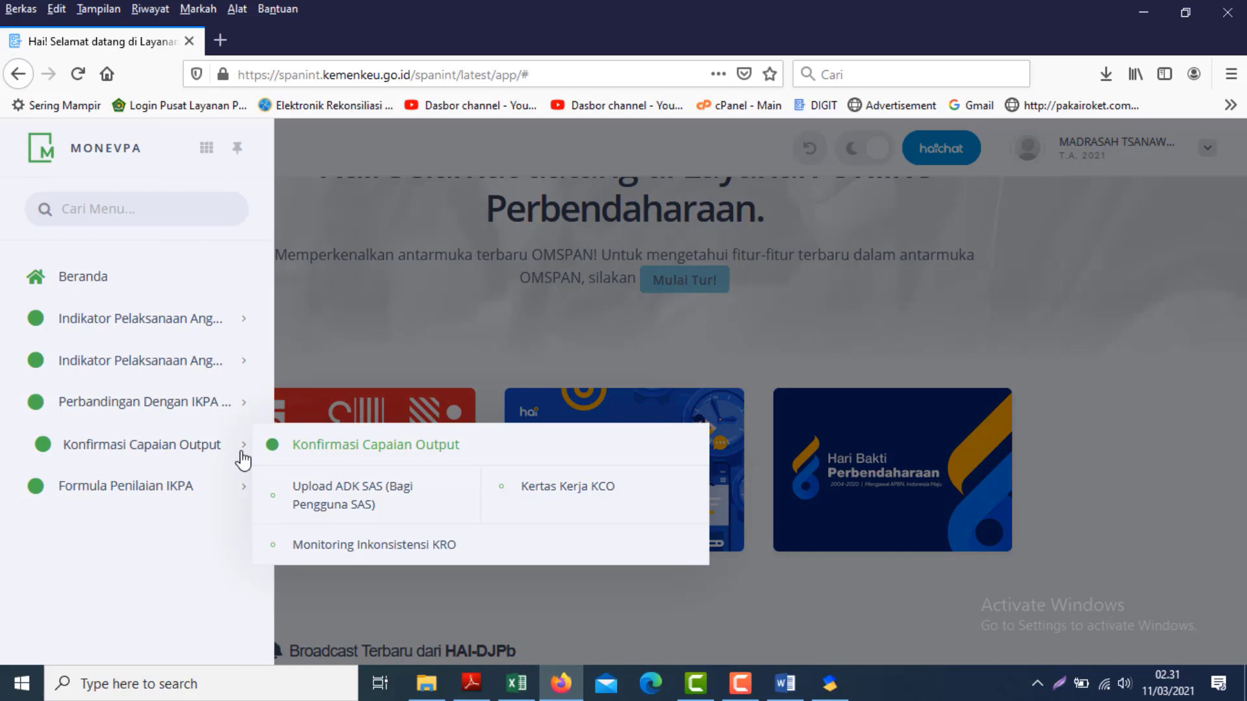
{"action": "left_click", "coordinate": [355, 504]}
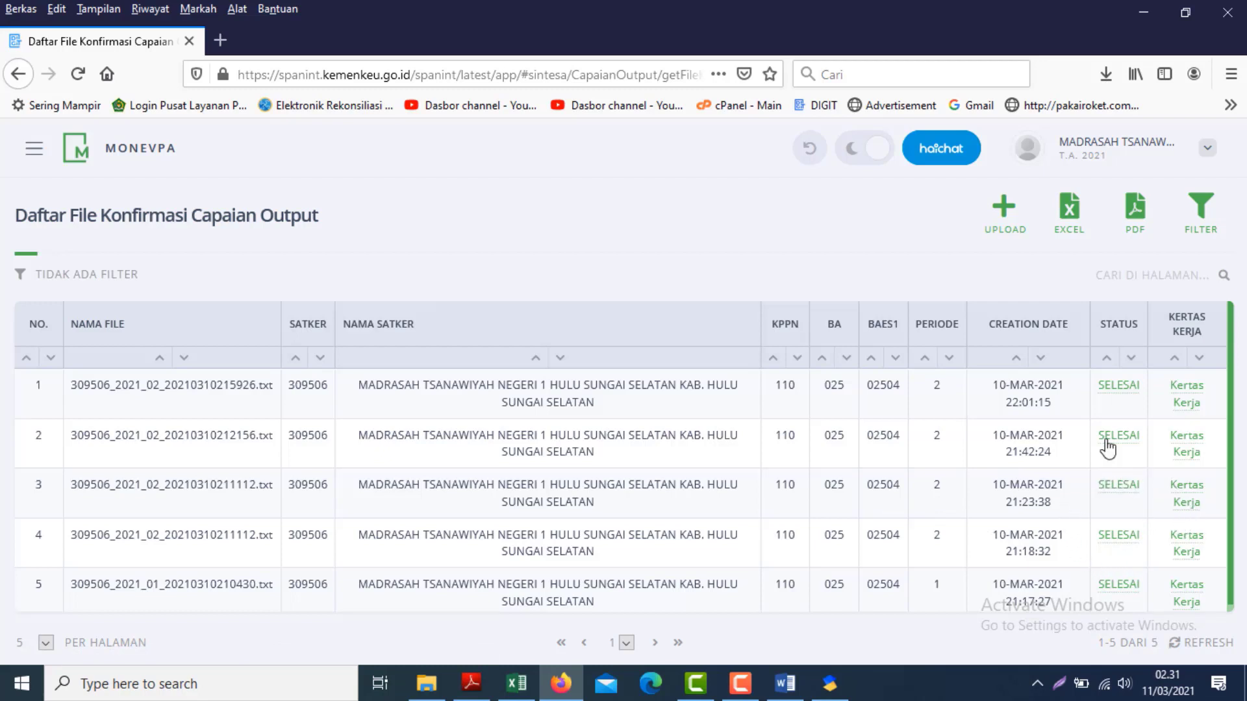
- Examine the Februari Kertas Kerja recap and its detailed confirmation worksheet, and return to the list of uploaded files
{"action": "left_click", "coordinate": [1186, 494]}
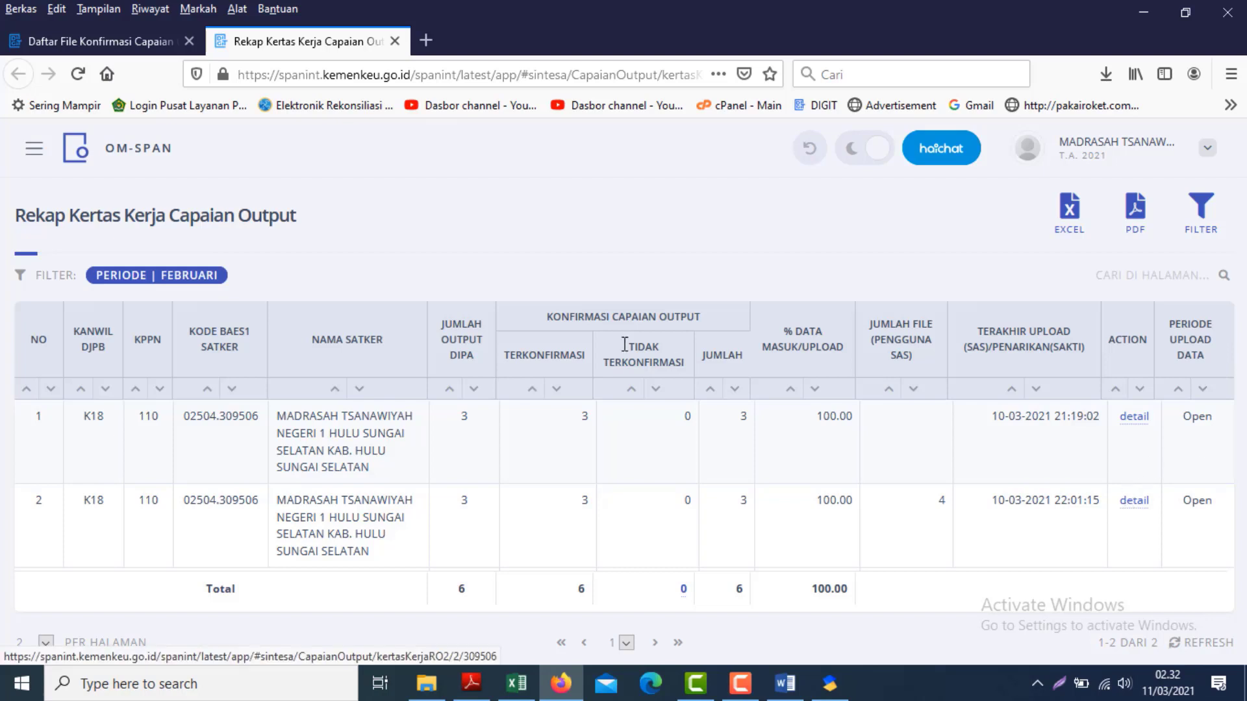
{"action": "left_click", "coordinate": [1134, 502]}
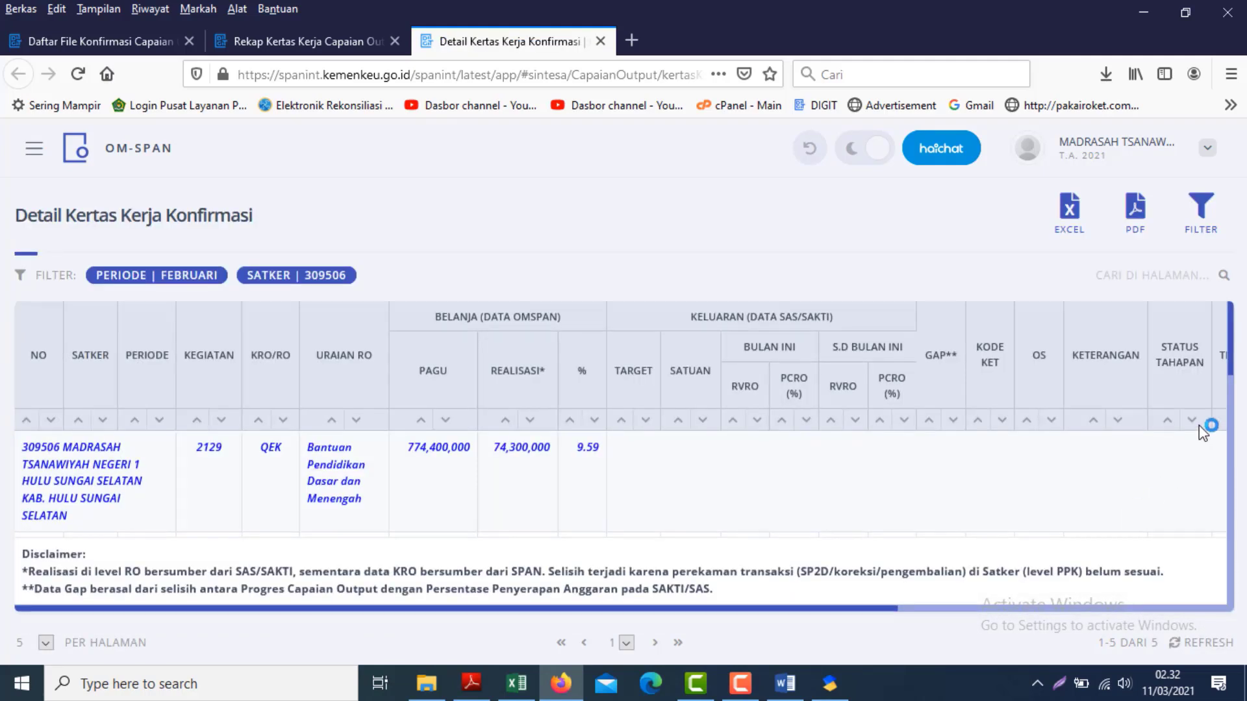
{"action": "left_click_drag", "start_coordinate": [1228, 355], "coordinate": [1220, 420]}
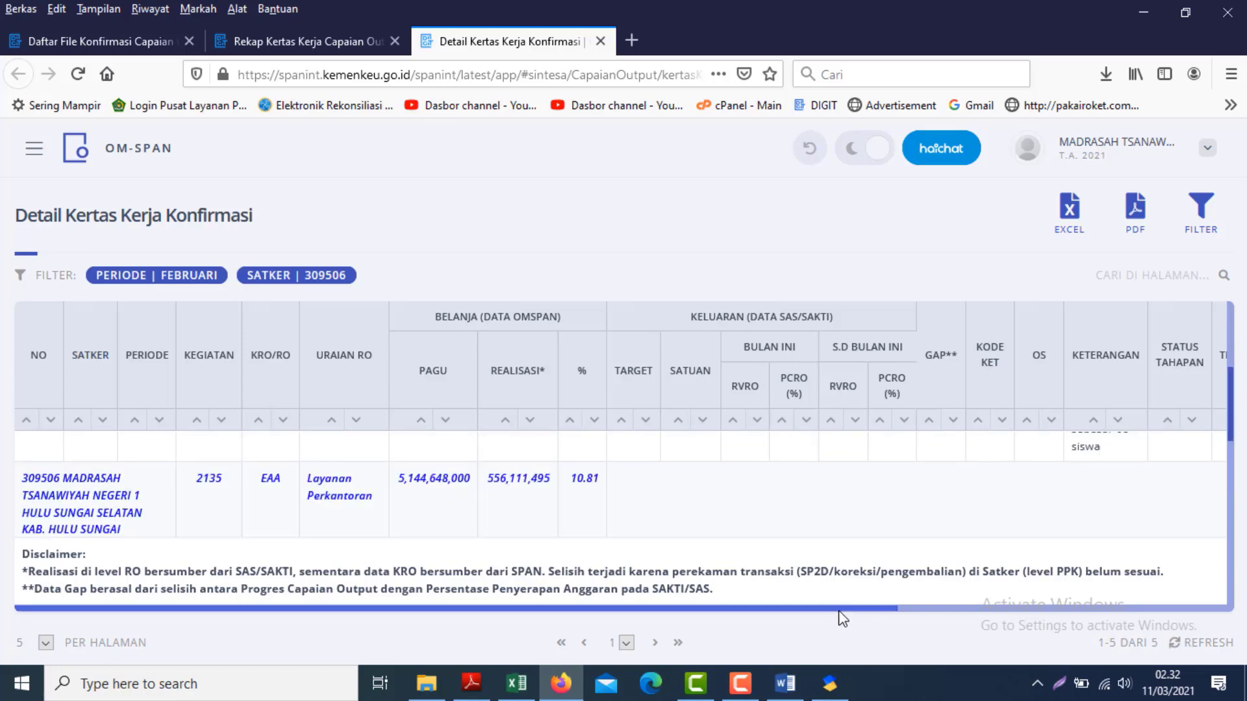
{"action": "left_click_drag", "start_coordinate": [841, 610], "coordinate": [1167, 543]}
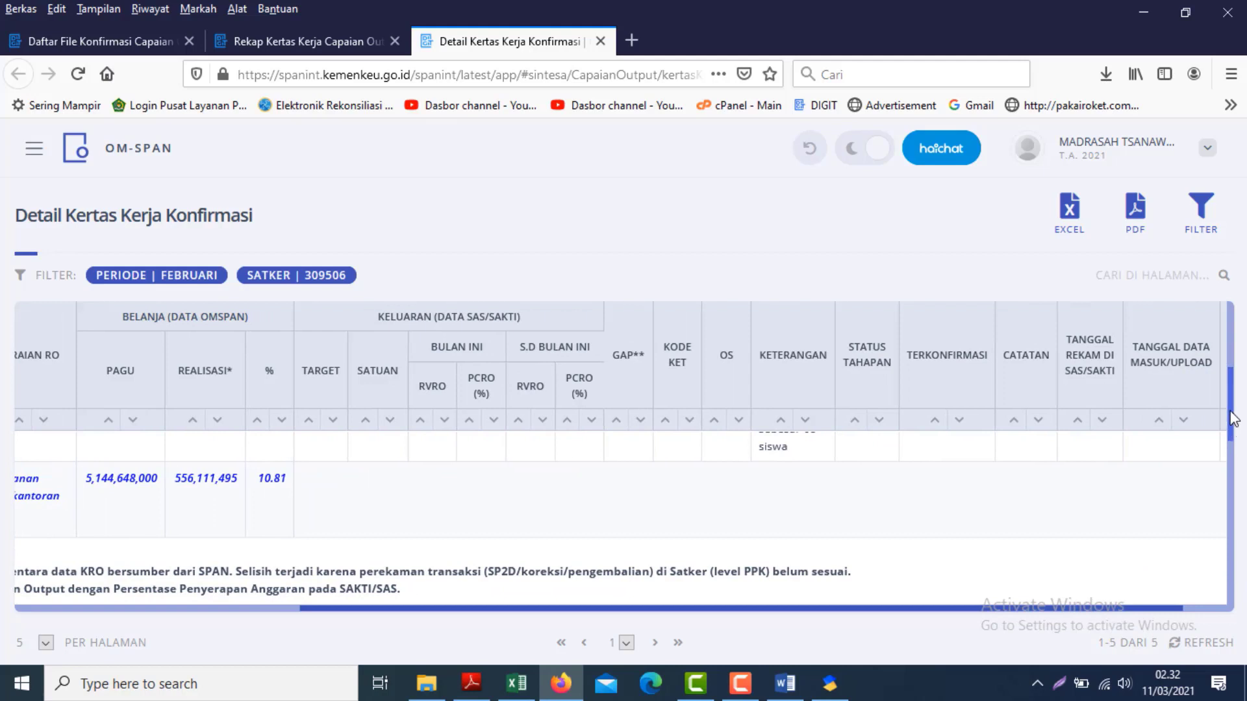
{"action": "left_click_drag", "start_coordinate": [1233, 417], "coordinate": [1237, 609]}
{"action": "left_click_drag", "start_coordinate": [1148, 610], "coordinate": [1213, 467]}
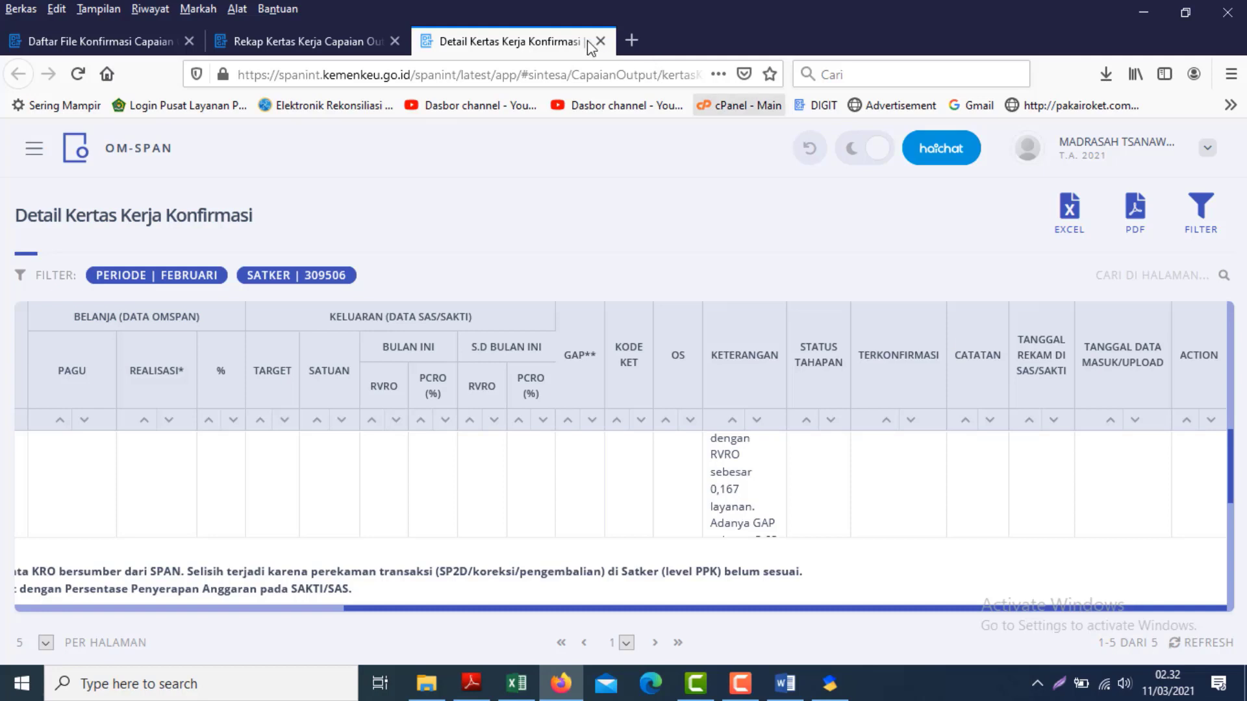
{"action": "left_click", "coordinate": [599, 43]}
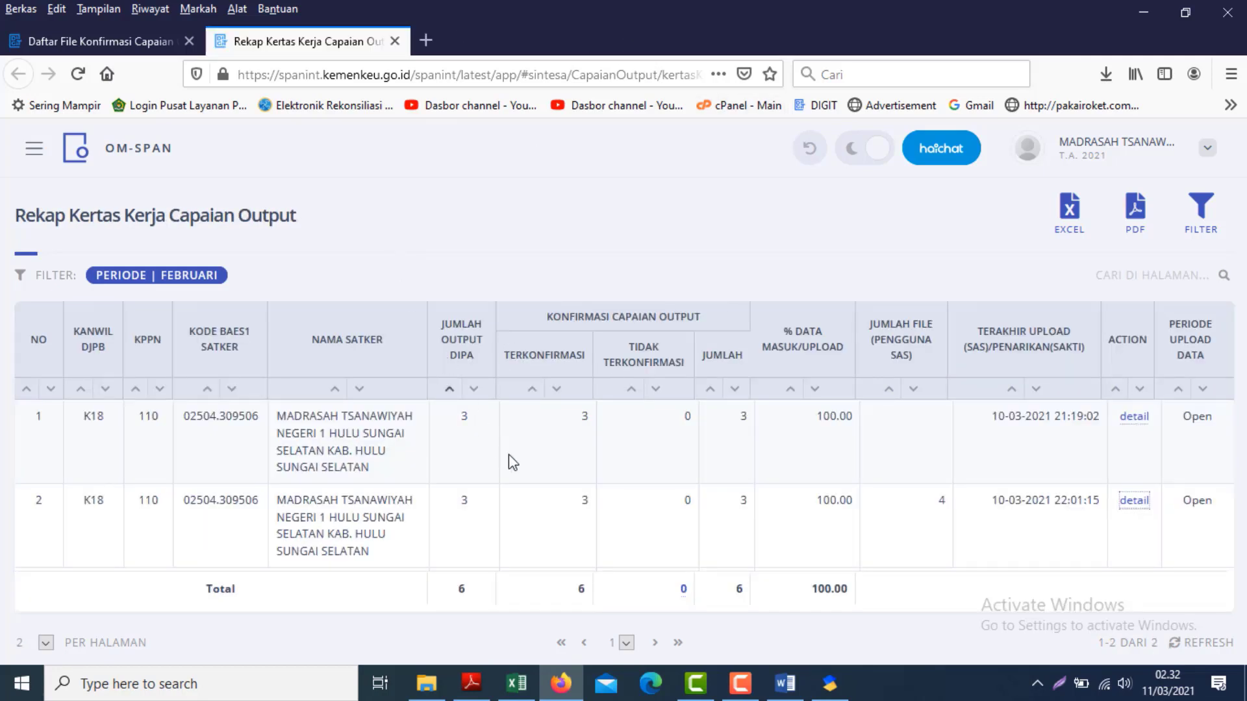
{"action": "left_click", "coordinate": [395, 41]}
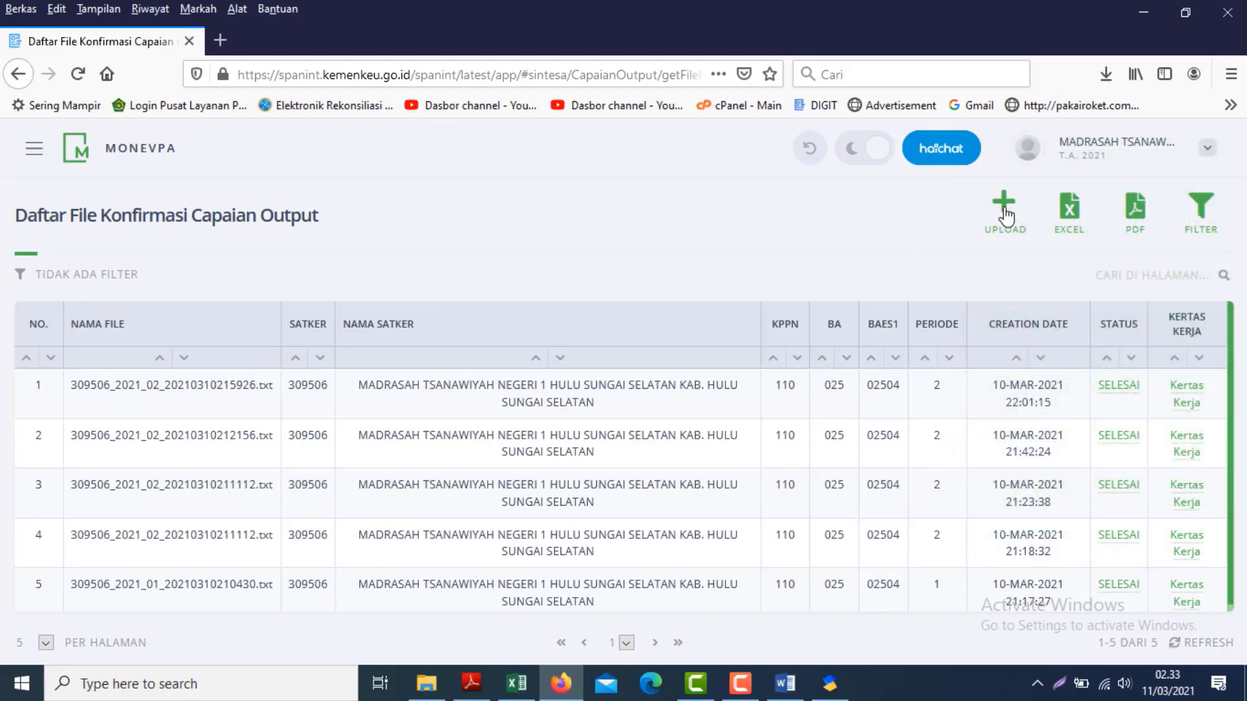
- Start a new Konfirmasi Capaian Output upload and filter the AplikasiSAS2021 folder to files modified today
{"action": "left_click", "coordinate": [1005, 216]}
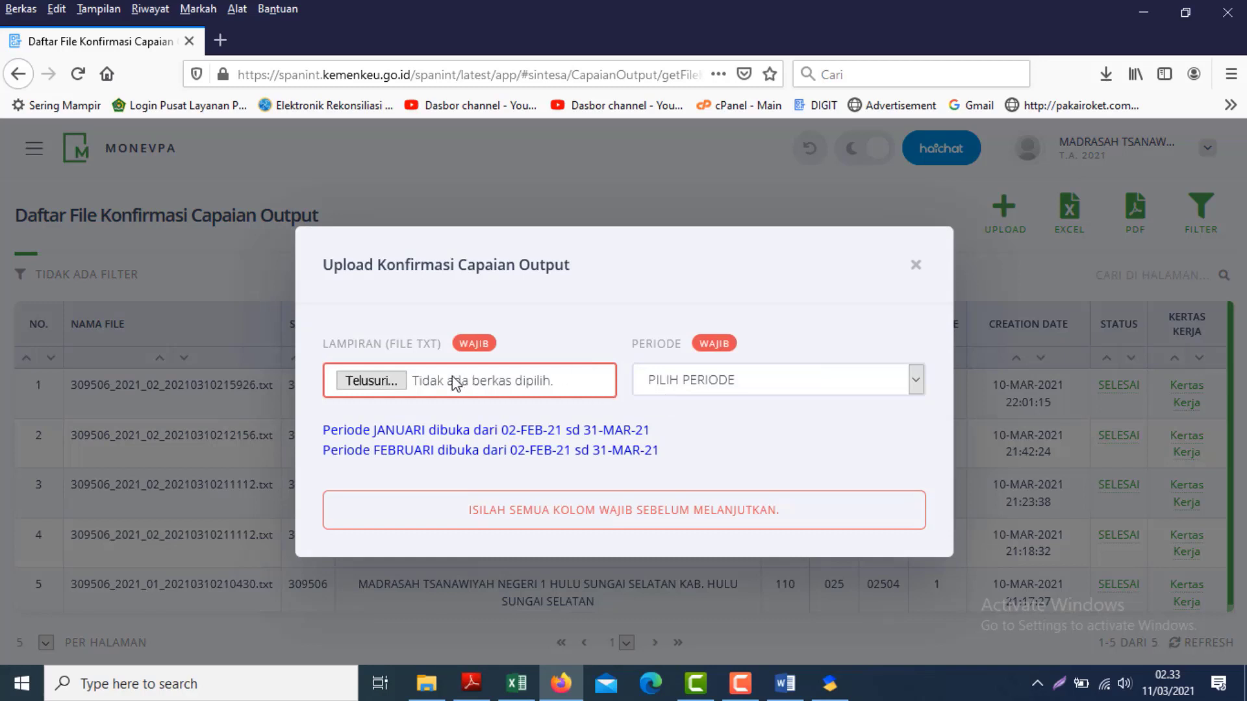
{"action": "left_click", "coordinate": [374, 385]}
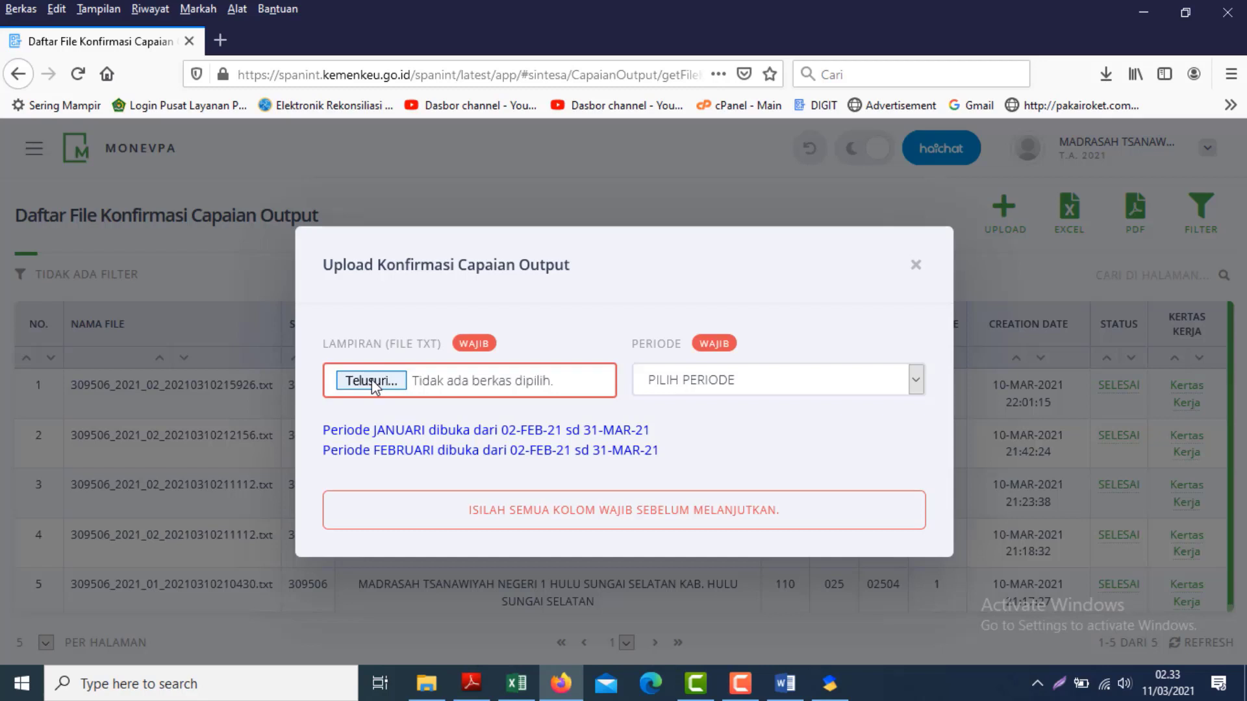
{"action": "left_click", "coordinate": [373, 383]}
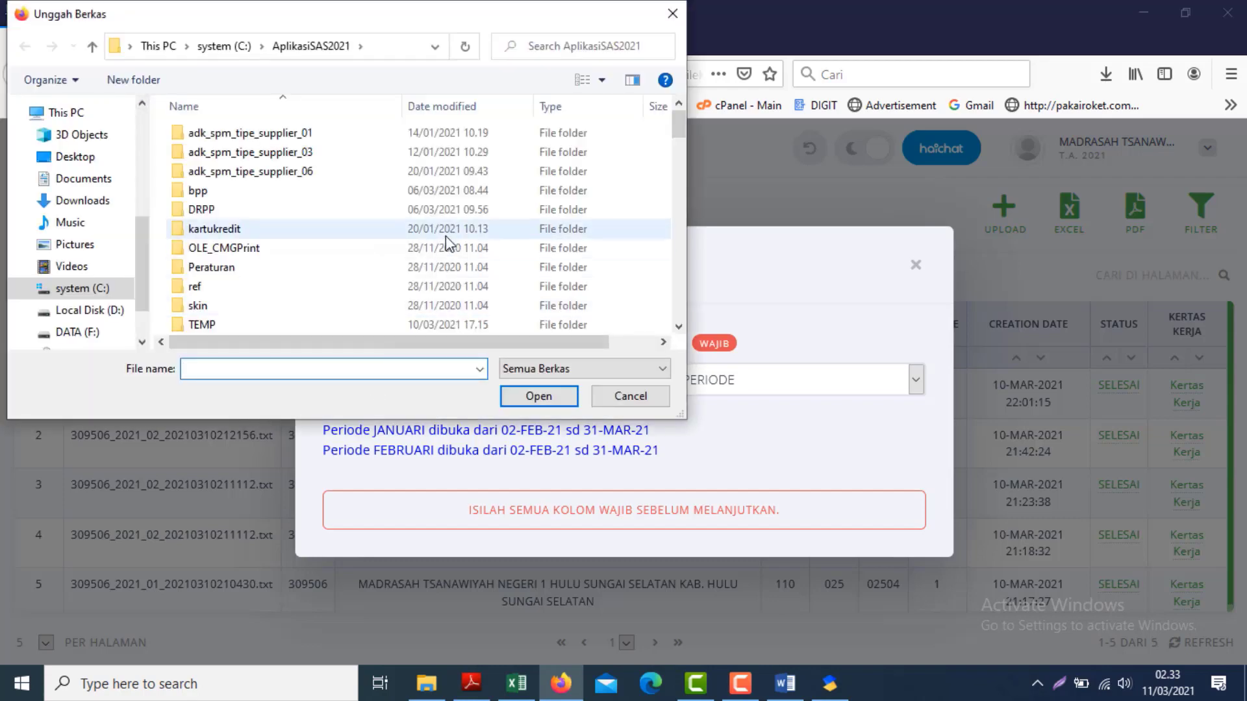
{"action": "left_click", "coordinate": [524, 107]}
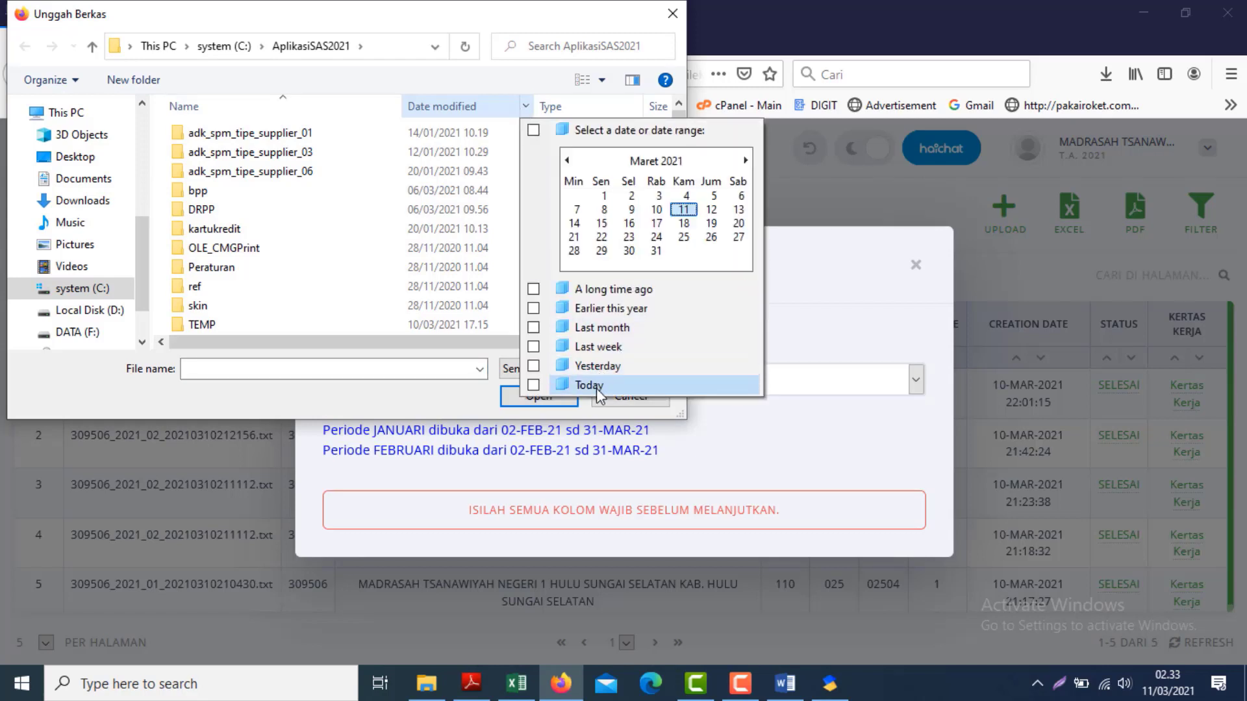
{"action": "left_click", "coordinate": [533, 386]}
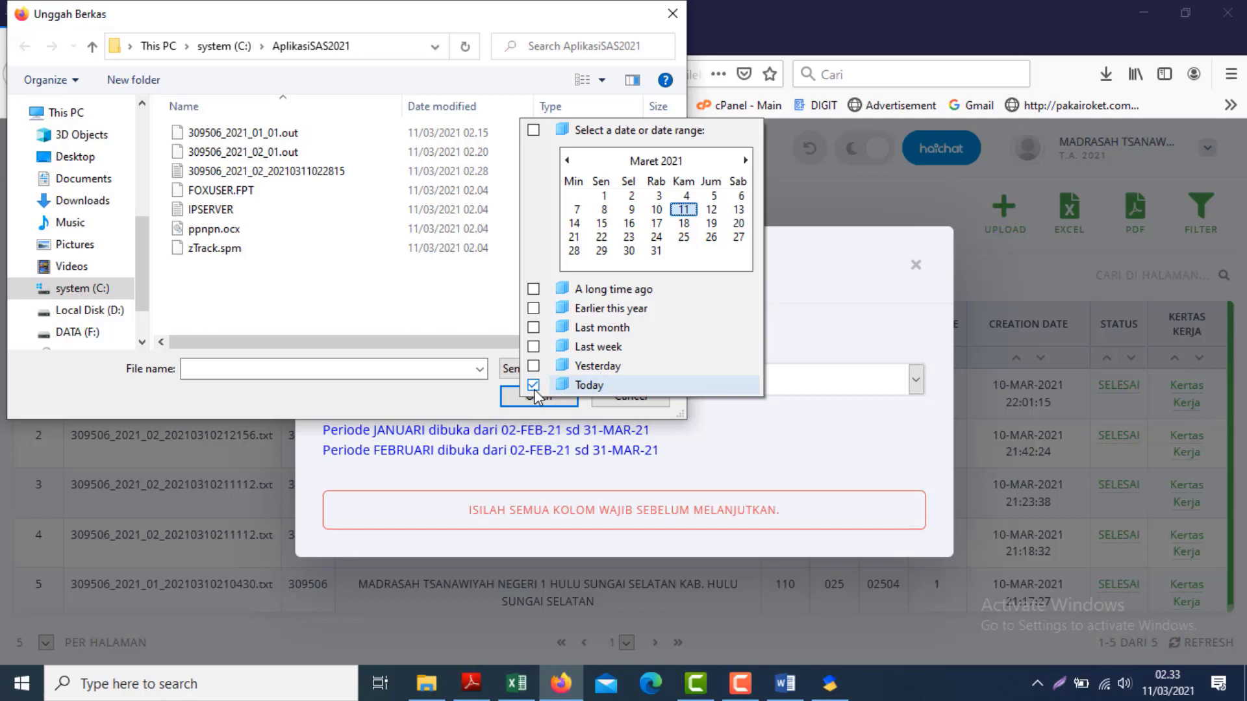
{"action": "left_click", "coordinate": [439, 320]}
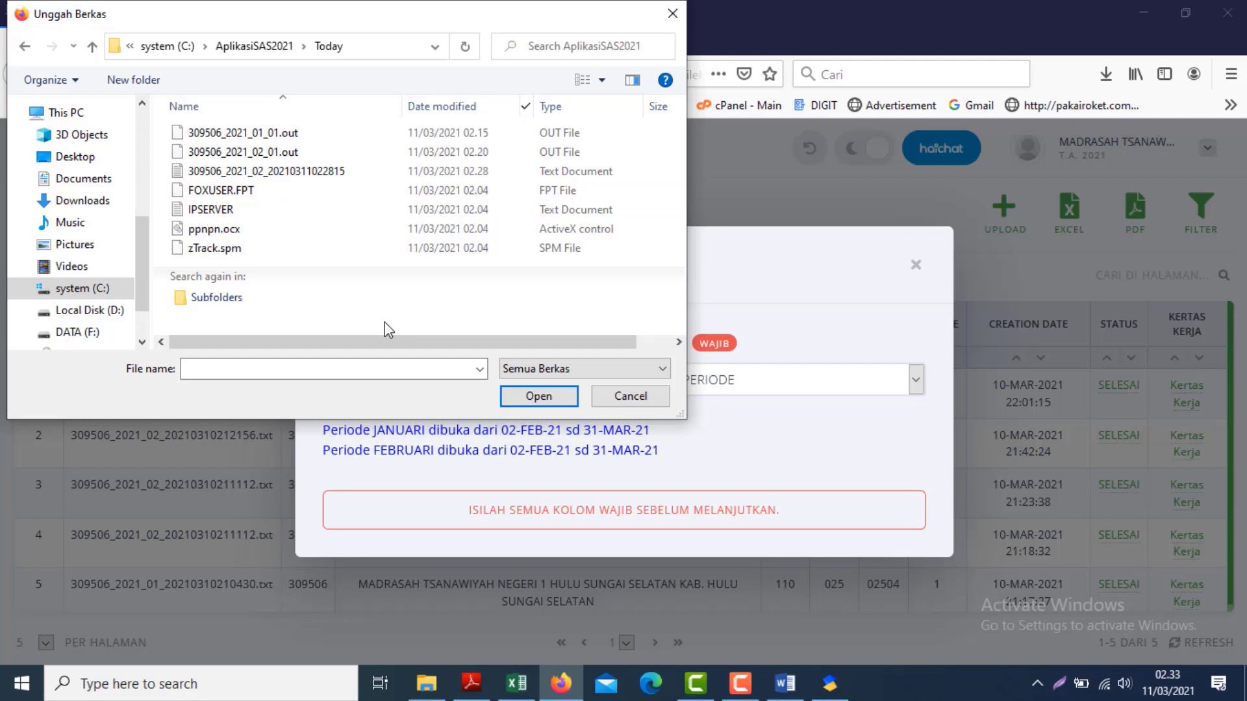
{"action": "left_click", "coordinate": [306, 176]}
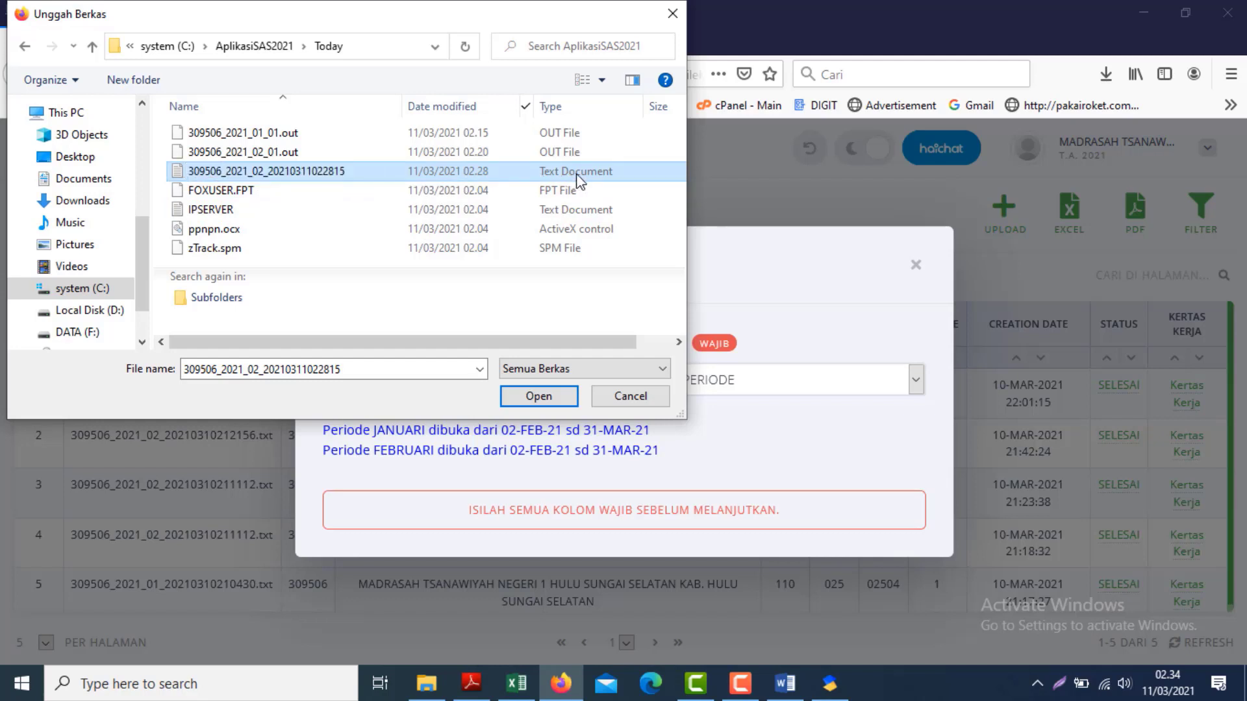
{"action": "left_click", "coordinate": [248, 150]}
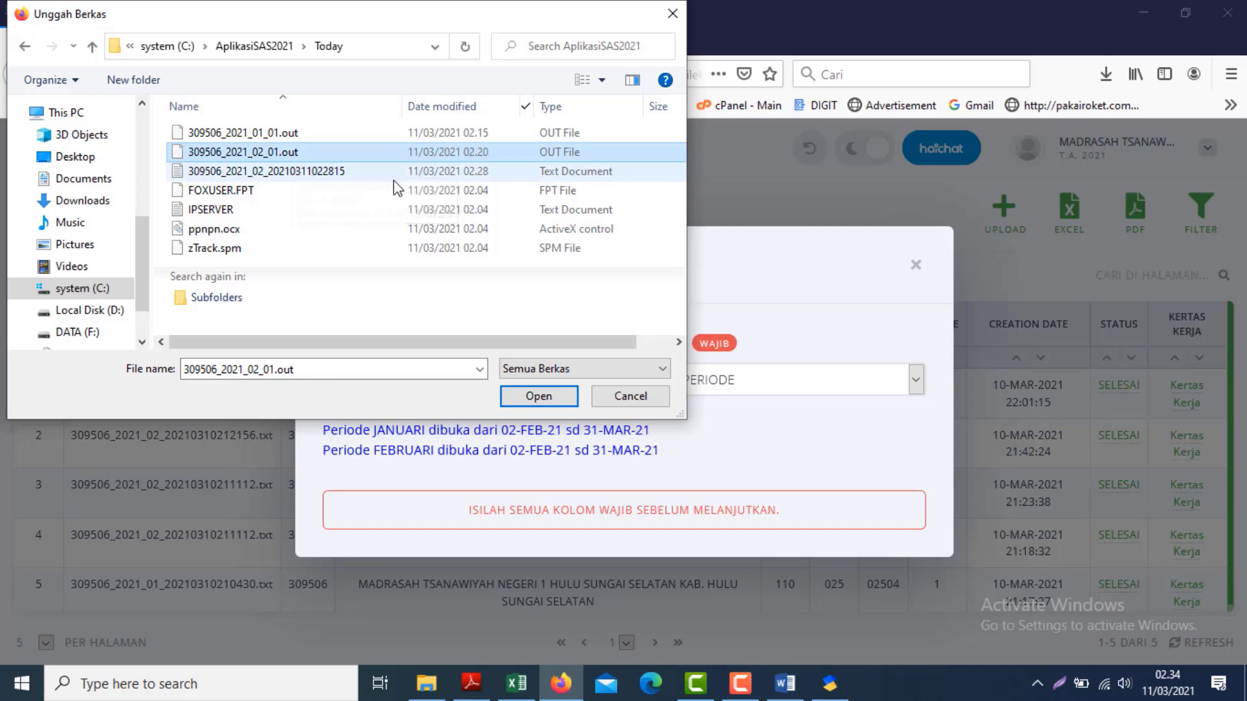
{"action": "left_click", "coordinate": [286, 174]}
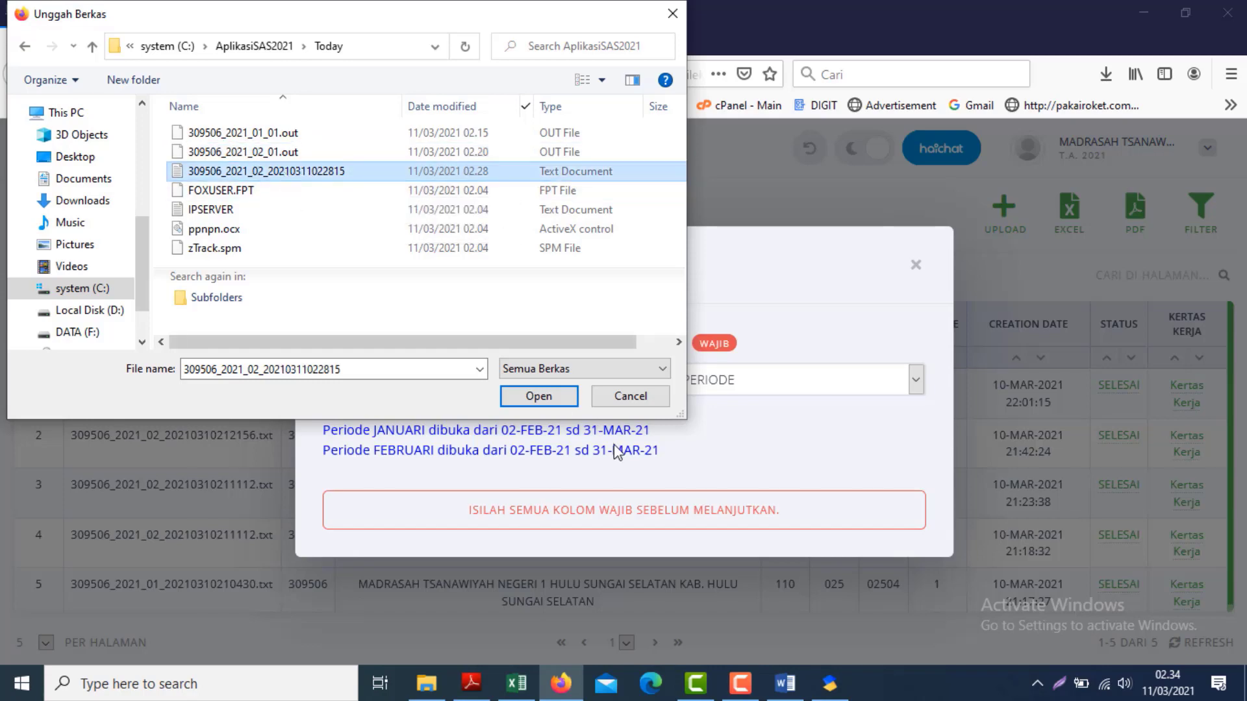
{"action": "left_click", "coordinate": [544, 397]}
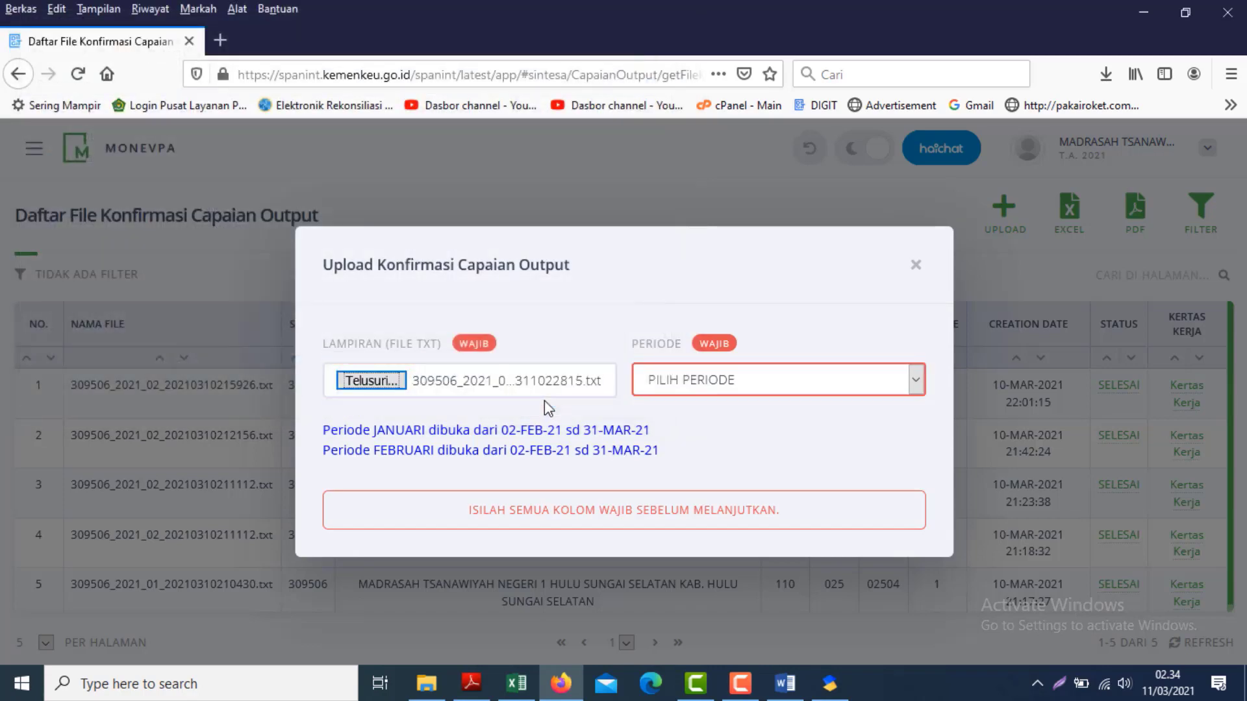
- Set the upload period to FEBRUARI and submit the Konfirmasi Capaian Output file
{"action": "left_click", "coordinate": [917, 383]}
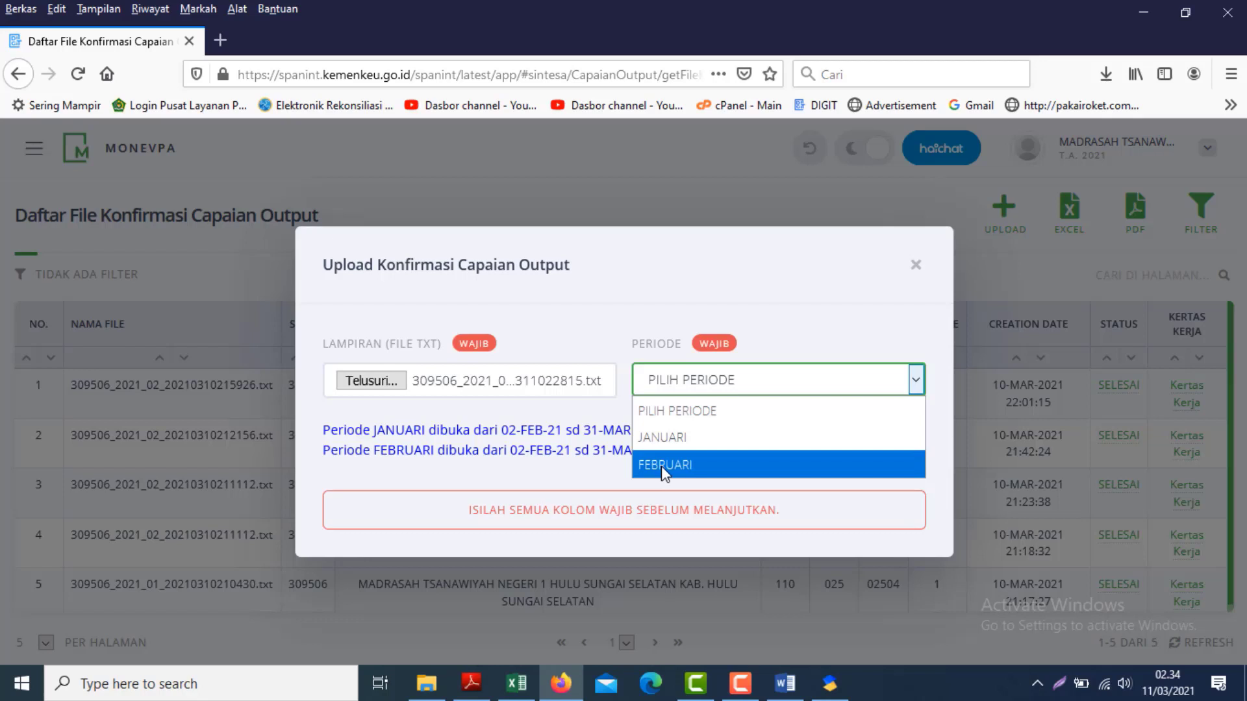
{"action": "left_click", "coordinate": [663, 444]}
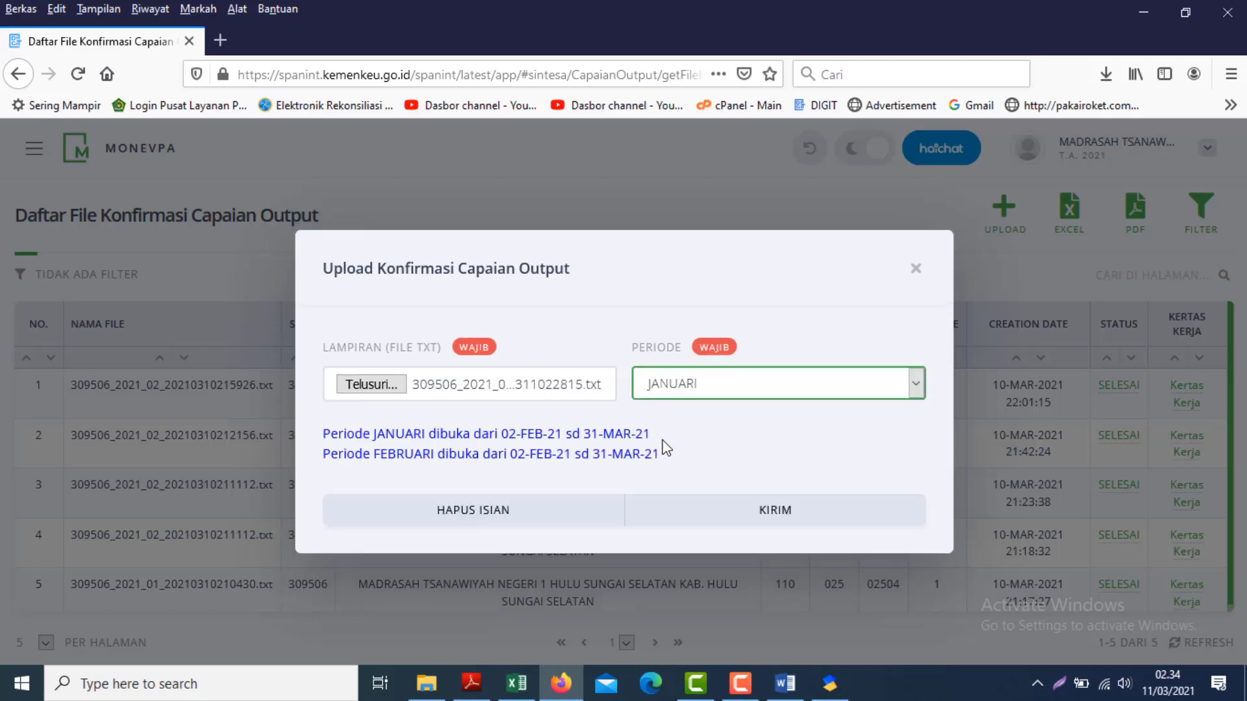
{"action": "left_click", "coordinate": [917, 393]}
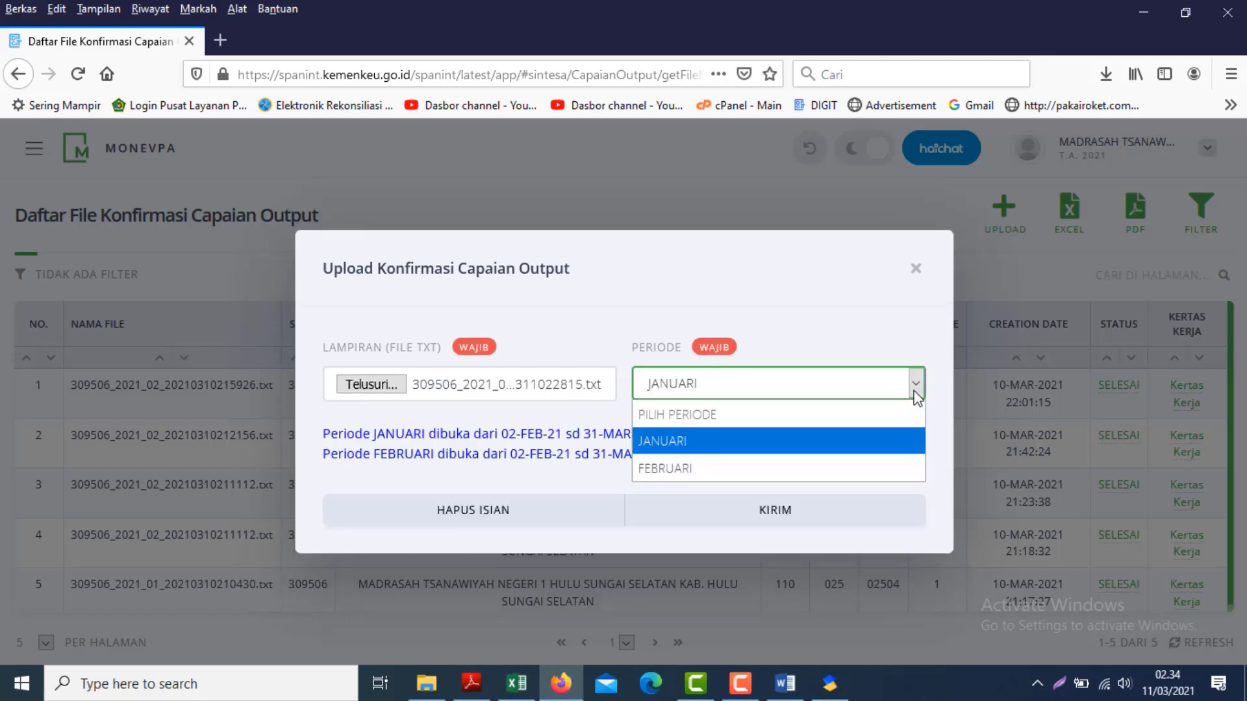
{"action": "left_click", "coordinate": [677, 468]}
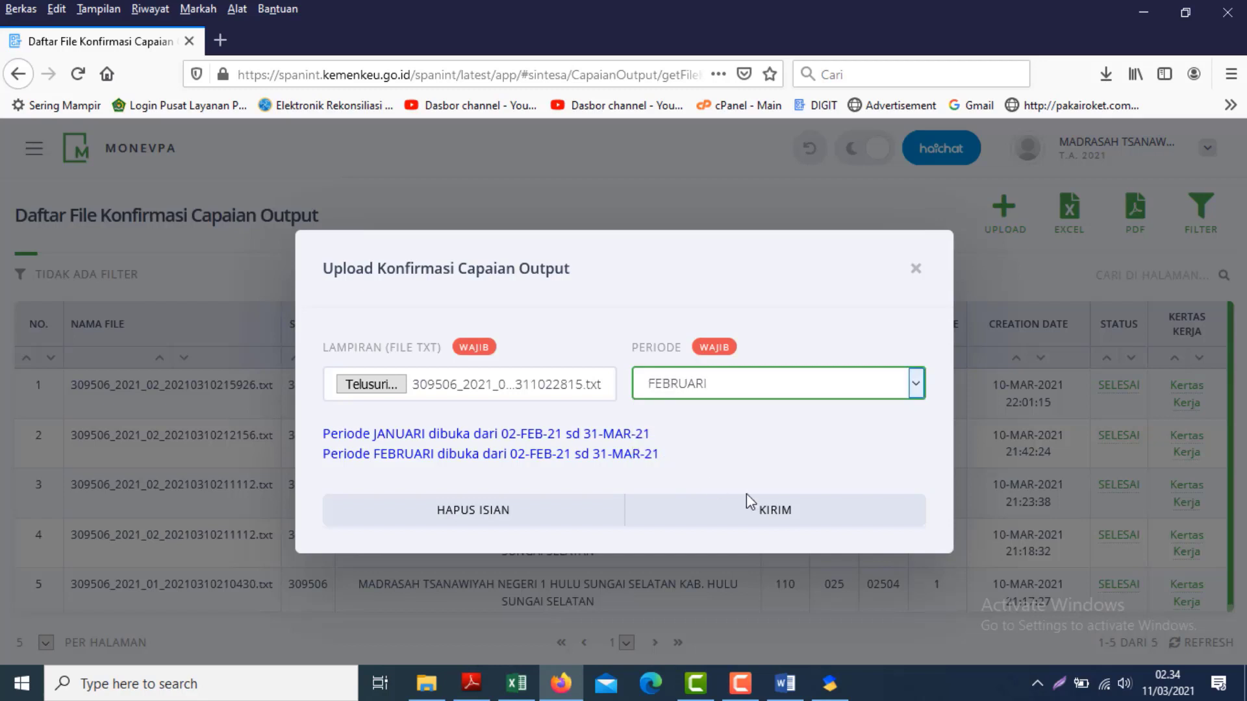
{"action": "left_click", "coordinate": [793, 517]}
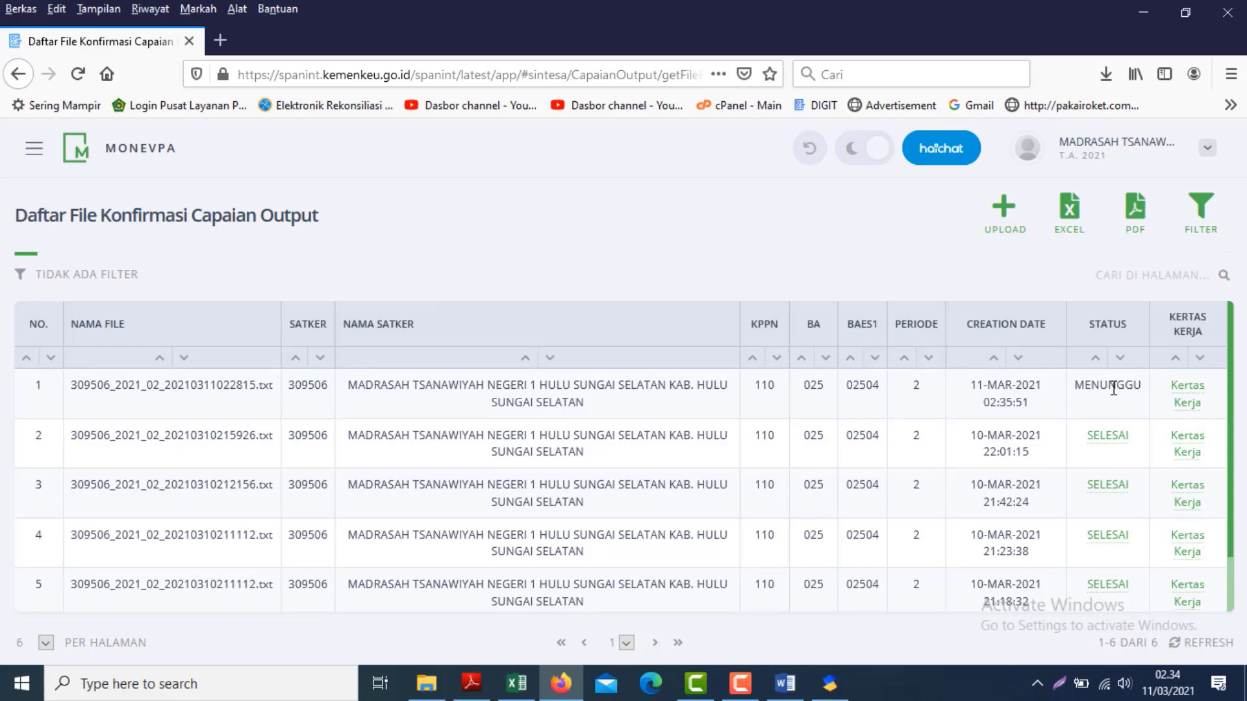
- Open the Kertas Kerja KCO recap for the JANUARI period
{"action": "left_click", "coordinate": [18, 73]}
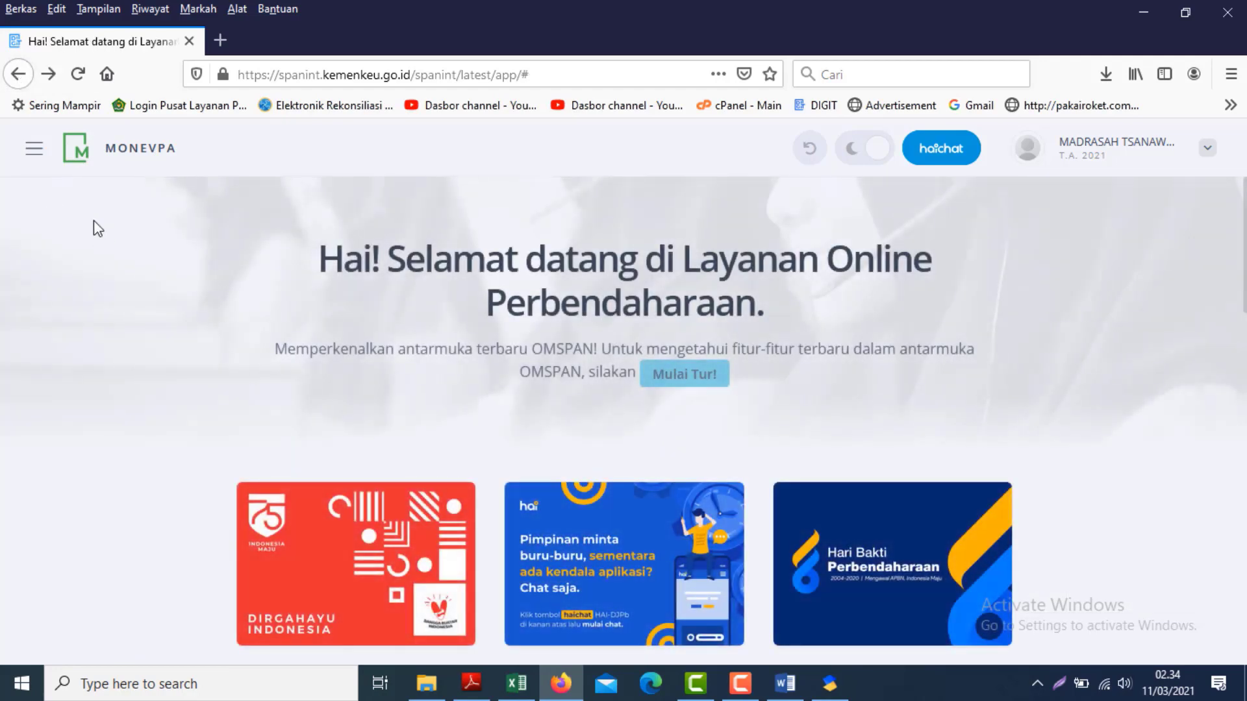
{"action": "left_click", "coordinate": [34, 149]}
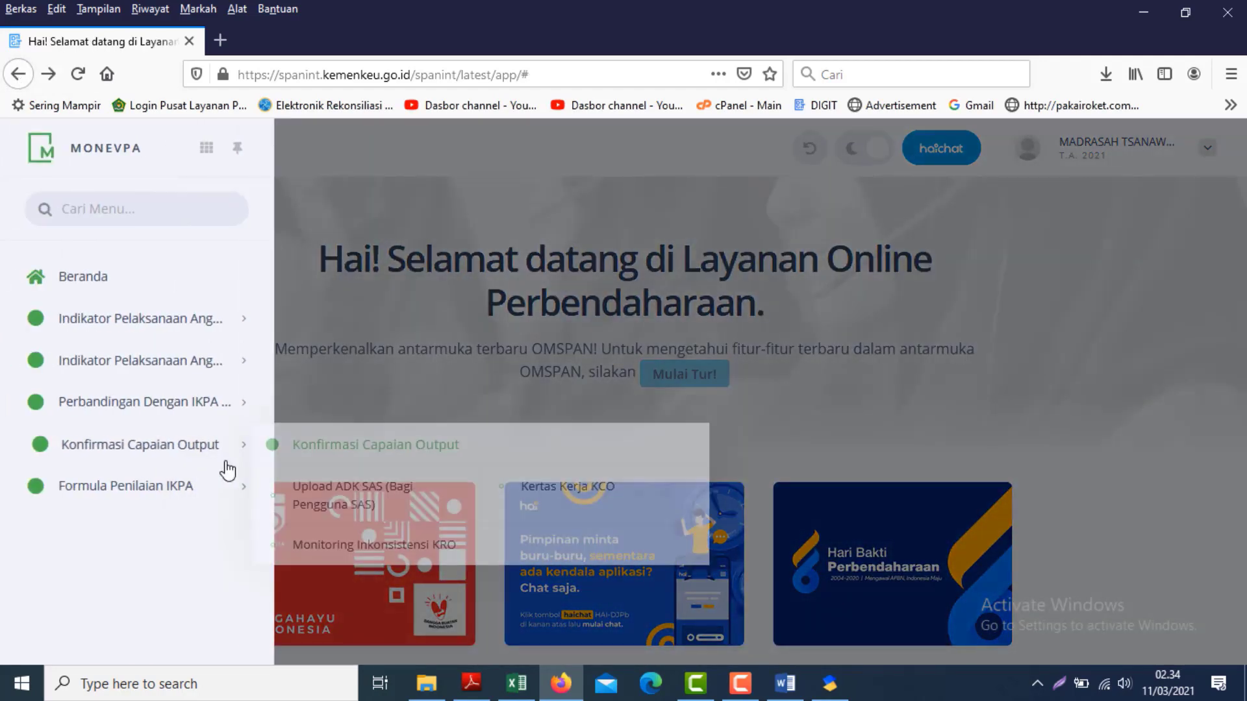
{"action": "mouse_move", "coordinate": [200, 501]}
{"action": "mouse_move", "coordinate": [239, 469]}
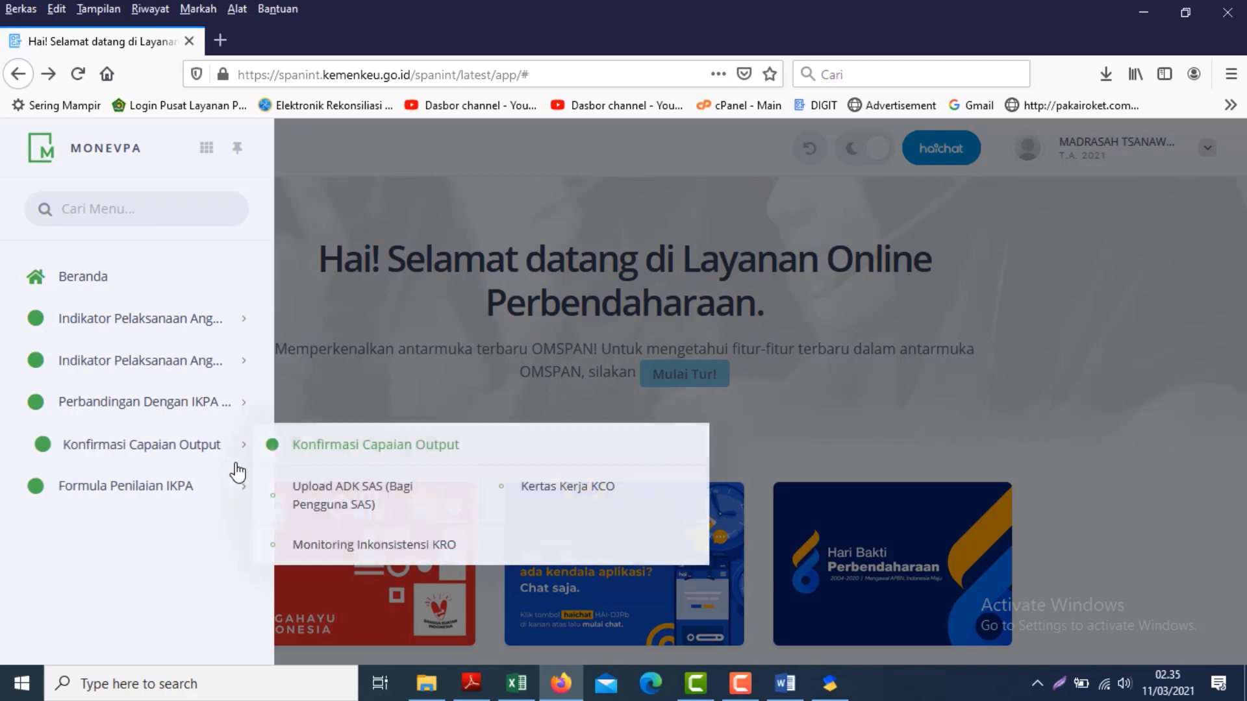
{"action": "left_click", "coordinate": [549, 499]}
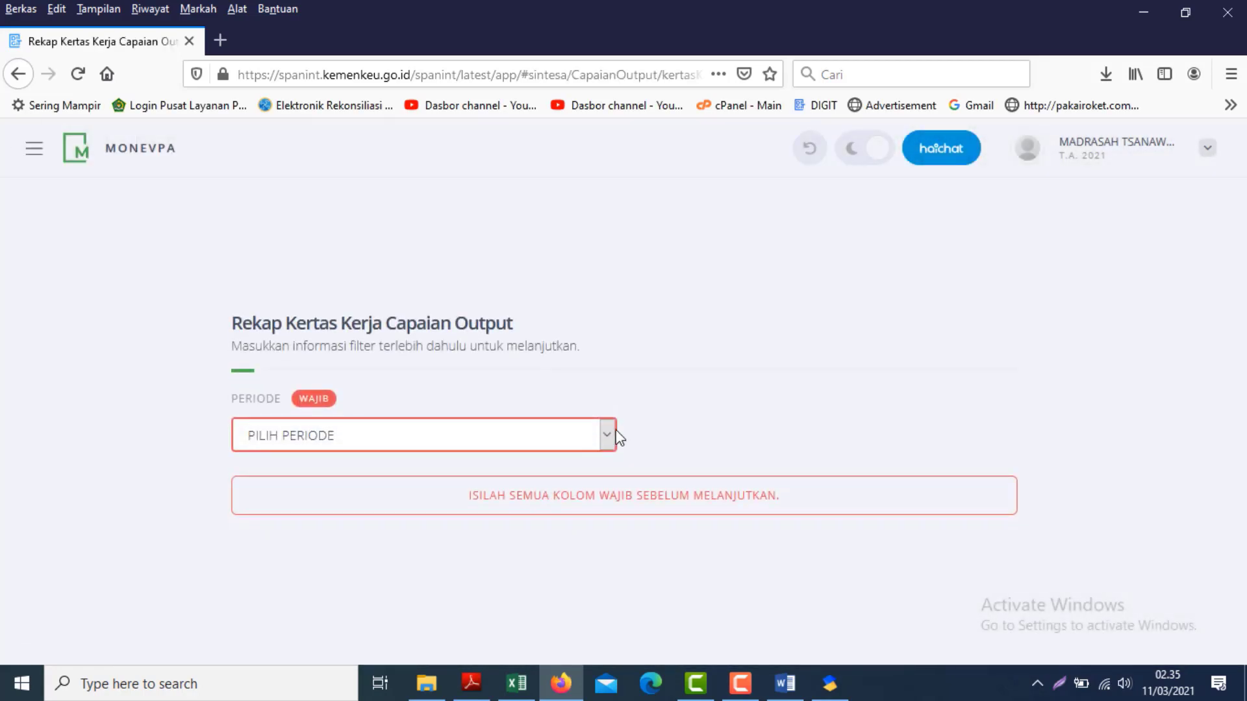
{"action": "left_click", "coordinate": [611, 437]}
{"action": "left_click", "coordinate": [322, 172]}
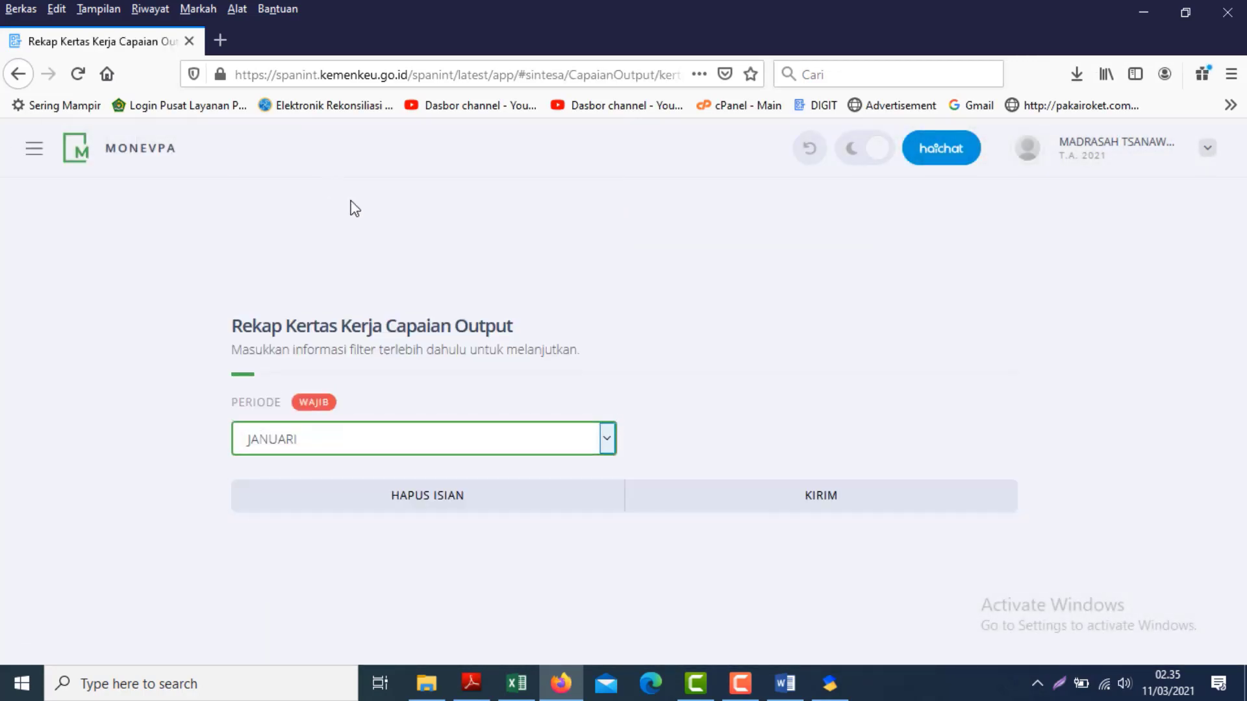
{"action": "left_click", "coordinate": [820, 505]}
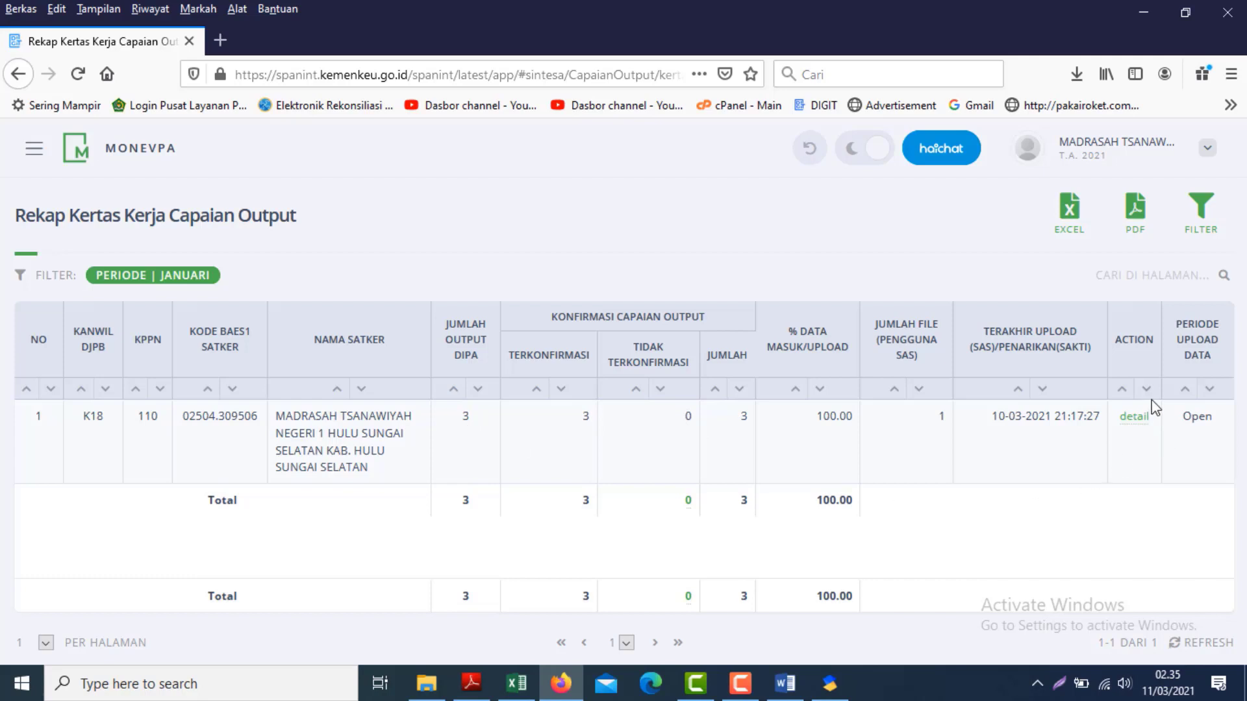
- Examine the Januari detailed confirmation worksheet's spending, output and remarks for each RO, and close it
{"action": "left_click", "coordinate": [1134, 417]}
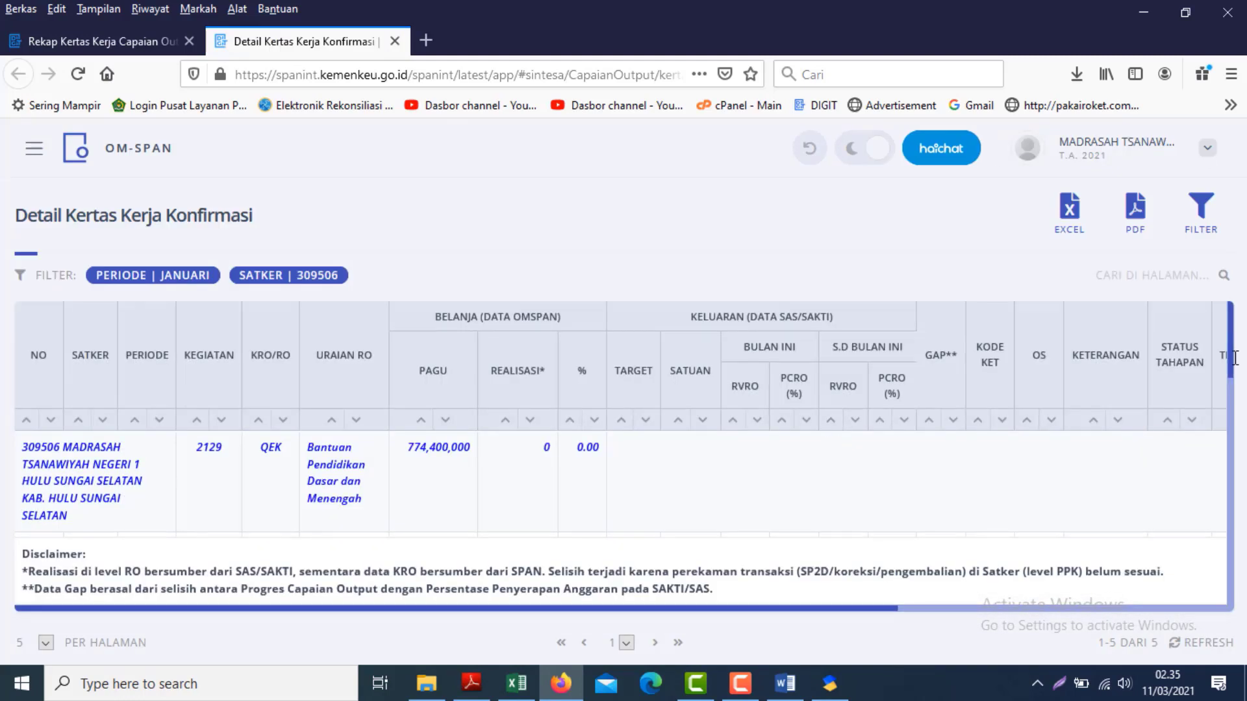
{"action": "left_click_drag", "start_coordinate": [1236, 362], "coordinate": [1231, 374]}
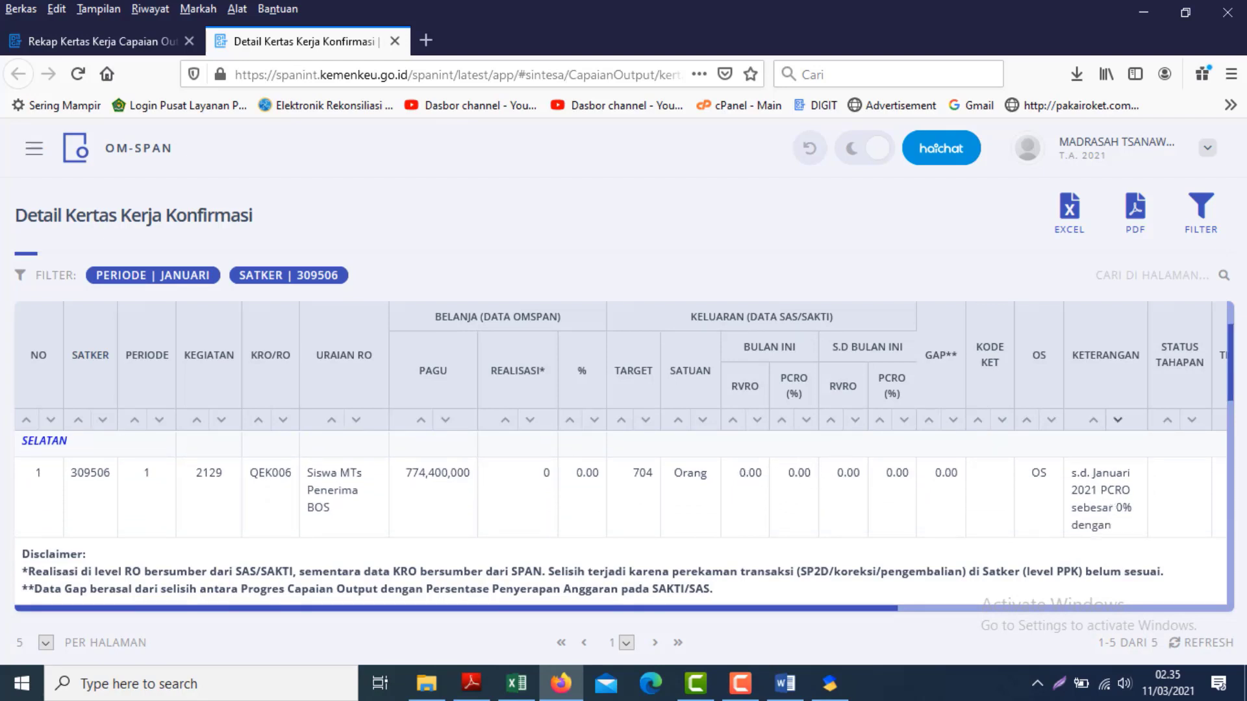
{"action": "left_click_drag", "start_coordinate": [1236, 375], "coordinate": [1235, 454]}
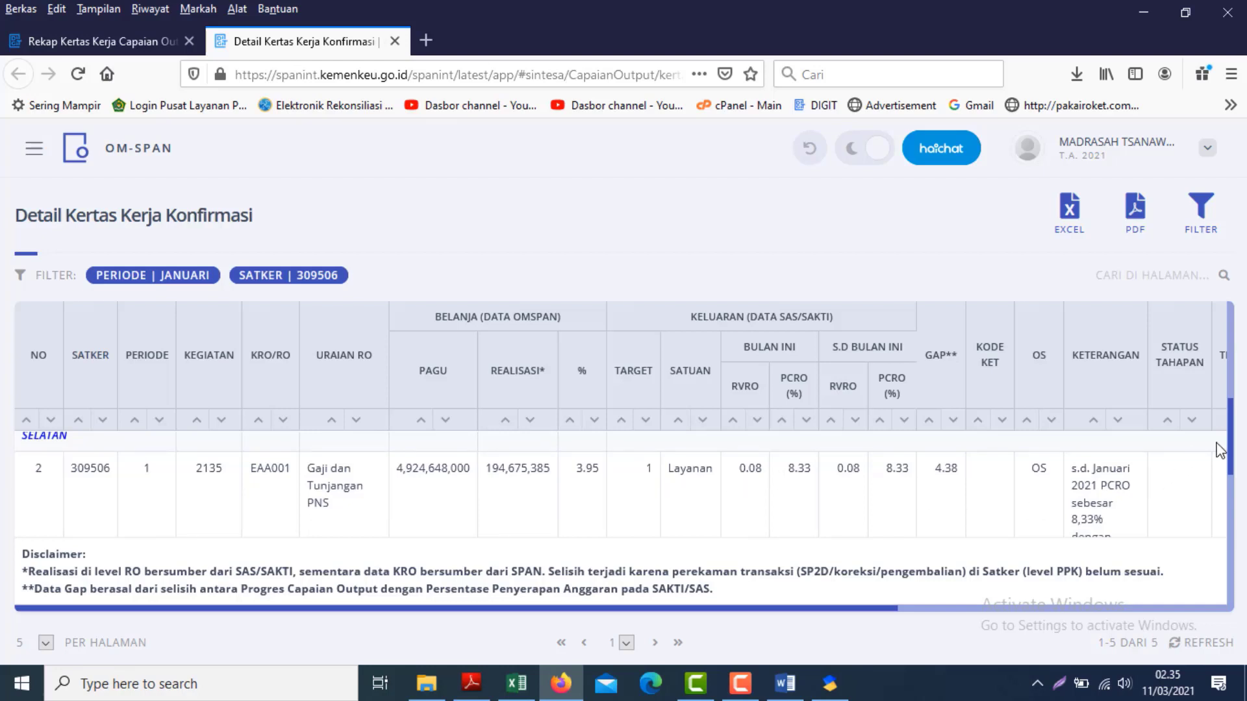
{"action": "left_click_drag", "start_coordinate": [1225, 448], "coordinate": [1210, 426]}
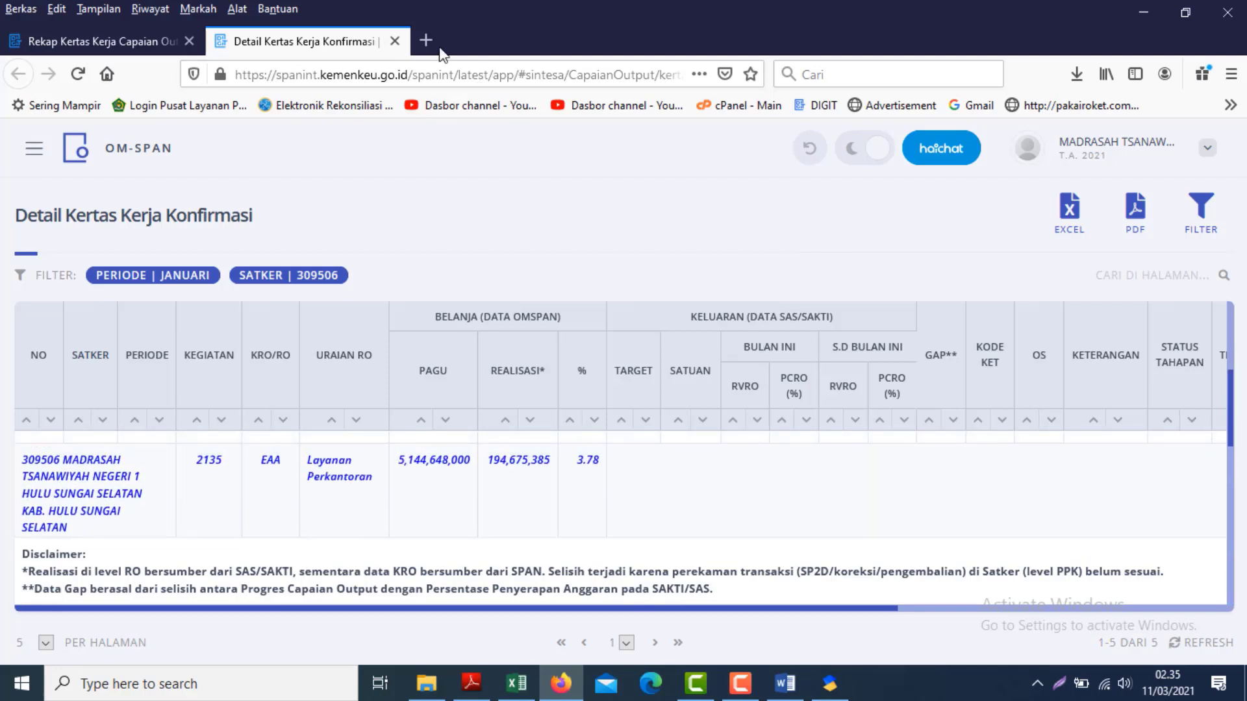
{"action": "left_click", "coordinate": [394, 40]}
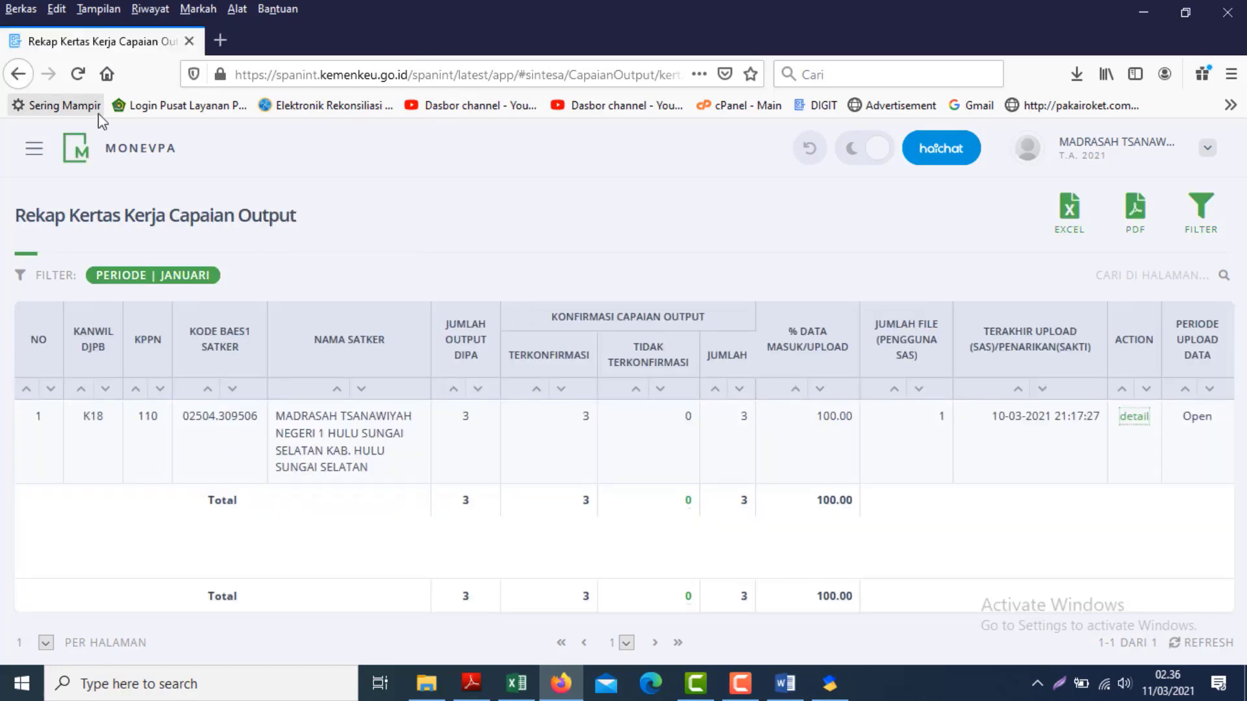
- Return to the Upload ADK SAS (Bagi Pengguna SAS) list of uploaded files under Konfirmasi Capaian Output
{"action": "left_click", "coordinate": [18, 75]}
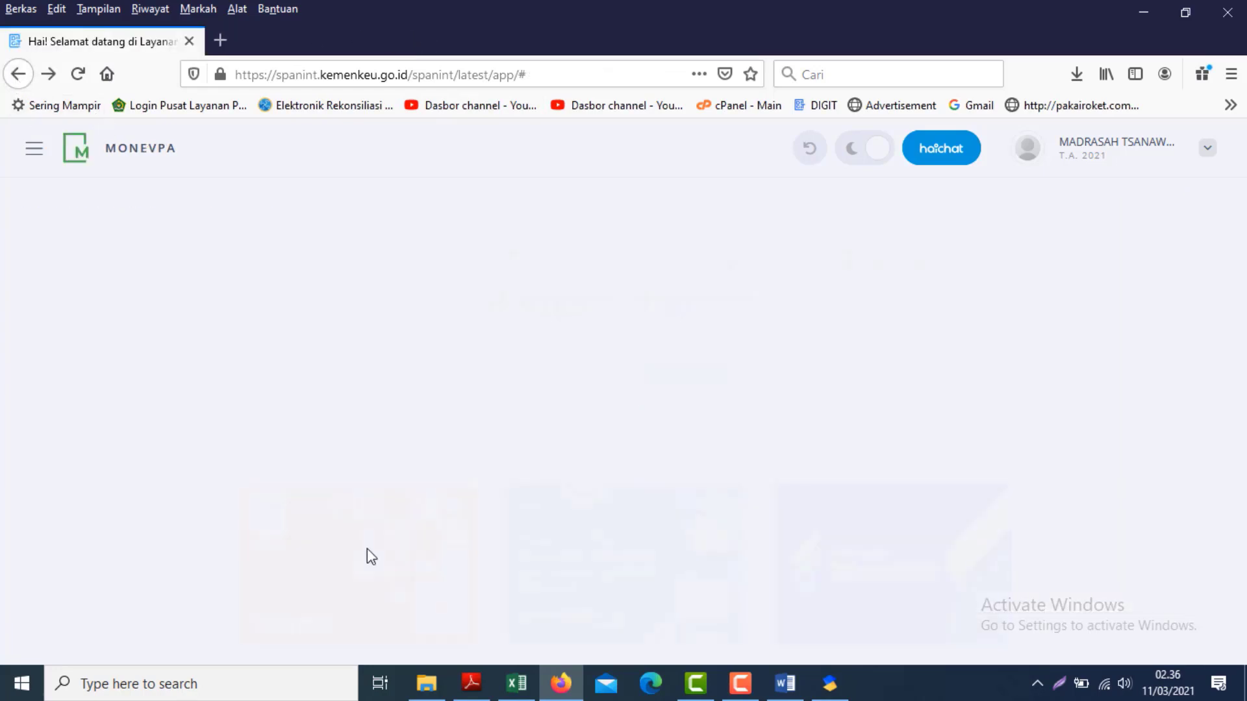
{"action": "left_click", "coordinate": [34, 148]}
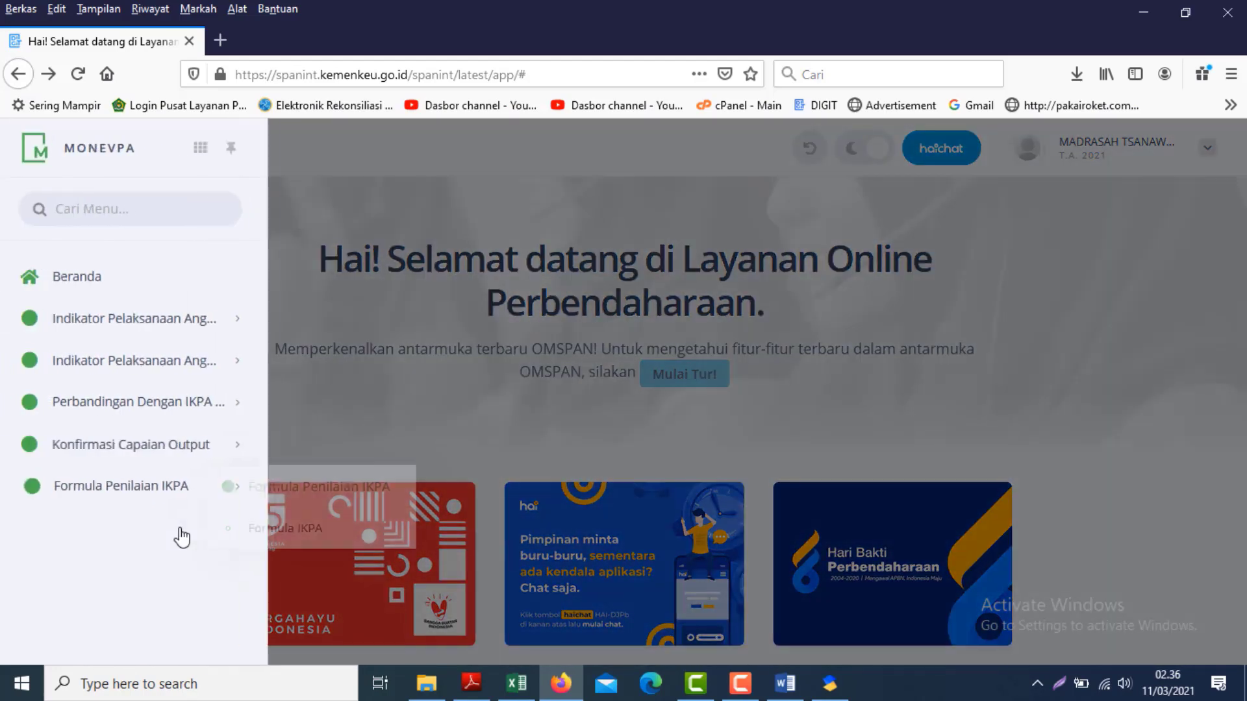
{"action": "mouse_move", "coordinate": [318, 493]}
{"action": "mouse_move", "coordinate": [206, 448]}
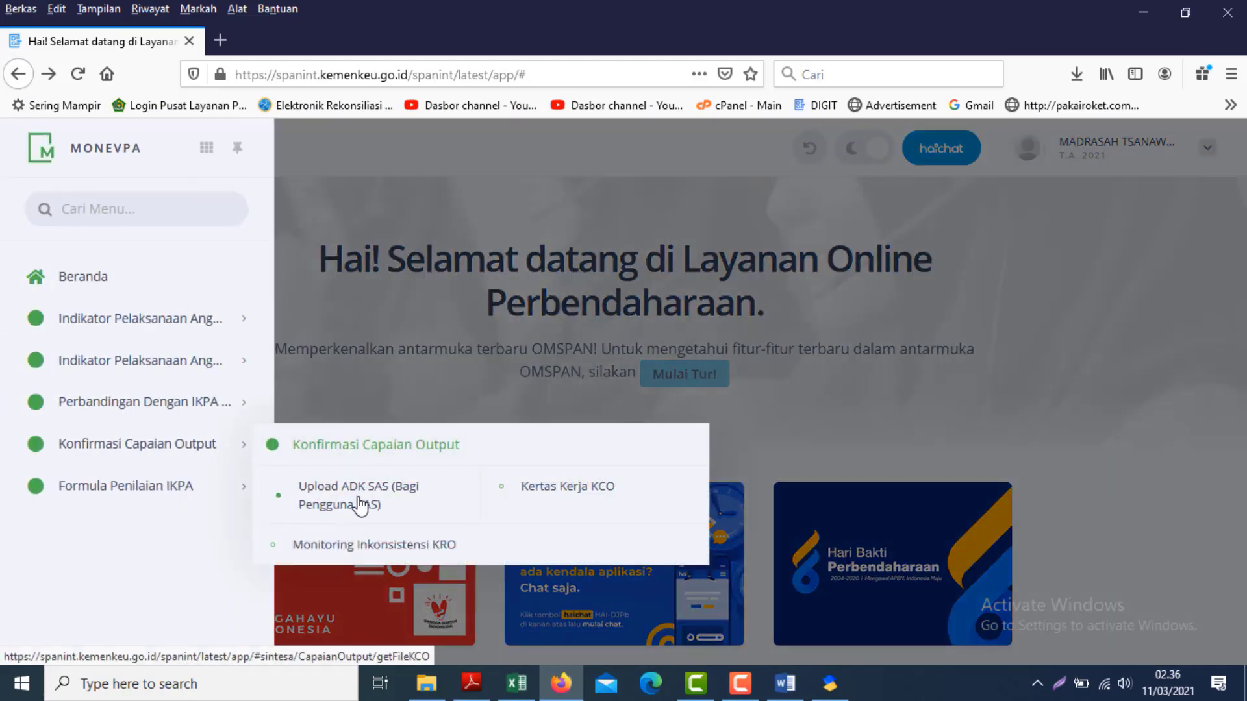
{"action": "left_click", "coordinate": [360, 505]}
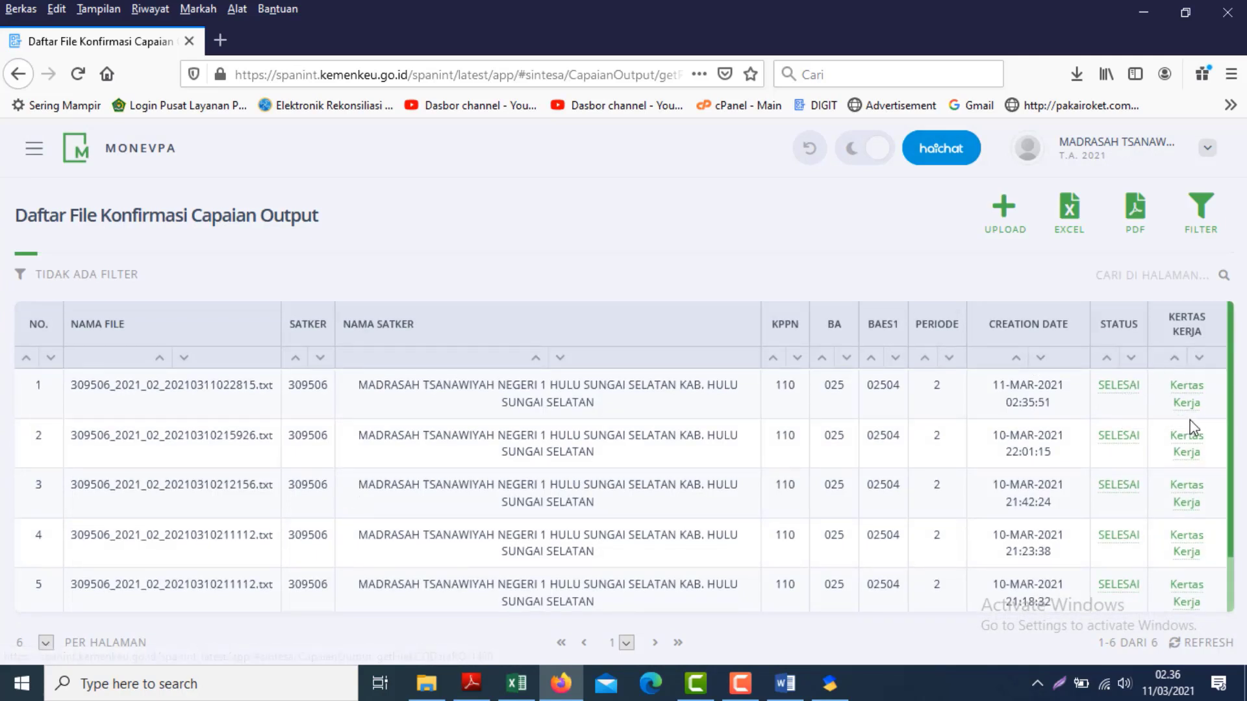
- Examine the output data records of the newly uploaded file 309506_2021_02_20210311022815.txt and return to the file list
{"action": "left_click", "coordinate": [1116, 389]}
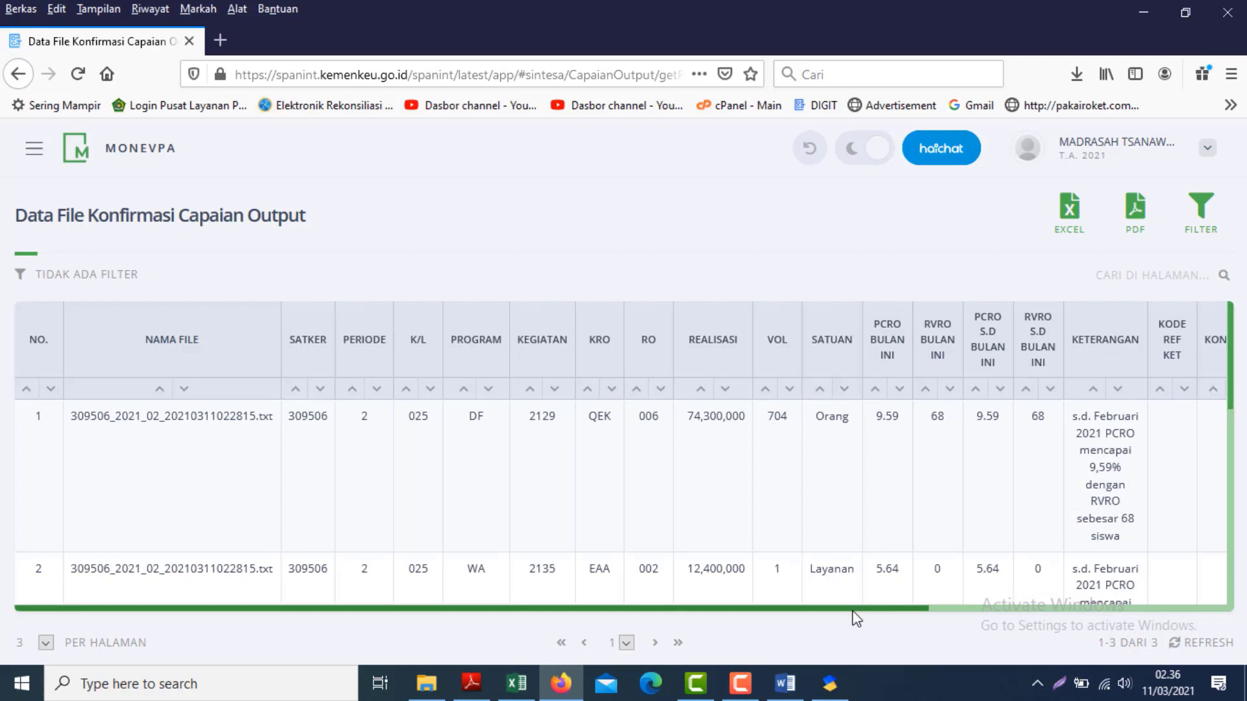
{"action": "left_click_drag", "start_coordinate": [855, 618], "coordinate": [1204, 614]}
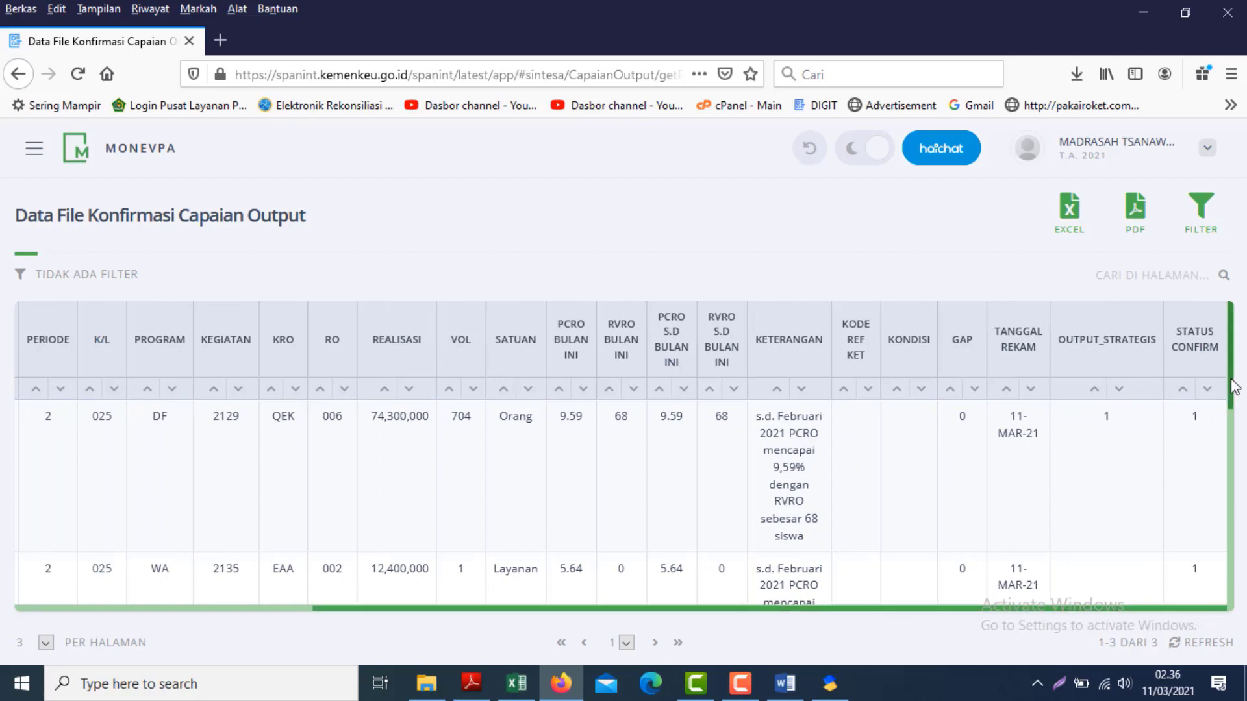
{"action": "left_click_drag", "start_coordinate": [1241, 396], "coordinate": [1243, 599]}
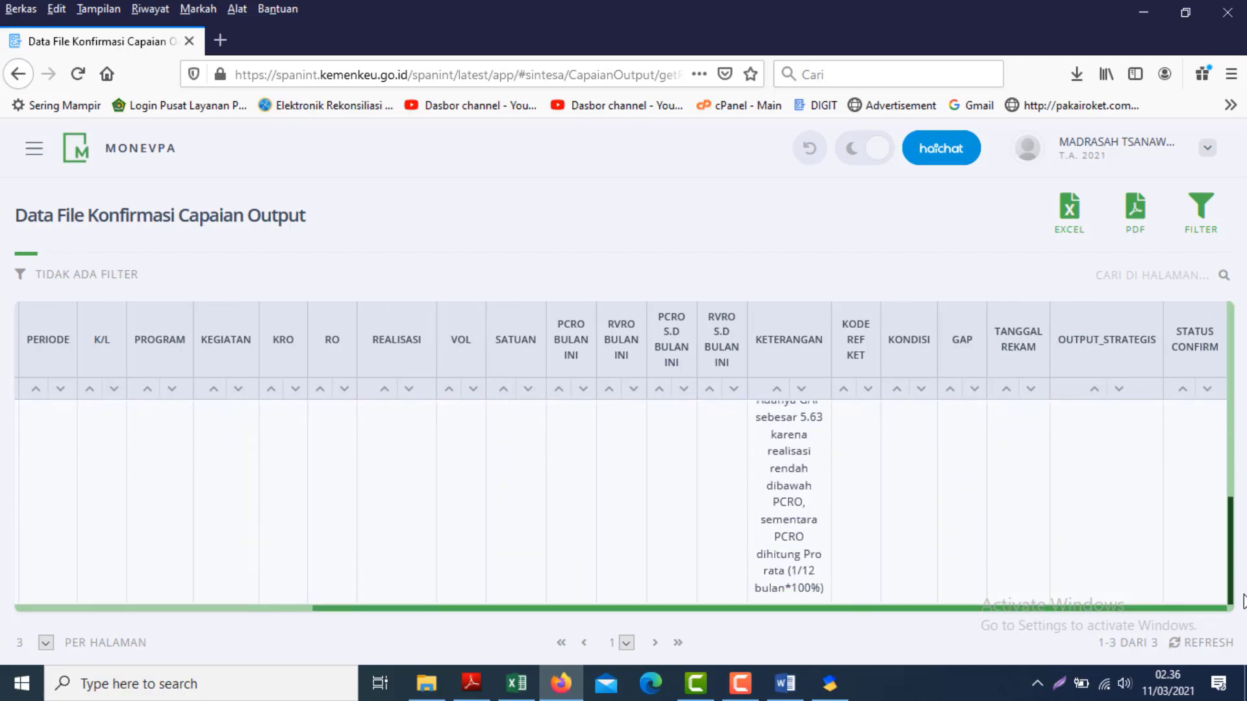
{"action": "left_click", "coordinate": [16, 76]}
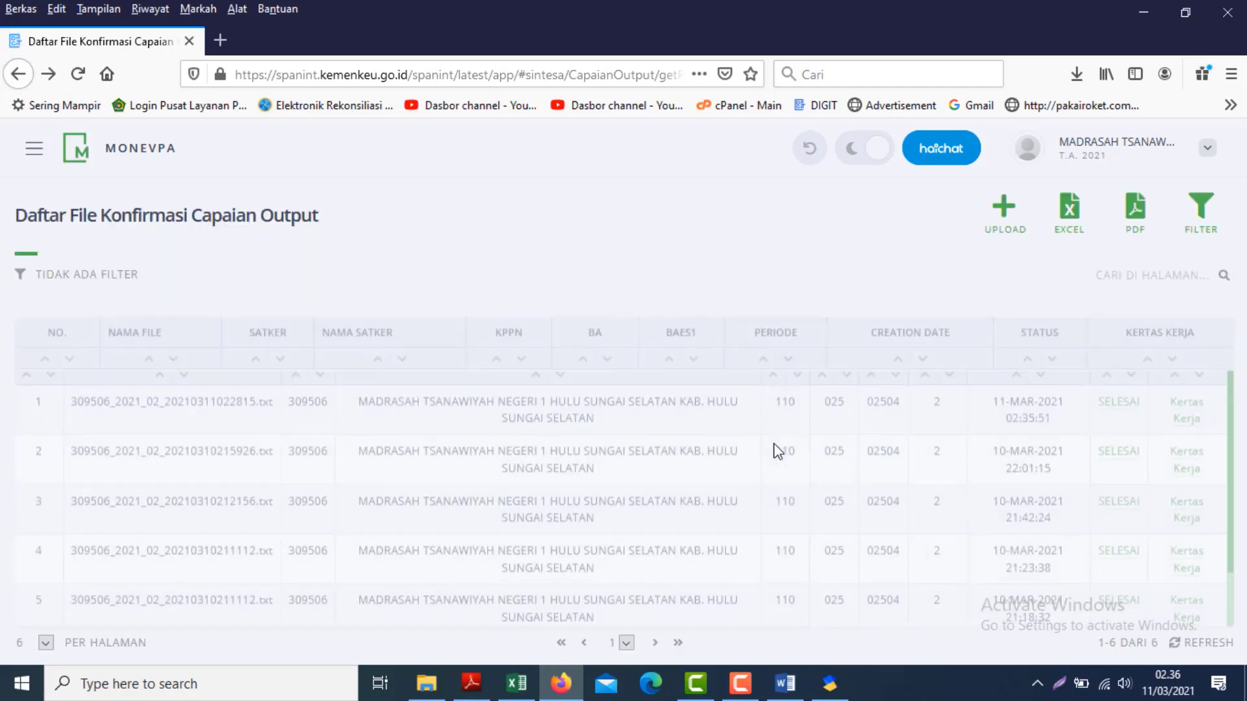
- Open the new file's Februari Kertas Kerja recap and examine RVRO, PCRO and GAP in the latest upload's detailed worksheet
{"action": "left_click", "coordinate": [1189, 400]}
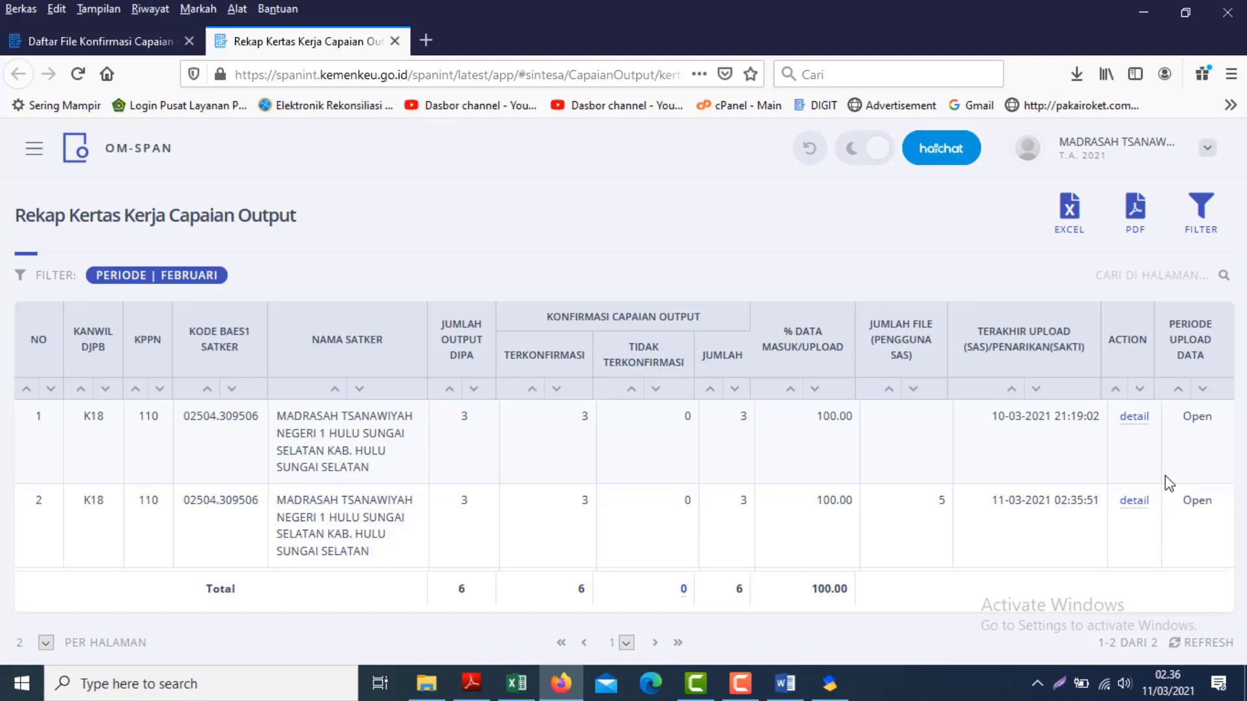
{"action": "left_click", "coordinate": [1132, 501]}
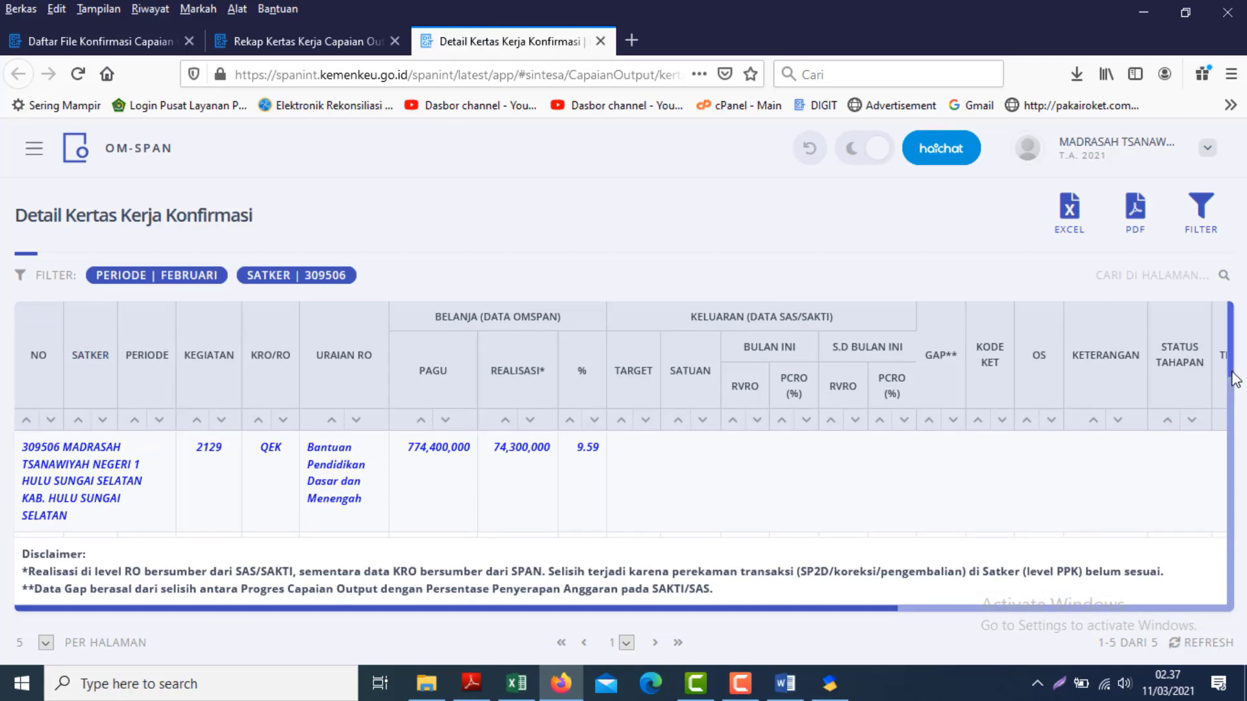
{"action": "scroll", "coordinate": [1232, 383], "scroll_direction": "down", "scroll_amount": 2}
{"action": "left_click_drag", "start_coordinate": [1227, 408], "coordinate": [1227, 403]}
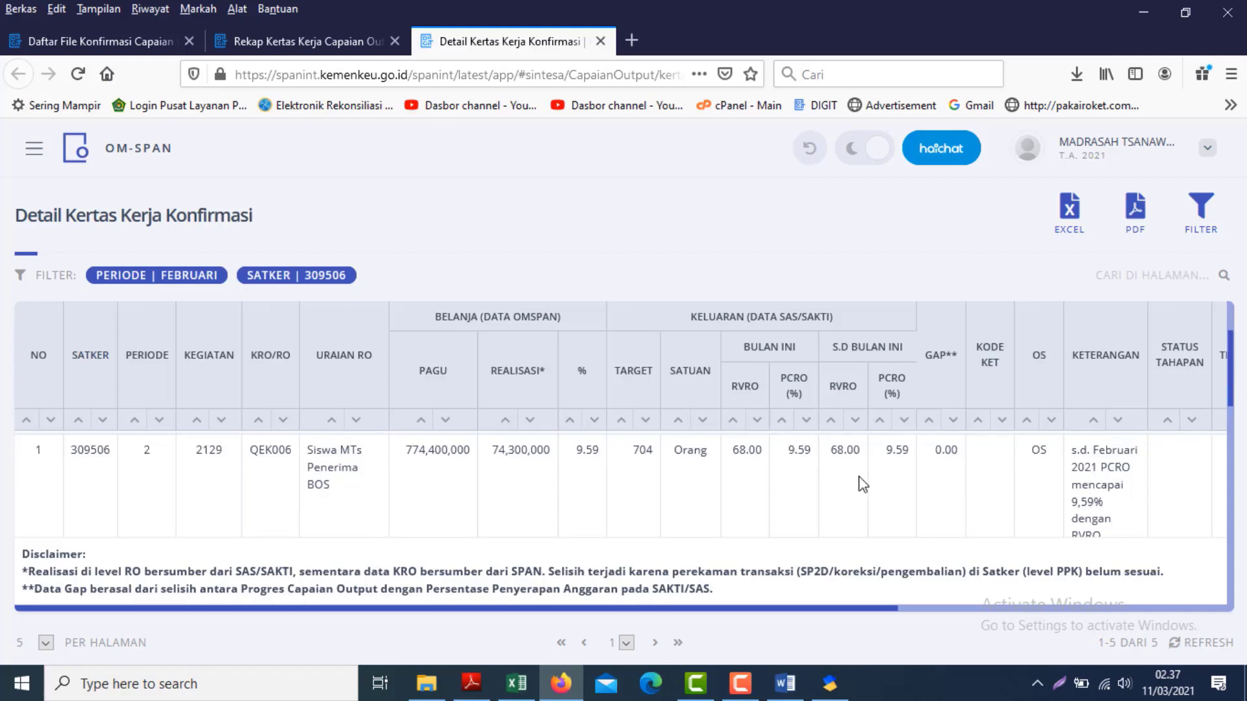
{"action": "left_click_drag", "start_coordinate": [1236, 406], "coordinate": [1236, 472]}
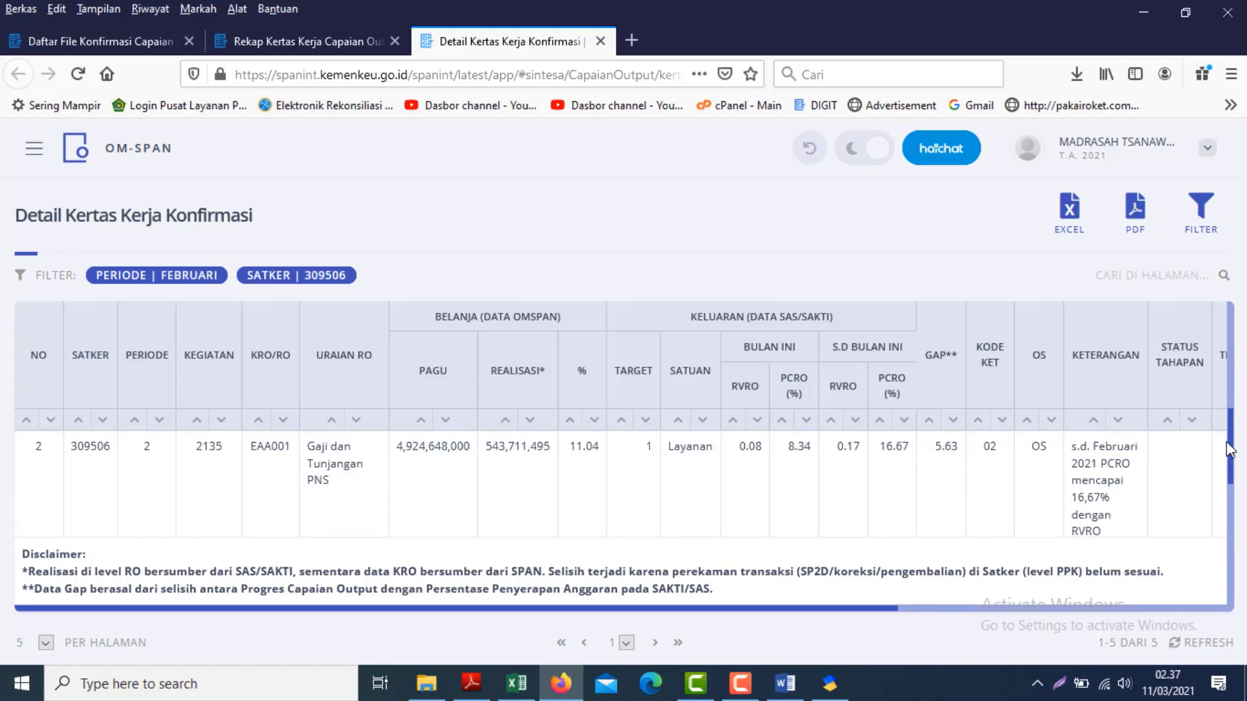
{"action": "mouse_move", "coordinate": [1236, 463]}
{"action": "left_mouse_down"}
{"action": "mouse_move", "coordinate": [1236, 474]}
{"action": "mouse_move", "coordinate": [1225, 456]}
{"action": "left_mouse_up"}
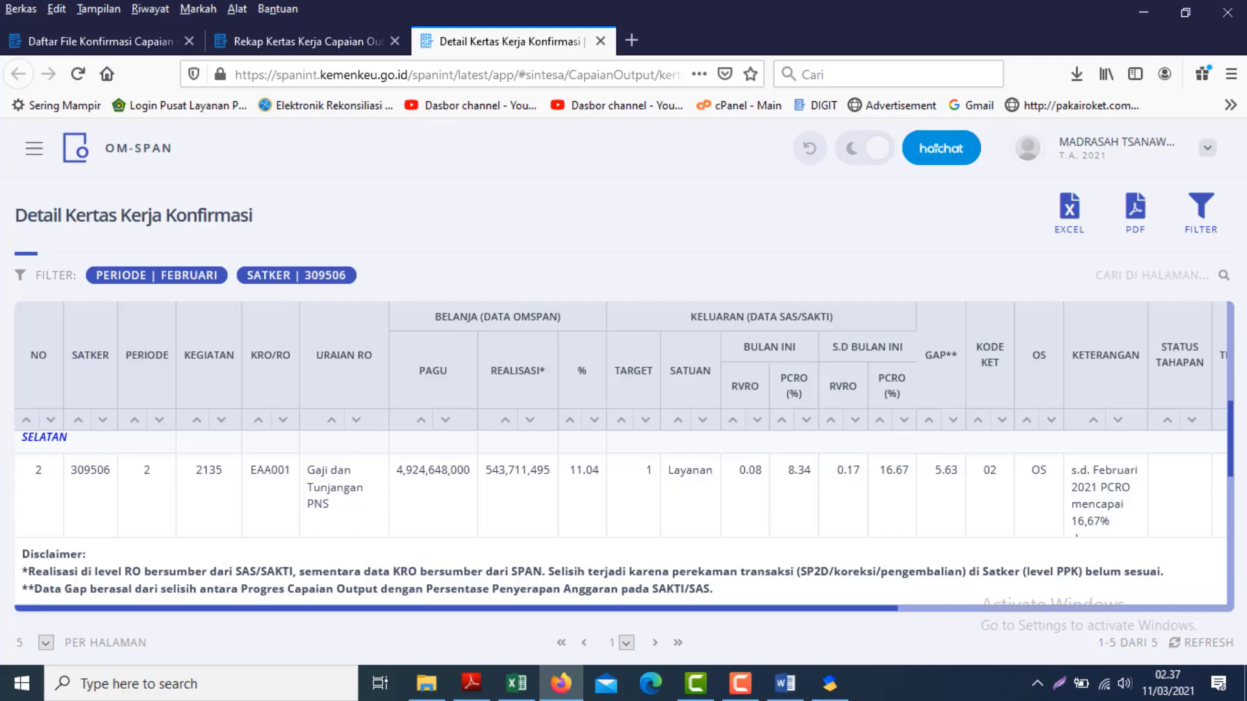
{"action": "mouse_move", "coordinate": [1230, 440]}
{"action": "left_mouse_down"}
{"action": "mouse_move", "coordinate": [1228, 455]}
{"action": "mouse_move", "coordinate": [1224, 446]}
{"action": "left_mouse_up"}
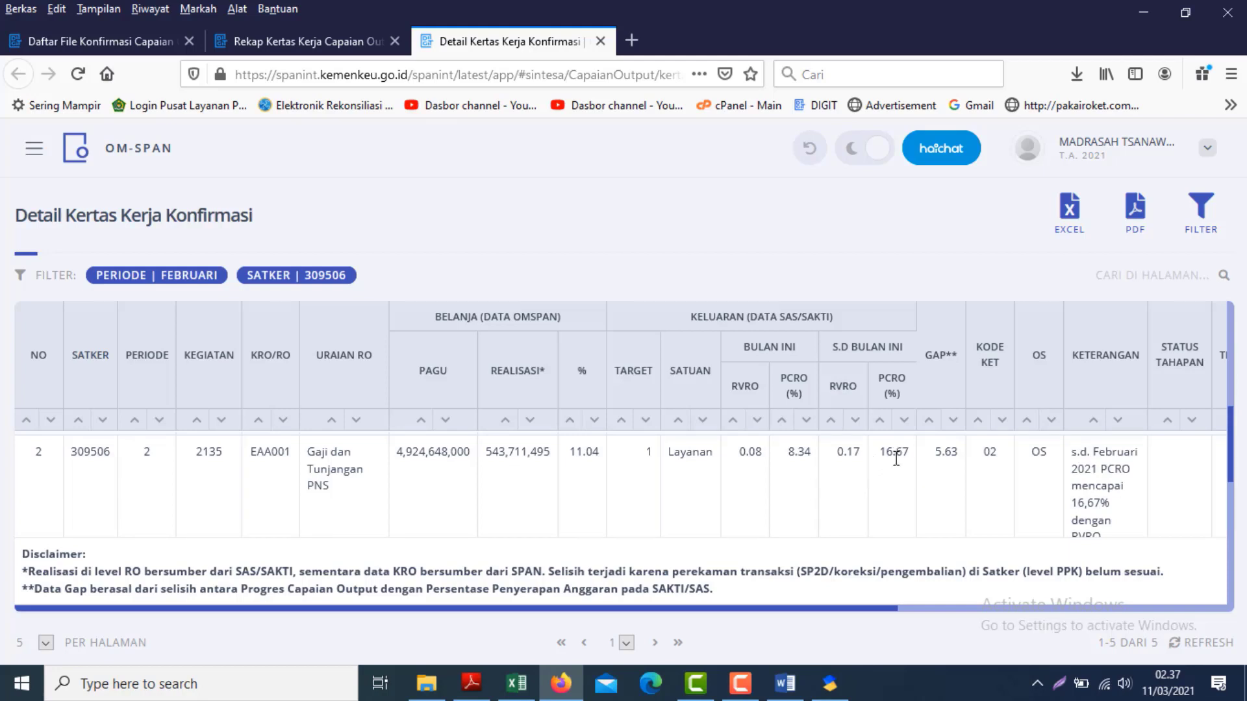
- Switch to SAS 2021 and open Konsolidasi Capaian Output for Pebruari and satker 309506 to check the EAA.001 cumulative volume
{"action": "left_click", "coordinate": [829, 683]}
{"action": "left_click", "coordinate": [50, 30]}
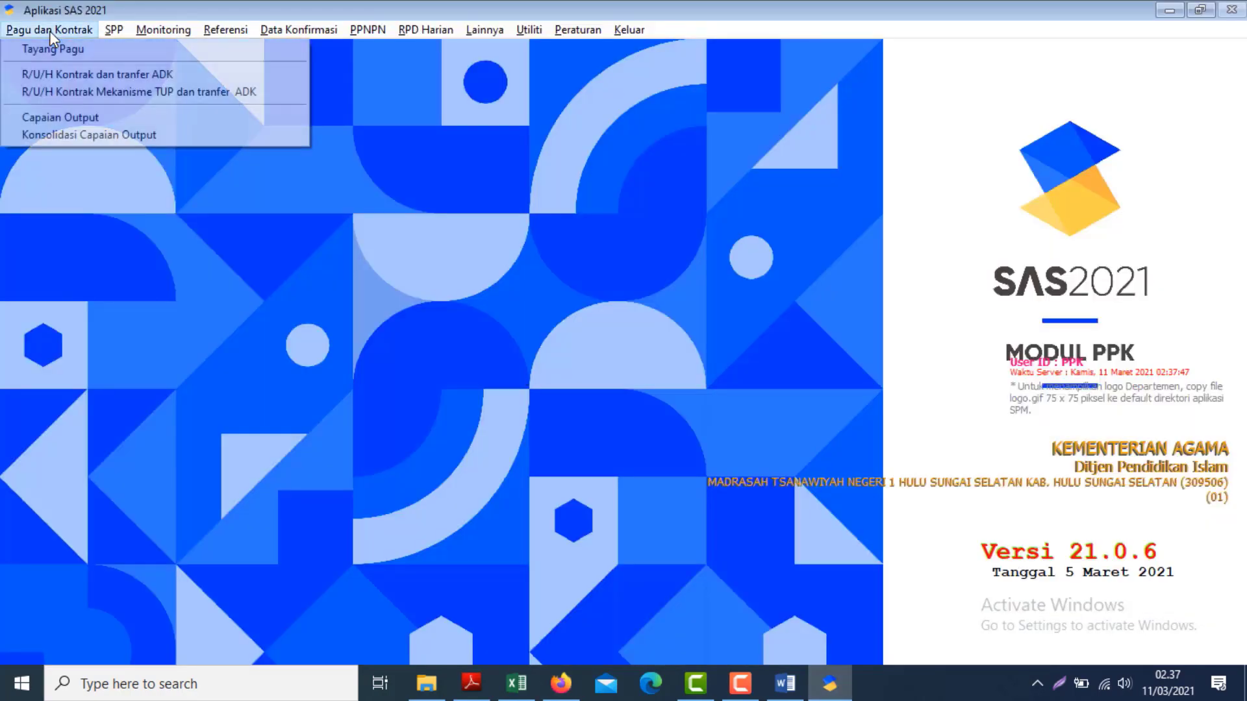
{"action": "left_click", "coordinate": [57, 135]}
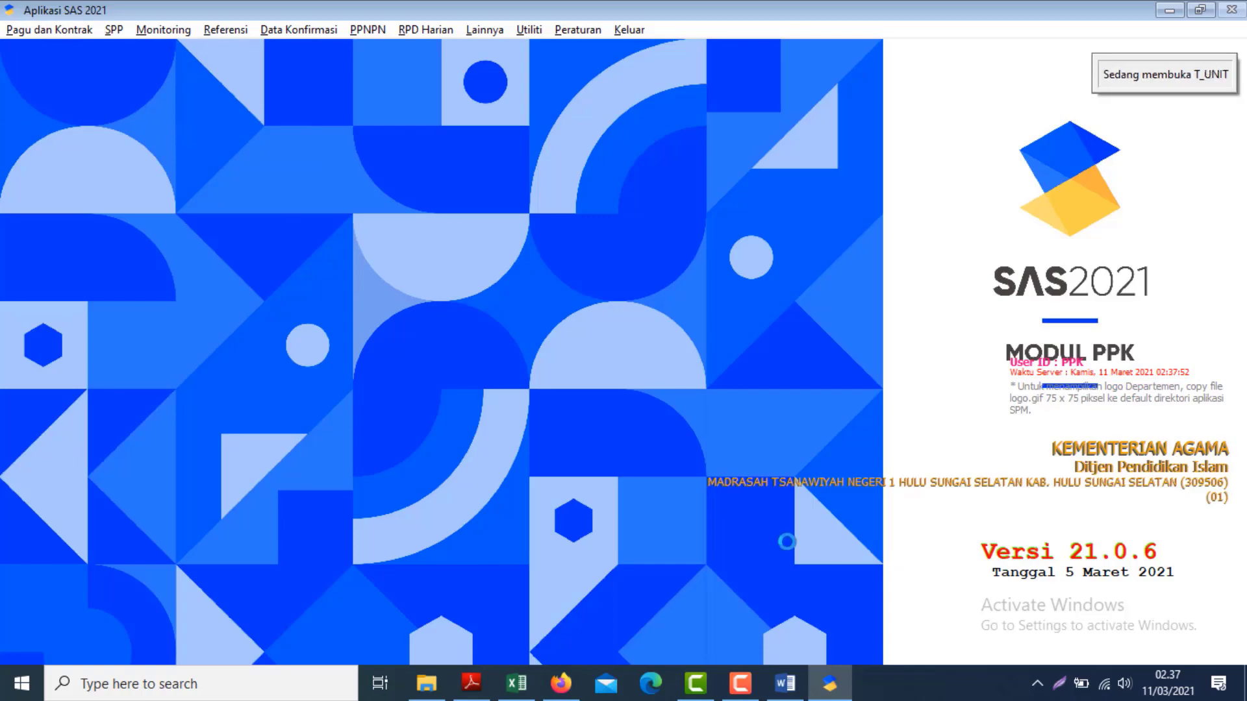
{"action": "left_click", "coordinate": [561, 683]}
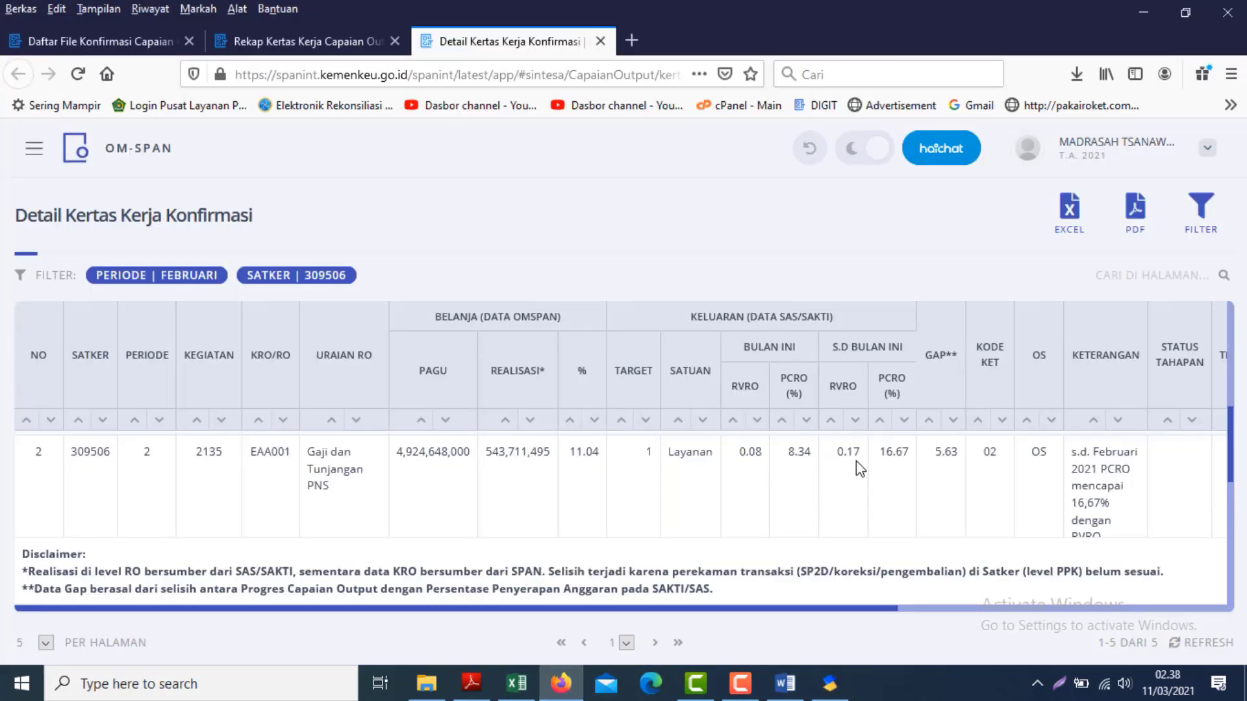
{"action": "key", "text": "alt+Tab"}
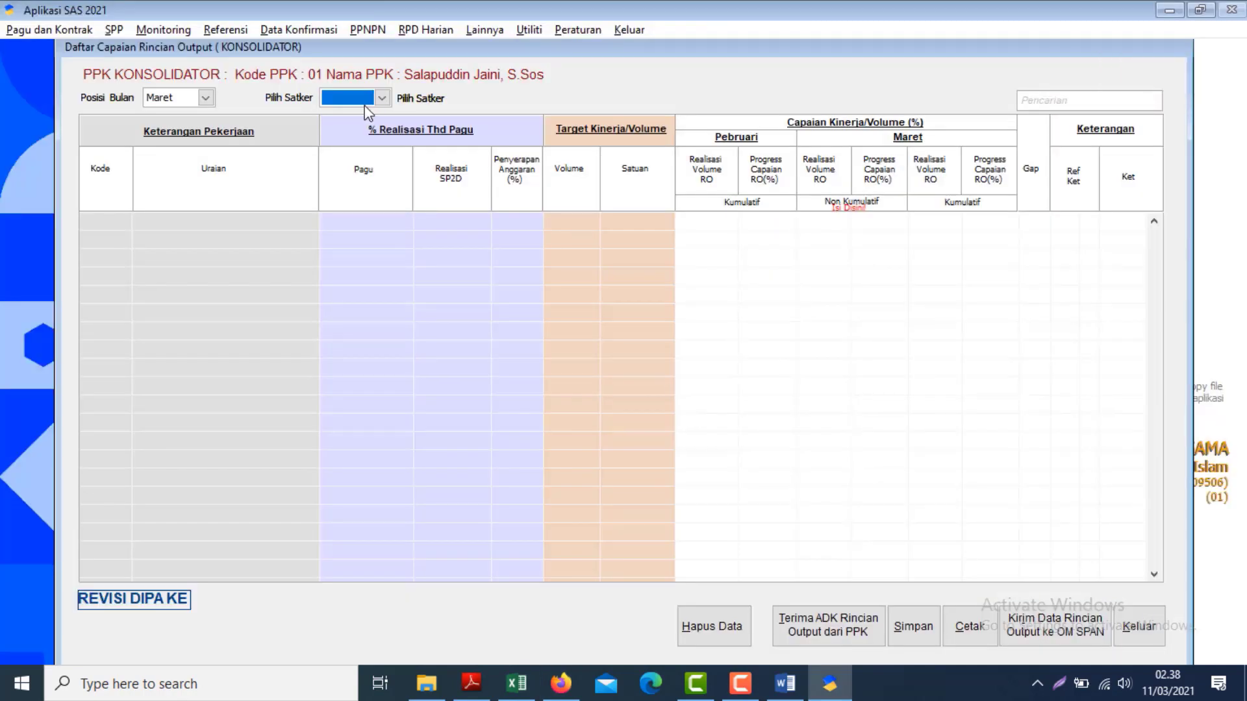
{"action": "left_click", "coordinate": [206, 98]}
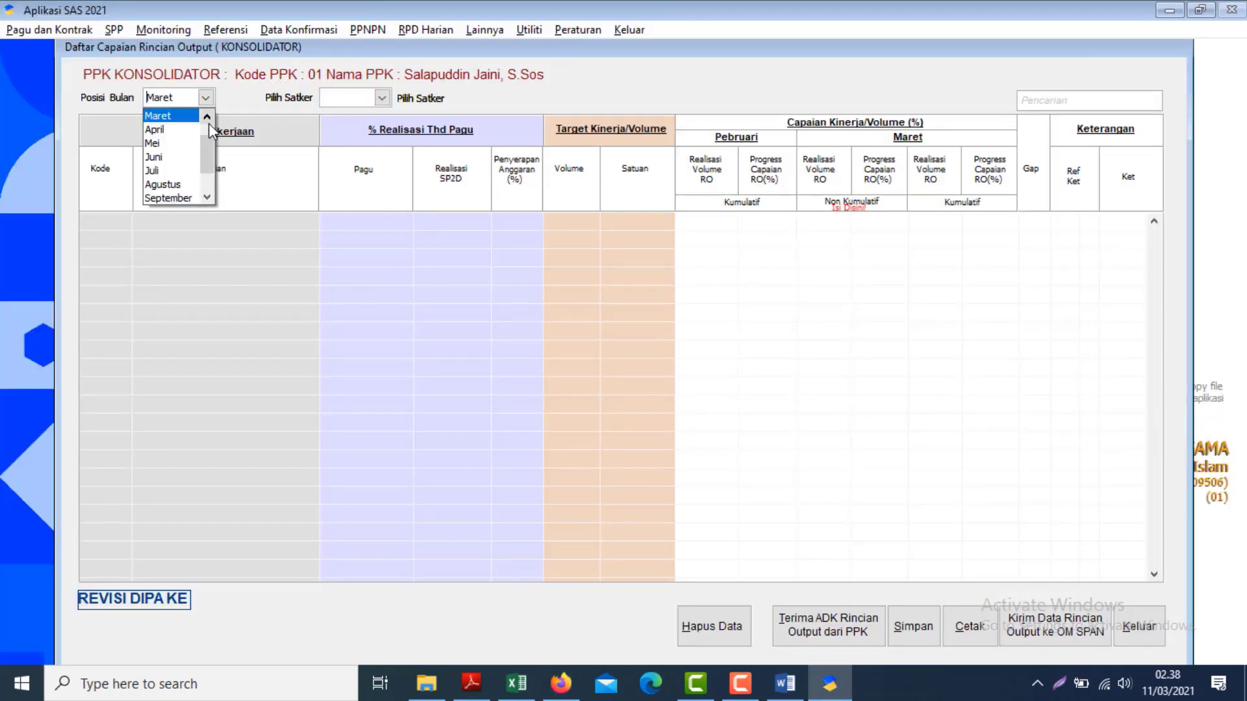
{"action": "left_click", "coordinate": [162, 115]}
{"action": "left_click", "coordinate": [381, 98]}
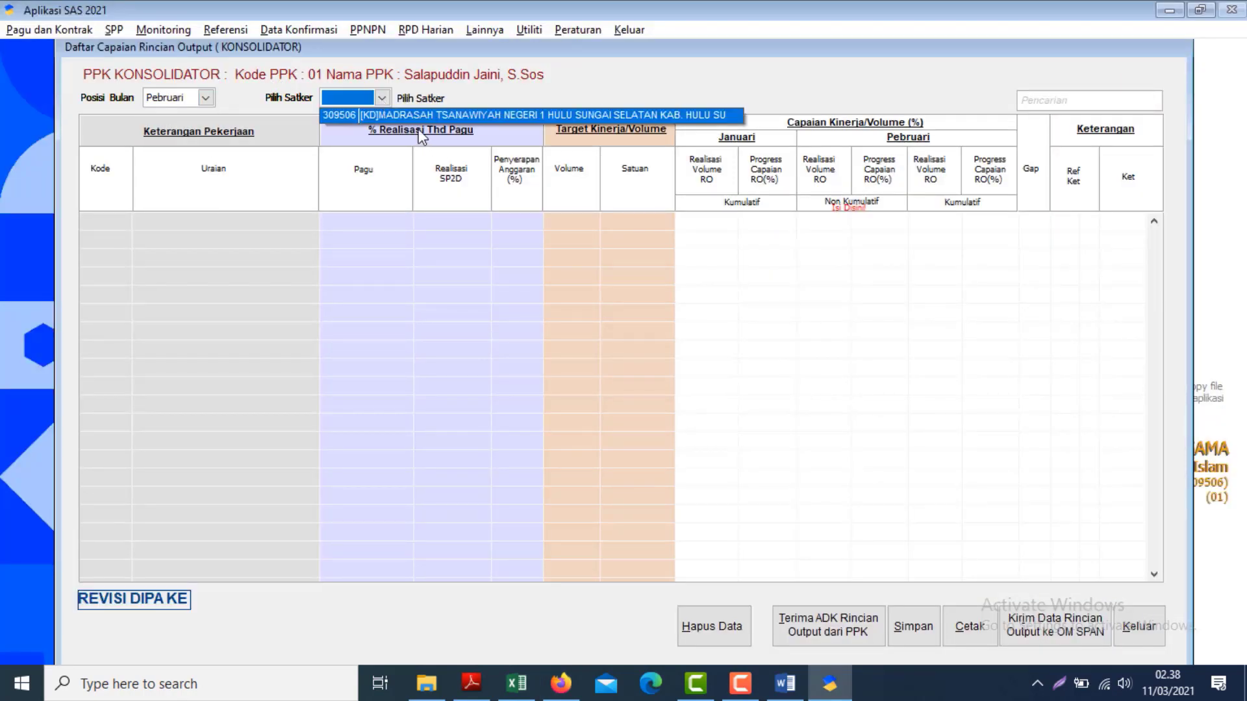
{"action": "left_click", "coordinate": [400, 116]}
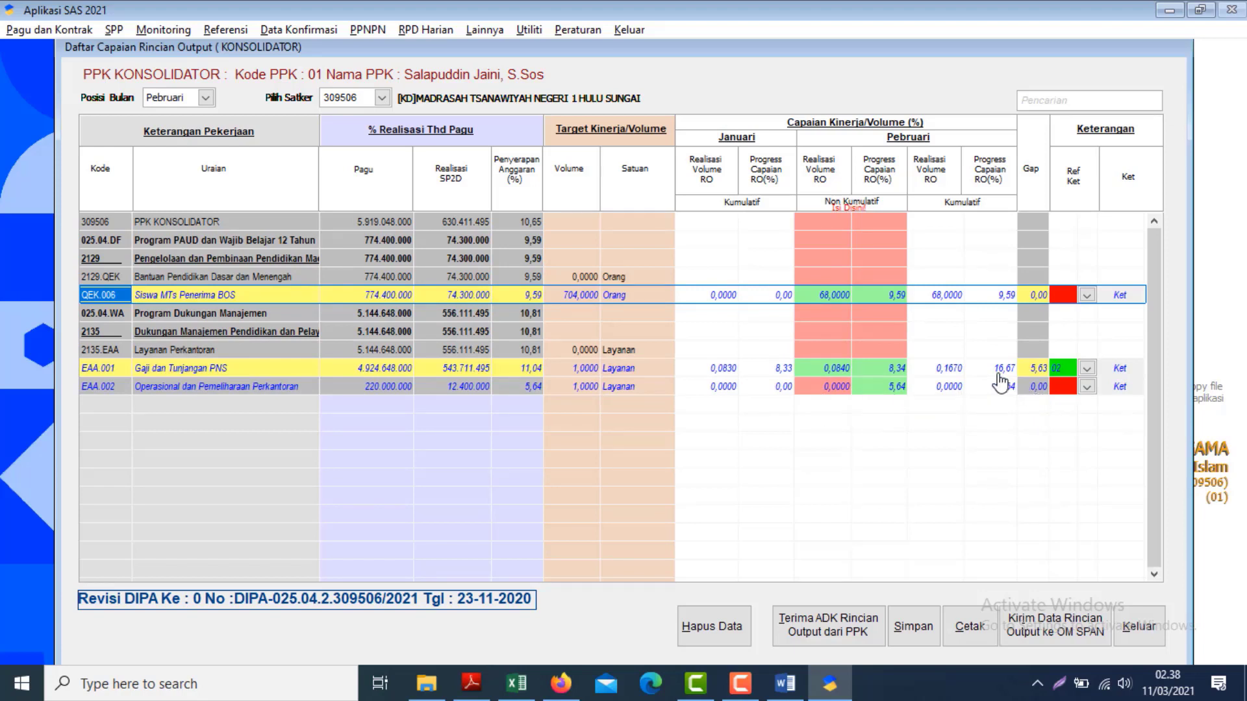
{"action": "left_click", "coordinate": [950, 370]}
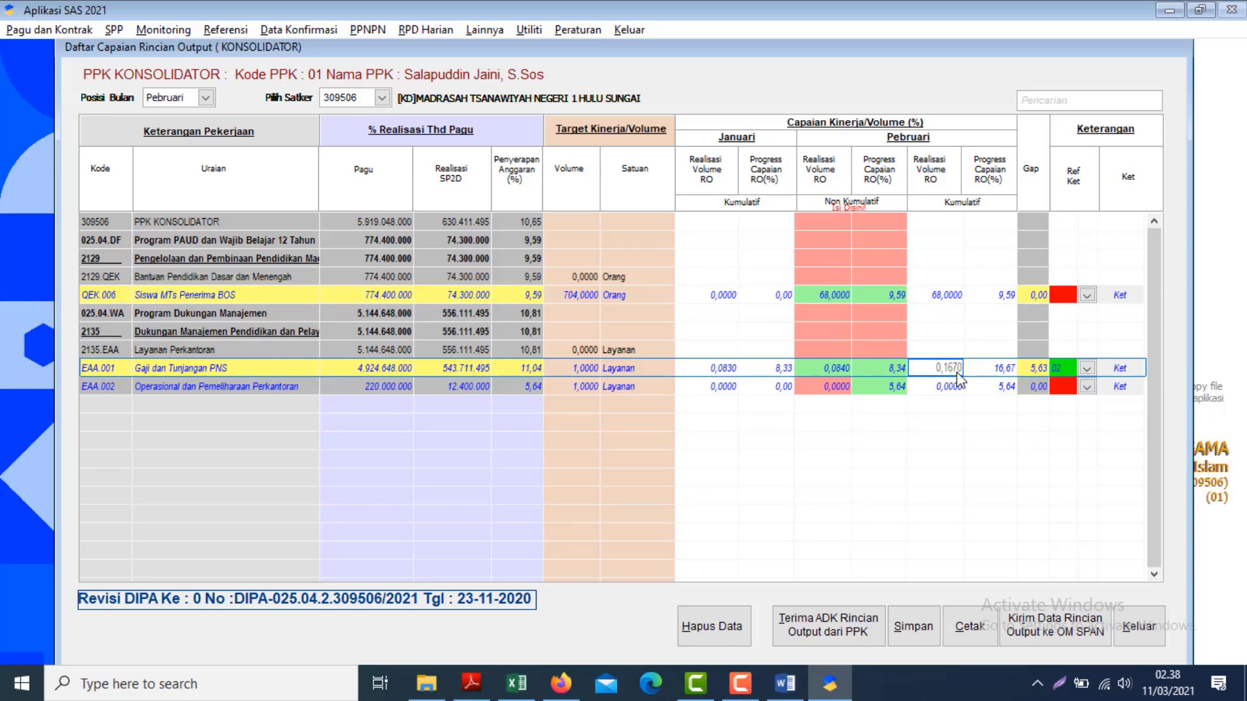
- Examine the output figures and remark for EAA002 Operasional dan Pemeliharaan Perkantoran in the OM-SPAN February detailed worksheet
{"action": "key", "text": "alt+Tab"}
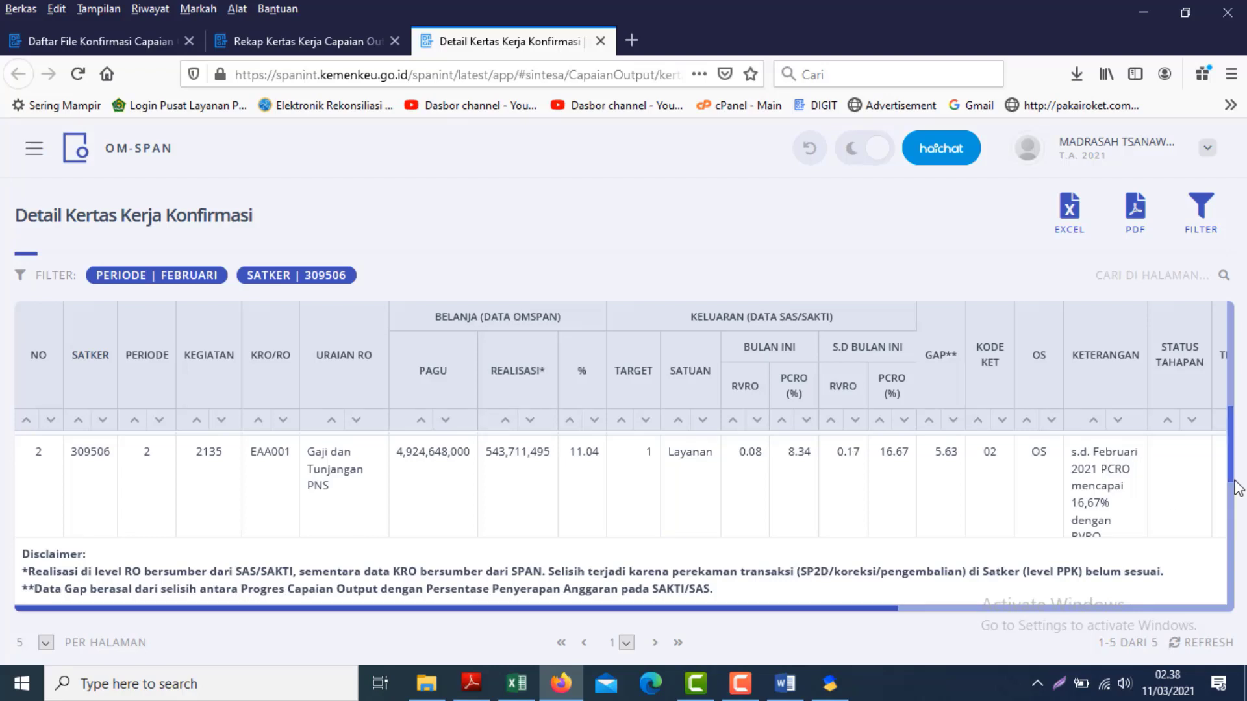
{"action": "scroll", "coordinate": [1233, 513], "scroll_direction": "down", "scroll_amount": 3}
{"action": "left_click_drag", "start_coordinate": [1235, 516], "coordinate": [1216, 588]}
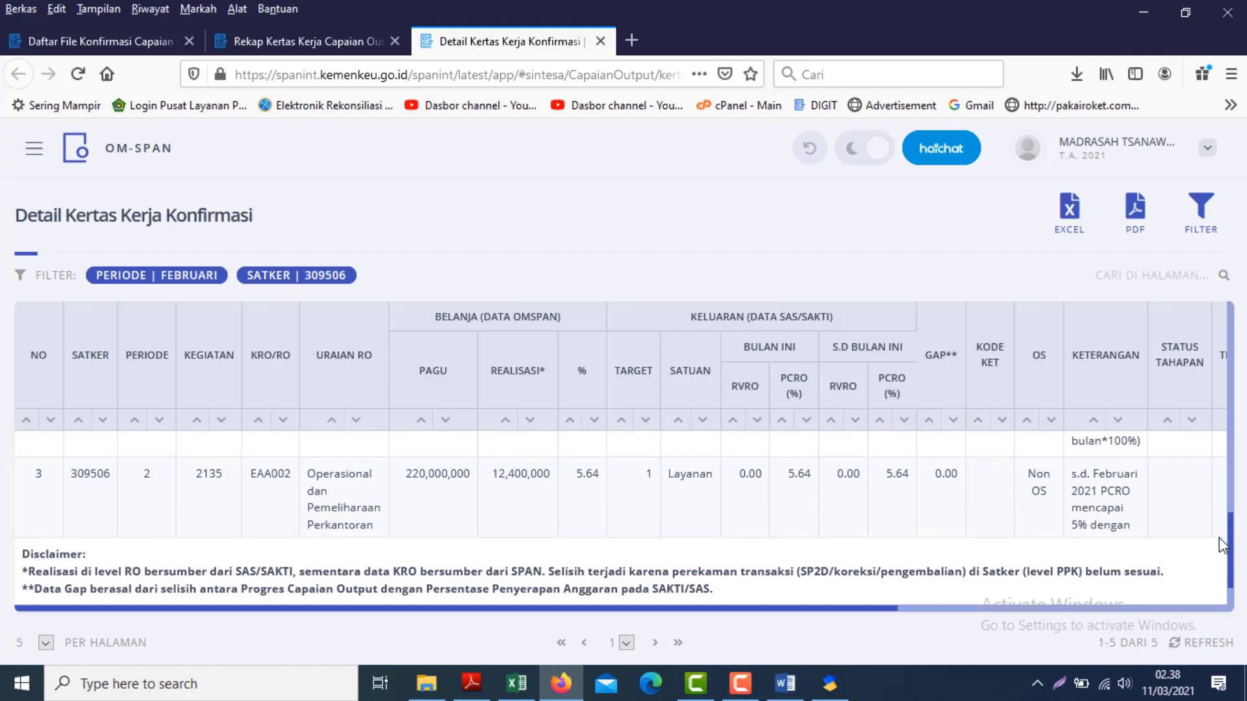
{"action": "left_click_drag", "start_coordinate": [1230, 544], "coordinate": [1230, 568]}
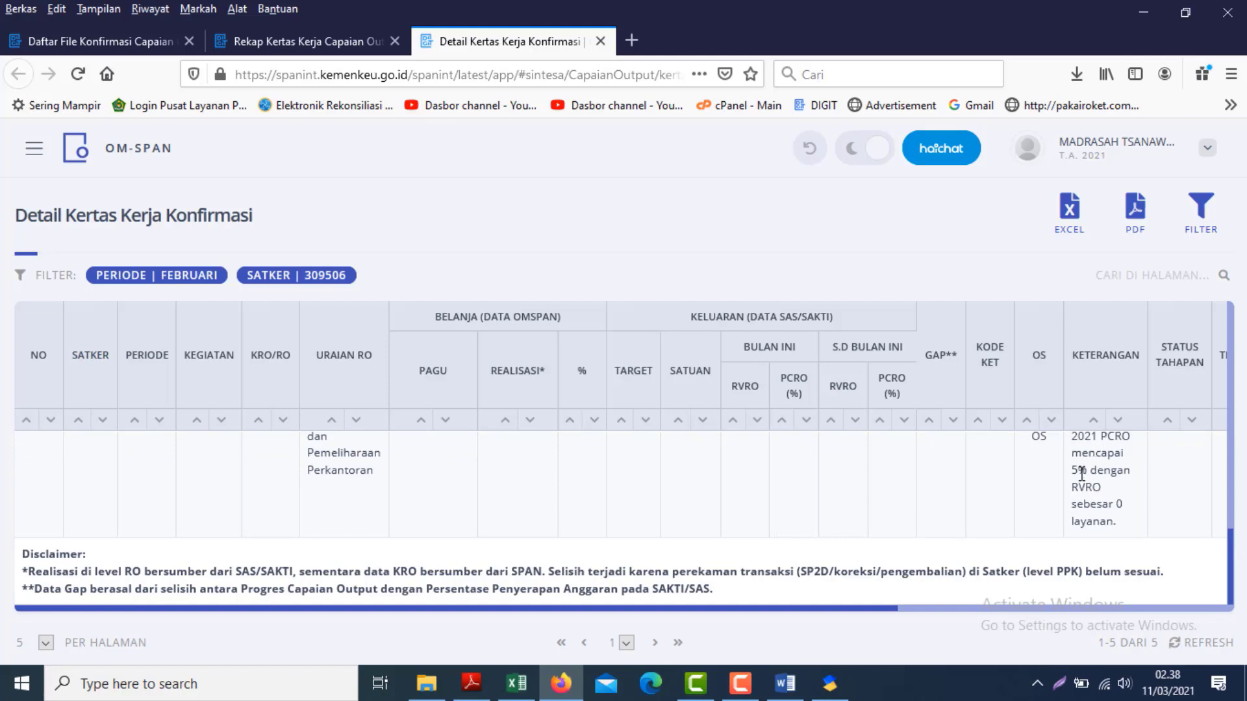
{"action": "scroll", "coordinate": [1237, 555], "scroll_direction": "up", "scroll_amount": 1}
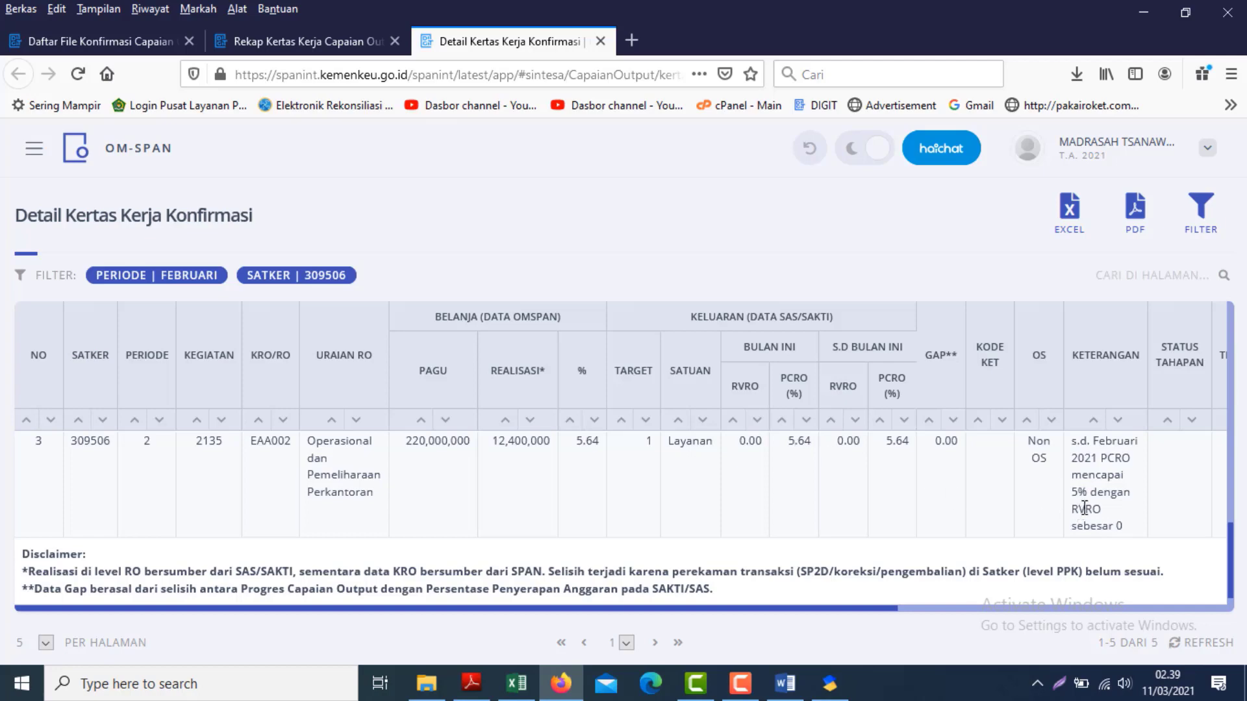
- In SAS 2021, correct the PCRO in the EAA.002 February remark to 5,64% and save the consolidated output data
{"action": "key", "text": "alt+Tab"}
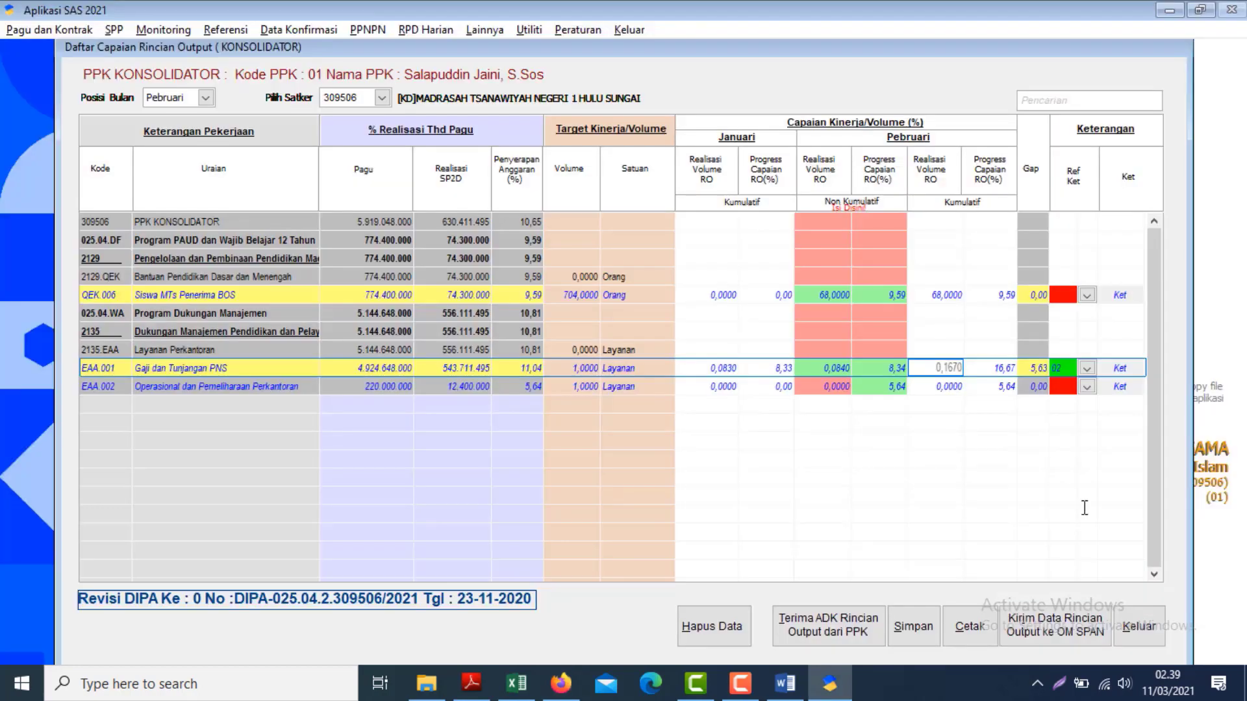
{"action": "left_click", "coordinate": [635, 387]}
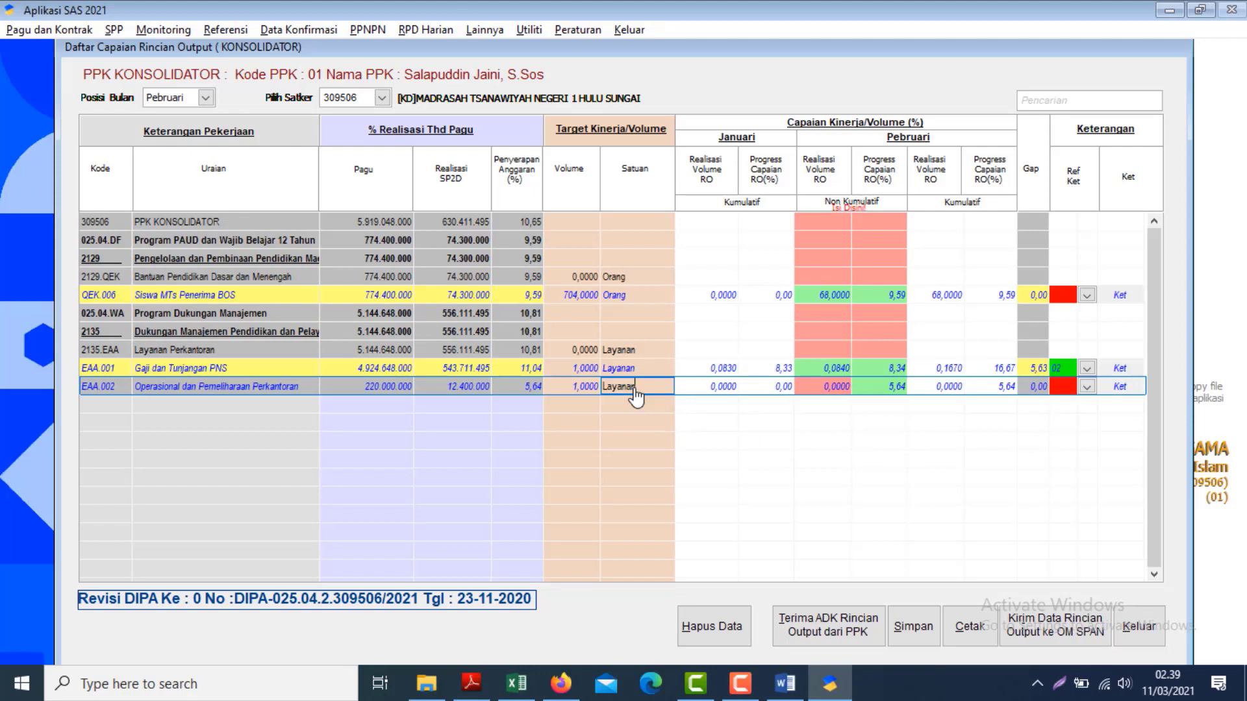
{"action": "left_click", "coordinate": [1120, 392]}
{"action": "left_click", "coordinate": [1120, 388]}
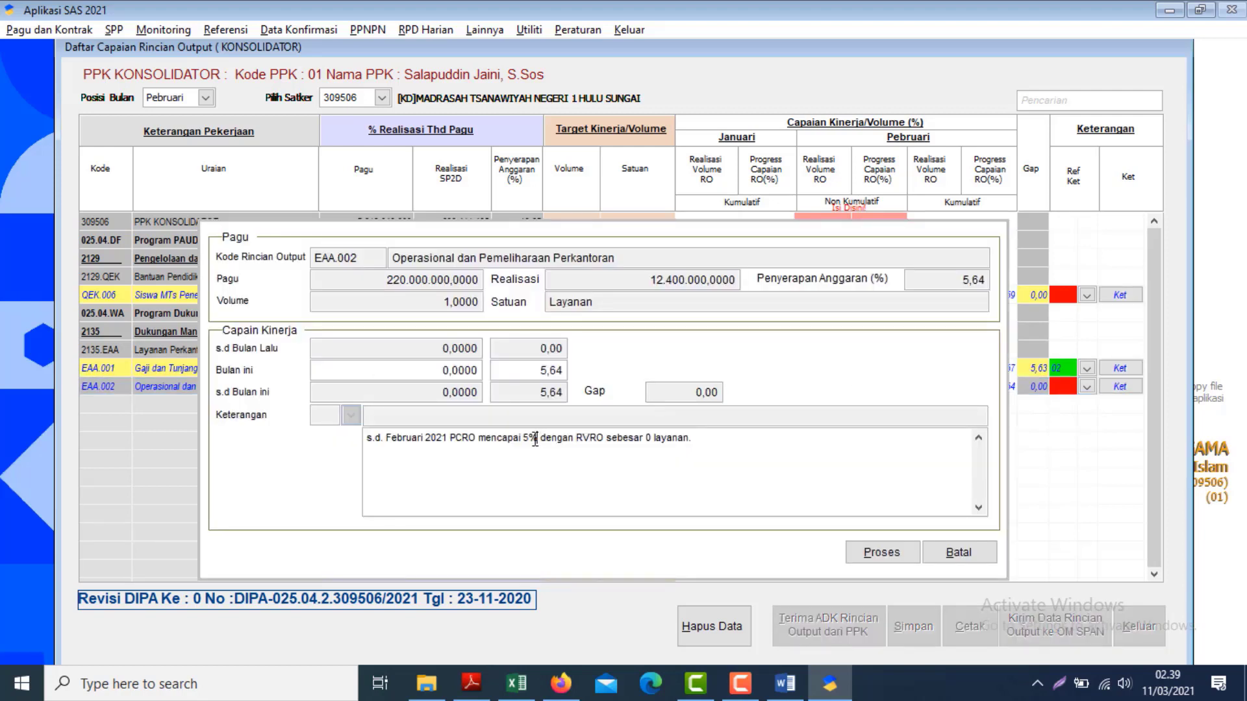
{"action": "type", "text": ",64"}
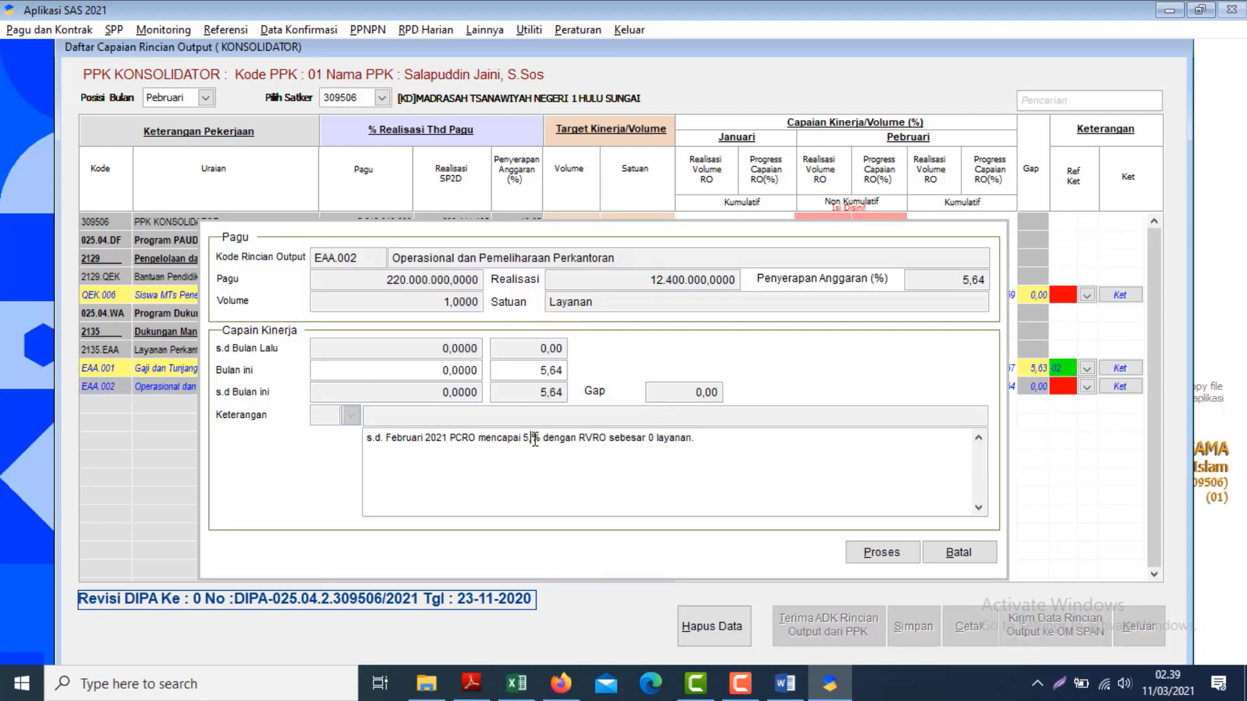
{"action": "left_click", "coordinate": [881, 553]}
{"action": "left_click", "coordinate": [901, 622]}
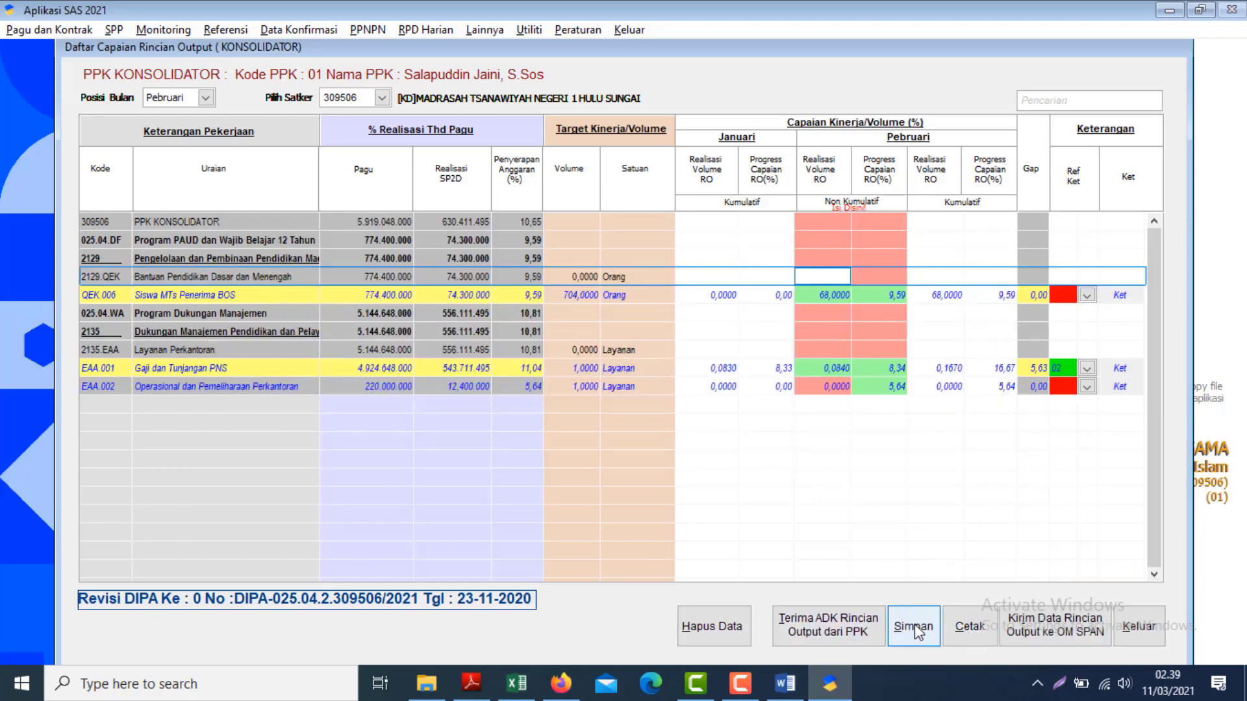
{"action": "left_click", "coordinate": [625, 388]}
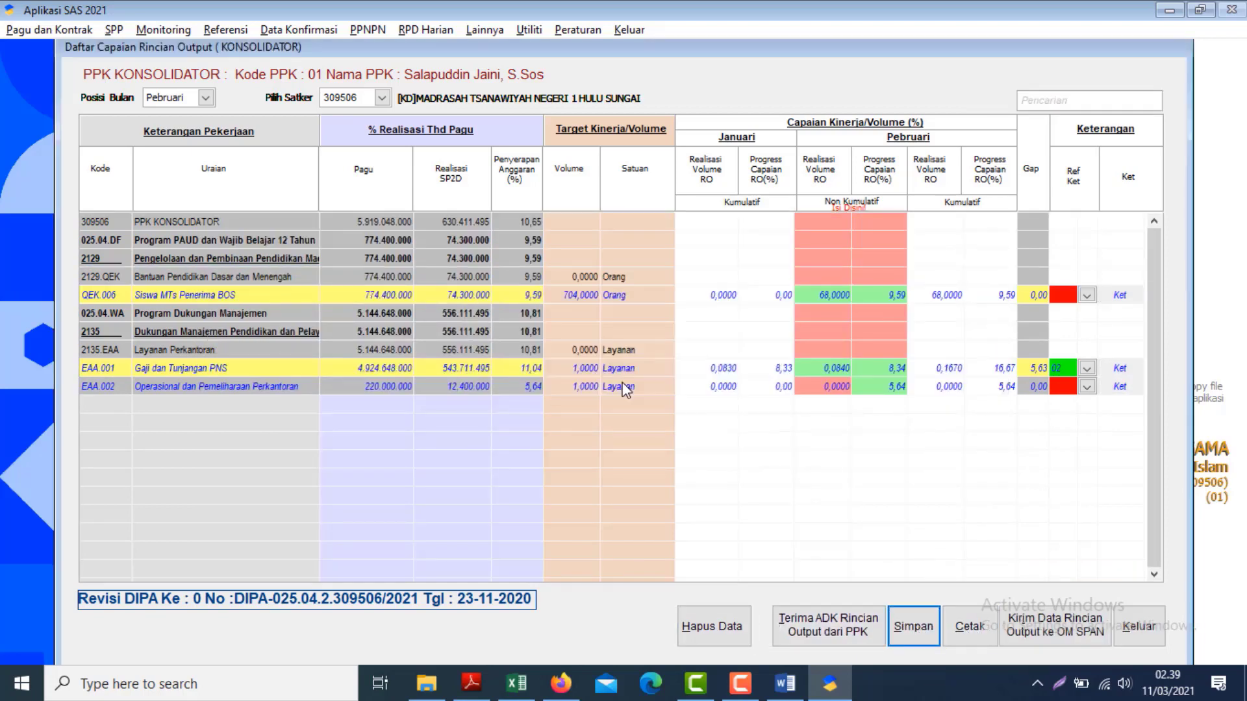
- Export the February output data for OM SPAN to the C:\AplikasiSAS2021 folder
{"action": "left_click", "coordinate": [1028, 631]}
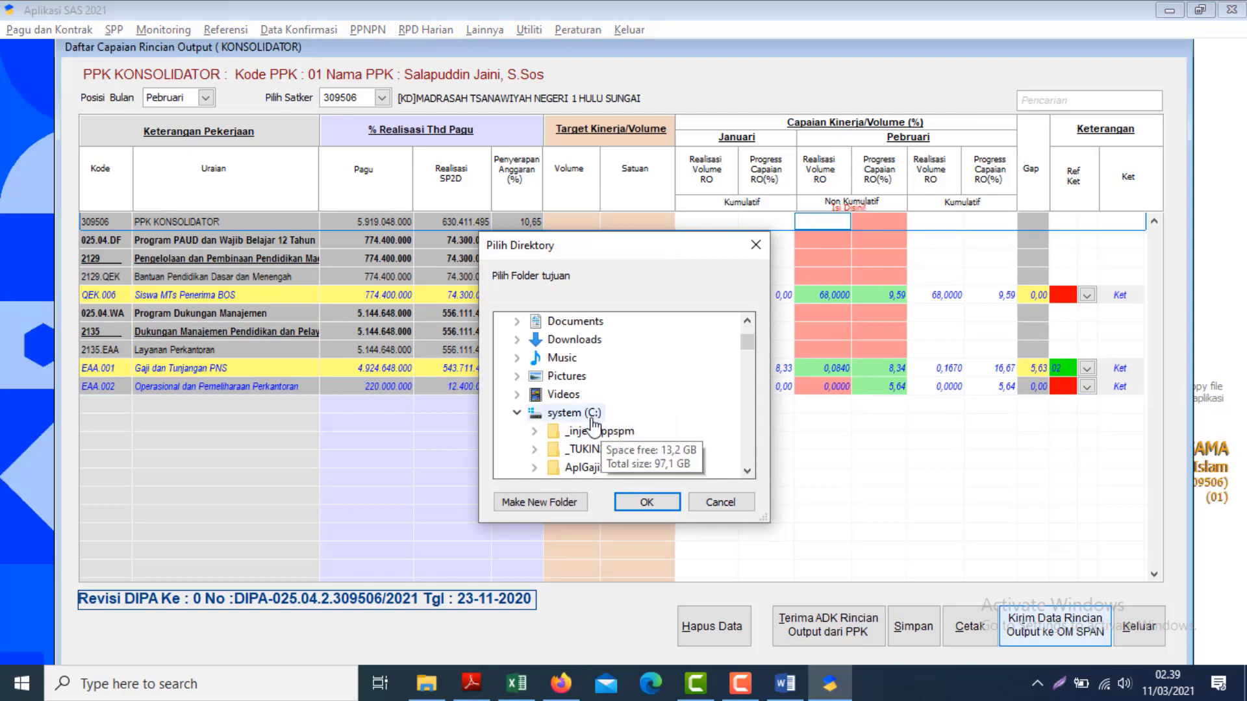
{"action": "left_click", "coordinate": [650, 502]}
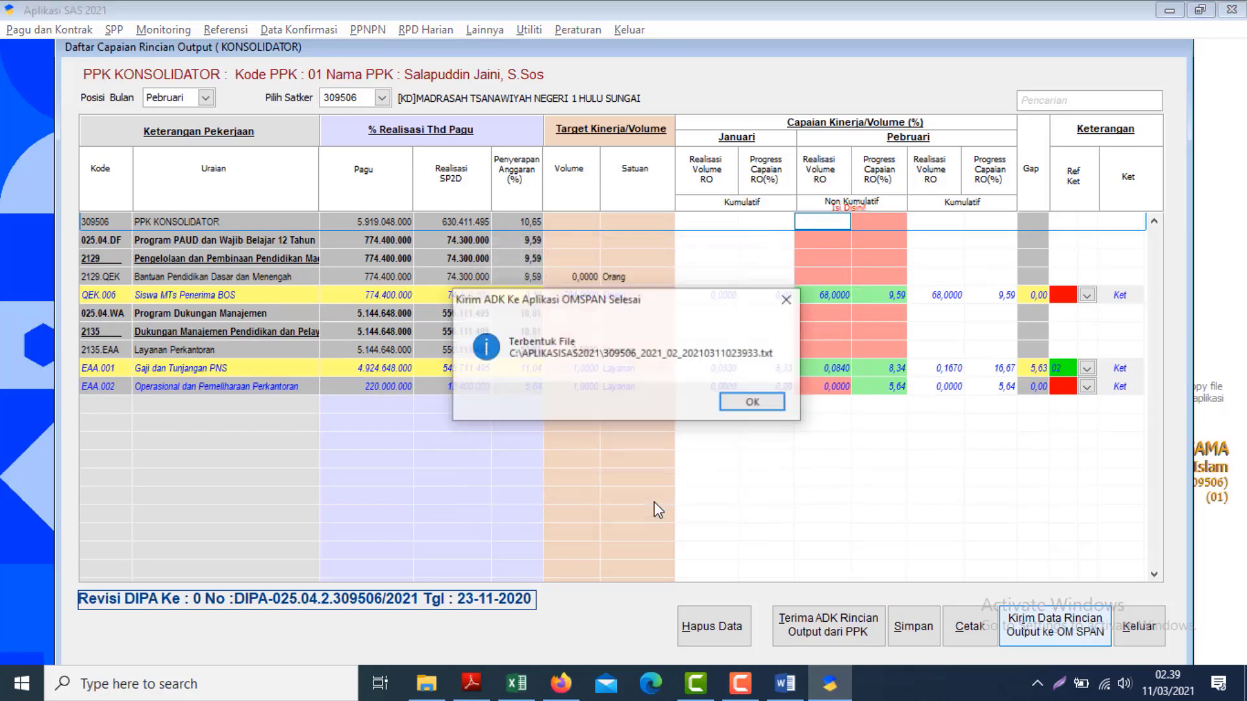
{"action": "left_click", "coordinate": [753, 403]}
- Return to OM-SPAN and close the February detailed worksheet and the recap to get back to the uploaded file list
{"action": "key", "text": "alt+Tab"}
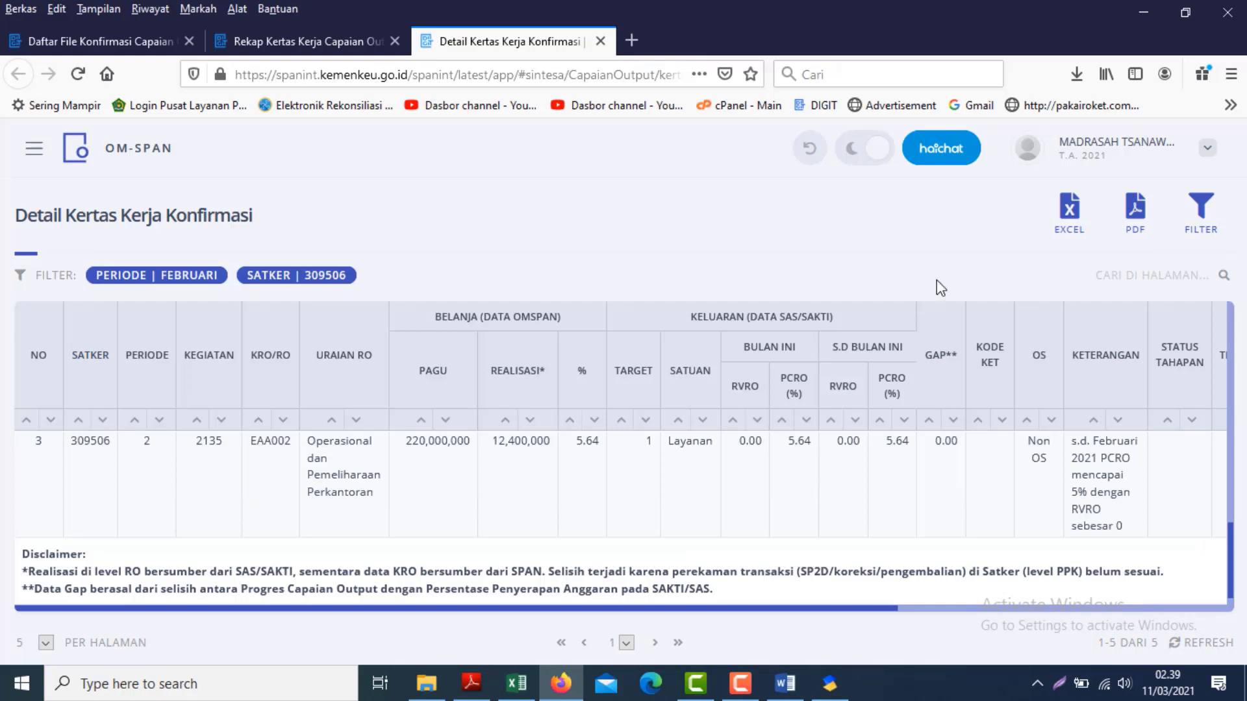
{"action": "left_click", "coordinate": [600, 41]}
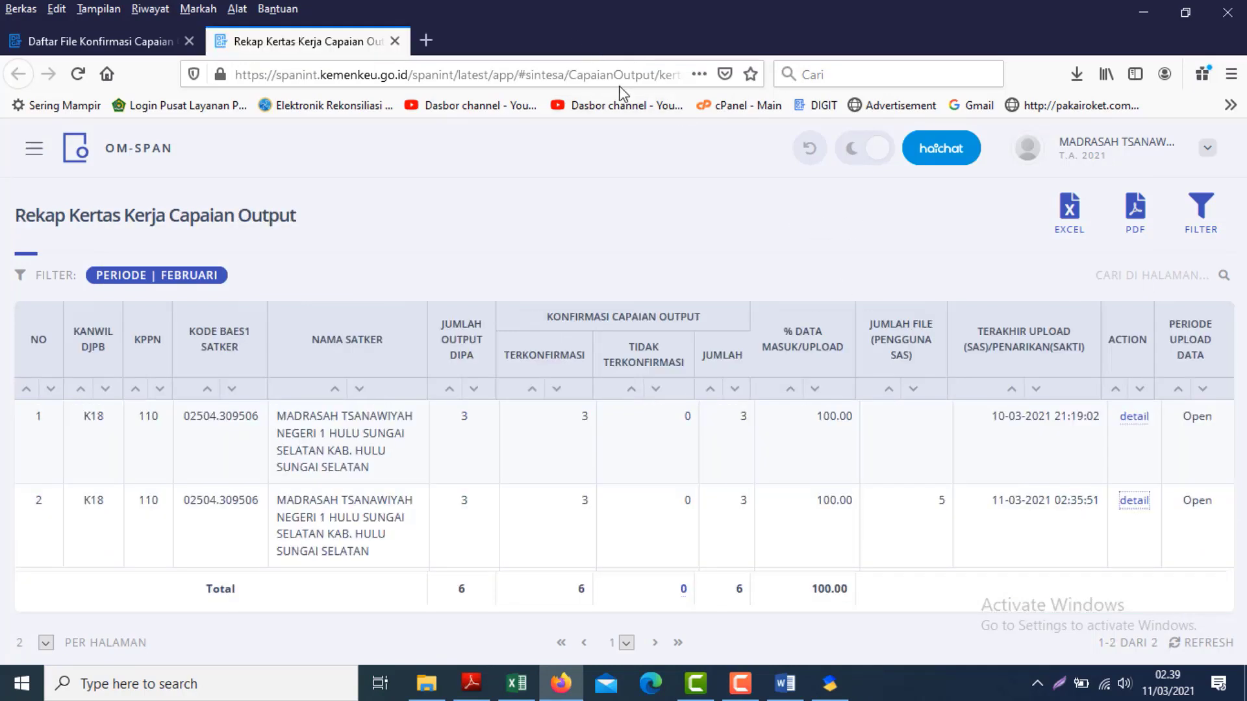
{"action": "left_click", "coordinate": [394, 41]}
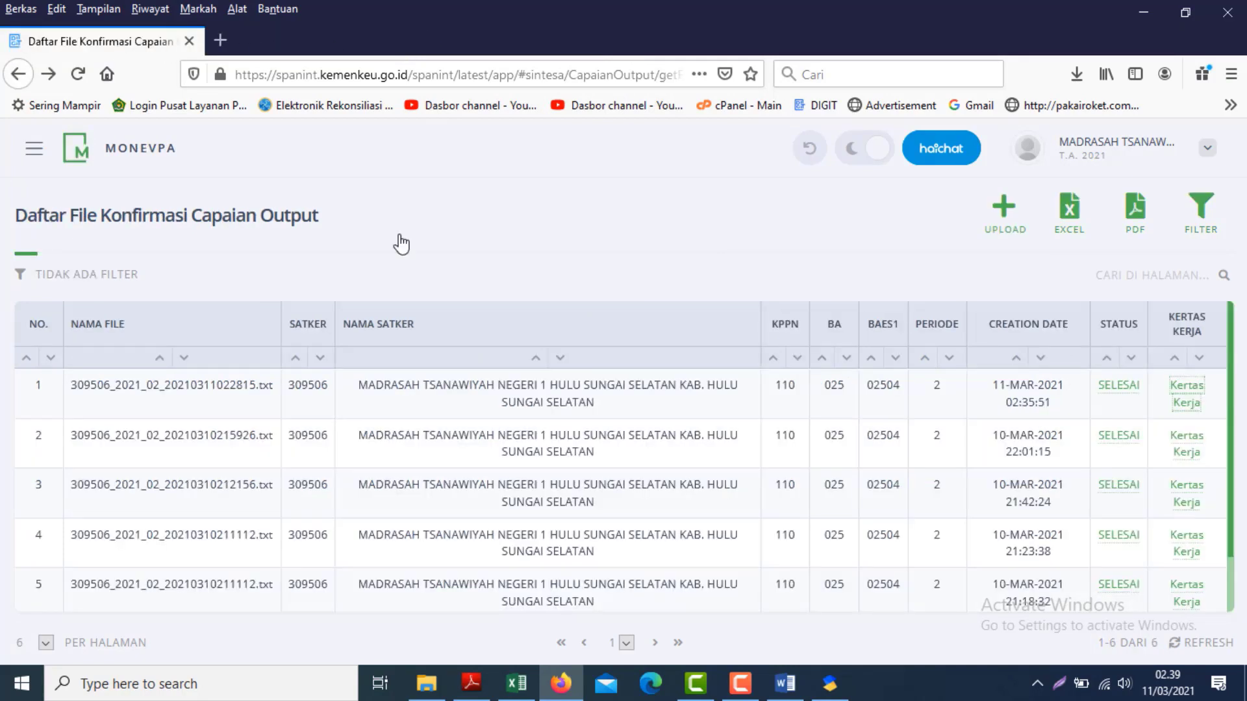
{"action": "left_click", "coordinate": [1003, 210]}
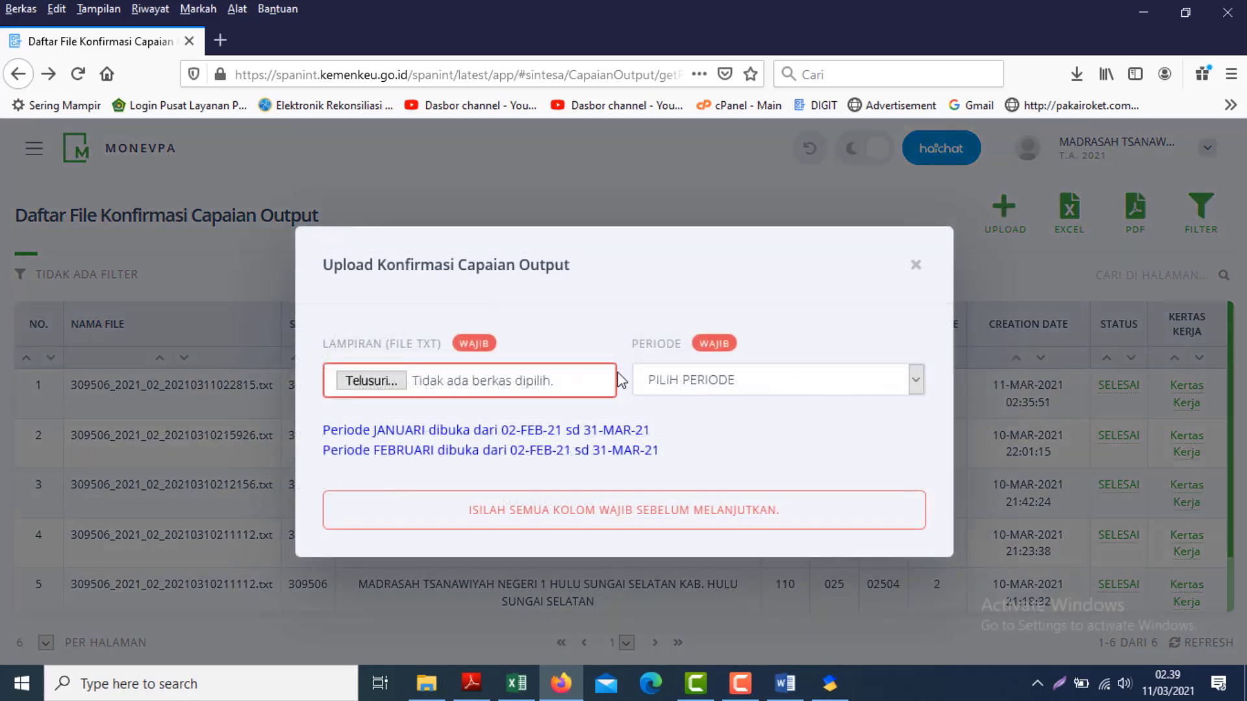
{"action": "left_click", "coordinate": [387, 380]}
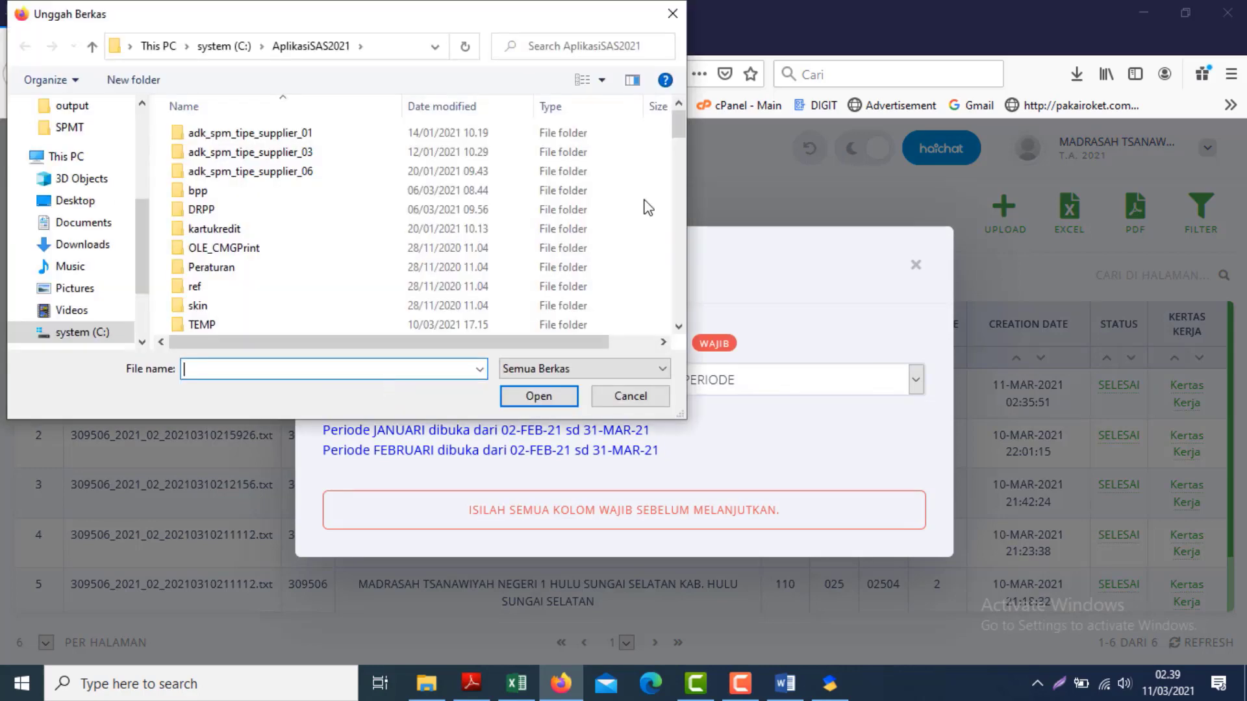
{"action": "left_click", "coordinate": [635, 109]}
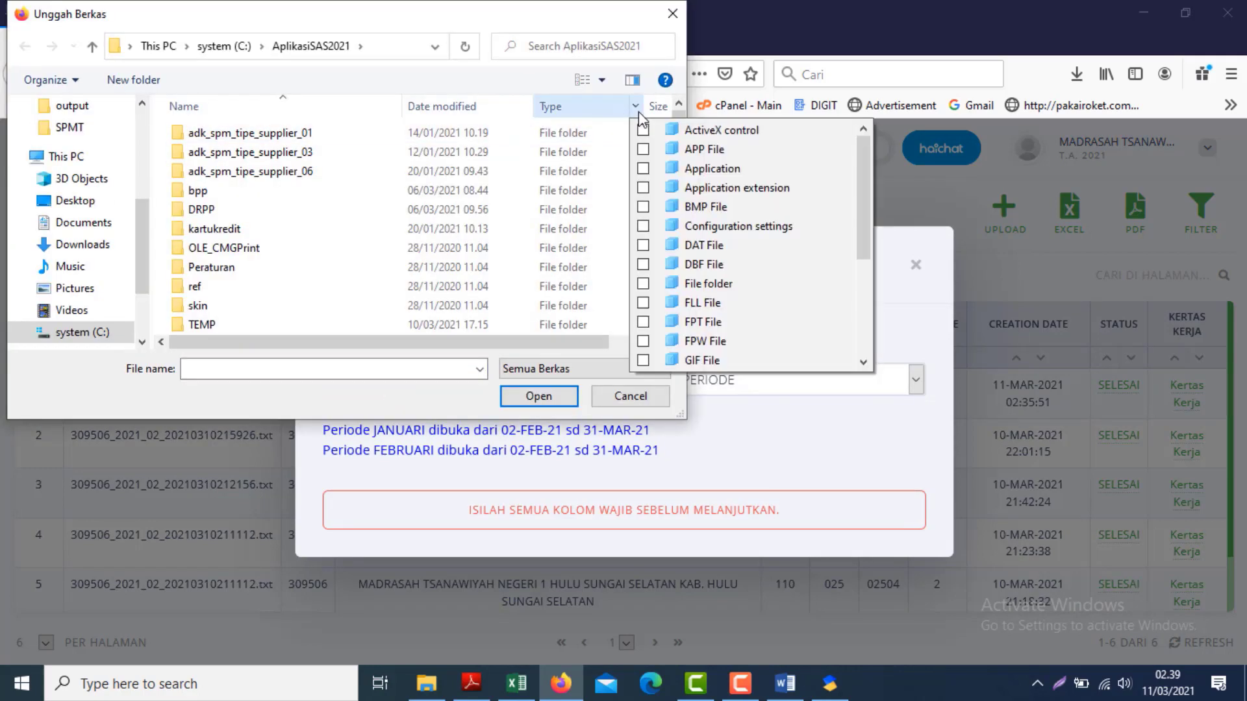
{"action": "left_click", "coordinate": [524, 107]}
{"action": "left_click", "coordinate": [524, 107]}
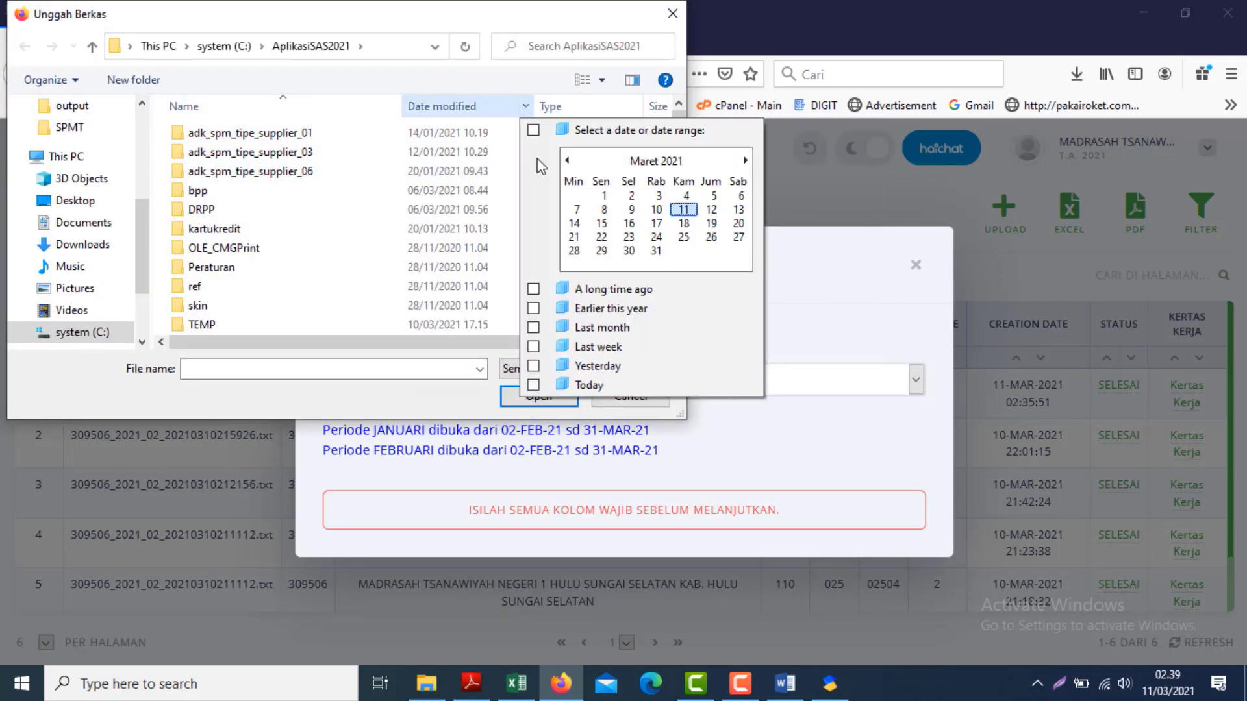
{"action": "left_click", "coordinate": [618, 387]}
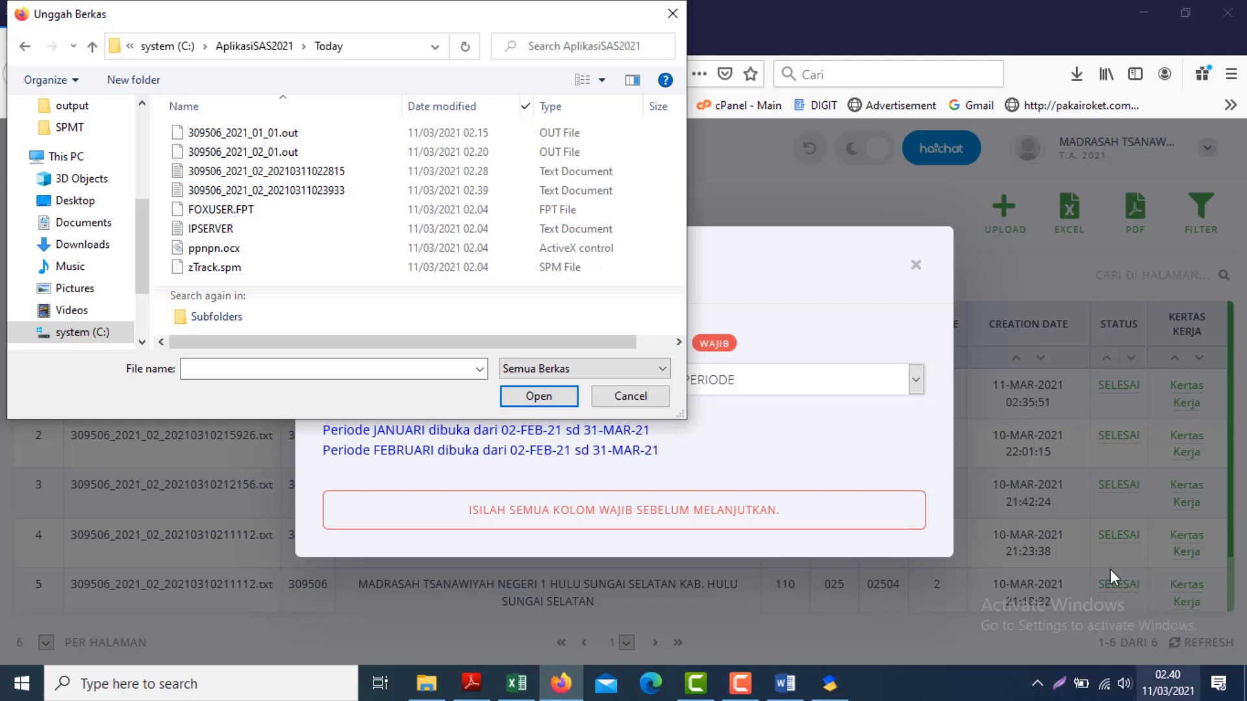
{"action": "left_click", "coordinate": [326, 192]}
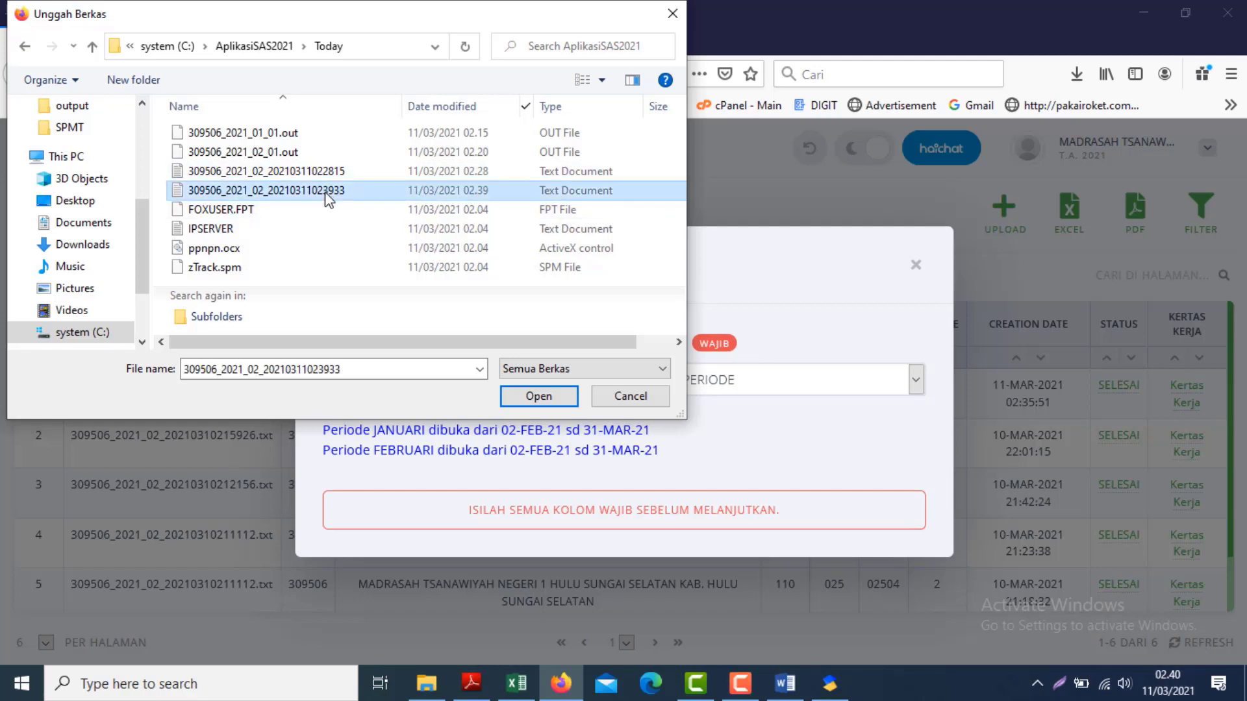
{"action": "double_click", "coordinate": [326, 191]}
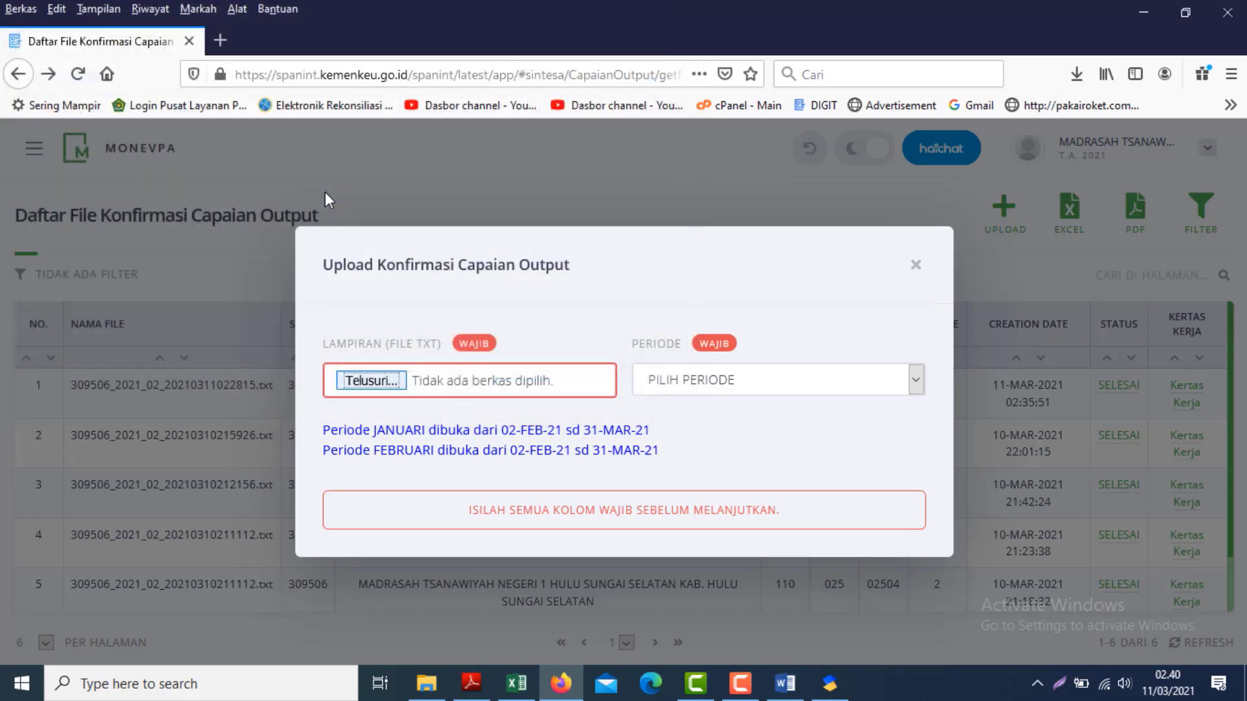
- Set the upload's period to FEBRUARI and submit it
{"action": "left_click", "coordinate": [834, 380]}
{"action": "left_click", "coordinate": [675, 464]}
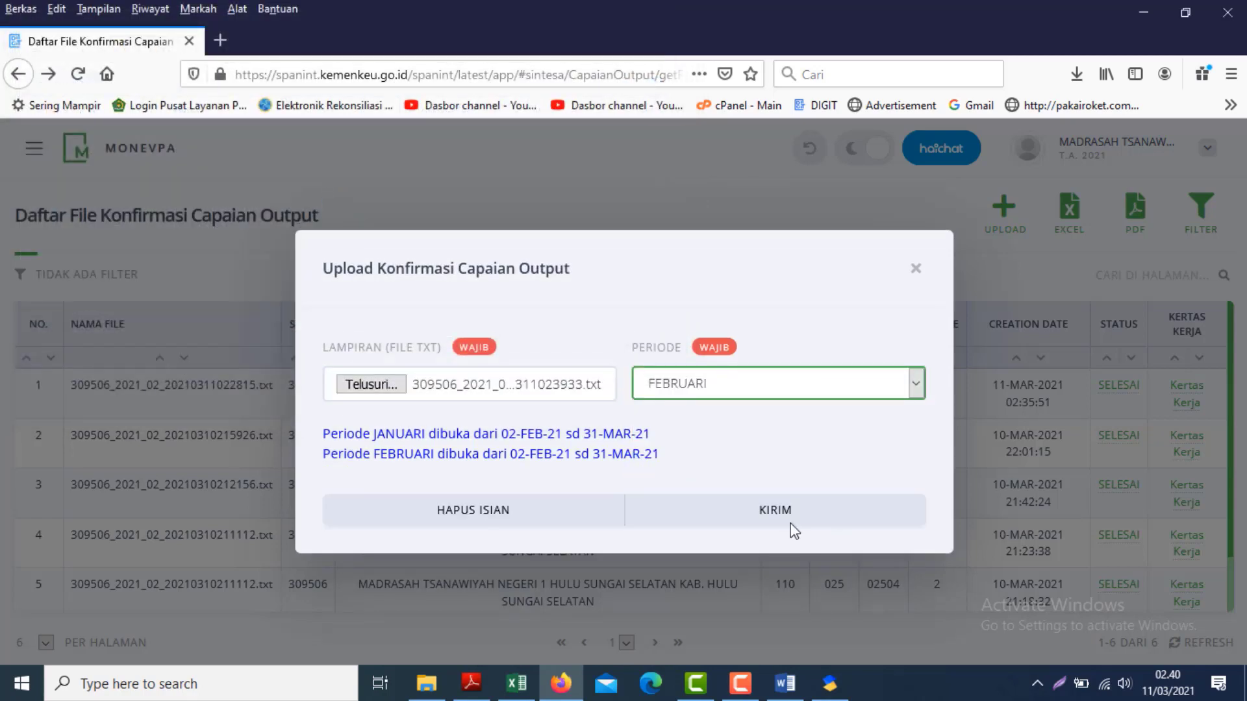
{"action": "left_click", "coordinate": [755, 515]}
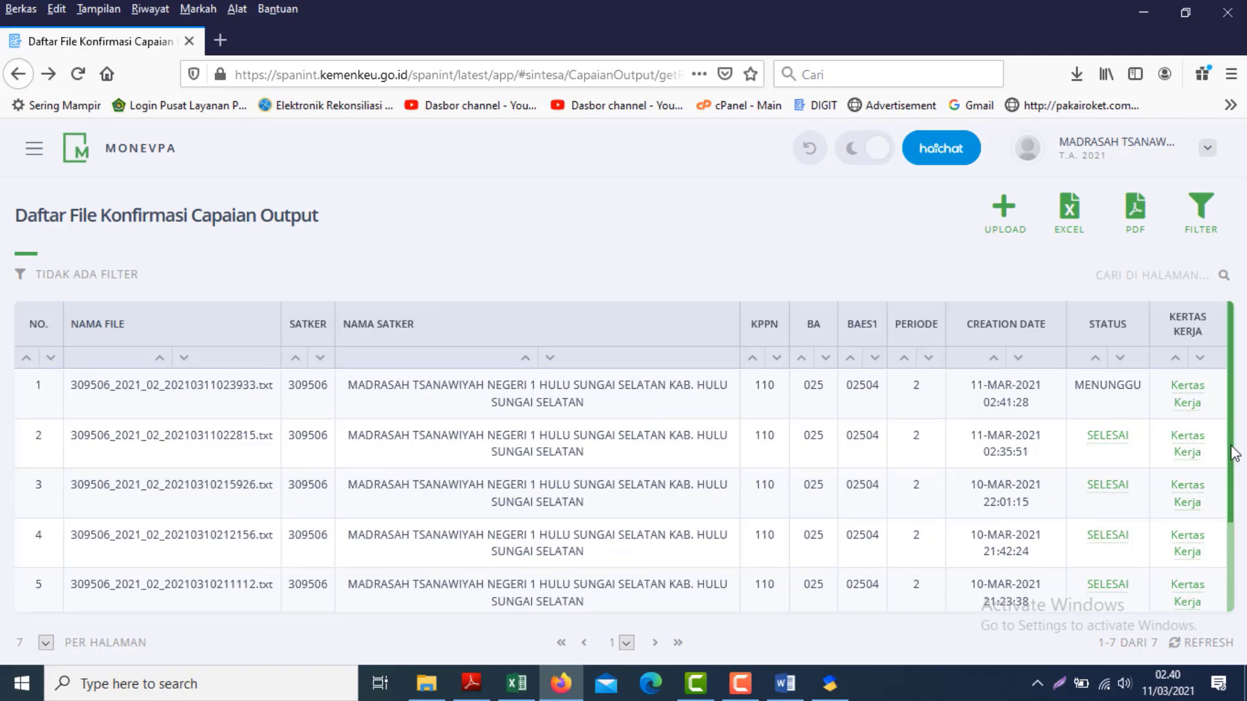
- Check the processing status of the uploaded files in the confirmation file list and go back to the welcome page
{"action": "mouse_move", "coordinate": [1231, 447]}
{"action": "left_mouse_down"}
{"action": "mouse_move", "coordinate": [1233, 476]}
{"action": "mouse_move", "coordinate": [1233, 440]}
{"action": "left_mouse_up"}
{"action": "left_click_drag", "start_coordinate": [1231, 421], "coordinate": [1222, 449]}
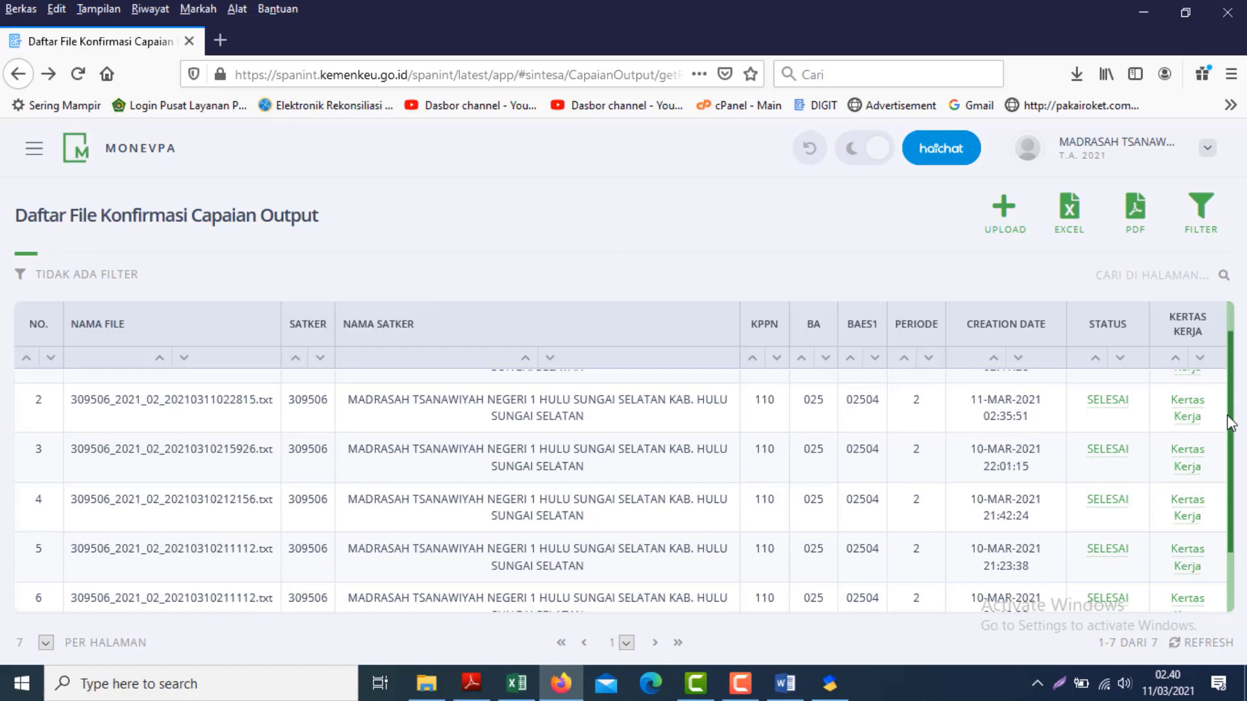
{"action": "left_click_drag", "start_coordinate": [1229, 417], "coordinate": [1215, 372]}
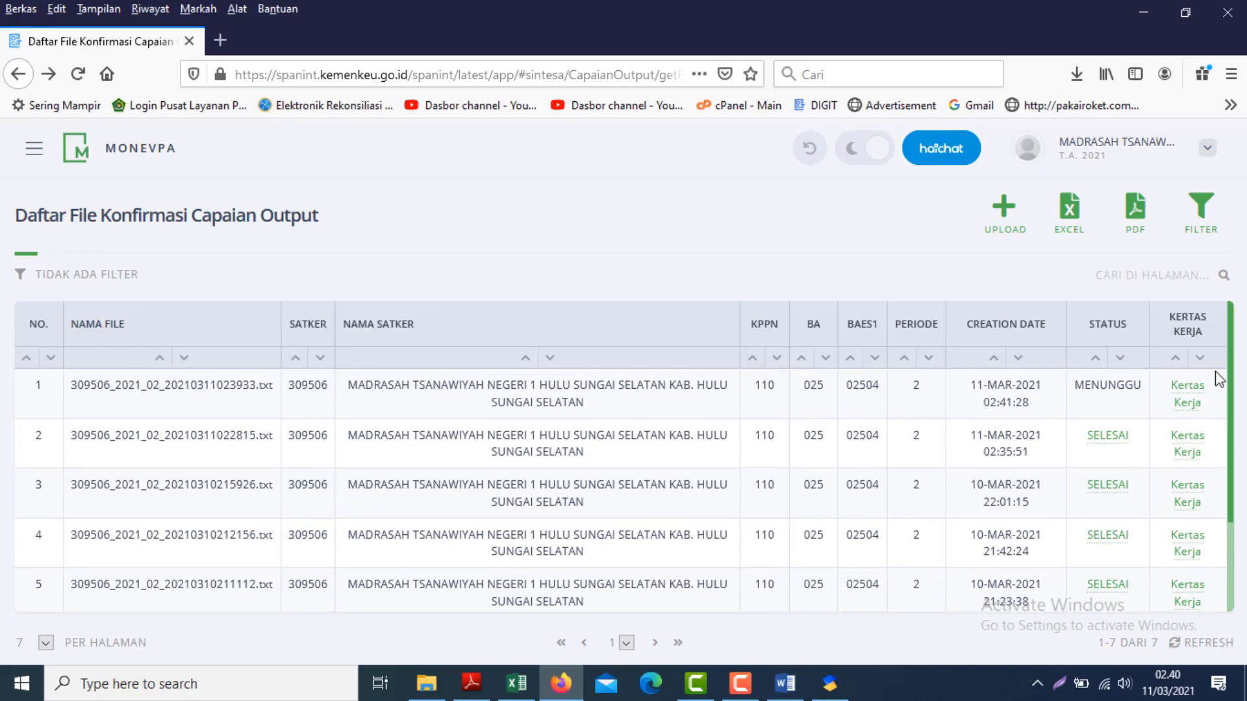
{"action": "left_click", "coordinate": [20, 76]}
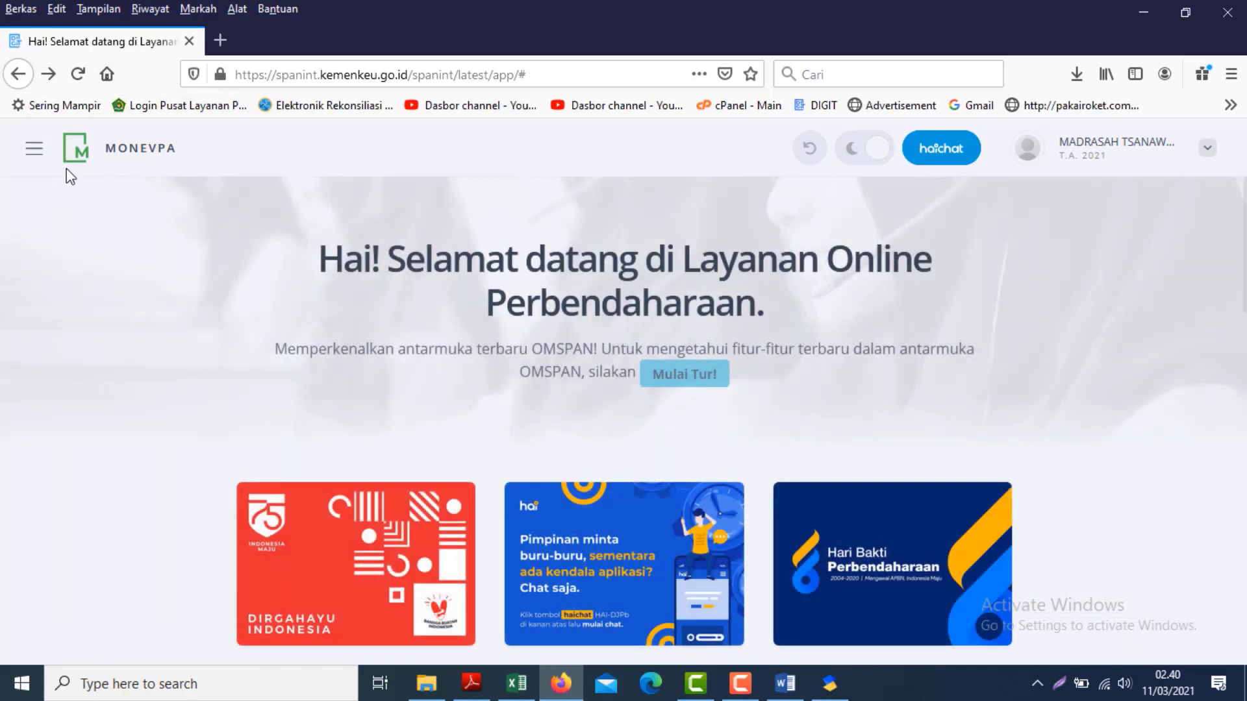
- Recheck the processing status of 309506_2021_02_20210311023933.txt in the Konfirmasi Capaian Output file list, and return to the welcome page
{"action": "left_click", "coordinate": [32, 151]}
{"action": "mouse_move", "coordinate": [263, 555]}
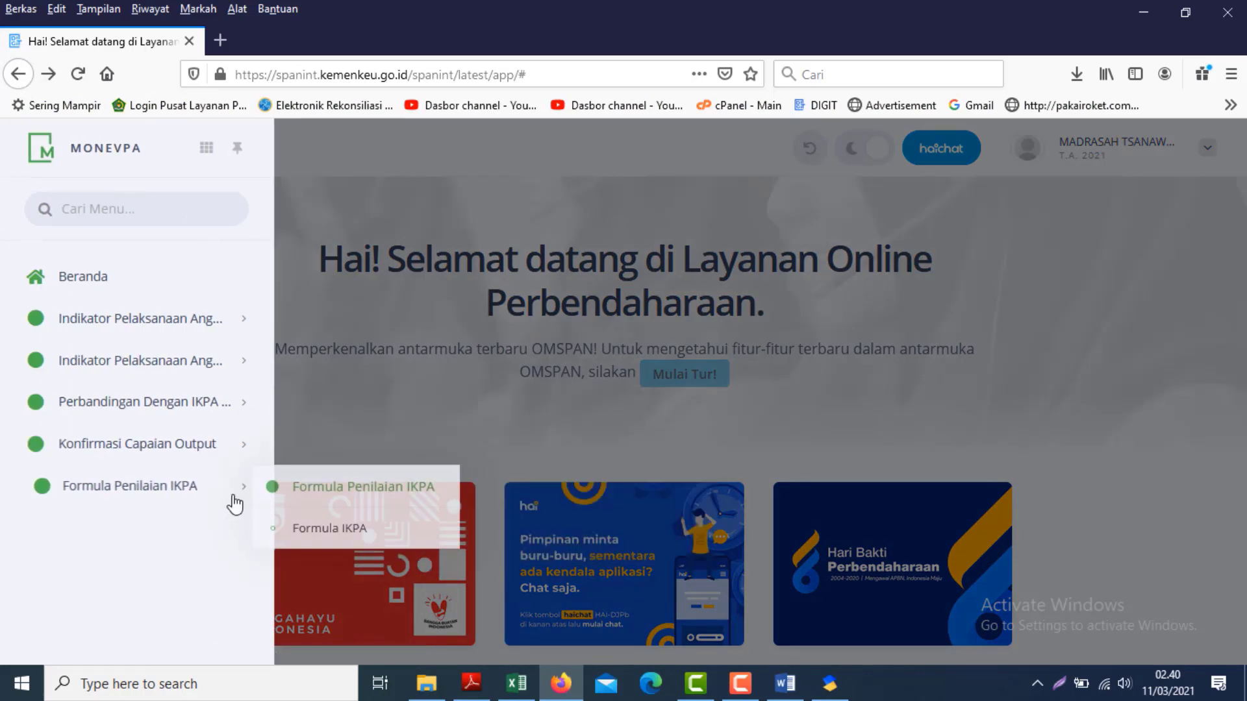
{"action": "mouse_move", "coordinate": [224, 447]}
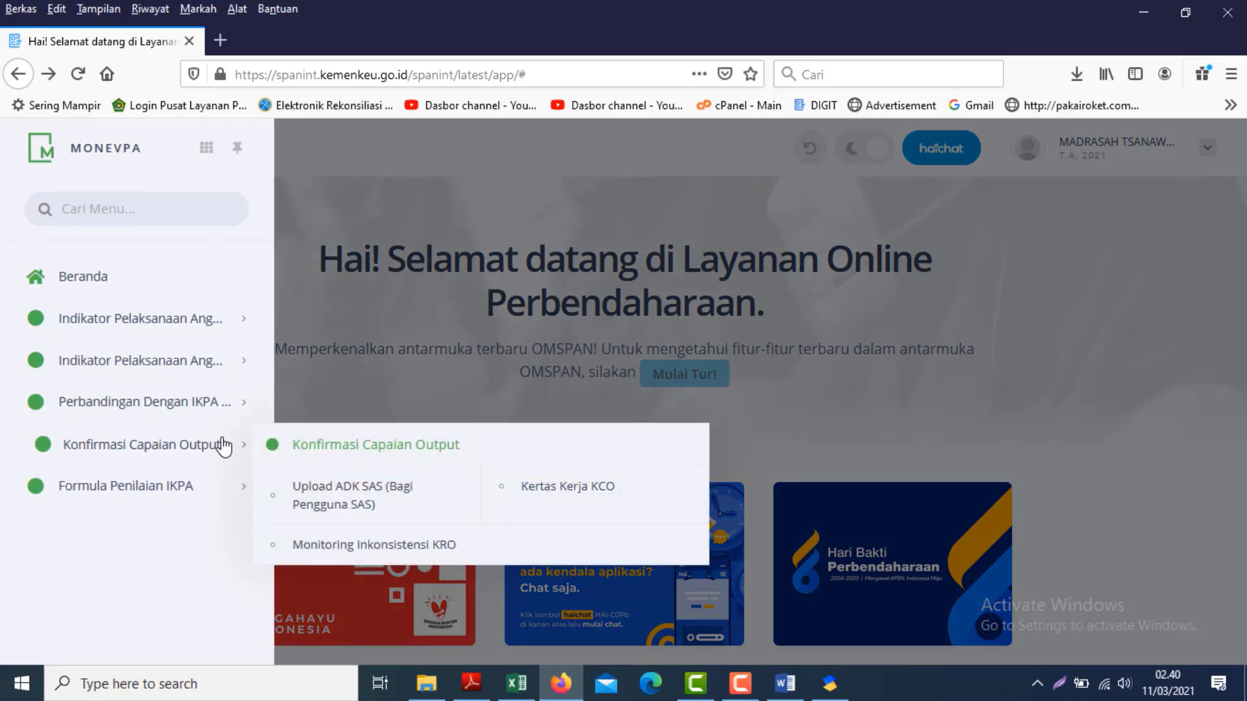
{"action": "left_click", "coordinate": [342, 508]}
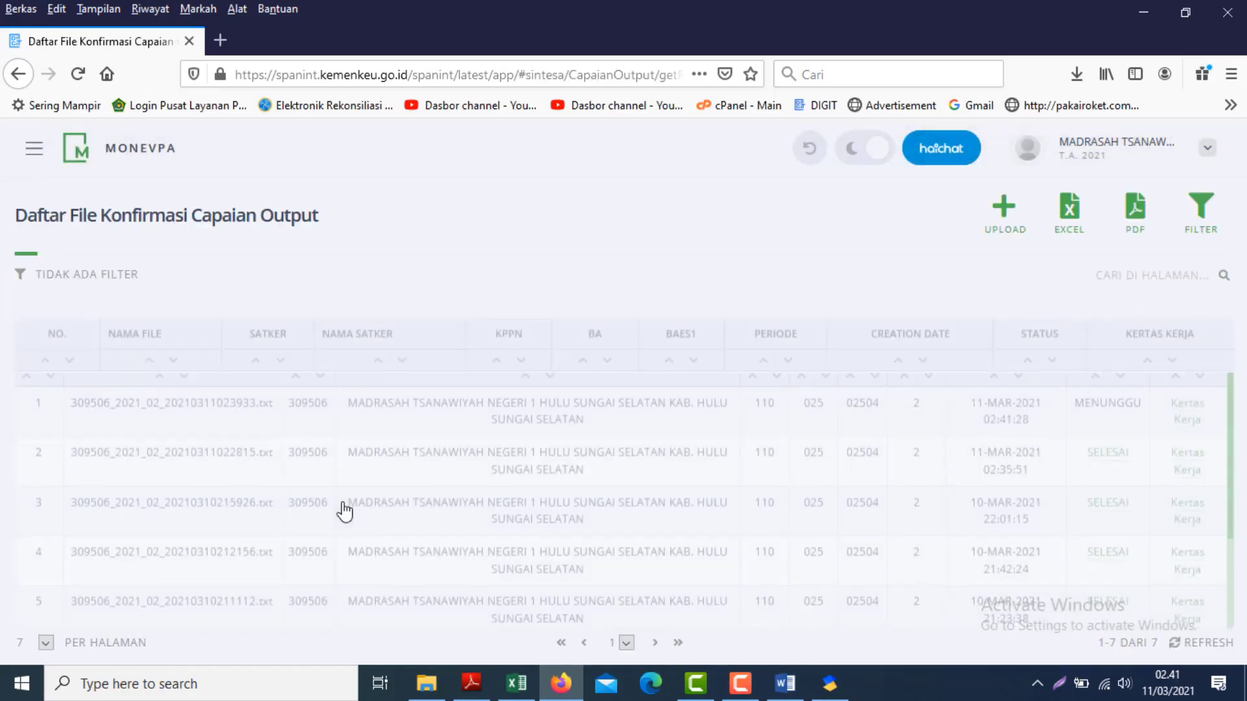
{"action": "left_click", "coordinate": [18, 73]}
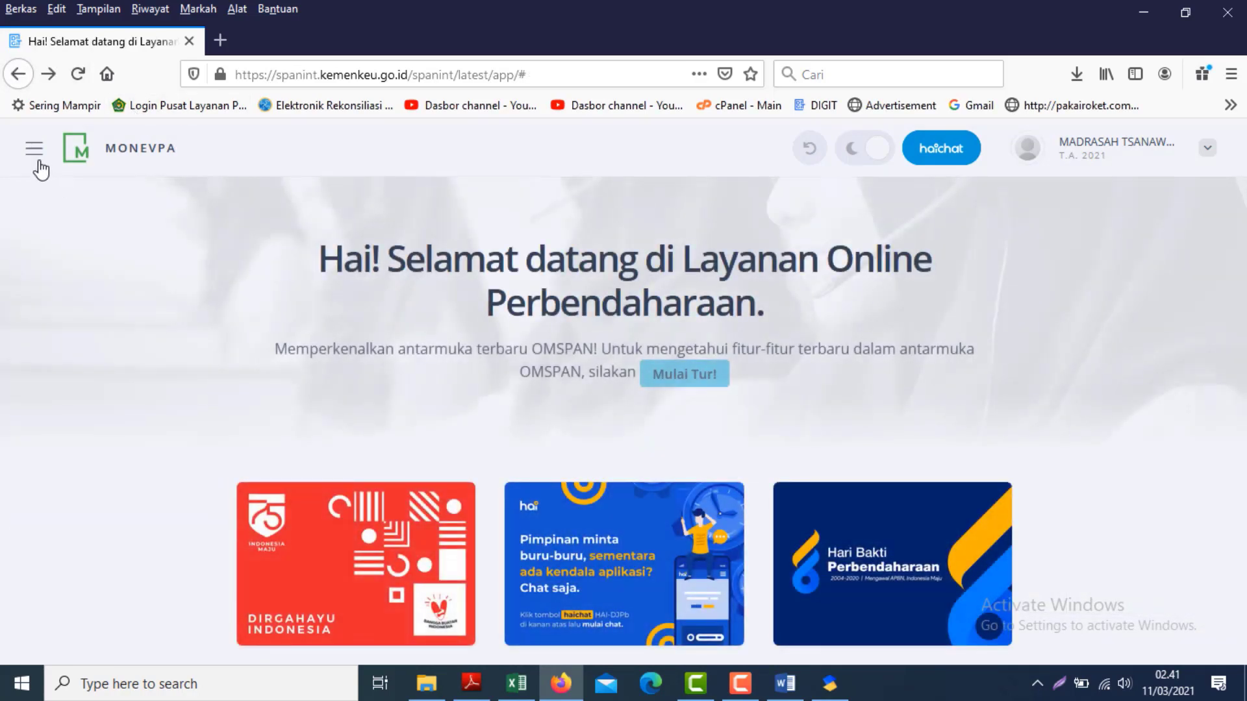
- Run the Monitoring Inkonsistensi KRO report for the JANUARI period and satker 309506, and return to the welcome page
{"action": "left_click", "coordinate": [36, 153]}
{"action": "mouse_move", "coordinate": [223, 493]}
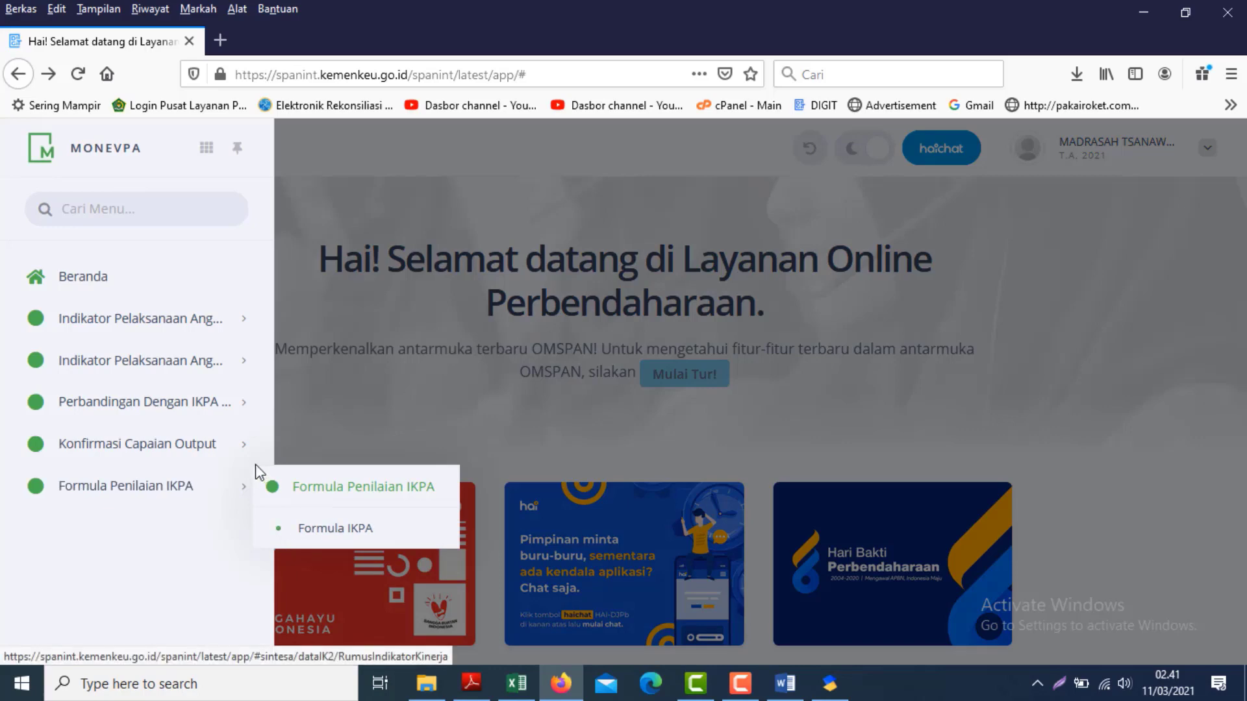
{"action": "mouse_move", "coordinate": [243, 464]}
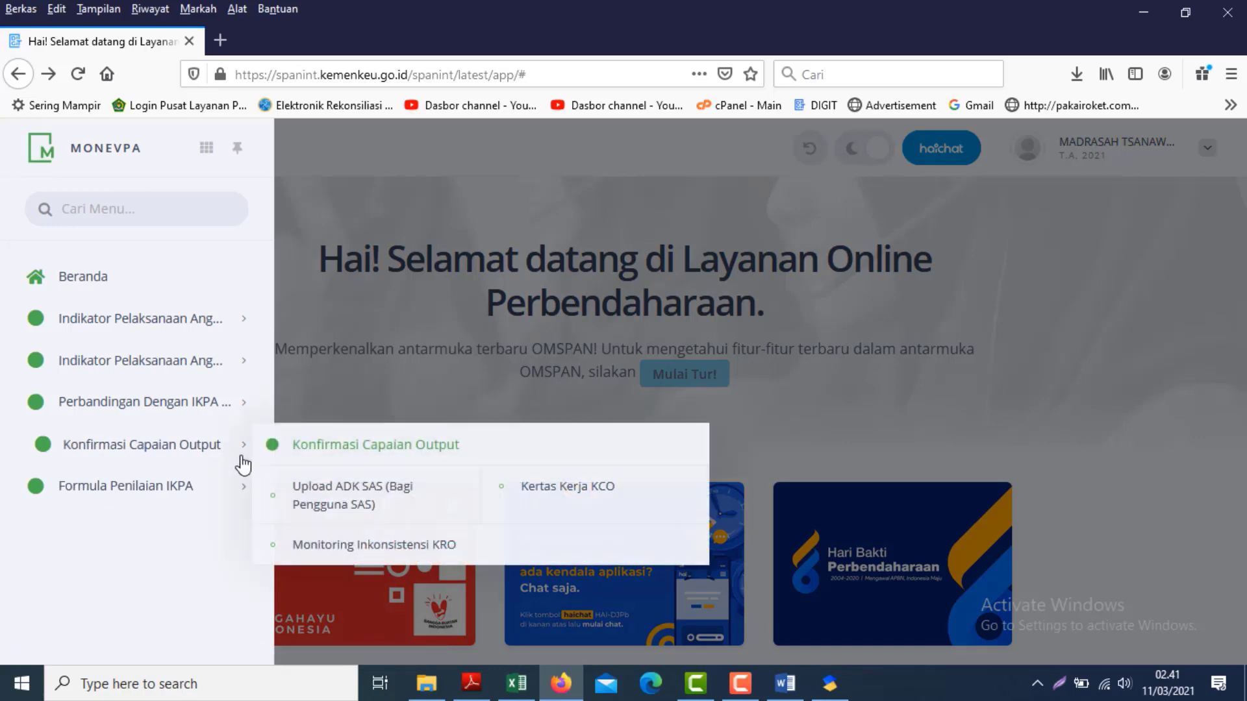
{"action": "left_click", "coordinate": [351, 553]}
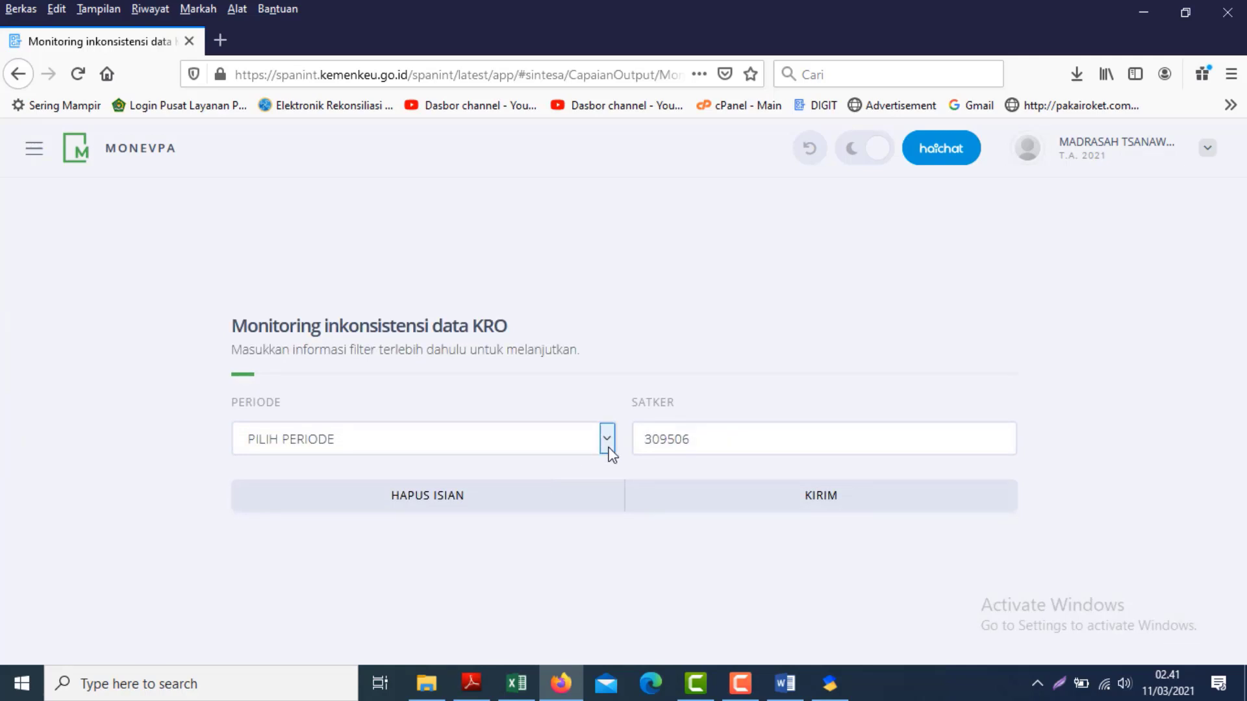
{"action": "left_click", "coordinate": [608, 448]}
{"action": "left_click", "coordinate": [248, 160]}
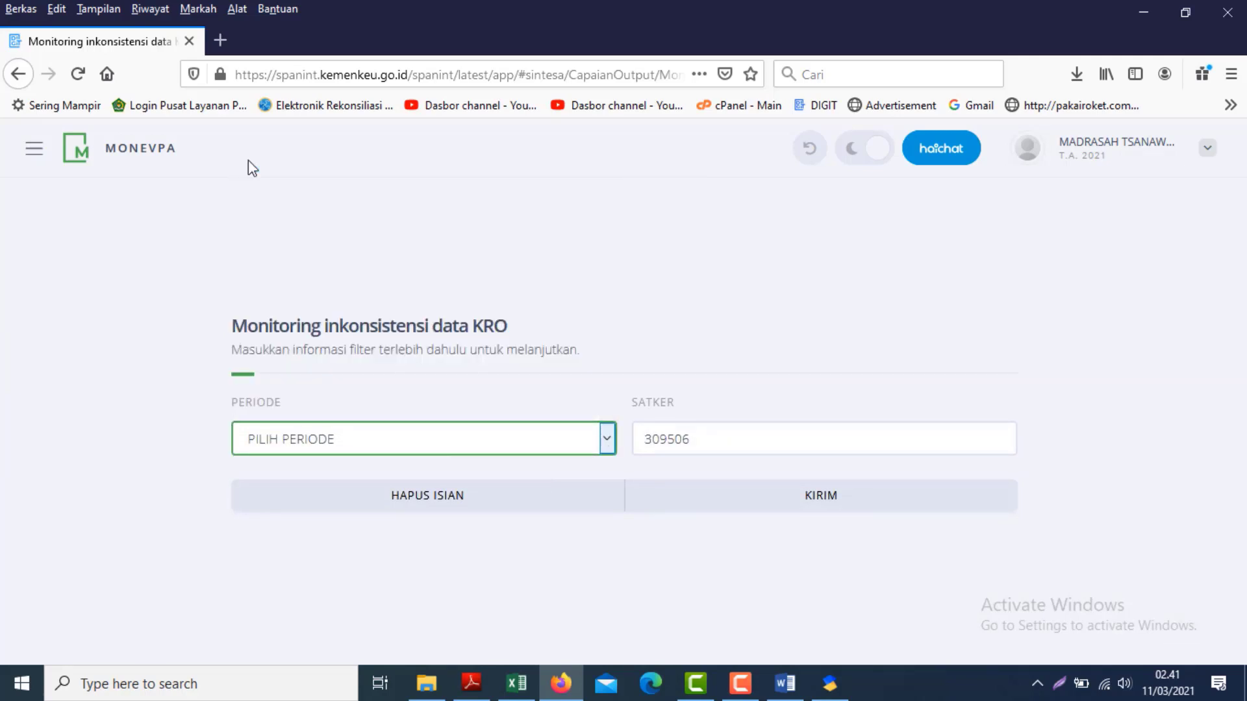
{"action": "left_click", "coordinate": [909, 497]}
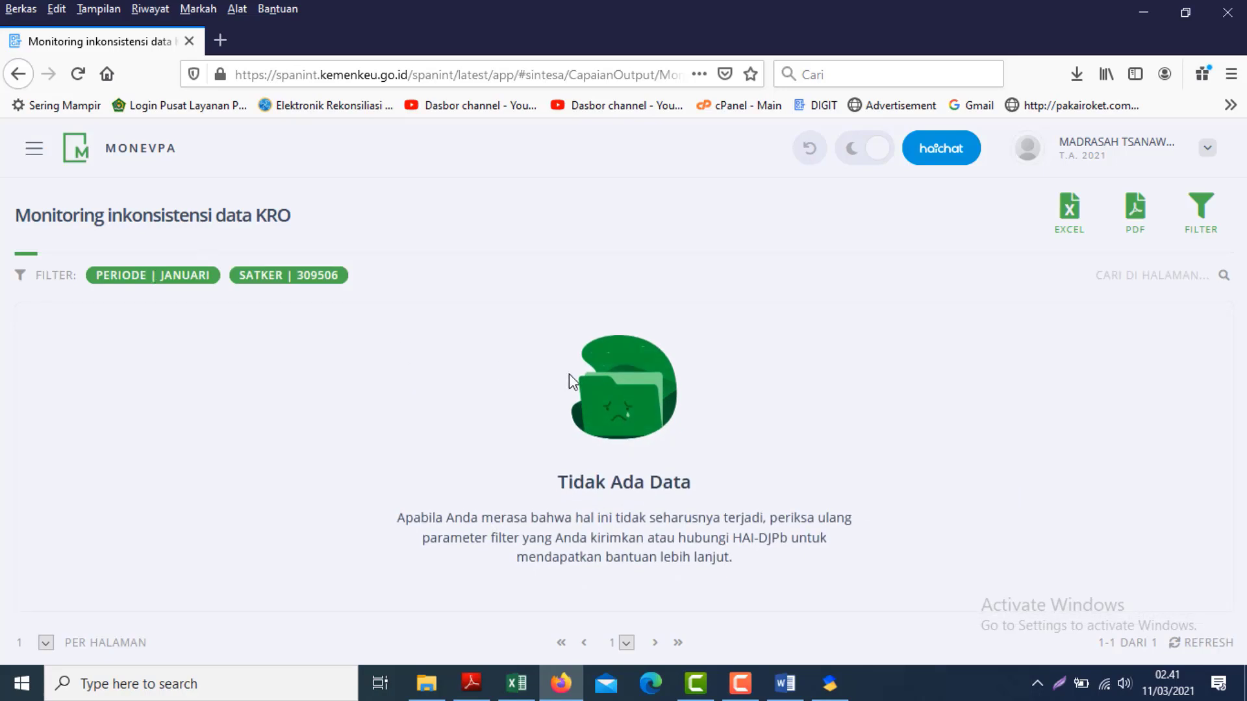
{"action": "left_click", "coordinate": [24, 77]}
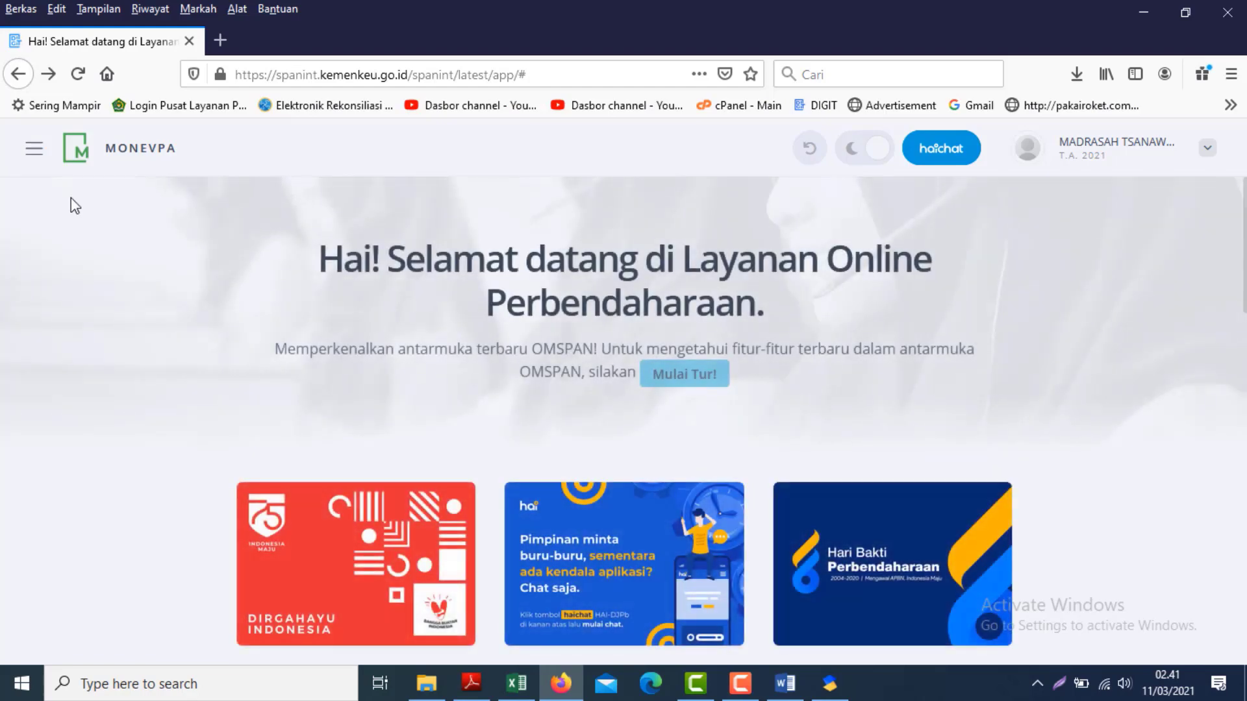
- From the confirmation file list, open the worksheet recap of 309506_2021_02_20210311023933.txt and the detail of its second row
{"action": "left_click", "coordinate": [34, 149]}
{"action": "mouse_move", "coordinate": [162, 444]}
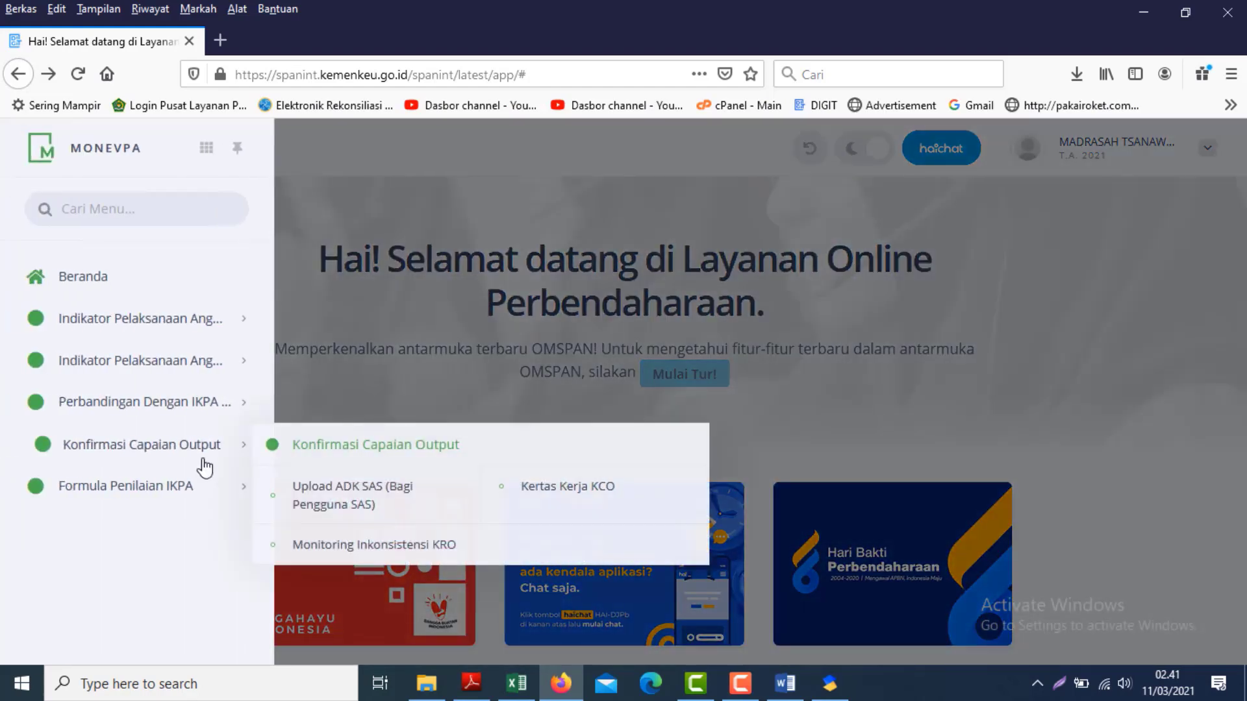
{"action": "left_click", "coordinate": [373, 513]}
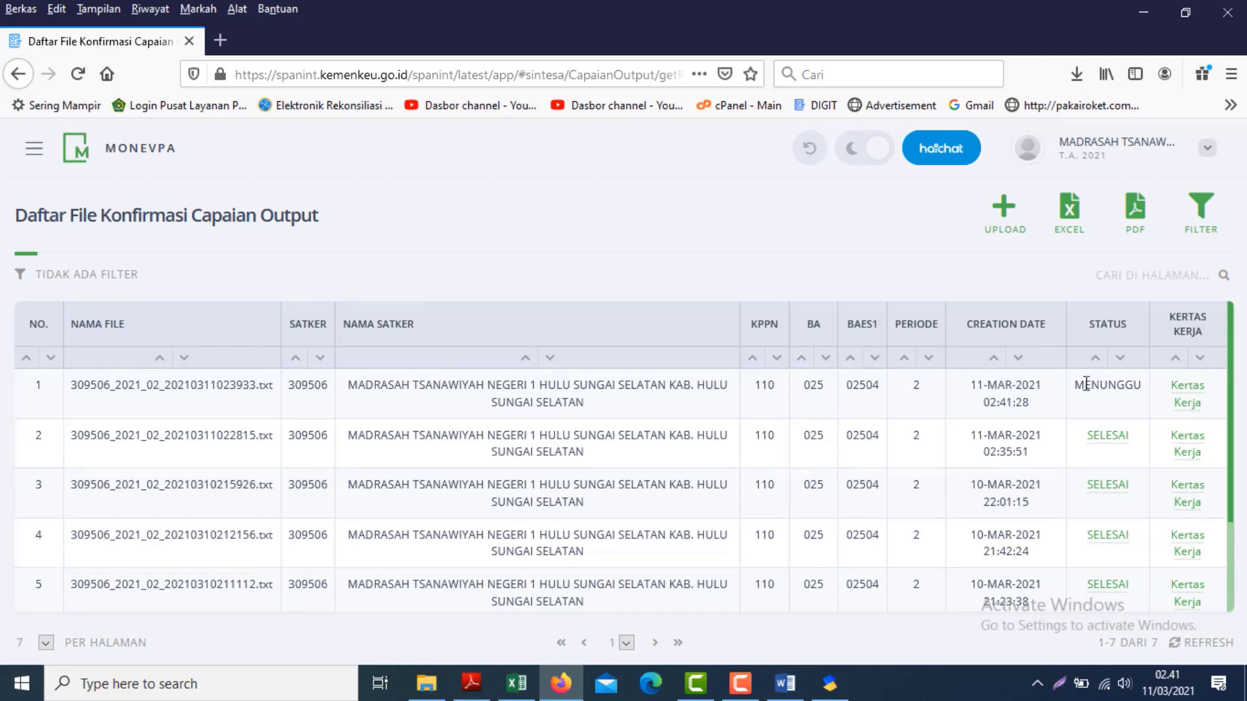
{"action": "left_click", "coordinate": [1187, 398]}
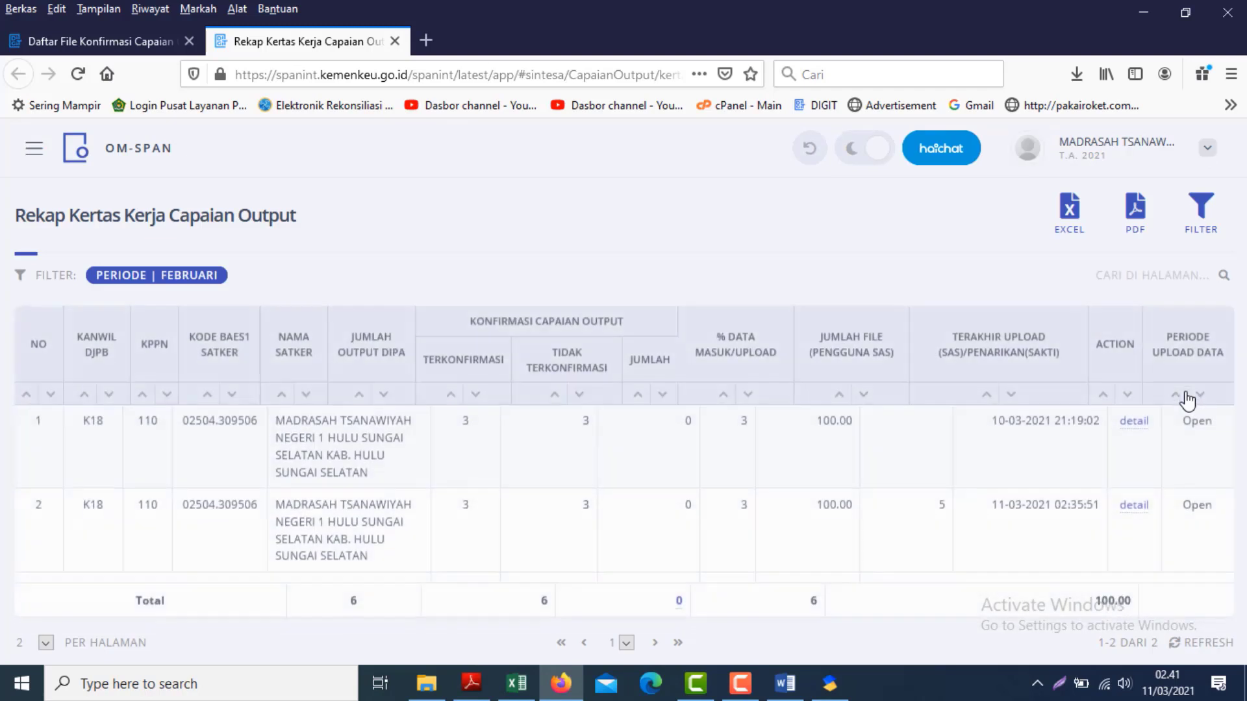
{"action": "left_click", "coordinate": [1136, 502]}
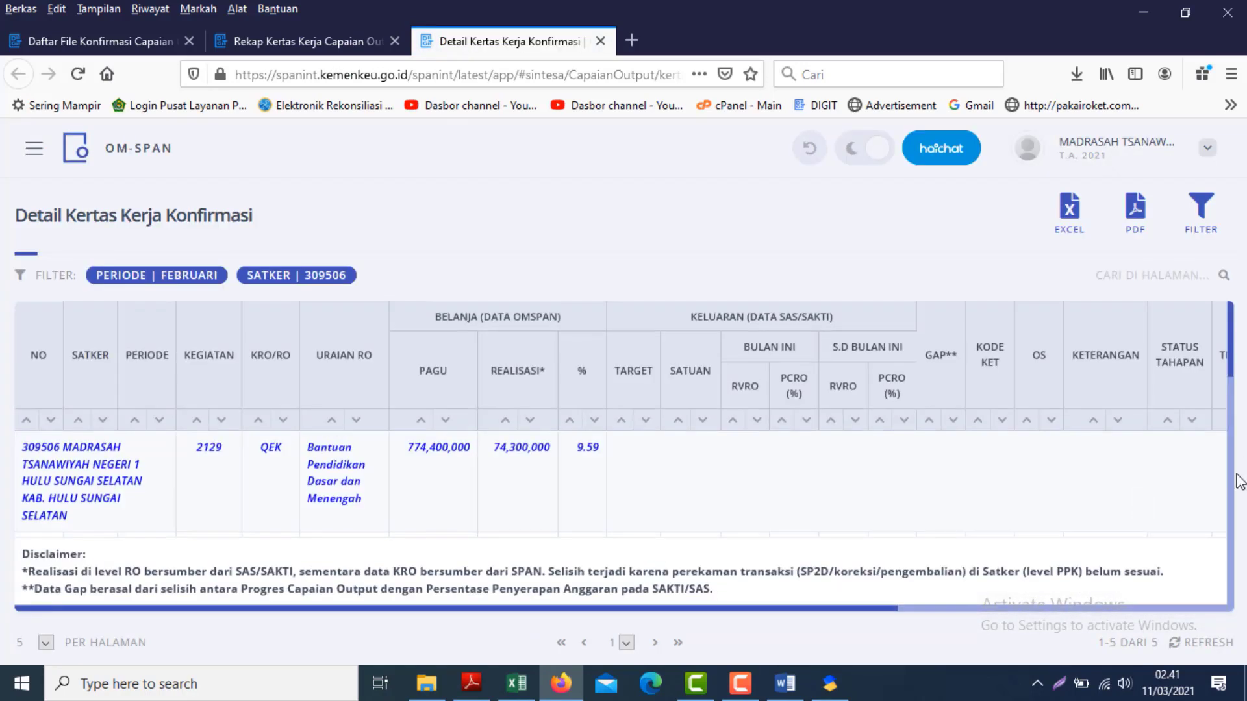
- Review the output rows and their Keterangan in the February detailed worksheet, and close the detail and the recap
{"action": "scroll", "coordinate": [1234, 481], "scroll_direction": "down", "scroll_amount": 5}
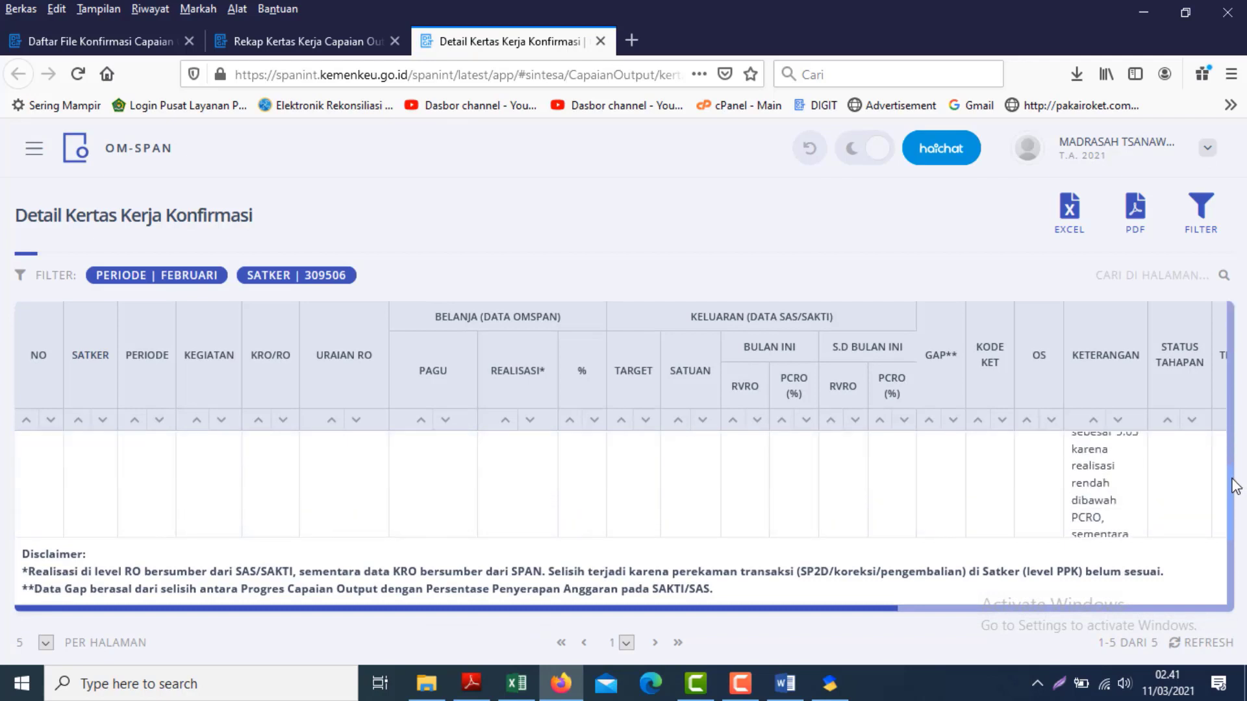
{"action": "scroll", "coordinate": [1235, 482], "scroll_direction": "up", "scroll_amount": 5}
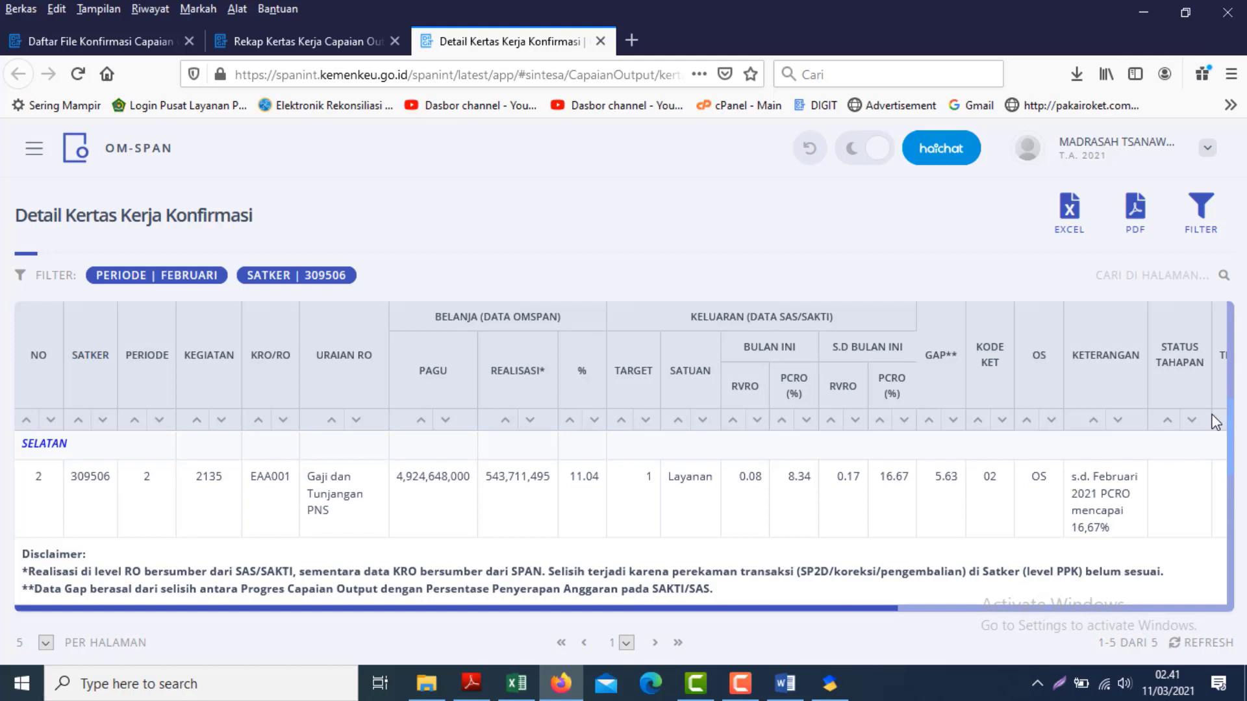
{"action": "scroll", "coordinate": [1216, 422], "scroll_direction": "up", "scroll_amount": 3}
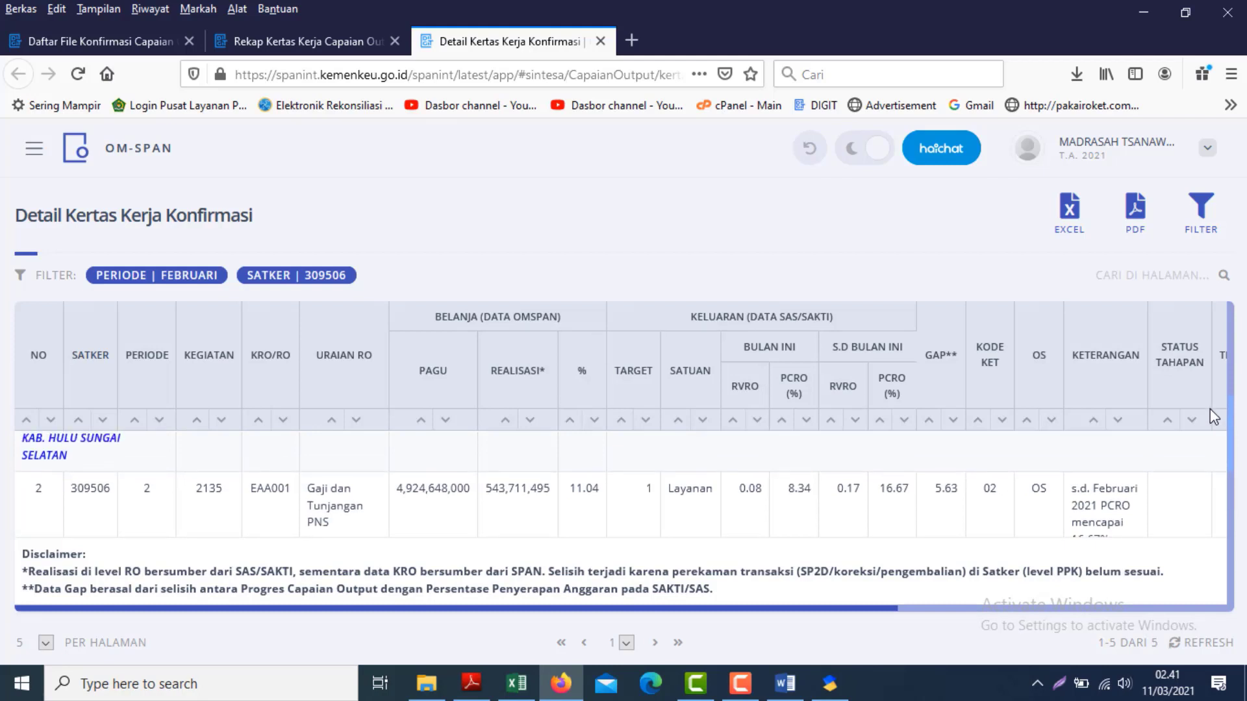
{"action": "scroll", "coordinate": [1224, 477], "scroll_direction": "down", "scroll_amount": 5}
{"action": "left_click_drag", "start_coordinate": [1224, 477], "coordinate": [1226, 542]}
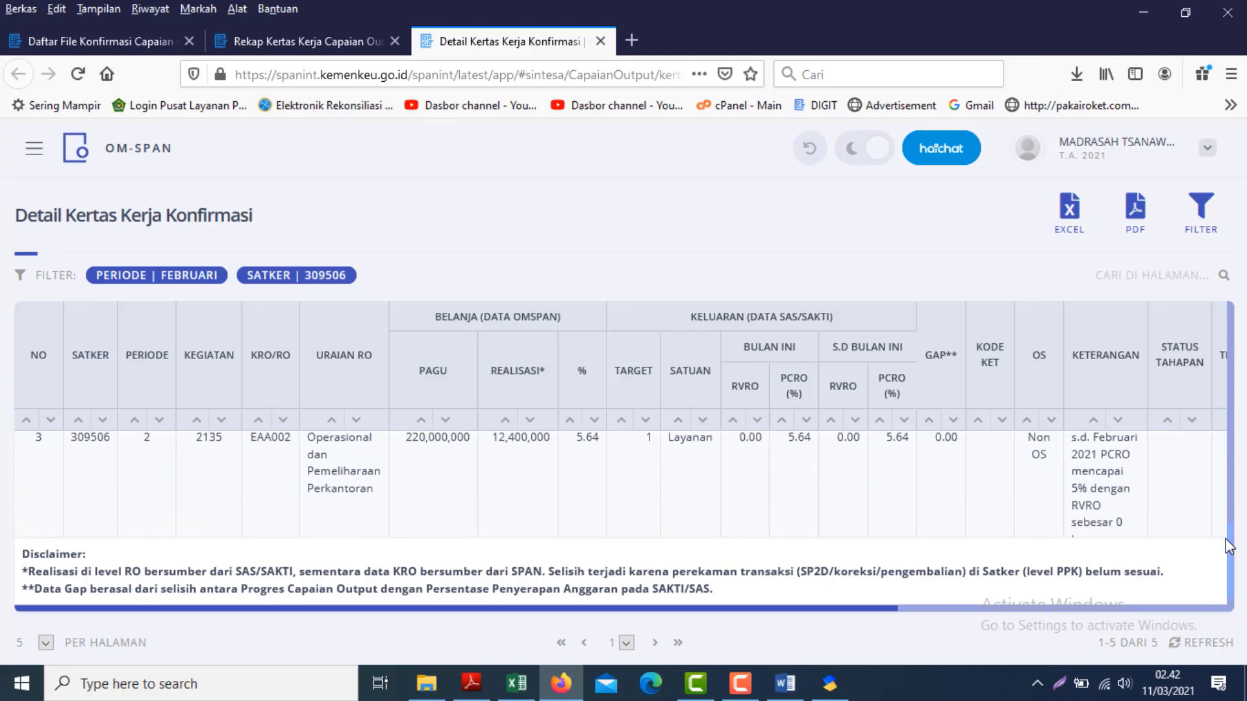
{"action": "left_click", "coordinate": [600, 41]}
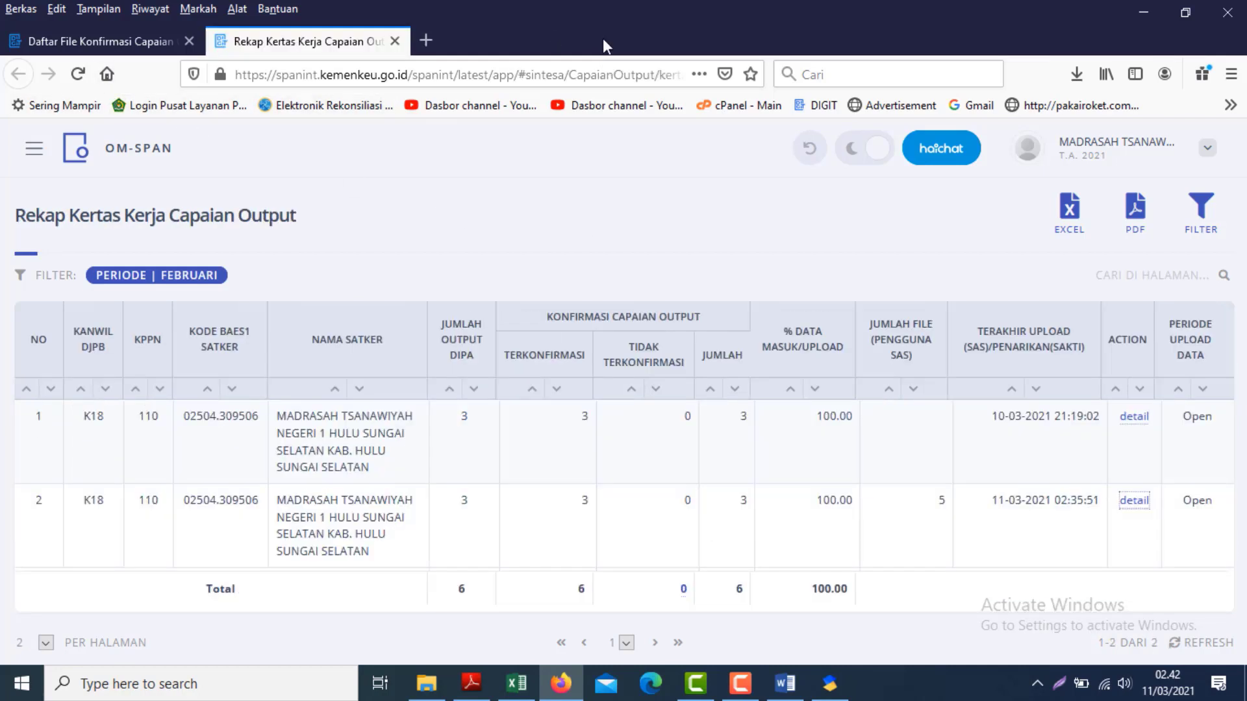
{"action": "left_click", "coordinate": [395, 41]}
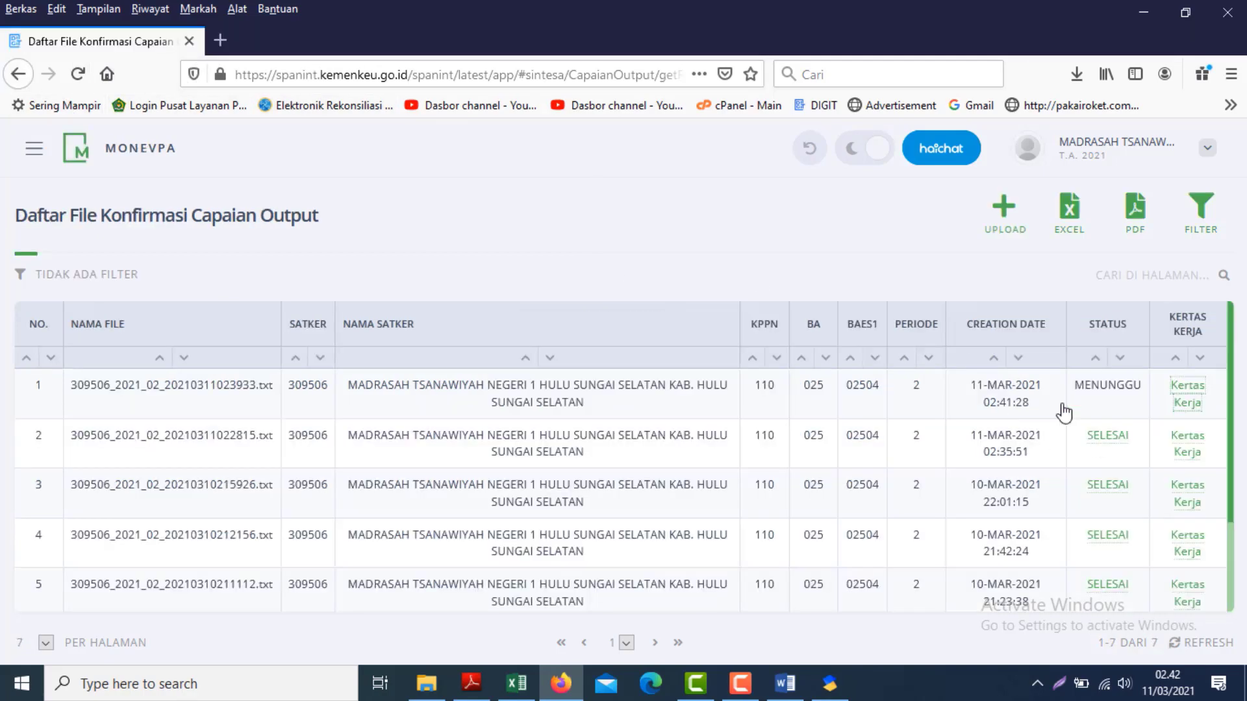
- Reload the confirmation file list through the welcome page and open the worksheet recap of the newest uploaded file
{"action": "left_click", "coordinate": [14, 73]}
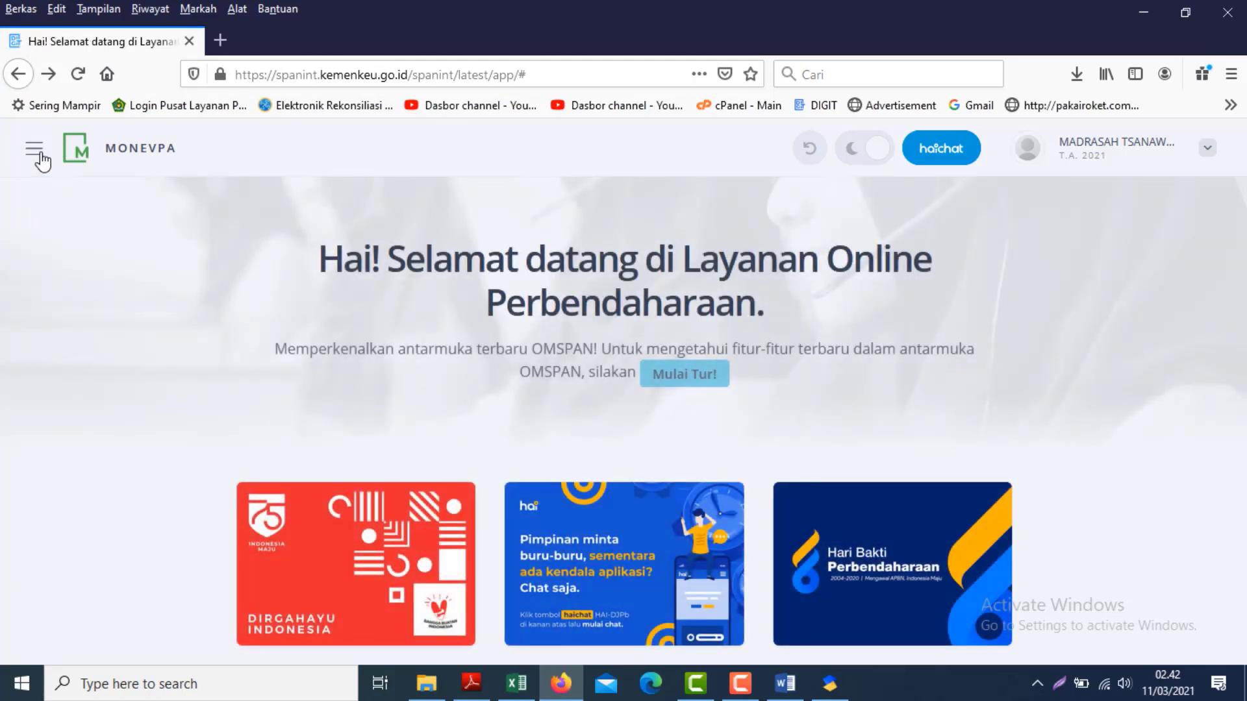
{"action": "left_click", "coordinate": [33, 148]}
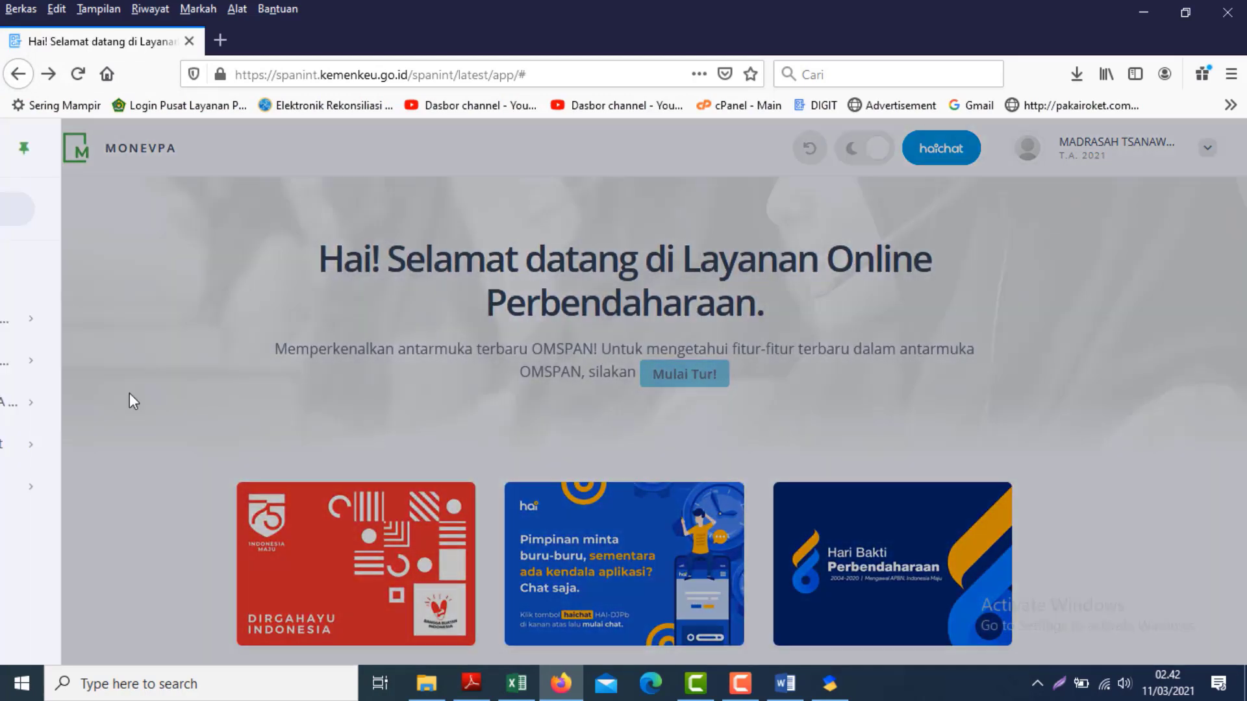
{"action": "mouse_move", "coordinate": [220, 446]}
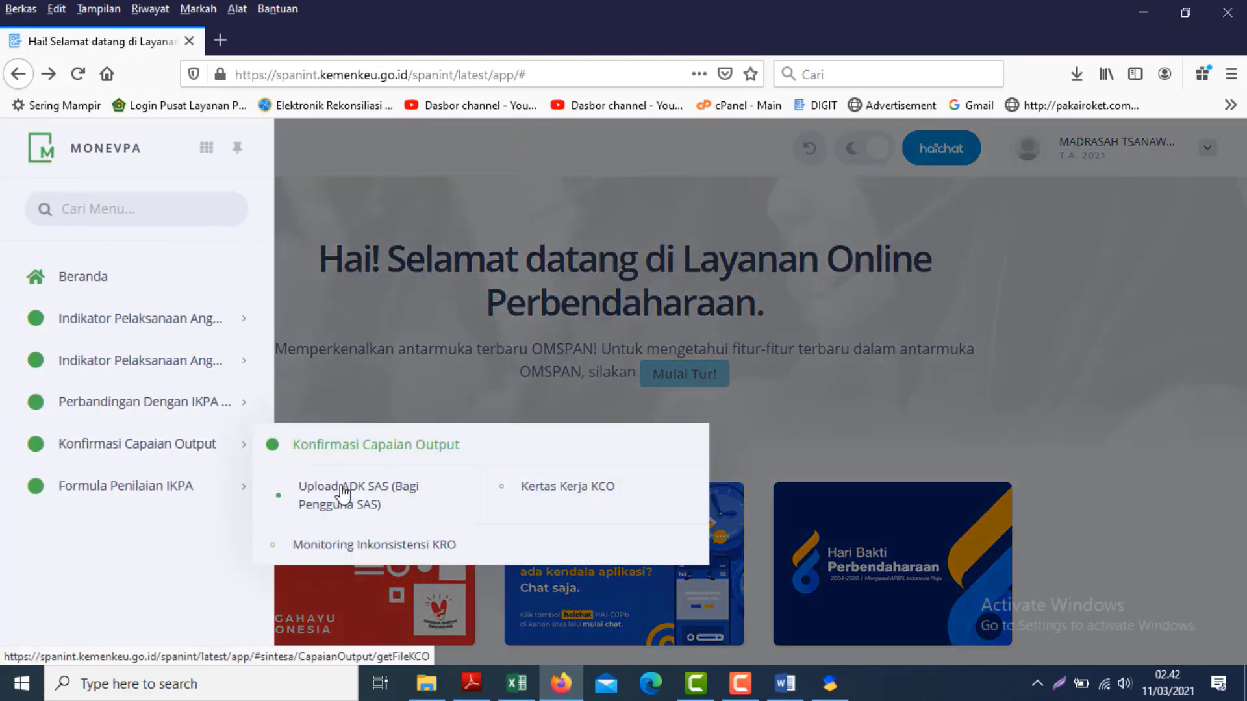
{"action": "left_click", "coordinate": [342, 495]}
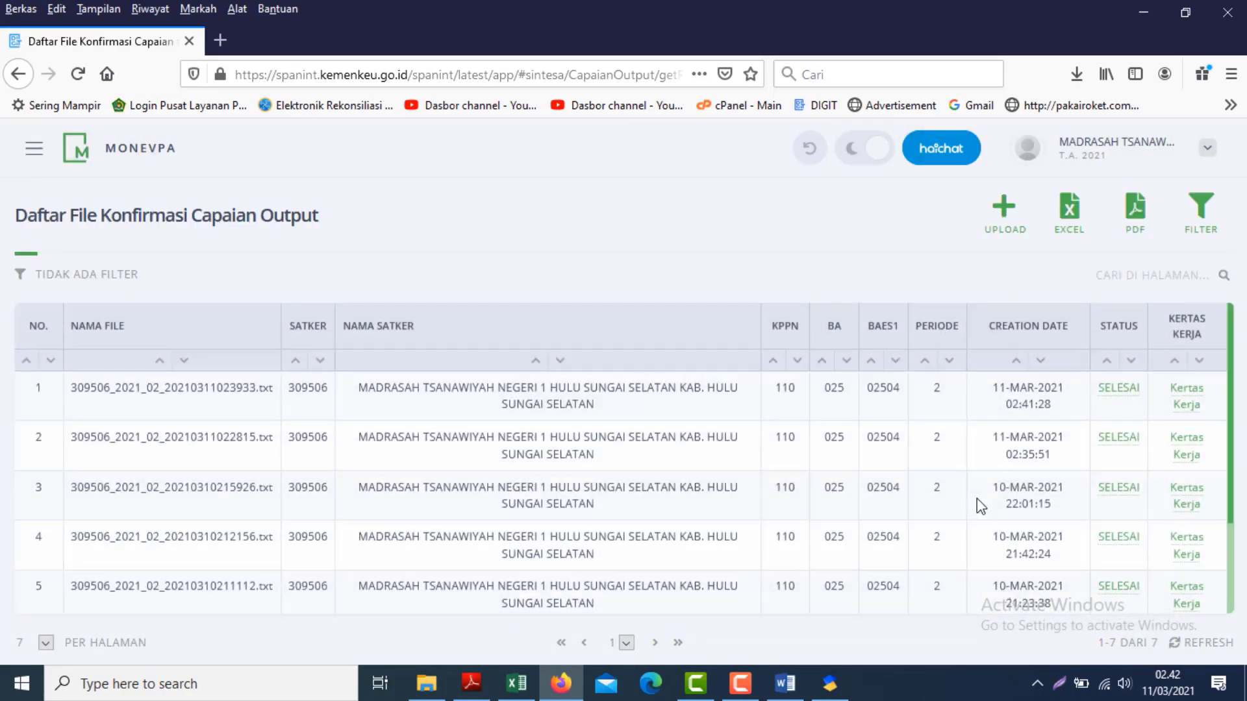
{"action": "left_click", "coordinate": [1185, 401]}
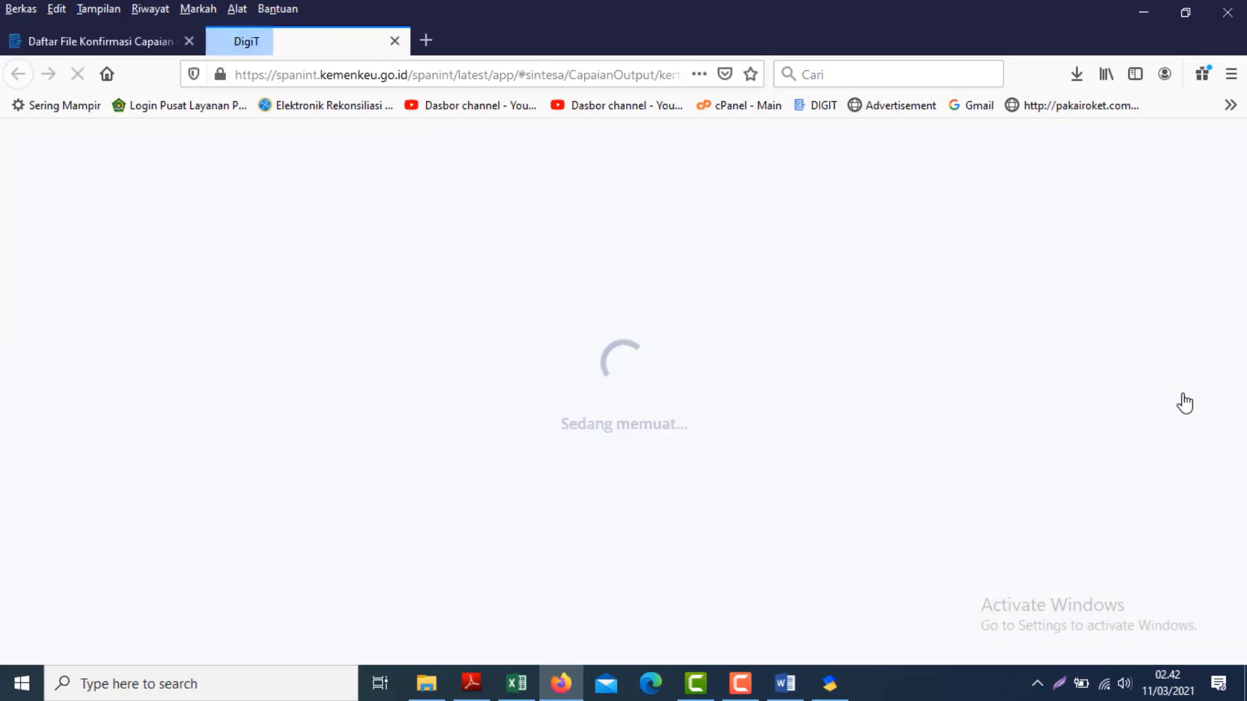
- Switch to SAS 2021, view the February remark of EAA.002 Operasional dan Pemeliharaan Perkantoran, and cancel out of the entry form
{"action": "left_click", "coordinate": [829, 683]}
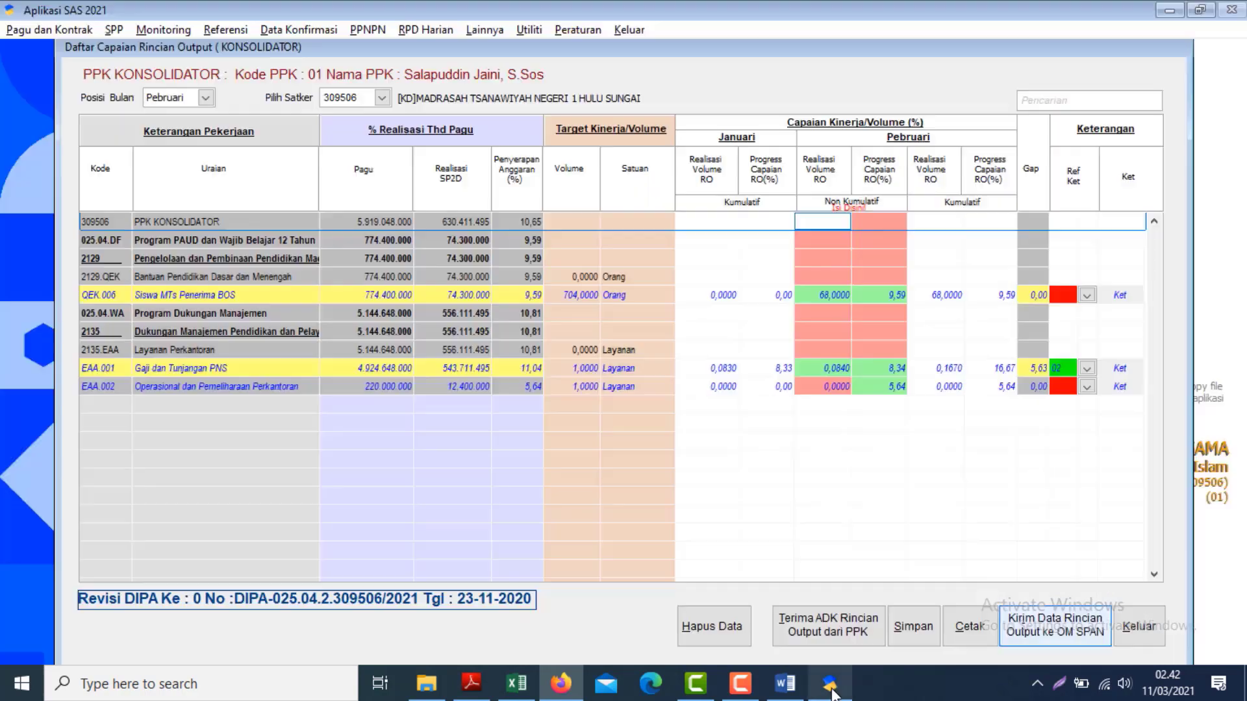
{"action": "left_click", "coordinate": [1112, 390]}
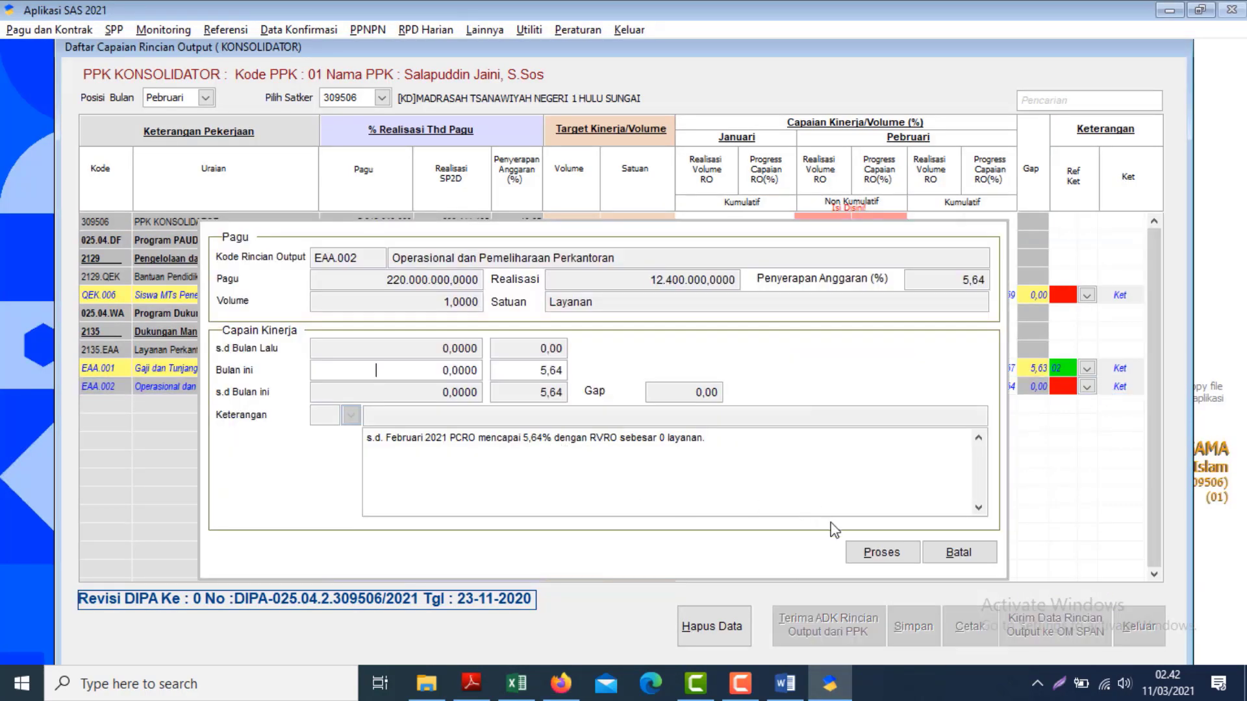
{"action": "left_click", "coordinate": [955, 553]}
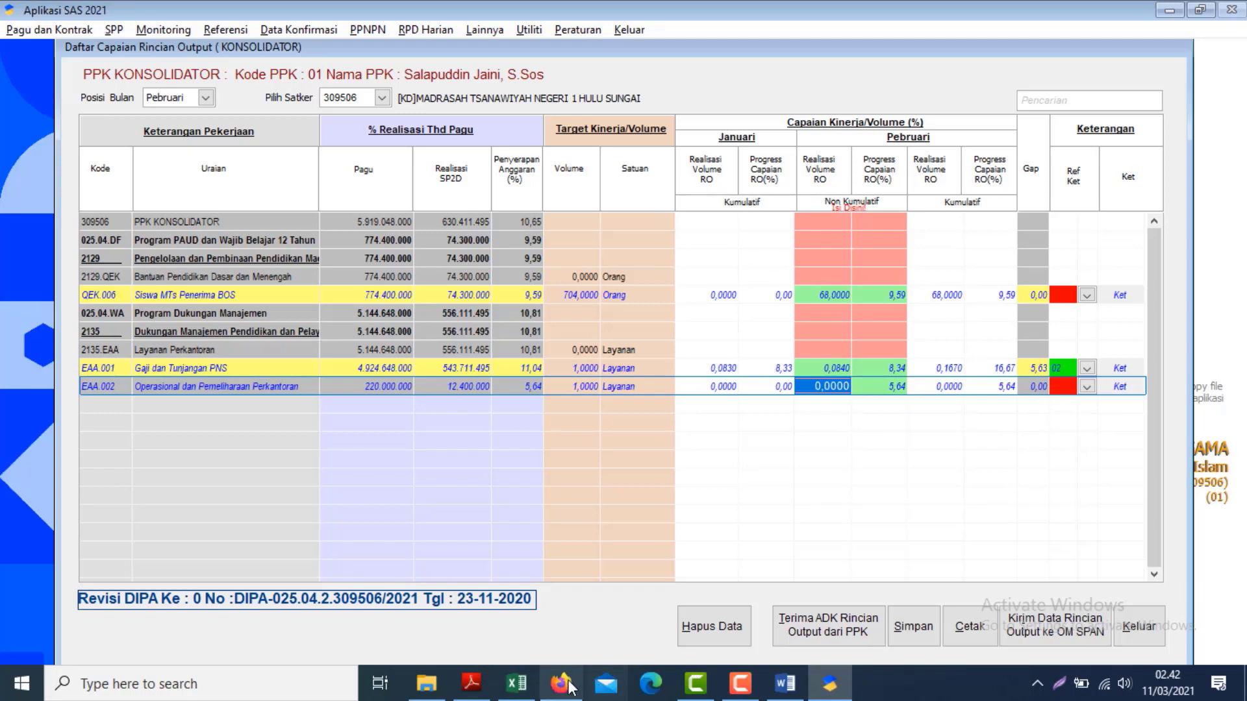
- Switch back to OM-SPAN, open the February detail of the second recap row, and examine the output rows' remarks, confirmation marks and upload dates
{"action": "left_click", "coordinate": [569, 686]}
{"action": "left_click", "coordinate": [1133, 505]}
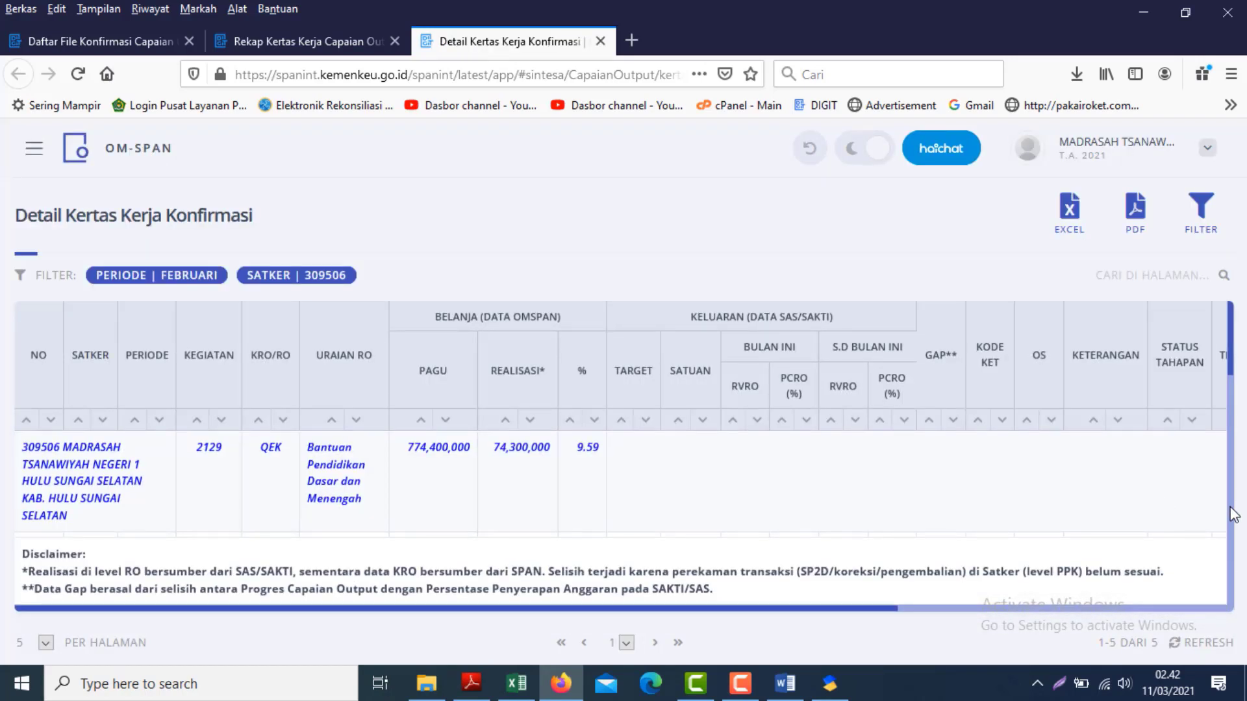
{"action": "scroll", "coordinate": [1232, 513], "scroll_direction": "down", "scroll_amount": 2}
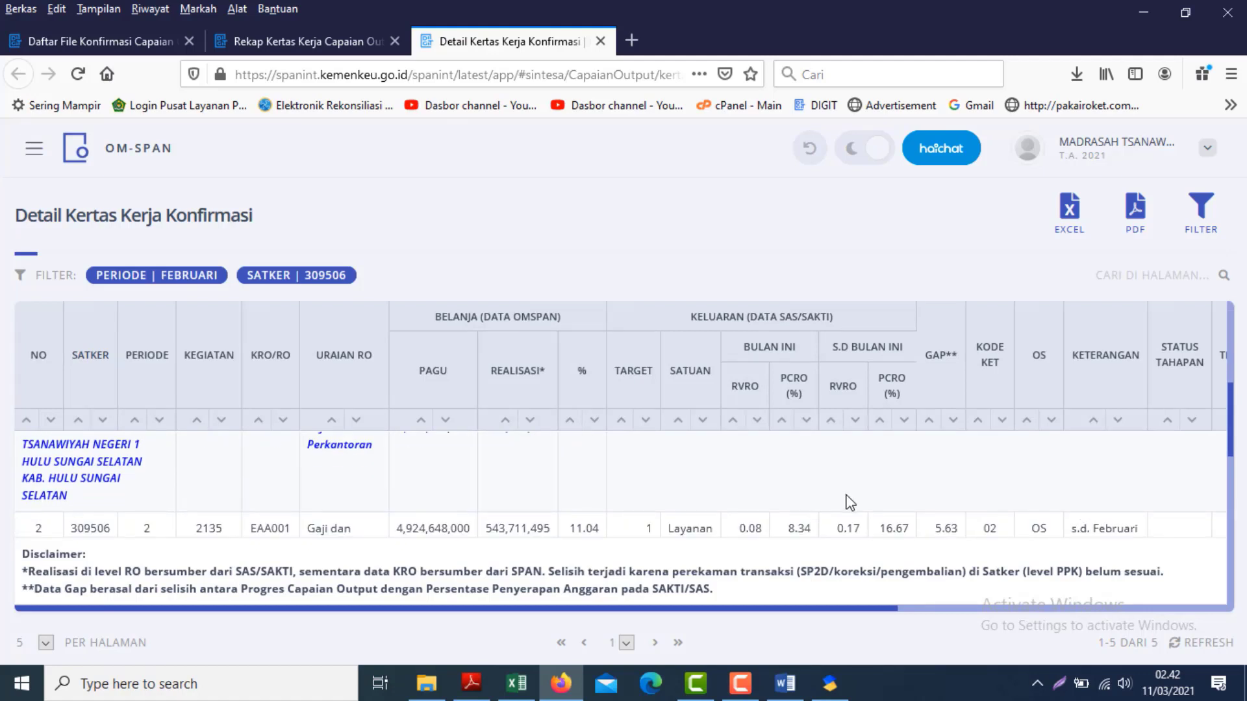
{"action": "scroll", "coordinate": [849, 502], "scroll_direction": "down", "scroll_amount": 1}
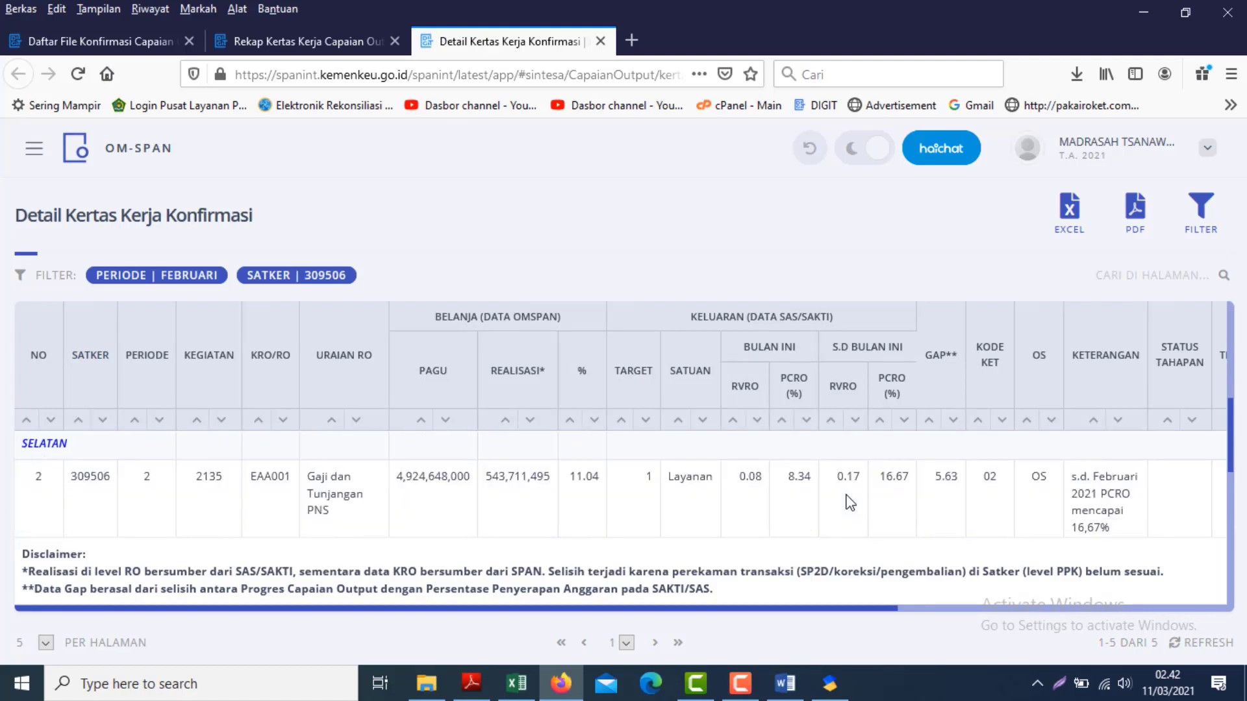
{"action": "scroll", "coordinate": [849, 502], "scroll_direction": "down", "scroll_amount": 2}
{"action": "scroll", "coordinate": [849, 502], "scroll_direction": "right", "scroll_amount": 5}
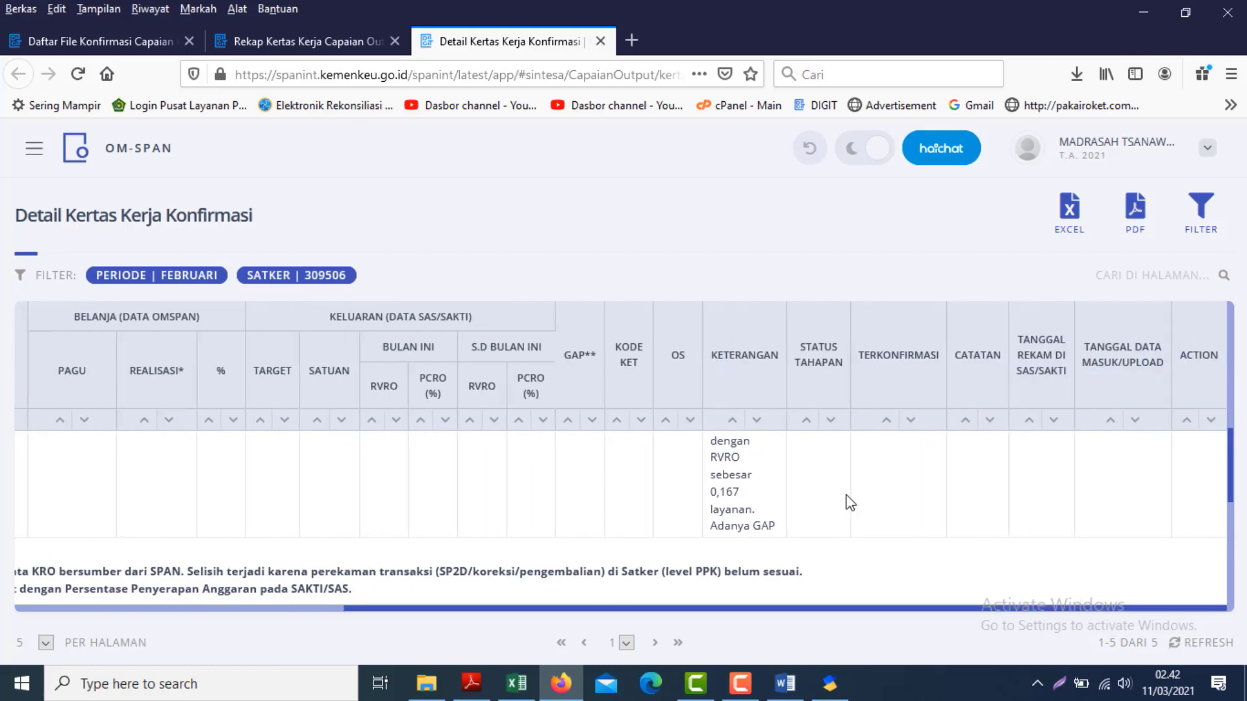
{"action": "scroll", "coordinate": [849, 502], "scroll_direction": "up", "scroll_amount": 5}
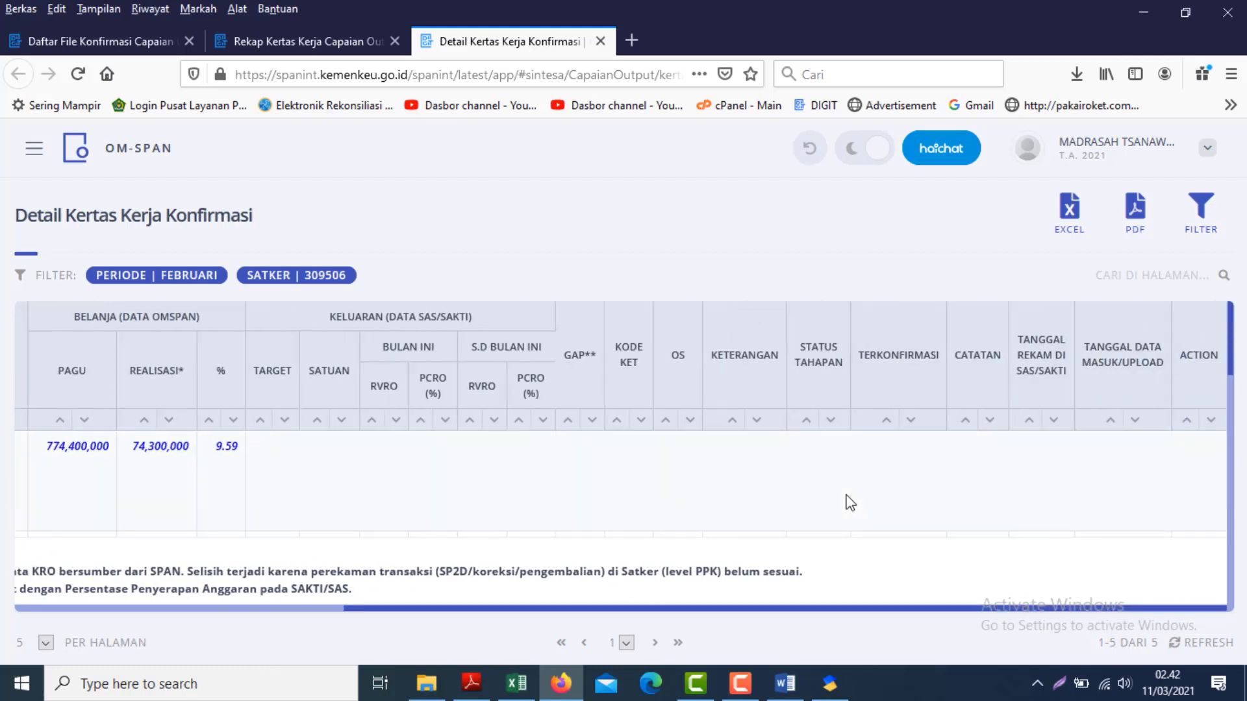
{"action": "scroll", "coordinate": [849, 501], "scroll_direction": "down", "scroll_amount": 5}
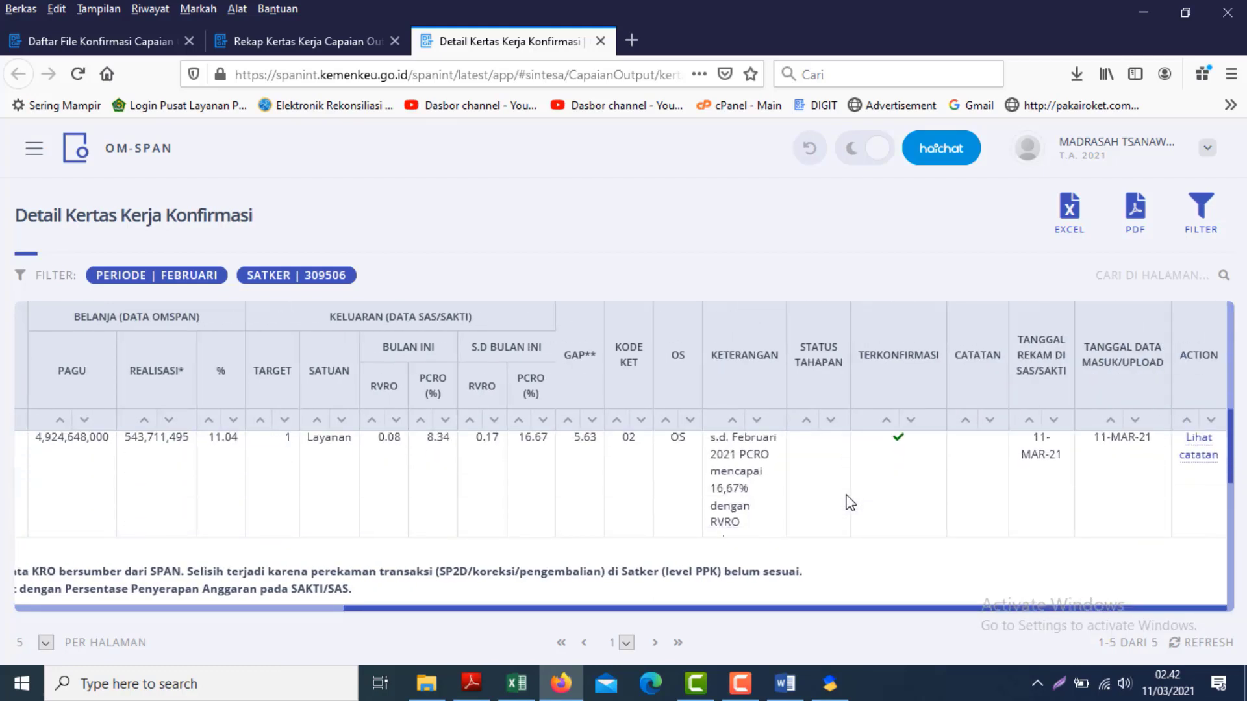
{"action": "scroll", "coordinate": [850, 502], "scroll_direction": "down", "scroll_amount": 5}
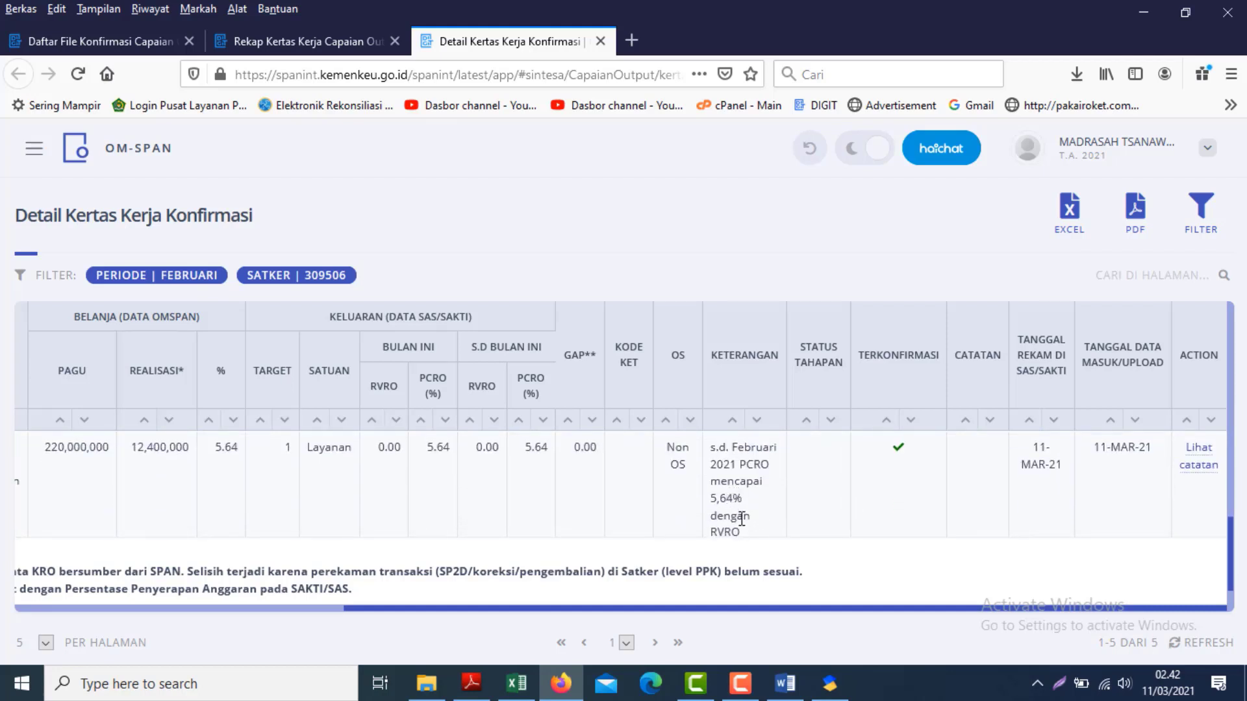
- Read the rest of the last output row's remark in the February detail, and close the detail and the worksheet recap
{"action": "scroll", "coordinate": [742, 521], "scroll_direction": "down", "scroll_amount": 2}
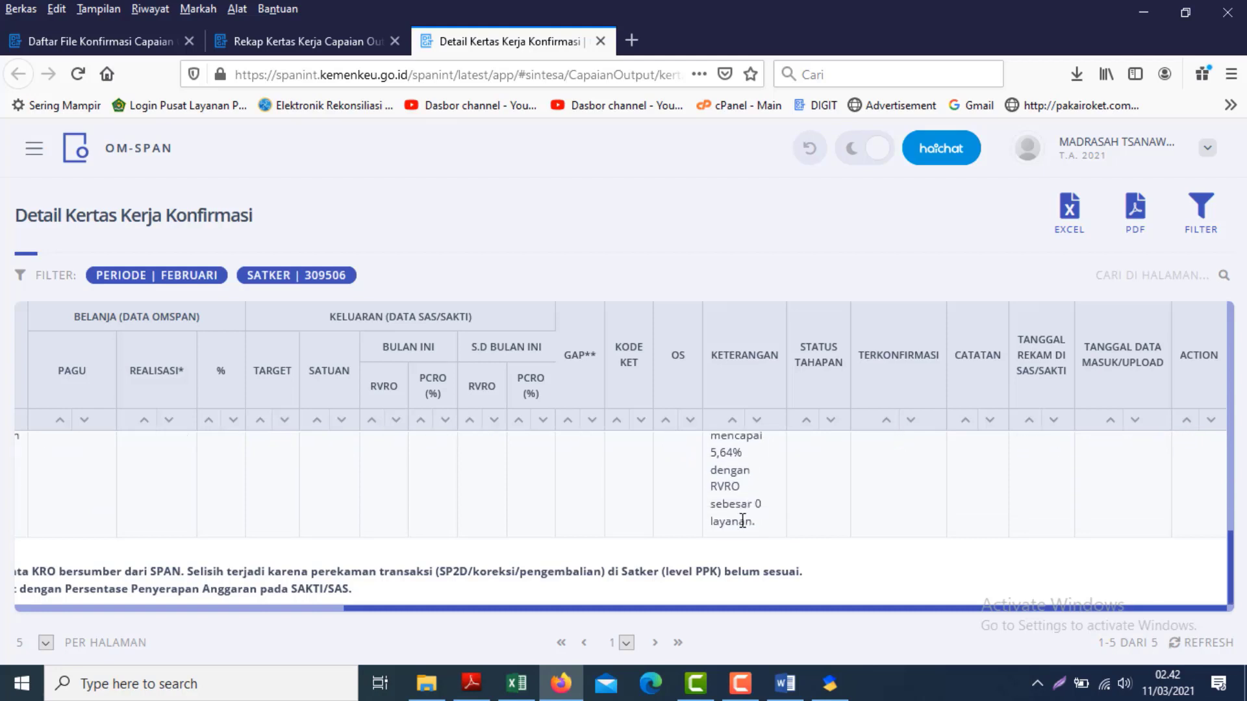
{"action": "scroll", "coordinate": [743, 521], "scroll_direction": "up", "scroll_amount": 12}
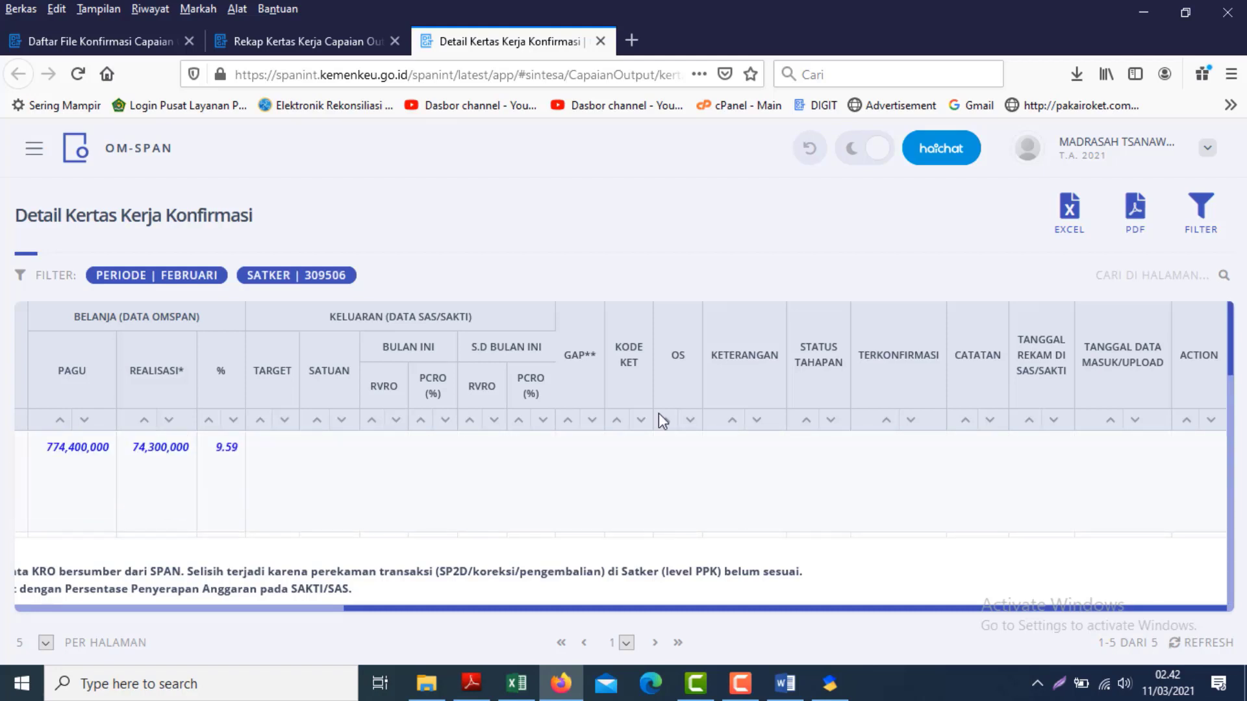
{"action": "left_click", "coordinate": [604, 47]}
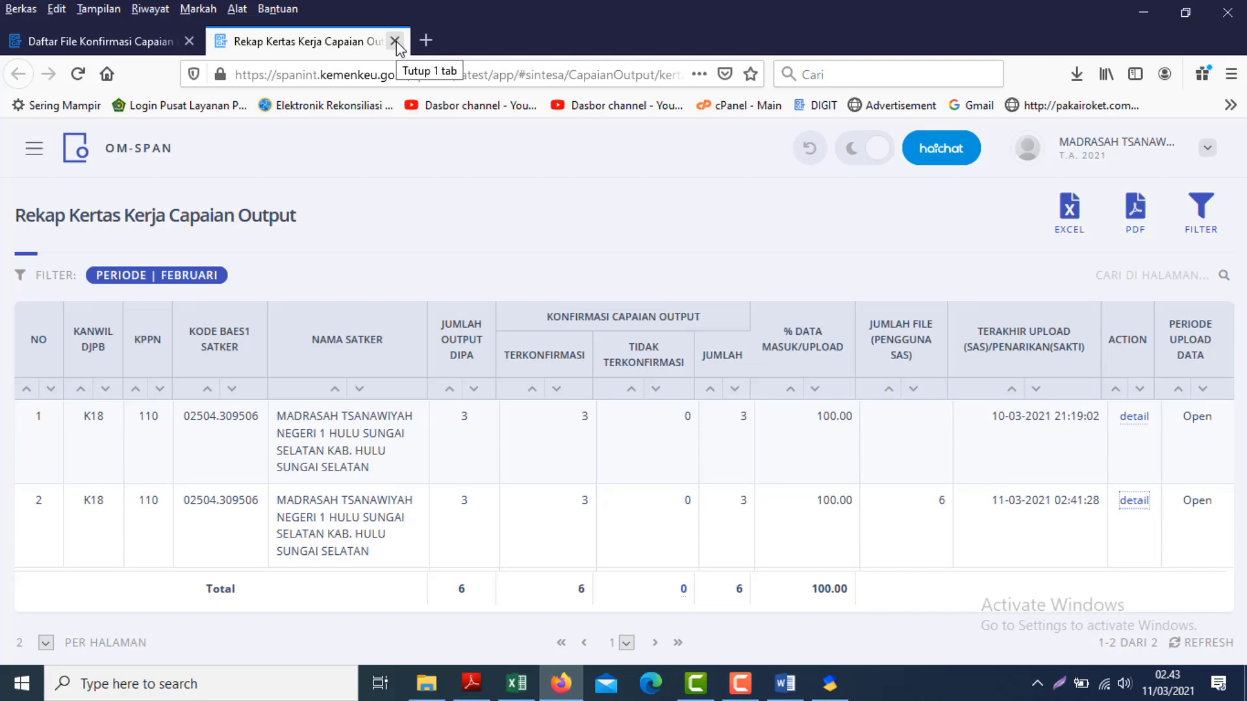
{"action": "left_click", "coordinate": [396, 41]}
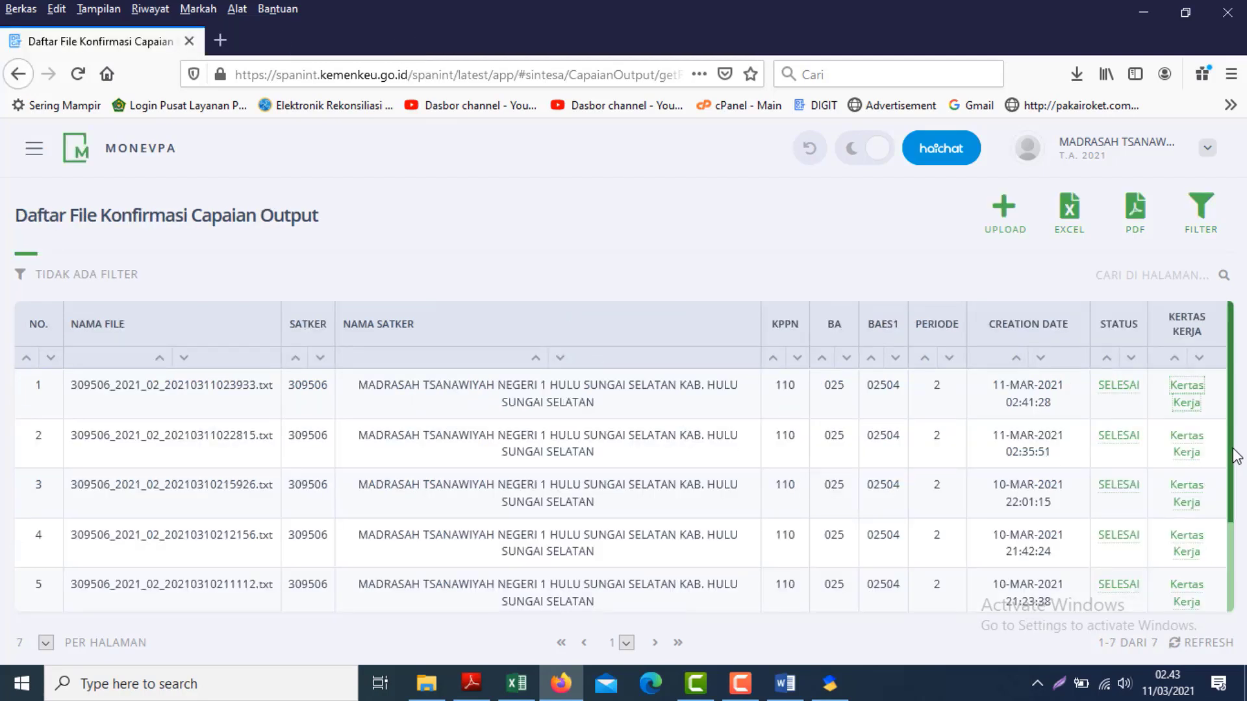
{"action": "left_click_drag", "start_coordinate": [1235, 456], "coordinate": [1236, 417]}
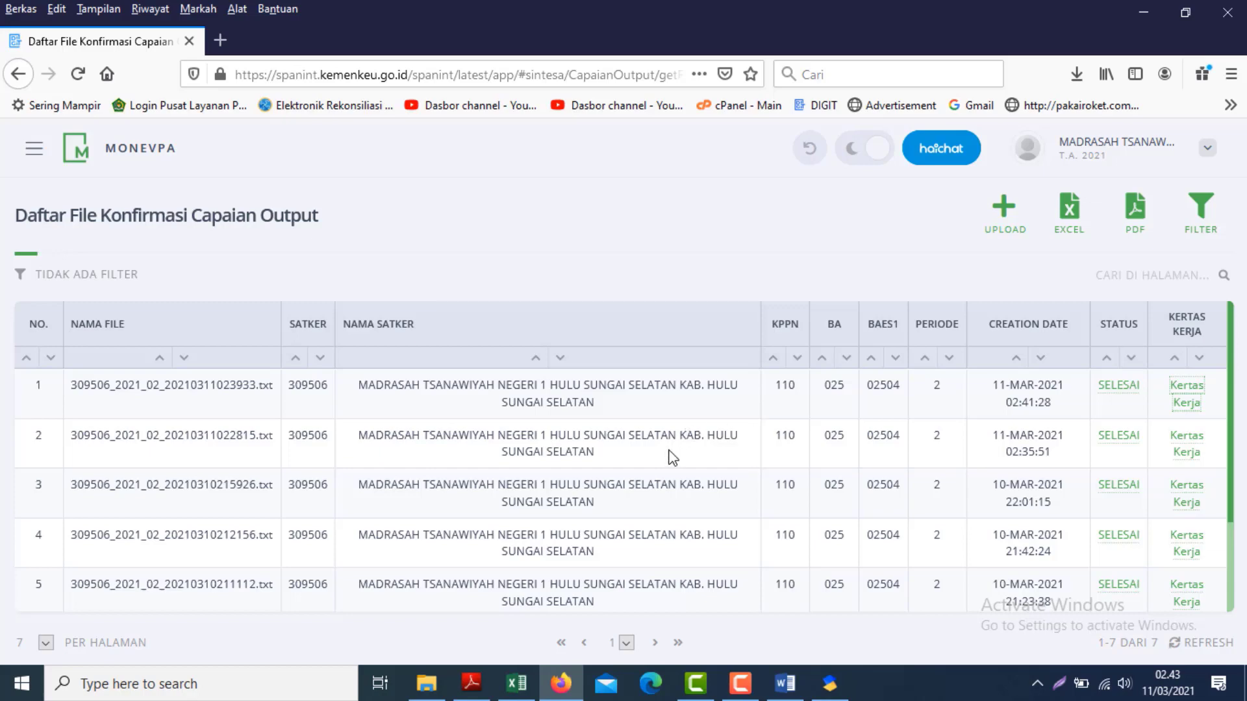
- Switch to SAS 2021, close the Daftar Capaian Rincian Output form, and return to the confirmation file list in OM-SPAN
{"action": "left_click", "coordinate": [829, 682]}
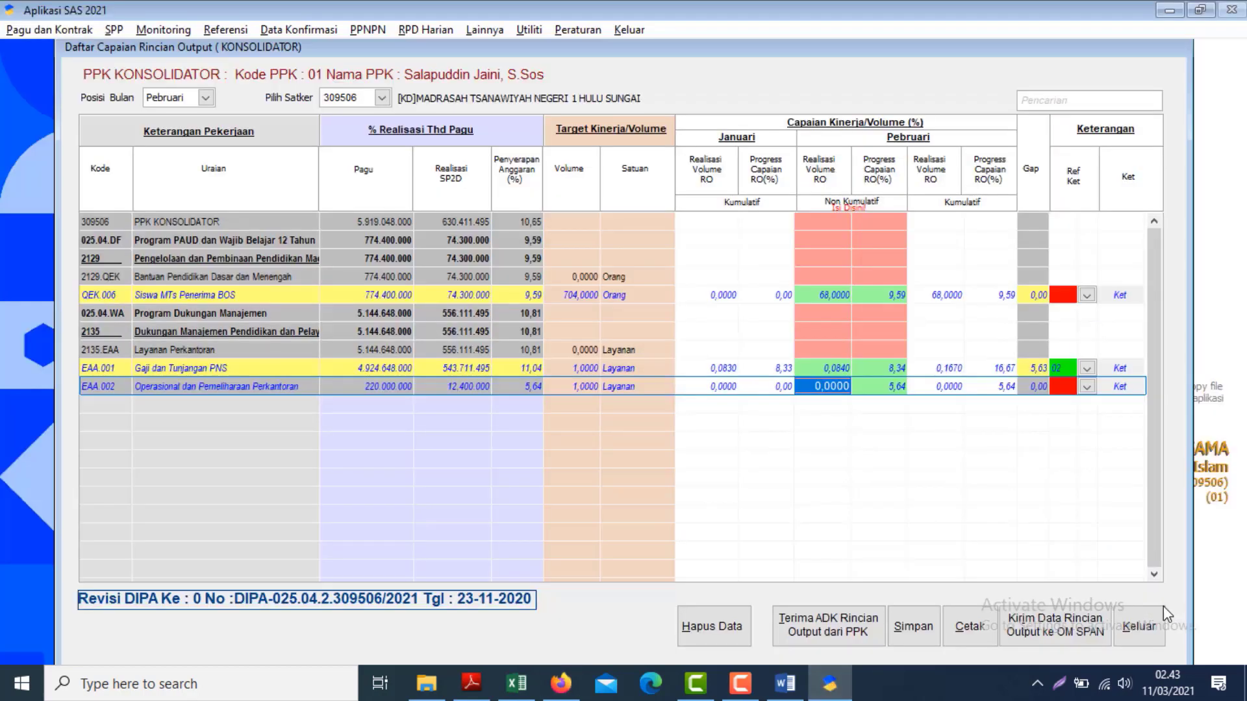
{"action": "left_click", "coordinate": [1152, 625]}
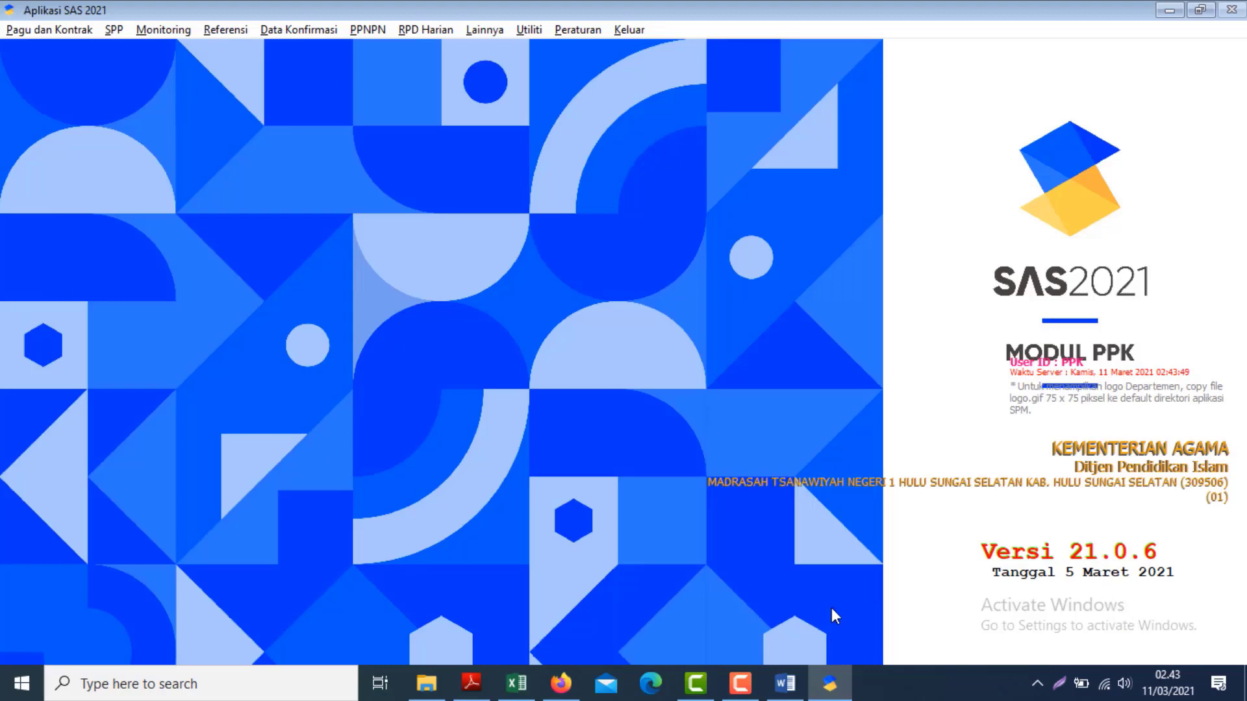
{"action": "key", "text": "alt+Tab"}
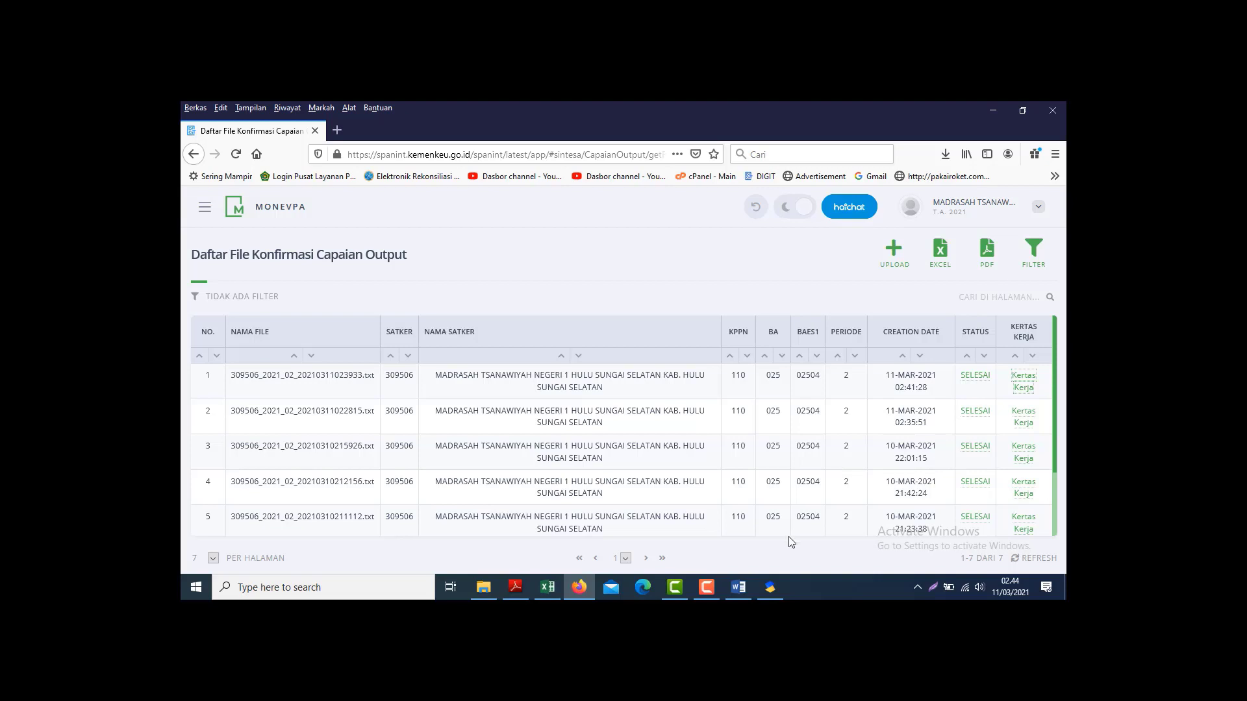
{"action": "left_click", "coordinate": [714, 578]}
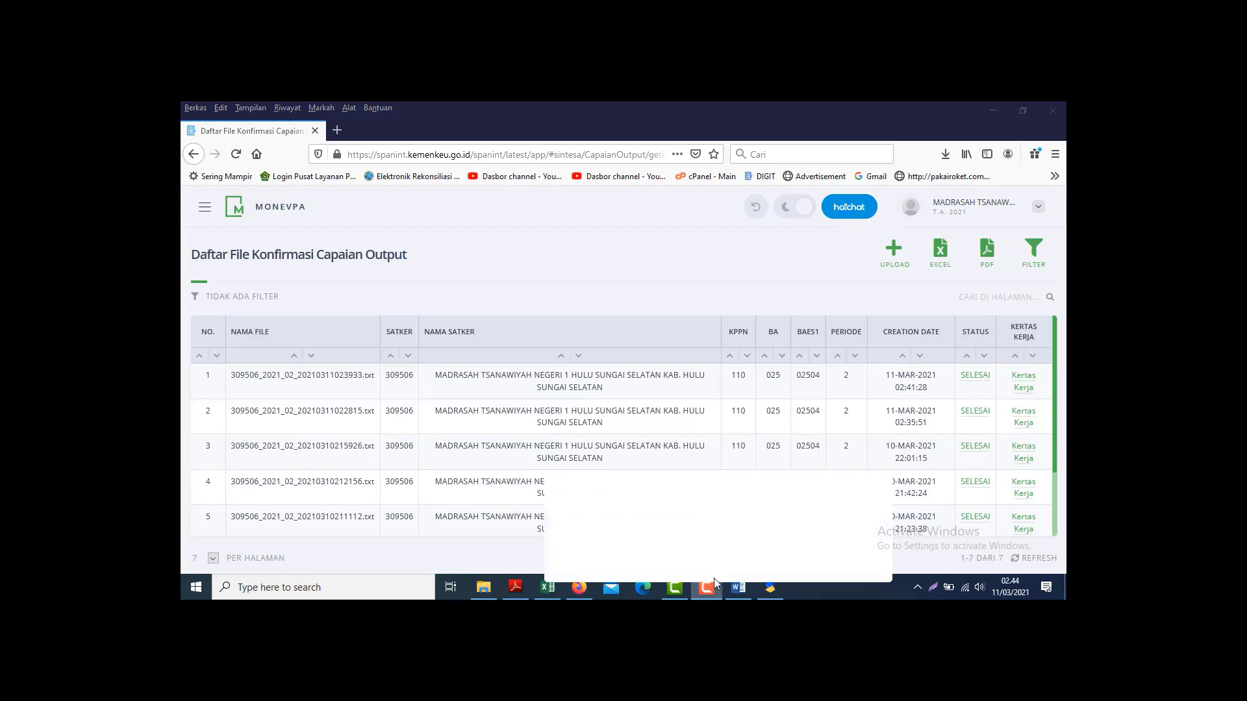